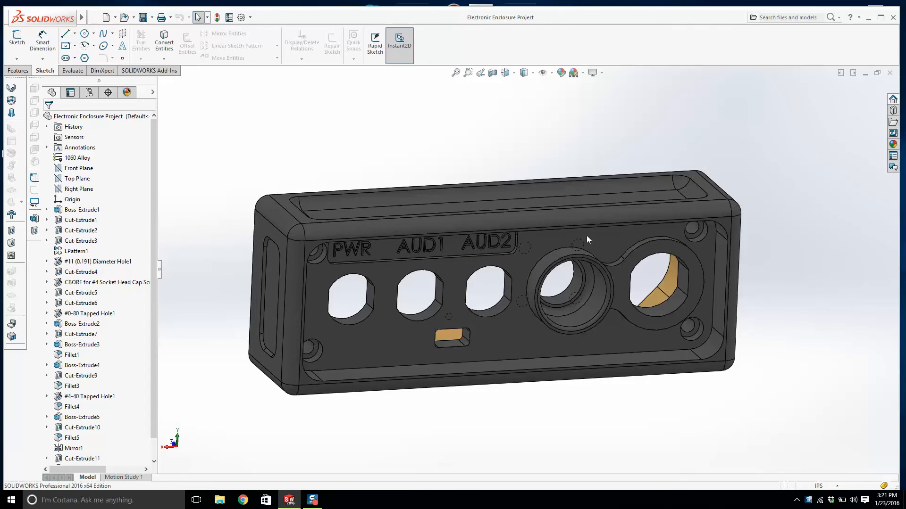
Close the Electronic Enclosure Project part after viewing its front connector face.
middle_click_drag(497, 308, 504, 315)
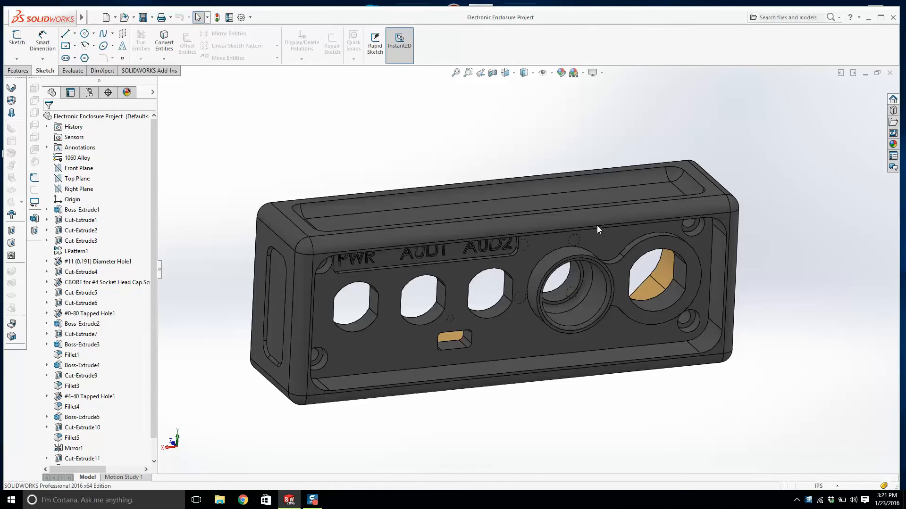
mouse_move(596, 225)
middle_mouse_down()
mouse_move(584, 184)
mouse_move(600, 228)
middle_mouse_up()
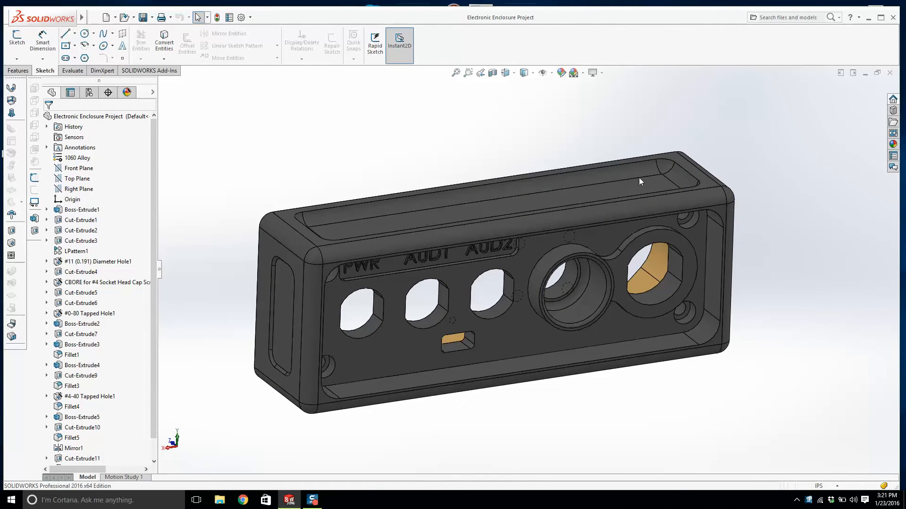
left_click(889, 73)
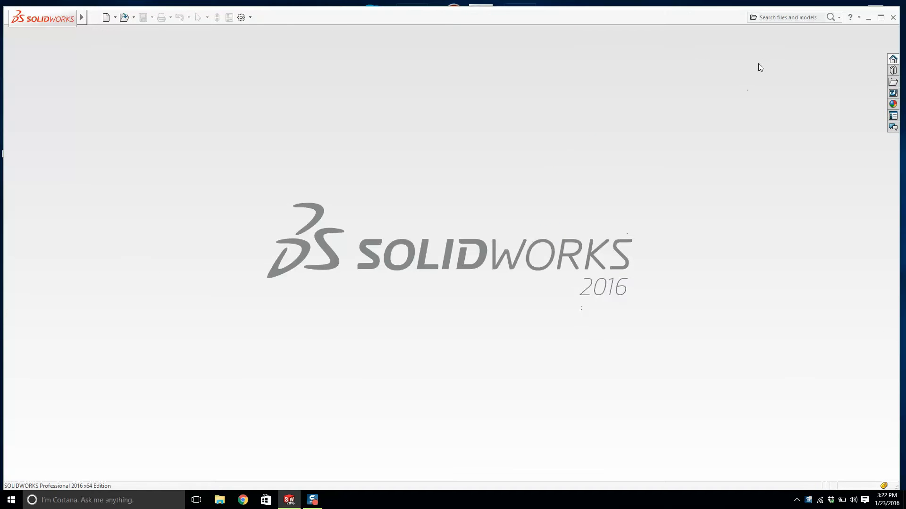
Open the Electronic Enclosure drawings PDF from the desktop in Adobe Acrobat Reader and review its three sheets.
left_click(871, 19)
double_click(341, 268)
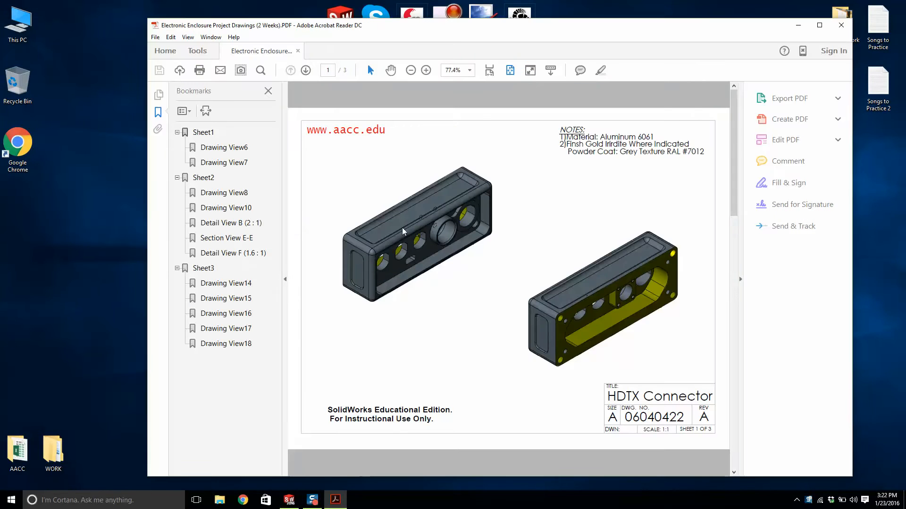
left_click(267, 91)
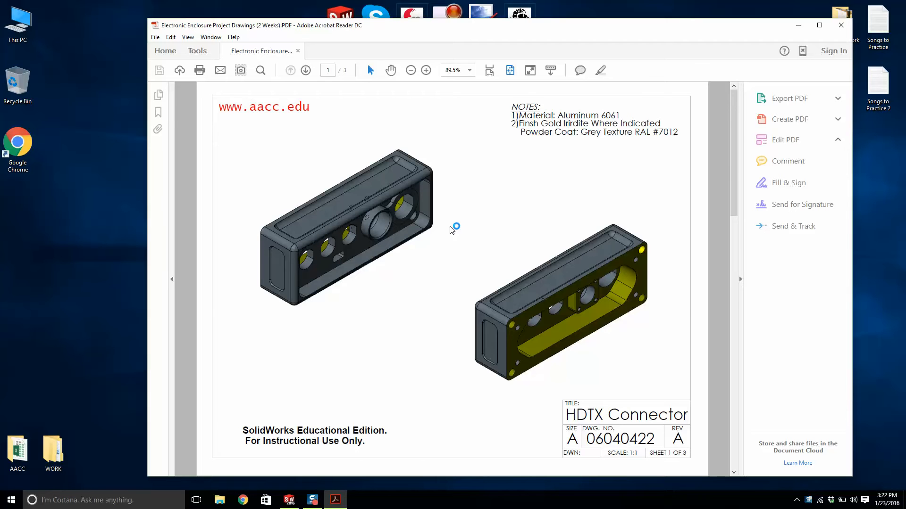
scroll(453, 229, "down", 1)
scroll(460, 222, "down", 1)
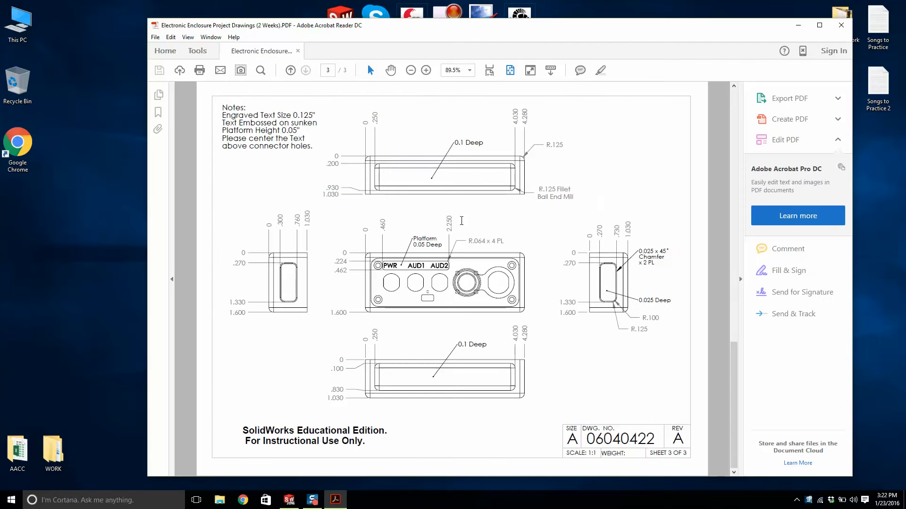
scroll(461, 221, "up", 1)
scroll(462, 222, "up", 1)
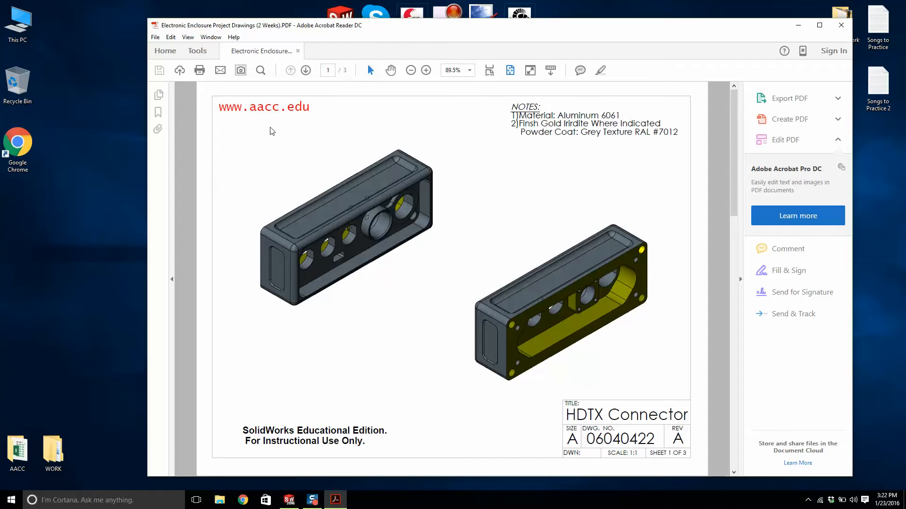
scroll(414, 124, "down", 1)
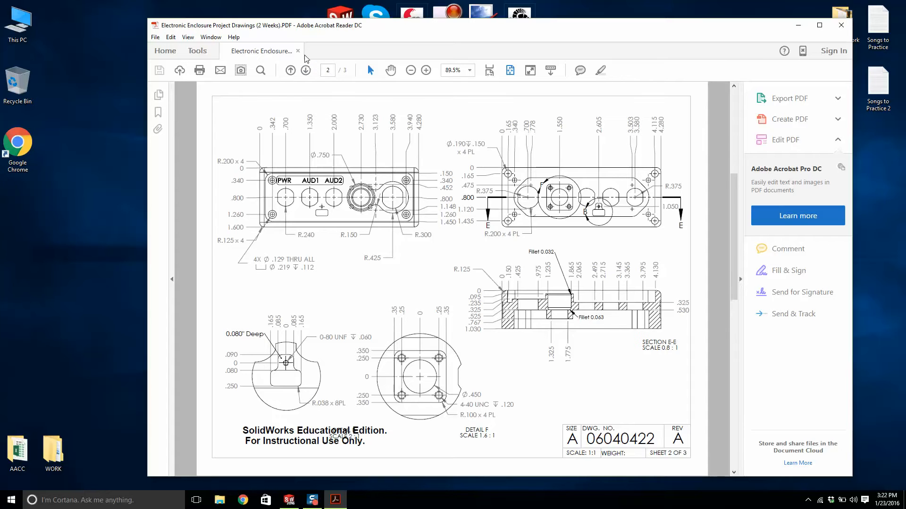
key("Page_Up")
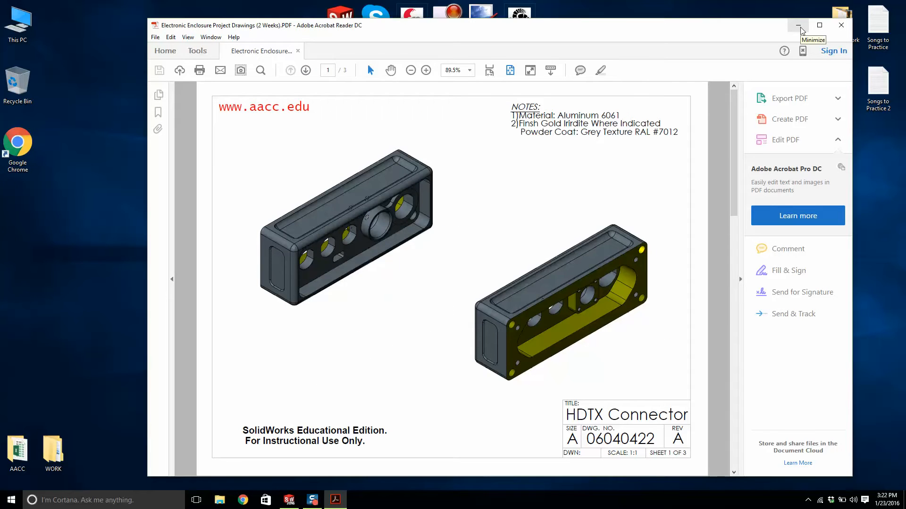
left_click(798, 26)
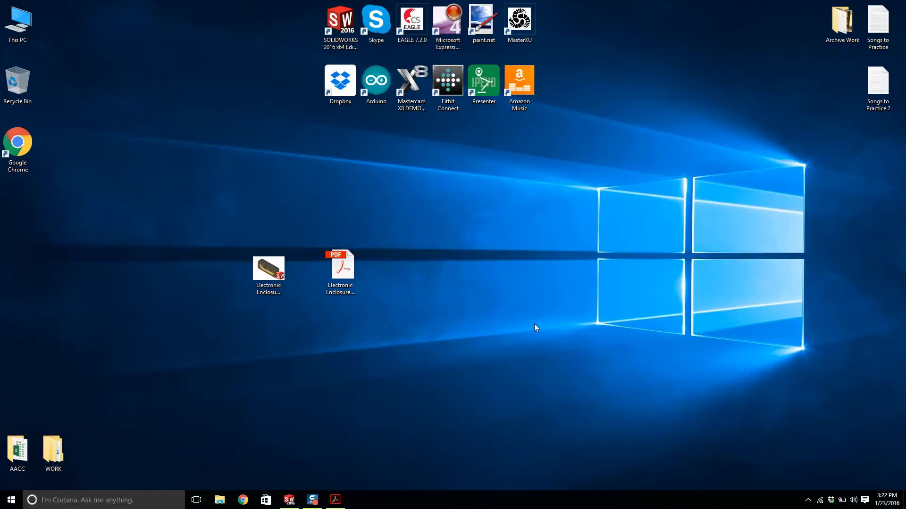
Switch back to SOLIDWORKS and create a new Drawing document.
left_click(289, 500)
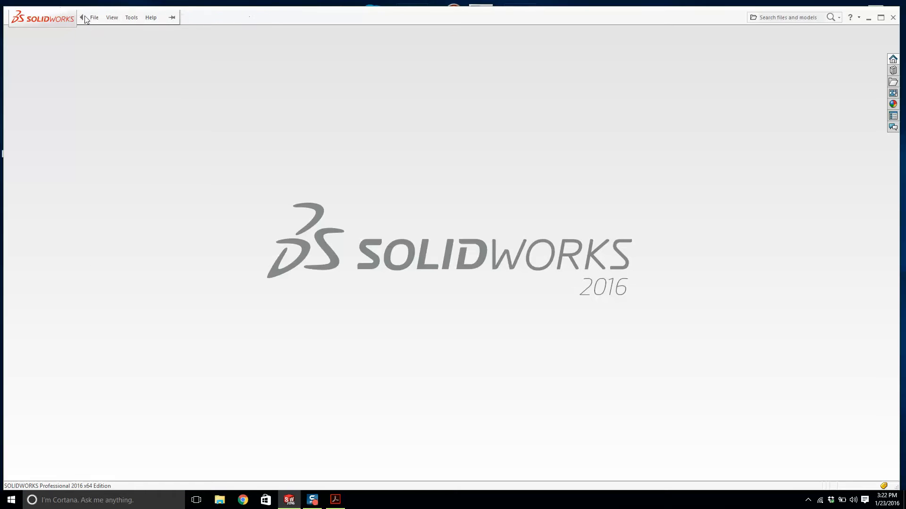
left_click(92, 17)
left_click(100, 31)
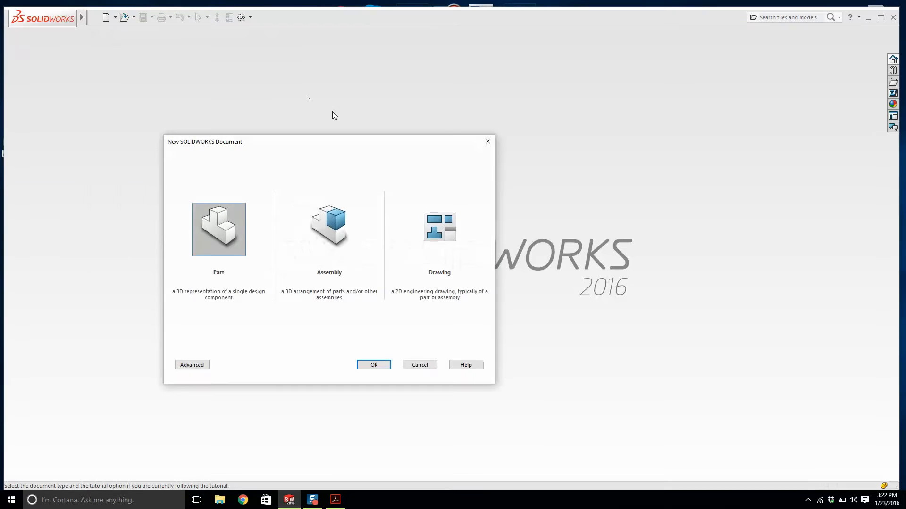
left_click(439, 227)
left_click(372, 365)
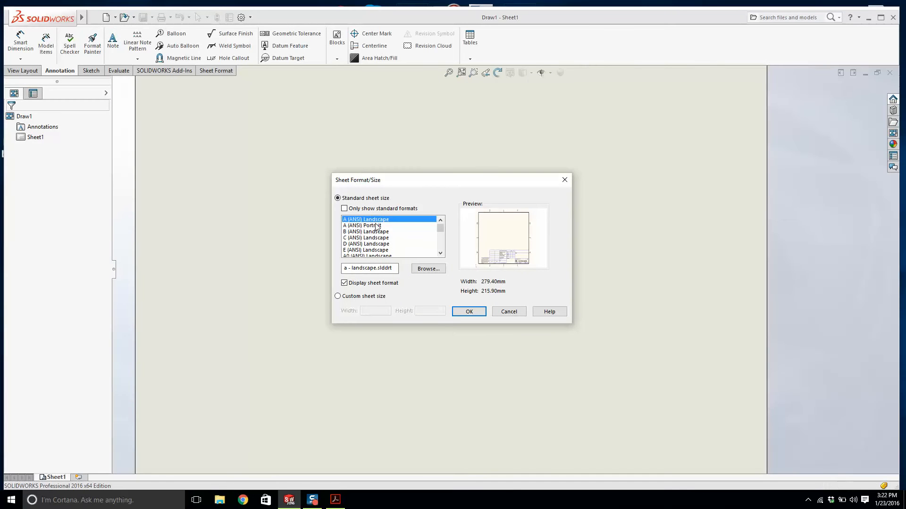
Set the sheet size to B (ANSI) Landscape with the sheet format displayed, choosing from the unfiltered format list.
left_click(344, 208)
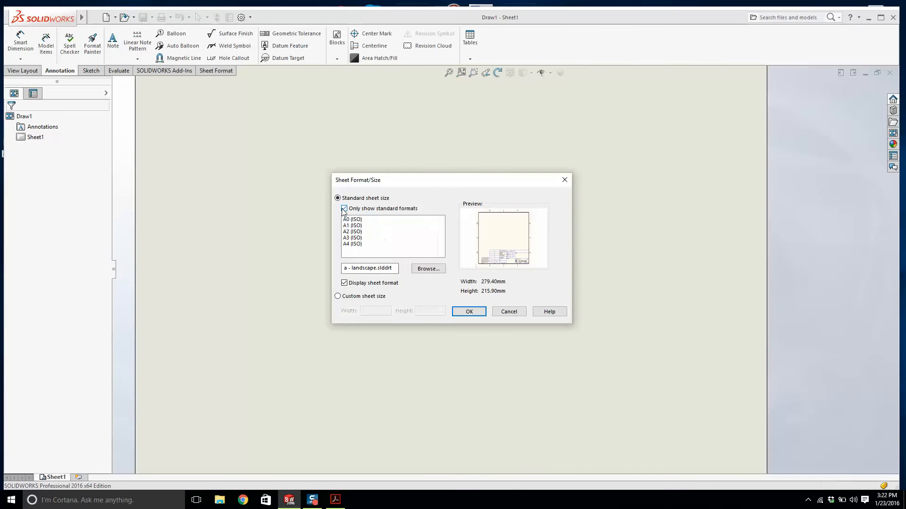
left_click(354, 237)
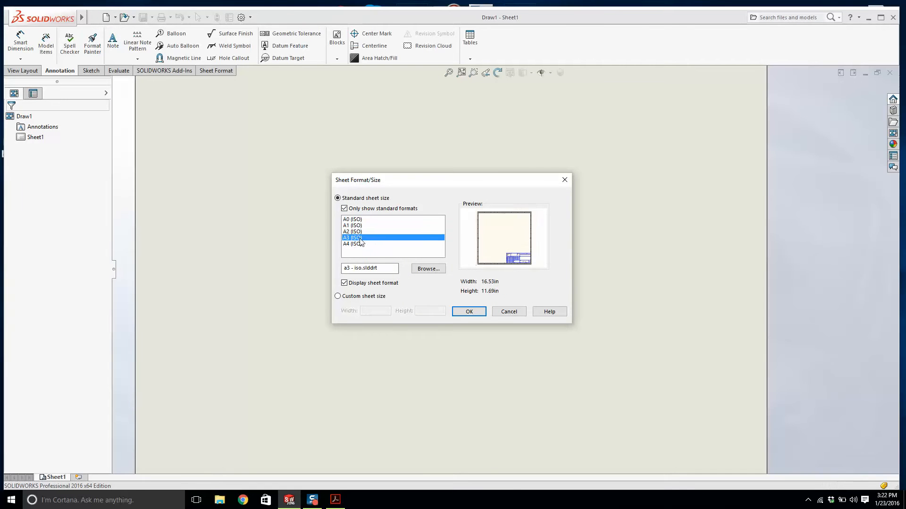
left_click(345, 208)
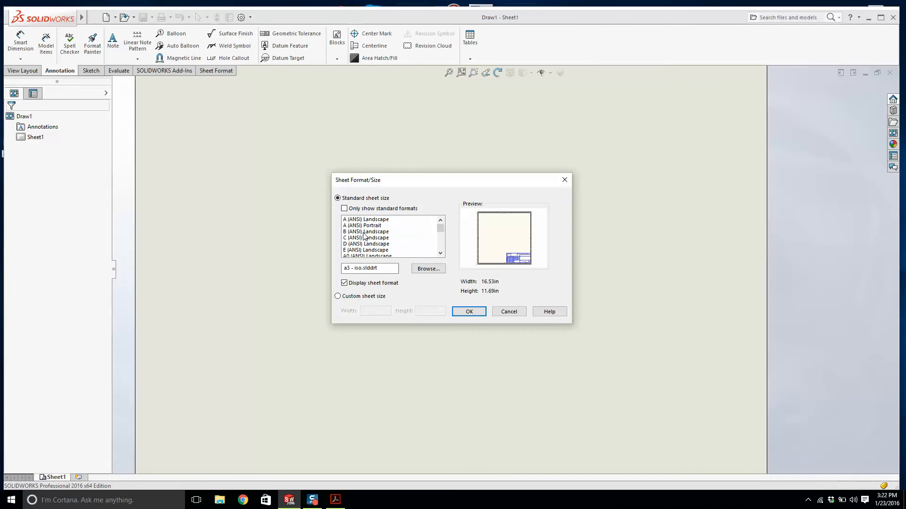
left_click(351, 232)
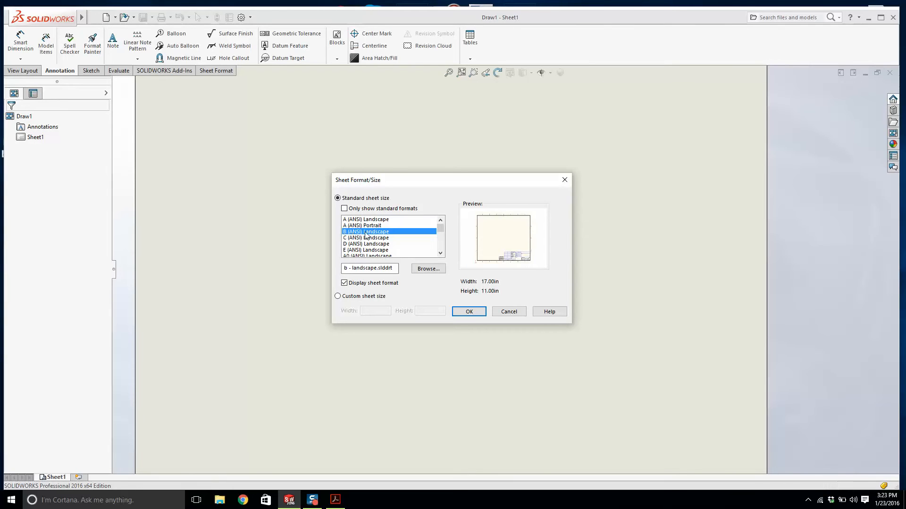
left_click(474, 312)
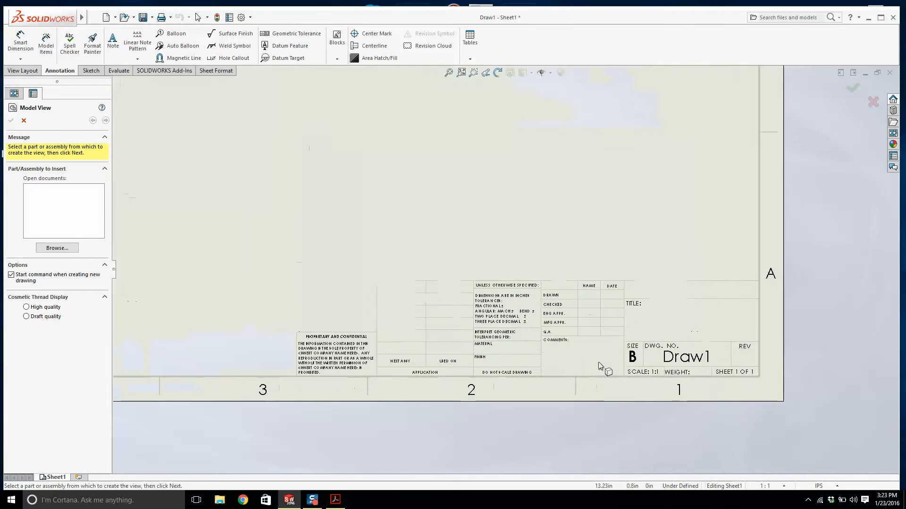
Look over the title block and cancel the Model View command without inserting a part.
scroll(590, 335, "down", 3)
scroll(590, 335, "down", 2)
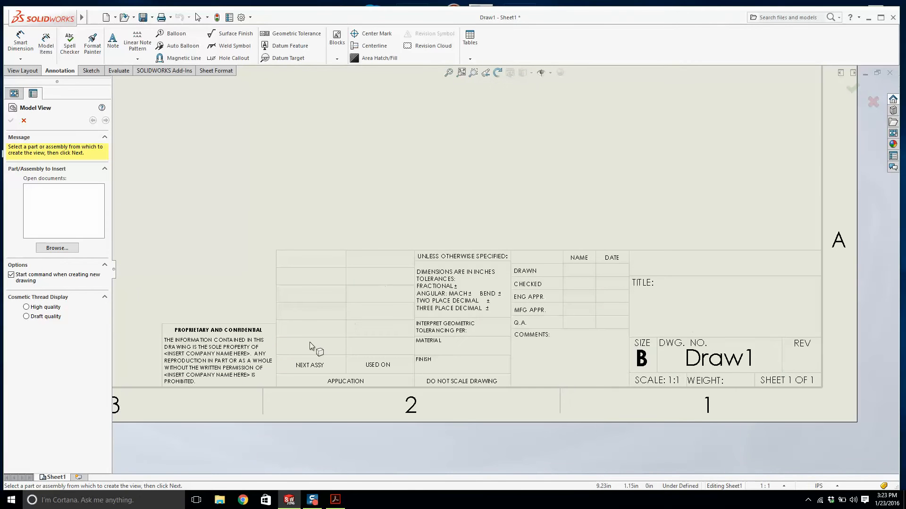
scroll(626, 219, "up", 4)
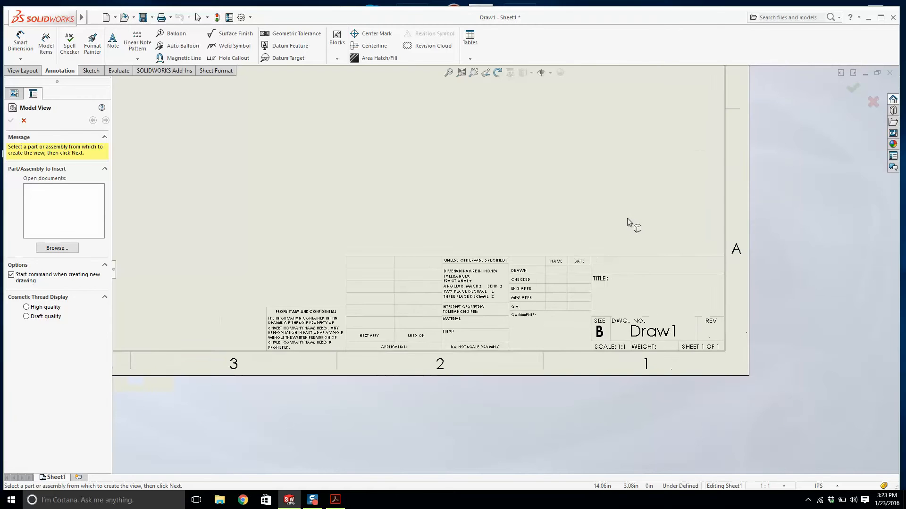
scroll(406, 176, "up", 3)
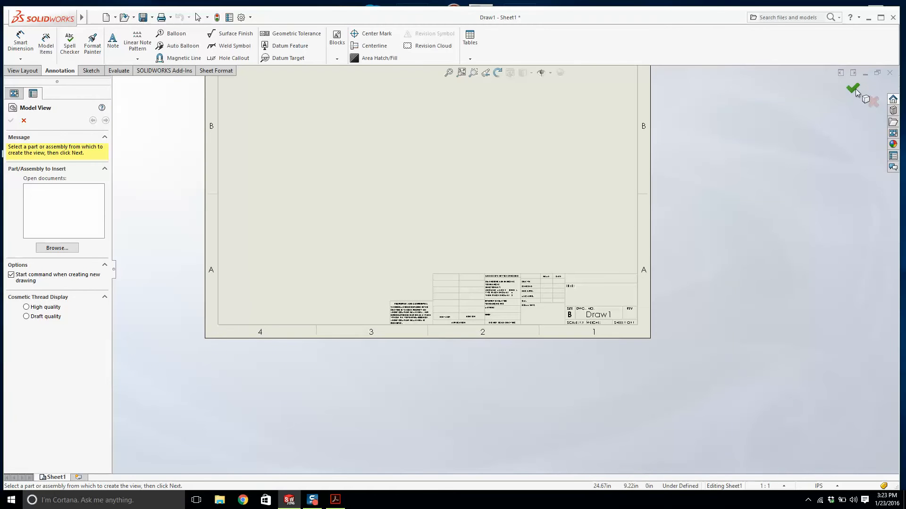
scroll(475, 253, "up", 2)
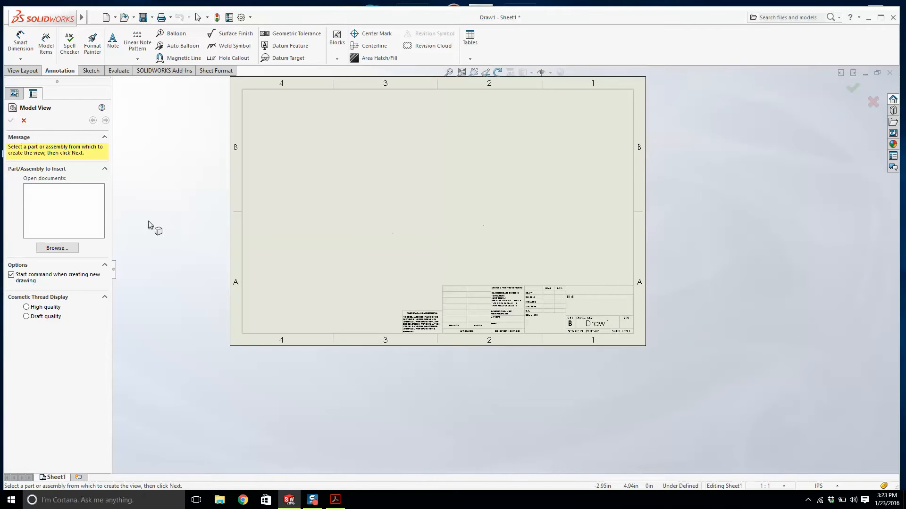
right_click(560, 281)
left_click(586, 297)
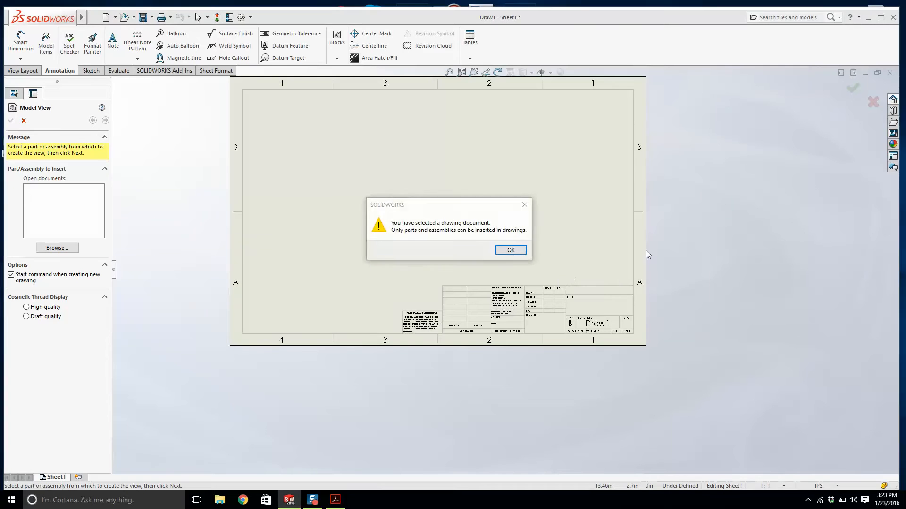
left_click(510, 250)
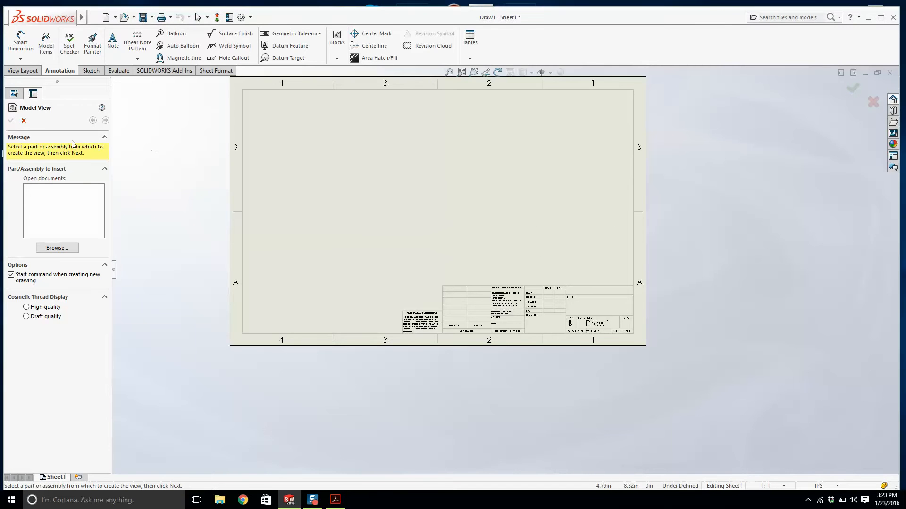
left_click(24, 121)
Open the sheet format of Sheet1 for editing.
scroll(590, 287, "down", 1)
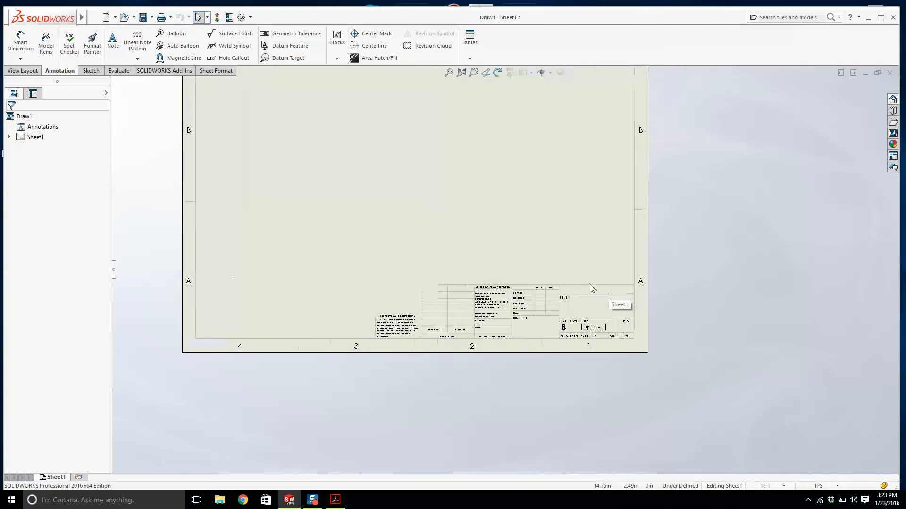
right_click(516, 229)
left_click(555, 314)
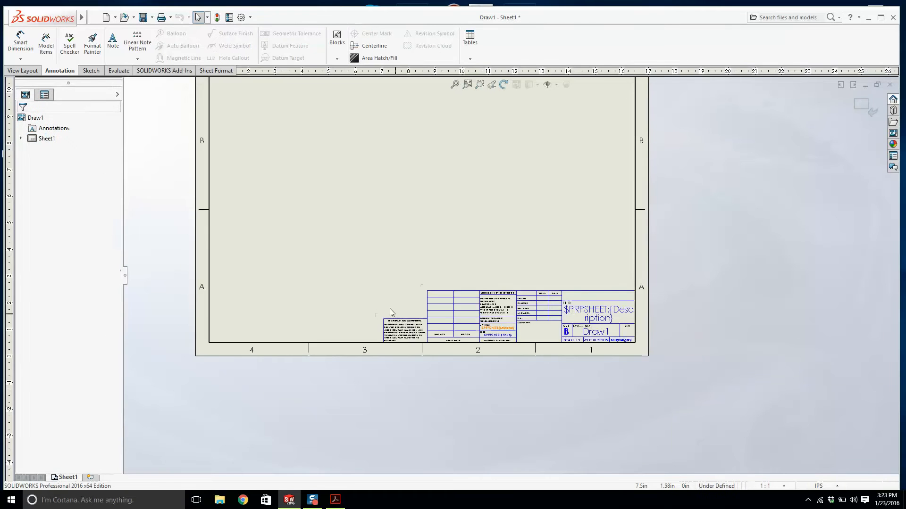
scroll(424, 316, "down", 2)
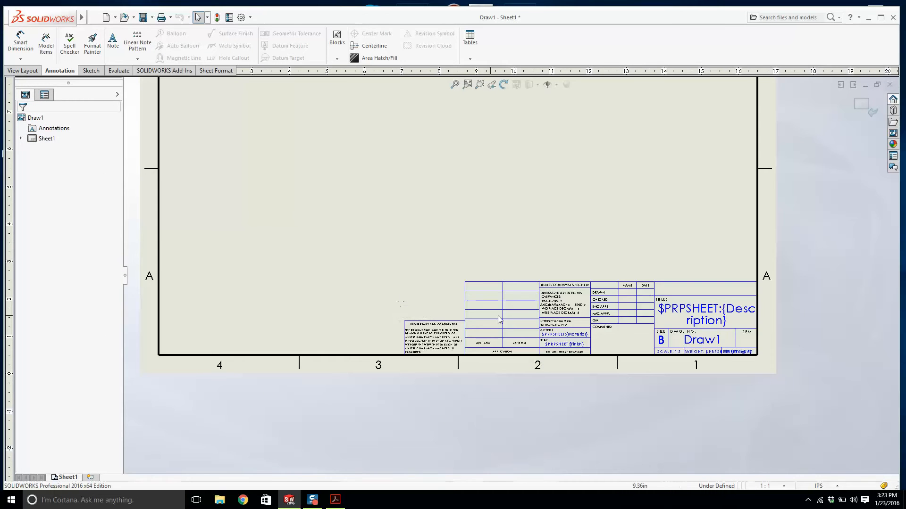
Delete the scaling note, finish, material, tolerance, application and proprietary sections from the title block, keeping the approvals and title sections.
left_click(579, 357)
key("Delete")
left_click(583, 348)
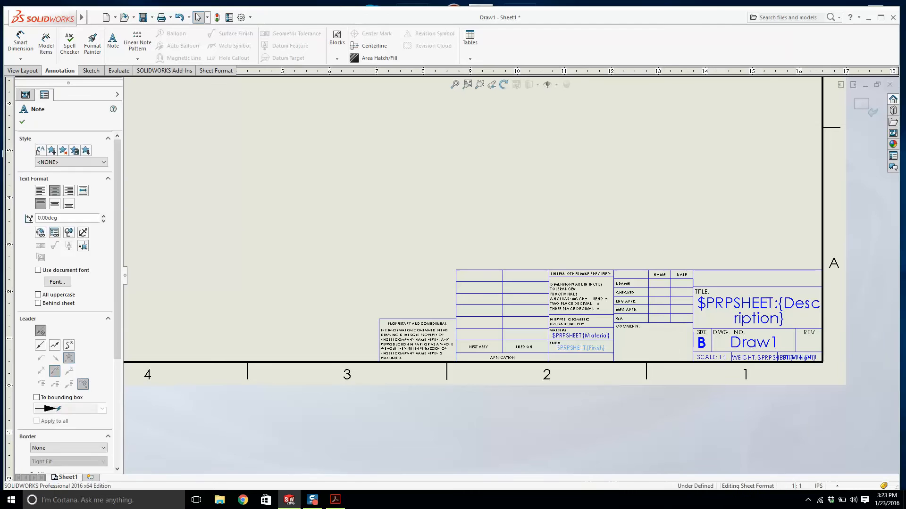
key("Delete")
left_click(581, 335)
key("Delete")
left_click_drag(601, 364, 355, 223)
key("Delete")
scroll(536, 253, "up", 1)
scroll(510, 244, "down", 1)
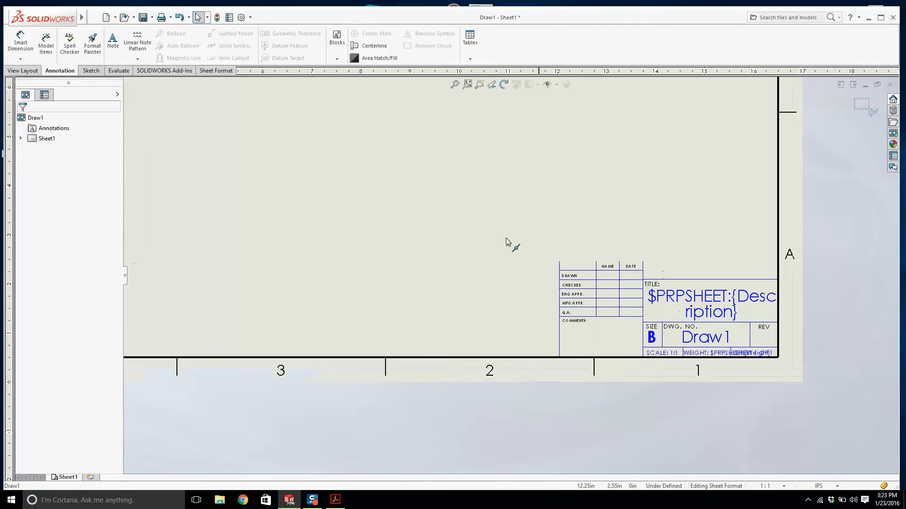
Redraw the title block's missing top edge with lines across to the sheet border and exit sheet format editing.
left_click(91, 70)
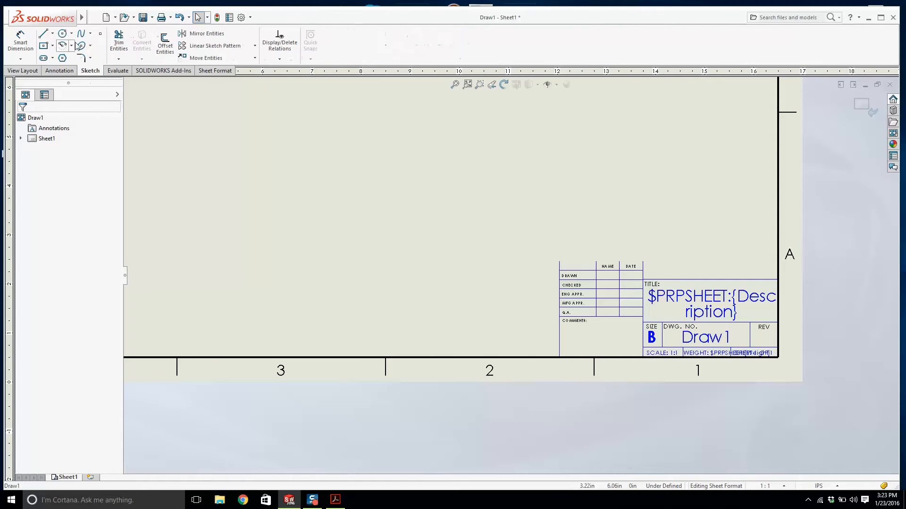
left_click(43, 33)
left_click(643, 261)
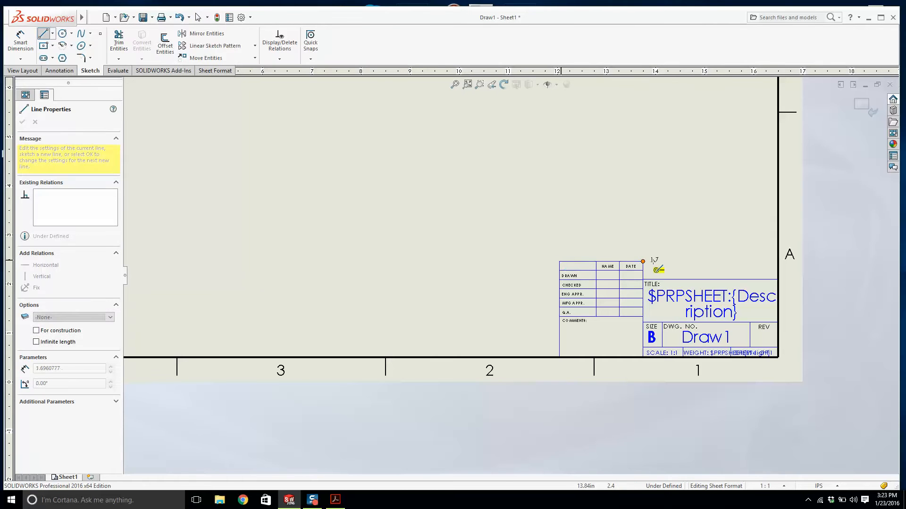
left_click(778, 262)
key("Escape")
key("z")
key("z")
left_click(861, 106)
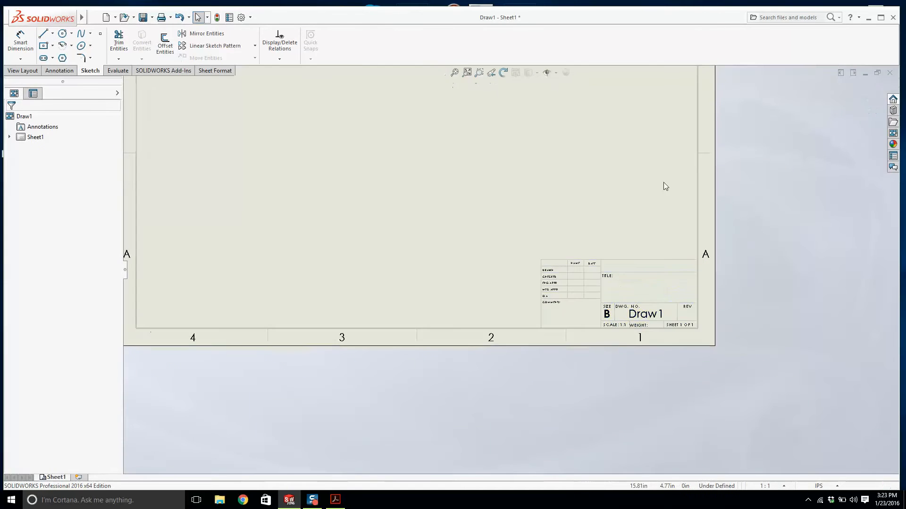
Inspect the whole drawing sheet, its border and the simplified title block.
key("z")
key("z")
key("z")
scroll(612, 195, "up", 2)
scroll(637, 313, "down", 2)
scroll(449, 175, "down", 1)
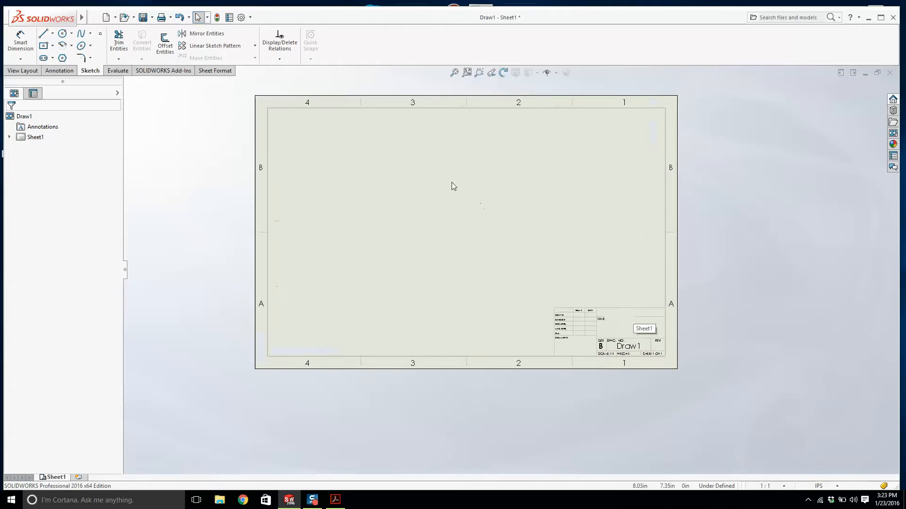
scroll(582, 304, "down", 4)
scroll(582, 304, "up", 5)
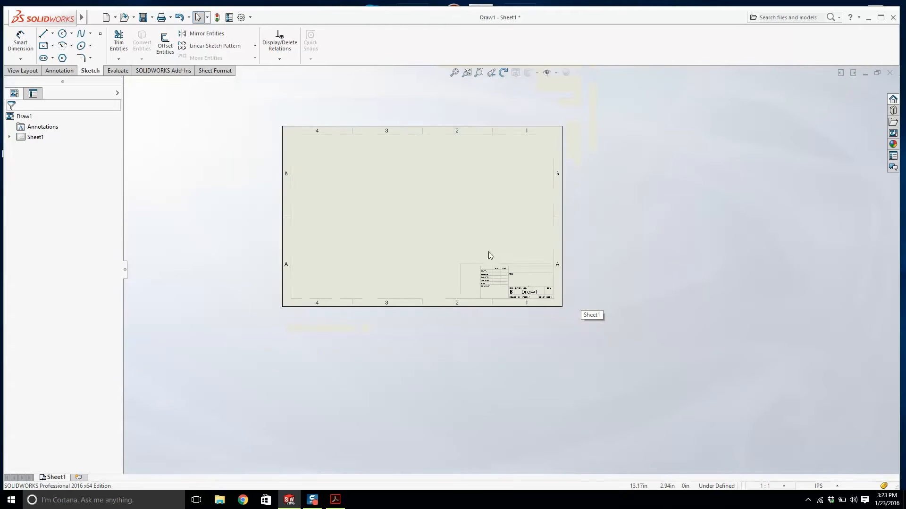
scroll(408, 182, "down", 1)
scroll(283, 133, "down", 2)
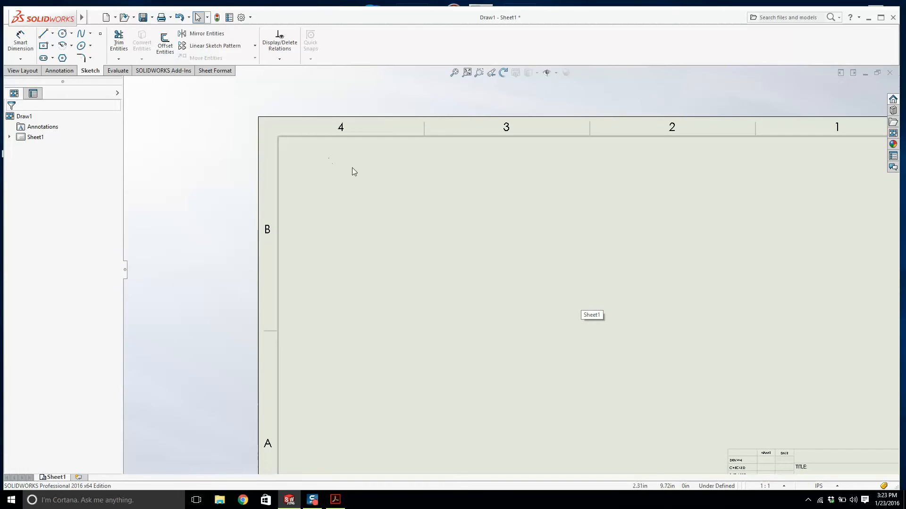
scroll(465, 238, "up", 3)
scroll(679, 360, "down", 3)
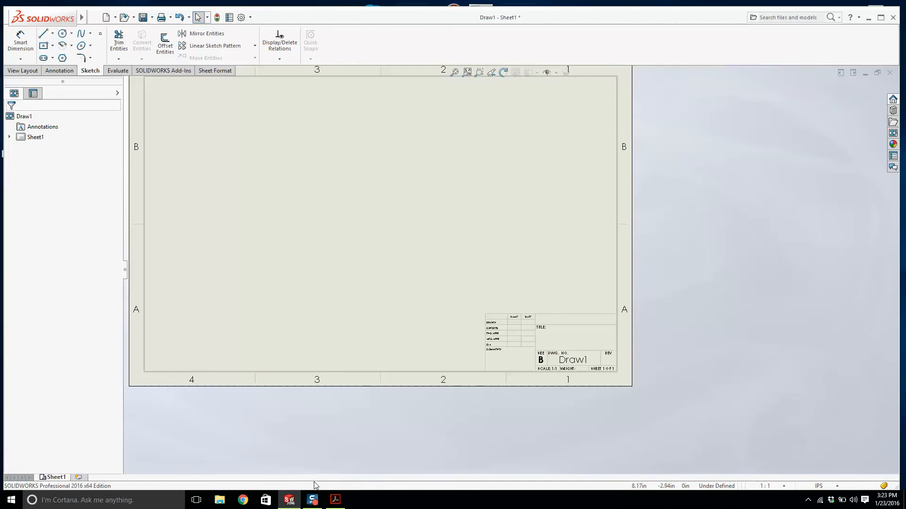
scroll(319, 468, "up", 2)
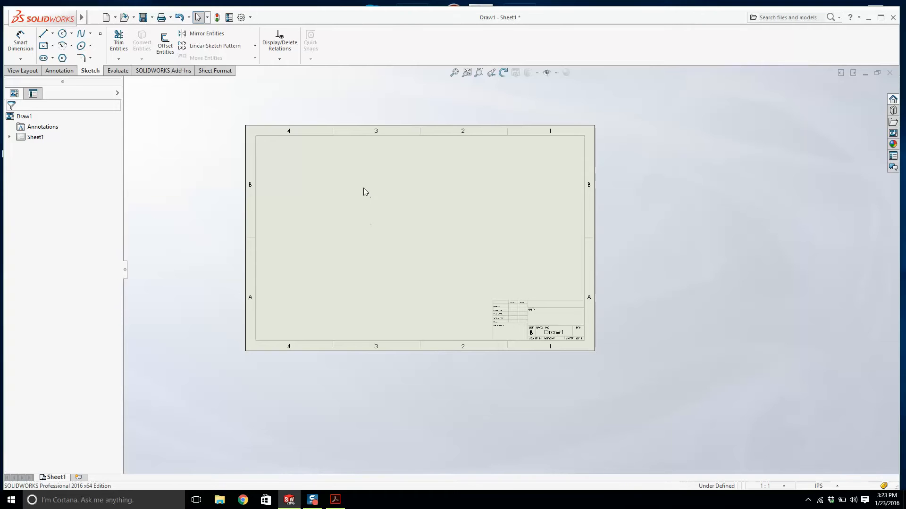
scroll(363, 191, "down", 1)
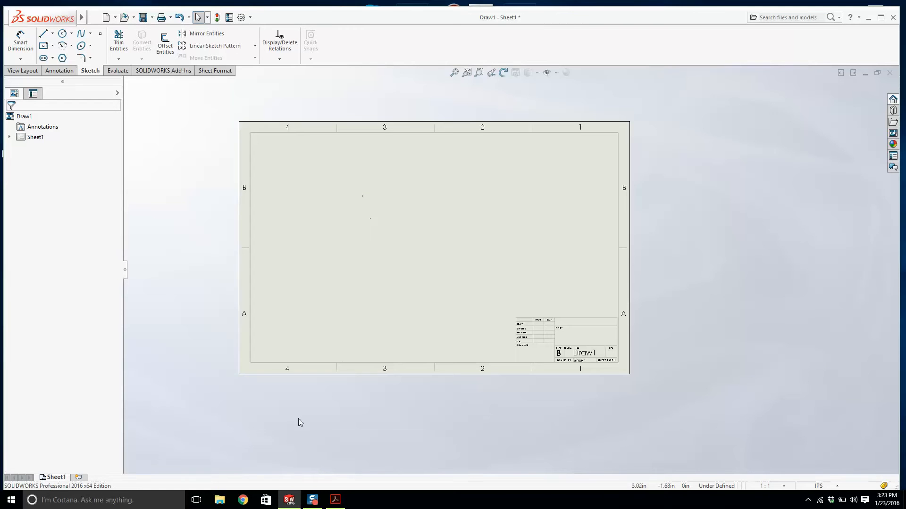
Switch to Google Chrome and search Google Images for "aacc logo".
left_click(243, 500)
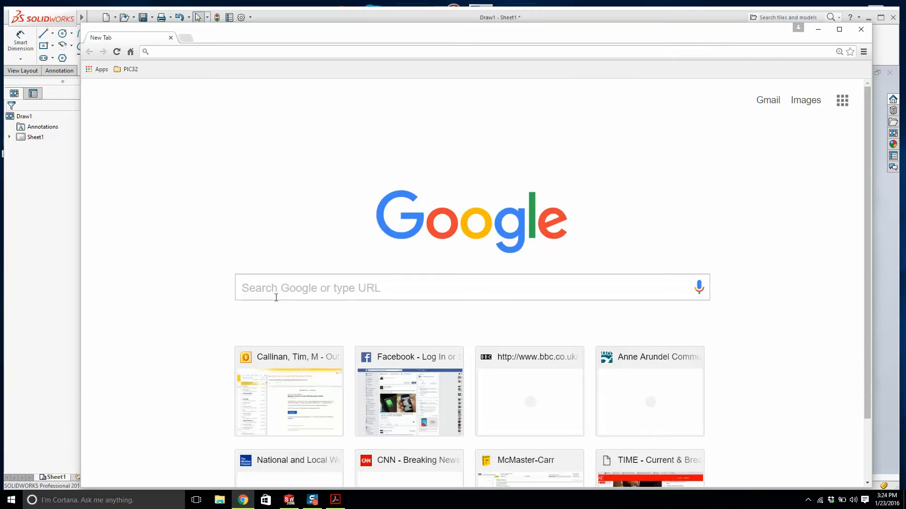
left_click(283, 287)
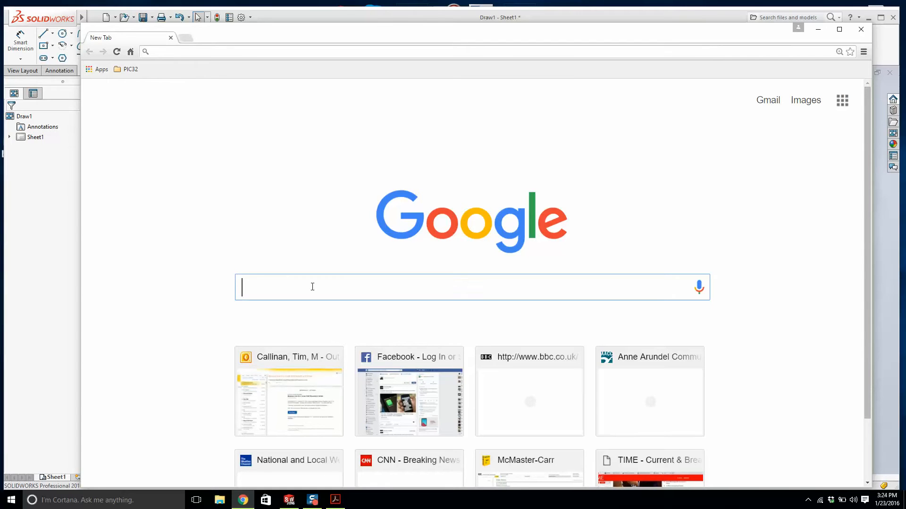
type("aacc")
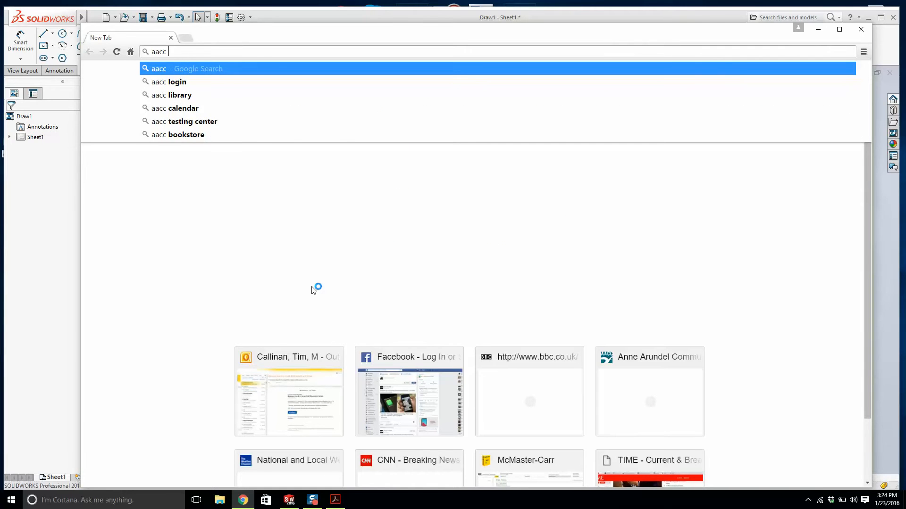
type(" logo")
key("Return")
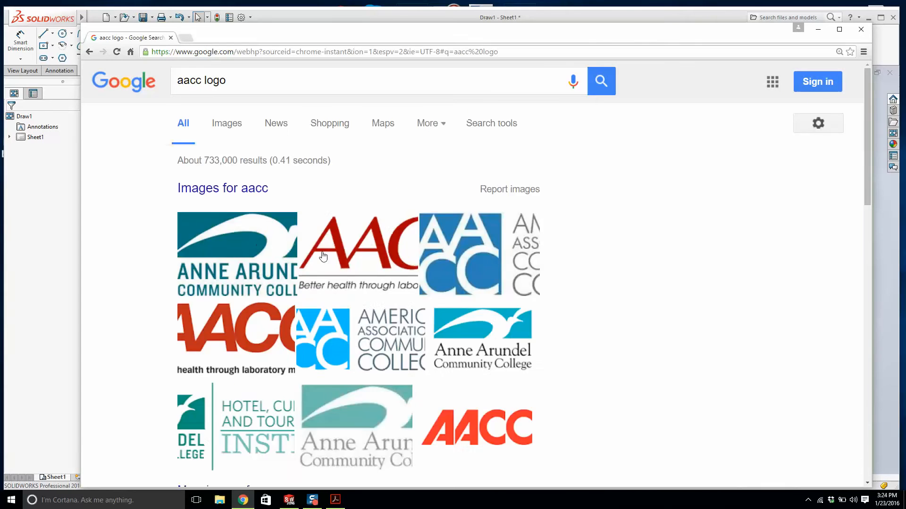
left_click(233, 126)
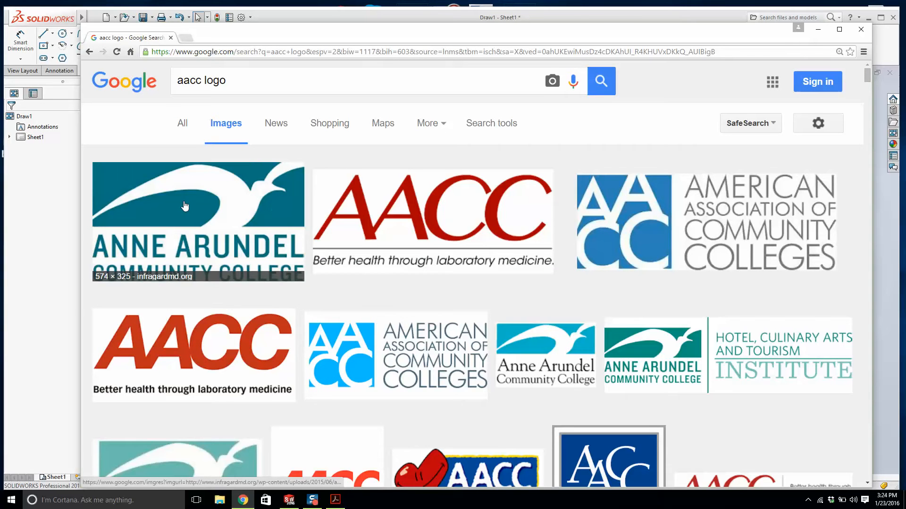
Save the Anne Arundel Community College logo image to the Desktop as JPEG file aacc_logo and close the browser.
left_click(184, 207)
right_click(287, 259)
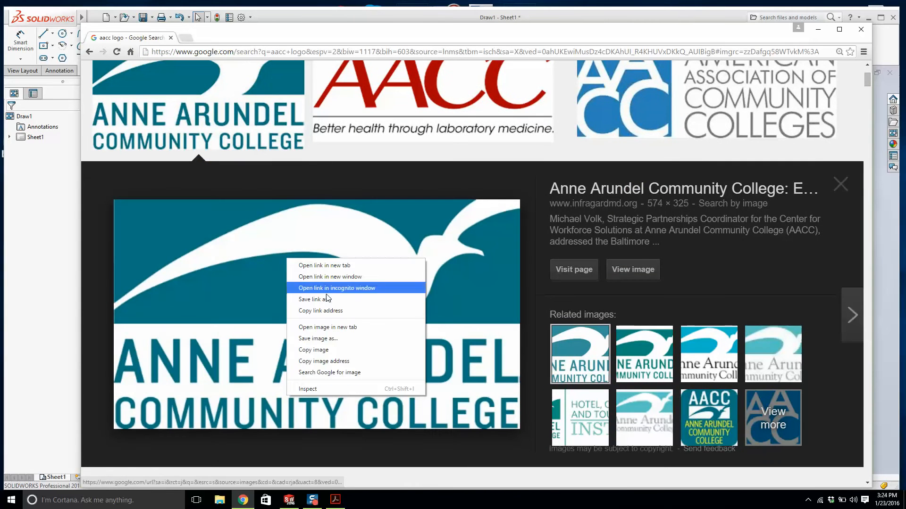
left_click(330, 339)
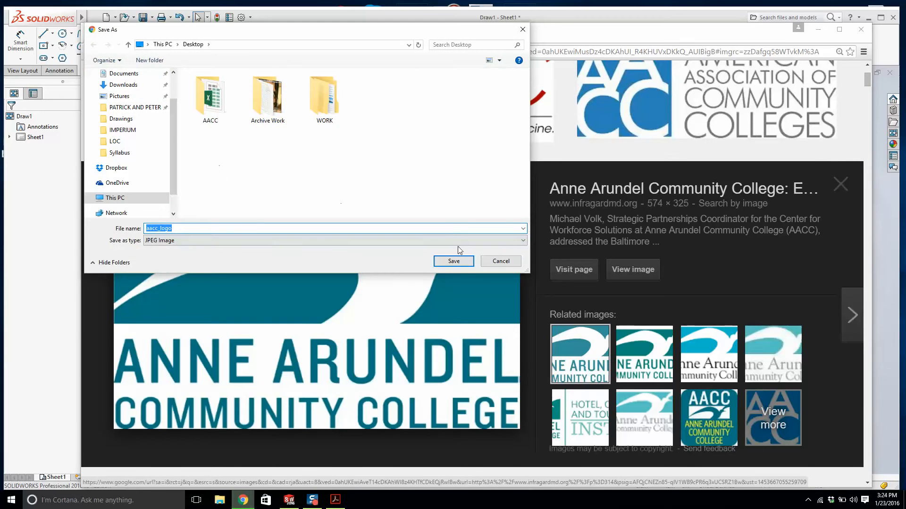
left_click(457, 261)
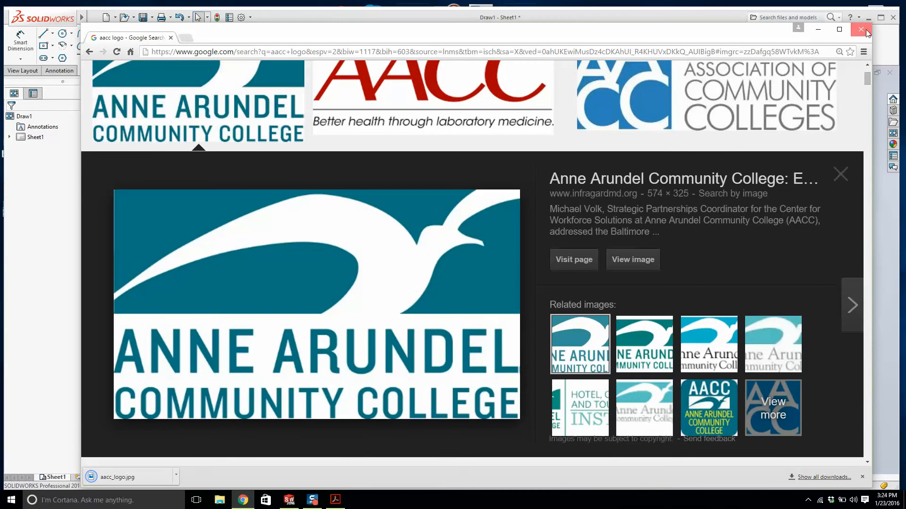
left_click(866, 32)
Insert the picture aacc_logo from the Desktop into the drawing sheet.
scroll(506, 315, "up", 2)
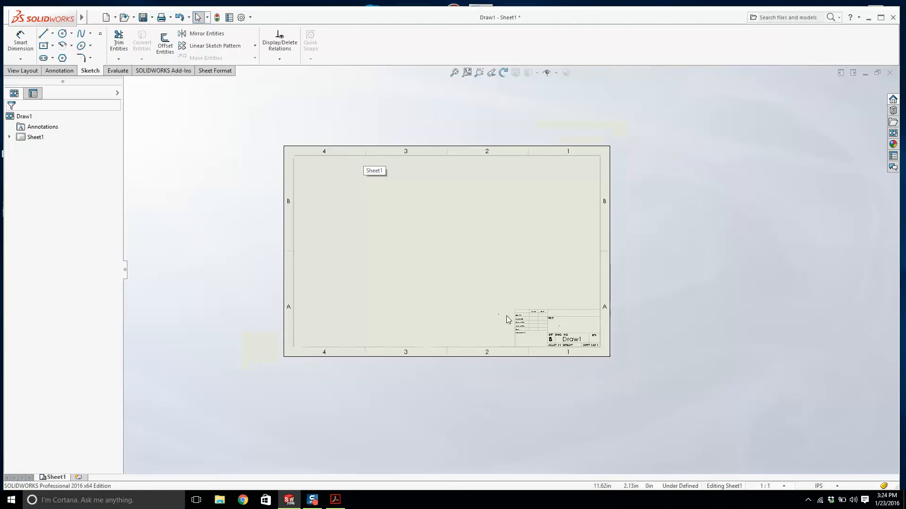
scroll(491, 307, "down", 2)
mouse_move(42, 18)
left_click(149, 18)
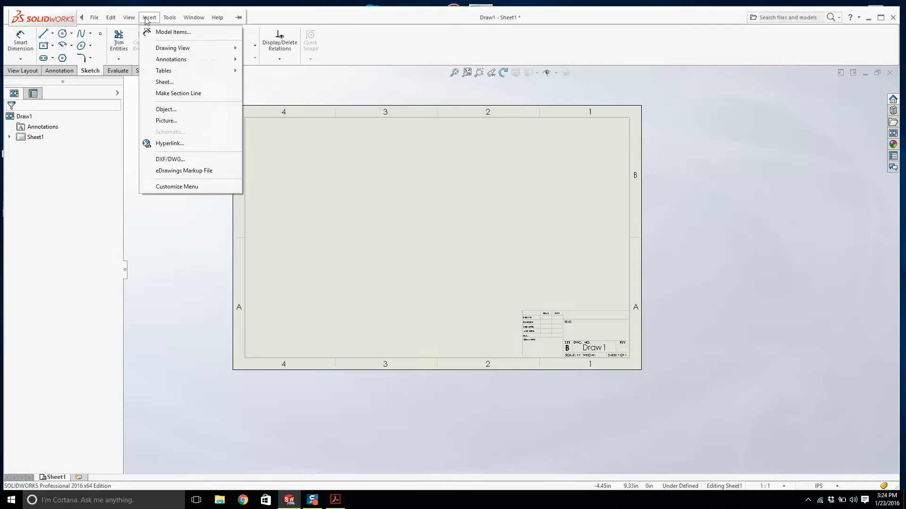
left_click(177, 121)
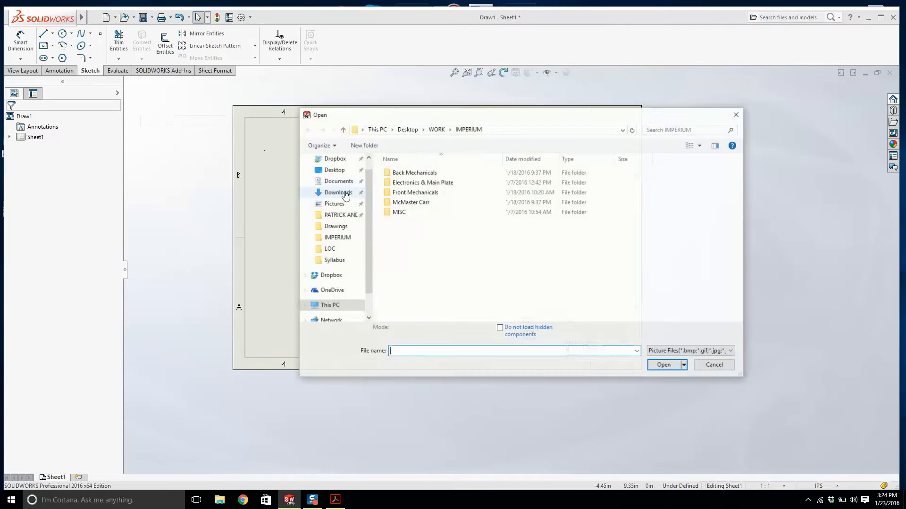
left_click(336, 169)
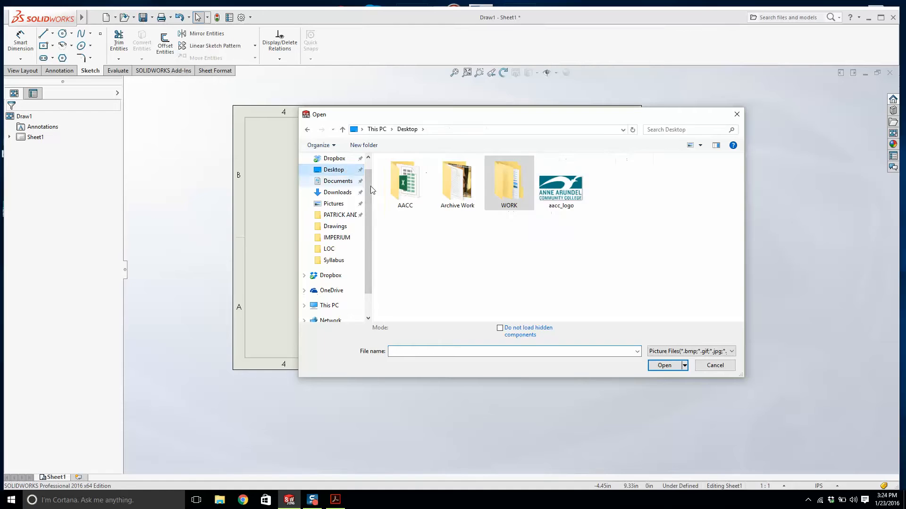
double_click(556, 191)
Place the logo in the sheet's upper-left corner, scale it to about 1.94 by 1.10 in, and accept the sketch picture.
left_click_drag(330, 278, 343, 149)
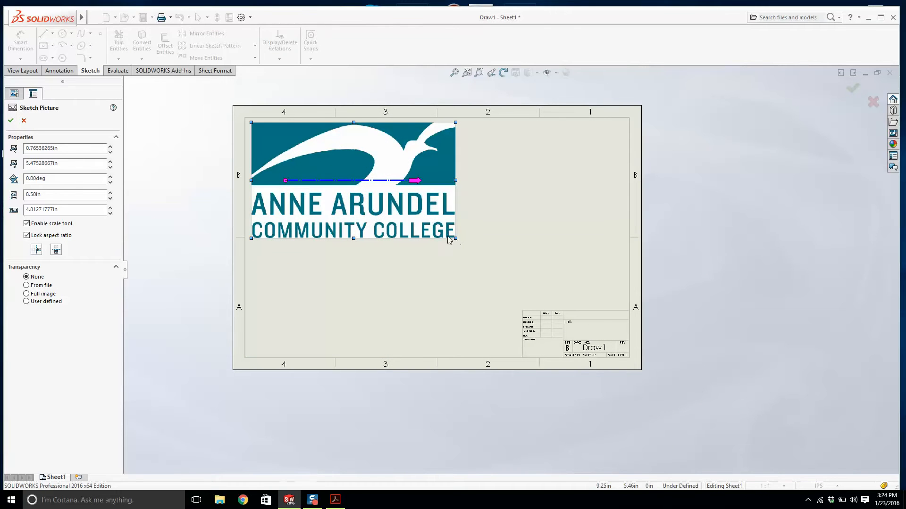
left_click_drag(449, 239, 347, 179)
key("f")
scroll(290, 136, "down", 1)
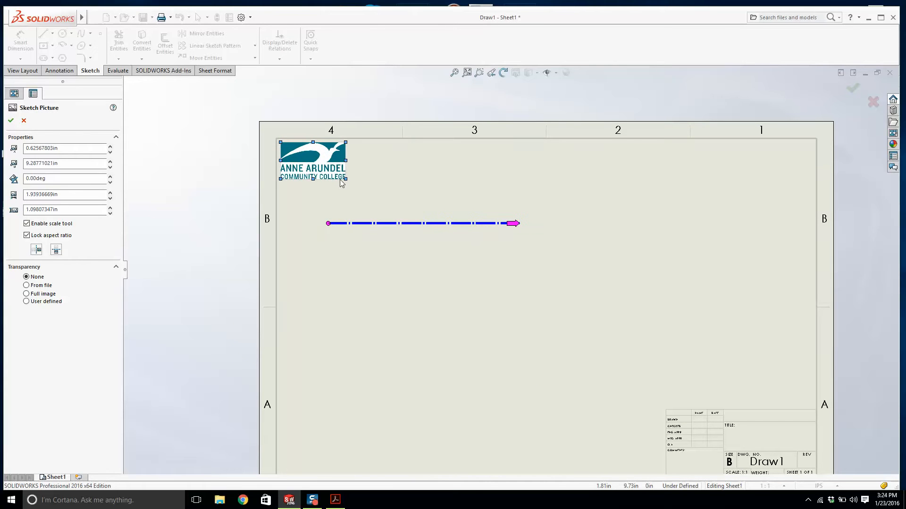
left_click(10, 122)
scroll(515, 228, "up", 4)
scroll(585, 292, "down", 3)
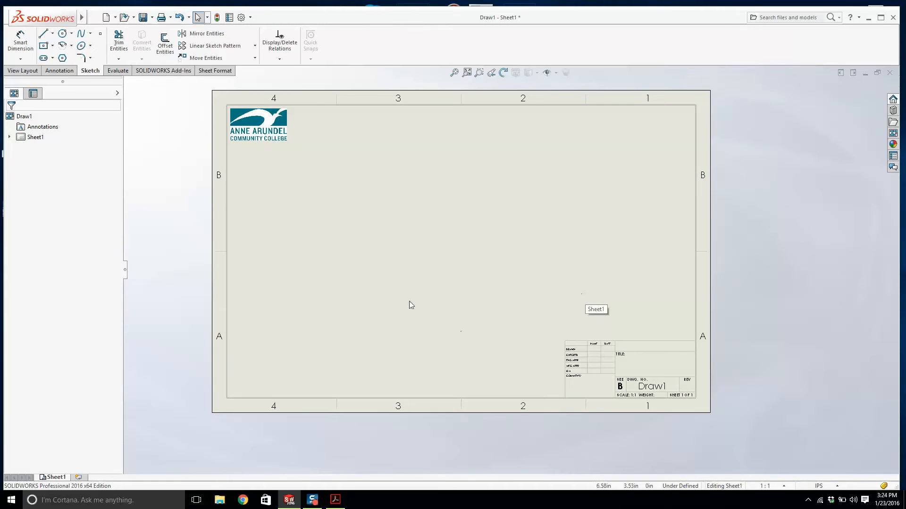
scroll(487, 208, "up", 1)
Switch to the enclosure project PDF in Acrobat Reader and examine page 1's isometric views and material and finish notes.
left_click(336, 499)
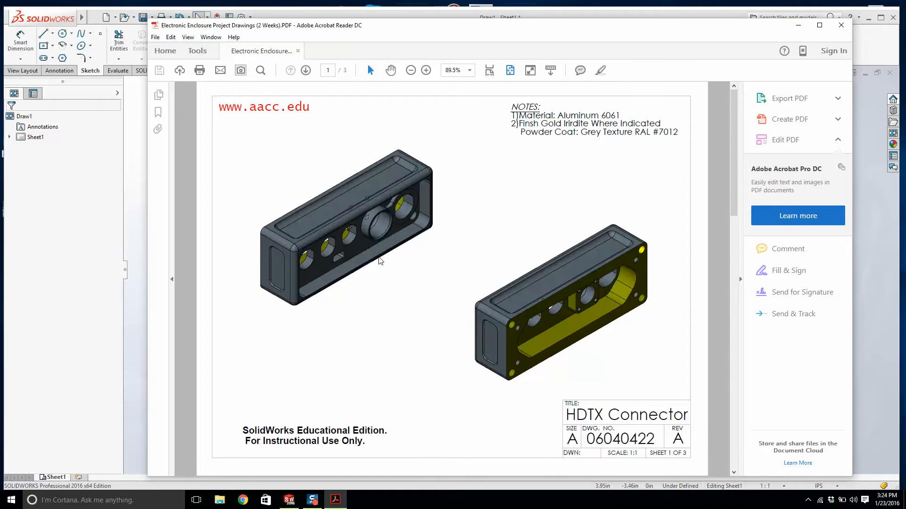
scroll(380, 261, "down", 1)
scroll(354, 226, "up", 1)
scroll(400, 216, "down", 1)
scroll(427, 223, "up", 1)
left_click_drag(542, 123, 588, 124)
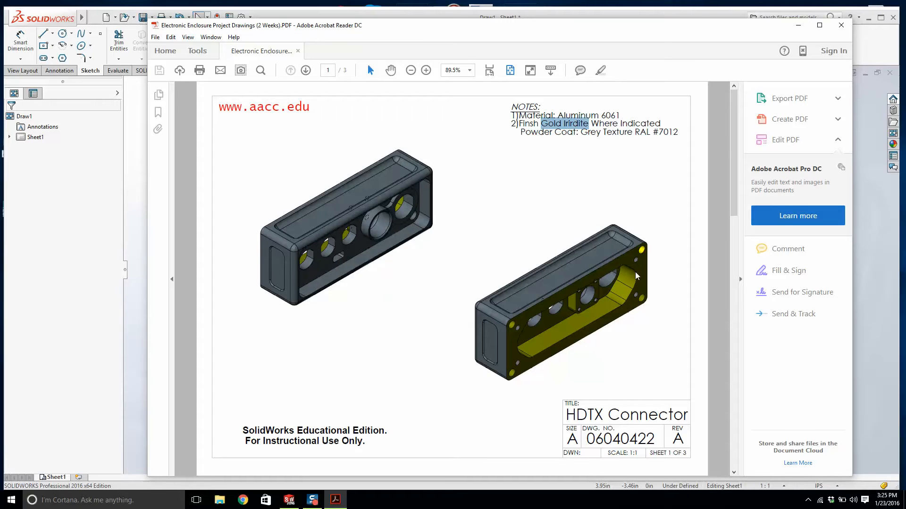
left_click(543, 225)
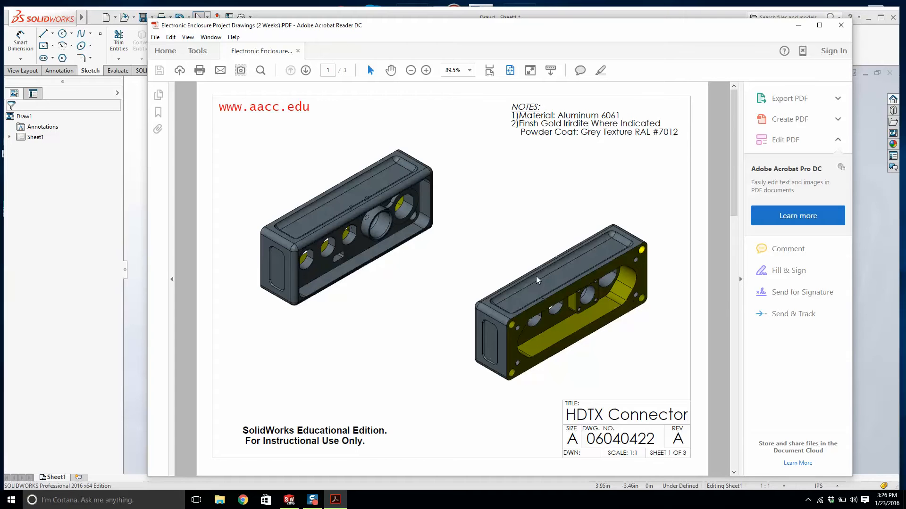
Examine the dimensioned, section and detail views on pages 2 and 3 of the project PDF, comparing them with page 1.
scroll(507, 259, "down", 1)
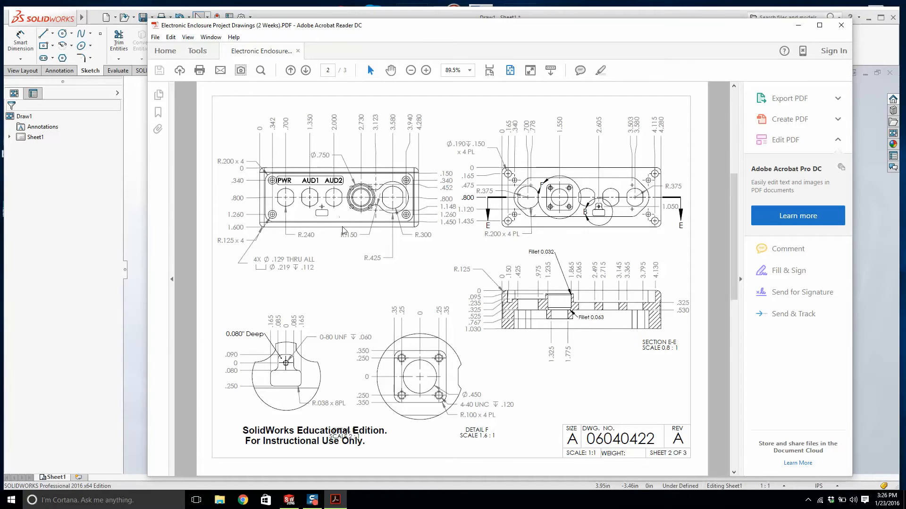
scroll(342, 225, "down", 3)
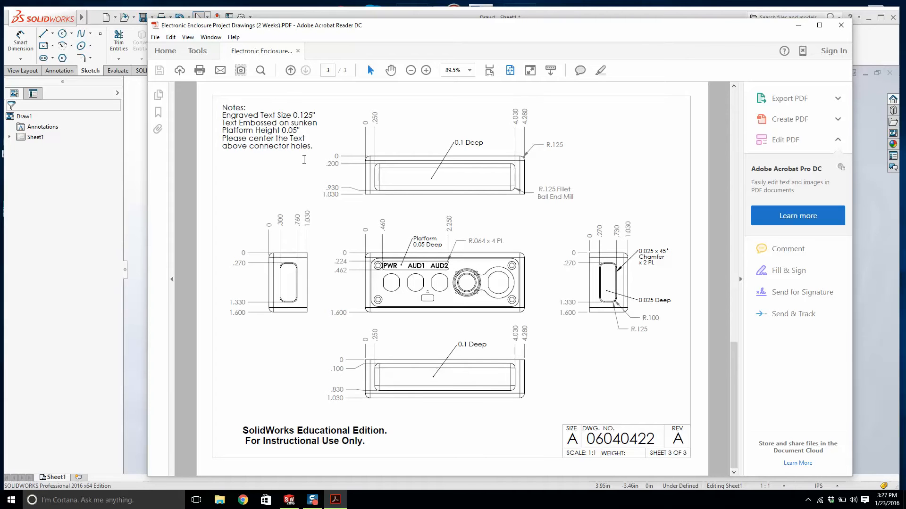
scroll(308, 167, "up", 2)
scroll(309, 162, "down", 1)
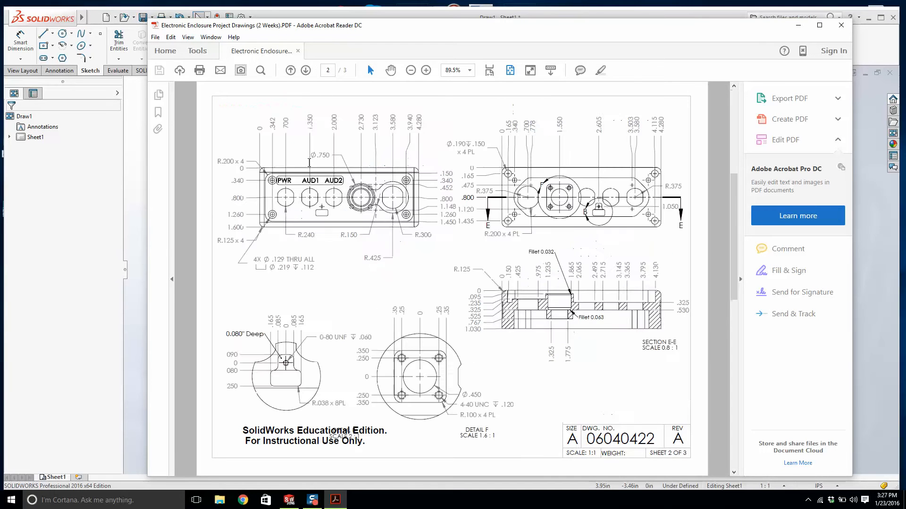
scroll(311, 161, "down", 1)
scroll(314, 163, "up", 2)
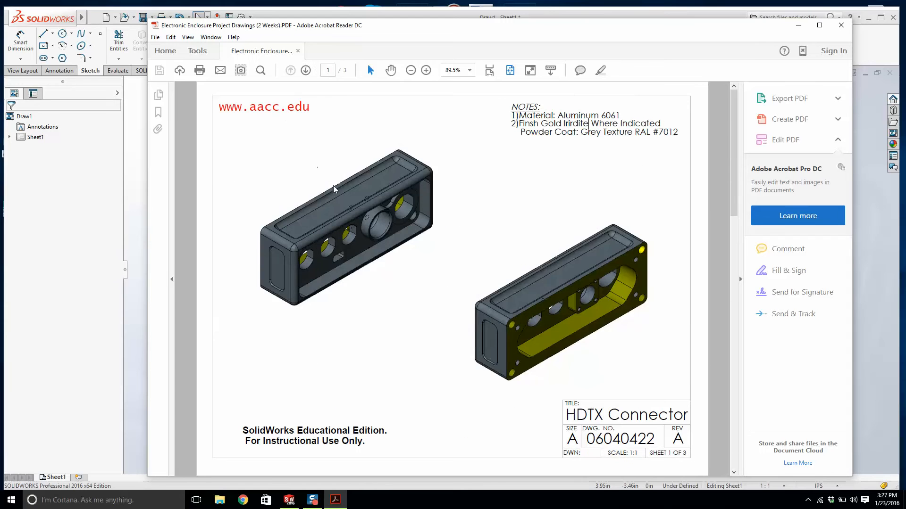
scroll(400, 182, "down", 1)
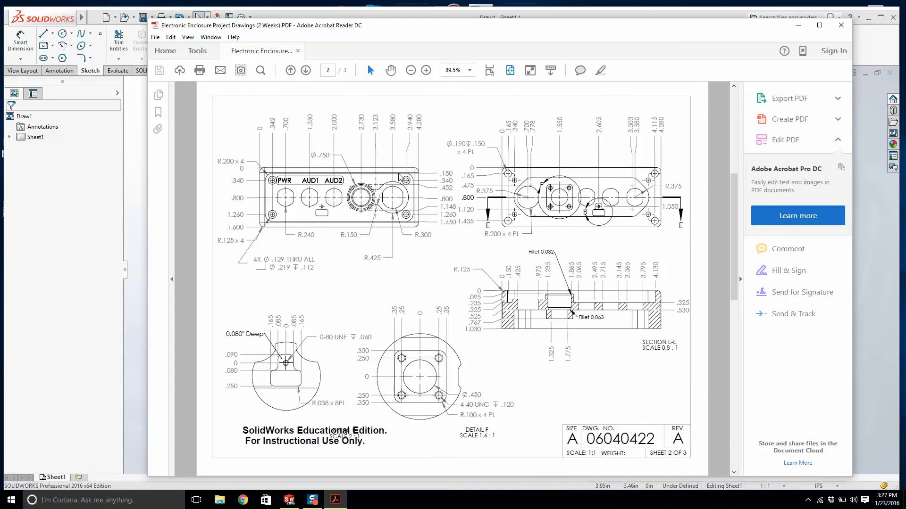
scroll(400, 177, "down", 1)
scroll(400, 177, "up", 2)
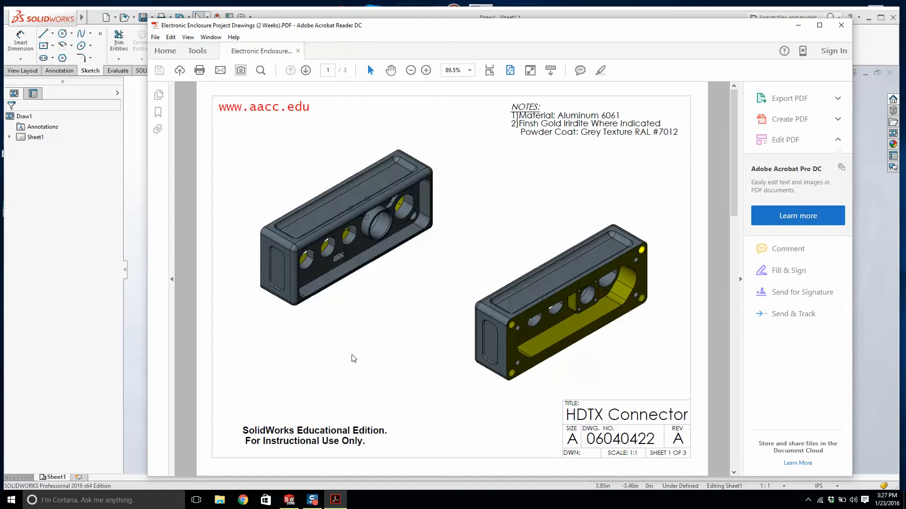
Switch back to SOLIDWORKS and open the sheet format for editing at the title block.
left_click(293, 504)
scroll(464, 249, "down", 1)
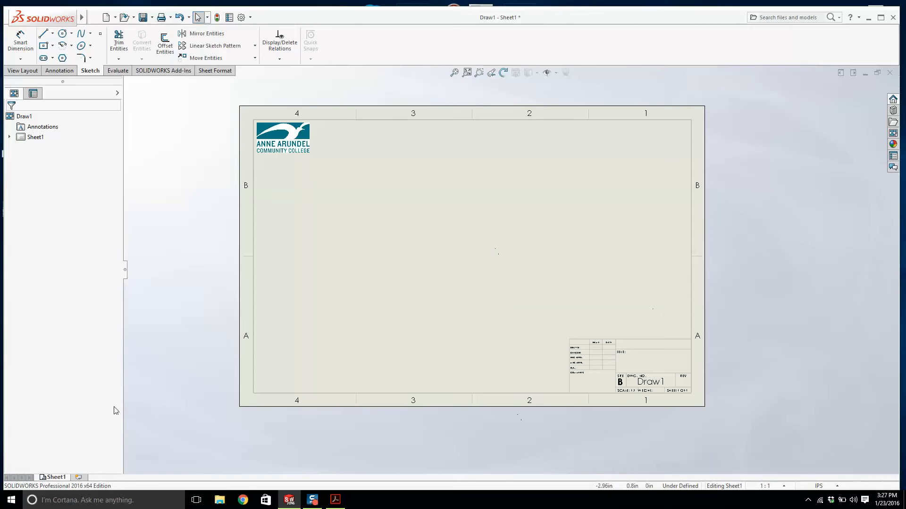
scroll(684, 387, "down", 4)
scroll(511, 271, "up", 1)
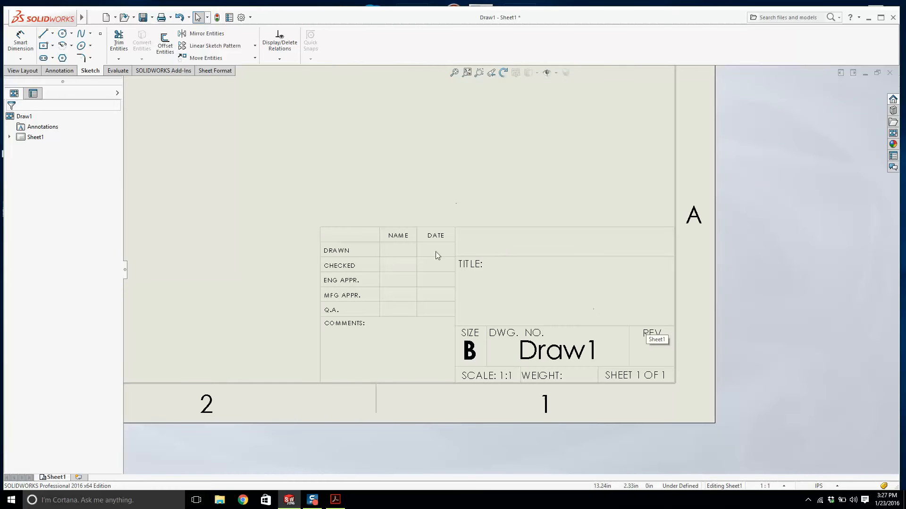
right_click(432, 169)
left_click(491, 254)
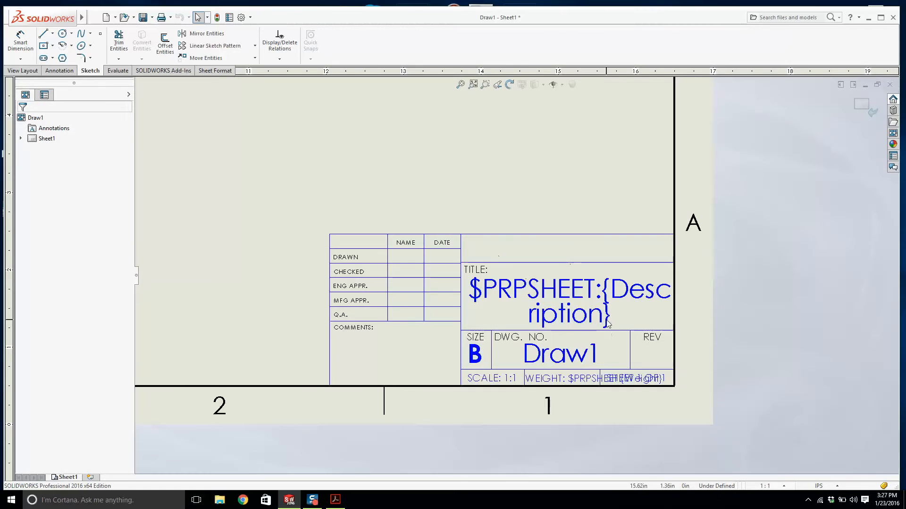
Replace the title block's description placeholder under TITLE with "Electronic Enclosure Mechanicals".
scroll(608, 324, "down", 1)
double_click(547, 279)
type("E")
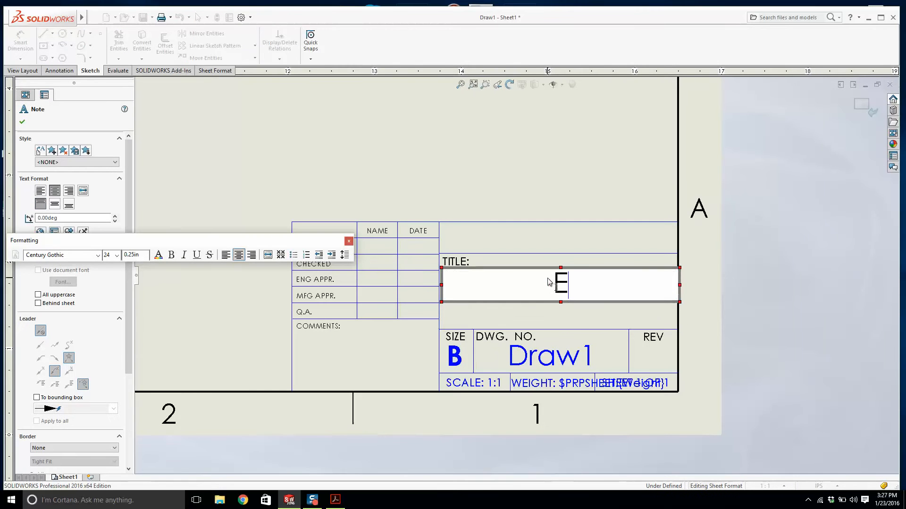
type("lectronic")
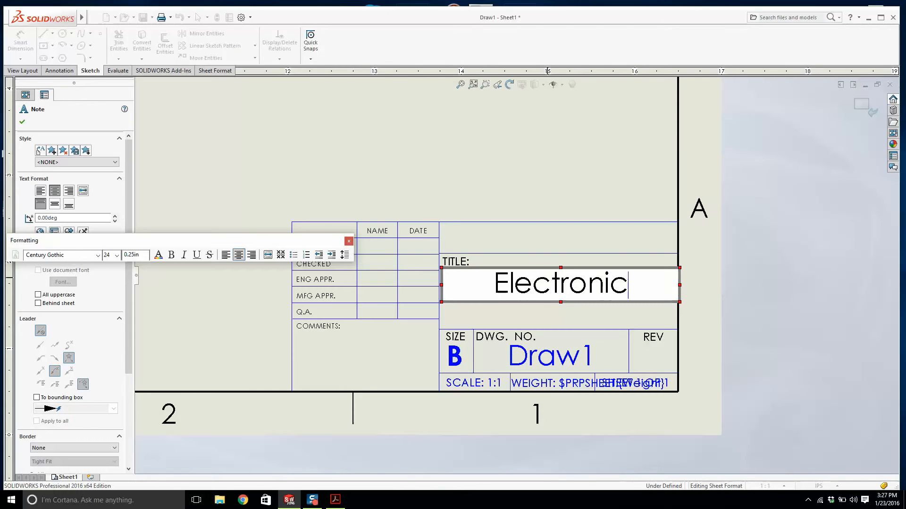
type(" Encl")
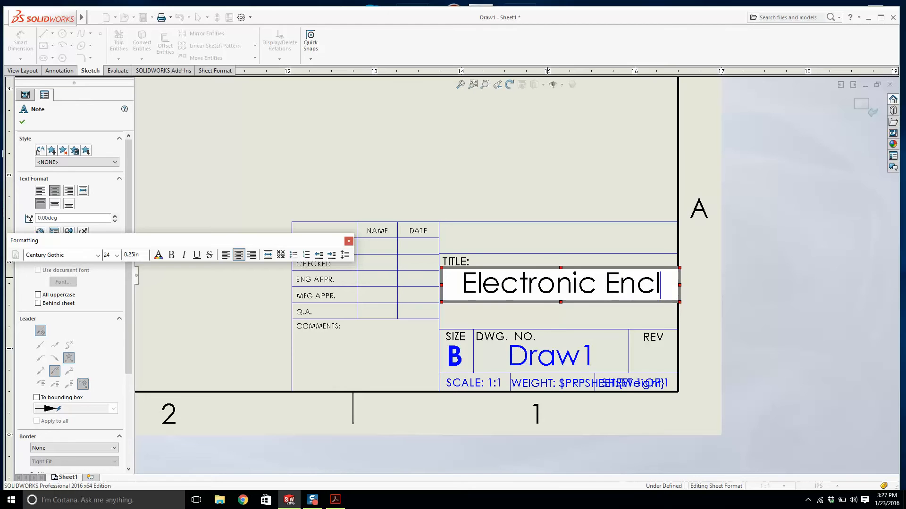
type("o")
type("sure M")
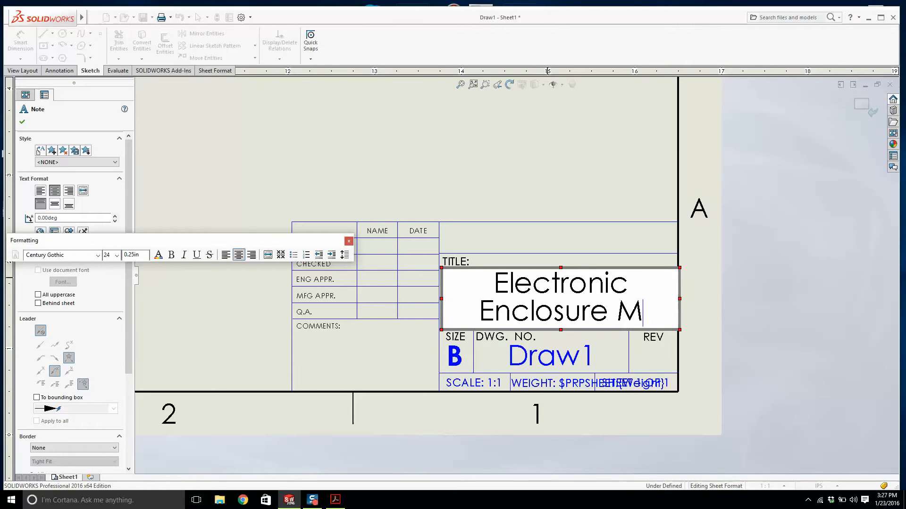
type("echanical")
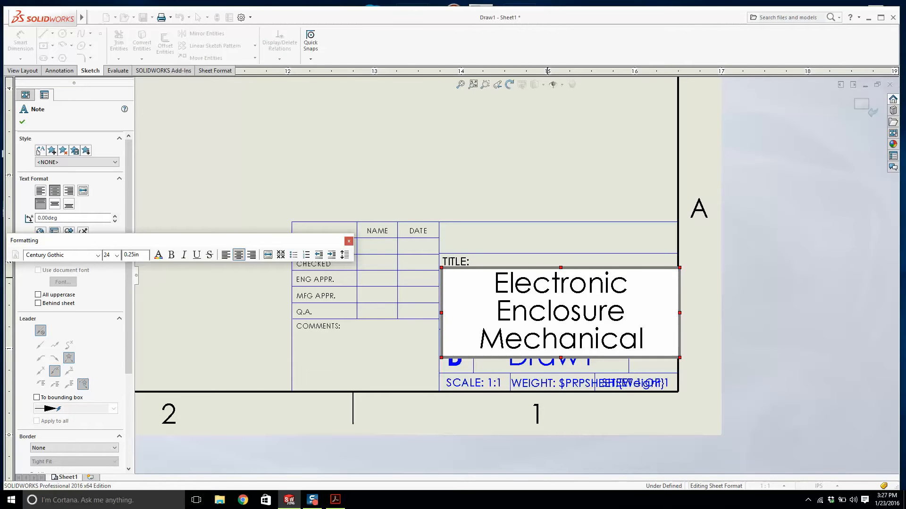
type("a")
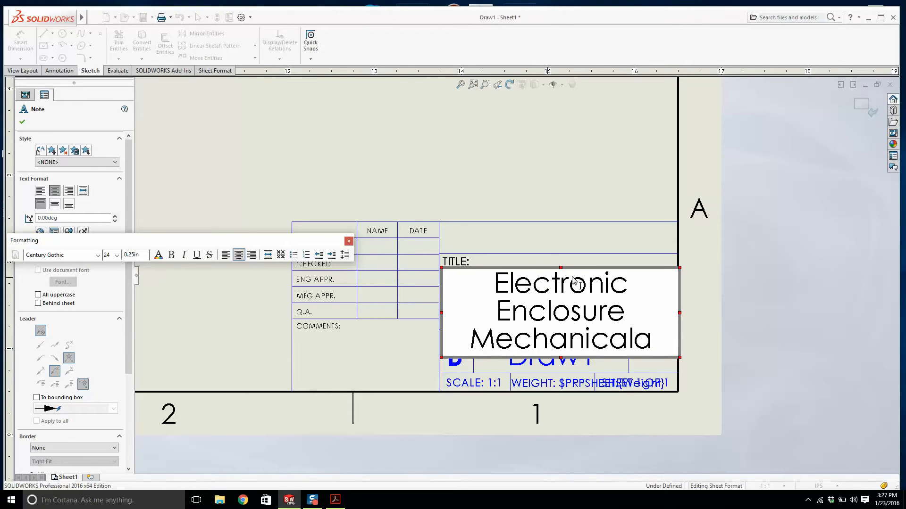
key("BackSpace")
type("s")
Set the entire drawing title text to font size 18 and finish editing the note.
key("ctrl+a")
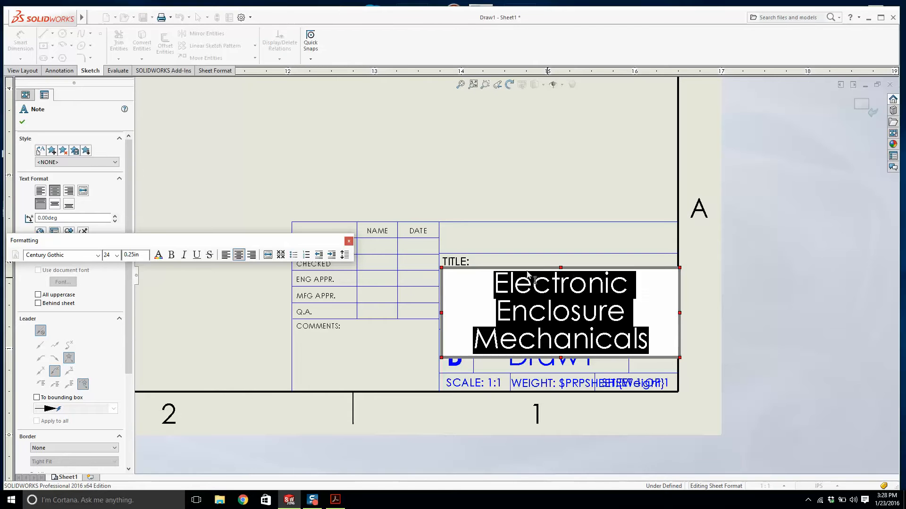
left_click(118, 255)
left_click(117, 317)
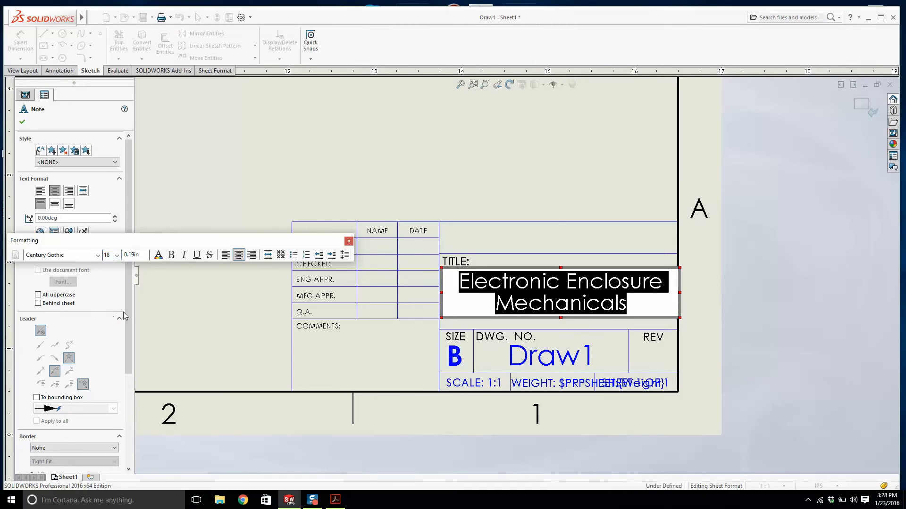
left_click(481, 180)
scroll(557, 339, "down", 1)
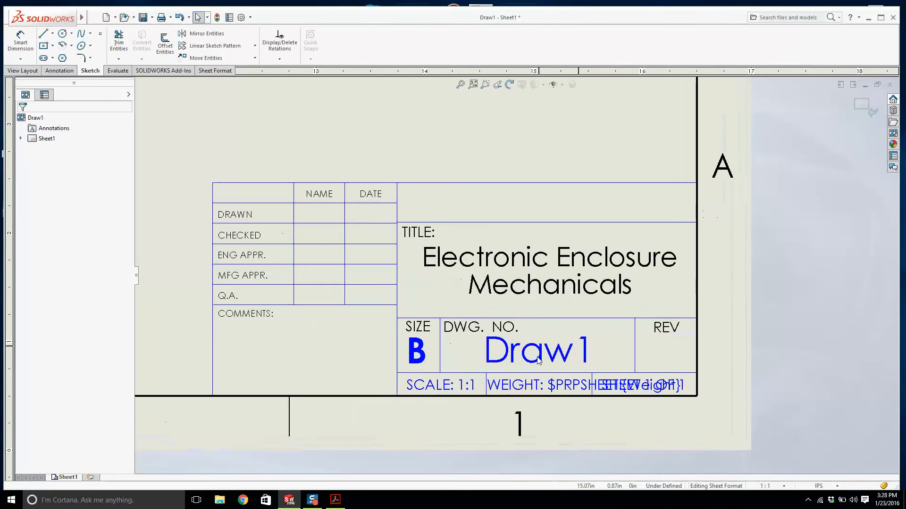
double_click(538, 361)
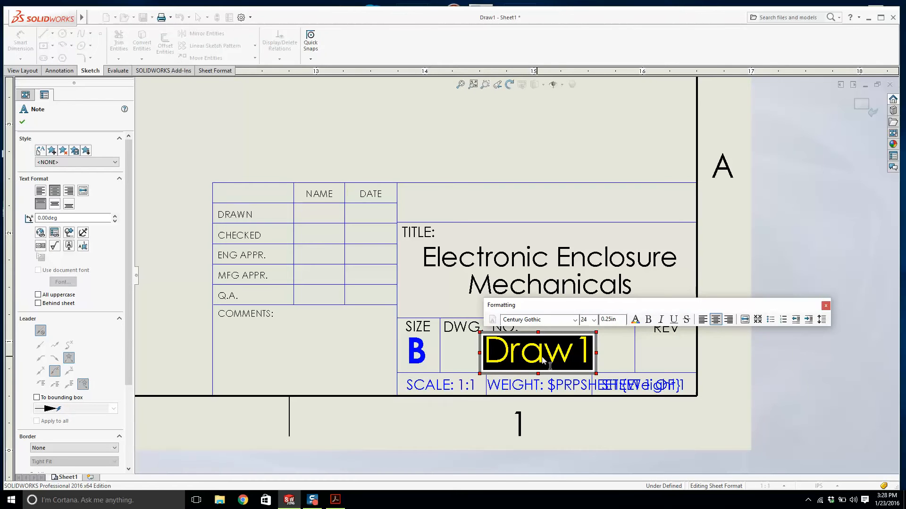
type("2016")
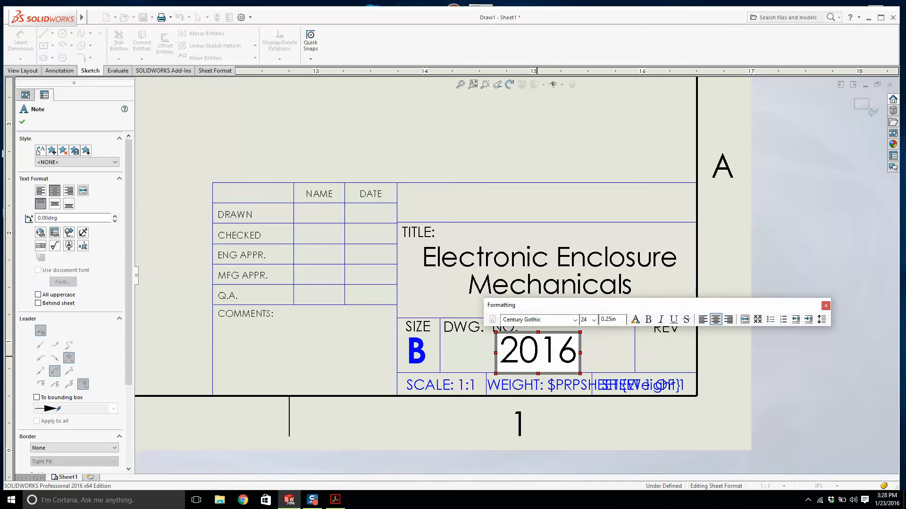
type("01")
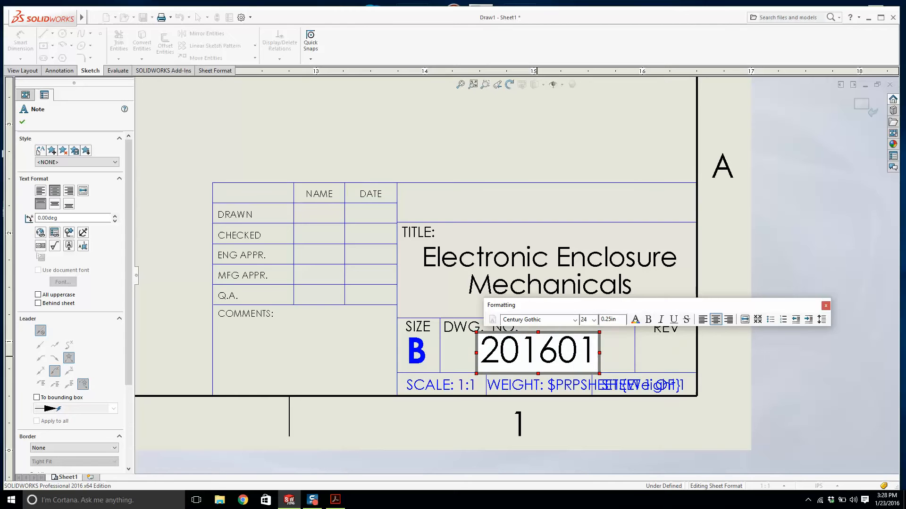
type("23")
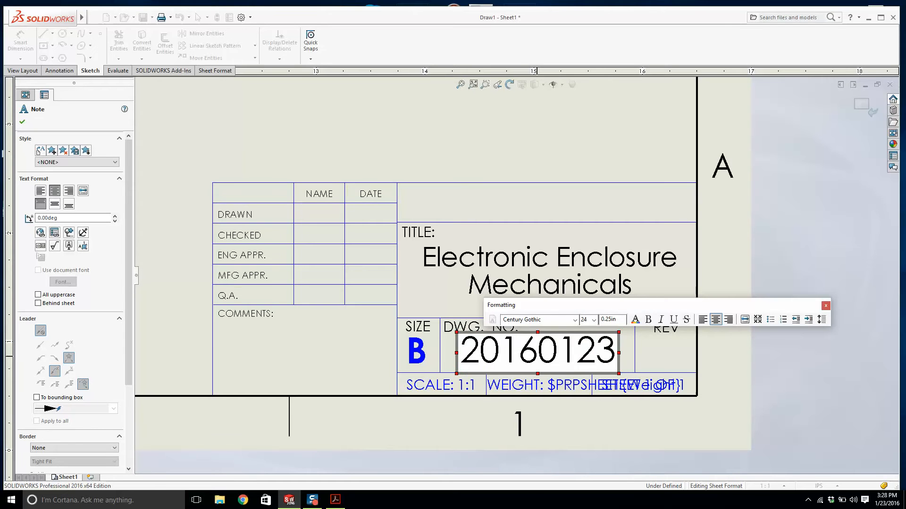
type("-01")
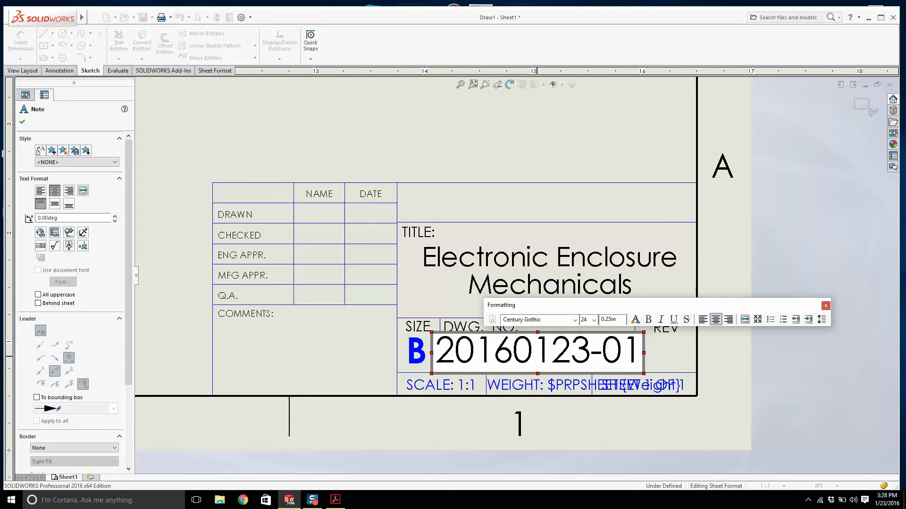
Set the whole drawing number to font size 18 and finish editing the note.
key("ctrl+a")
left_click(593, 320)
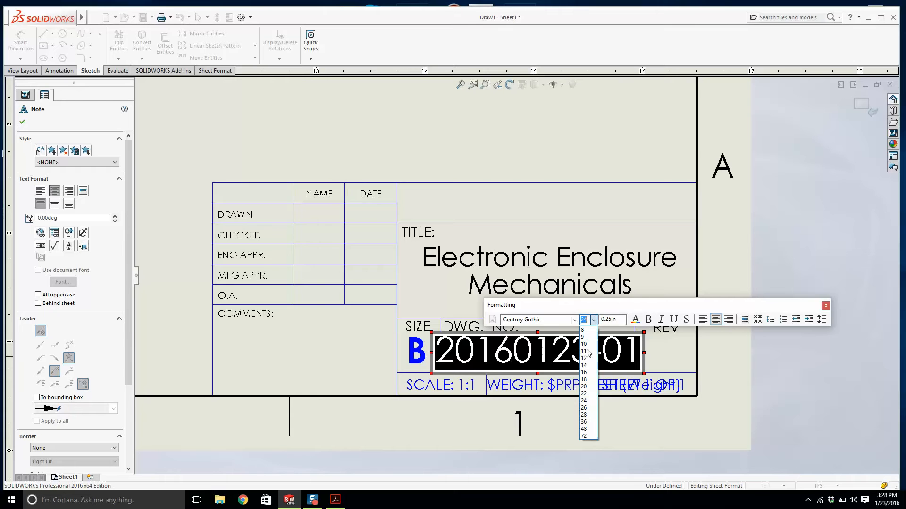
left_click(587, 380)
left_click(596, 388)
Remove the property placeholder from the weight note, leaving only the "WEIGHT:" label.
scroll(596, 388, "down", 1)
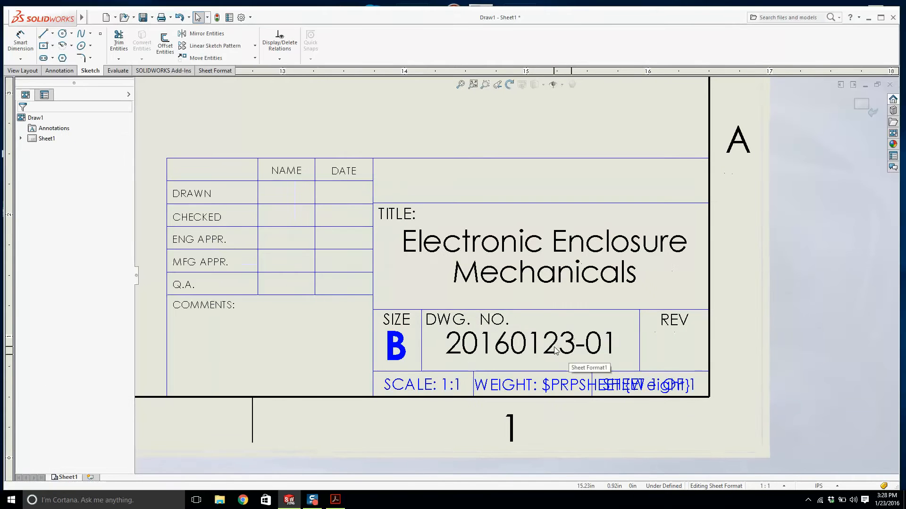
left_click(571, 388)
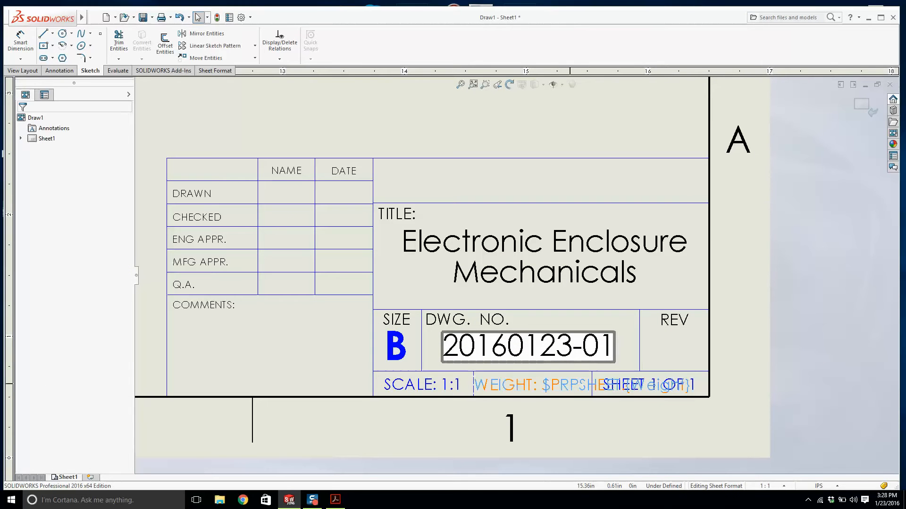
double_click(561, 387)
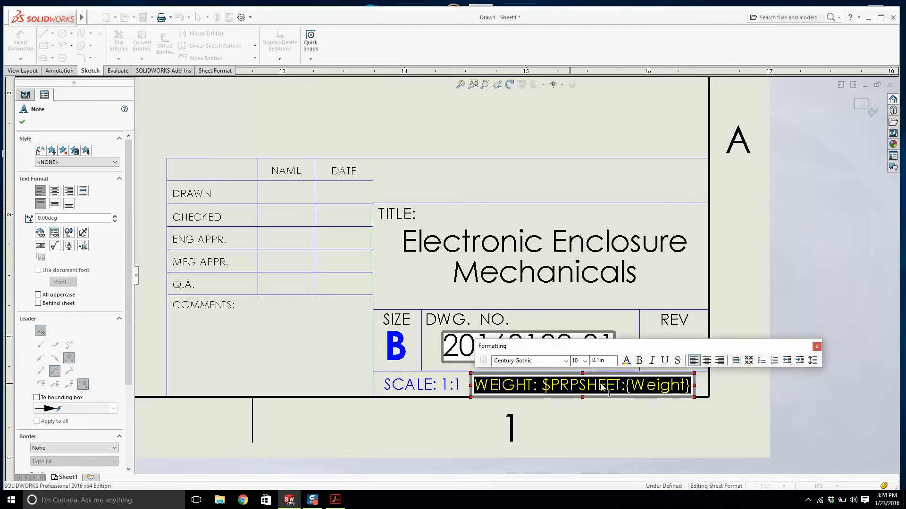
left_click(542, 388)
left_click_drag(543, 388, 690, 387)
key("Delete")
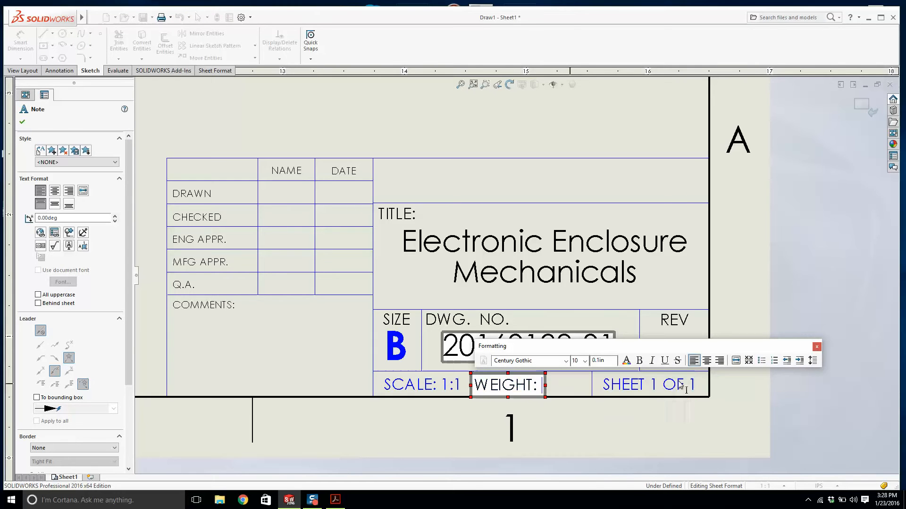
left_click(645, 411)
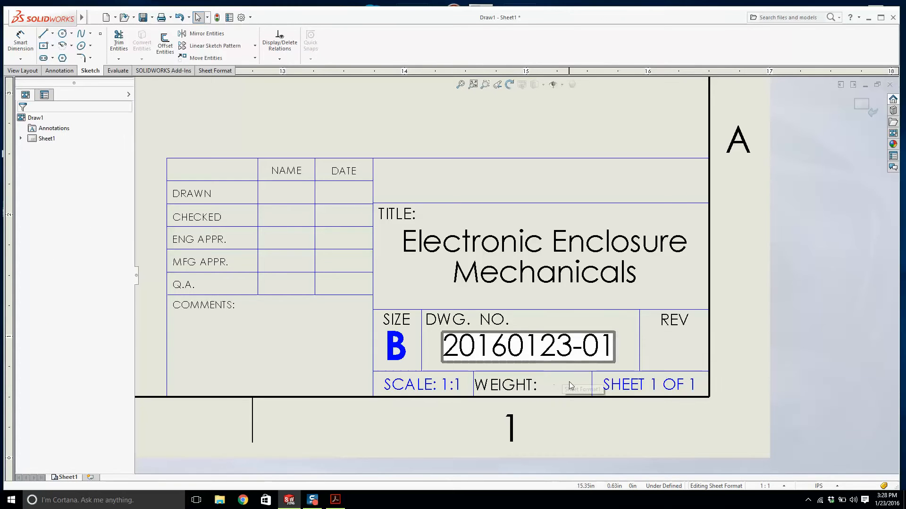
Fill in the empty REV field of the title block with revision A.
double_click(677, 347)
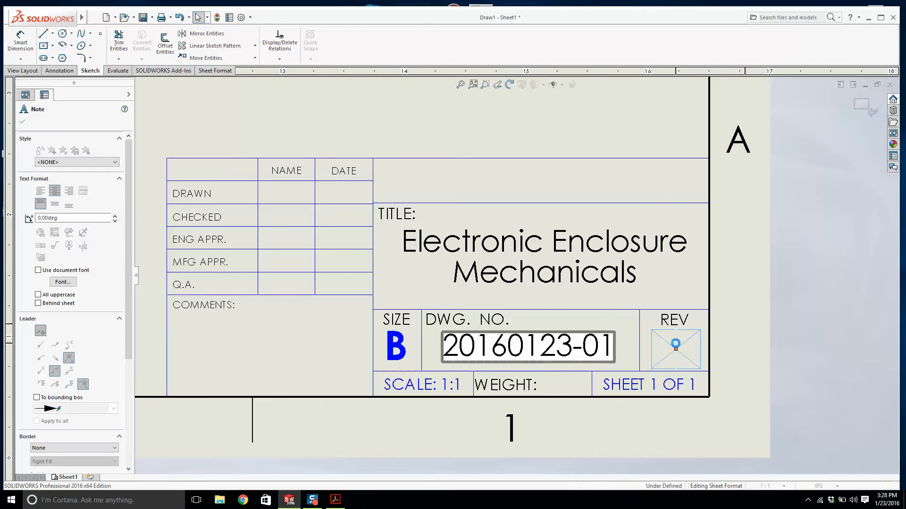
type("A")
left_click(725, 279)
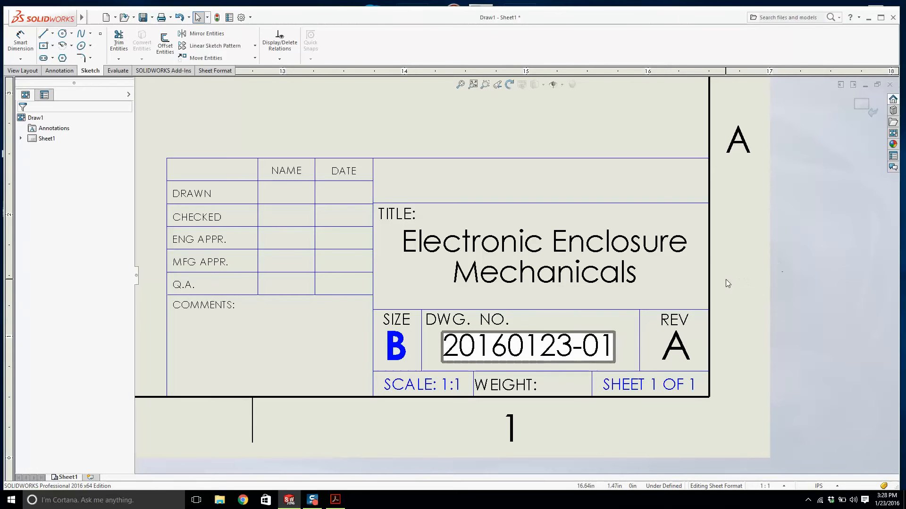
Enter "Anne Arundel C.C." in the blank company name field above the drawing title.
scroll(638, 278, "up", 2)
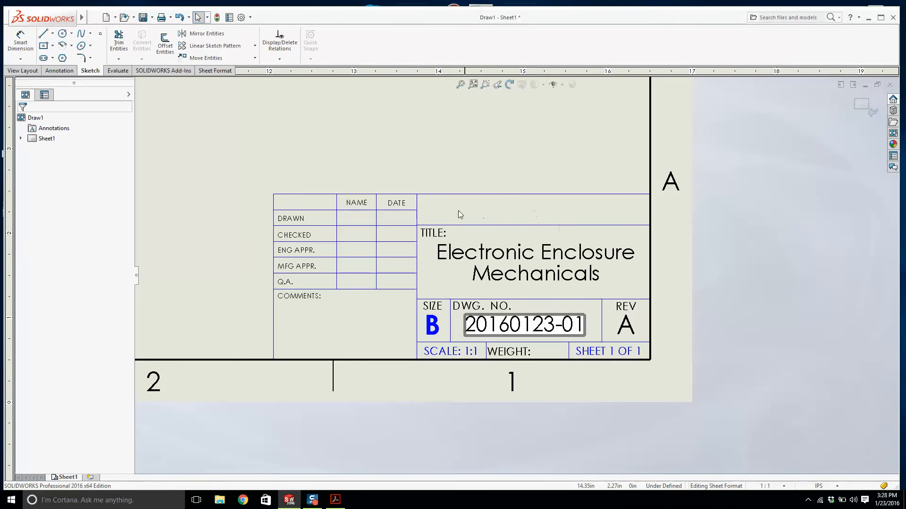
scroll(522, 212, "down", 1)
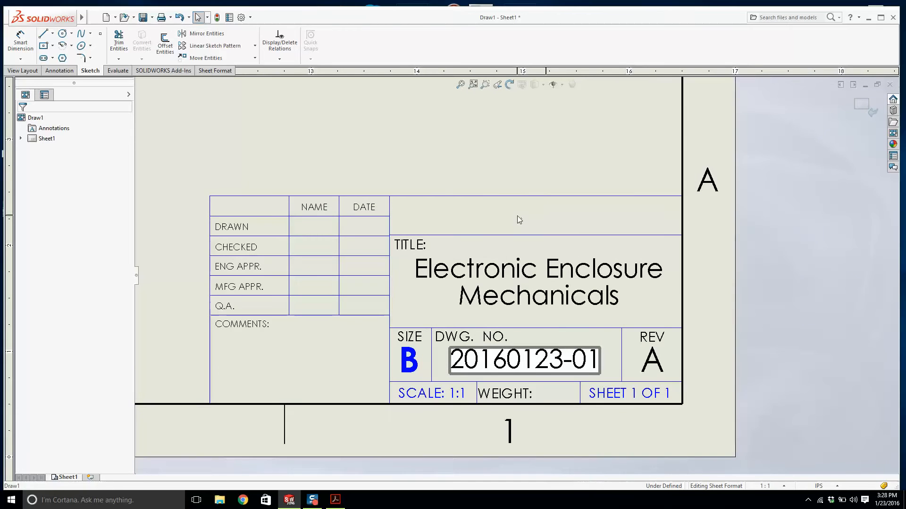
left_click(517, 216)
double_click(517, 216)
type("A")
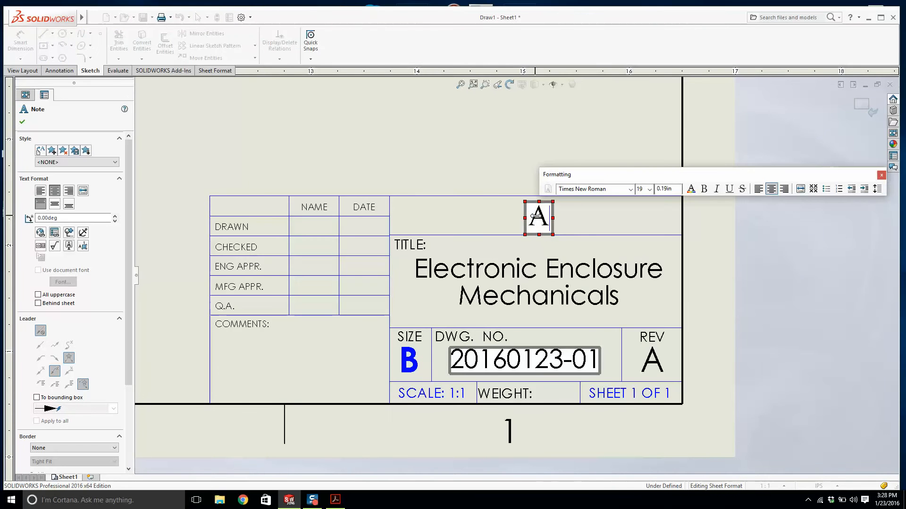
type("nne Arynde")
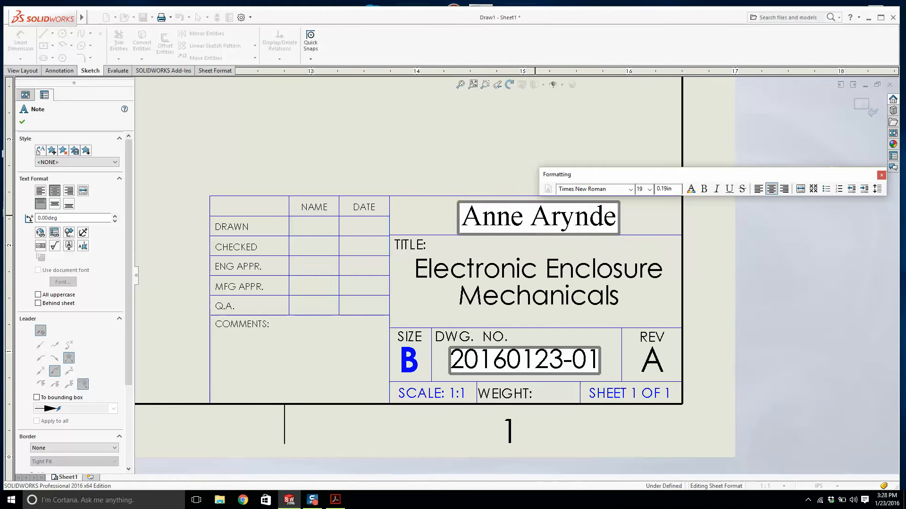
key("BackSpace")
key("BackSpace")
key("BackSpace")
key("BackSpace")
type("undel")
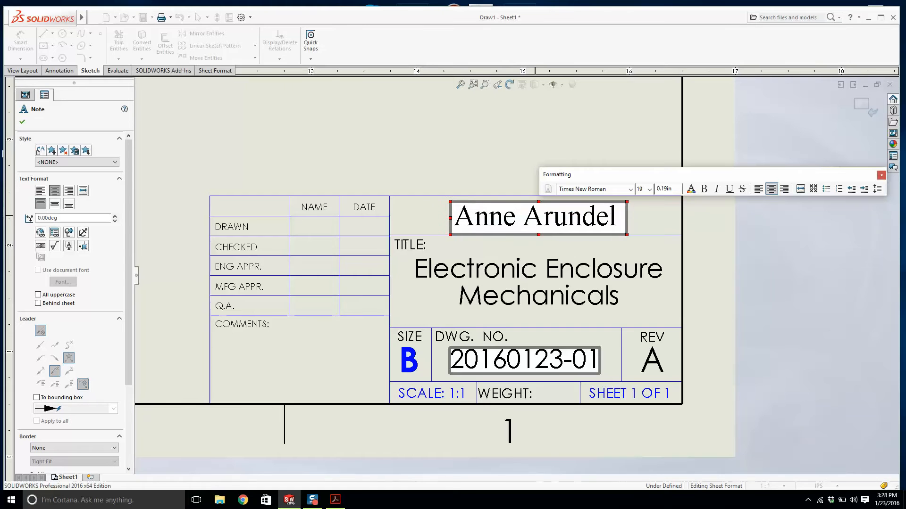
type(" CC.")
key("BackSpace")
key("BackSpace")
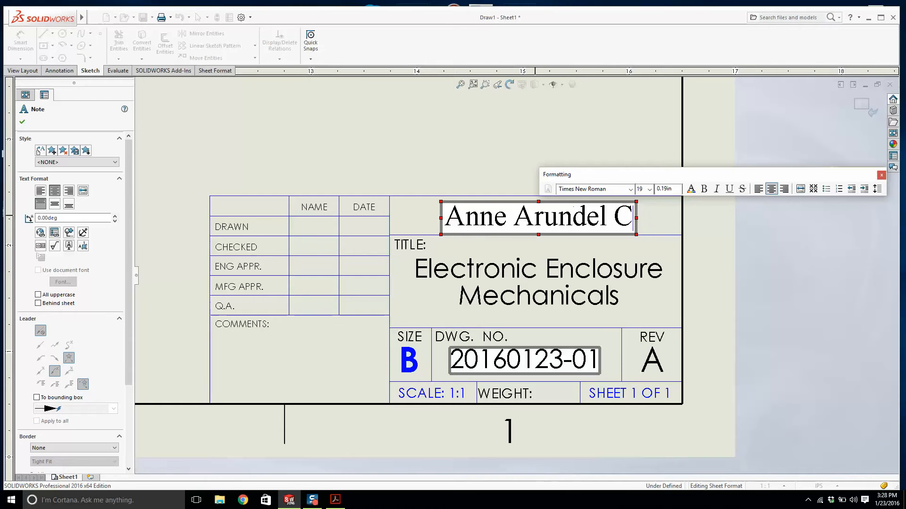
type("c")
key("BackSpace")
type("C")
key("BackSpace")
type(".C.")
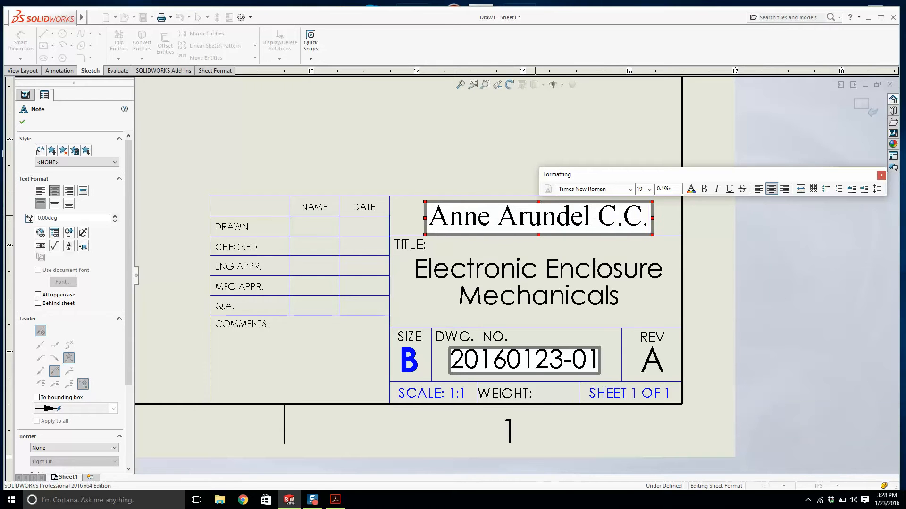
left_click(518, 144)
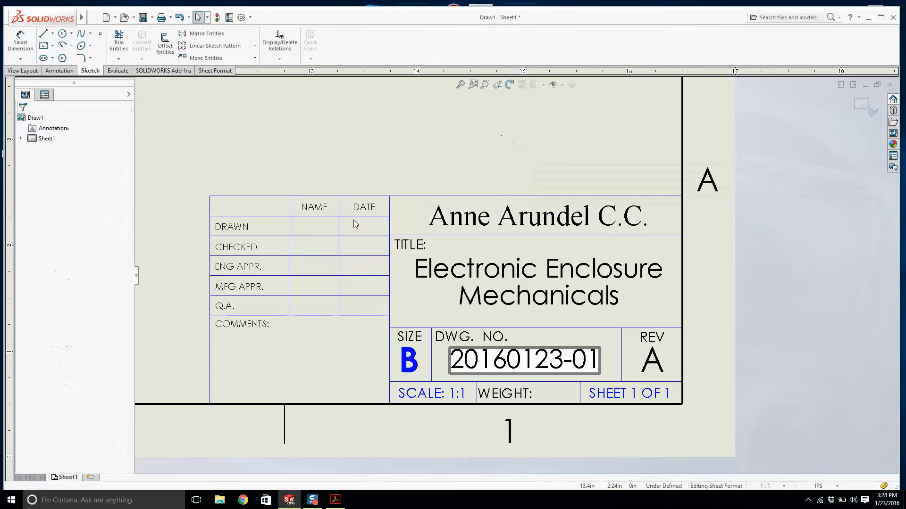
Fill in the DRAWN row of the title block with the drafter's name and the date 1/23/16.
double_click(314, 229)
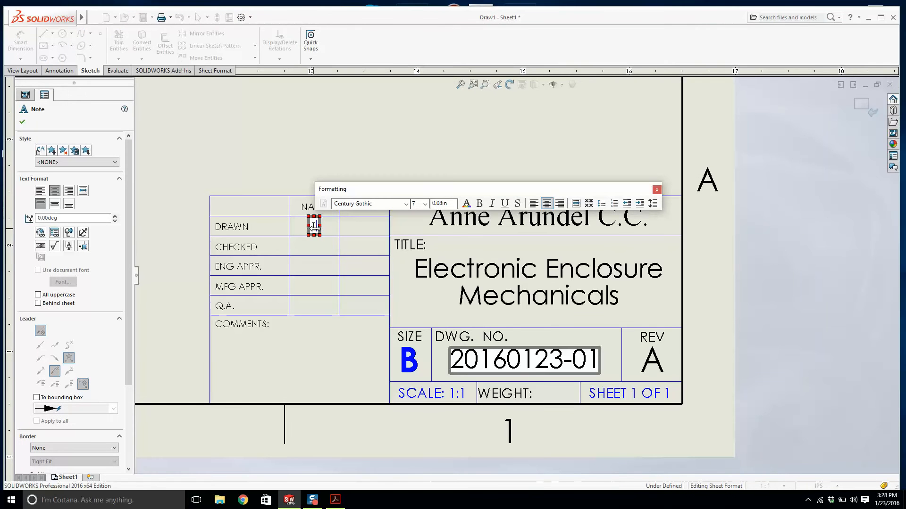
type("T. Call")
left_click(360, 210)
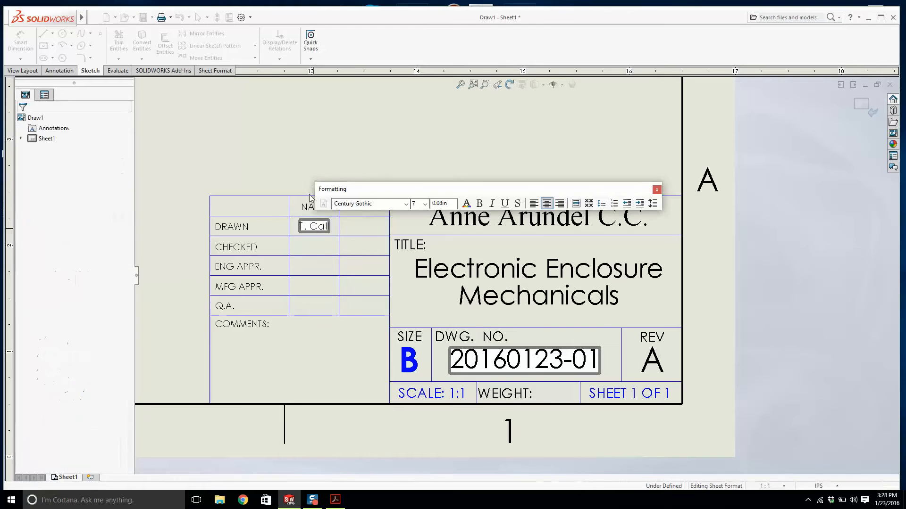
double_click(364, 226)
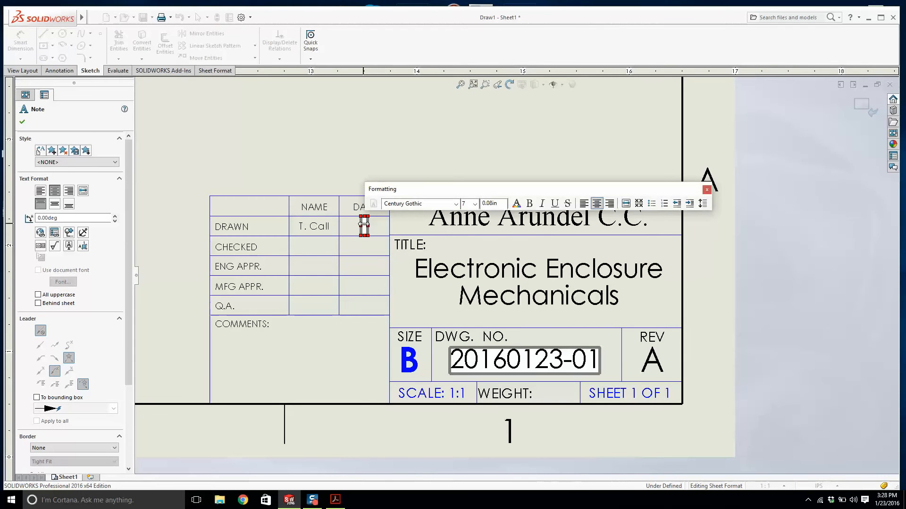
type("1/23")
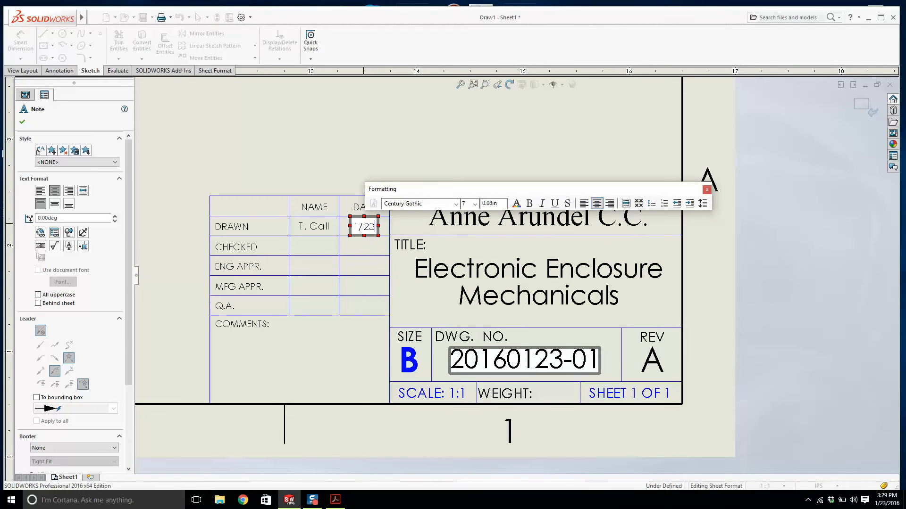
type("/16")
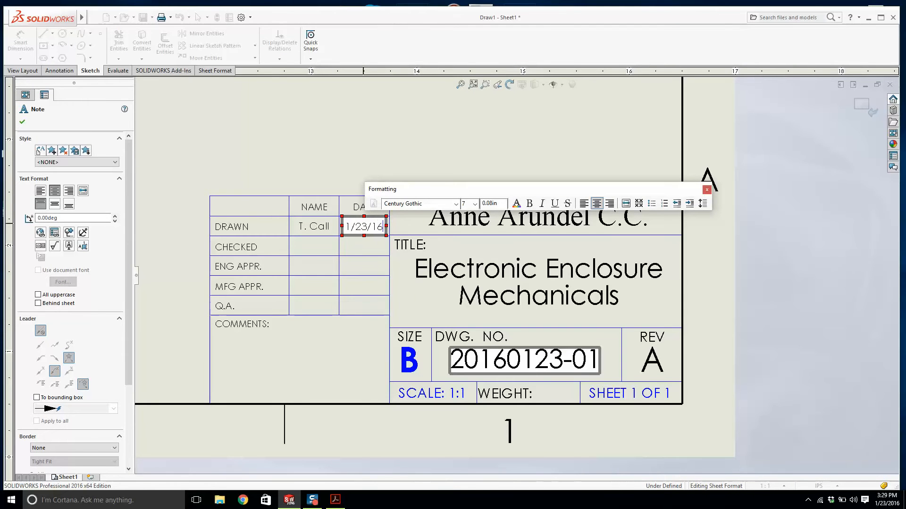
Finish the date note and exit sheet format editing to return to the drawing sheet.
left_click(413, 149)
scroll(471, 179, "up", 5)
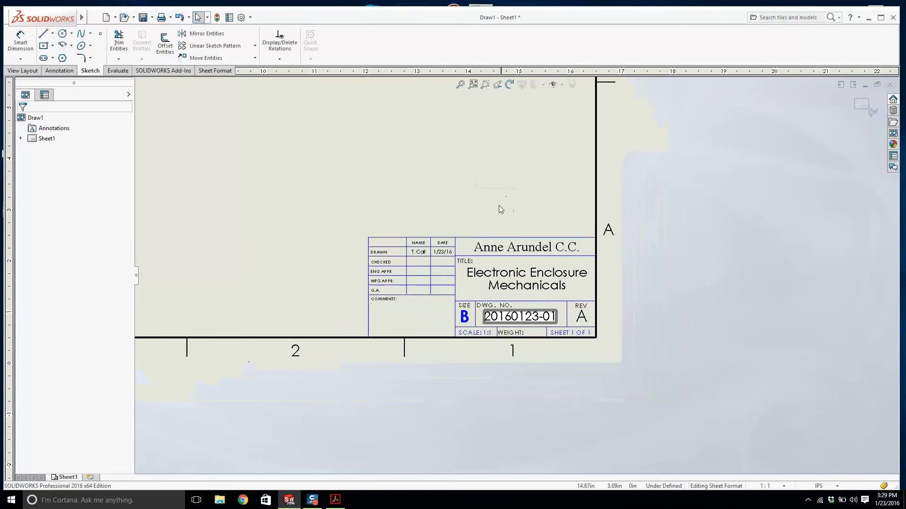
scroll(515, 272, "up", 4)
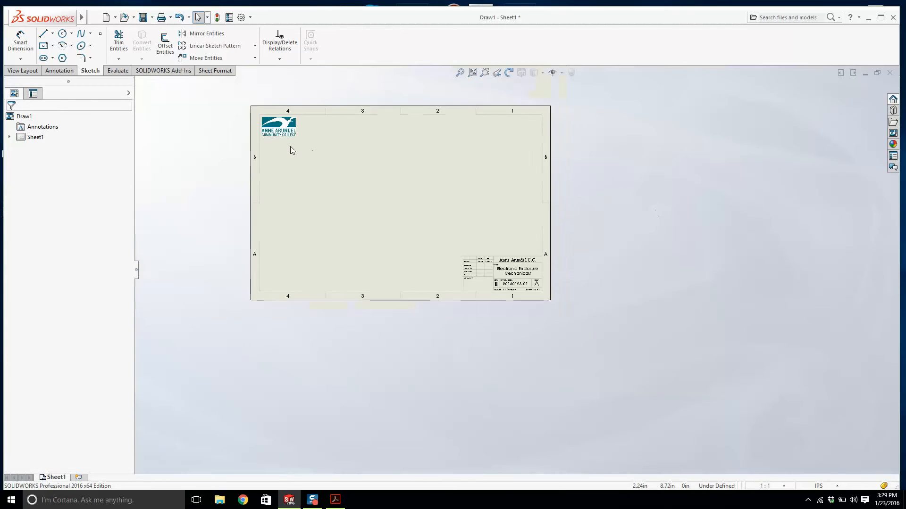
scroll(227, 113, "down", 3)
scroll(589, 312, "up", 5)
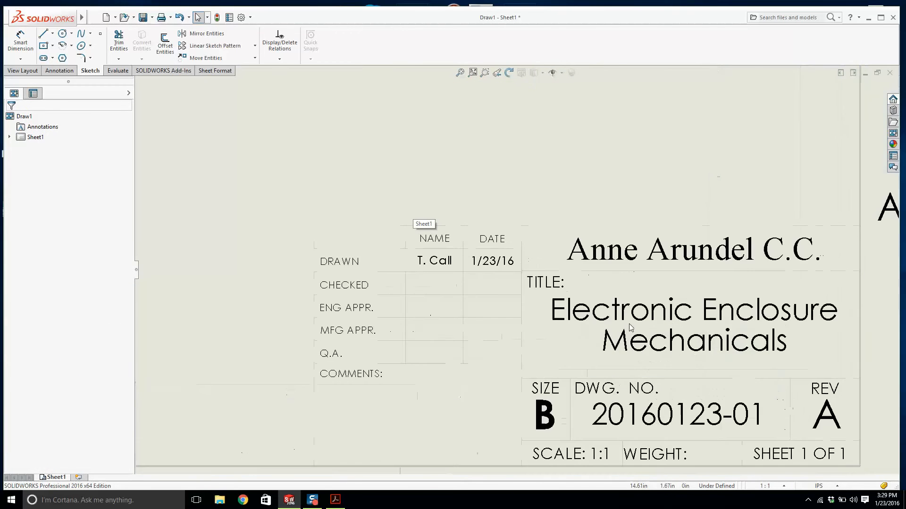
scroll(641, 302, "down", 5)
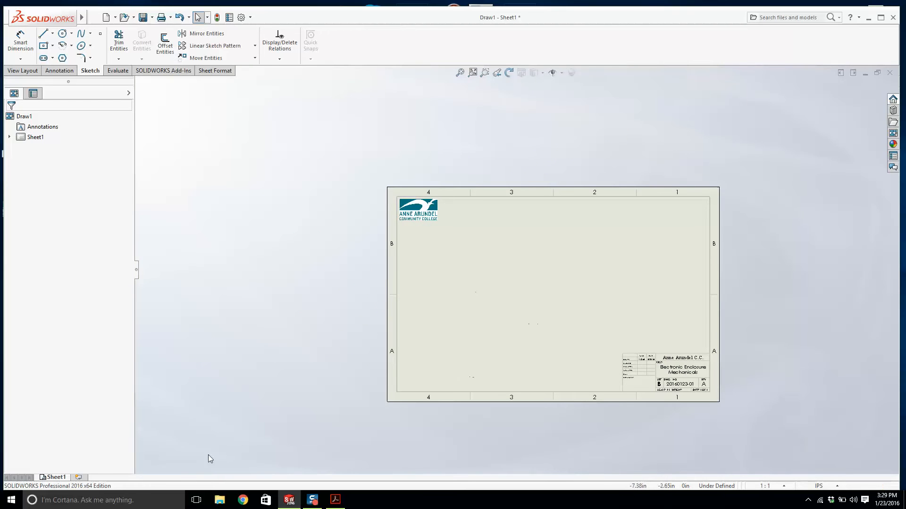
Duplicate Sheet1 twice, inserting each copy after the selected sheet.
left_click(57, 477)
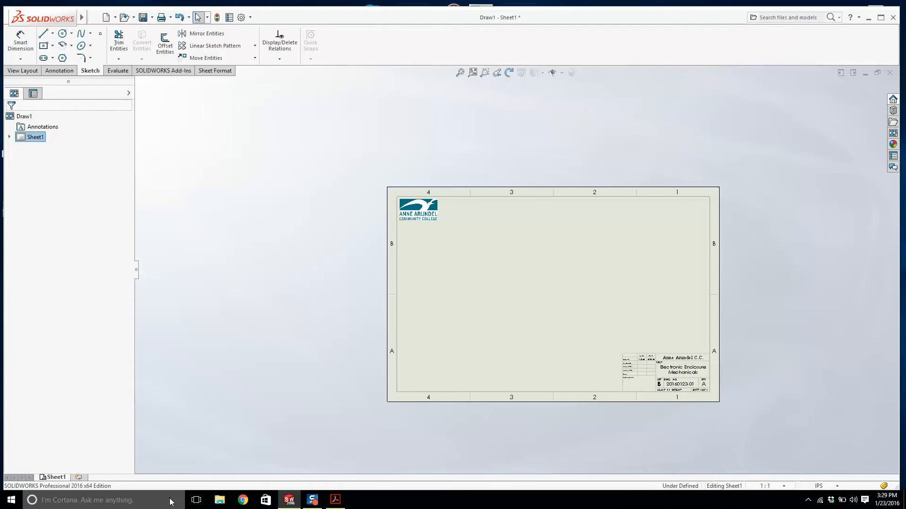
key("ctrl+v")
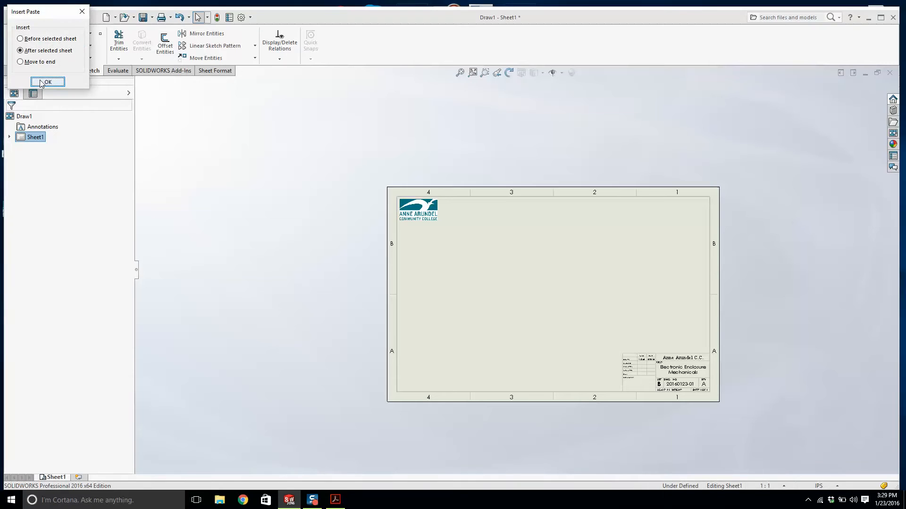
left_click(49, 83)
key("ctrl+v")
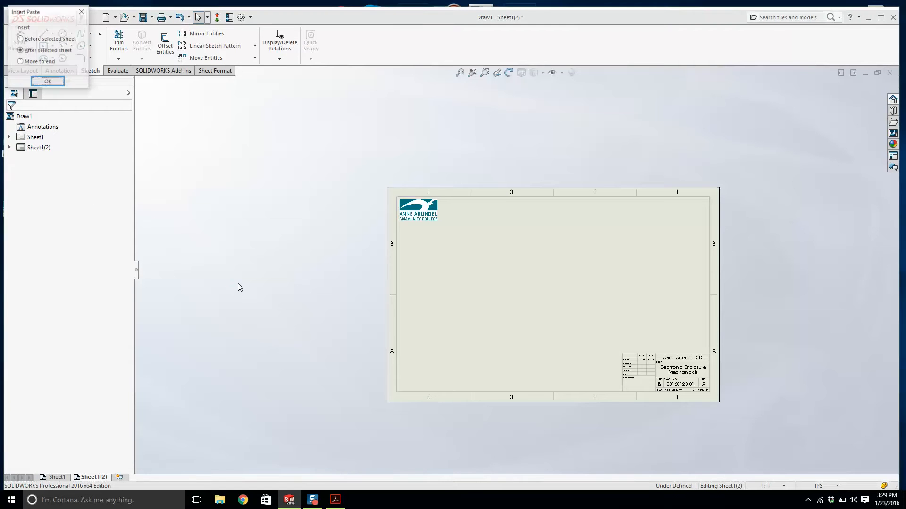
left_click(48, 82)
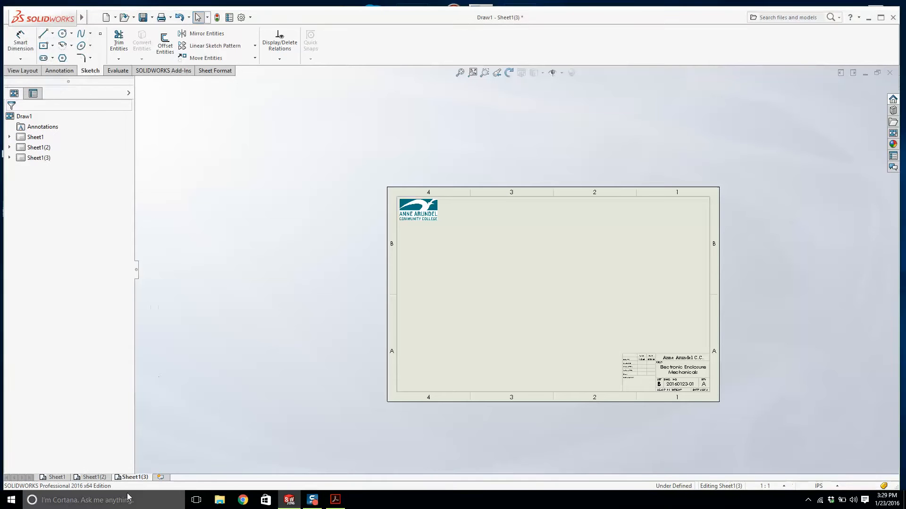
Rename the first copy of Sheet1 as Sheet2.
right_click(100, 478)
left_click(116, 442)
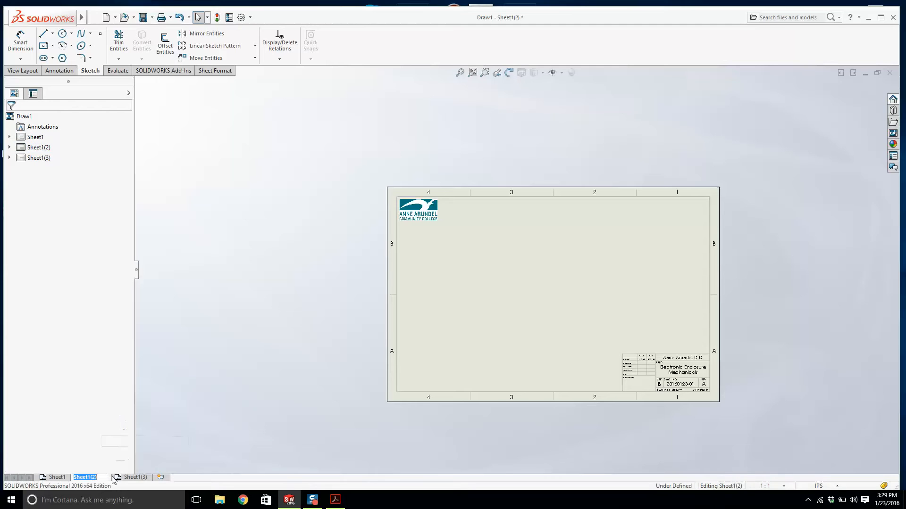
left_click(106, 479)
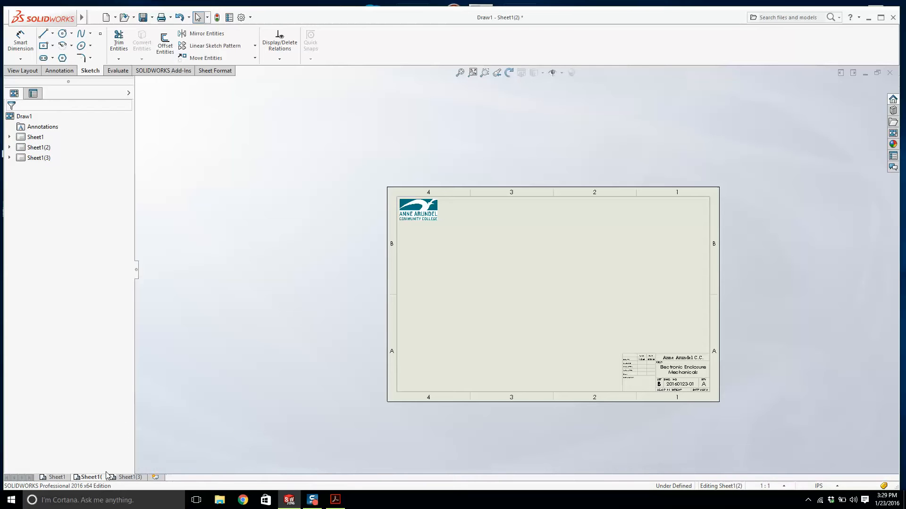
key("BackSpace")
type("2")
key("Return")
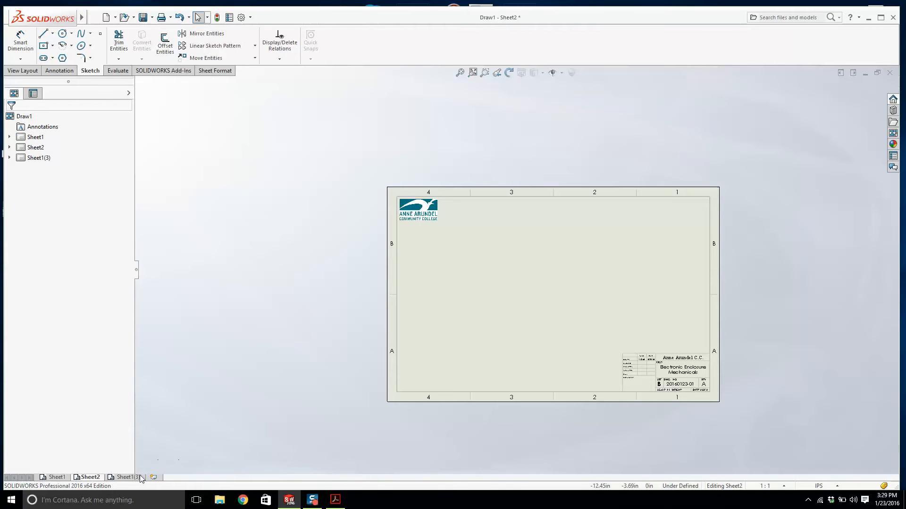
Rename the remaining copied sheet as Sheet3.
left_click(134, 477)
right_click(136, 479)
left_click(144, 442)
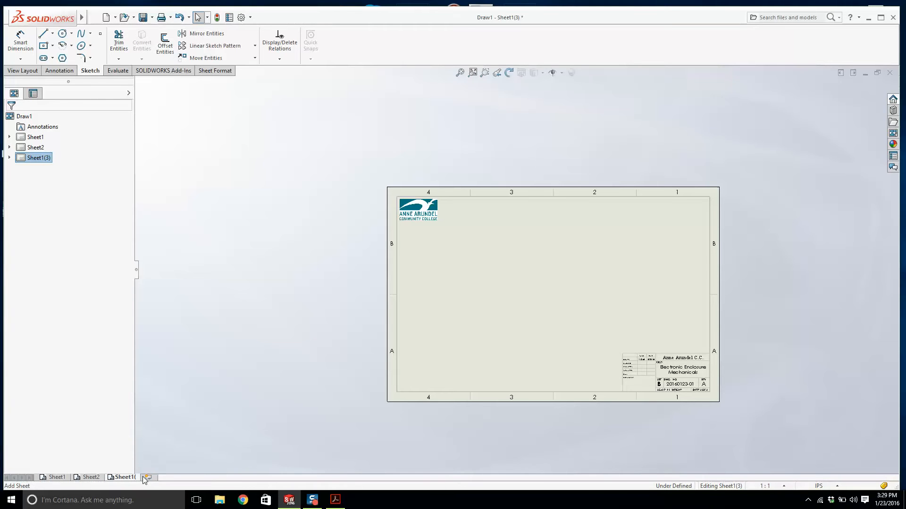
key("Return")
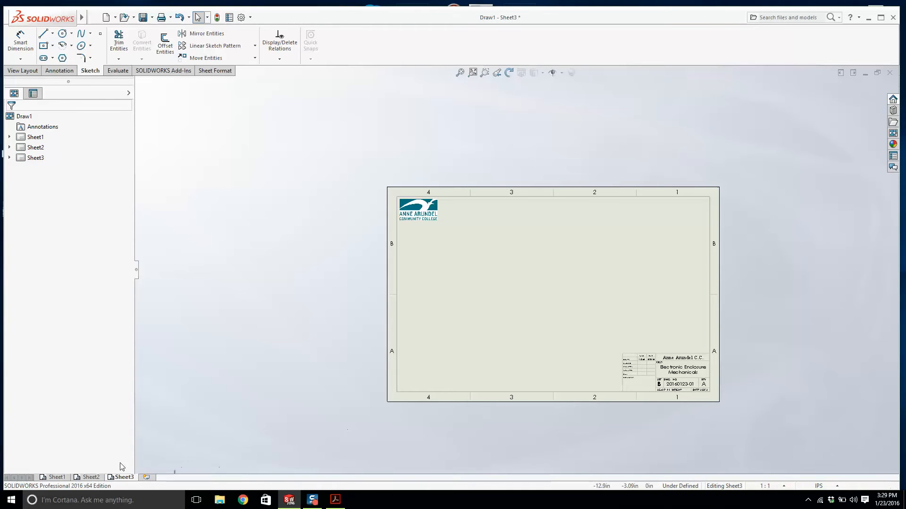
Check the sheet number notes in the title blocks of Sheet2, Sheet3 and Sheet1.
left_click(90, 478)
scroll(689, 383, "down", 5)
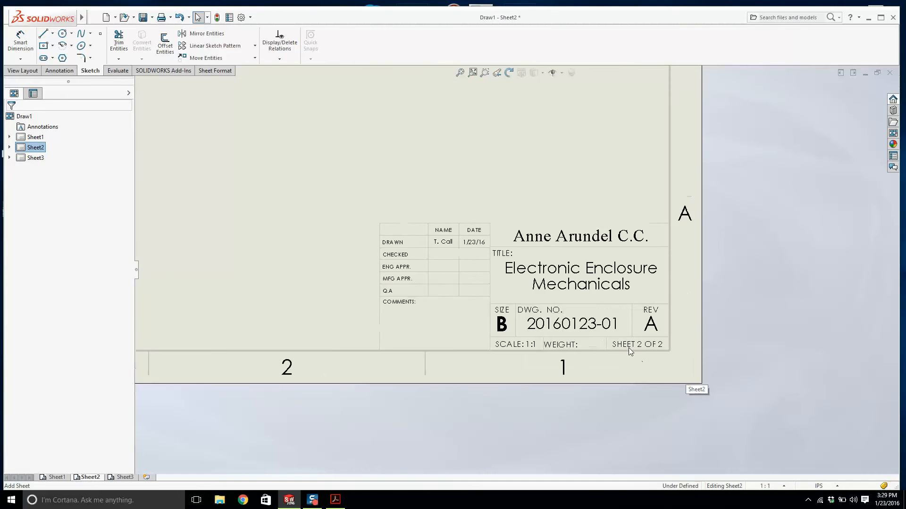
left_click(124, 478)
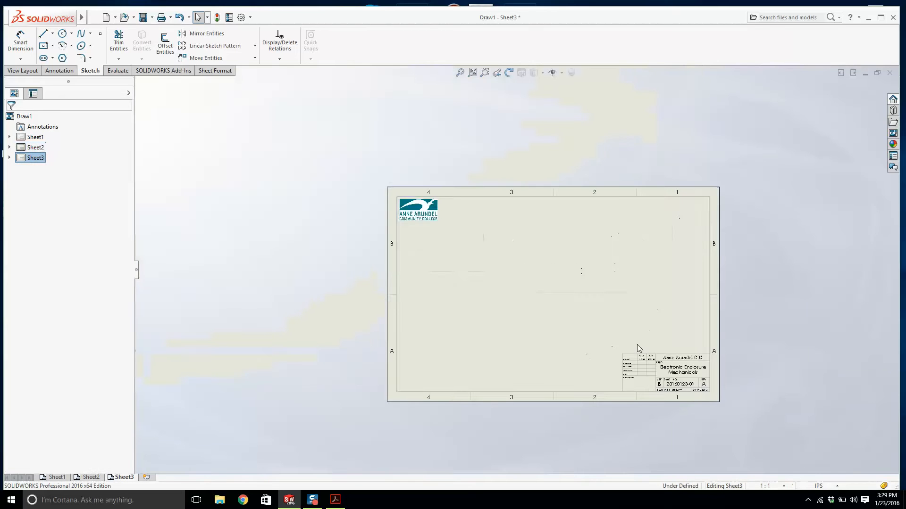
scroll(638, 348, "down", 6)
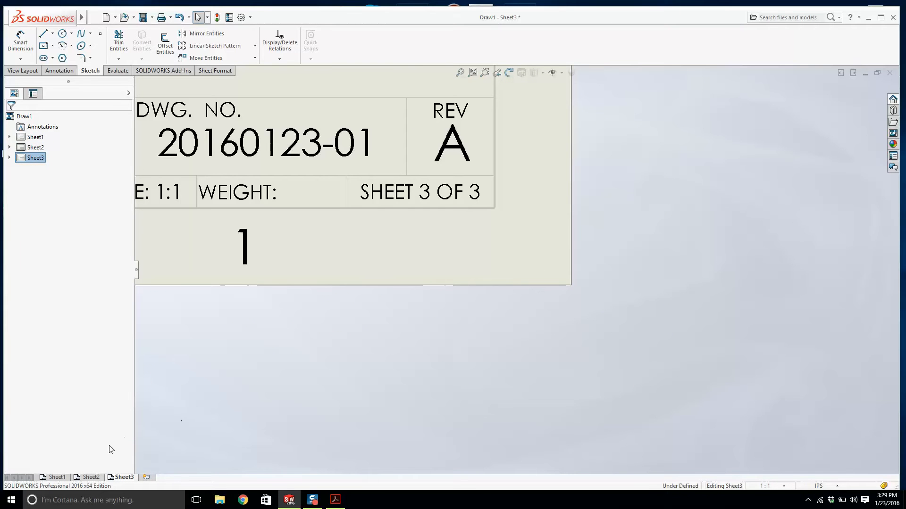
left_click(55, 477)
scroll(766, 406, "down", 6)
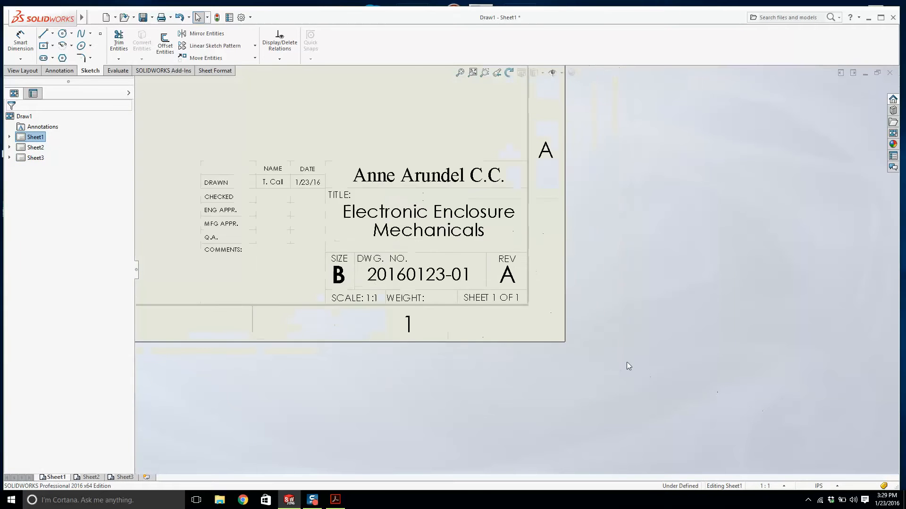
Inspect the sheet number note in Sheet2's sheet format without editing it, check Sheet3, and return to Sheet1.
left_click(90, 478)
right_click(588, 190)
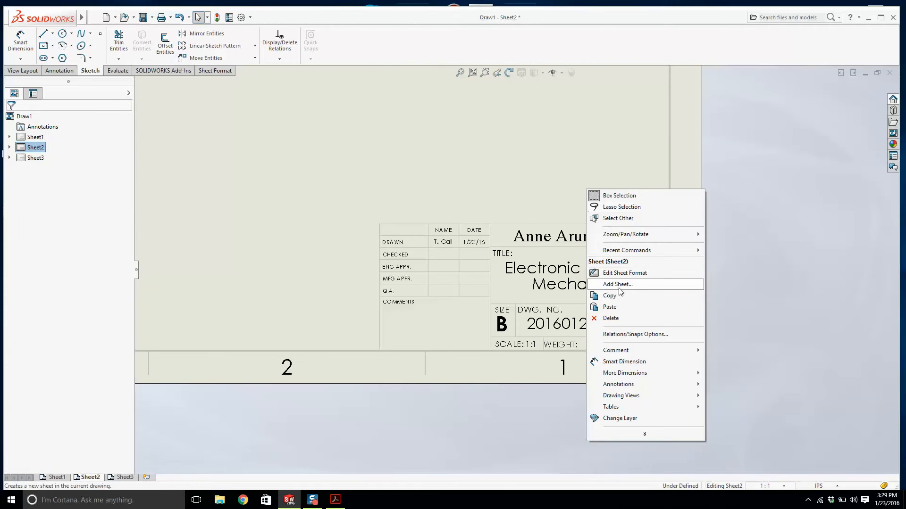
left_click(620, 275)
scroll(653, 337, "down", 6)
left_click(633, 416)
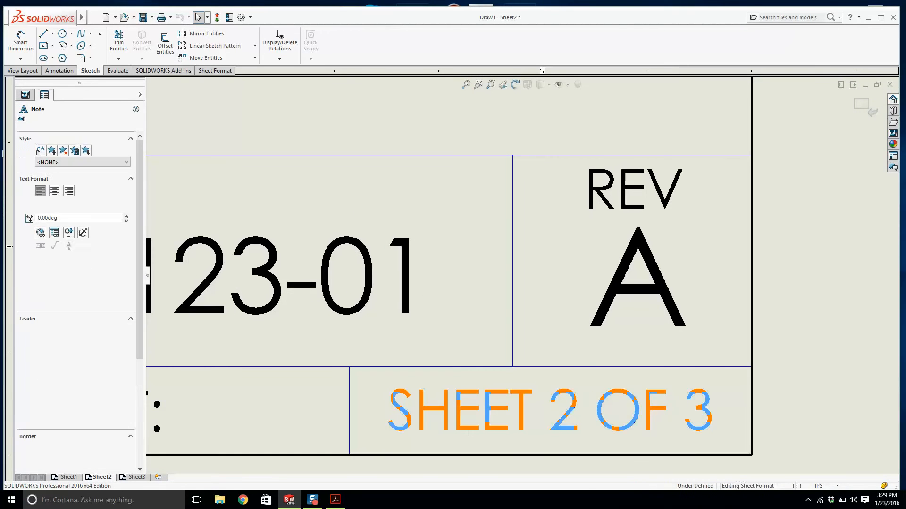
double_click(689, 405)
left_click_drag(688, 406, 706, 406)
left_click(568, 409)
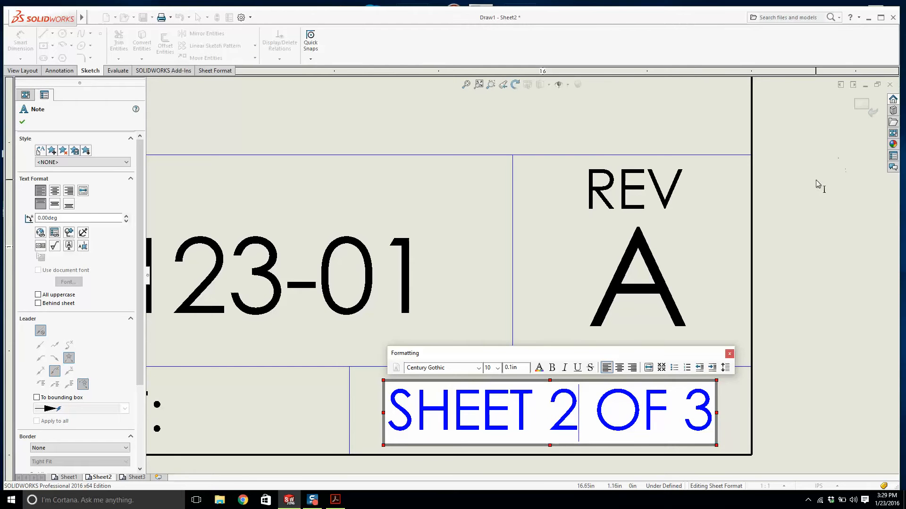
left_click(868, 133)
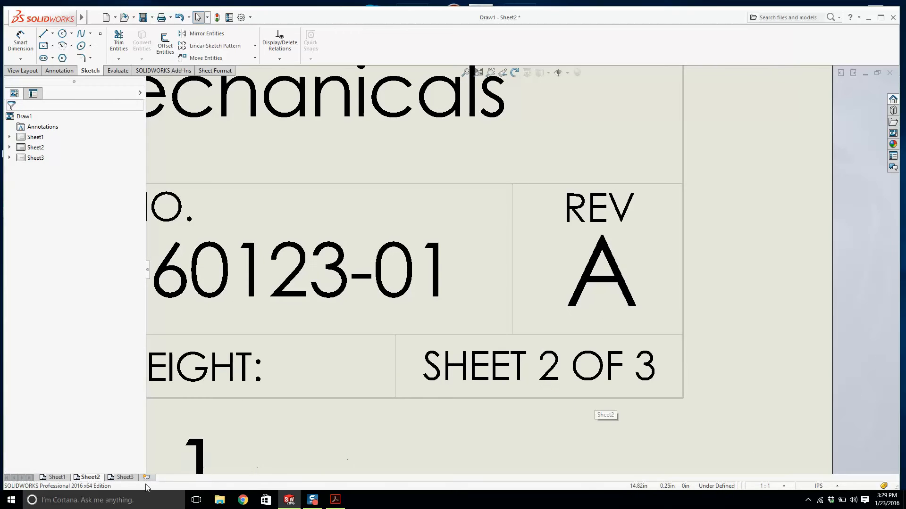
left_click(124, 478)
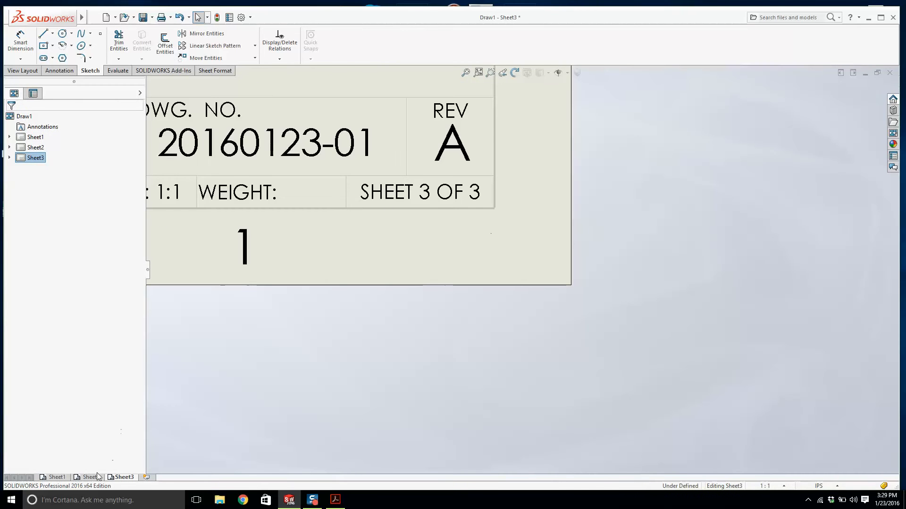
left_click(48, 478)
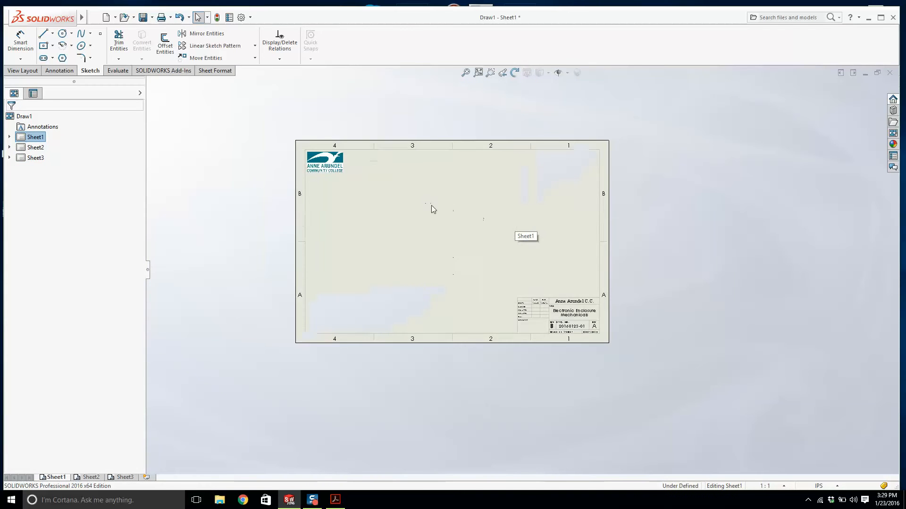
Insert an isometric model view of the Electronic Enclosure Project part on Sheet1, shaded with edges and using the sheet scale.
left_click(21, 71)
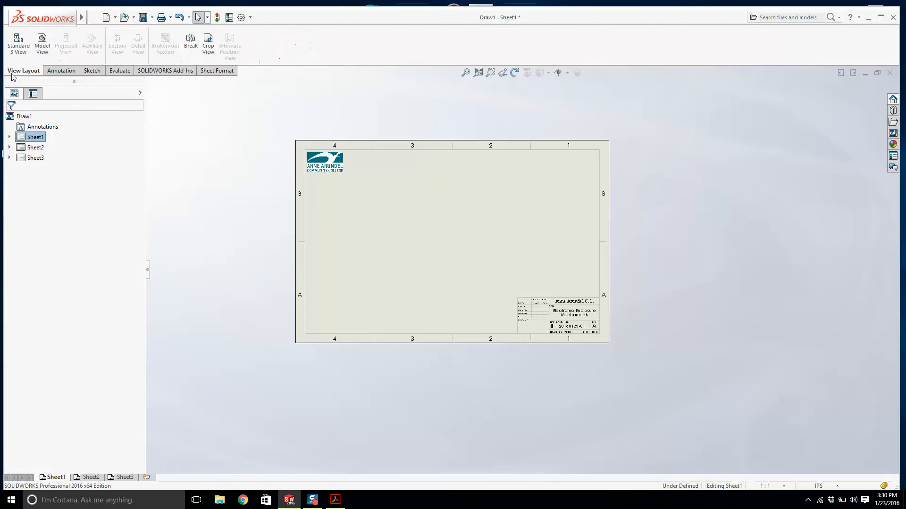
left_click(42, 44)
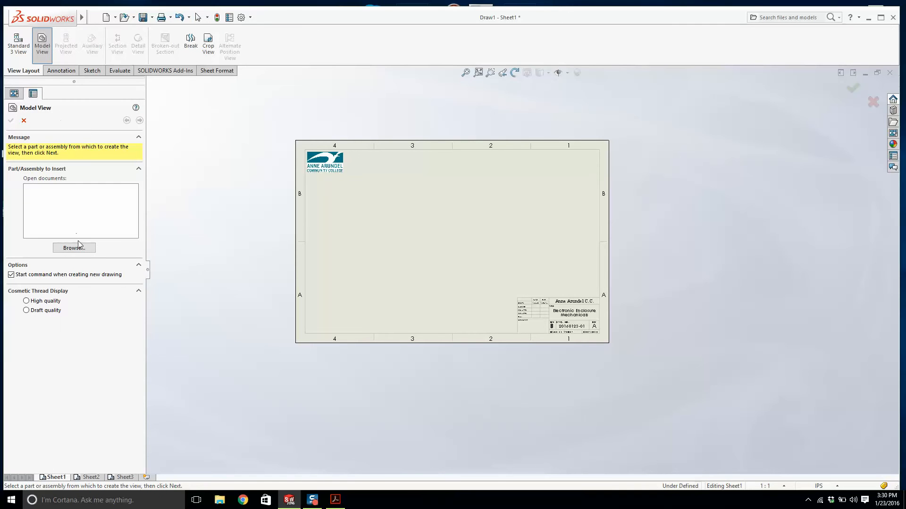
left_click(91, 253)
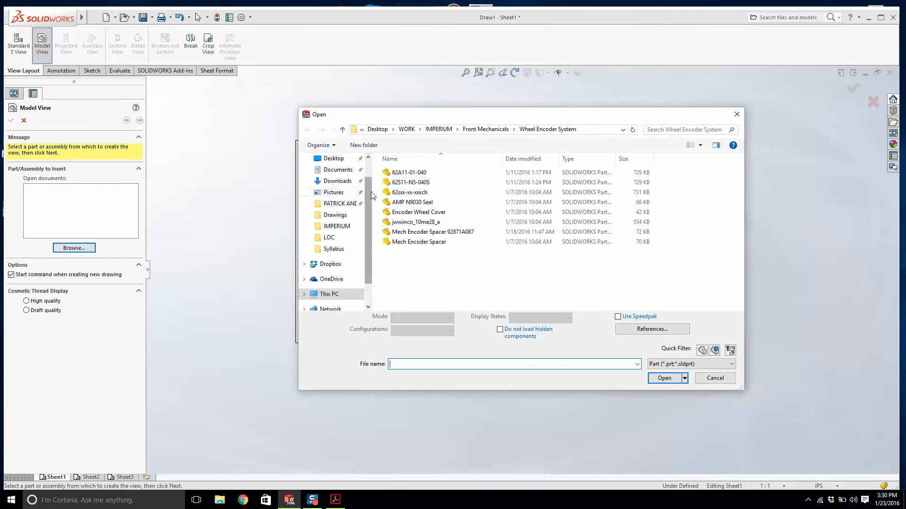
left_click(333, 159)
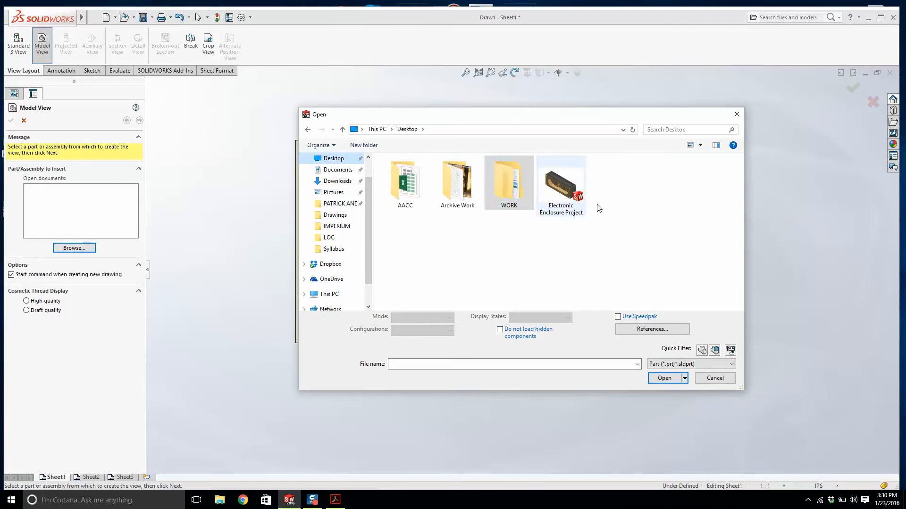
double_click(563, 189)
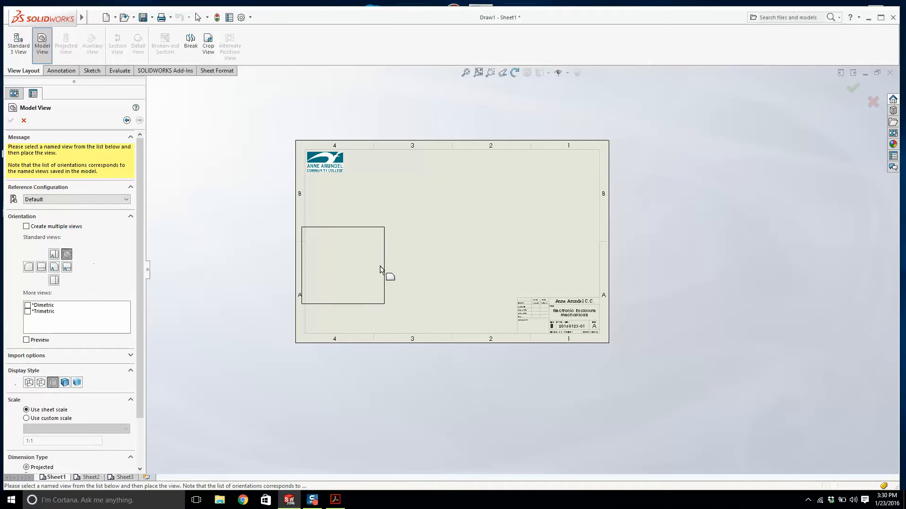
scroll(377, 246, "down", 2)
left_click(65, 382)
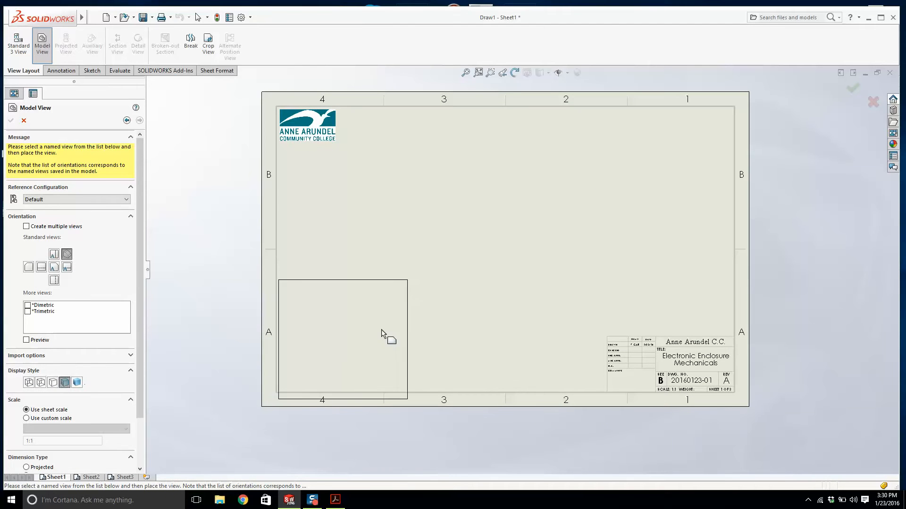
left_click(384, 260)
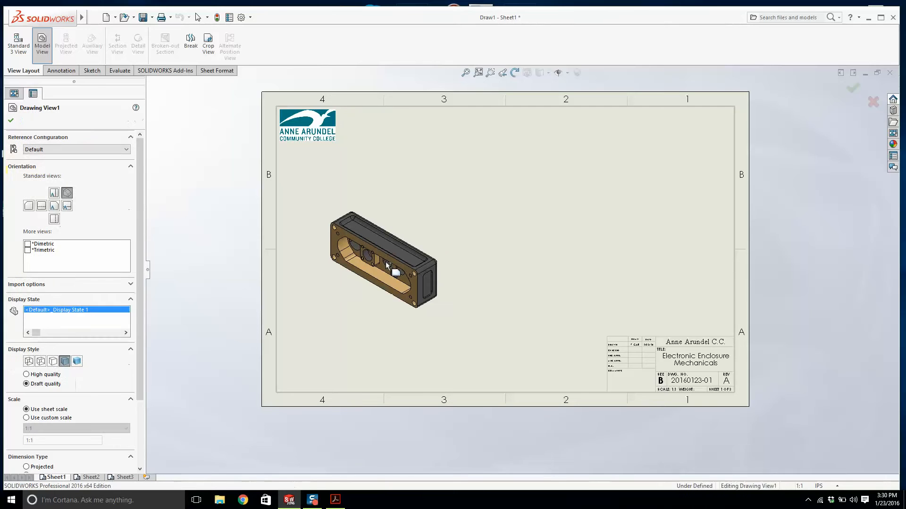
Delete the isometric enclosure view from Sheet1.
left_click(418, 315)
key("Delete")
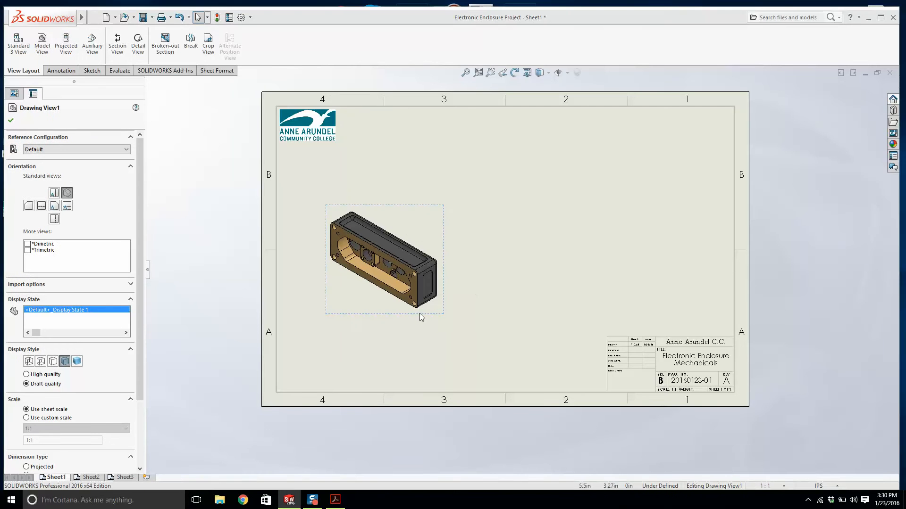
left_click(515, 218)
Insert a front model view of the Electronic Enclosure Project part to the left of Sheet1's centre.
left_click(42, 43)
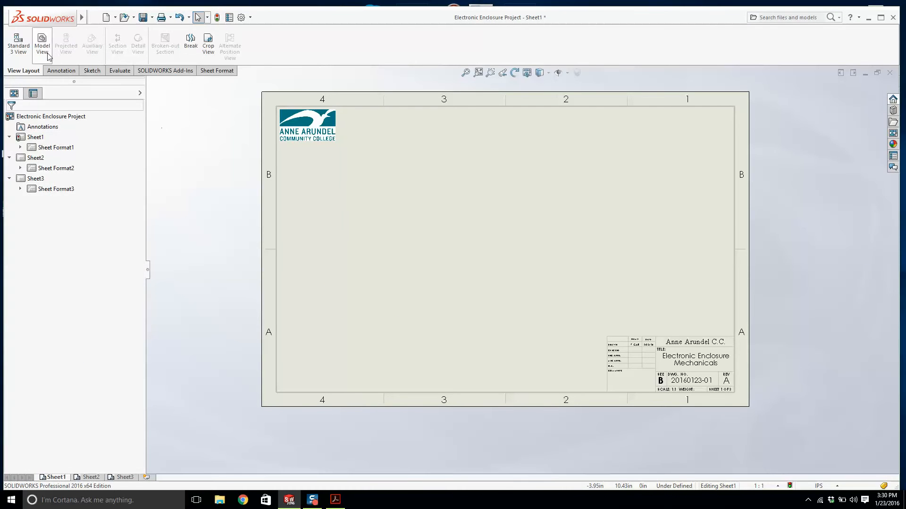
left_click(74, 248)
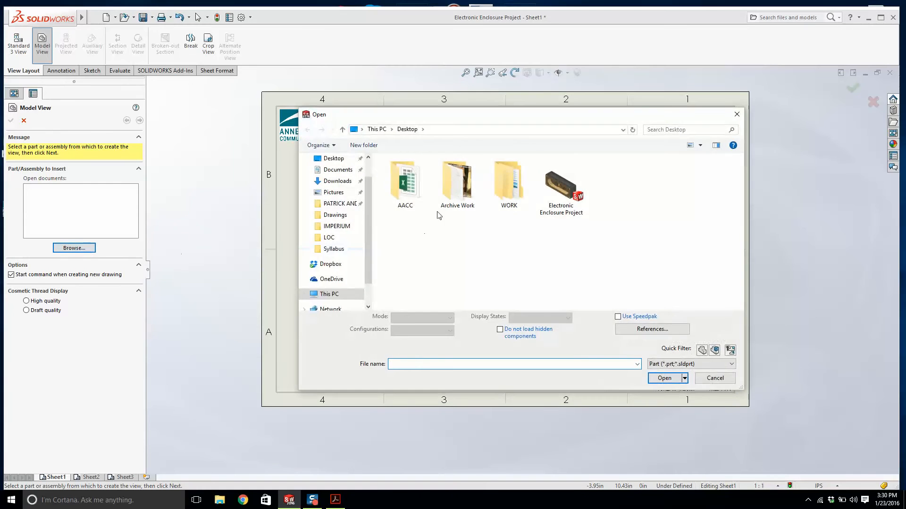
double_click(562, 189)
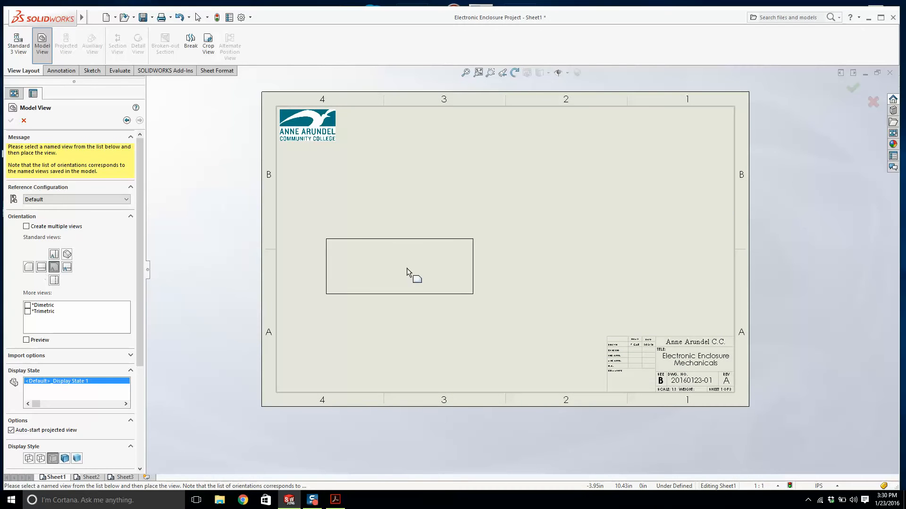
left_click(410, 270)
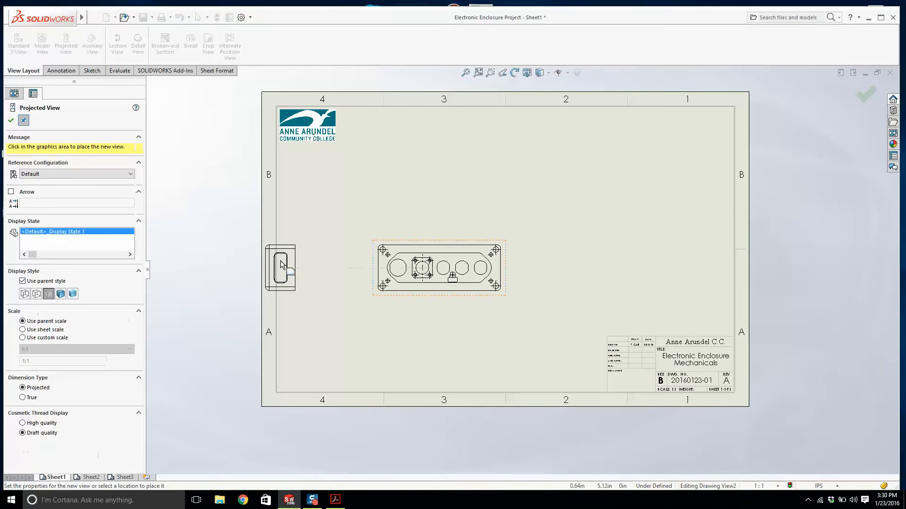
Leave the projected view command and set the front enclosure view's display style to shaded with edges.
key("Escape")
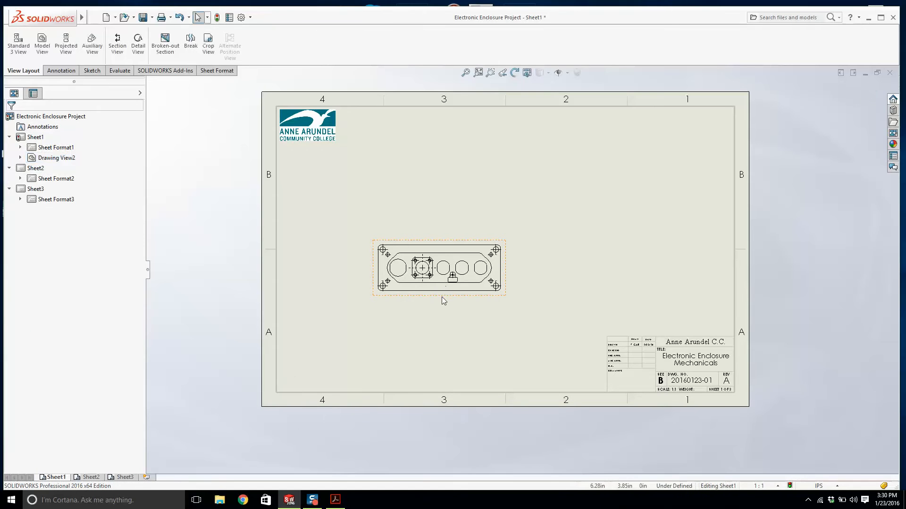
left_click(443, 298)
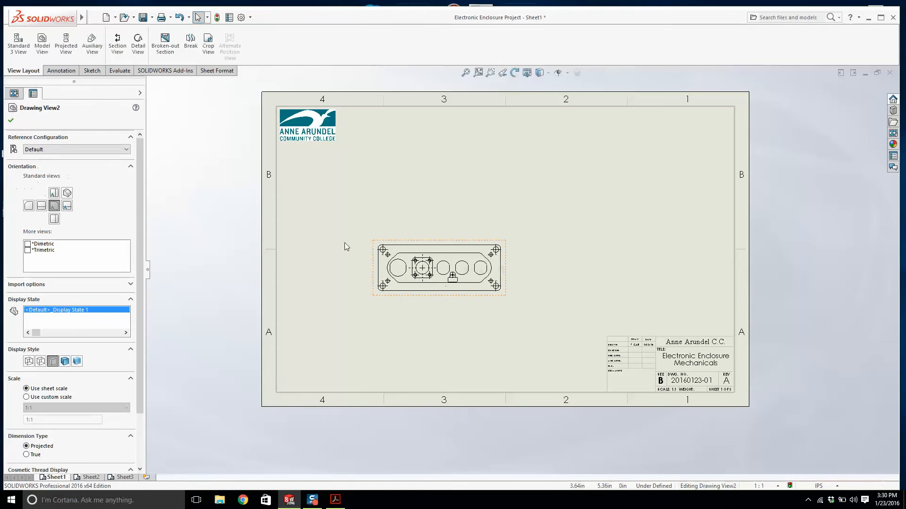
left_click(65, 361)
left_click(420, 330)
Project a side view to the right of the front view, and a rear view to the right of that side view.
left_click(66, 43)
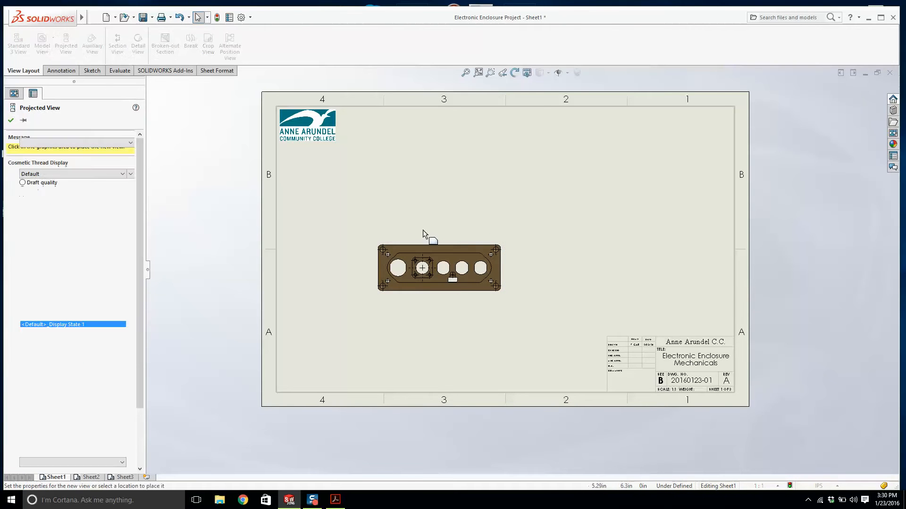
key("Escape")
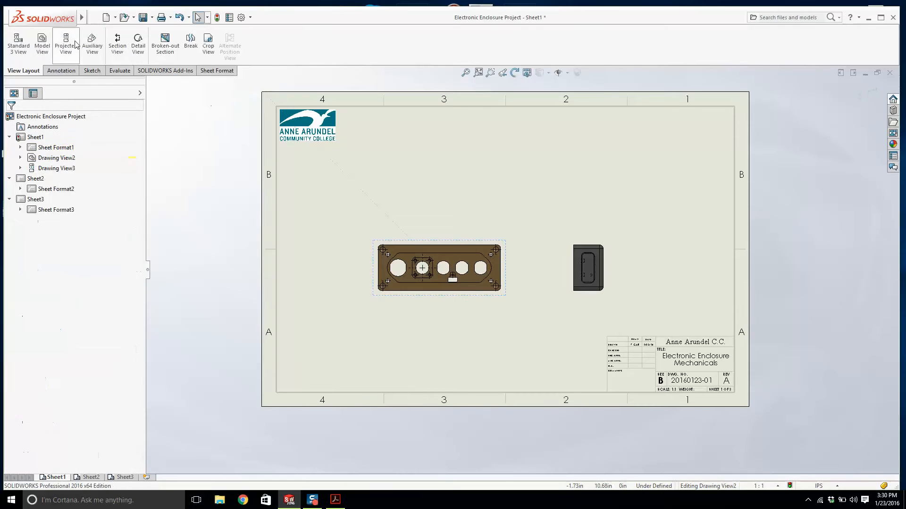
left_click(78, 49)
left_click(674, 268)
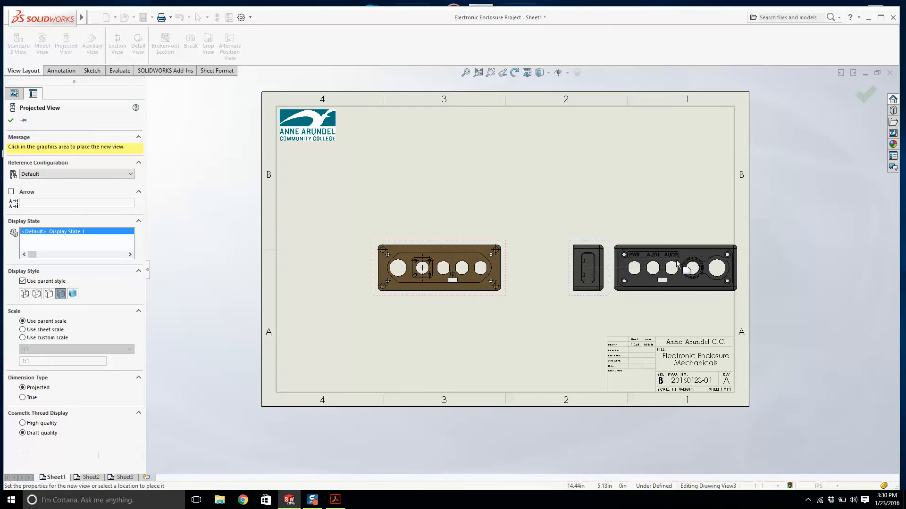
key("Escape")
Delete the projected side view between the front and rear views on Sheet1.
left_click(484, 298)
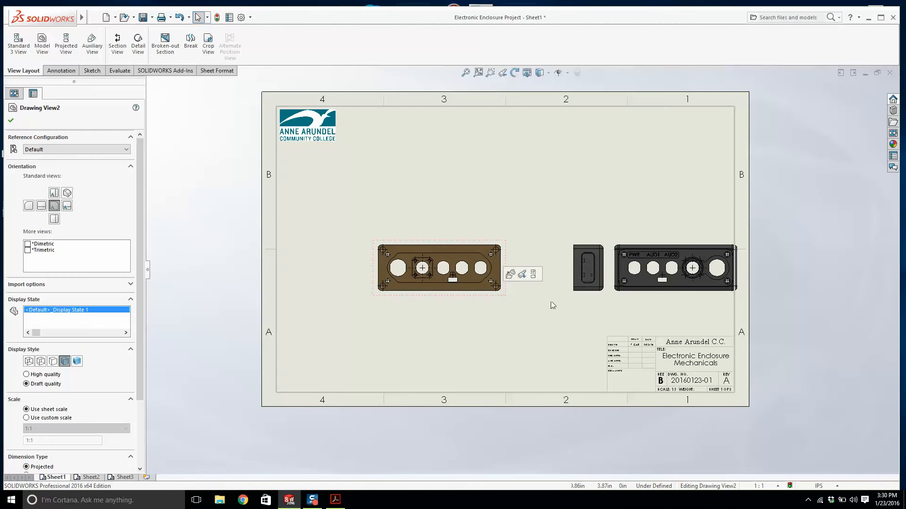
left_click(589, 298)
key("Delete")
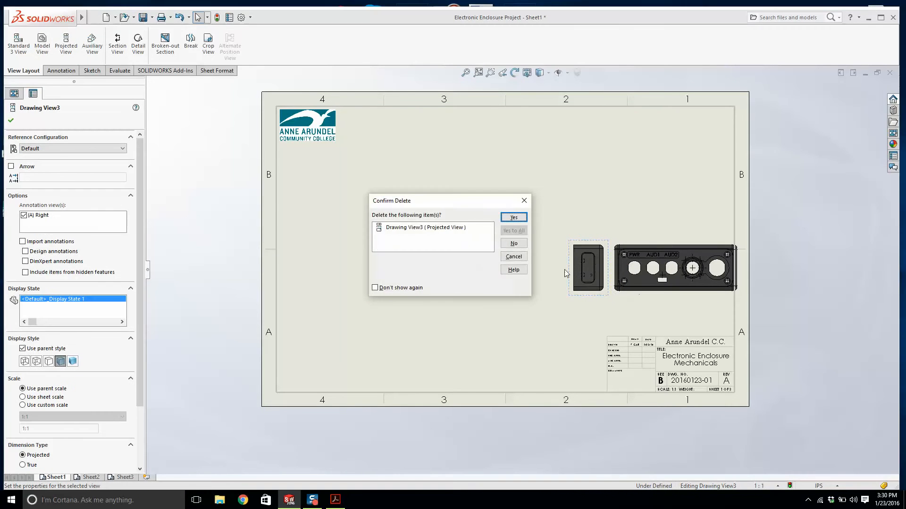
left_click(513, 217)
Swap the two remaining views so the dark rear view sits left of centre and the brown front view near the right border.
left_click(692, 294)
left_click_drag(691, 293, 354, 299)
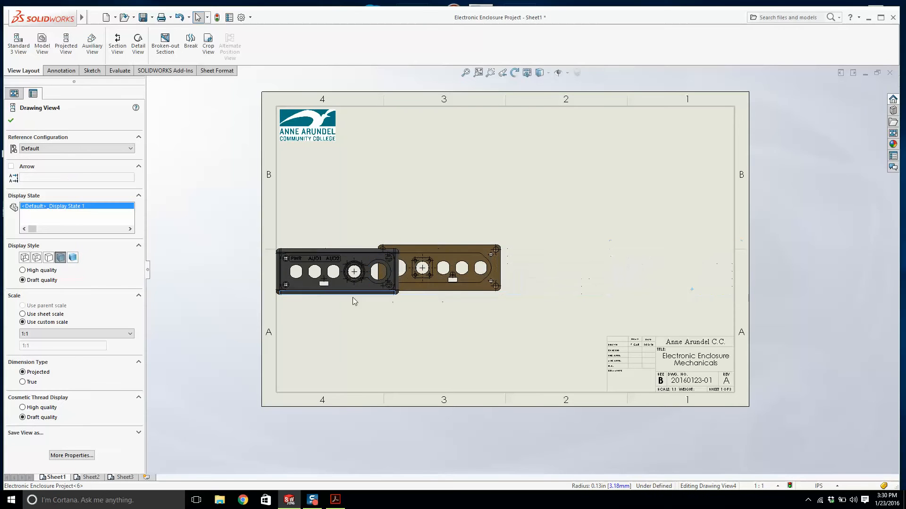
left_click_drag(453, 300, 643, 304)
left_click_drag(383, 307, 482, 301)
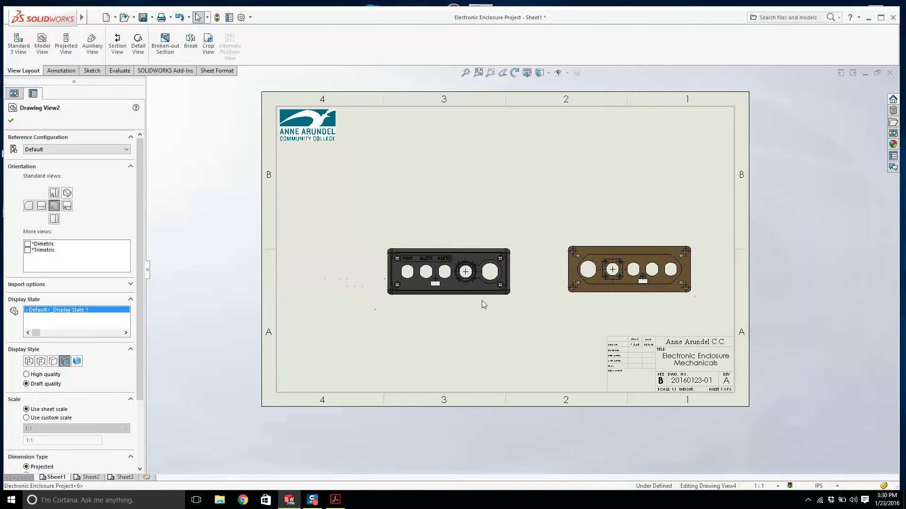
left_click(586, 306)
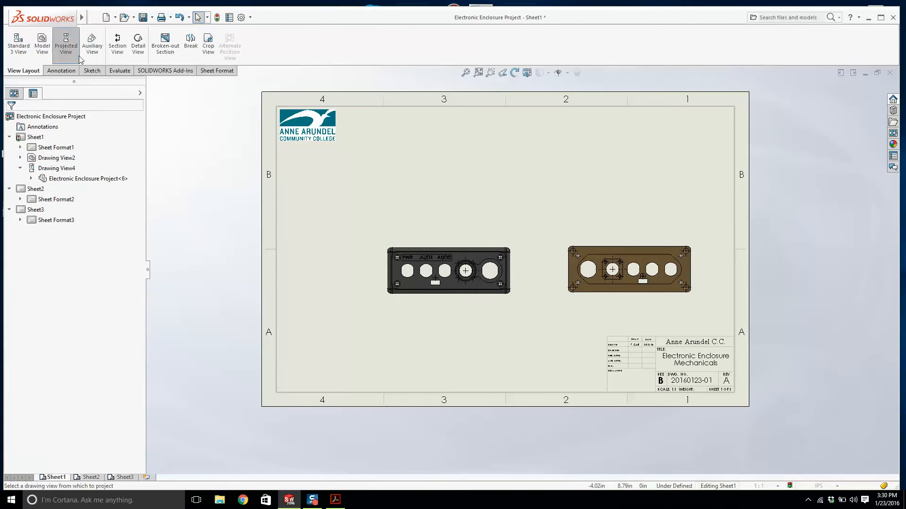
Project an isometric view from the dark rear view, placing it up and to the left, just below the logo.
left_click(65, 45)
left_click(444, 249)
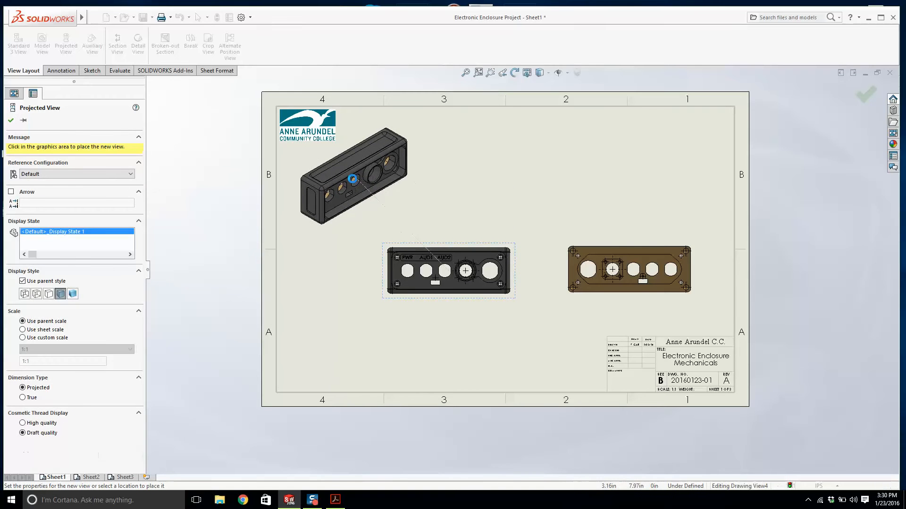
left_click(365, 194)
Project an isometric view from the brown front view, placing it above and to the left of that view.
left_click_drag(693, 253, 526, 171)
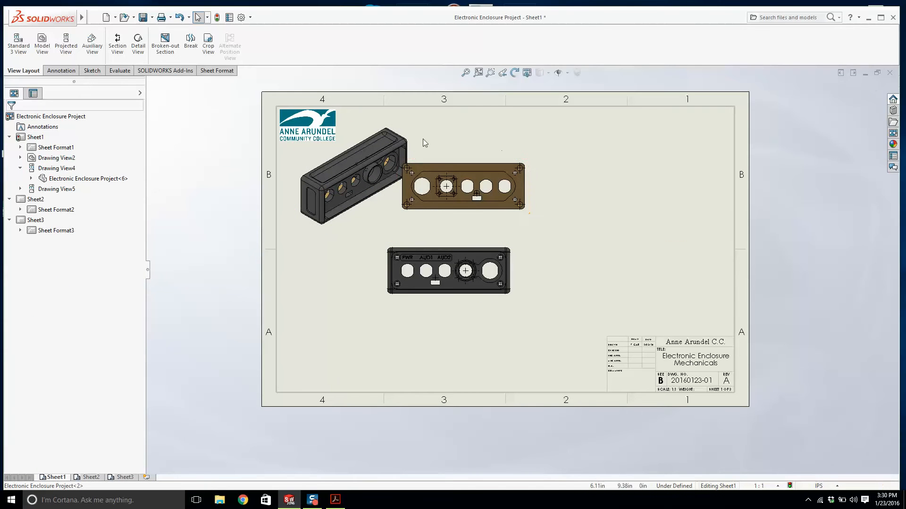
left_click_drag(471, 213, 643, 302)
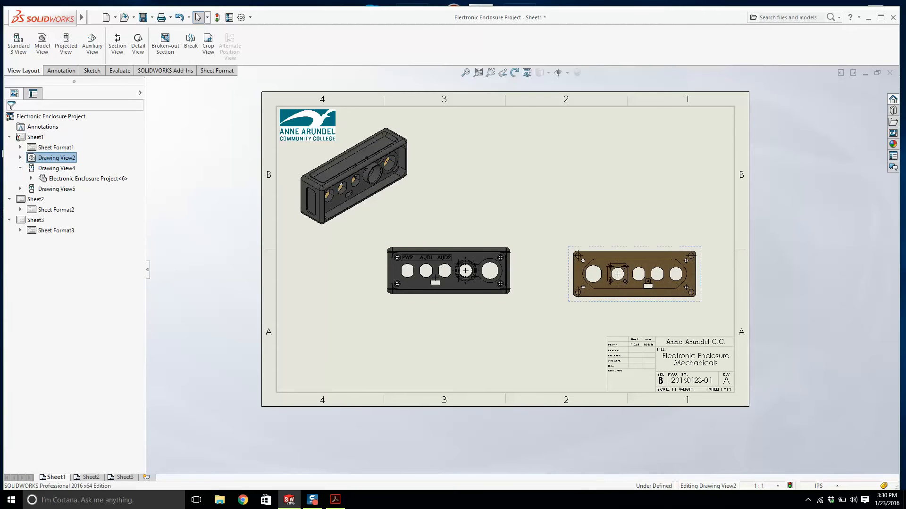
left_click(76, 47)
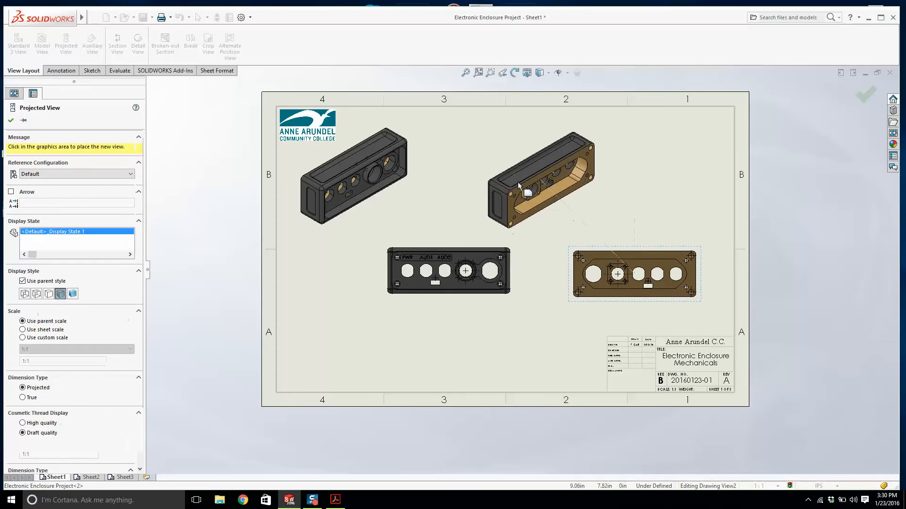
left_click(530, 171)
Delete the flat rear and front views, keeping only the two isometric views on Sheet1.
left_click(465, 302)
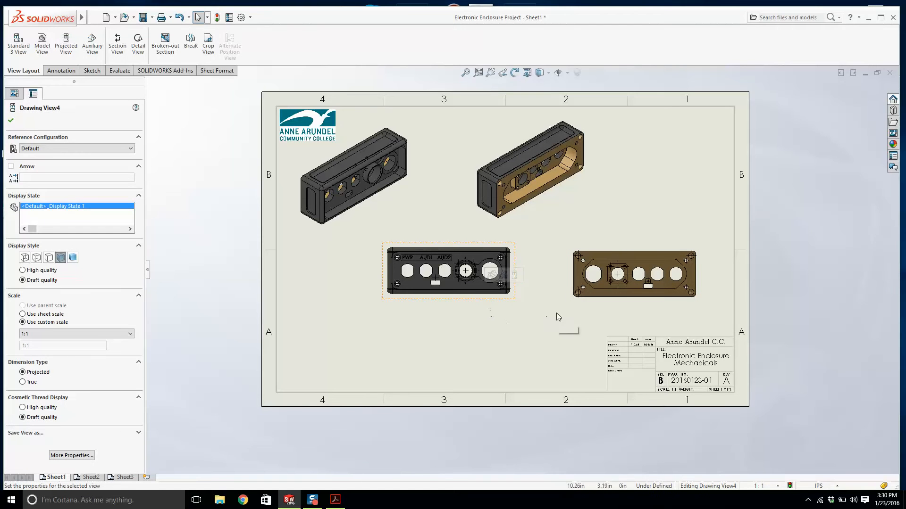
key("Delete")
left_click(512, 217)
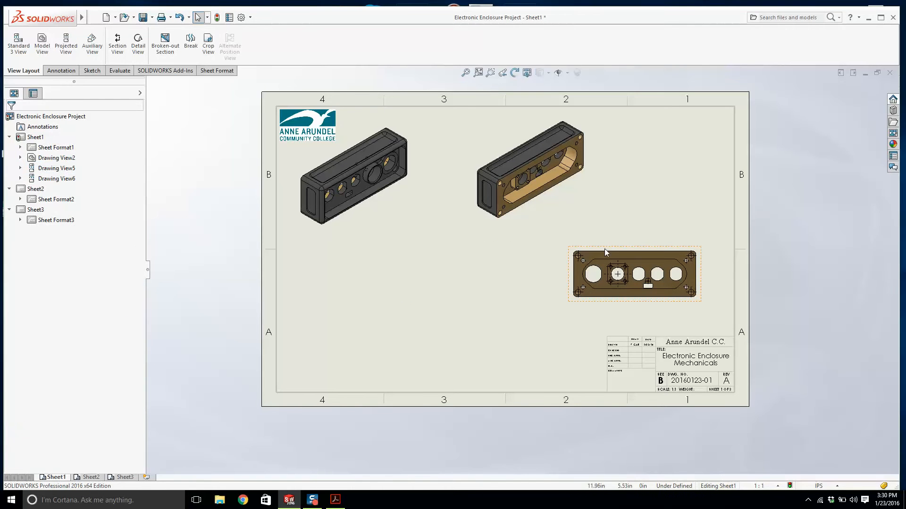
left_click(604, 248)
key("Delete")
left_click(513, 217)
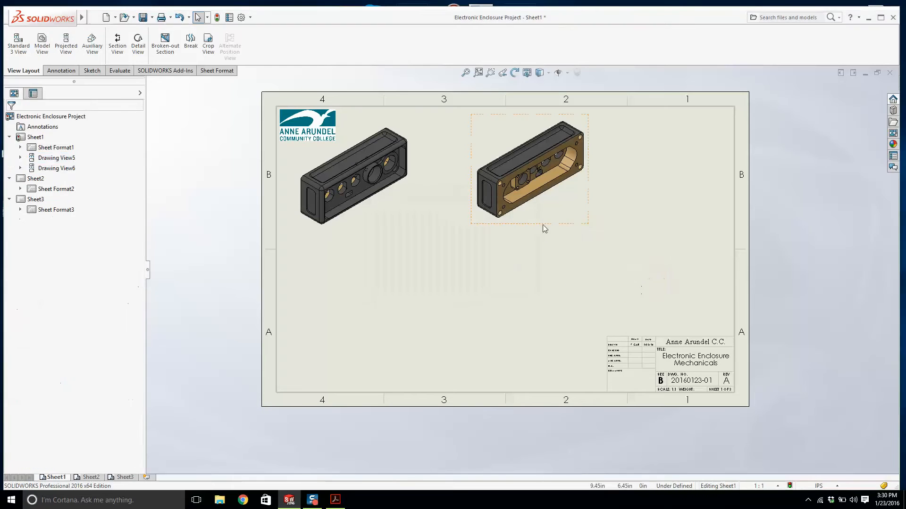
Move the brown-faced isometric view down to just above the title block and the dark one toward the upper centre of Sheet1.
mouse_move(542, 233)
left_mouse_down()
mouse_move(610, 322)
mouse_move(596, 327)
left_mouse_up()
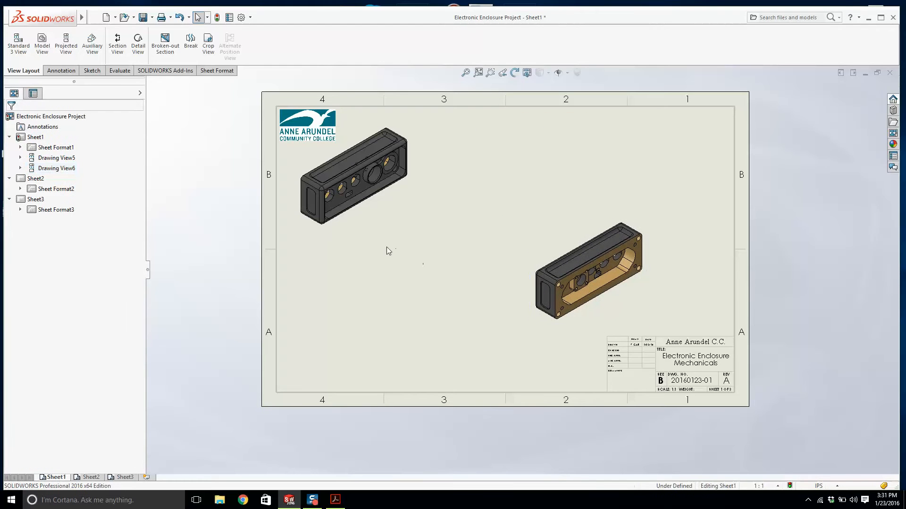
left_click_drag(361, 230, 442, 276)
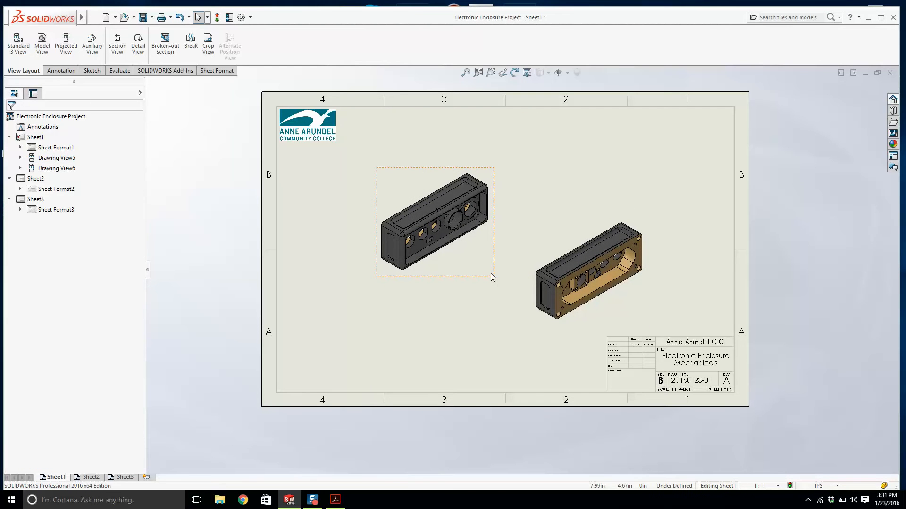
scroll(594, 321, "down", 3)
left_click(527, 319)
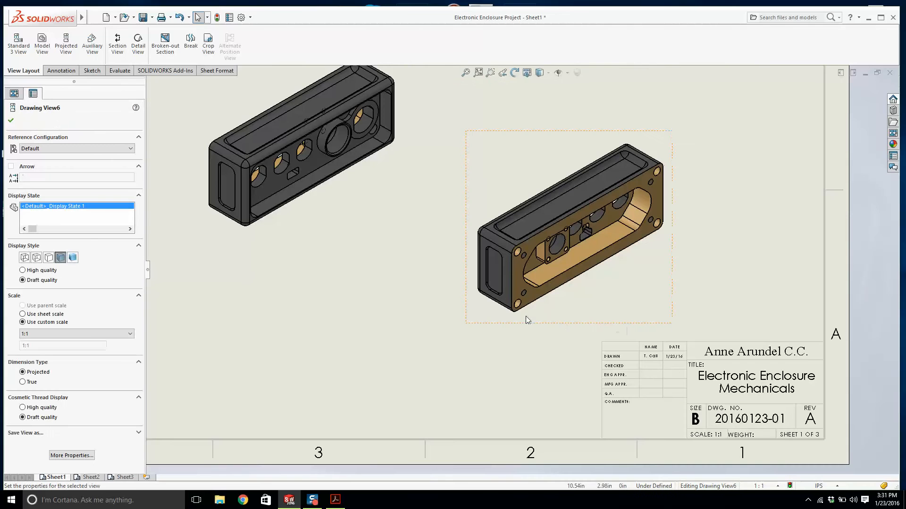
left_click(86, 335)
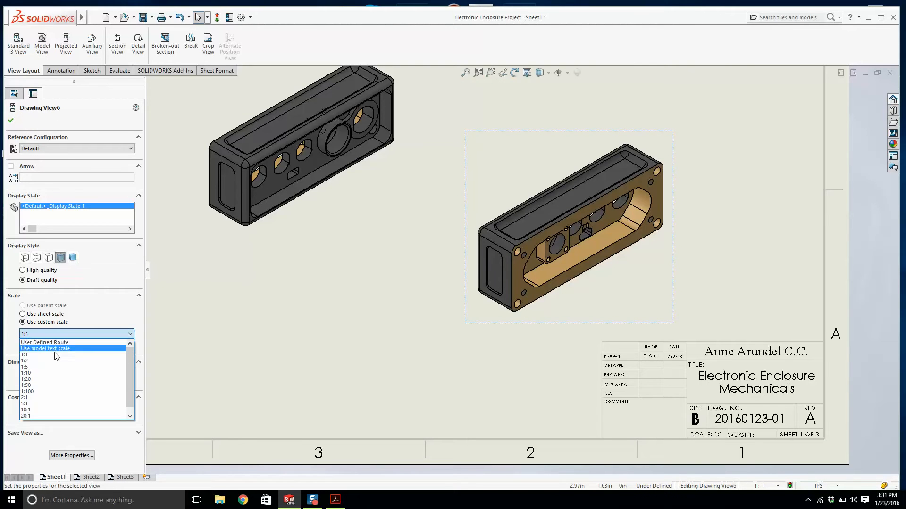
key("Escape")
scroll(522, 270, "up", 4)
Give the upper dark isometric view a user-defined custom scale of 1.5:1.
left_click(421, 254)
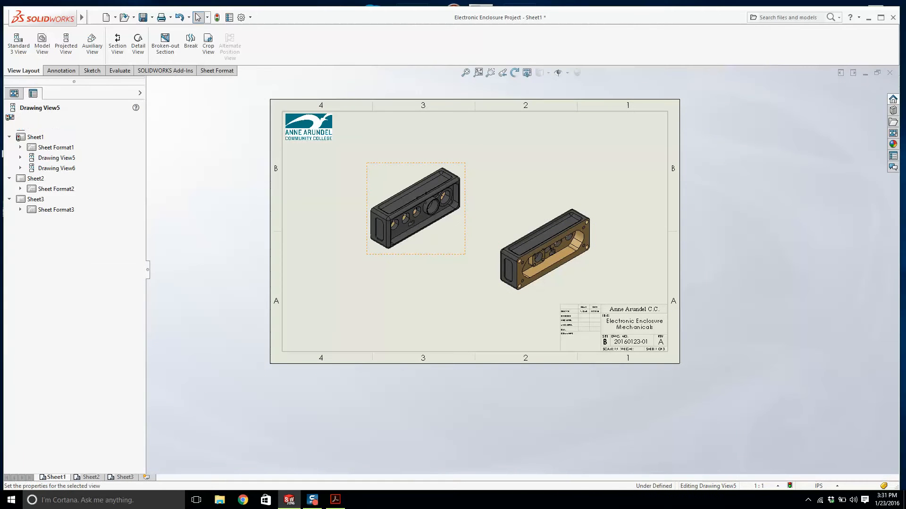
left_click(78, 333)
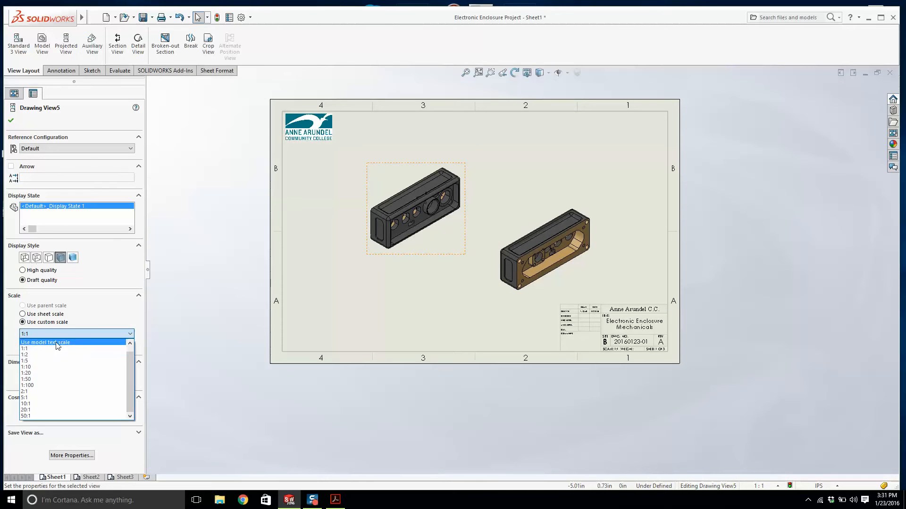
scroll(56, 343, "up", 1)
left_click(47, 342)
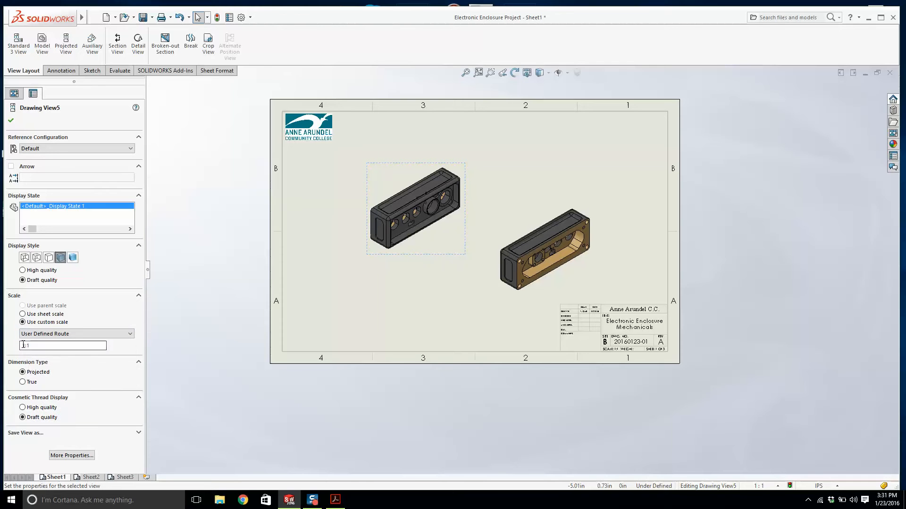
type(".5")
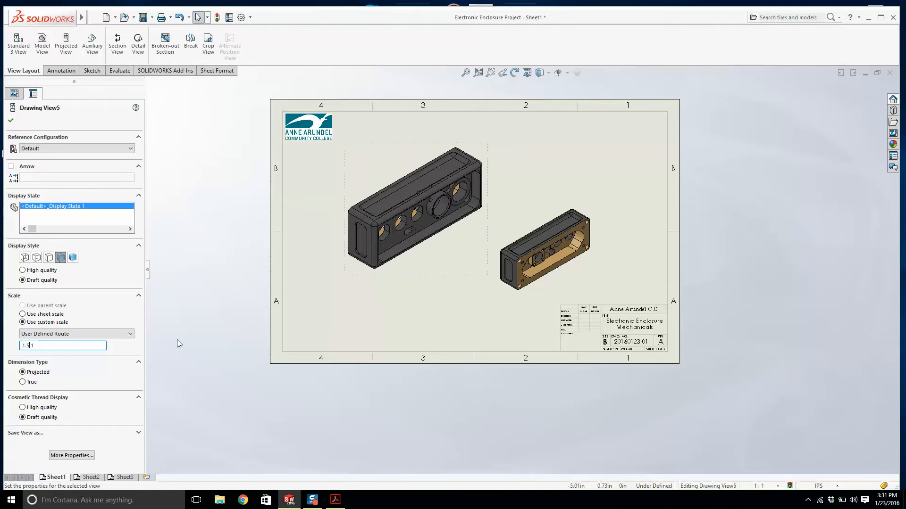
Give the brown-faced isometric view above the title block a user-defined custom scale of 1.5:1.
left_click(517, 295)
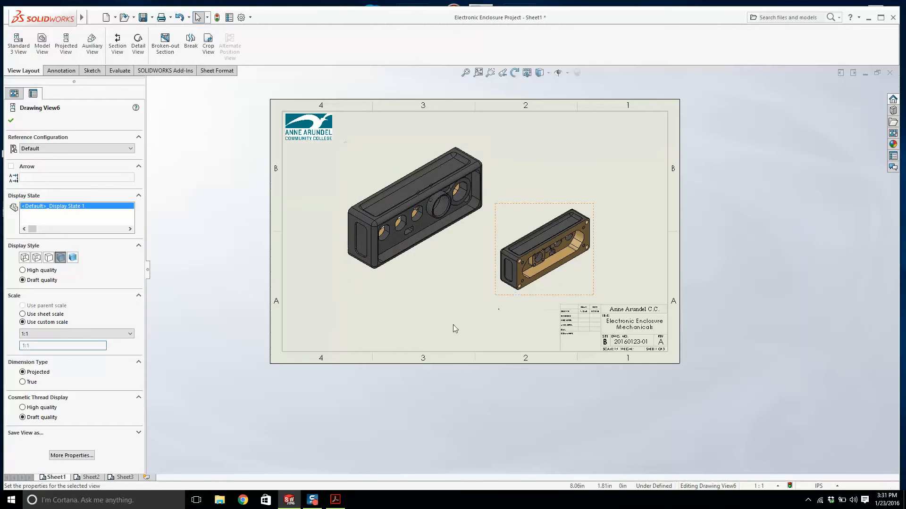
left_click(55, 332)
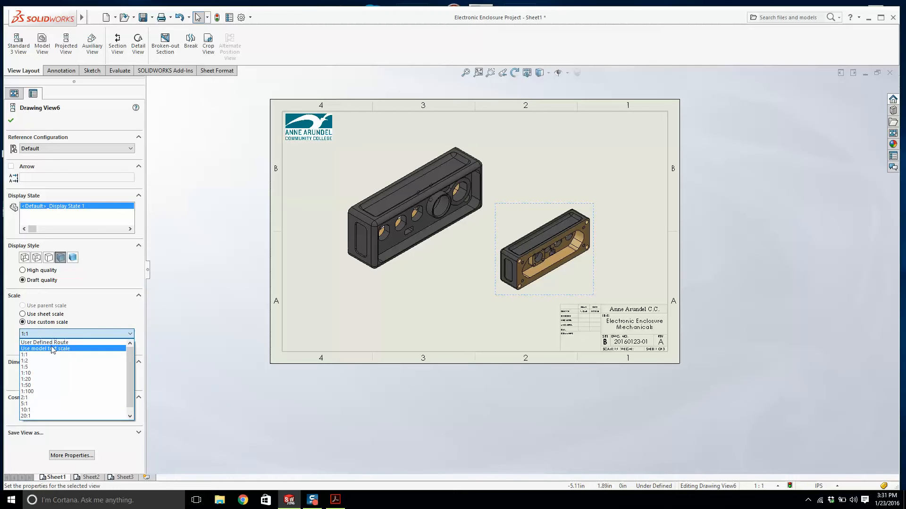
left_click(47, 343)
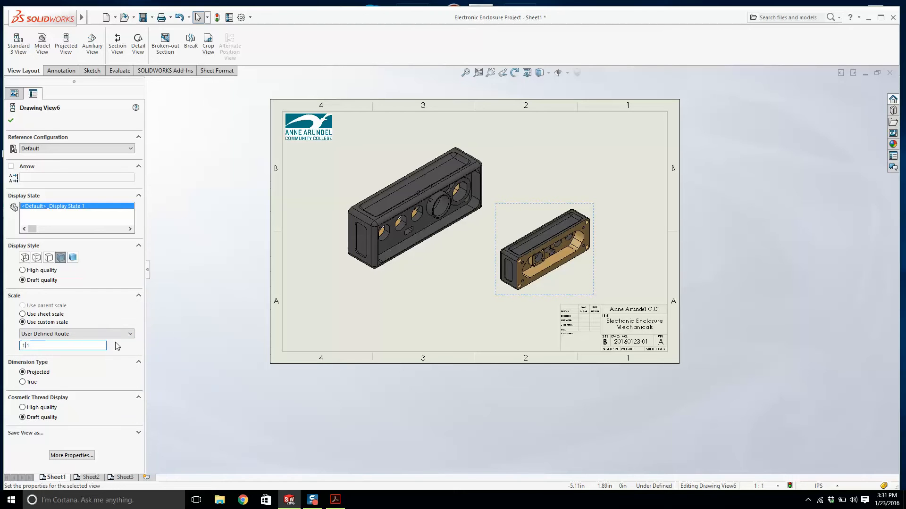
type(".5")
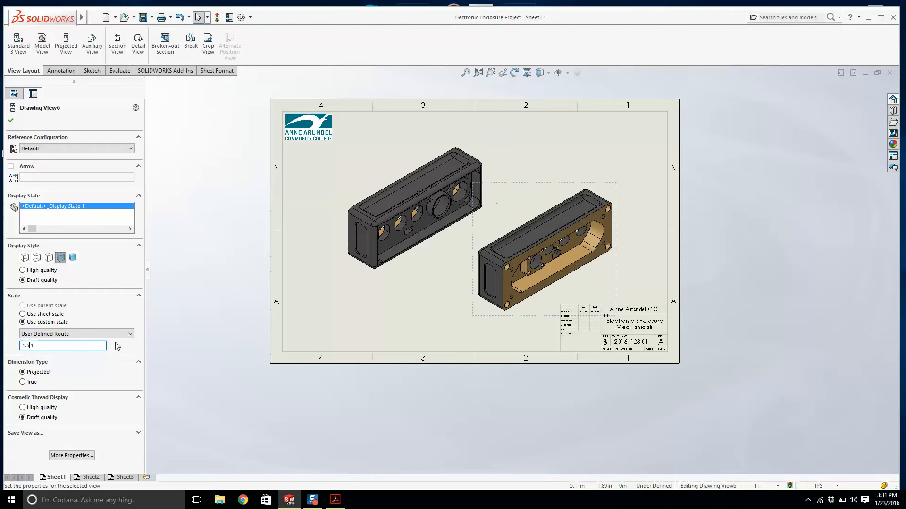
left_click(10, 120)
Nudge the brown-faced isometric view slightly down and the dark one down and left to space them out on the sheet.
left_click_drag(529, 318, 529, 323)
left_click_drag(368, 277, 349, 288)
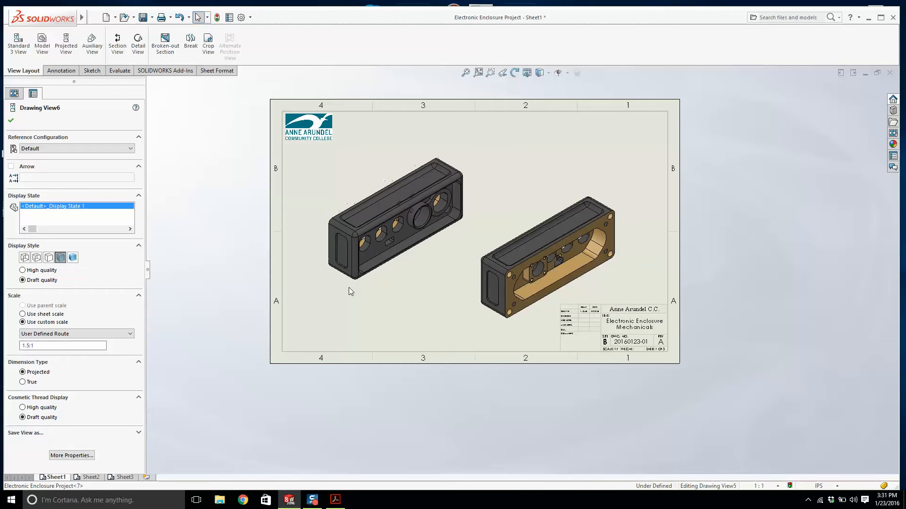
left_click(350, 287)
Switch to Adobe Acrobat Reader, copy the NOTES block from page 1 of the enclosure project PDF, and return to SOLIDWORKS.
left_click(335, 500)
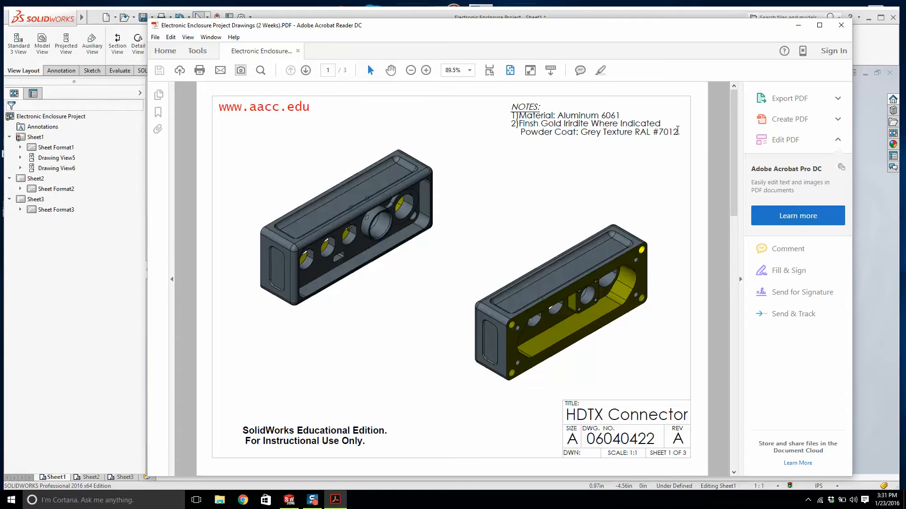
left_click_drag(677, 131, 511, 114)
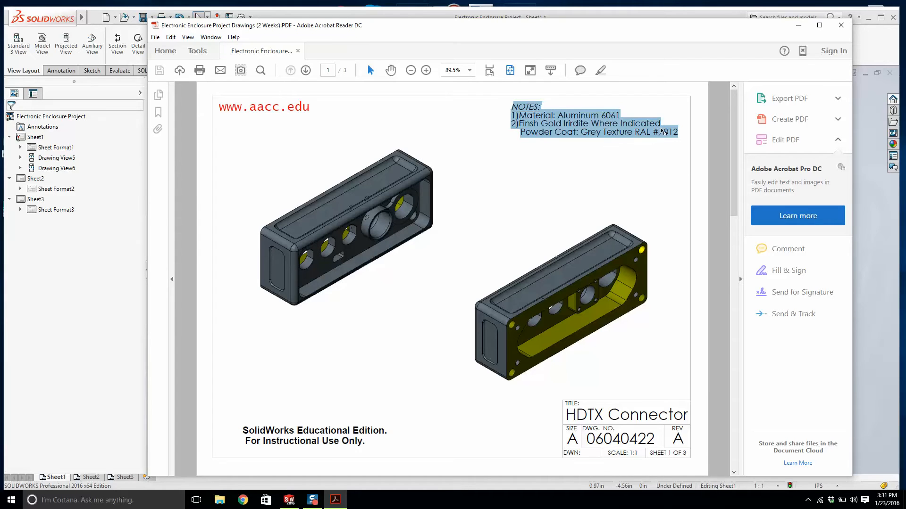
left_click(289, 499)
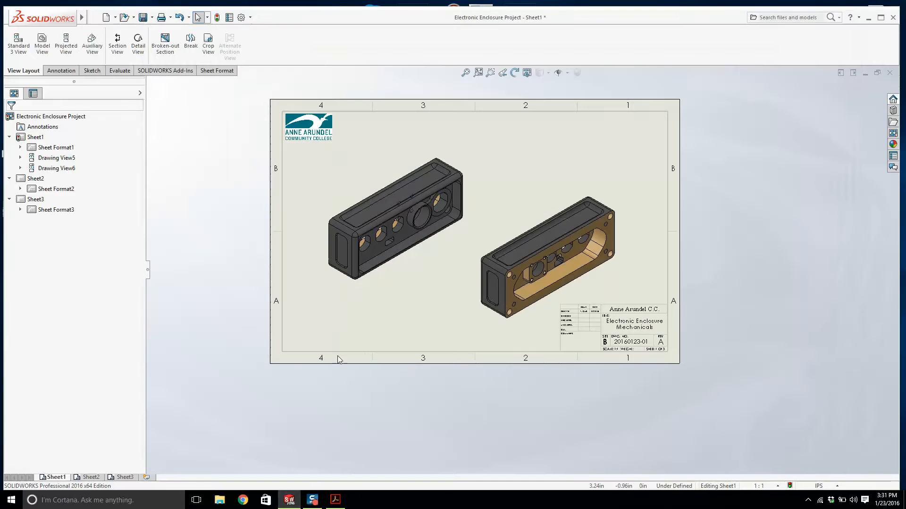
Add a note above the brown-faced view containing the copied NOTES text on Aluminum 6061 material, gold finish and Grey Texture RAL #7012 powder coat.
left_click(61, 71)
left_click(113, 41)
left_click(523, 129)
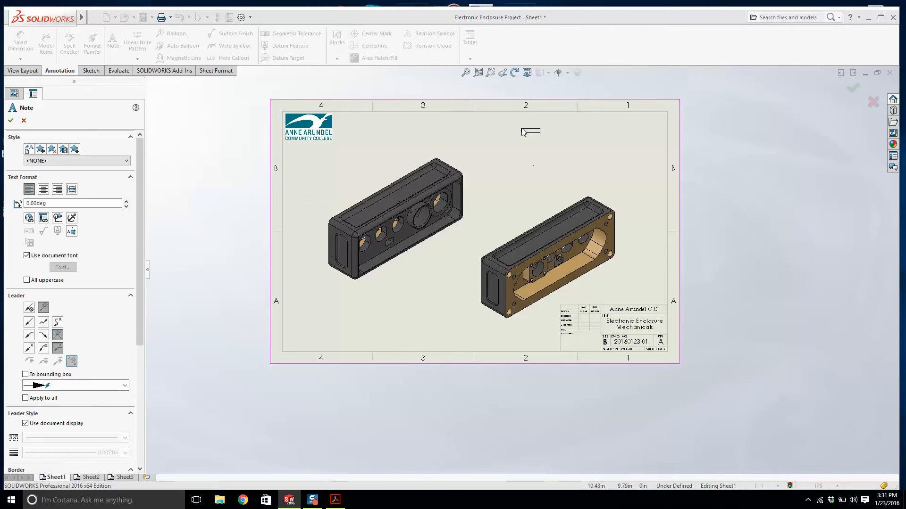
type("NOTES: 1)Material: Aluminum 6061 2)Finish Gold Iridite Where Indicated Powder Coat: Grey Texture RAL #7012")
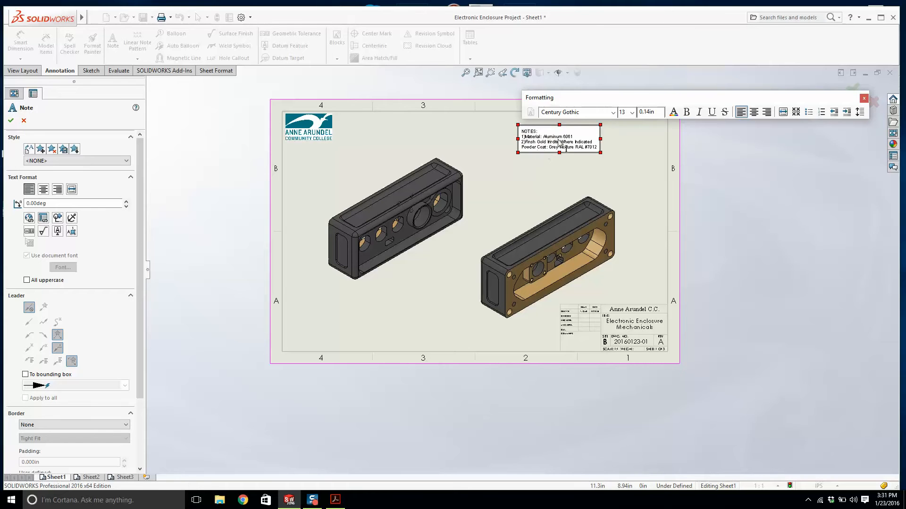
Widen the note's text box and join the Powder Coat line onto the end of the Finish line.
scroll(564, 142, "down", 5)
left_click_drag(635, 206, 841, 206)
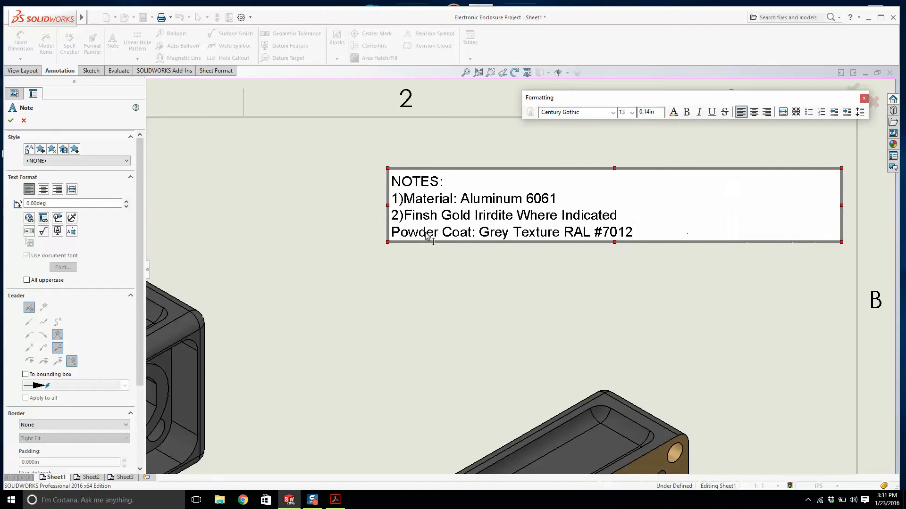
left_click(395, 233)
key("BackSpace")
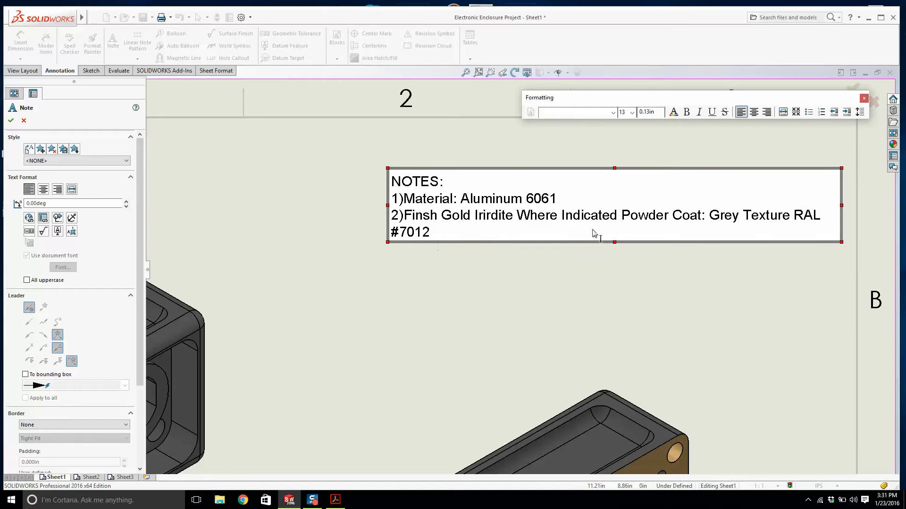
scroll(338, 186, "up", 10)
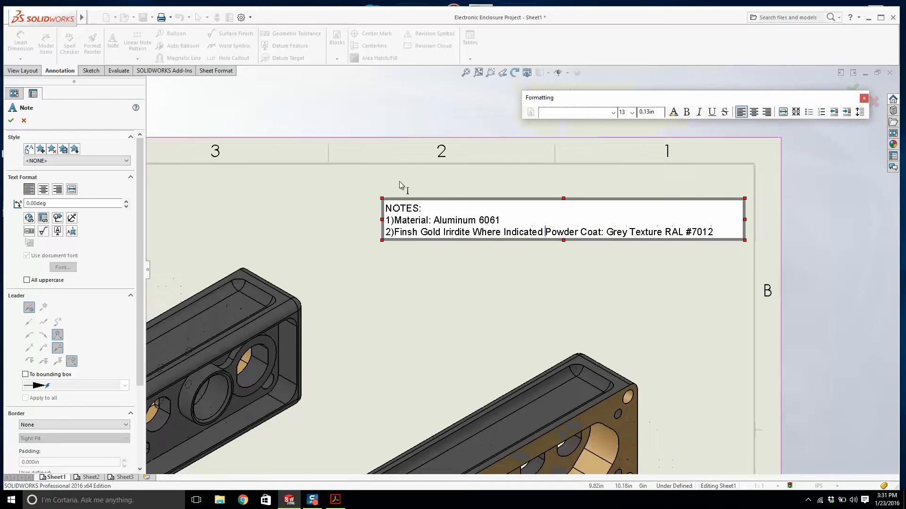
scroll(366, 415, "down", 2)
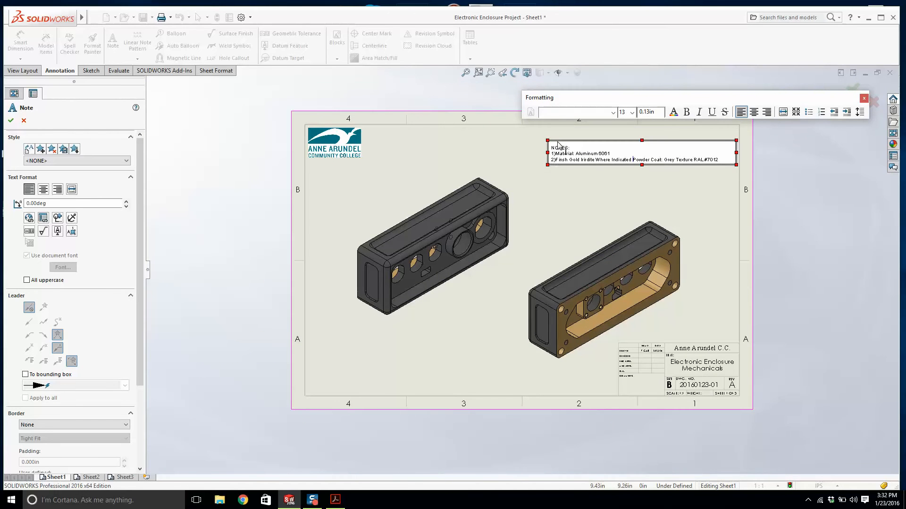
Place a copy of the note in the sheet's lower-left corner and delete the original note above the brown-faced view.
left_click(505, 191)
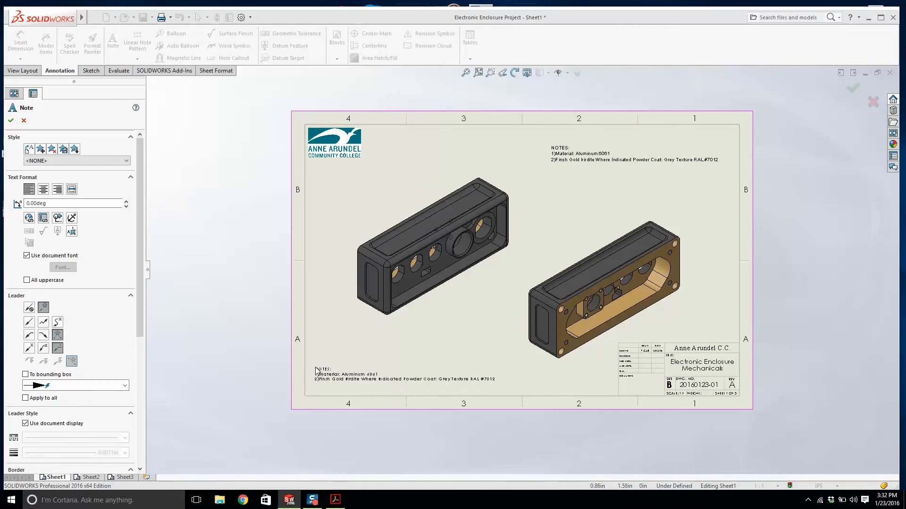
left_click(316, 368)
key("Escape")
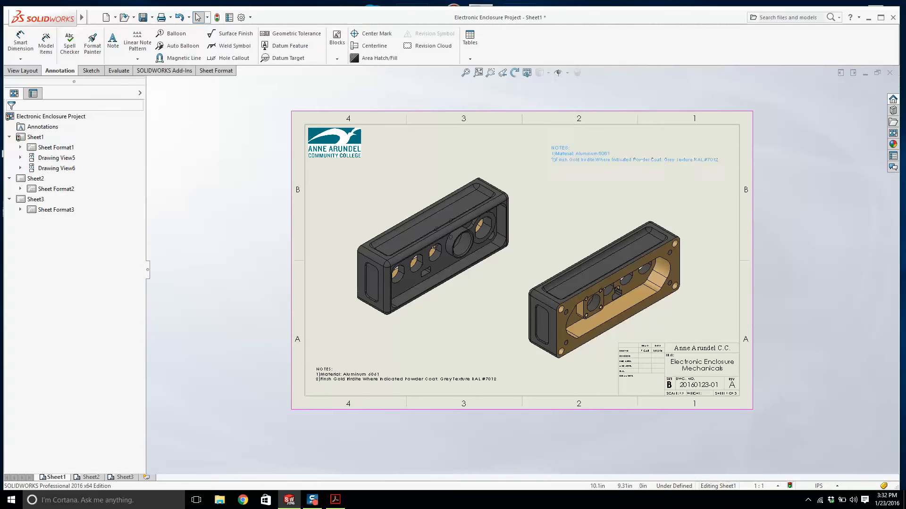
left_click(565, 157)
key("Delete")
Set the text size of the whole NOTES block to 16.
scroll(382, 387, "down", 5)
scroll(383, 318, "up", 3)
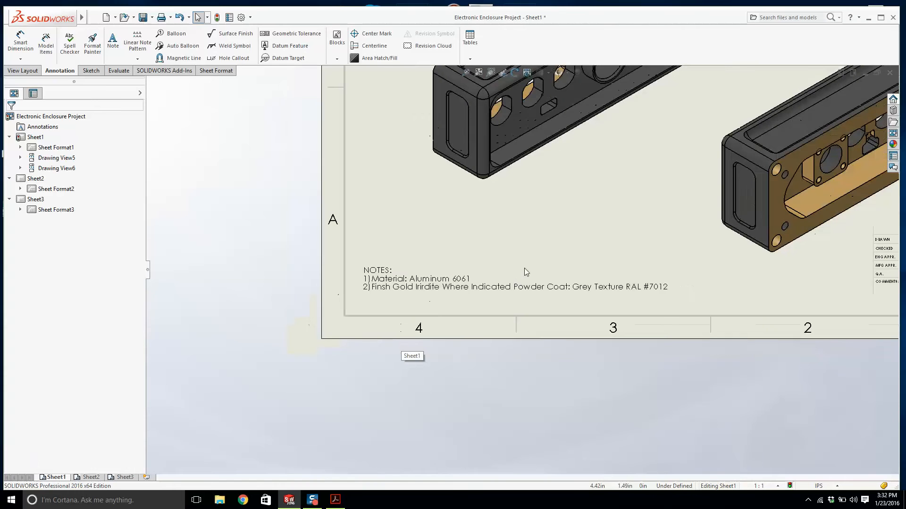
left_click(421, 279)
double_click(421, 279)
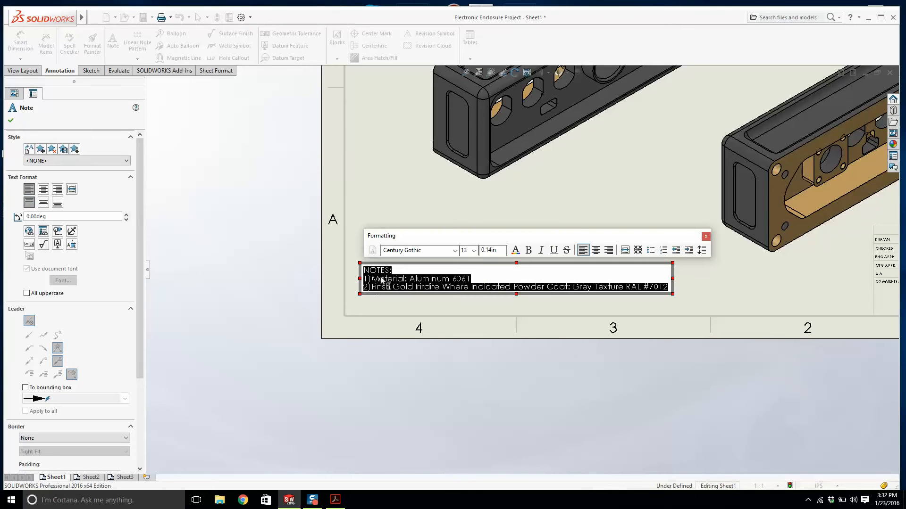
left_click(474, 252)
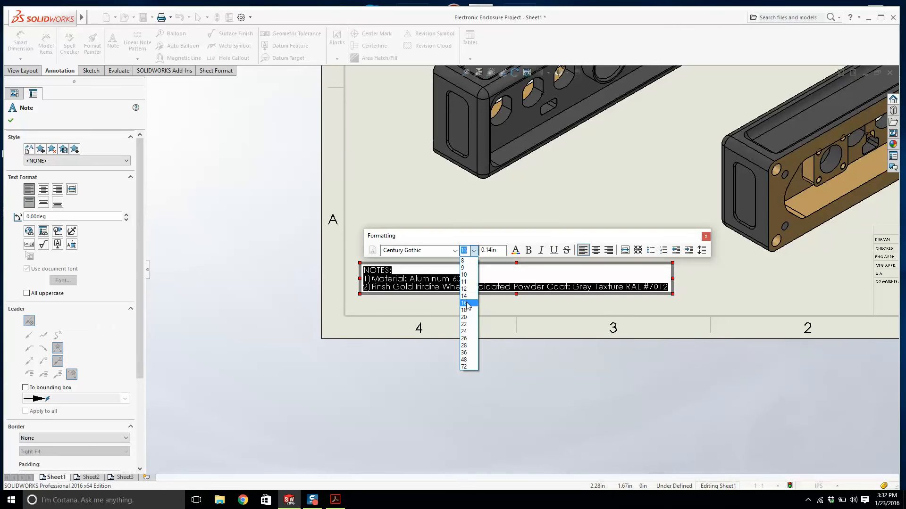
left_click(469, 307)
left_click(578, 325)
left_click(418, 283)
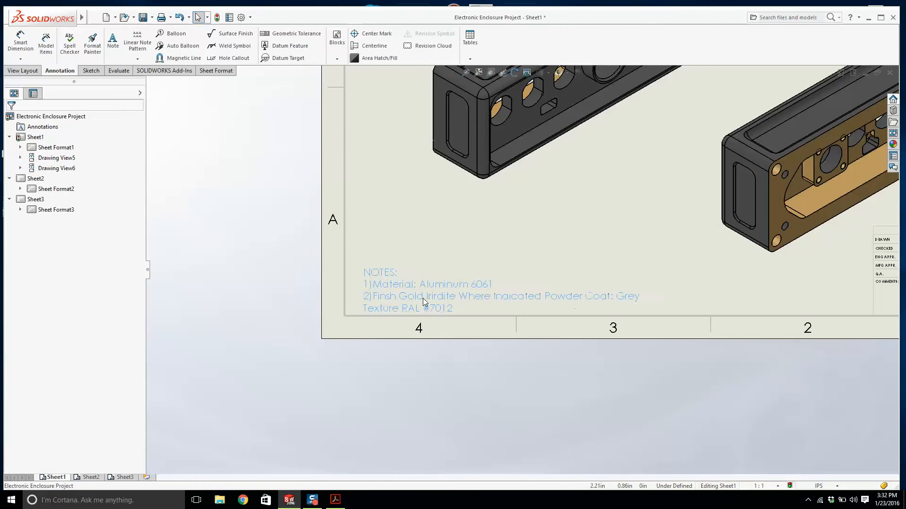
Shift the dark isometric view slightly up and right and the brown-faced isometric view slightly up on the sheet.
scroll(676, 267, "up", 4)
scroll(655, 207, "down", 4)
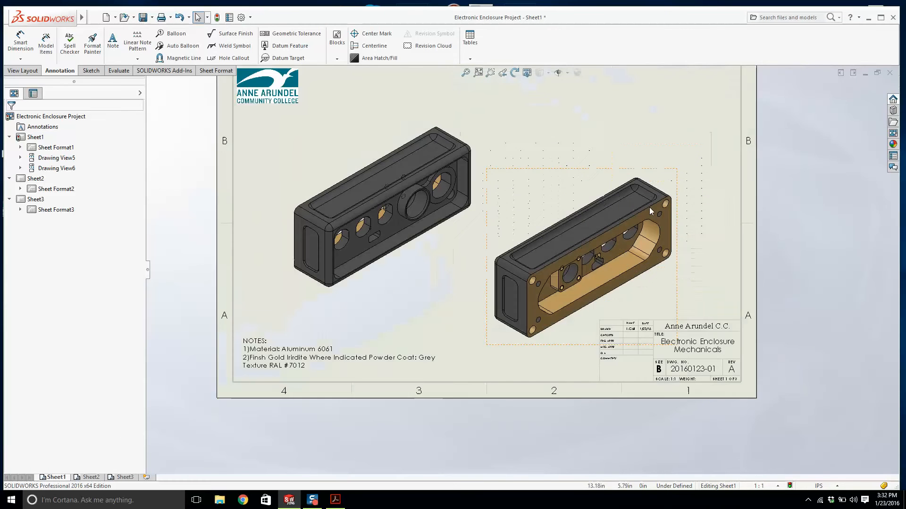
scroll(522, 240, "up", 3)
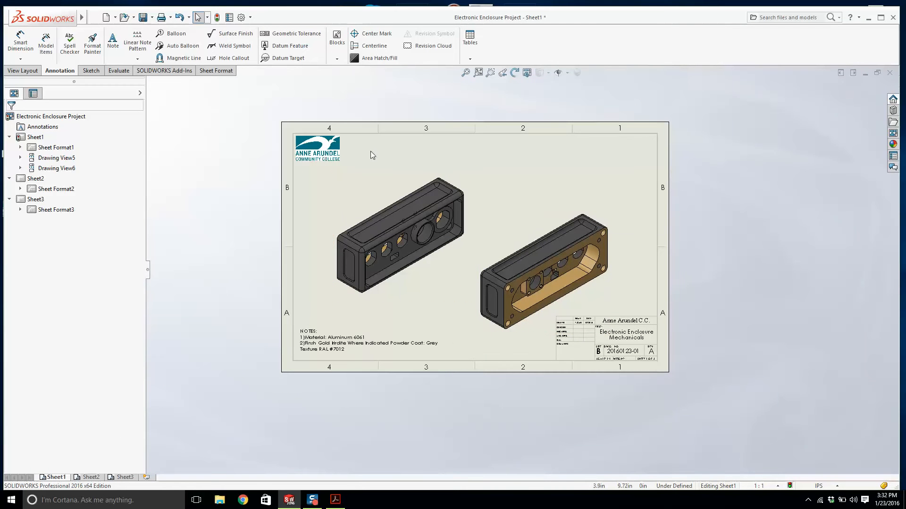
left_click_drag(413, 302, 417, 291)
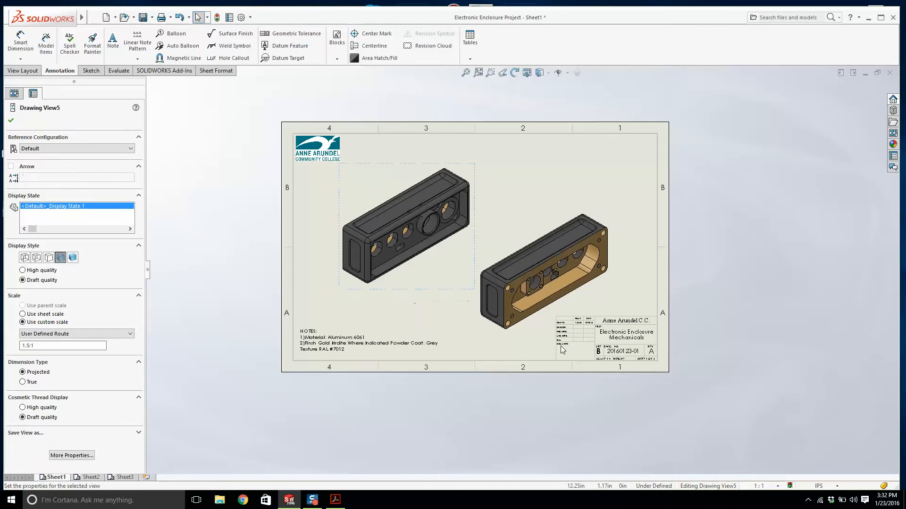
left_click(516, 332)
left_click(812, 208)
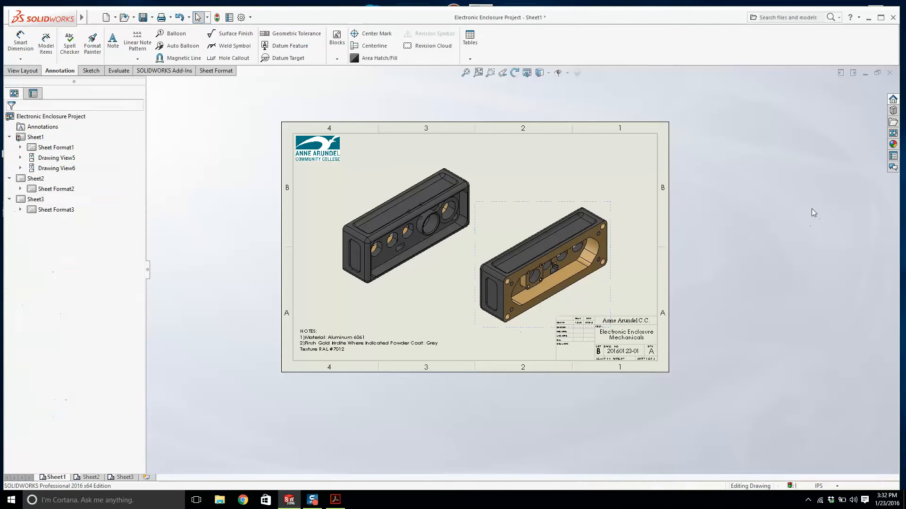
Save the drawing in the Dropbox folder under the file name Electronic Enclosure Project Drawings.
left_click(144, 18)
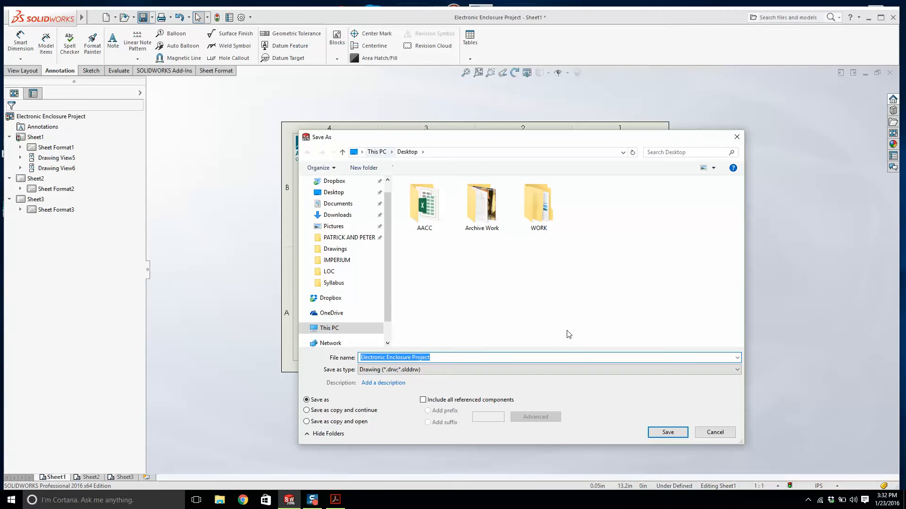
left_click(334, 182)
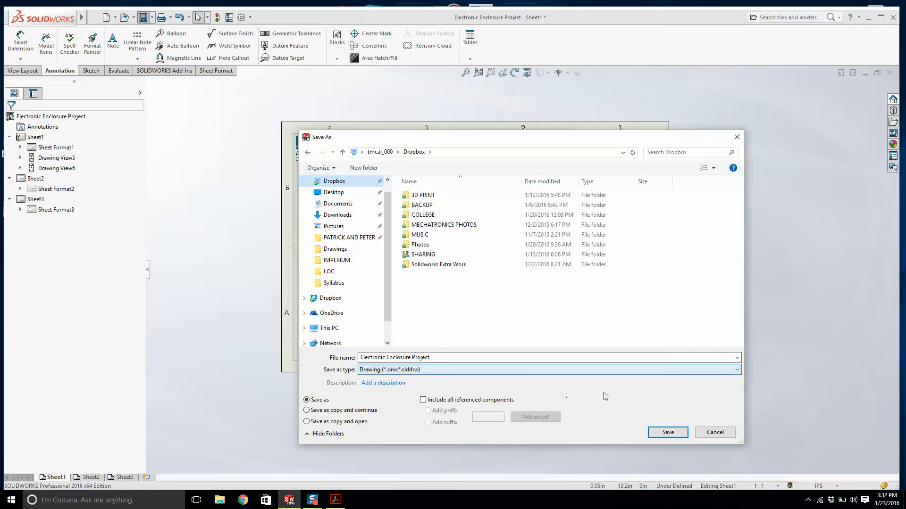
left_click(515, 358)
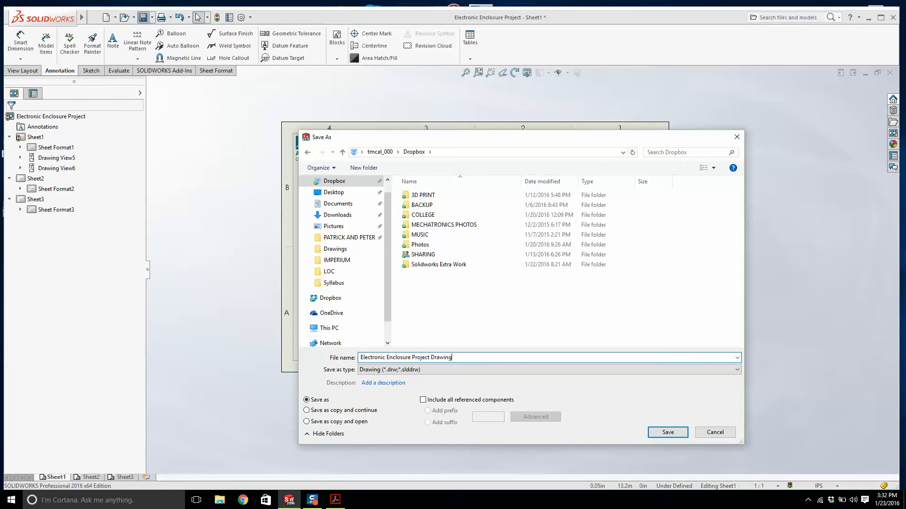
key("Return")
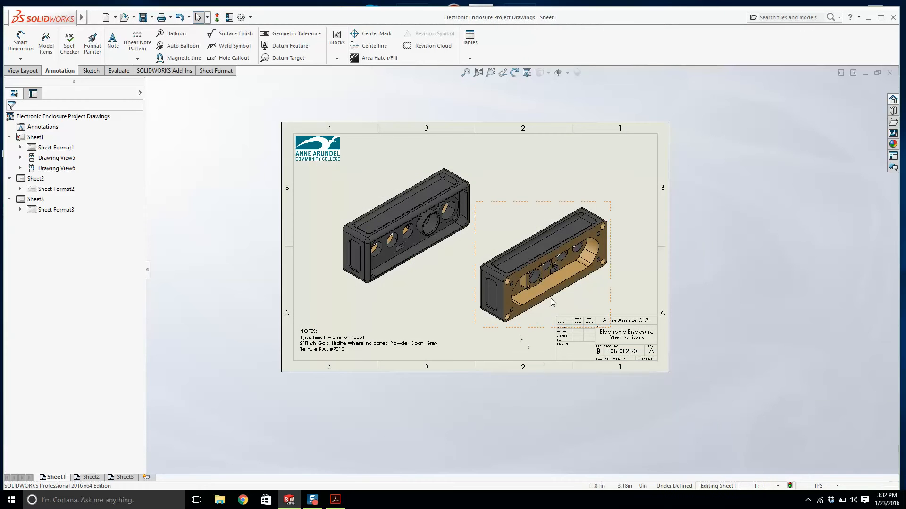
Save the drawing again to the Desktop under the same name, Electronic Enclosure Project Drawings.
mouse_move(43, 17)
left_click(94, 17)
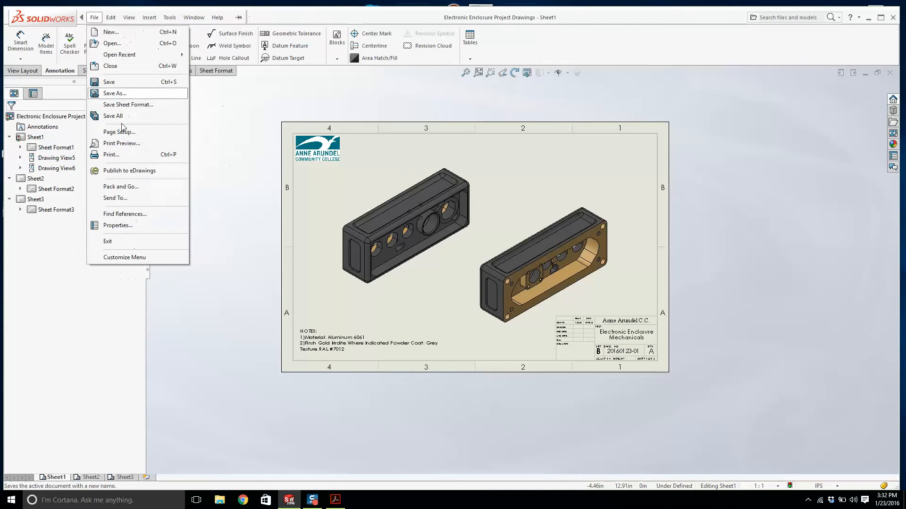
left_click(123, 93)
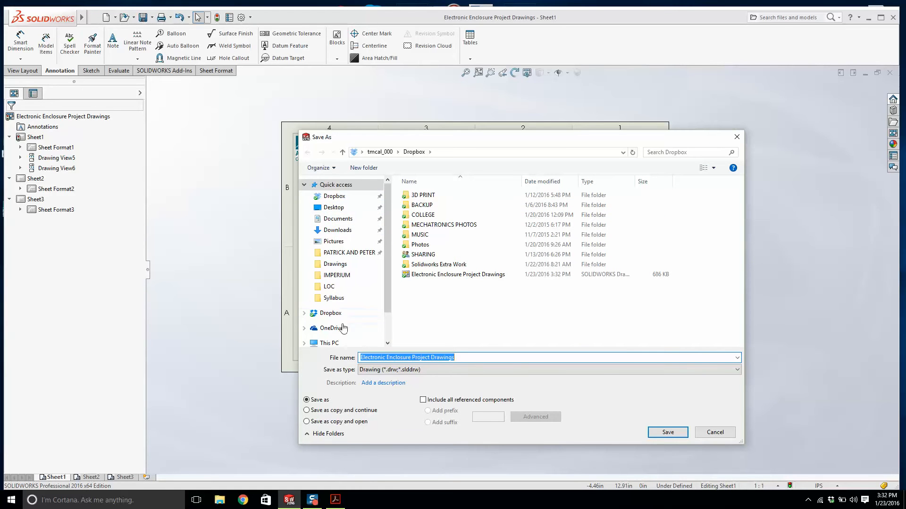
left_click(336, 207)
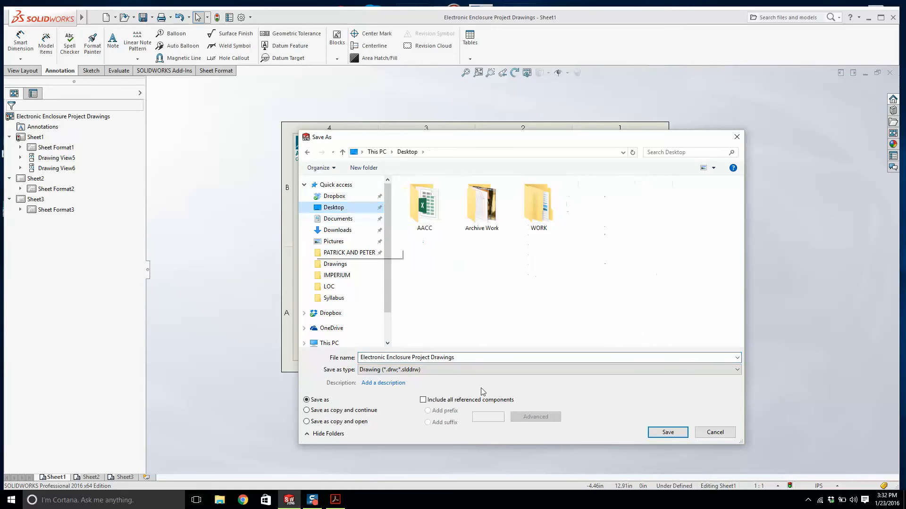
left_click(668, 432)
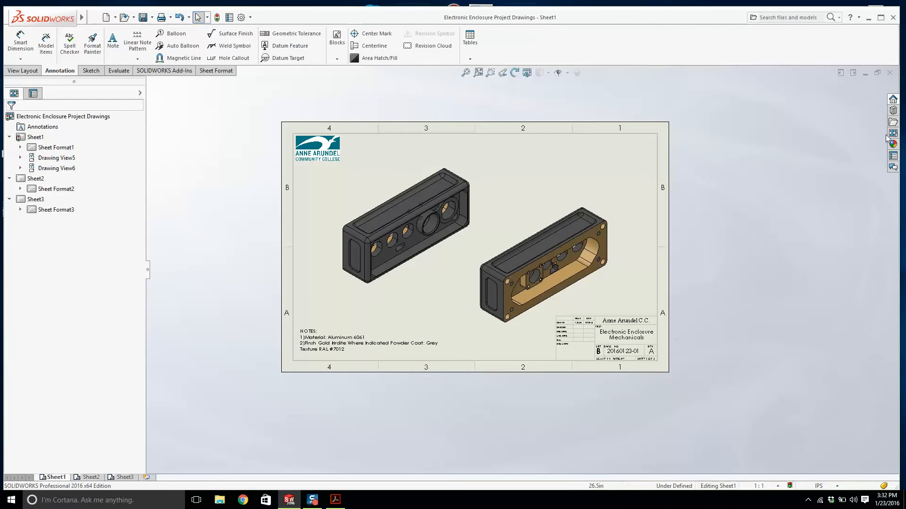
Switch to Adobe Acrobat Reader, review the view layout on page 2 of the enclosure project PDF, and return to SOLIDWORKS.
left_click(337, 501)
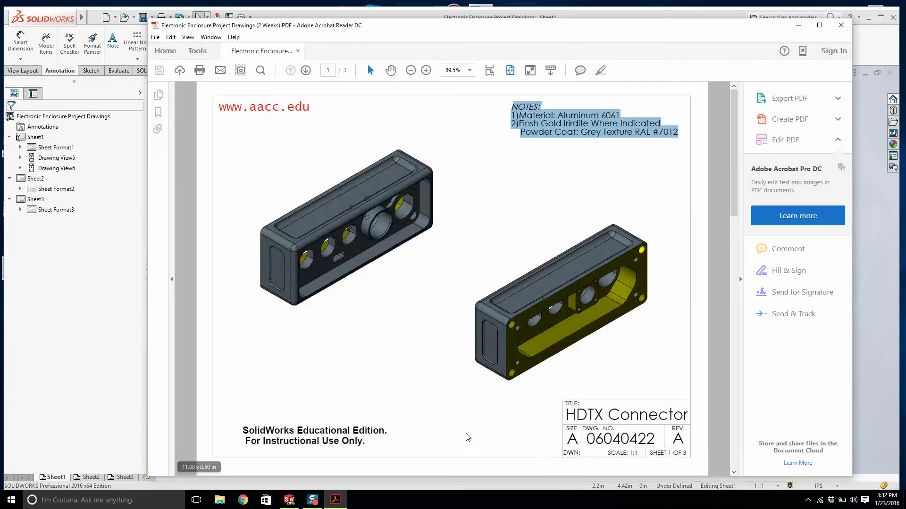
scroll(472, 408, "down", 2)
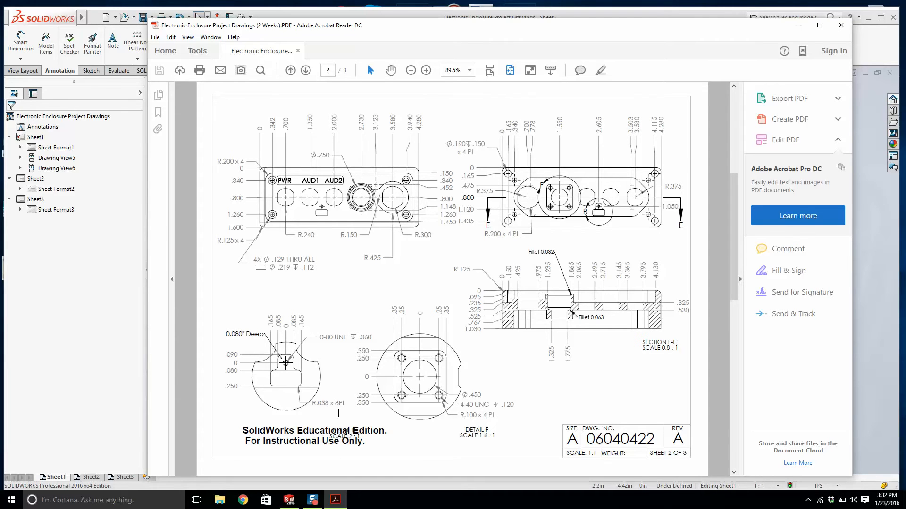
left_click(289, 501)
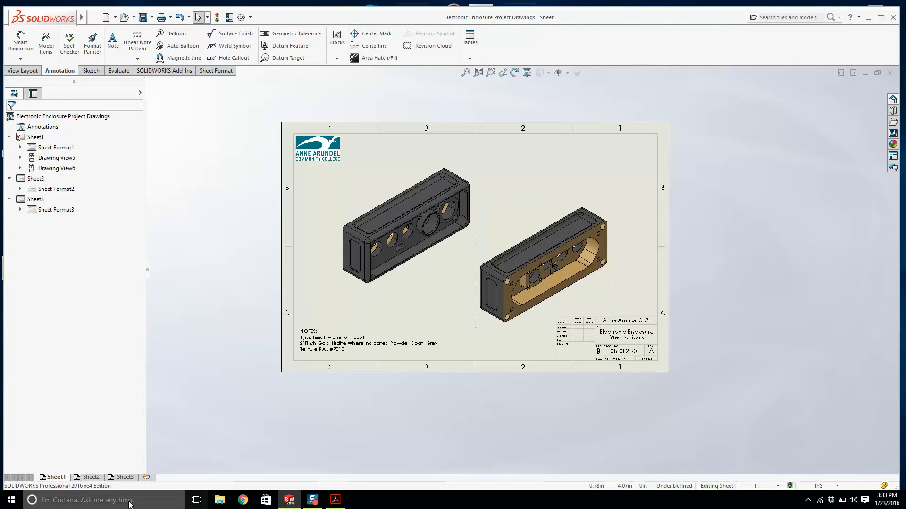
On Sheet2, insert a model view of the Desktop part Electronic Enclosure Project with preview enabled, placing its open face in the sheet's upper-right area.
left_click(90, 478)
scroll(336, 371, "up", 10)
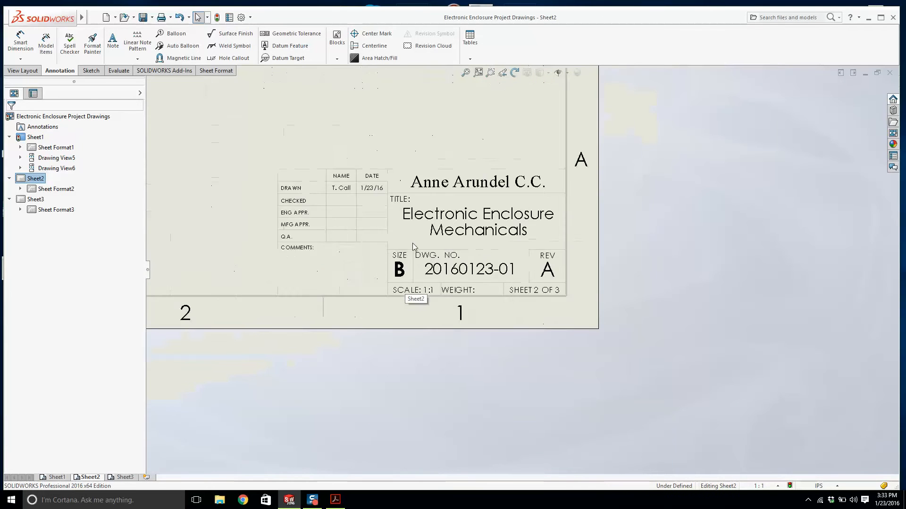
scroll(326, 157, "up", 4)
scroll(283, 95, "down", 2)
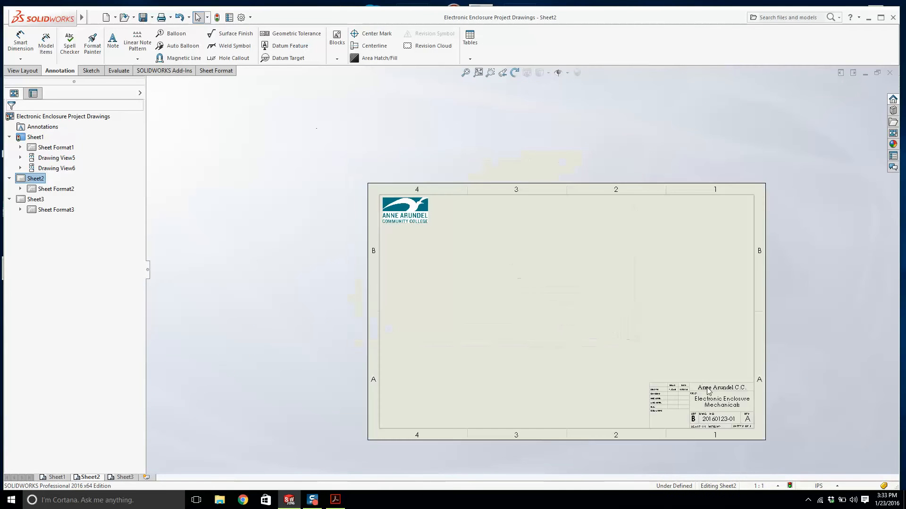
scroll(687, 377, "down", 1)
left_click(28, 70)
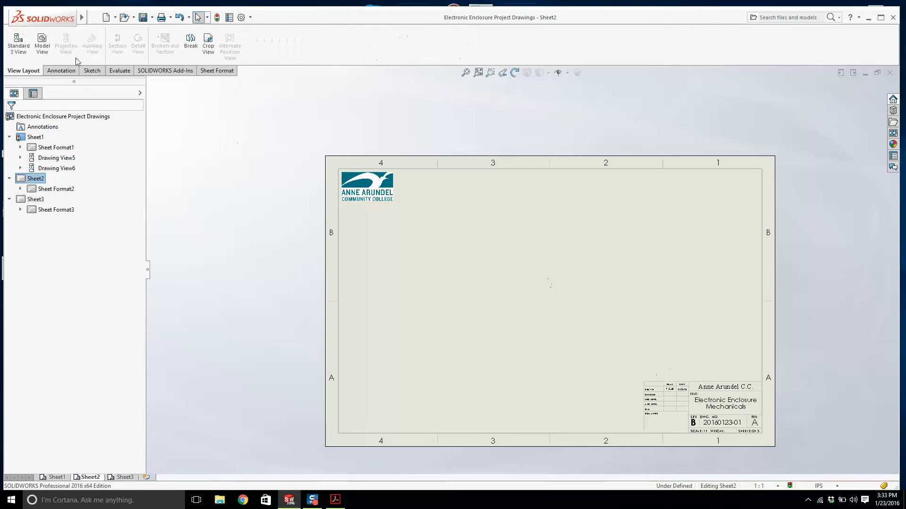
left_click(42, 47)
left_click(71, 248)
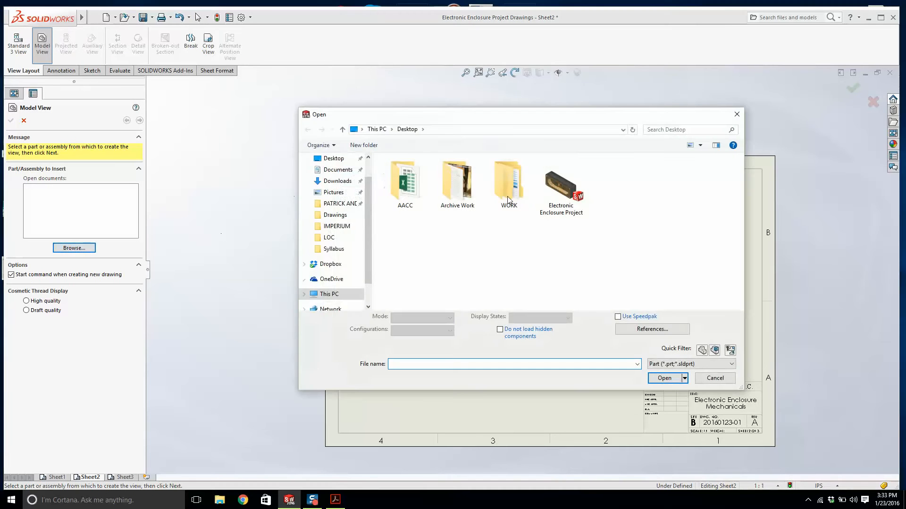
left_click(560, 187)
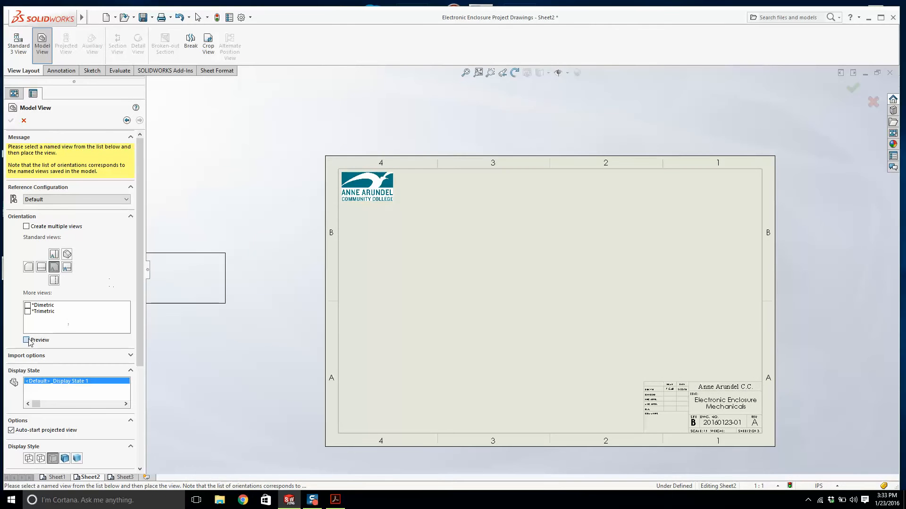
left_click(26, 340)
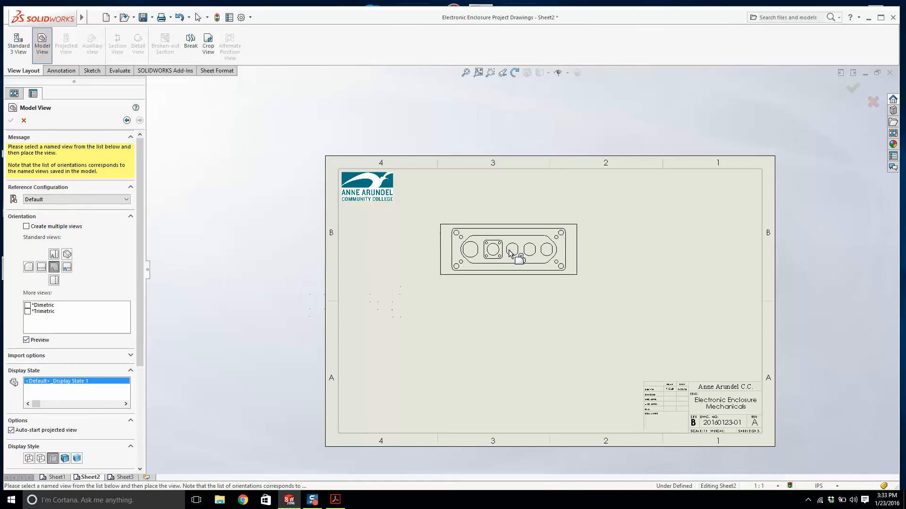
scroll(506, 240, "down", 2)
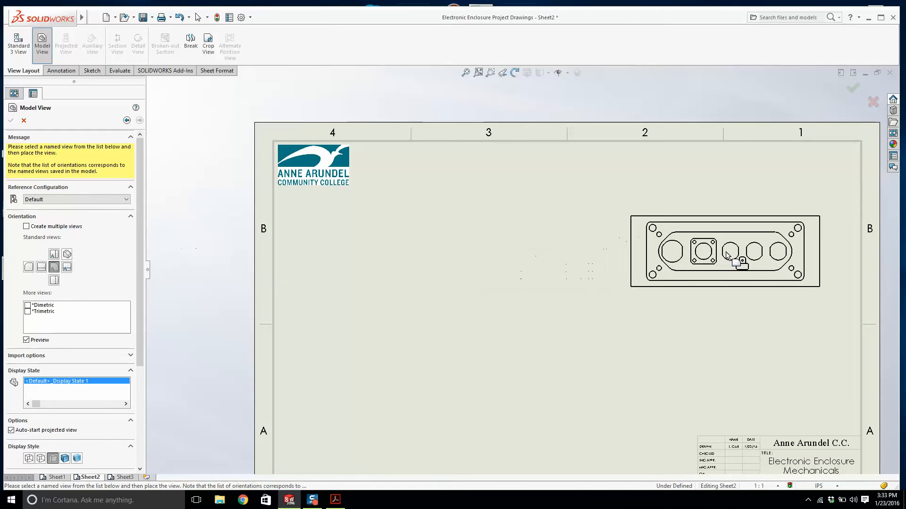
left_click(710, 263)
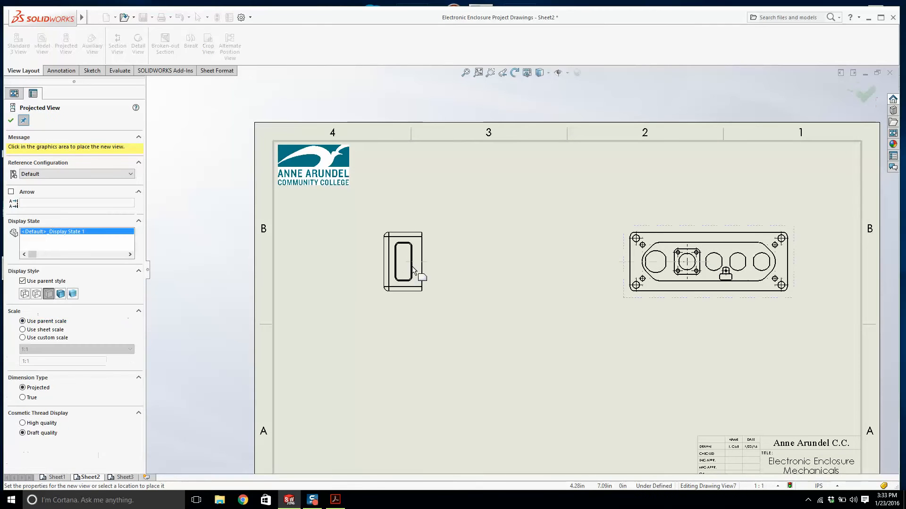
Project a side view to the left of the open-face view, and from it project the PWR/AUD1/AUD2 face view farther left.
left_click(568, 255)
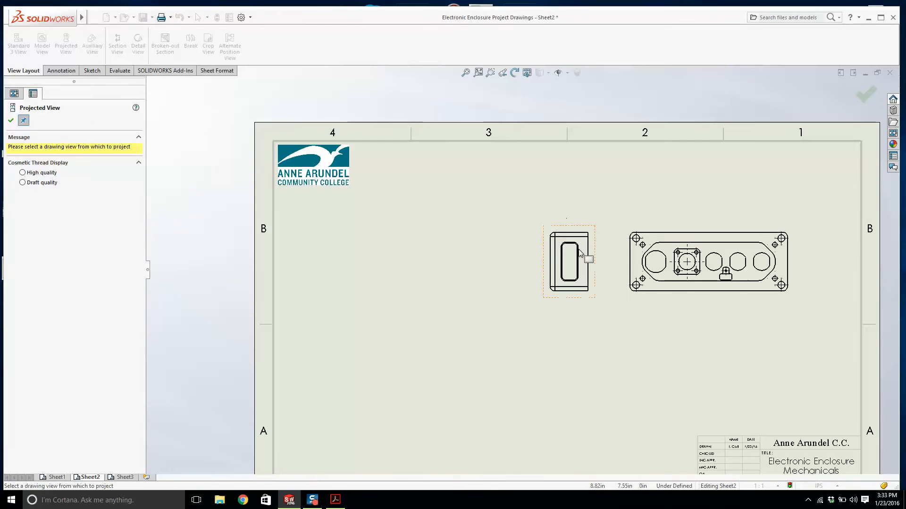
left_click(569, 289)
scroll(563, 296, "up", 3)
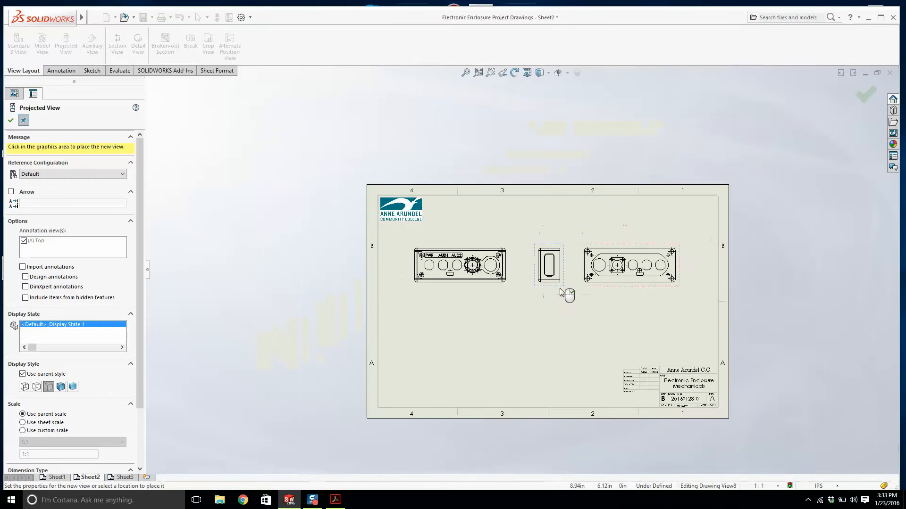
key("Escape")
Delete the intermediate projected side view between the two face views on Sheet2.
left_click(552, 286)
key("Delete")
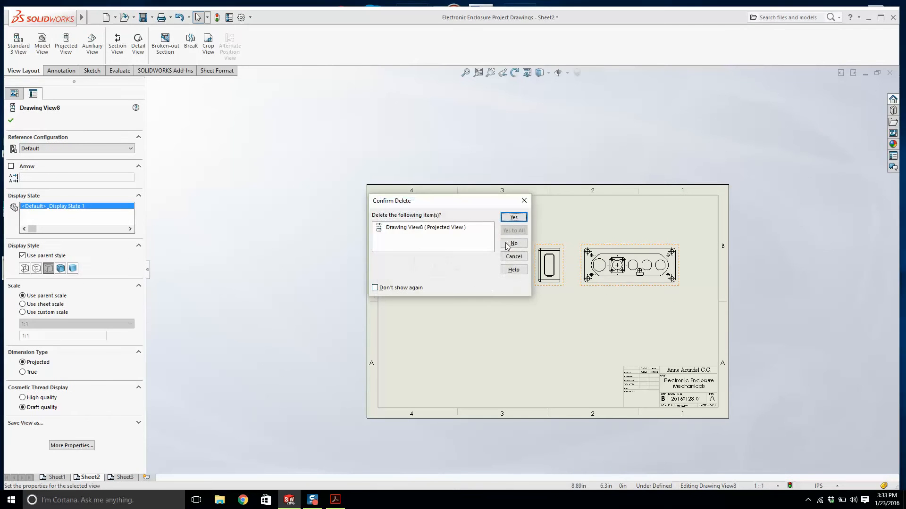
left_click(510, 218)
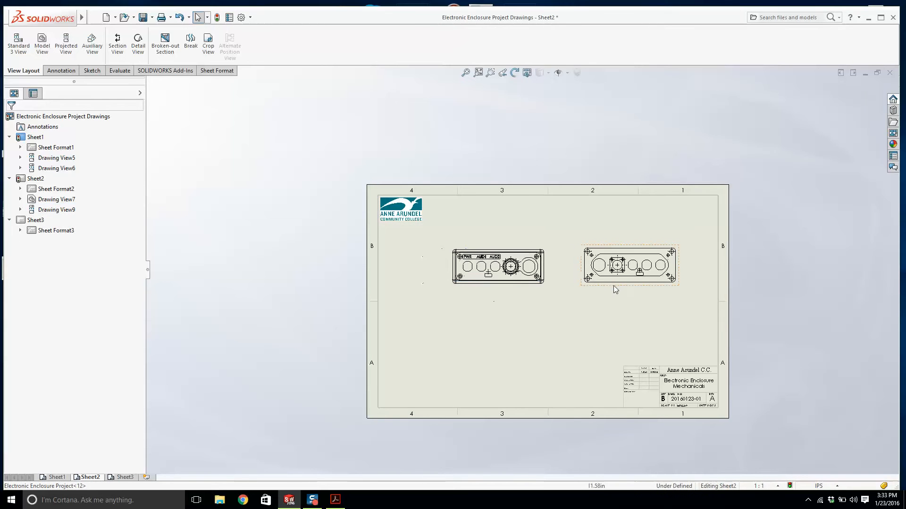
Align the PWR/AUD1/AUD2 face view horizontally by origin with the open-face view, and move it farther left on the sheet.
scroll(577, 293, "down", 2)
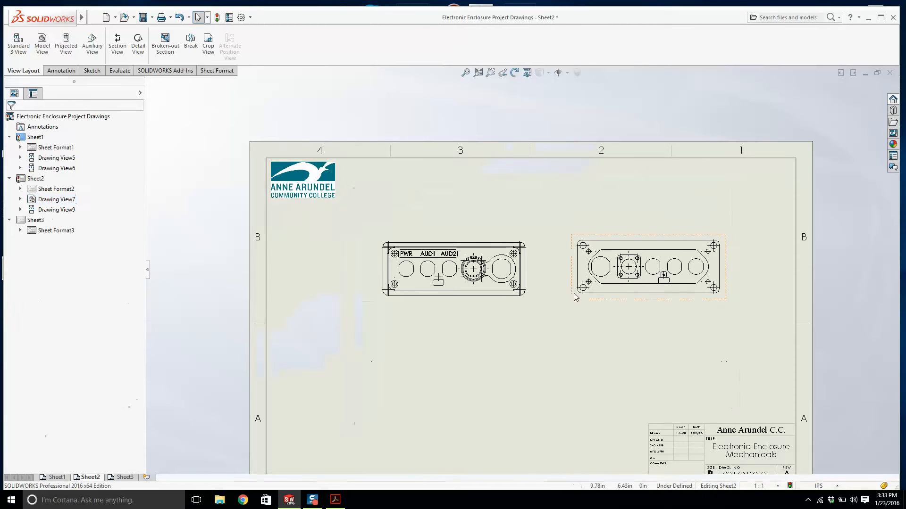
right_click(501, 305)
mouse_move(536, 297)
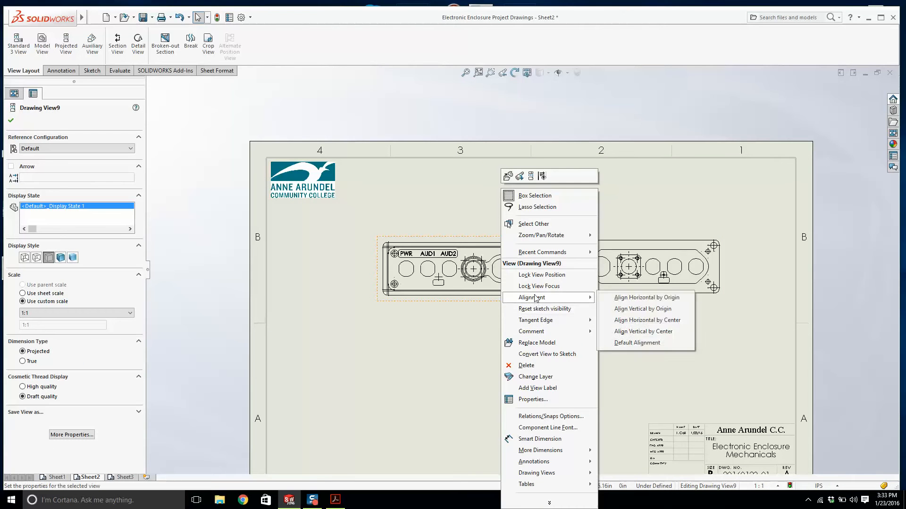
left_click(635, 298)
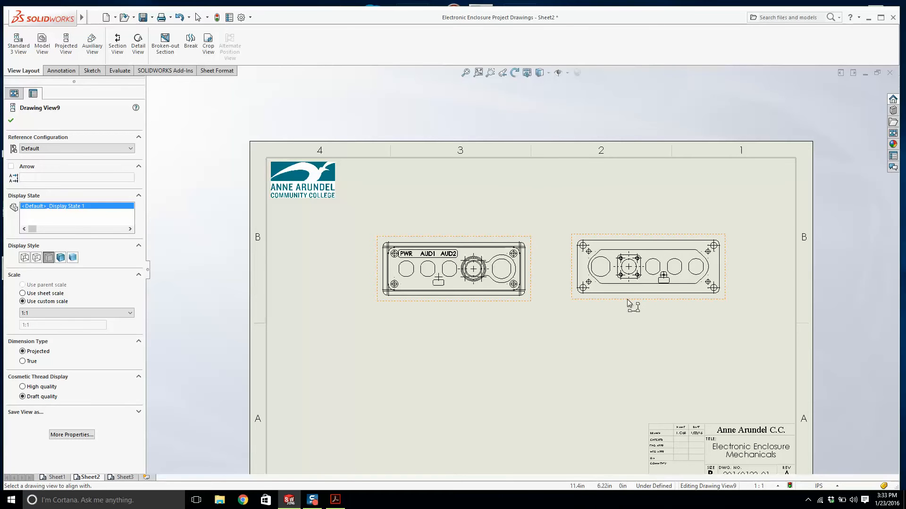
left_click(627, 303)
mouse_move(636, 299)
left_mouse_down()
mouse_move(630, 337)
mouse_move(625, 299)
left_mouse_up()
left_click_drag(449, 299, 416, 304)
left_click(416, 304)
scroll(473, 312, "up", 3)
scroll(474, 316, "down", 1)
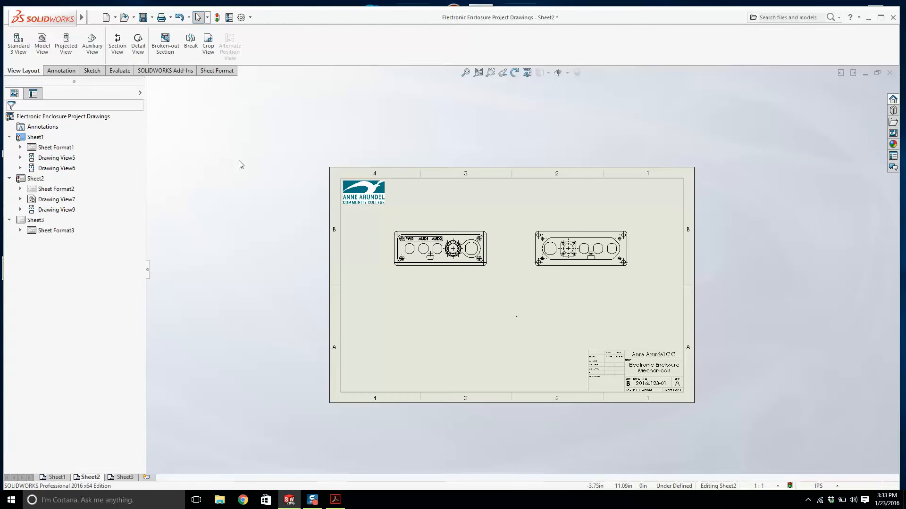
Create horizontal section view A-A through the centre of the square connector opening in the open-face view, placing it directly below.
left_click(117, 42)
scroll(632, 264, "down", 2)
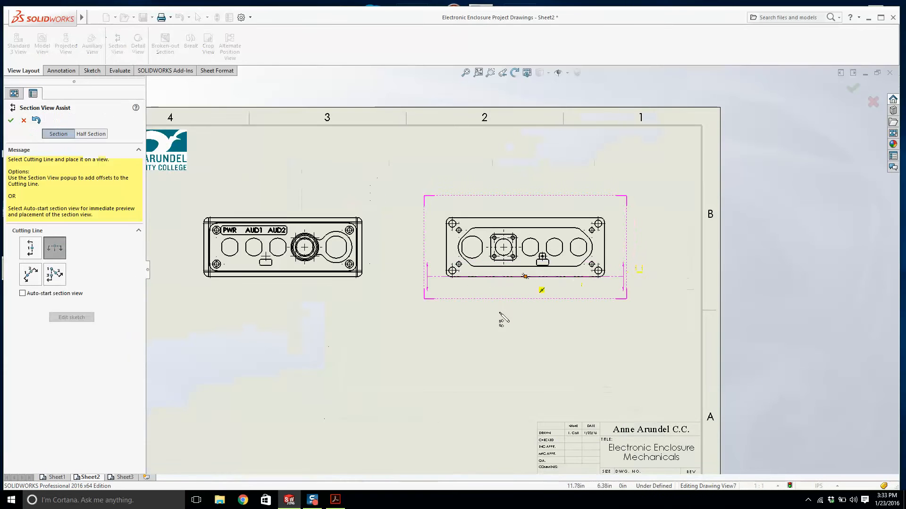
scroll(524, 259, "down", 2)
left_click(509, 262)
left_click(573, 237)
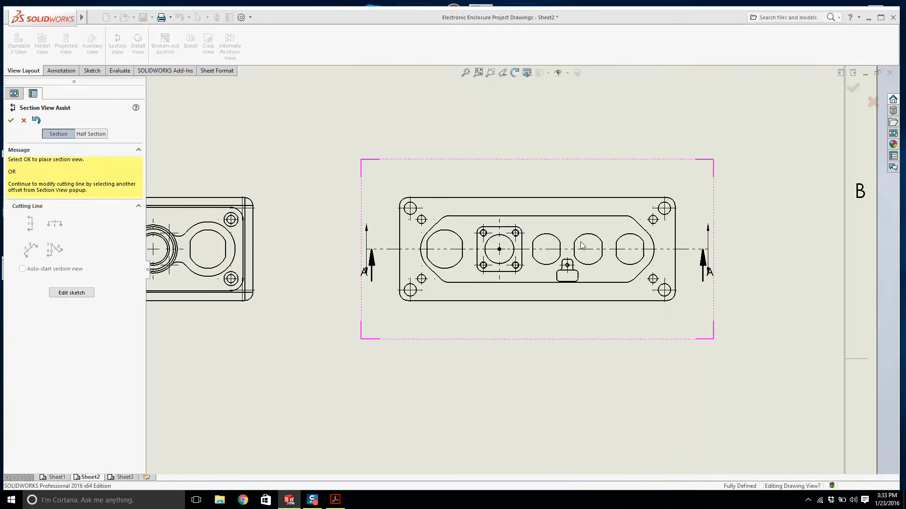
scroll(522, 269, "up", 3)
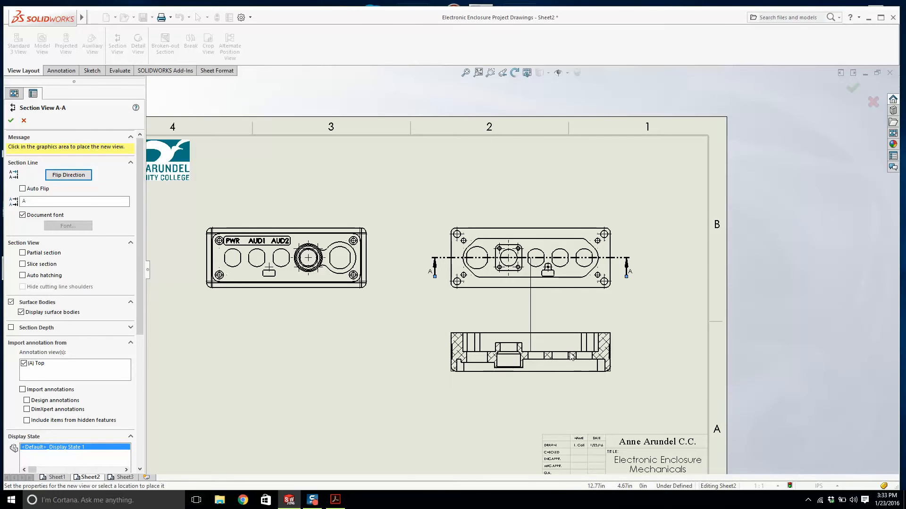
left_click(571, 363)
key("Return")
Check the section on page 2 of the enclosure PDF in Adobe Acrobat Reader, then in SOLIDWORKS reverse section A-A's direction and rebuild.
left_click(336, 500)
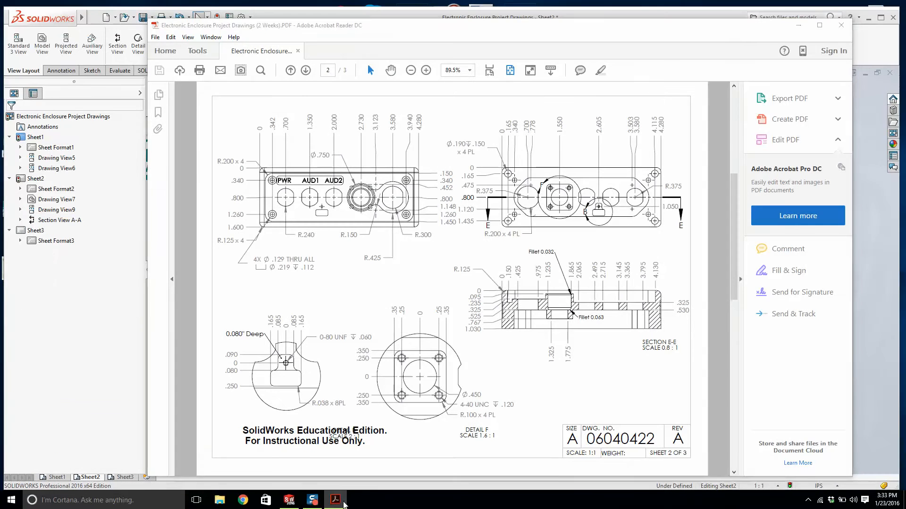
left_click(342, 504)
scroll(455, 266, "down", 5)
left_click(469, 241)
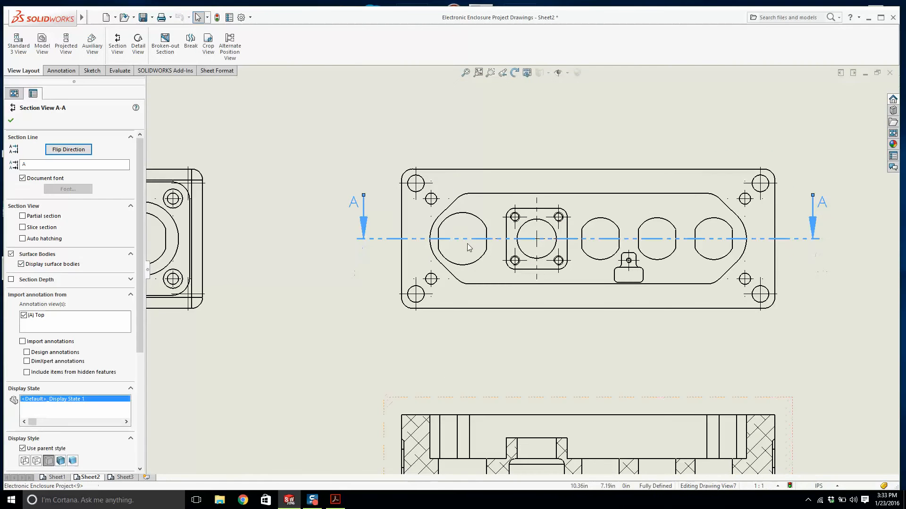
left_click(217, 18)
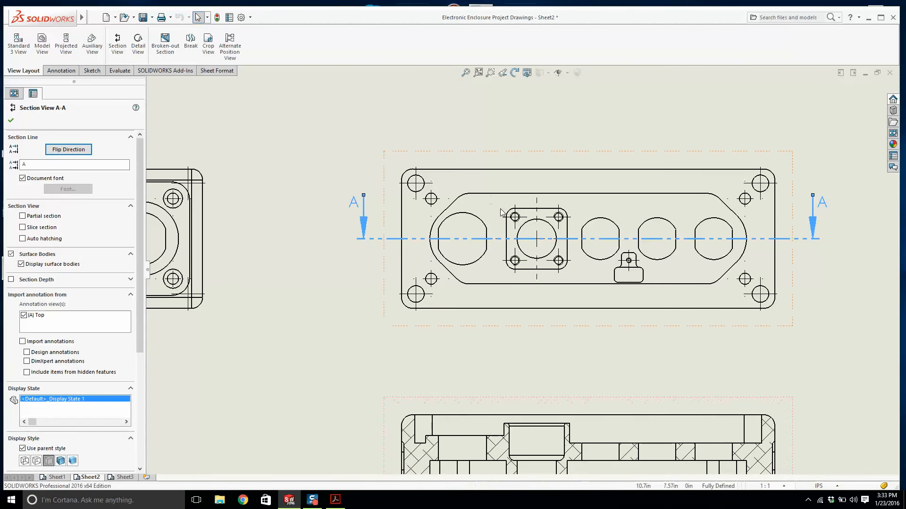
Move the PWR/AUD1/AUD2 face view slightly farther left on Sheet2.
scroll(523, 260, "up", 3)
scroll(632, 343, "down", 2)
scroll(632, 343, "up", 6)
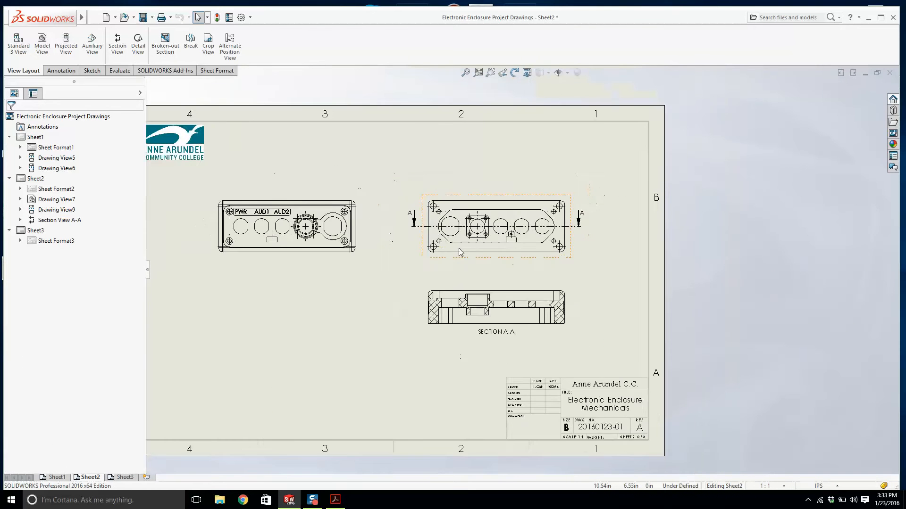
left_click_drag(343, 270, 333, 270)
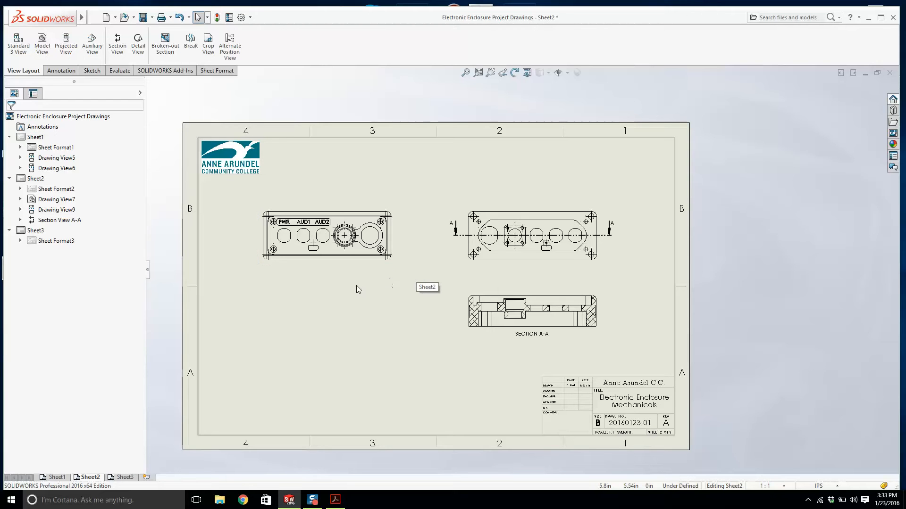
scroll(540, 265, "down", 2)
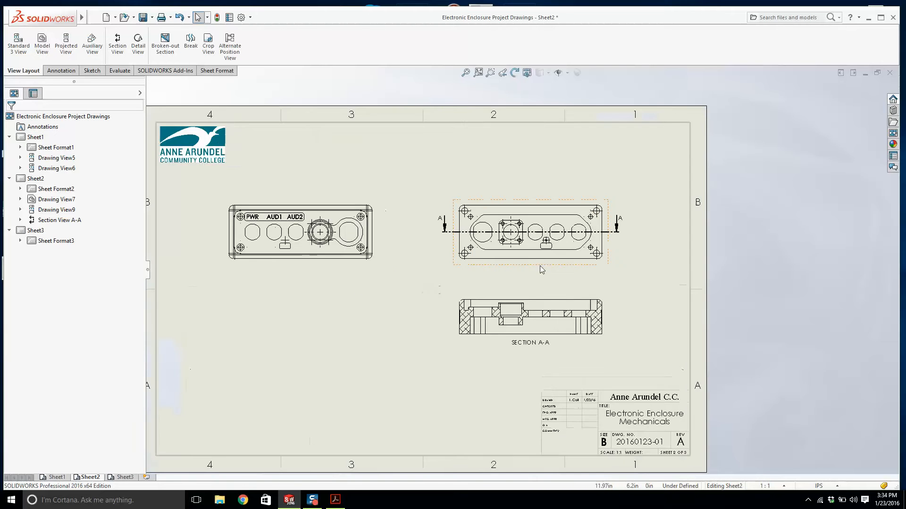
scroll(540, 266, "up", 1)
Review the PDF's detail views in Acrobat Reader, then in SOLIDWORKS sketch a detail circle about 0.29 in radius around the open-face view's tab-shaped pocket.
left_click(330, 502)
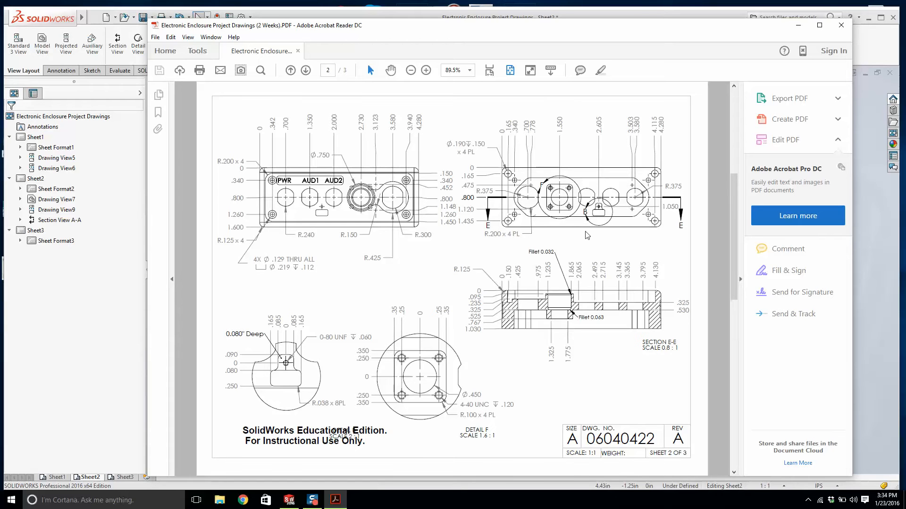
left_click(336, 501)
scroll(520, 229, "down", 1)
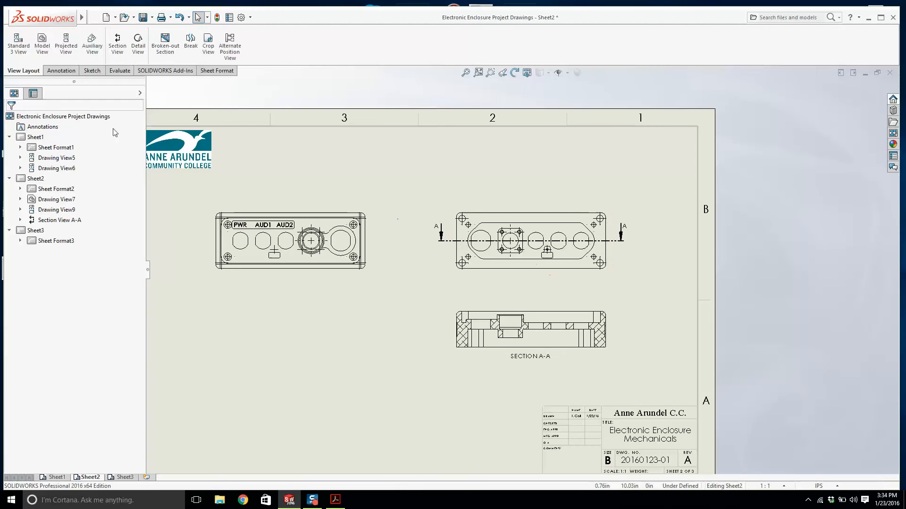
left_click(138, 47)
scroll(610, 282, "down", 6)
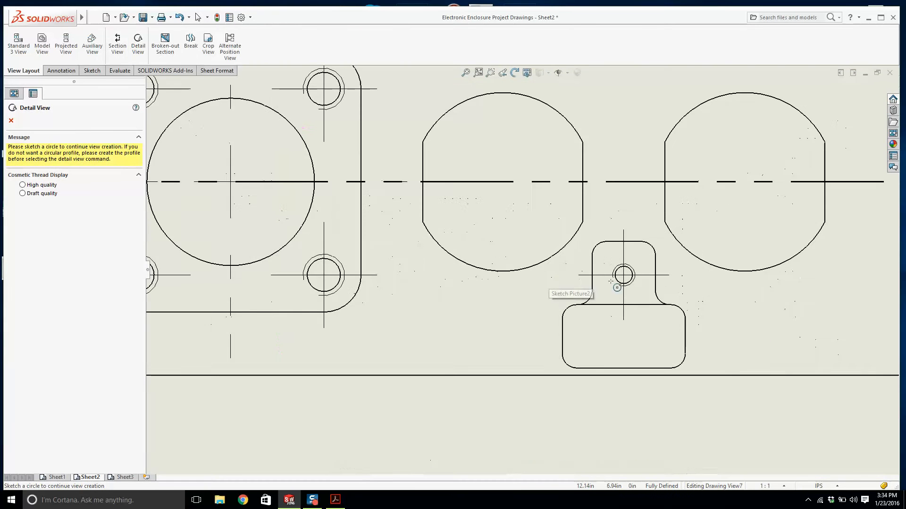
left_click(641, 313)
scroll(660, 315, "up", 4)
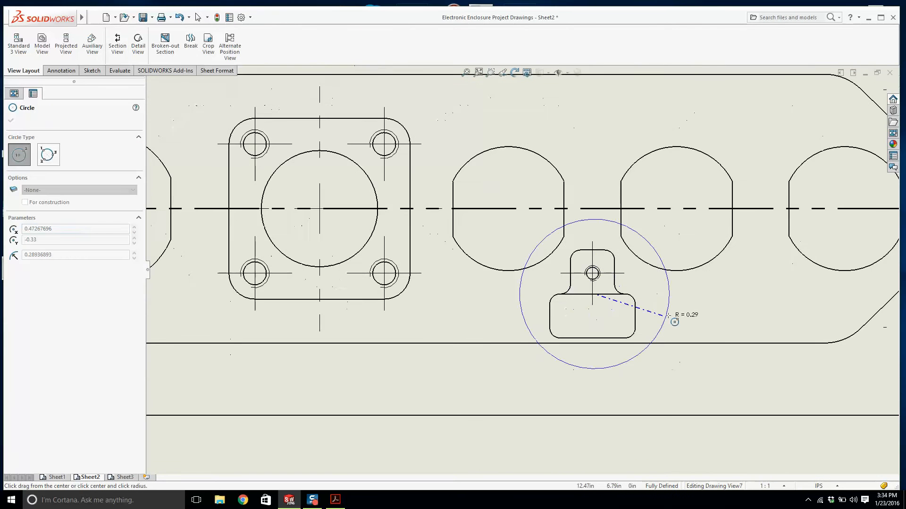
scroll(675, 315, "down", 2)
left_click(674, 314)
scroll(590, 302, "up", 10)
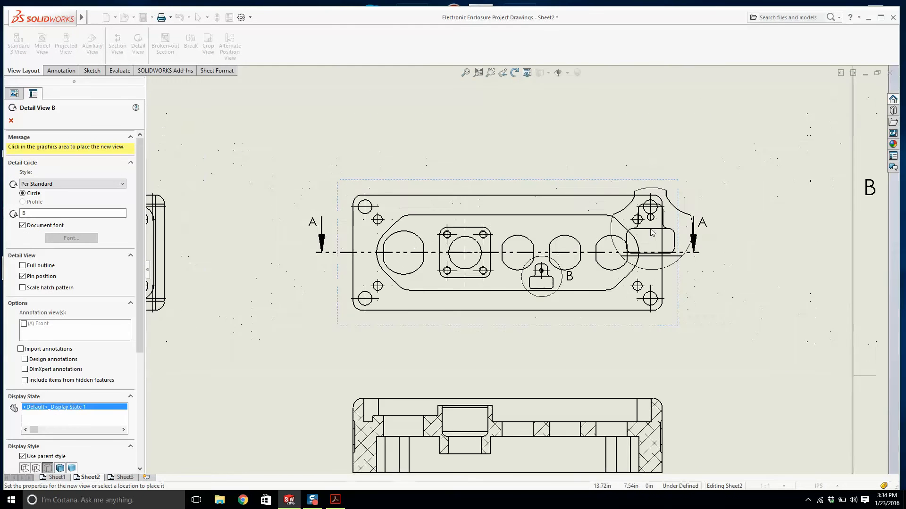
Set the tab-shaped pocket's detail view to a custom scale of 5:1 and place it in the sheet's lower middle area.
left_click_drag(137, 346, 137, 415)
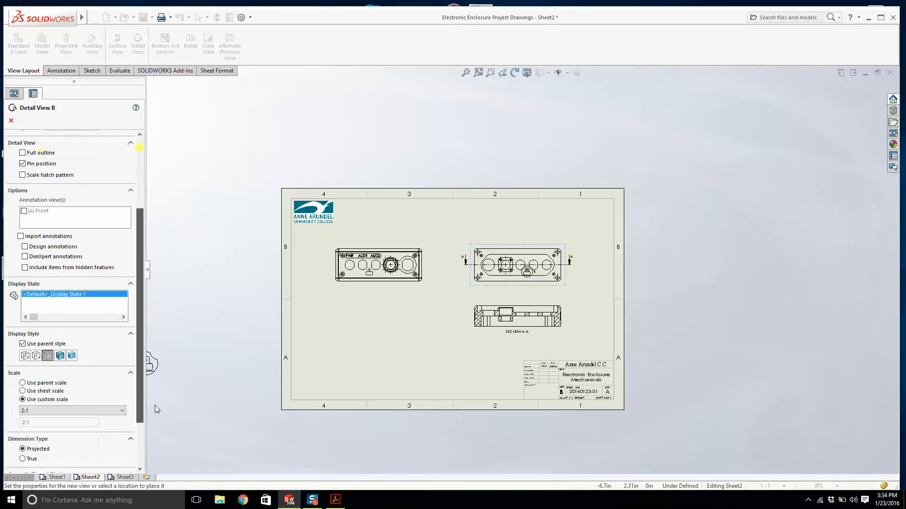
left_click(54, 411)
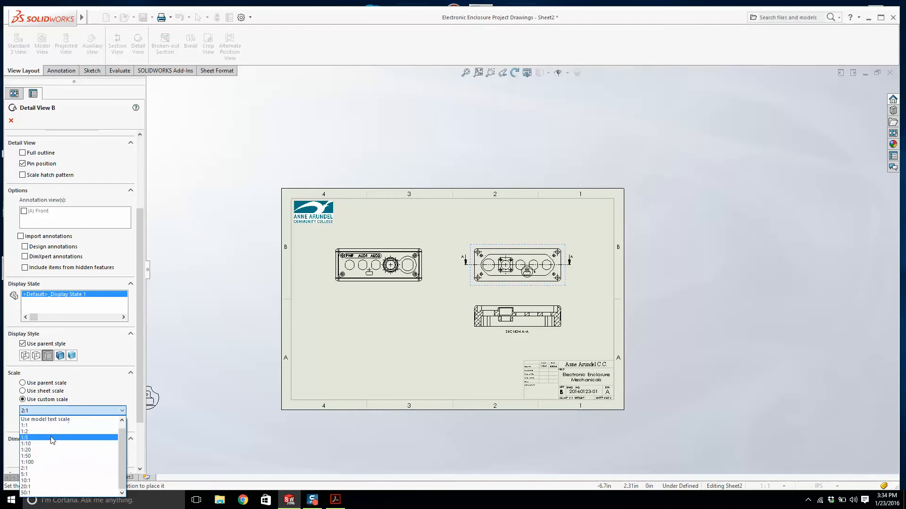
left_click(52, 475)
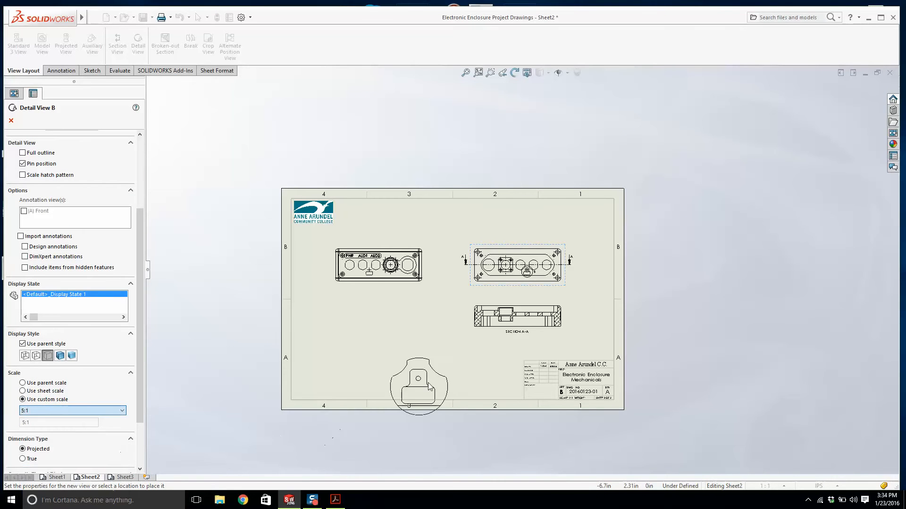
scroll(429, 387, "up", 3)
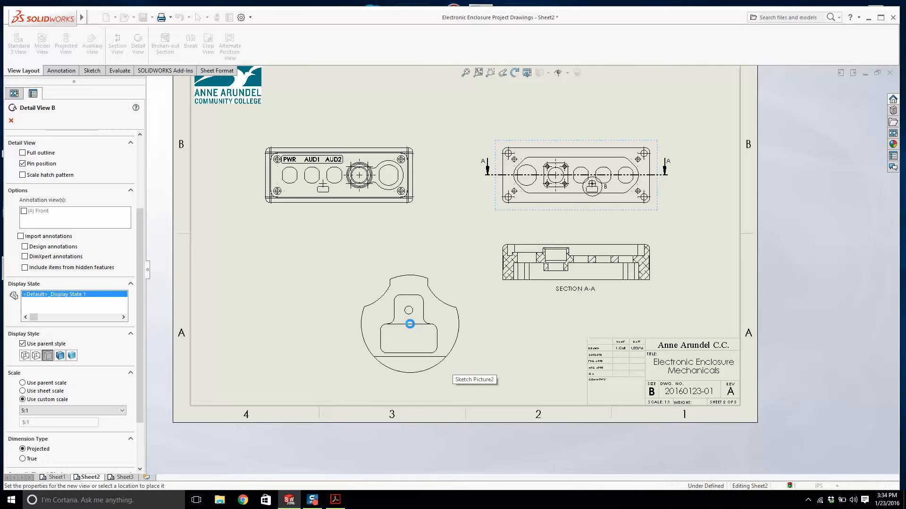
left_click(415, 333)
scroll(566, 177, "up", 3)
left_click(11, 121)
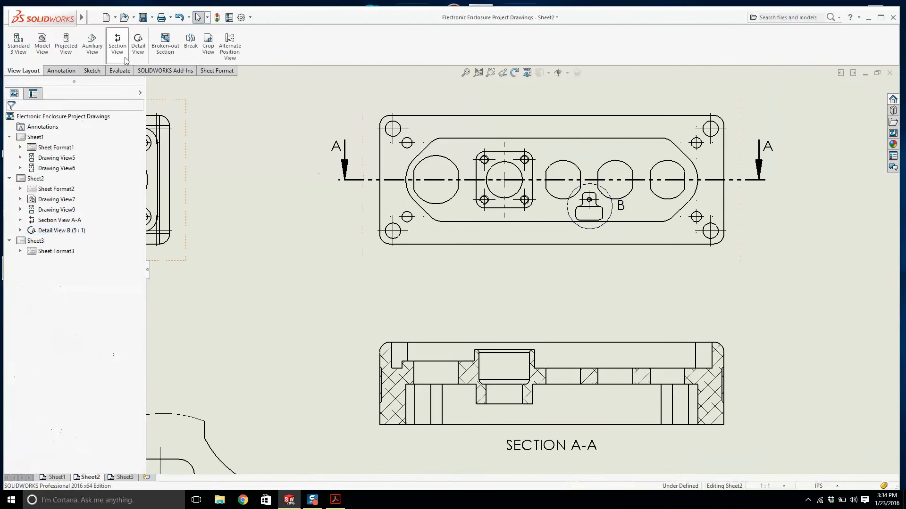
Sketch a detail view circle around the square connector opening and its four corner holes in the open-face view.
left_click(138, 45)
scroll(515, 186, "down", 1)
left_click(503, 185)
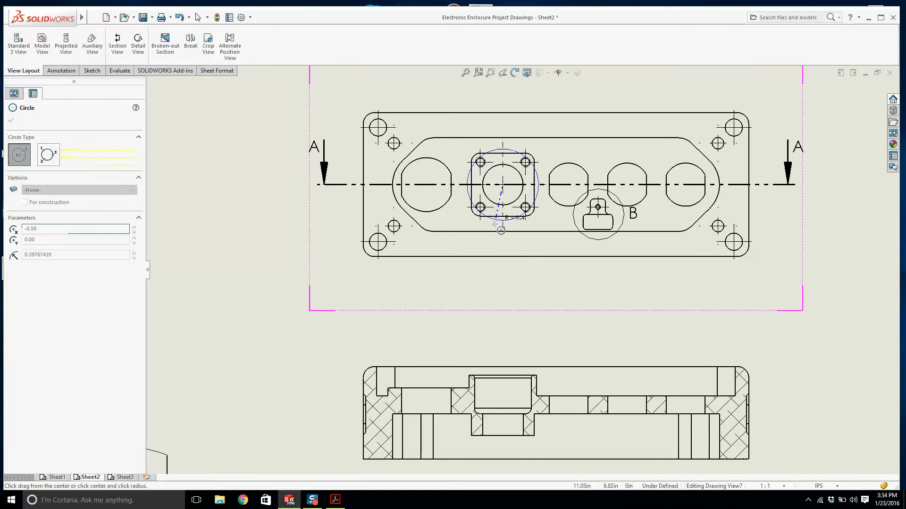
left_click(506, 126)
scroll(552, 141, "up", 5)
scroll(553, 140, "up", 3)
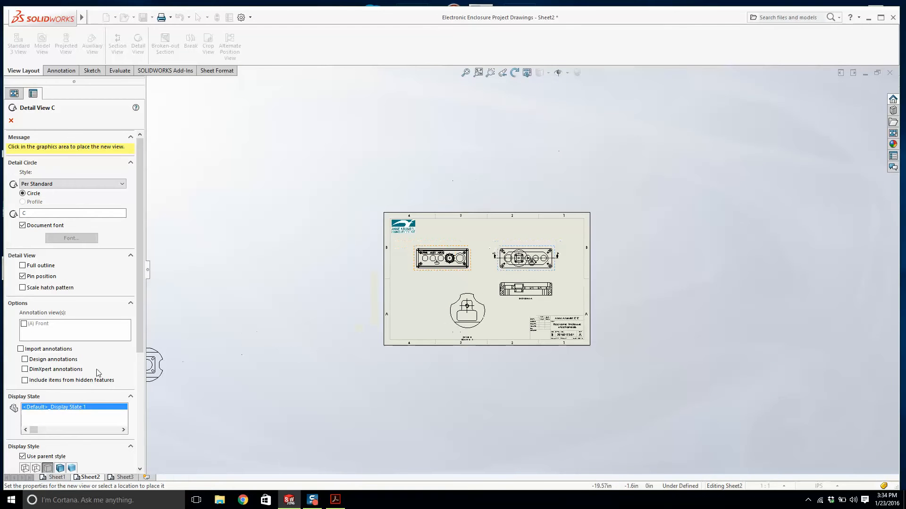
Try a custom scale of 5:1 for the connector opening's detail view.
left_click_drag(141, 325, 140, 445)
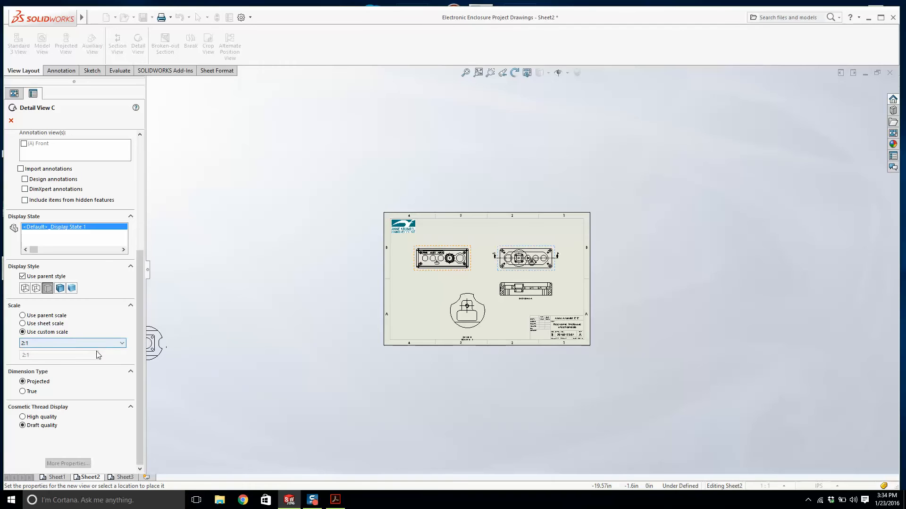
left_click(78, 343)
left_click(49, 407)
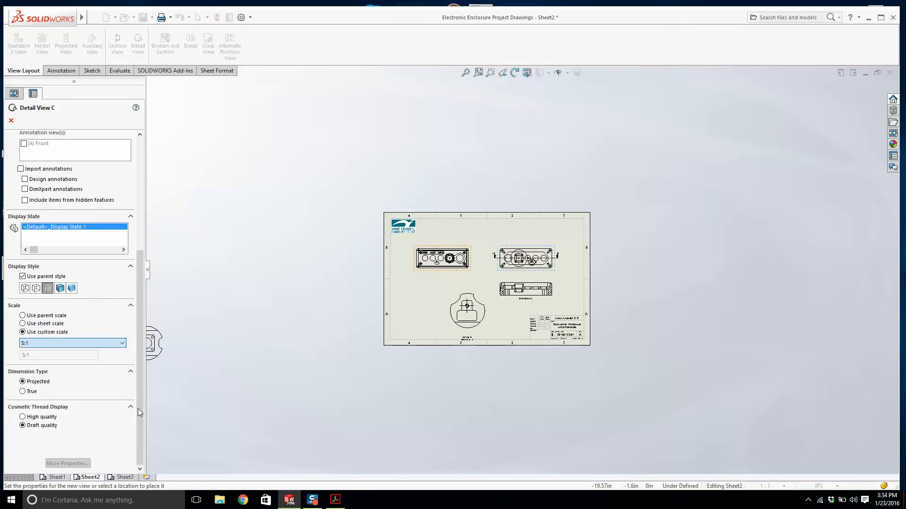
scroll(486, 349, "down", 3)
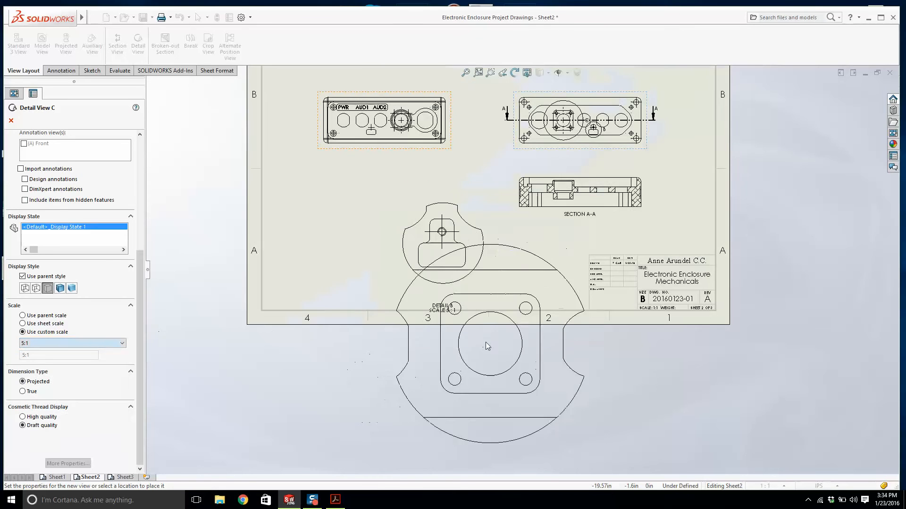
Set a user-defined scale of 2:1 for the connector opening's detail view and place it left of the tab-shaped pocket's detail.
left_click(57, 343)
left_click(52, 352)
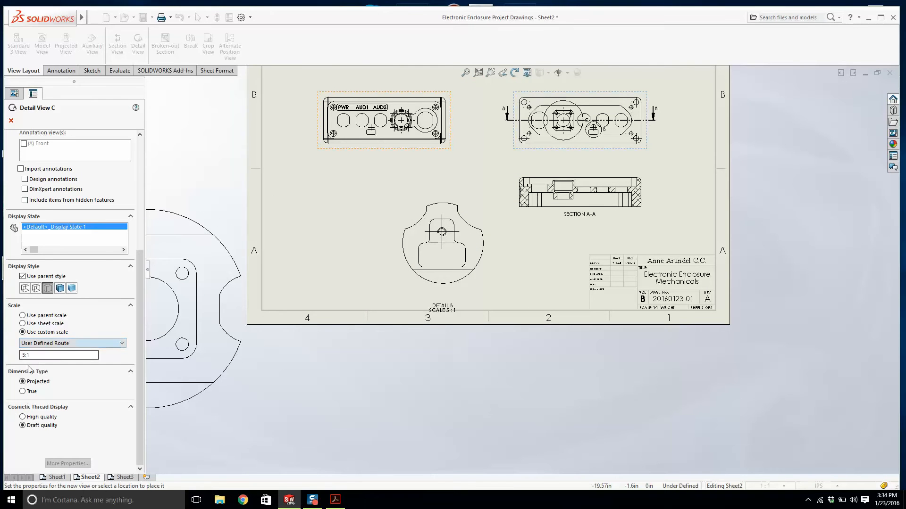
type("4")
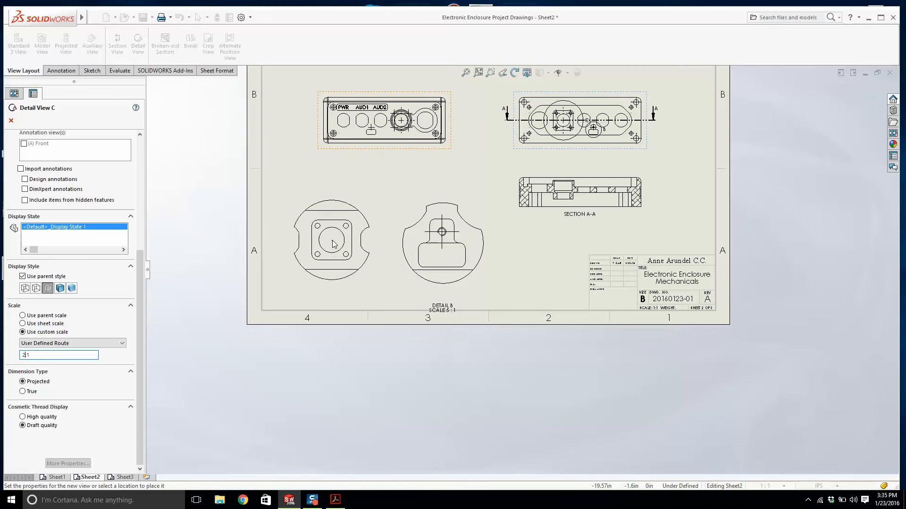
left_click(335, 240)
key("Escape")
scroll(430, 266, "down", 2)
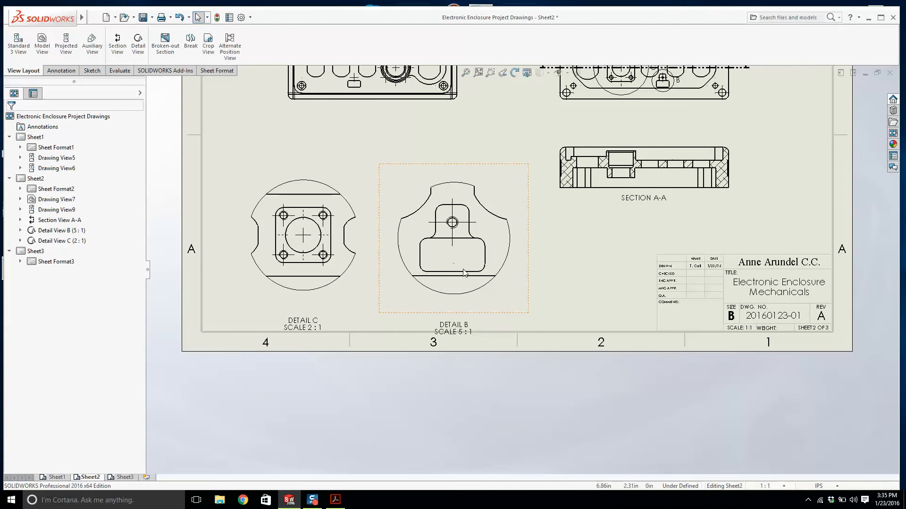
Set the tab-shaped pocket's detail view to a user-defined scale of 4:1.
scroll(483, 250, "up", 1)
scroll(519, 264, "up", 1)
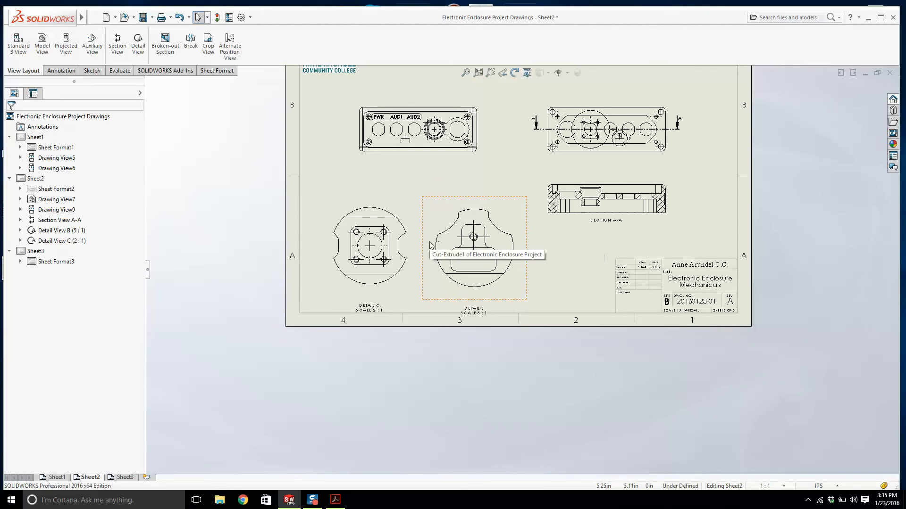
left_click(529, 261)
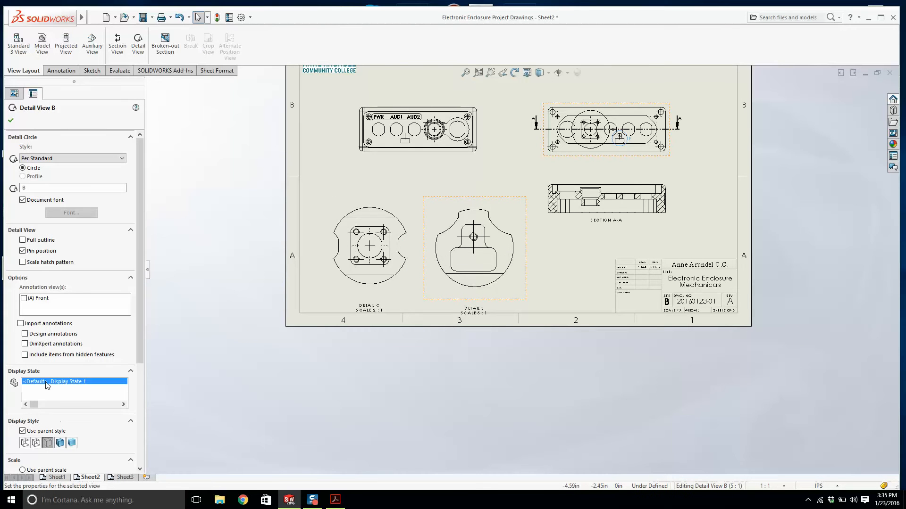
scroll(142, 302, "down", 3)
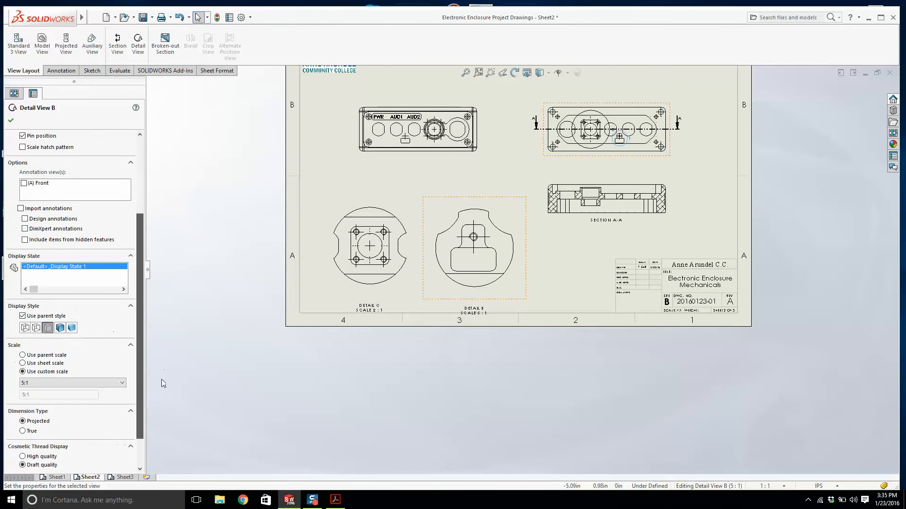
left_click(25, 383)
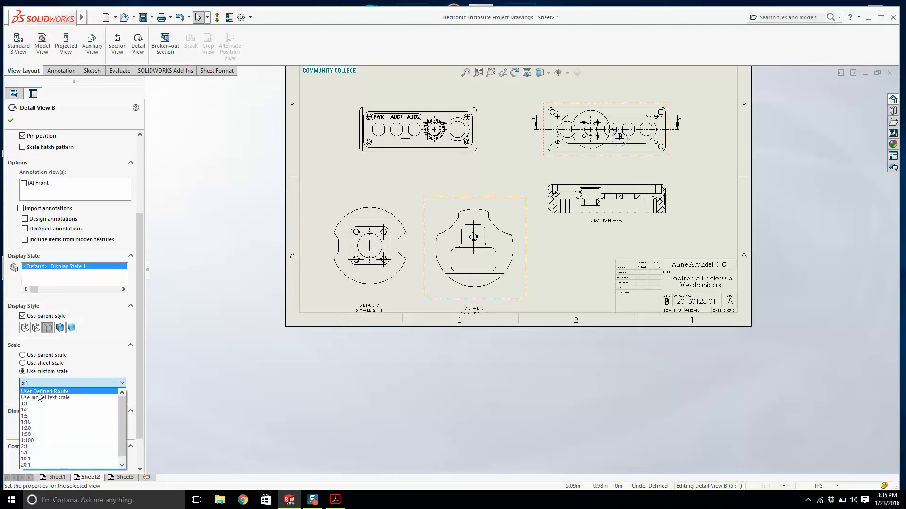
left_click(30, 392)
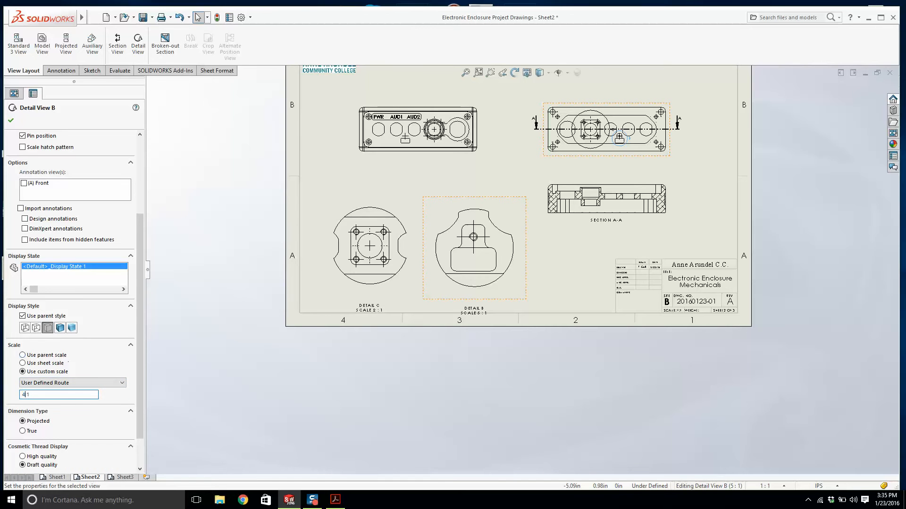
key("Return")
scroll(455, 269, "down", 6)
scroll(399, 276, "up", 3)
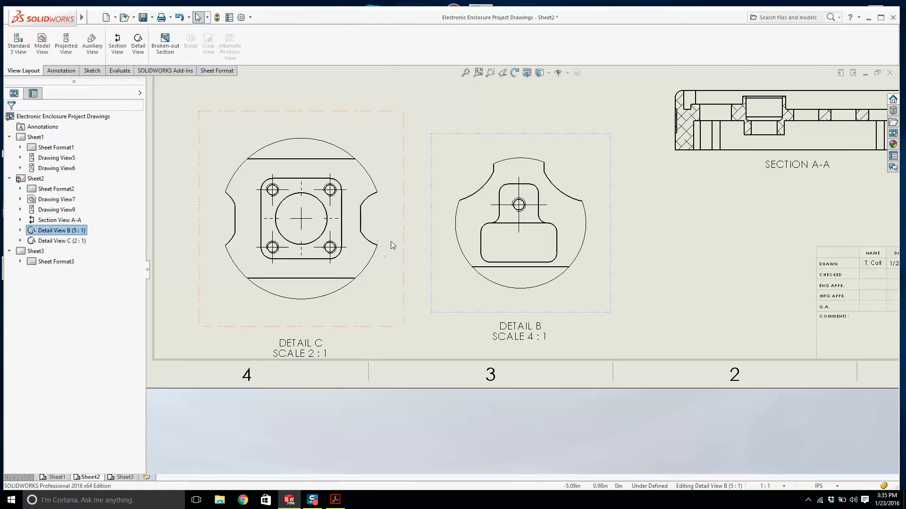
Move both detail view labels closer beneath their circles and shift the tab-shaped pocket's detail slightly up and left.
left_click(403, 235)
key("f")
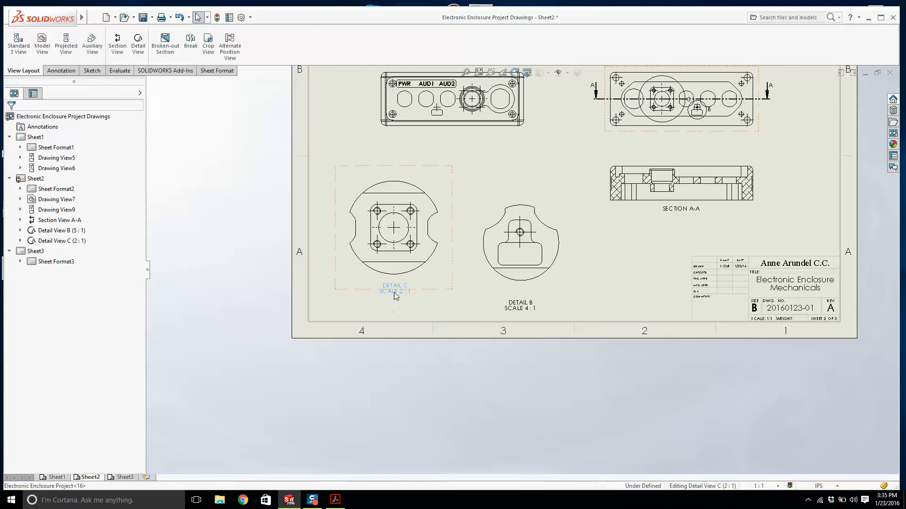
left_click_drag(571, 277, 567, 258)
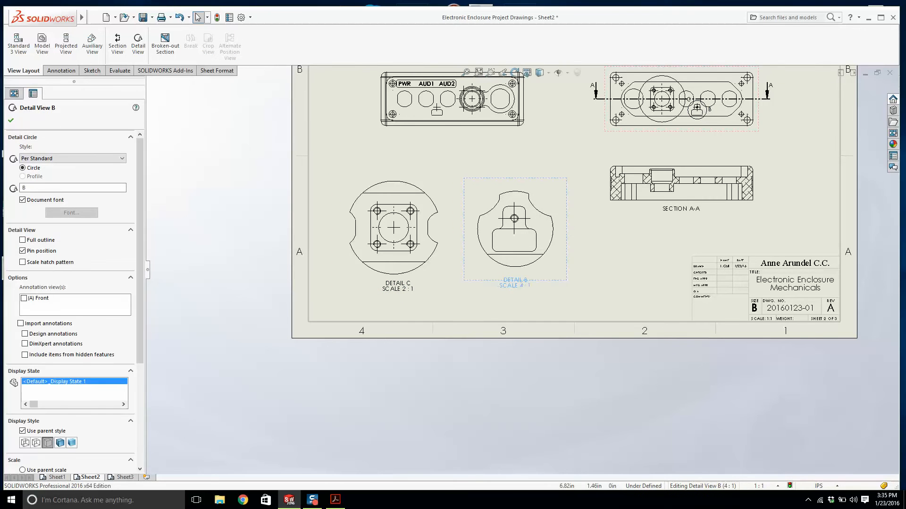
key("Escape")
scroll(539, 257, "up", 4)
scroll(643, 161, "down", 4)
scroll(521, 270, "up", 3)
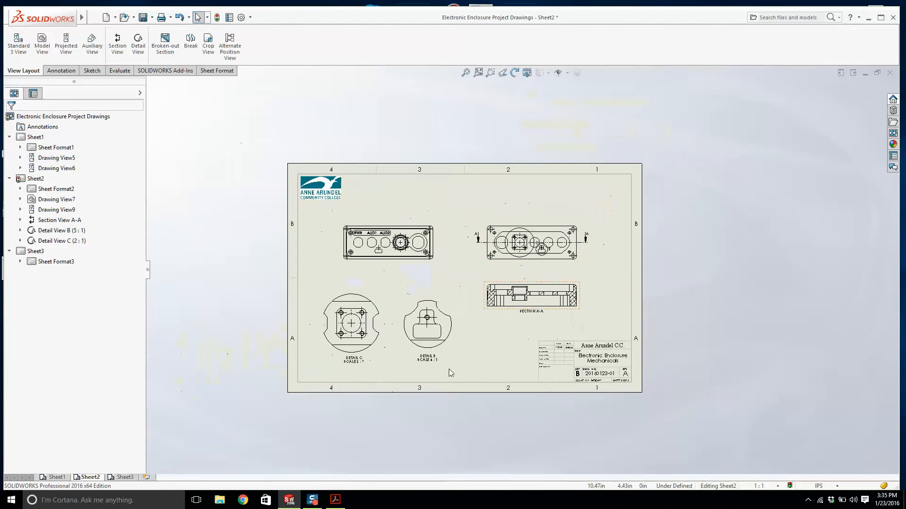
Switch to the reference PDF in Acrobat Reader, examine the view layout on page 2, and return to the SOLIDWORKS drawing.
left_click(342, 500)
scroll(535, 283, "up", 1)
scroll(513, 341, "down", 1)
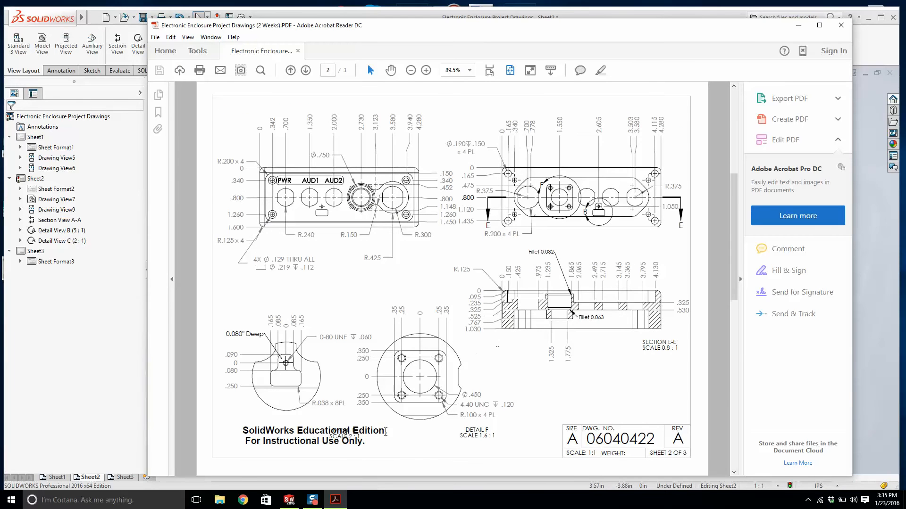
left_click(289, 500)
scroll(448, 261, "down", 2)
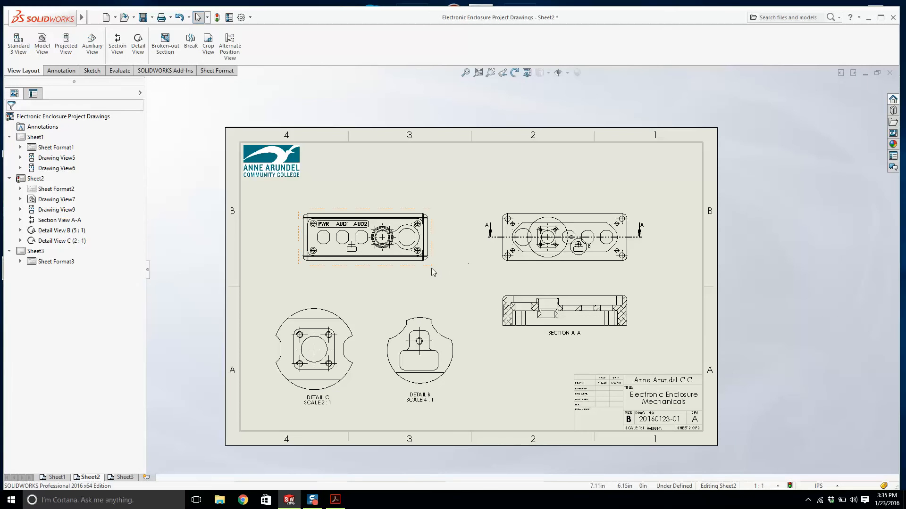
Give the open-face view, the parent of section A-A, a user-defined custom scale of 1.25:1.
left_click(431, 268)
left_click(198, 257)
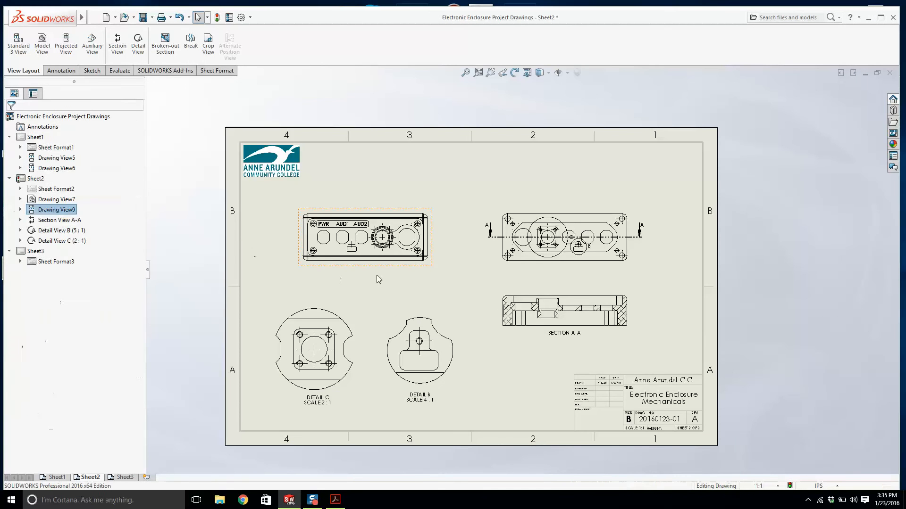
left_click(544, 261)
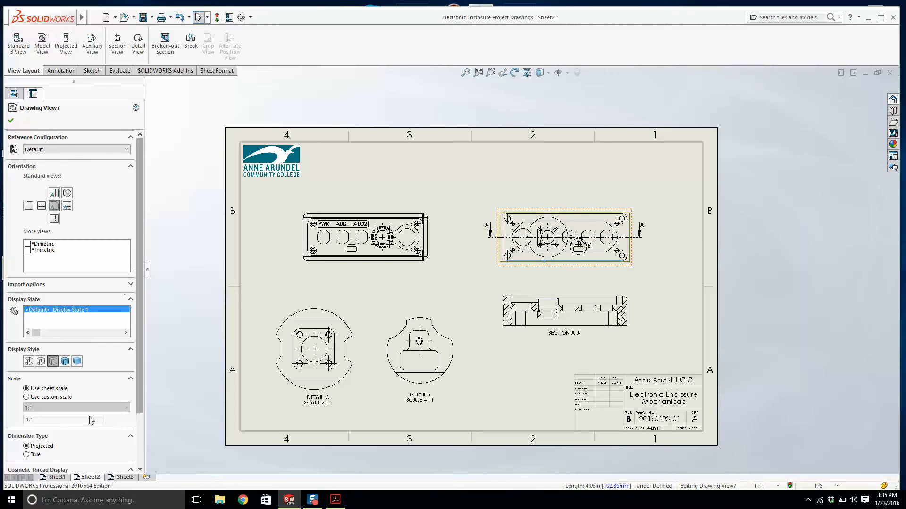
left_click(62, 400)
left_click(64, 408)
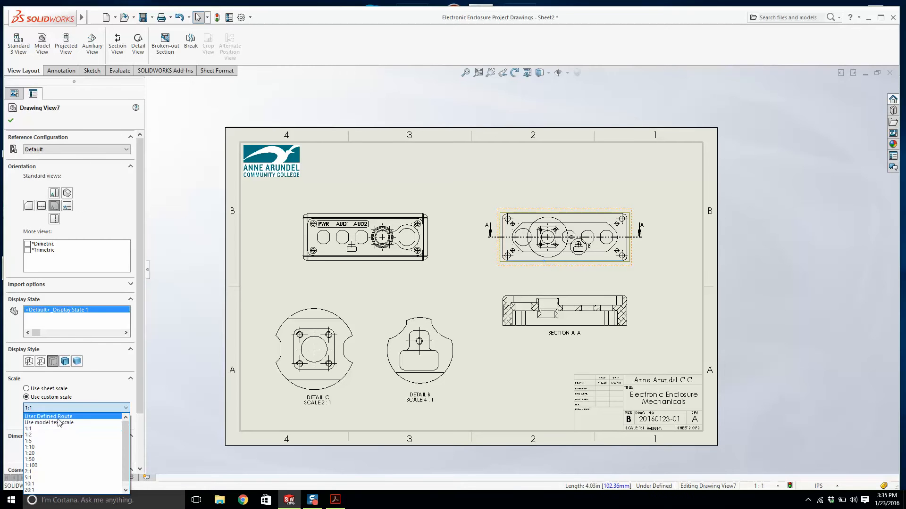
left_click(58, 423)
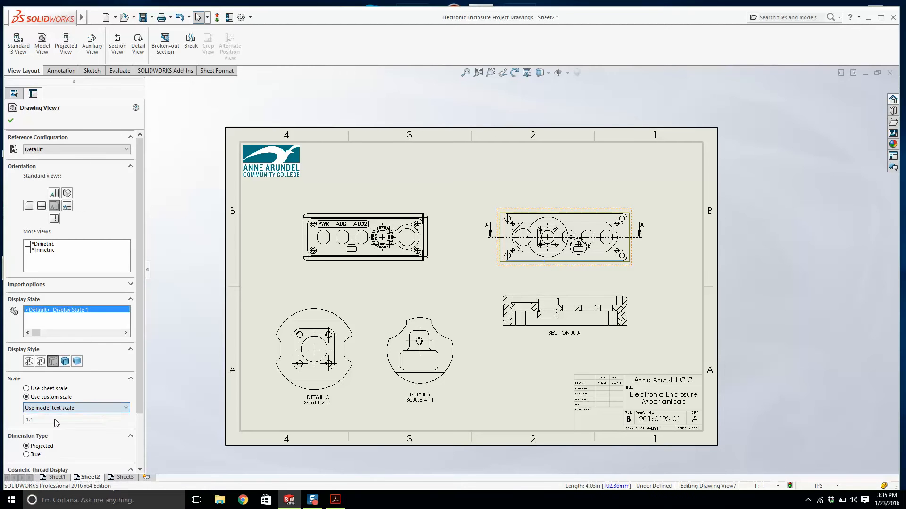
left_click(552, 273)
left_click(78, 407)
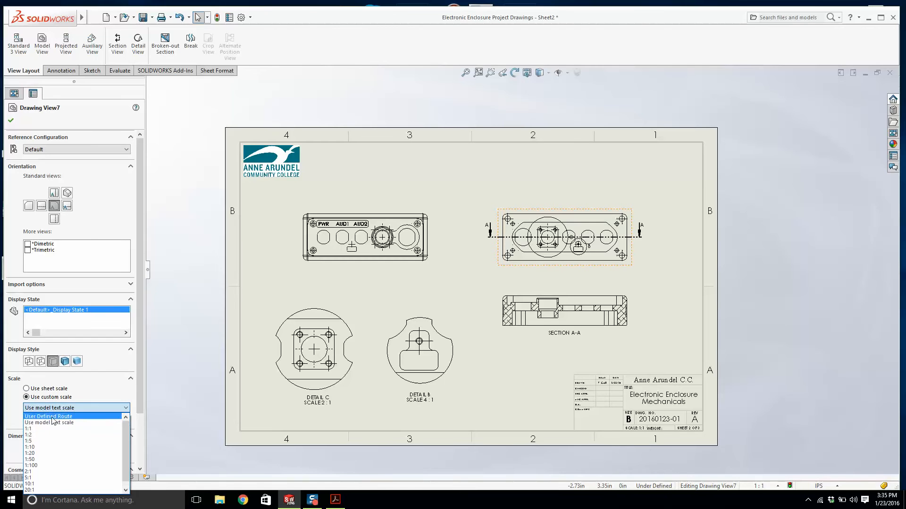
left_click(33, 415)
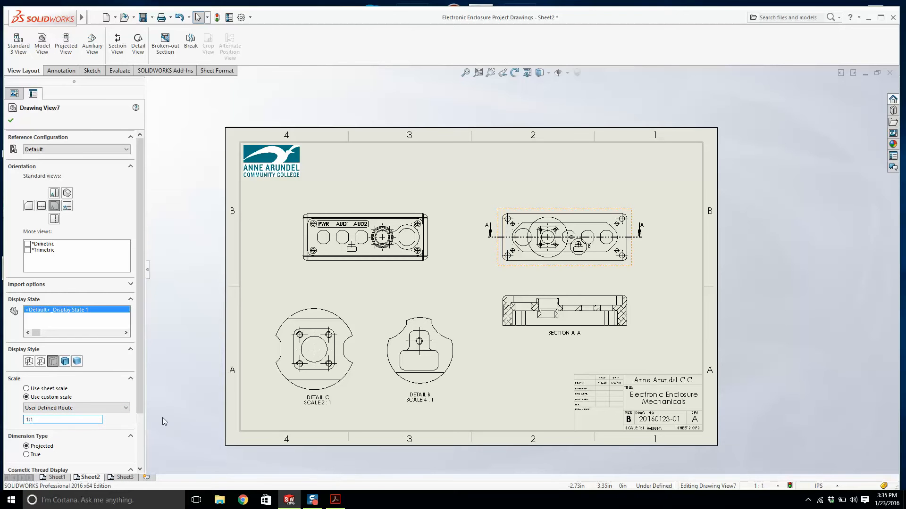
type(".25")
key("Return")
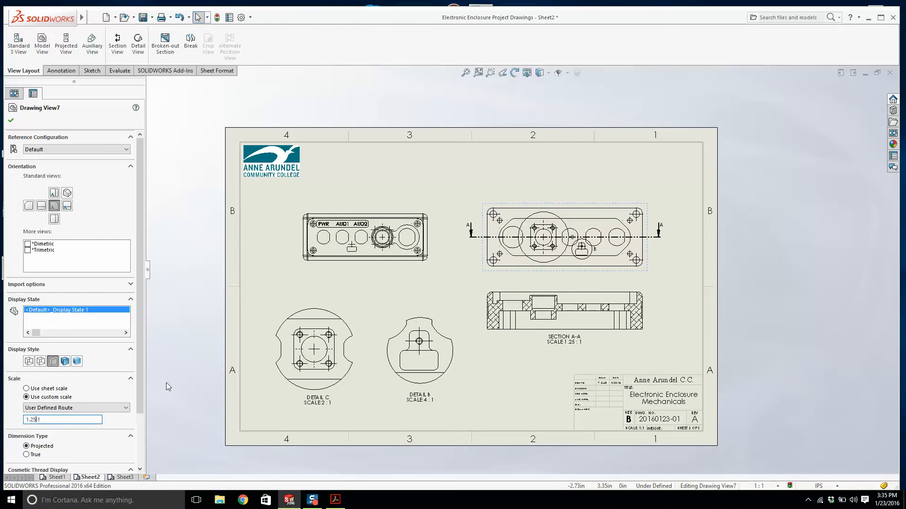
Set the labelled PWR/AUD1/AUD2 face view to a user-defined custom scale of 1.25:1.
left_click(346, 265)
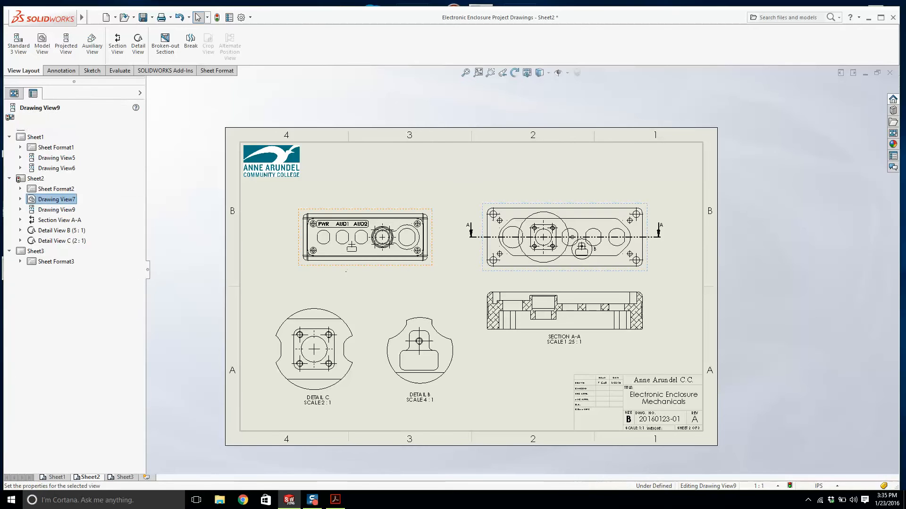
left_click(57, 314)
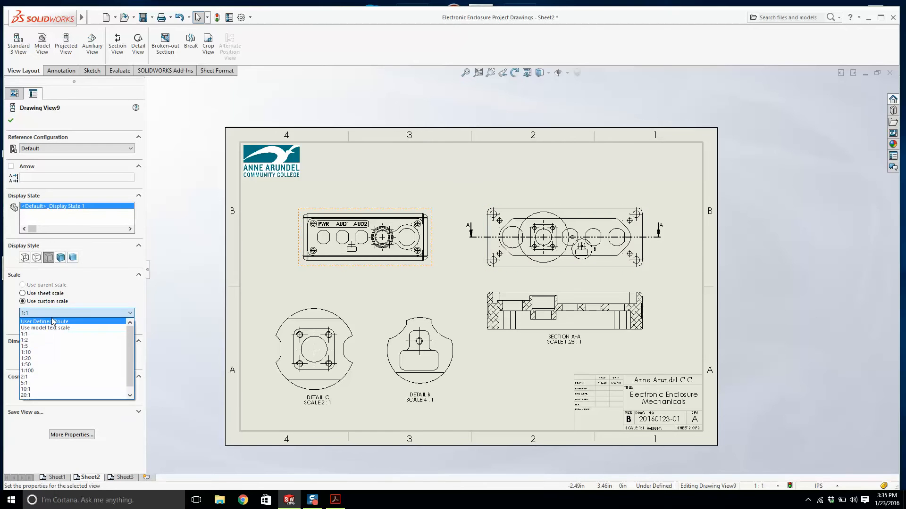
left_click(24, 330)
left_click(43, 314)
left_click(28, 329)
left_click(27, 326)
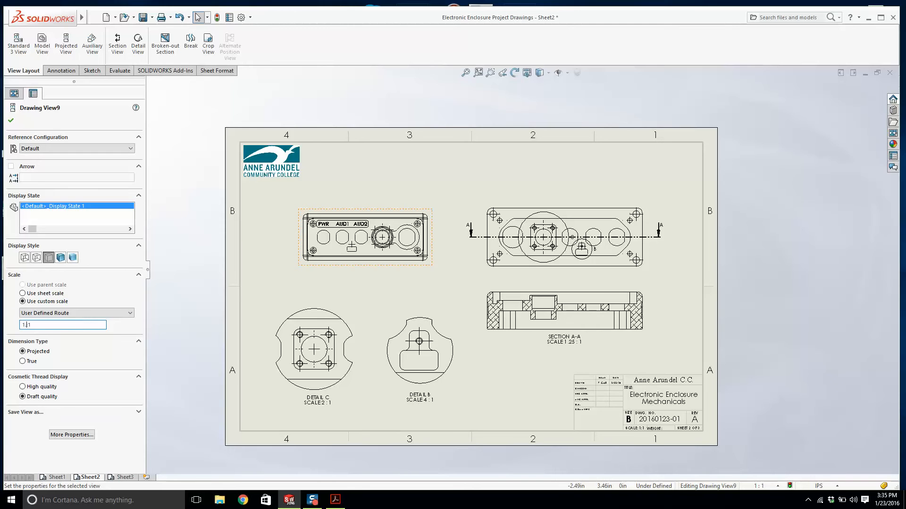
key("Return")
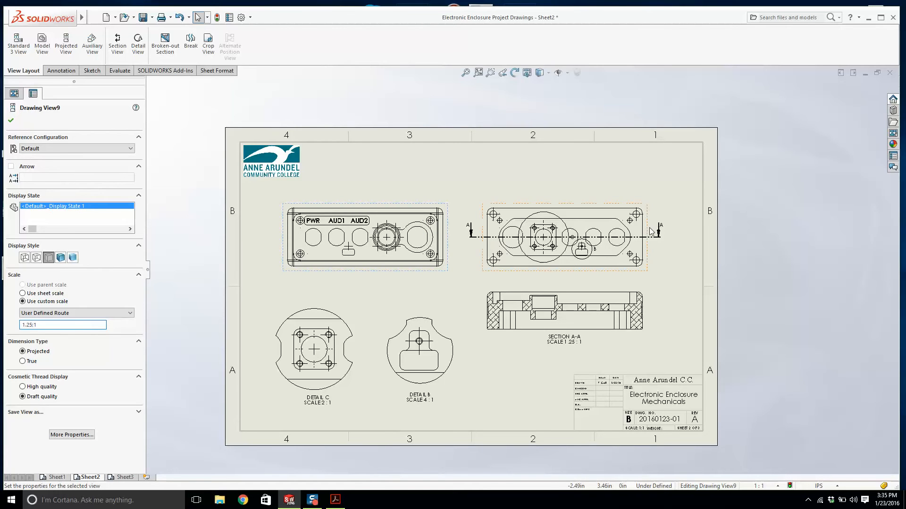
Shift the open-face view slightly right and compare the layout with the reference PDF in Acrobat Reader.
left_click(555, 277)
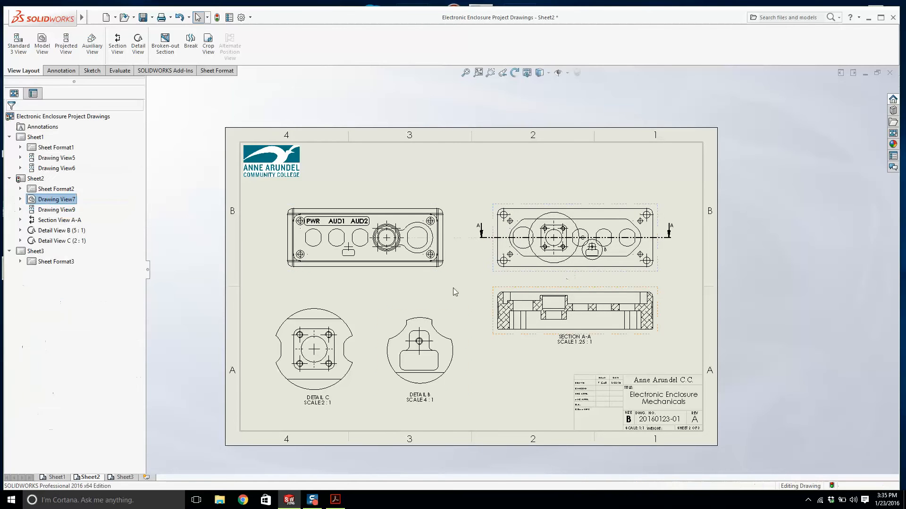
left_click(335, 500)
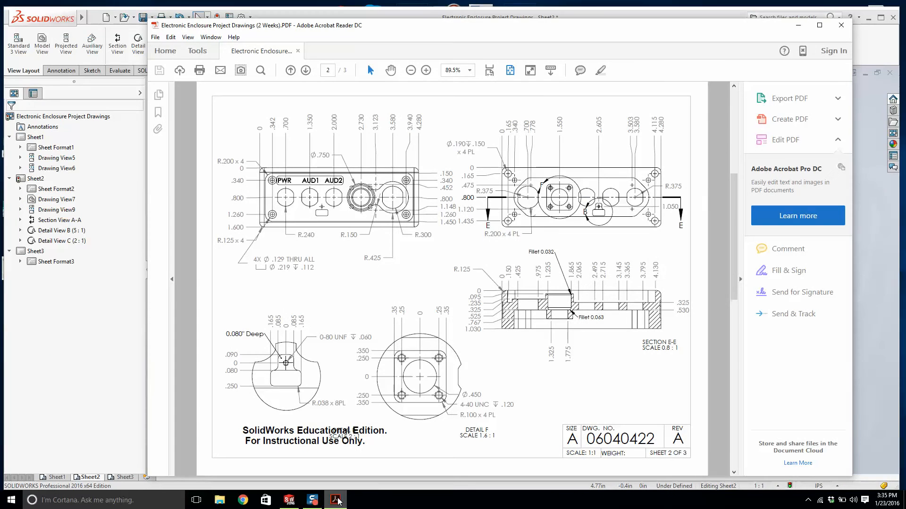
left_click(336, 500)
Move section view A-A down to widen the gap beneath the open-face view.
scroll(568, 360, "up", 2)
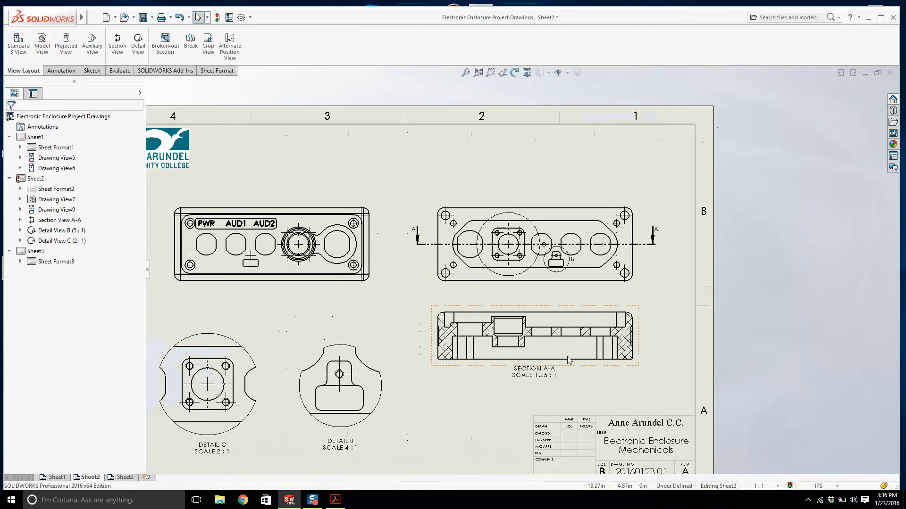
left_click_drag(585, 368, 582, 382)
scroll(522, 269, "up", 2)
left_click(434, 259)
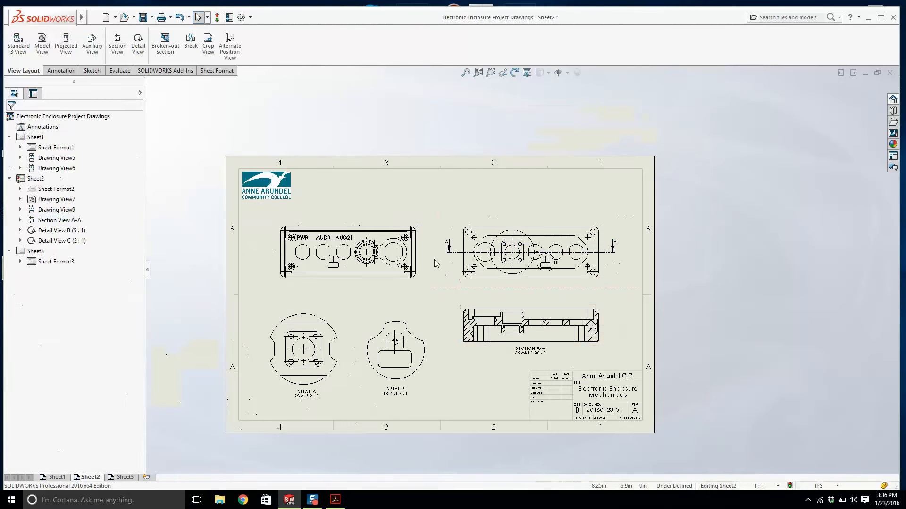
Nudge the labelled face view slightly right and move the open-face view up, away from section A-A.
mouse_move(384, 282)
left_mouse_down()
mouse_move(398, 281)
mouse_move(372, 282)
left_mouse_up()
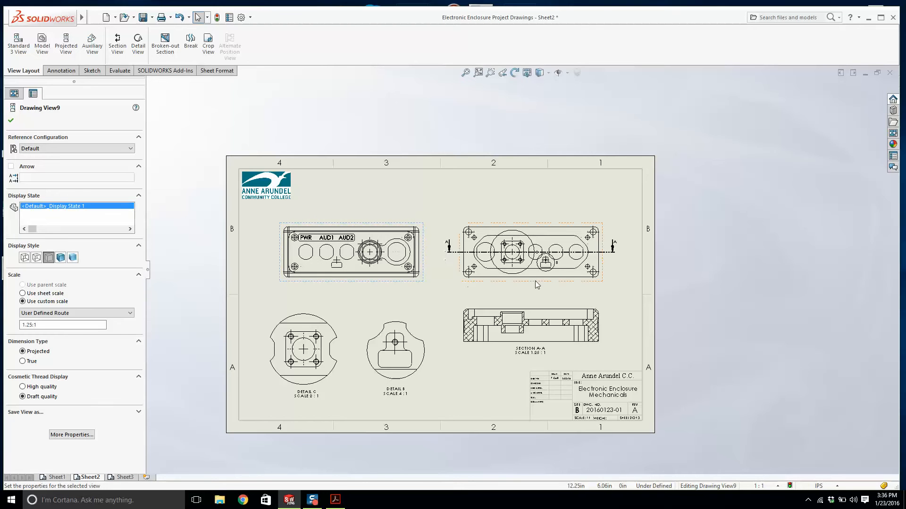
left_click_drag(536, 281, 537, 270)
left_click(537, 222)
scroll(537, 222, "down", 2)
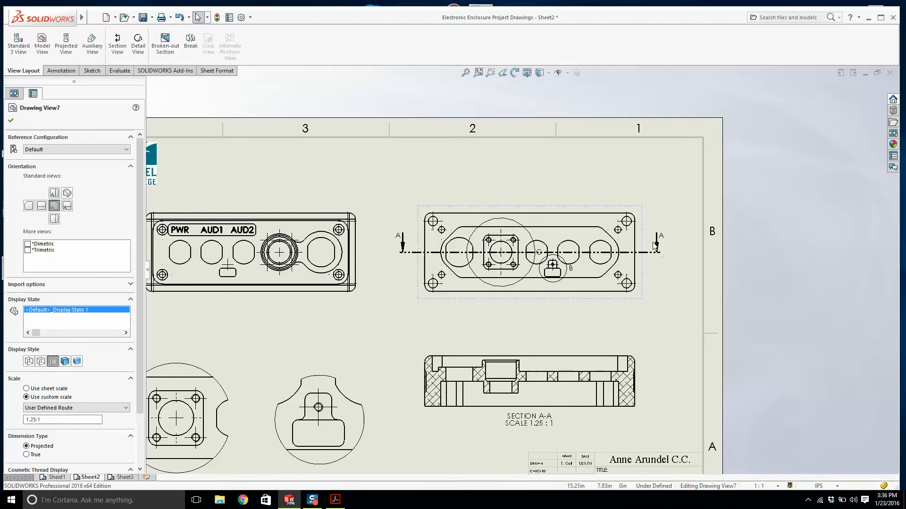
left_click(10, 121)
scroll(471, 174, "up", 1)
scroll(472, 175, "up", 1)
scroll(429, 263, "down", 1)
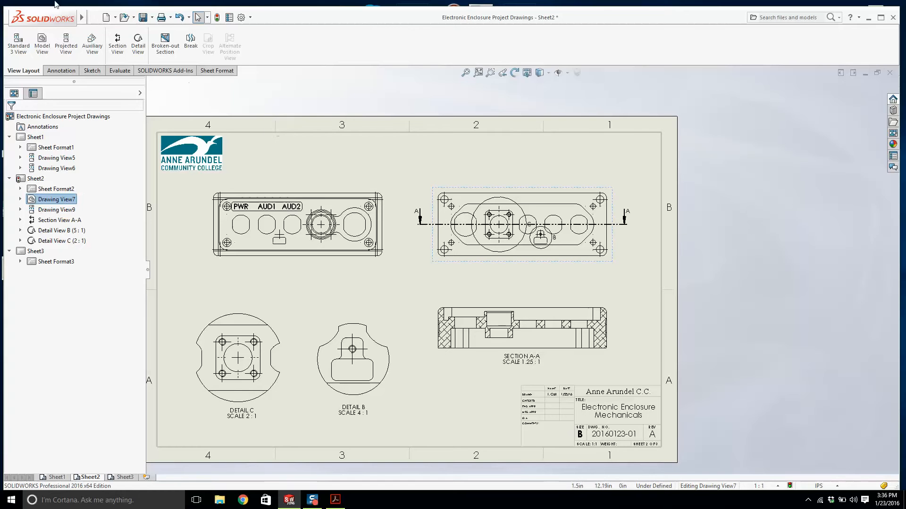
Change the document's overall drafting standard to ANSI.
mouse_move(62, 17)
left_click(169, 17)
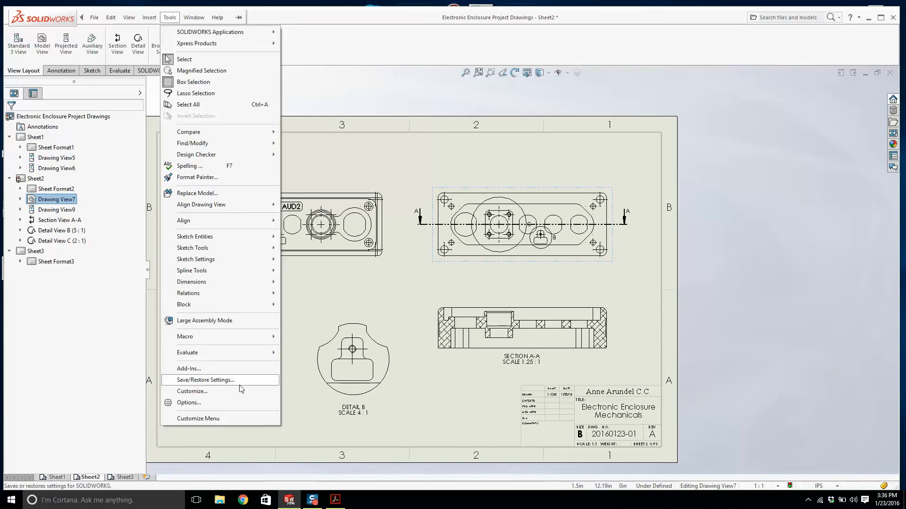
left_click(233, 404)
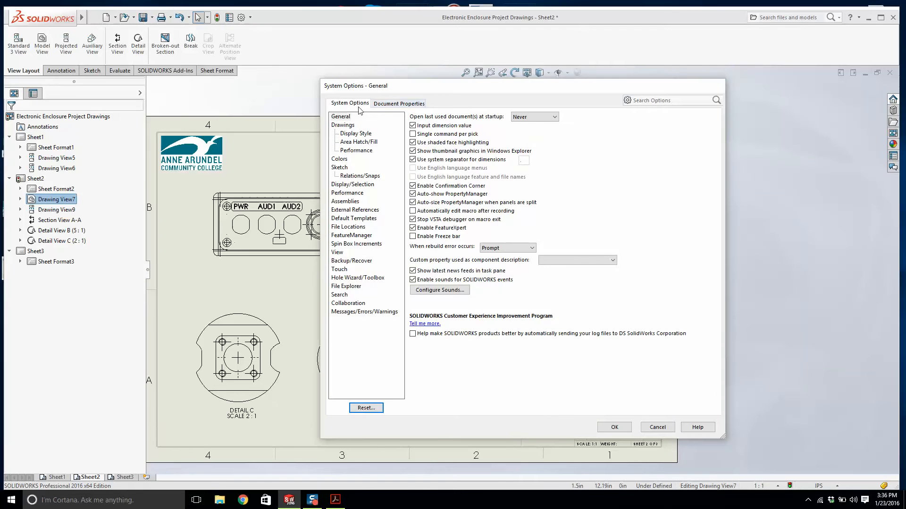
left_click(384, 104)
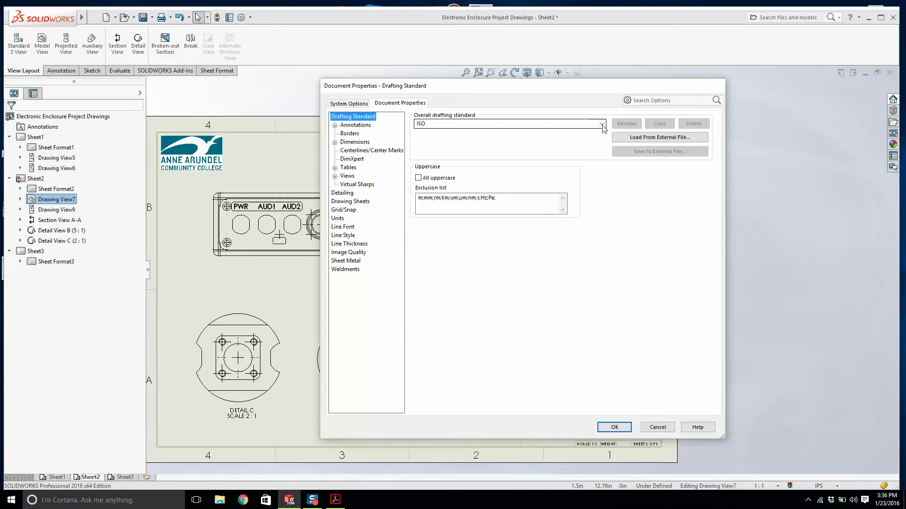
left_click(563, 124)
left_click(514, 132)
left_click(609, 427)
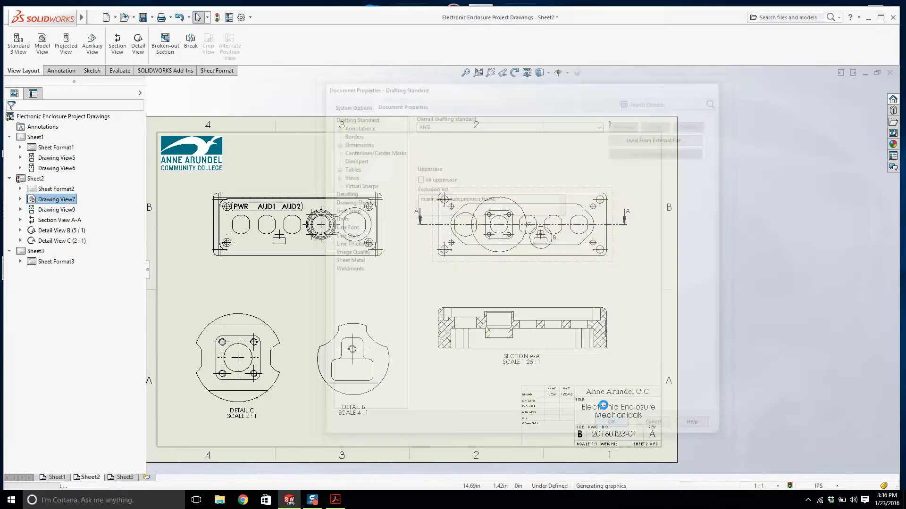
scroll(624, 298, "up", 1)
scroll(505, 348, "down", 1)
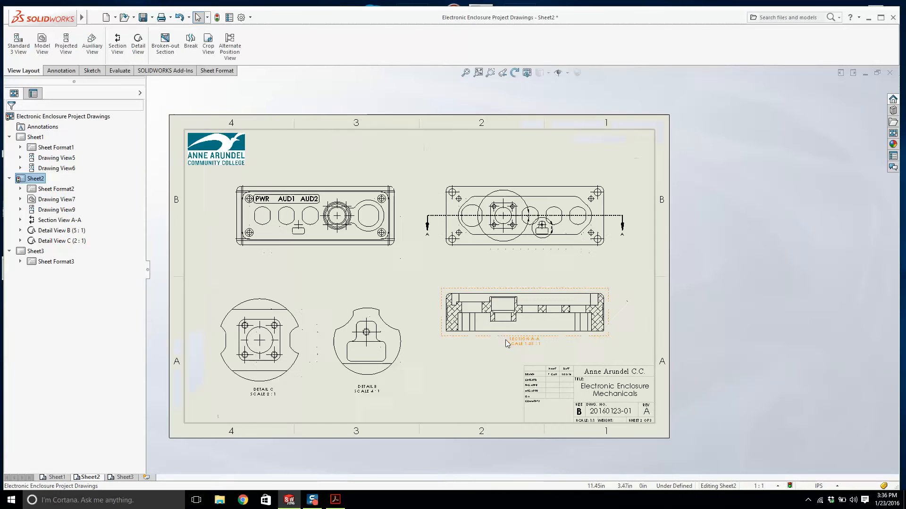
Bring up the annotation commands for working on the Sheet2 views.
scroll(401, 256, "up", 1)
scroll(404, 259, "down", 2)
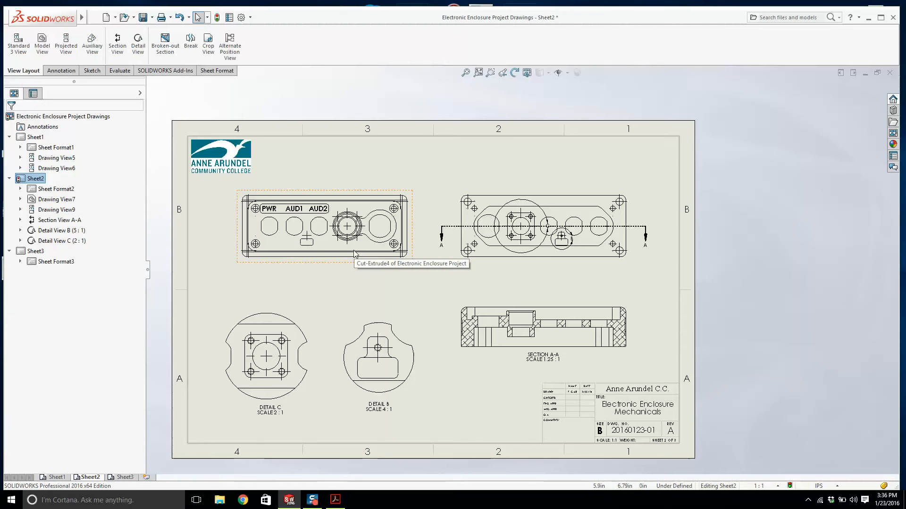
scroll(354, 254, "down", 1)
scroll(519, 208, "up", 1)
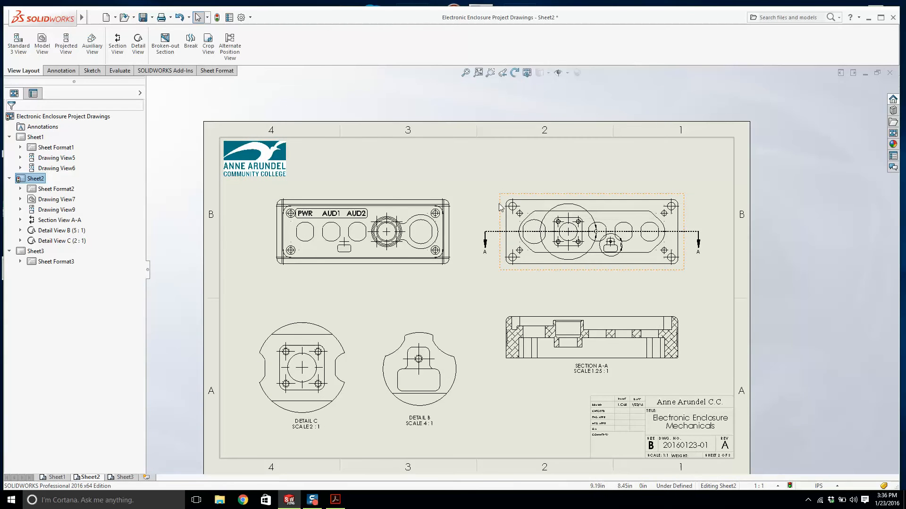
scroll(486, 211, "down", 1)
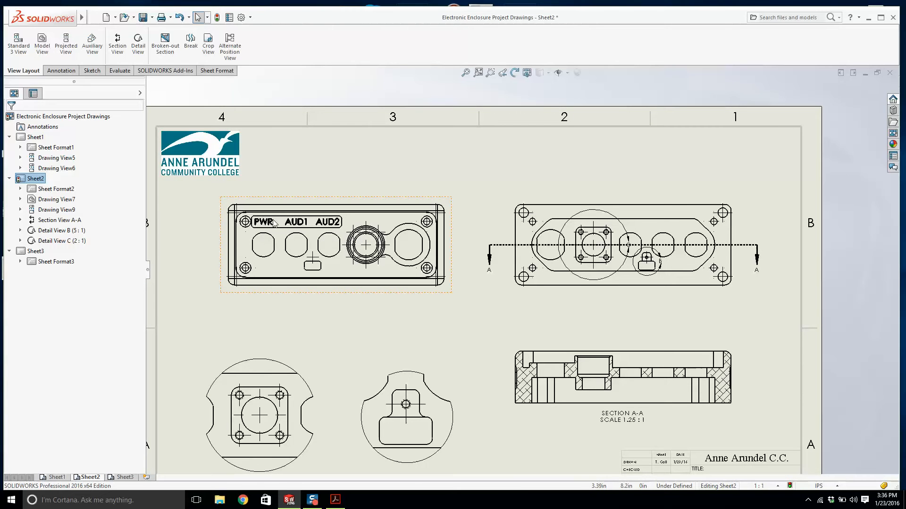
left_click(60, 70)
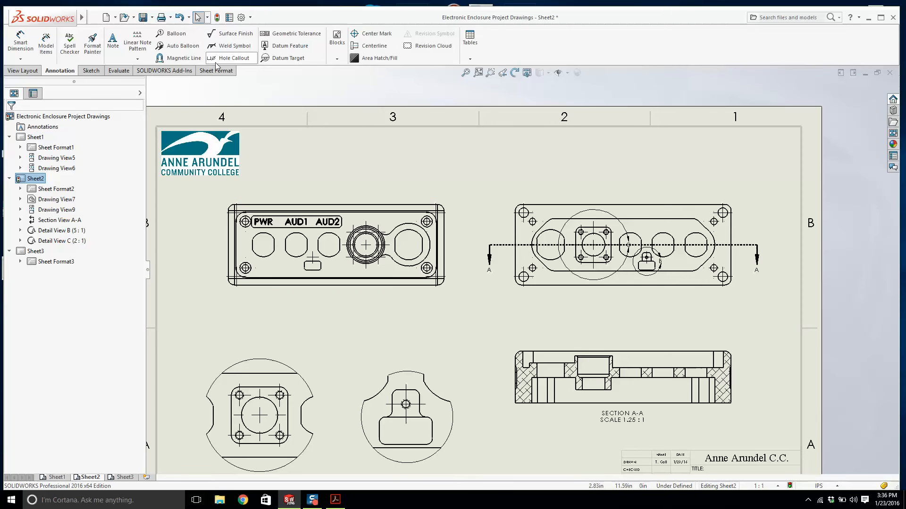
Examine the projected, section and detail views on Sheet2 and look over the title block on Sheet3.
left_click(23, 70)
scroll(522, 267, "up", 2)
scroll(605, 328, "down", 1)
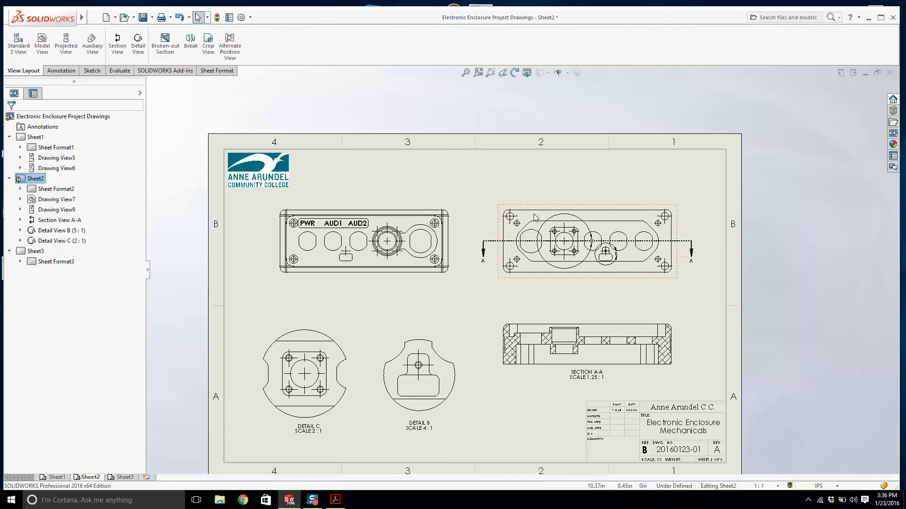
scroll(464, 231, "up", 1)
scroll(535, 277, "down", 2)
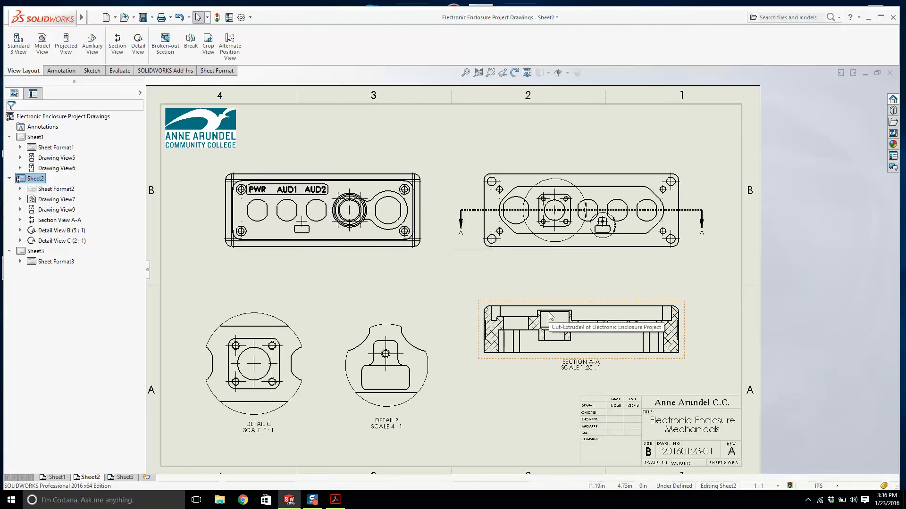
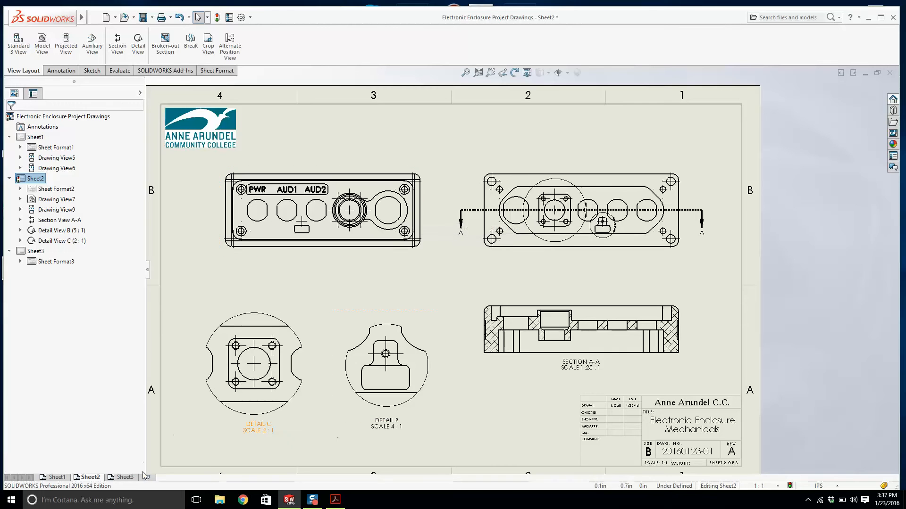
left_click(124, 478)
scroll(486, 298, "up", 10)
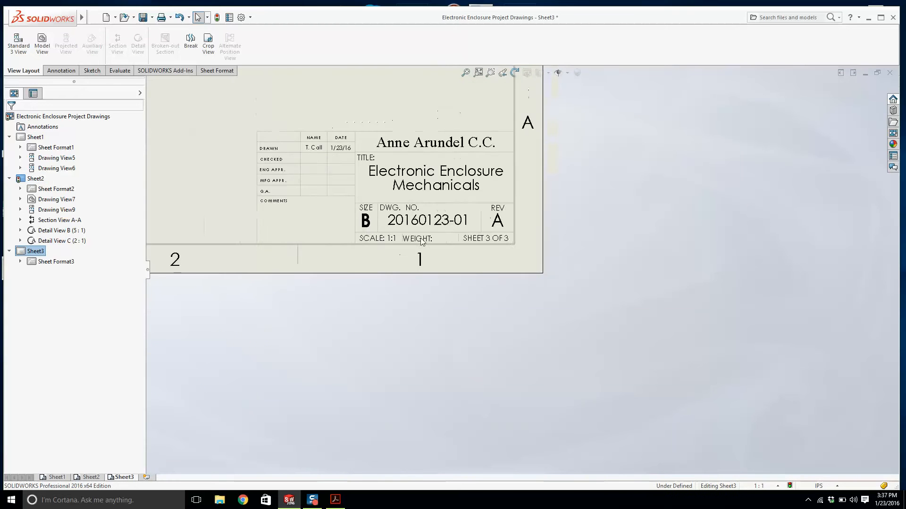
left_click(91, 478)
scroll(366, 206, "down", 1)
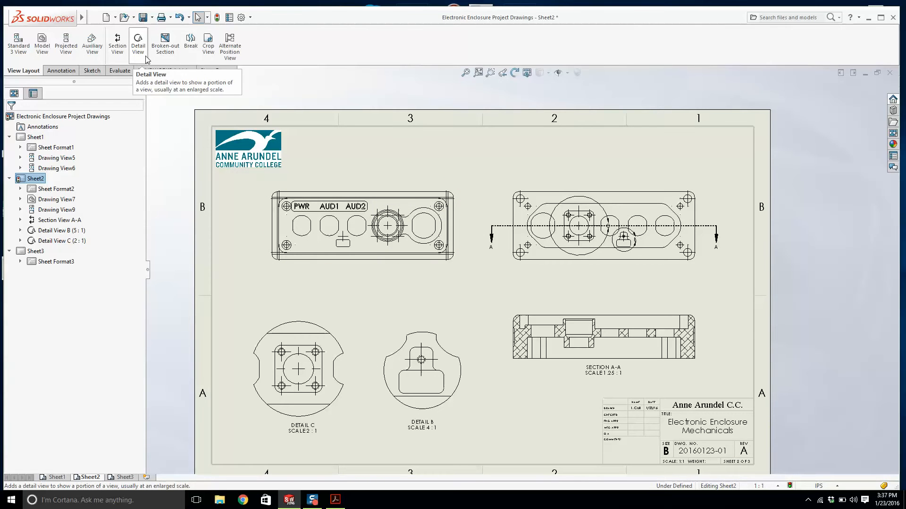
left_click(94, 18)
left_click(283, 102)
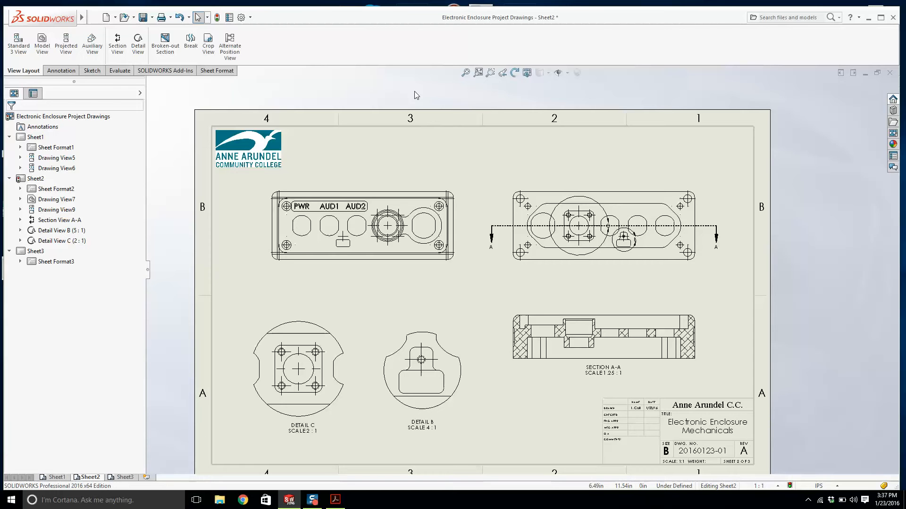
scroll(443, 134, "up", 4)
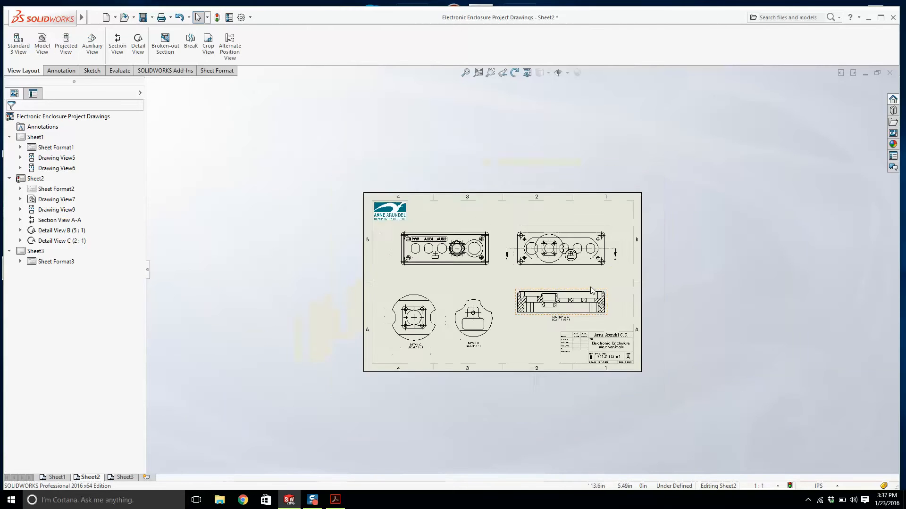
scroll(600, 297, "down", 3)
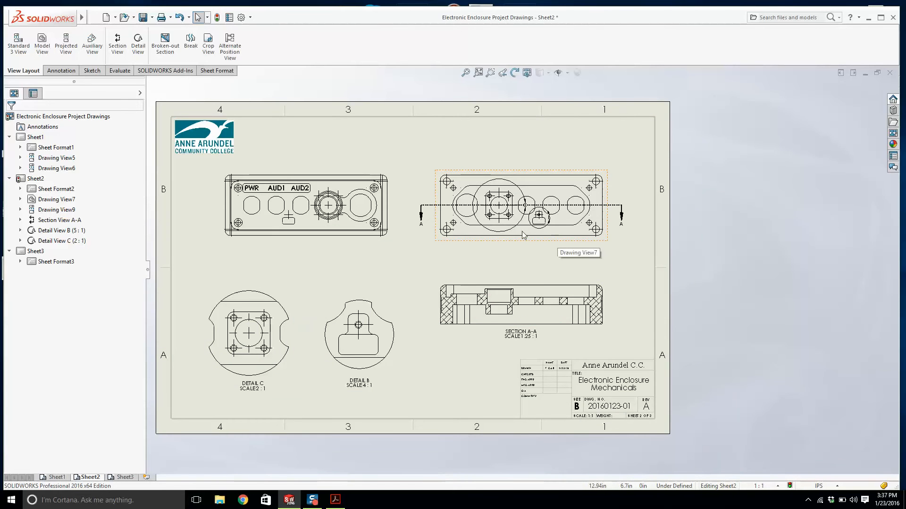
scroll(448, 235, "down", 1)
scroll(449, 232, "up", 1)
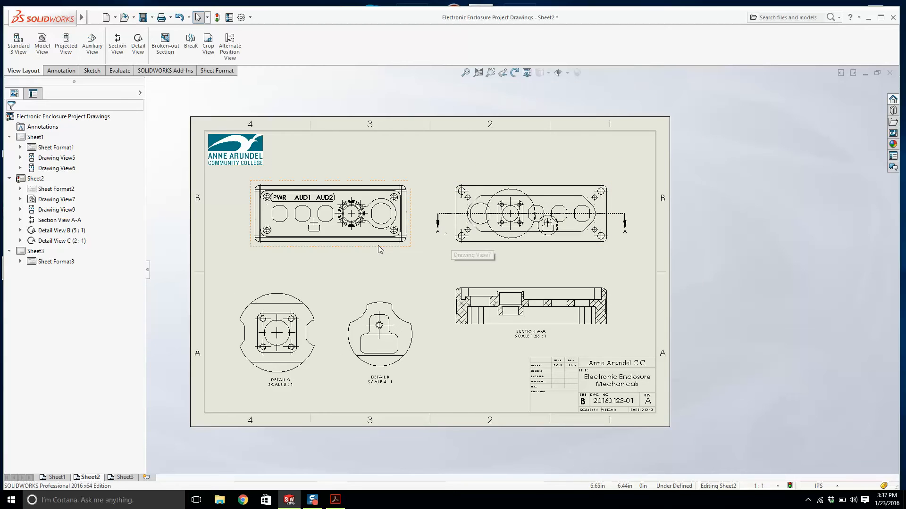
left_click(74, 73)
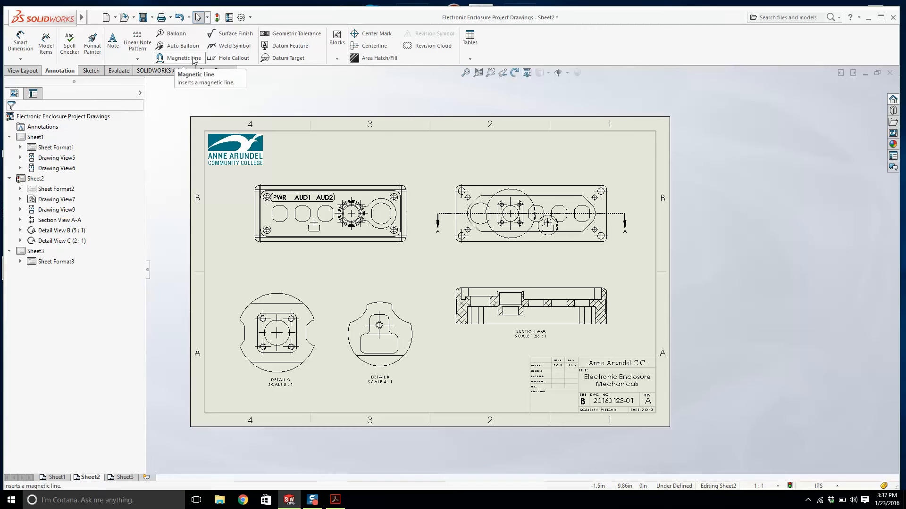
left_click(231, 58)
scroll(291, 200, "down", 8)
scroll(291, 200, "down", 3)
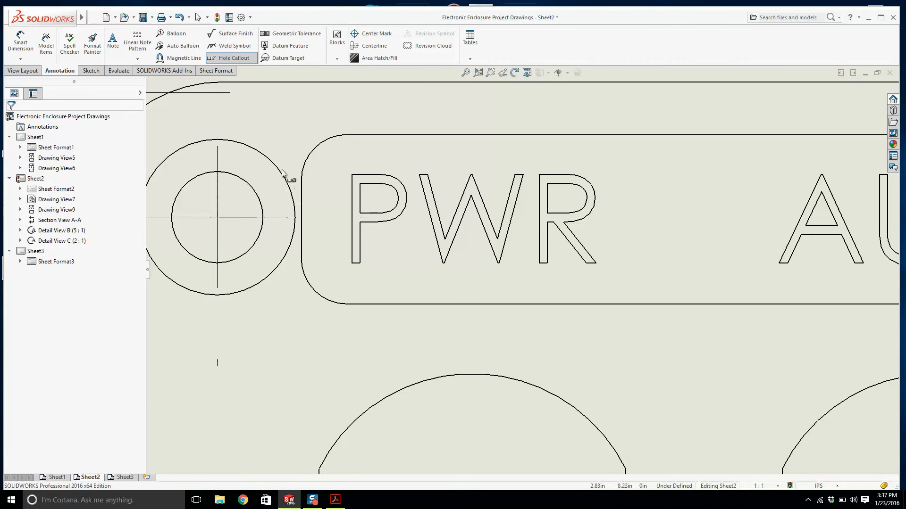
scroll(355, 150, "up", 10)
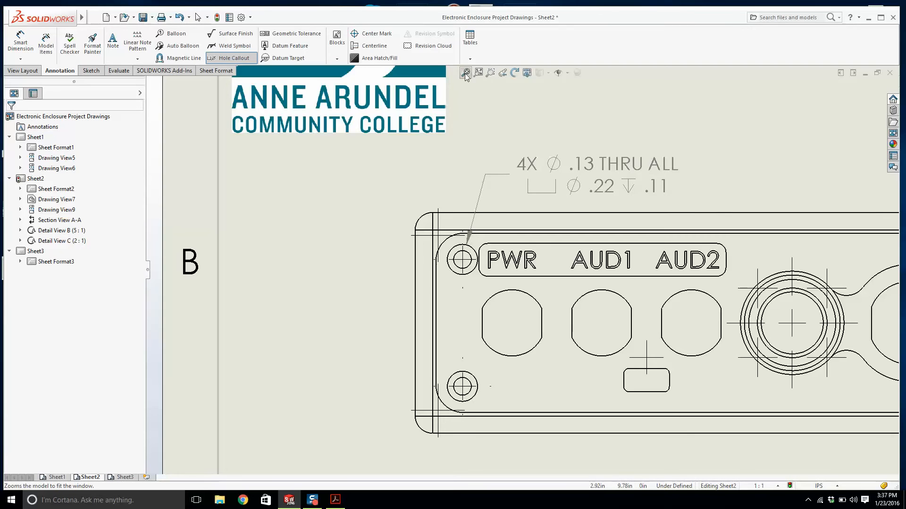
left_click(502, 73)
scroll(440, 90, "up", 2)
key("Escape")
Add a hole callout to the lower-left counterbored hole in the PWR/AUD-labelled view, placing its text below the view.
left_click(231, 58)
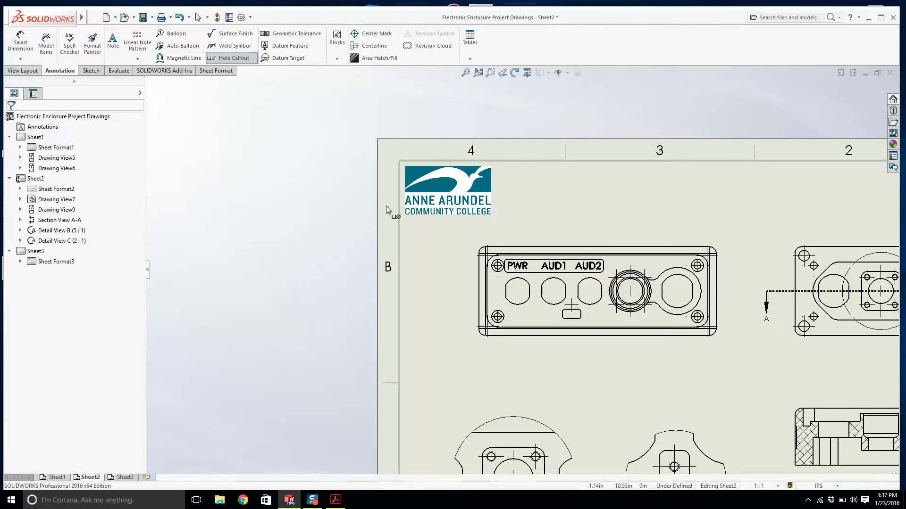
scroll(521, 305, "down", 3)
scroll(516, 336, "down", 2)
left_click(481, 335)
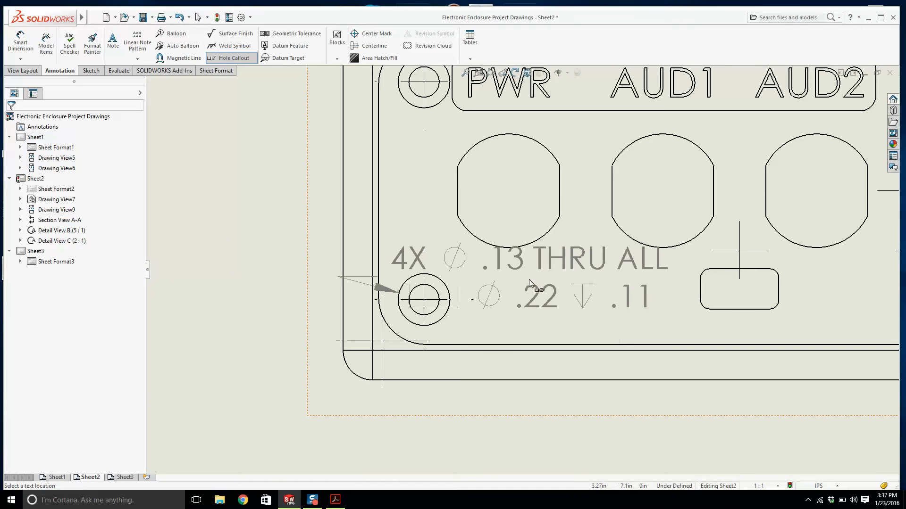
scroll(528, 323, "up", 2)
left_click(573, 371)
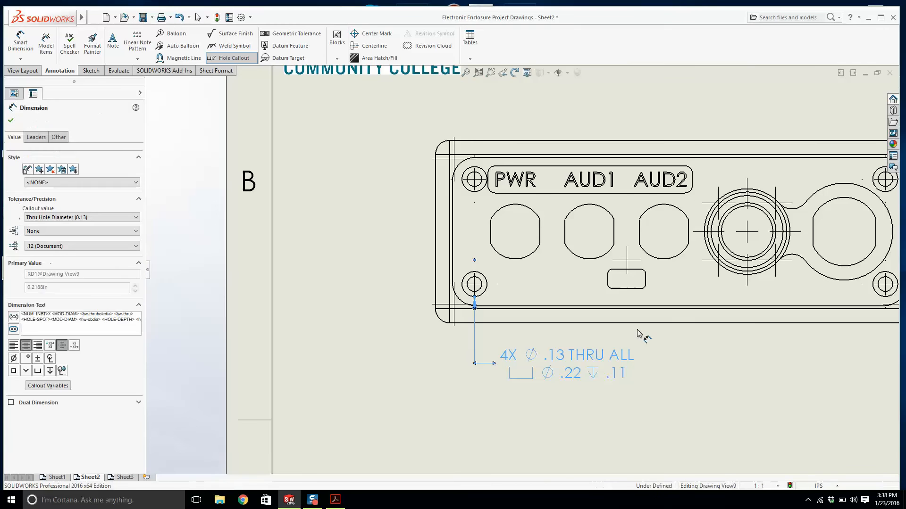
Add a hole callout to the large lower-left corner hole in the view cut by section line A-A, placing its text below the view.
scroll(684, 340, "up", 2)
scroll(728, 330, "down", 3)
scroll(633, 279, "up", 4)
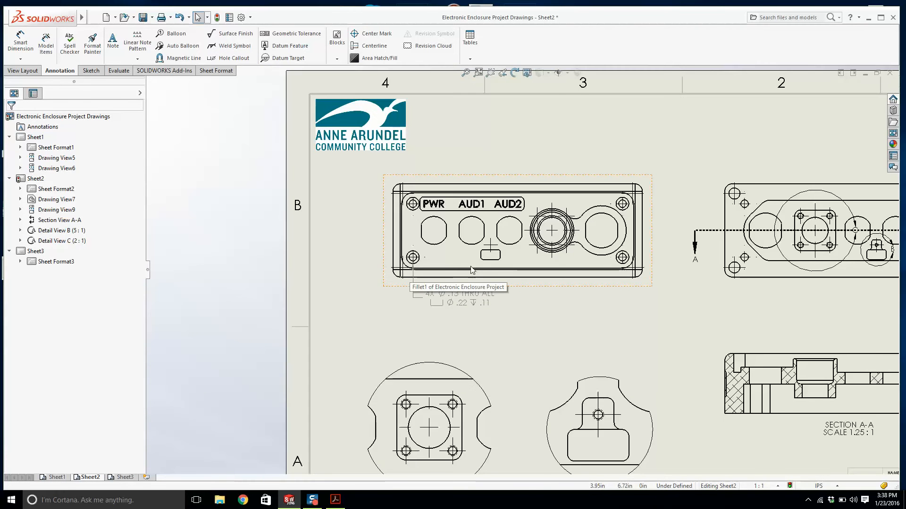
scroll(573, 229, "down", 1)
scroll(574, 232, "up", 3)
scroll(522, 325, "down", 5)
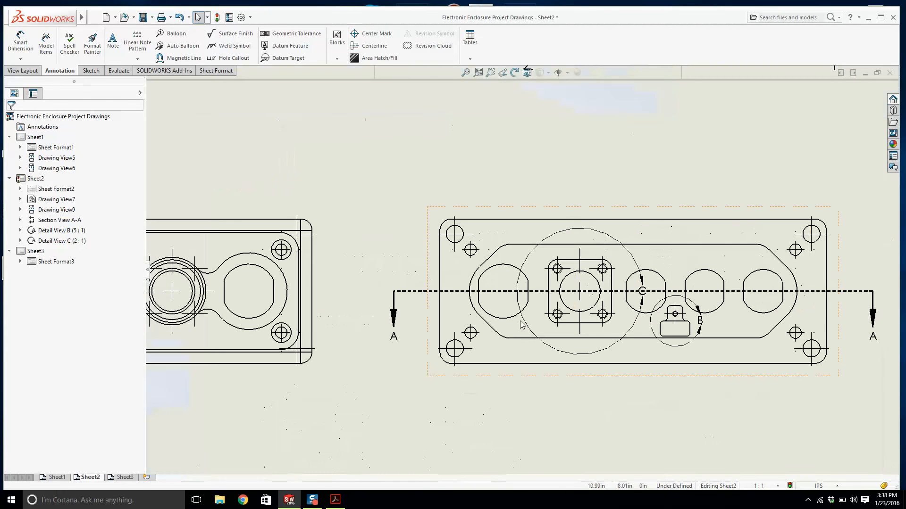
scroll(465, 368, "down", 2)
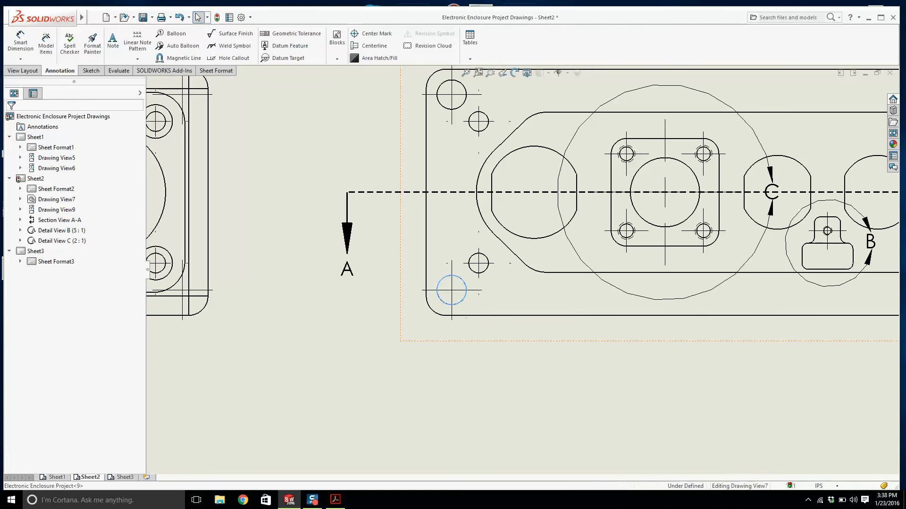
left_click(461, 301)
left_click(228, 58)
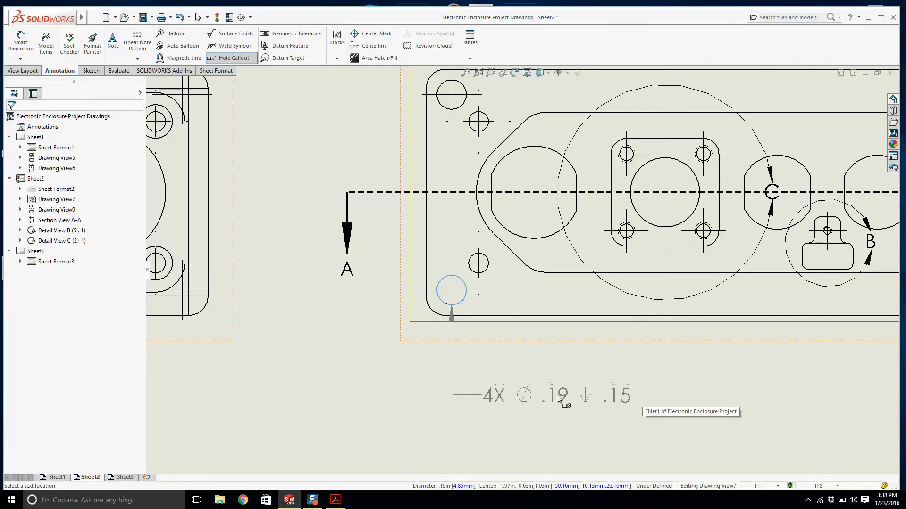
left_click(558, 399)
Add a hole callout to the smaller hole beside the lower-left corner hole in the same view, placing its text above the corner-hole callout.
left_click(486, 270)
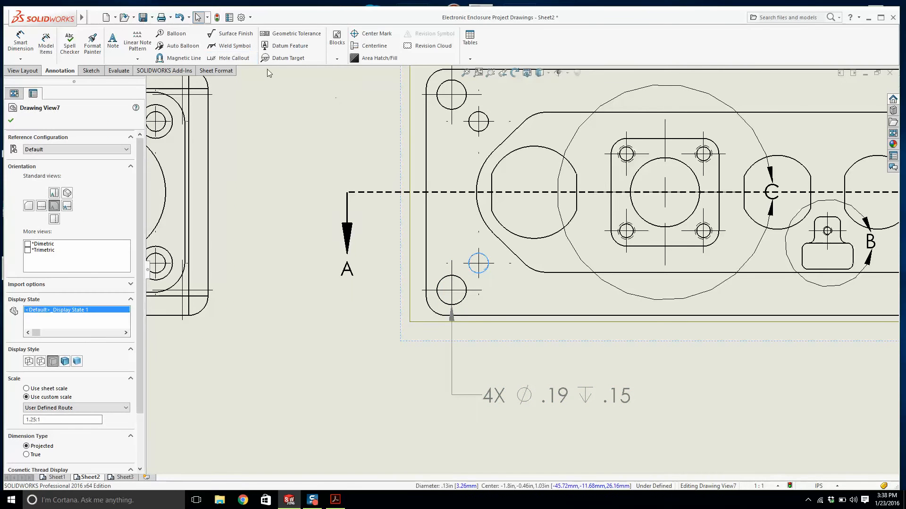
left_click(228, 58)
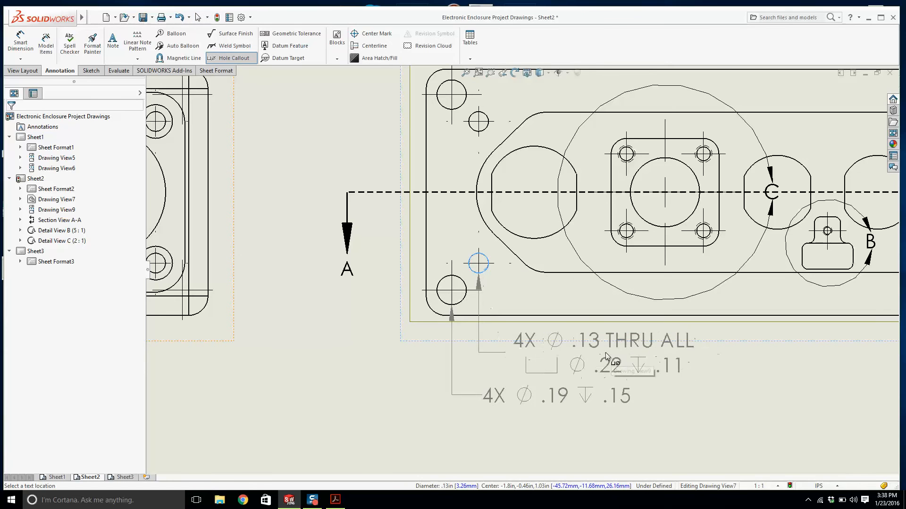
left_click(602, 358)
scroll(602, 404, "up", 2)
scroll(602, 404, "down", 3)
key("Escape")
Move the two lower-left hole callouts down and space them apart so their texts no longer crowd each other.
left_click_drag(507, 309, 507, 344)
left_click_drag(514, 279, 514, 306)
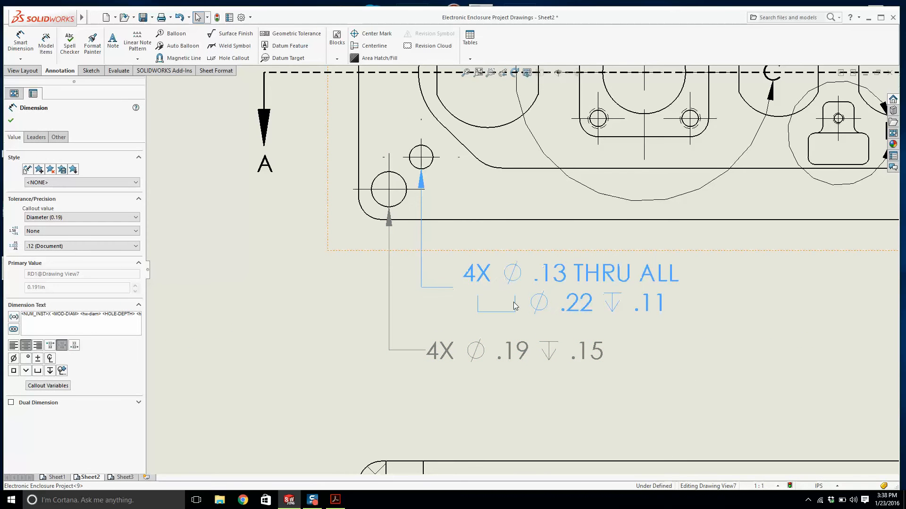
key("Escape")
Add a hole callout to the lower-right tapped hole of the square four-hole connector boss, placing its text below the view.
key("f")
scroll(701, 241, "down", 2)
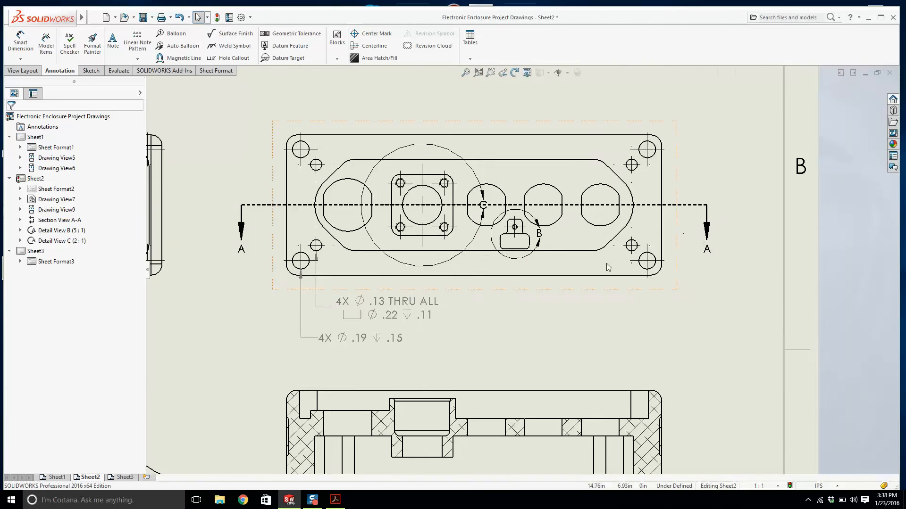
scroll(631, 257, "up", 1)
left_click(229, 58)
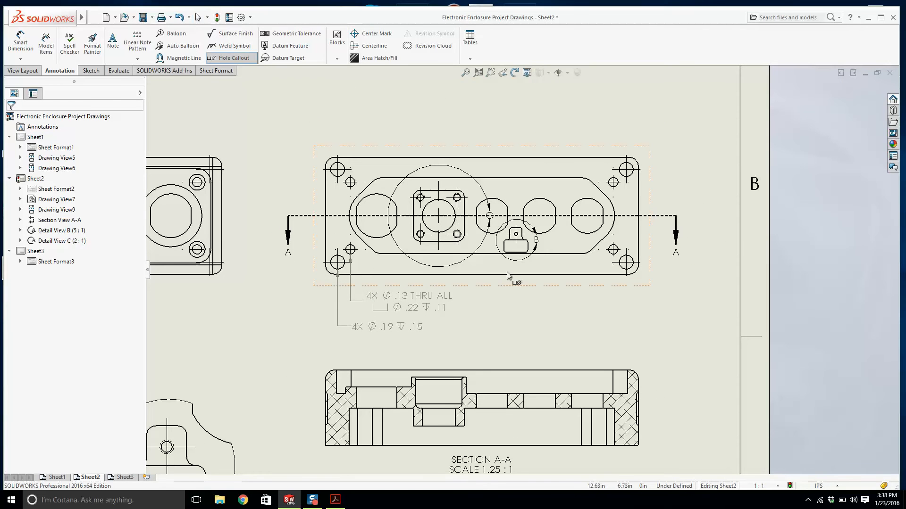
scroll(490, 267, "down", 4)
left_click(401, 179)
scroll(410, 191, "up", 4)
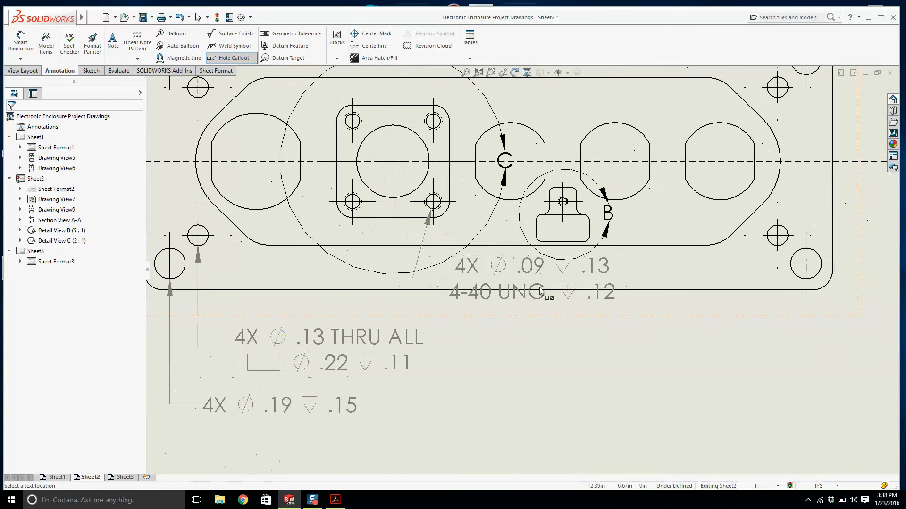
left_click(598, 386)
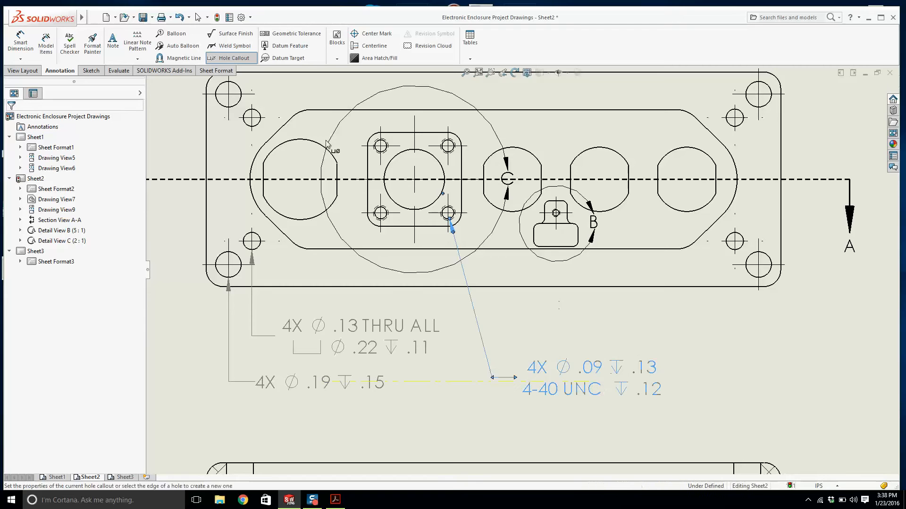
key("Escape")
Add a hole callout to the small tapped hole inside detail circle B, placing its text just above the 4-40 UNC callout.
left_click(231, 57)
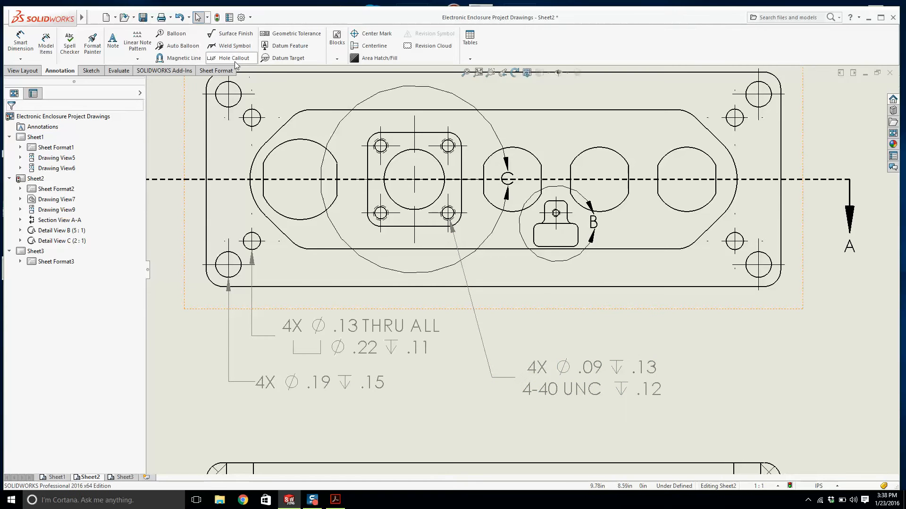
scroll(582, 257, "down", 5)
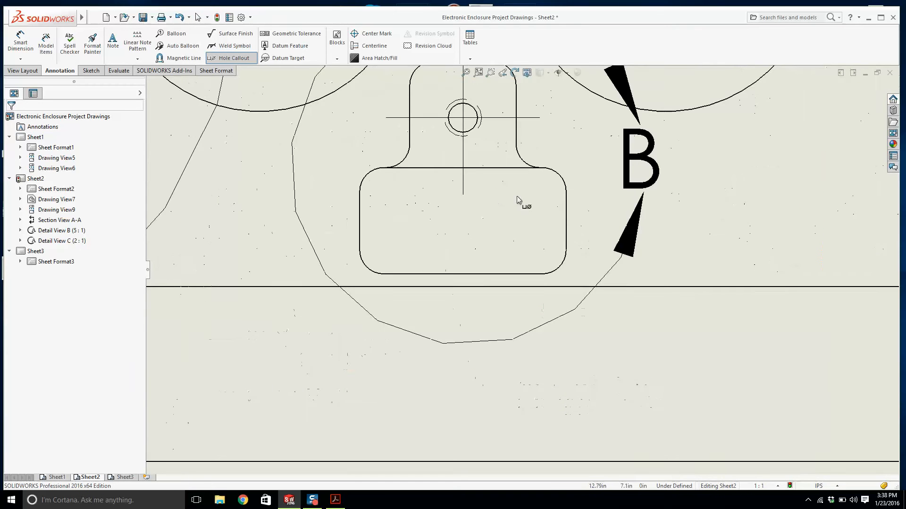
left_click(477, 134)
scroll(543, 264, "up", 3)
scroll(636, 338, "up", 3)
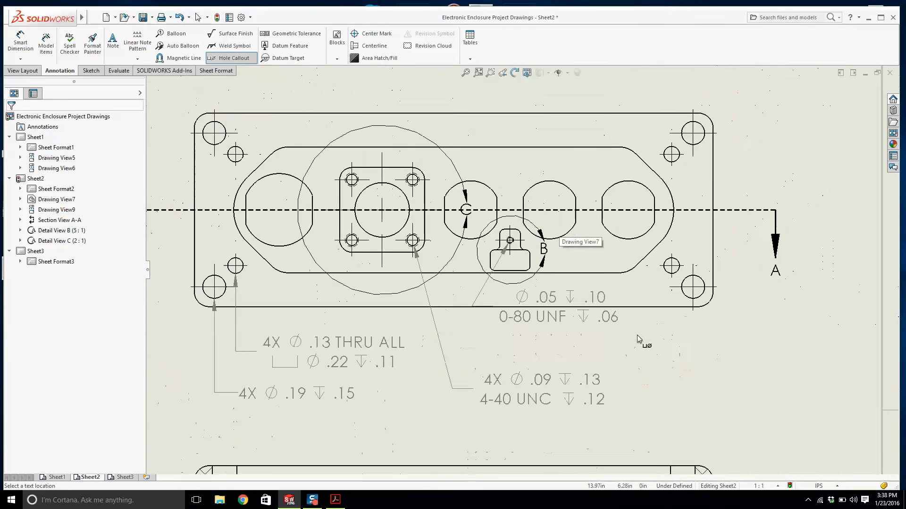
left_click(631, 367)
key("Escape")
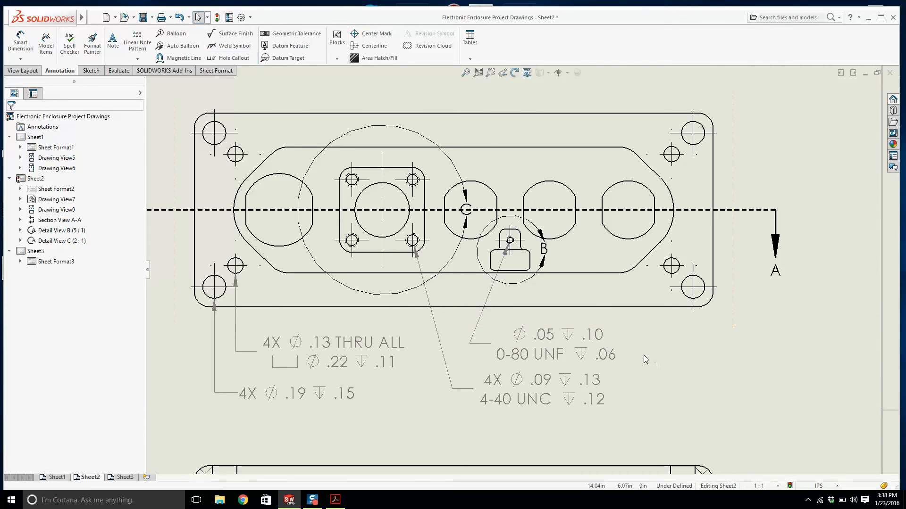
Nudge the 4-40 UNC callout slightly down, farther from the 0-80 UNF callout.
scroll(643, 356, "up", 3)
scroll(543, 315, "down", 4)
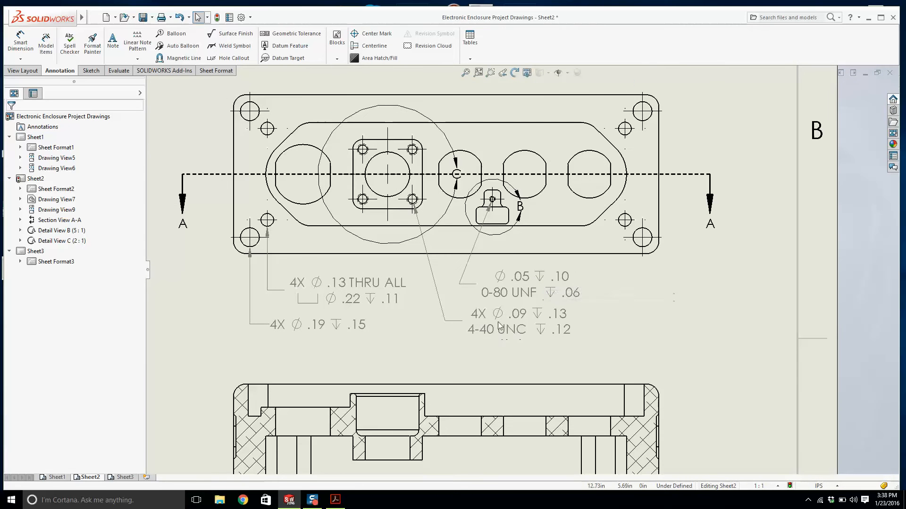
left_click_drag(522, 329, 523, 333)
left_click(536, 268)
scroll(536, 268, "down", 2)
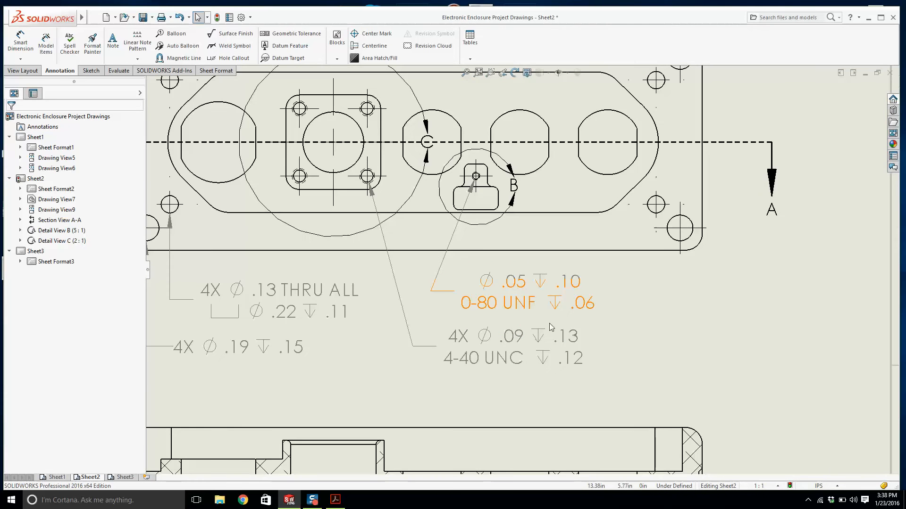
scroll(533, 304, "down", 1)
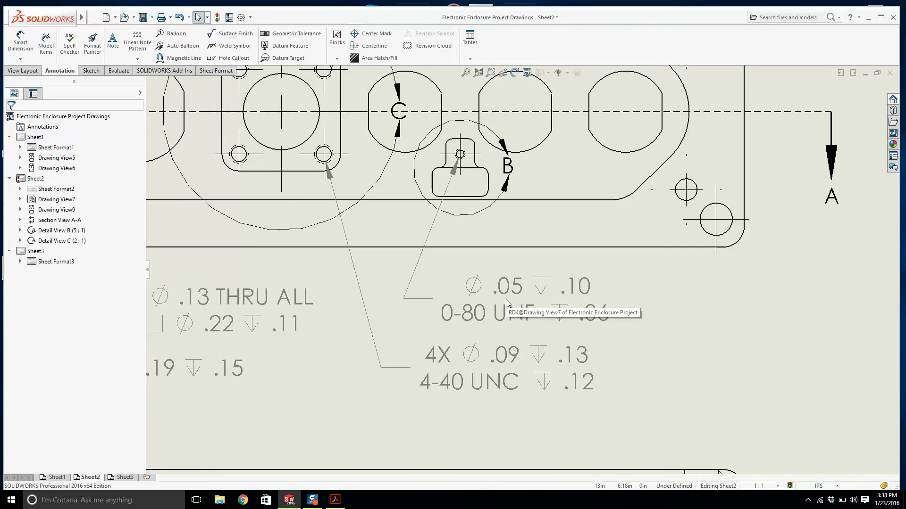
scroll(506, 300, "down", 1)
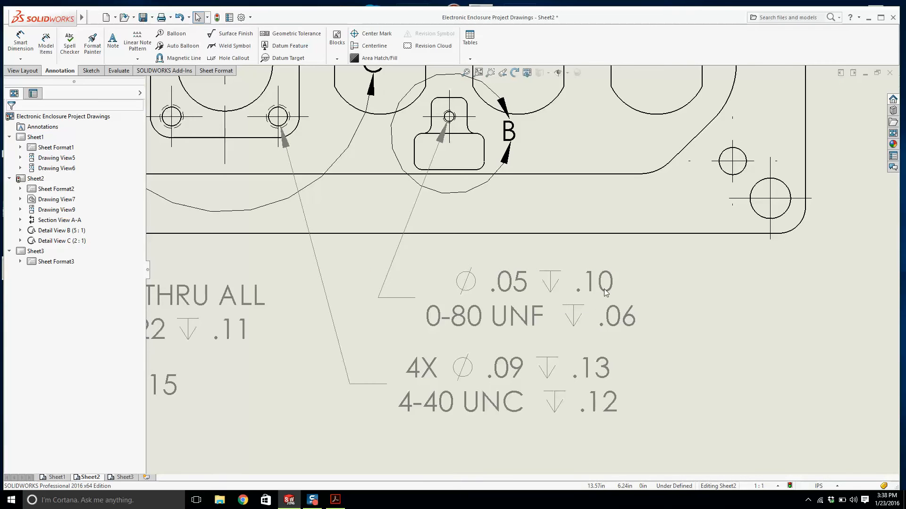
scroll(555, 316, "up", 2)
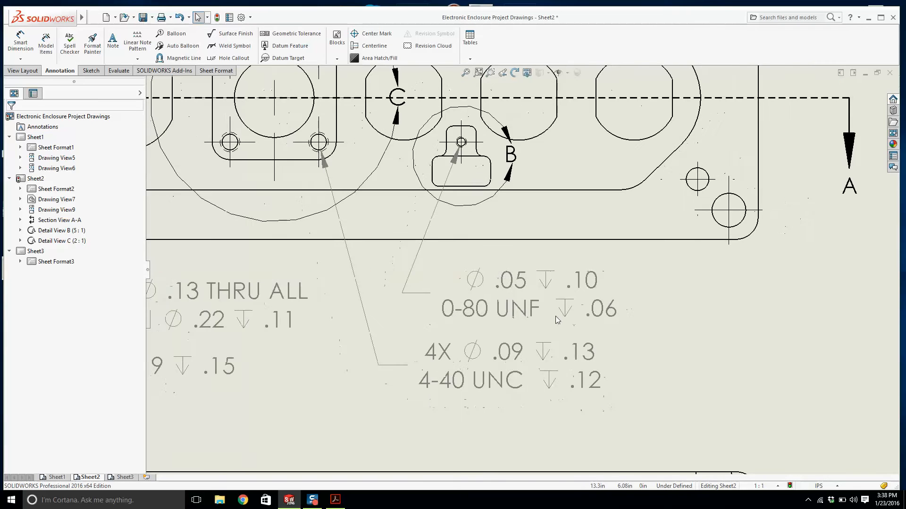
Examine the two tapped-hole callouts and the detail views, and consult the reference drawing PDF in Adobe Acrobat Reader.
scroll(587, 309, "down", 3)
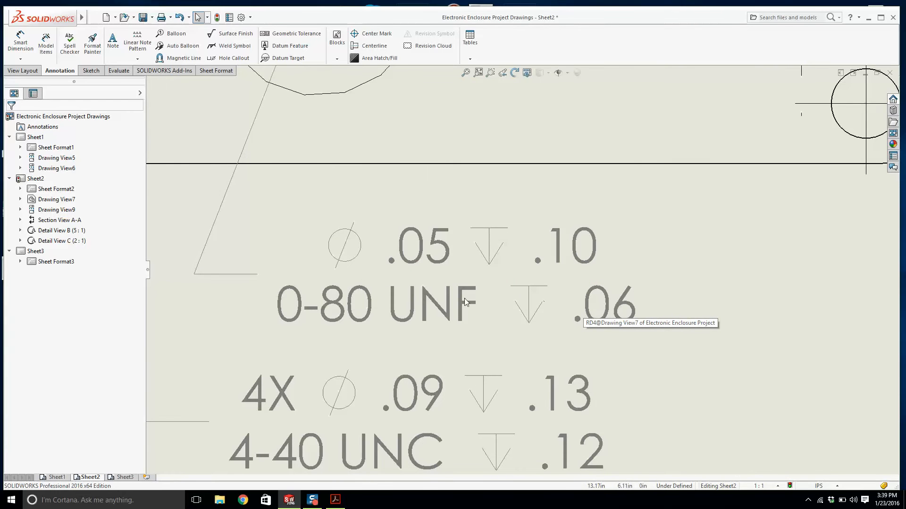
scroll(500, 307, "up", 2)
scroll(502, 295, "down", 1)
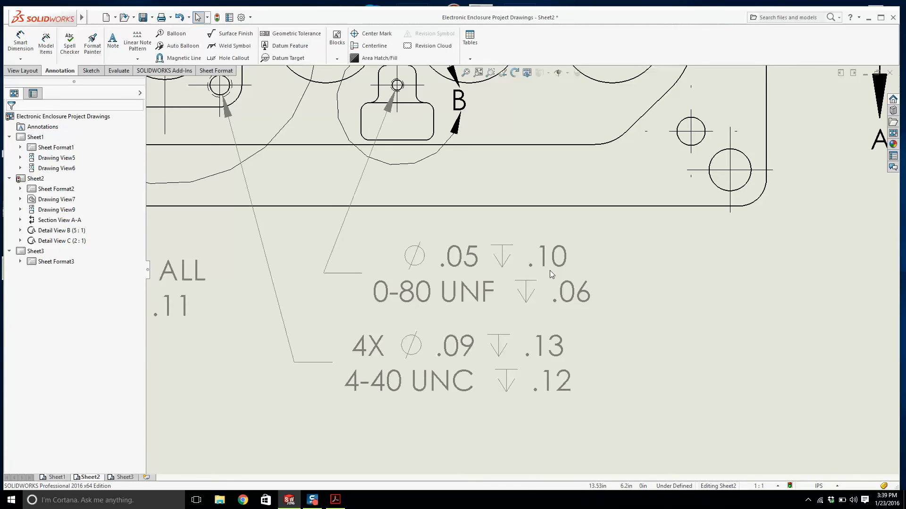
scroll(550, 271, "up", 3)
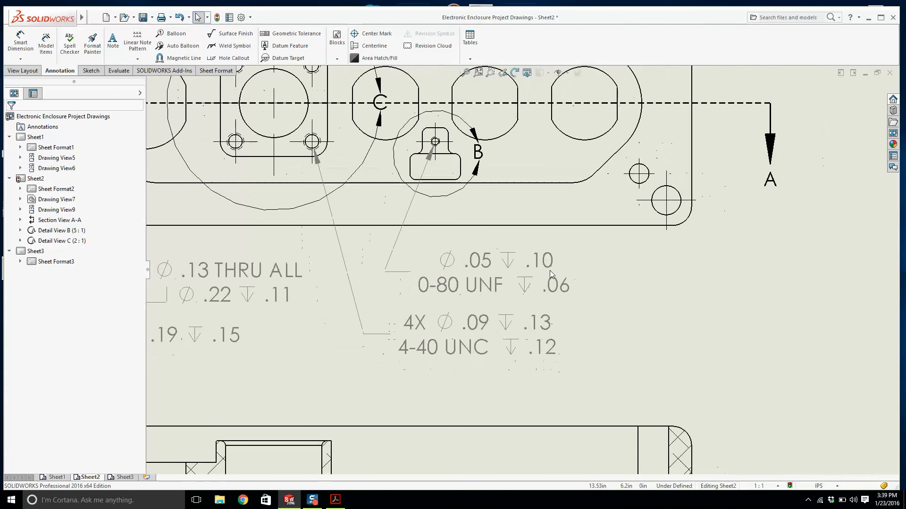
scroll(566, 284, "up", 5)
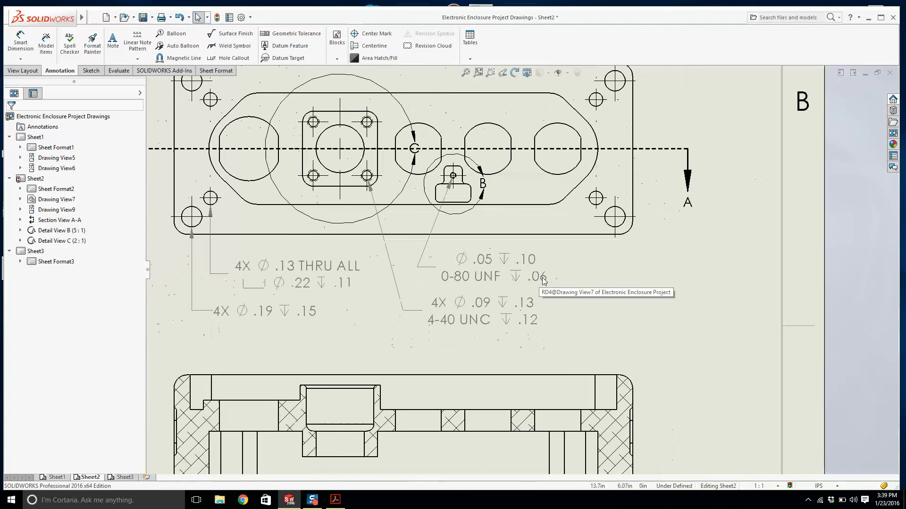
scroll(538, 278, "up", 3)
scroll(405, 292, "down", 5)
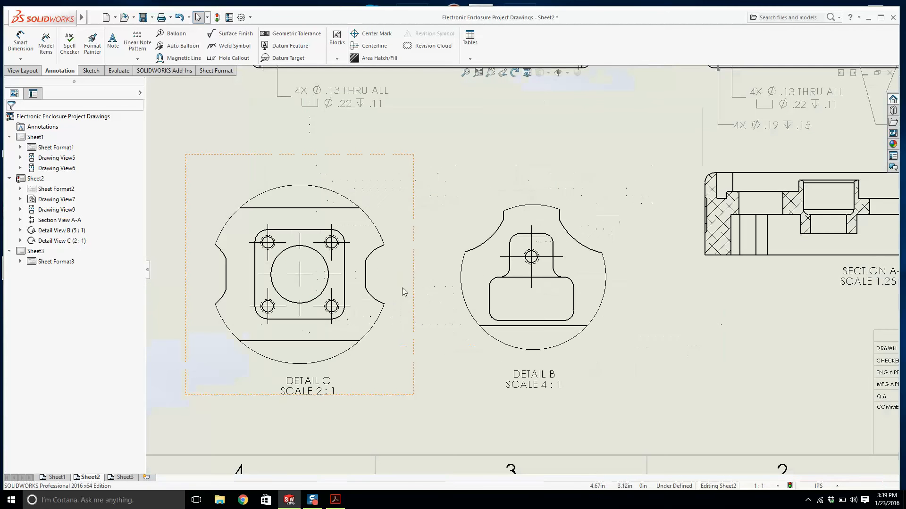
scroll(527, 272, "up", 6)
scroll(684, 156, "down", 3)
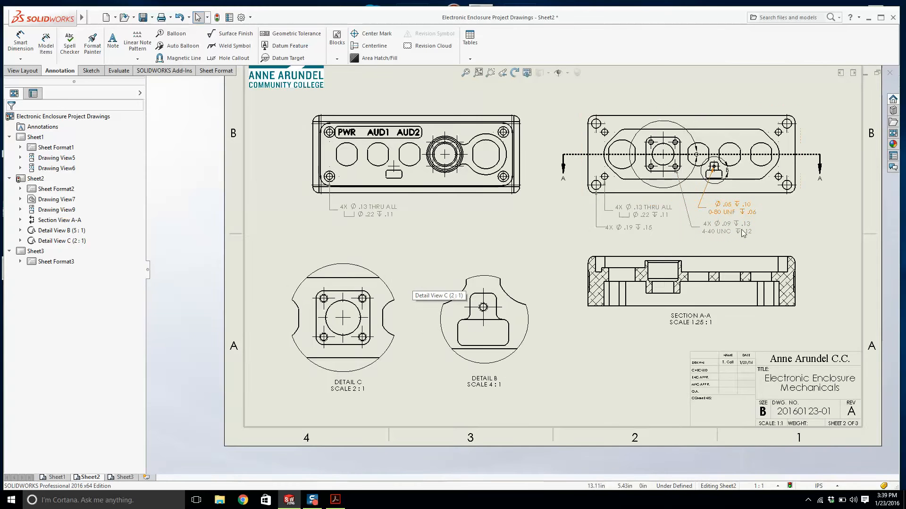
left_click(337, 501)
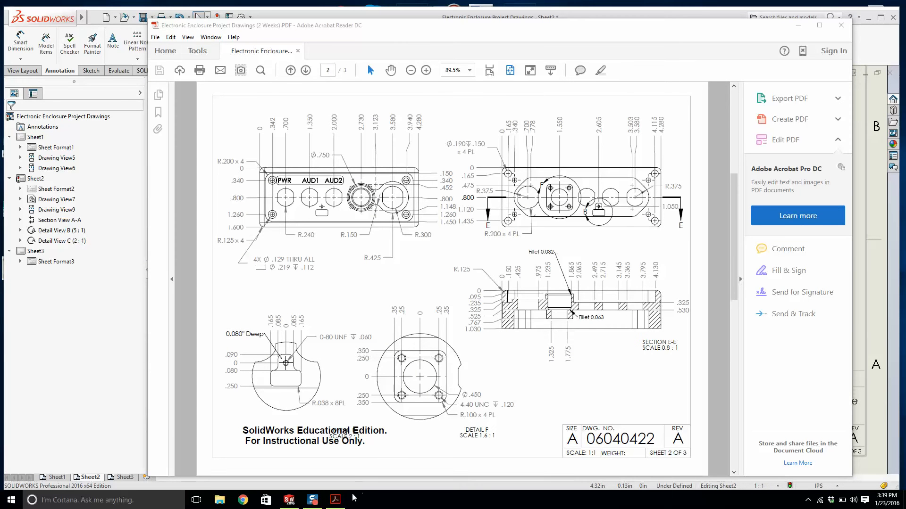
Return to SOLIDWORKS and delete the 4-40 UNC and 0-80 UNF hole callouts below the view with section line A-A.
left_click(289, 500)
scroll(744, 235, "down", 2)
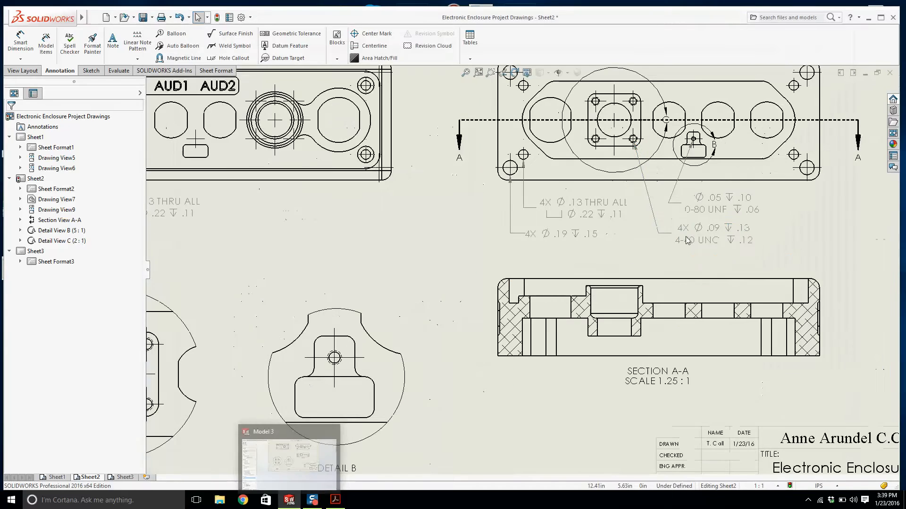
left_click(745, 234)
key("Delete")
left_click(719, 207)
key("Delete")
key("f")
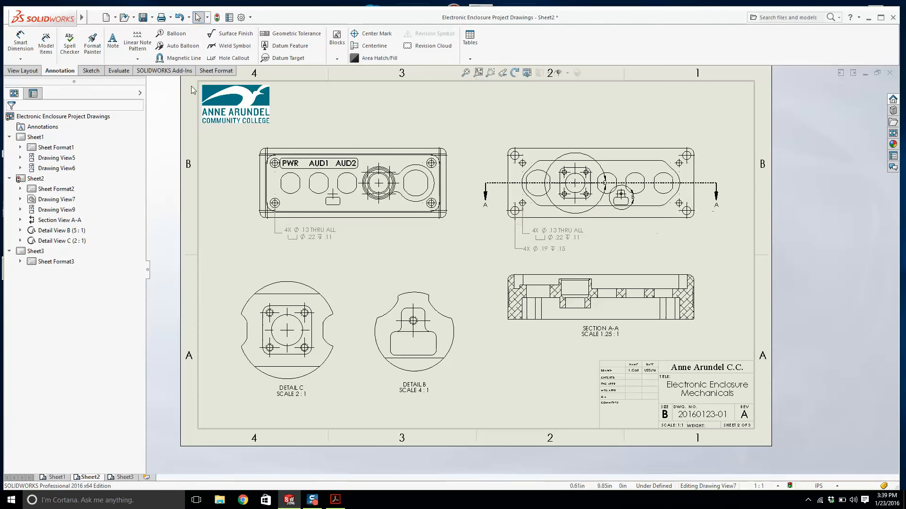
Add a hole callout to the small tapped hole in Detail B, placing its text to the lower right of the view.
left_click(232, 57)
scroll(414, 358, "down", 2)
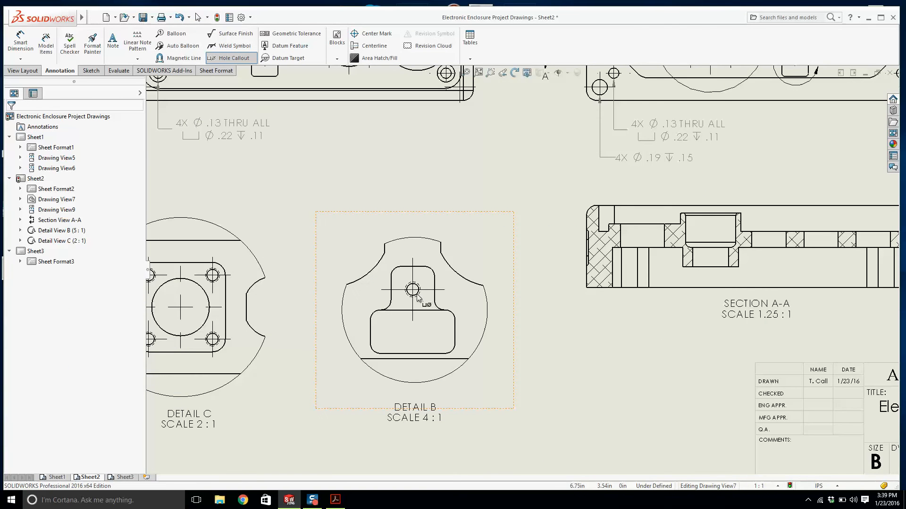
left_click(414, 290)
left_click(537, 378)
scroll(521, 269, "up", 2)
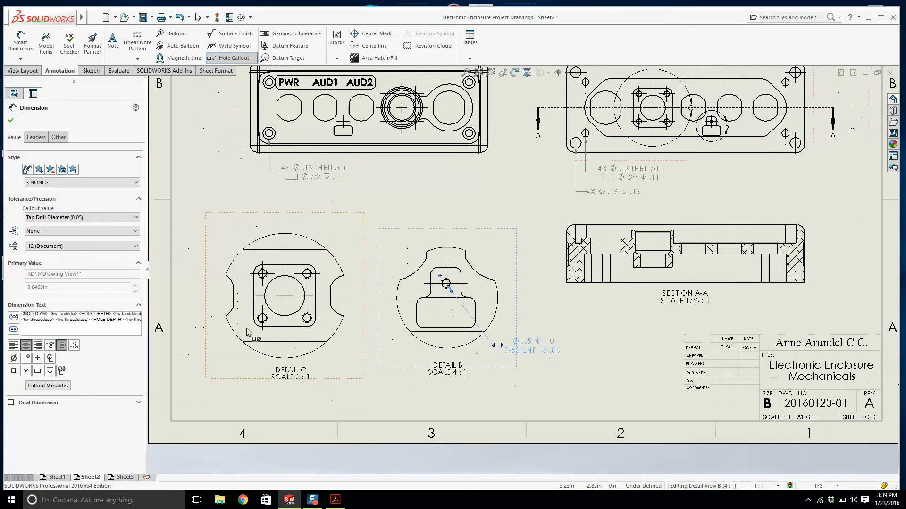
Add a hole callout to the lower-left tapped hole in Detail C, placing its text to the lower left of the view.
scroll(246, 332, "down", 2)
left_click(296, 314)
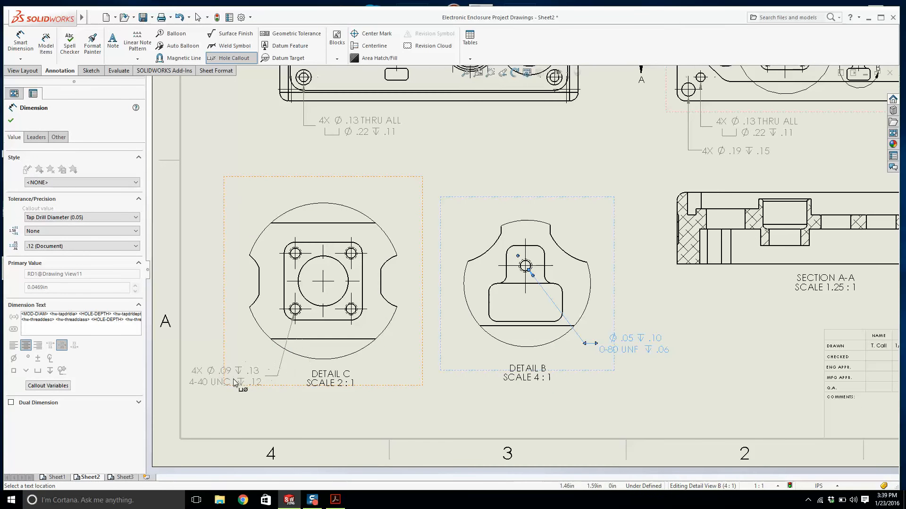
left_click(234, 383)
key("Escape")
key("f")
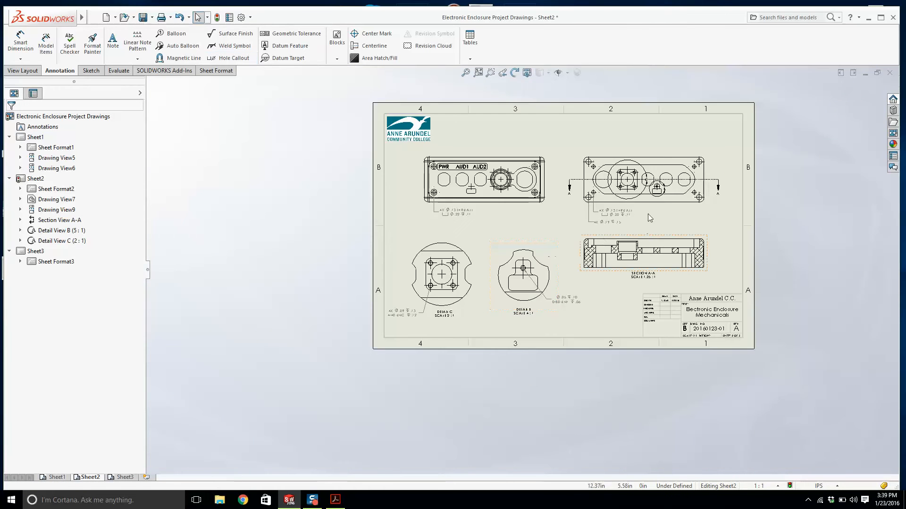
Check the reference PDF in Adobe Acrobat Reader, return to SOLIDWORKS and shift the upper row of drawing views slightly down.
scroll(564, 134, "down", 3)
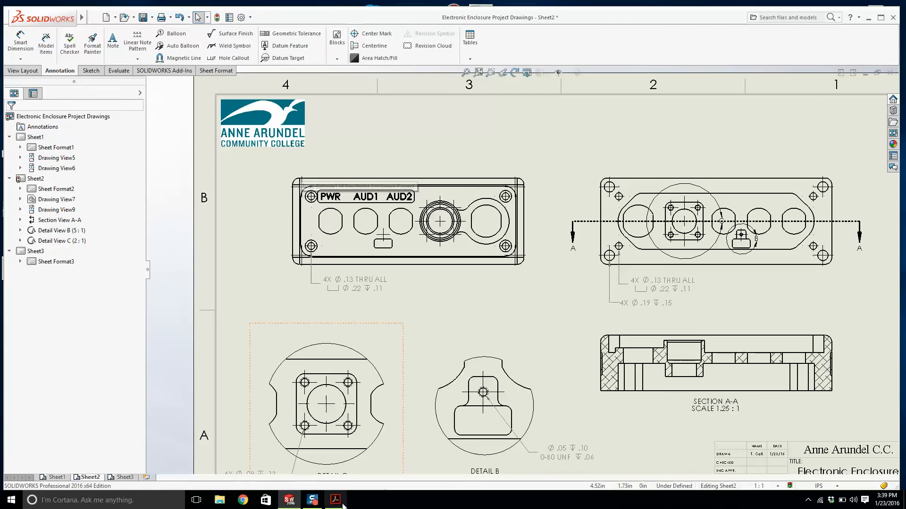
left_click(335, 500)
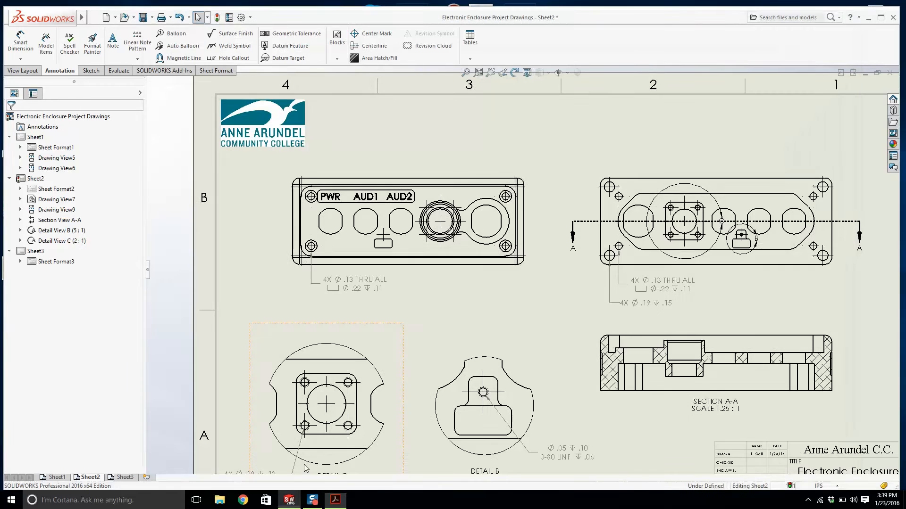
left_click(289, 499)
left_click(474, 276)
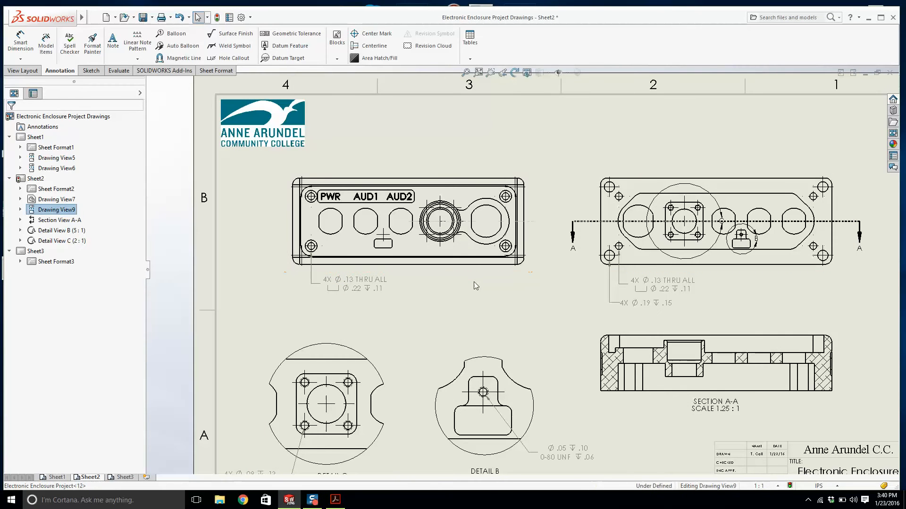
left_click_drag(690, 275, 693, 285)
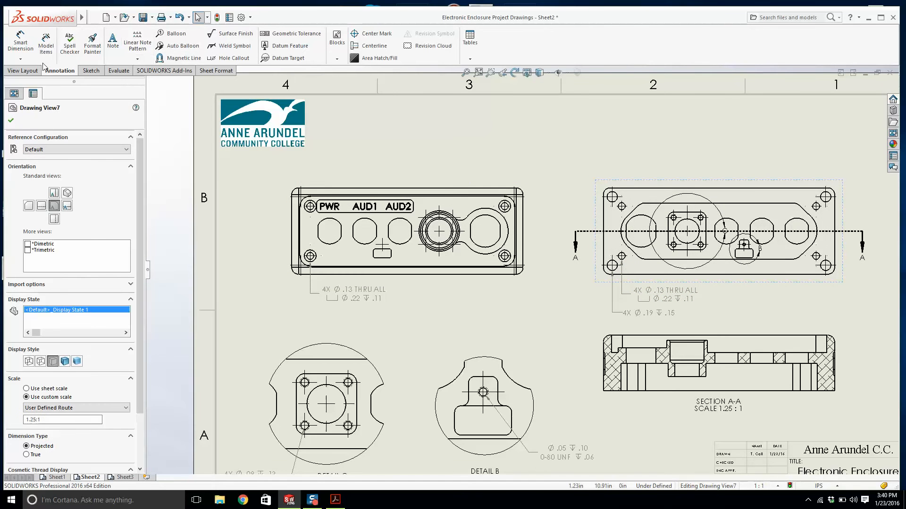
Start an ordinate dimension on the PWR/AUD view, with its zero at the left outer edge and its text above the view.
left_click(20, 59)
left_click(47, 115)
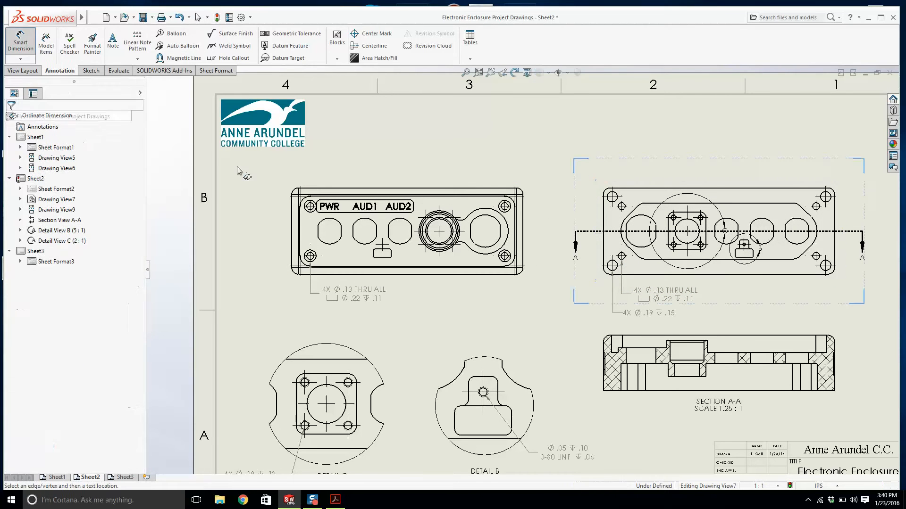
scroll(275, 182, "down", 3)
left_click(298, 196)
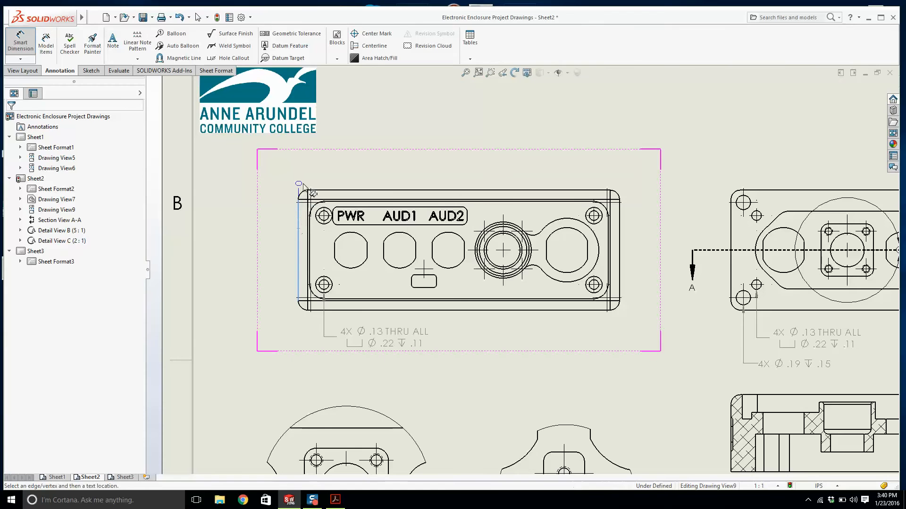
left_click(298, 152)
Add ordinate dimensions to the left counterbored hole, the PWR, AUD1 and AUD2 openings, the ringed hole, the large opening and the right edge.
scroll(354, 265, "down", 1)
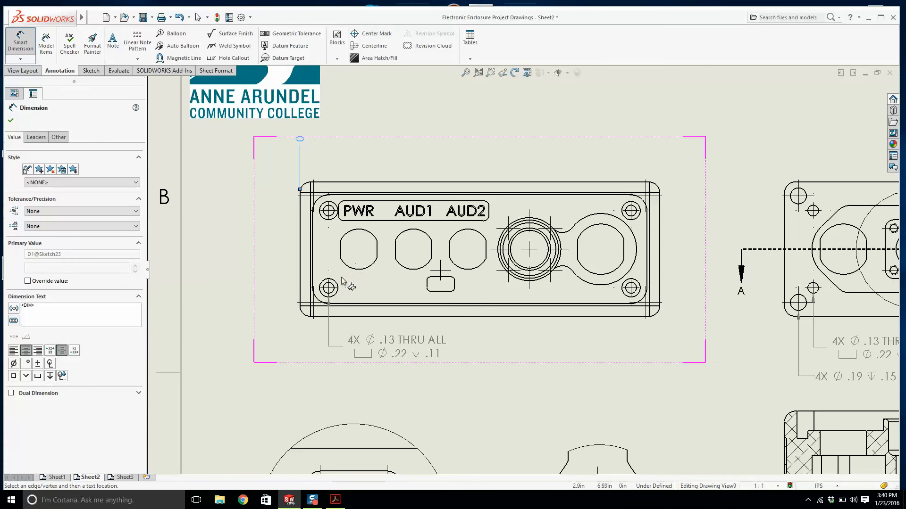
left_click(336, 286)
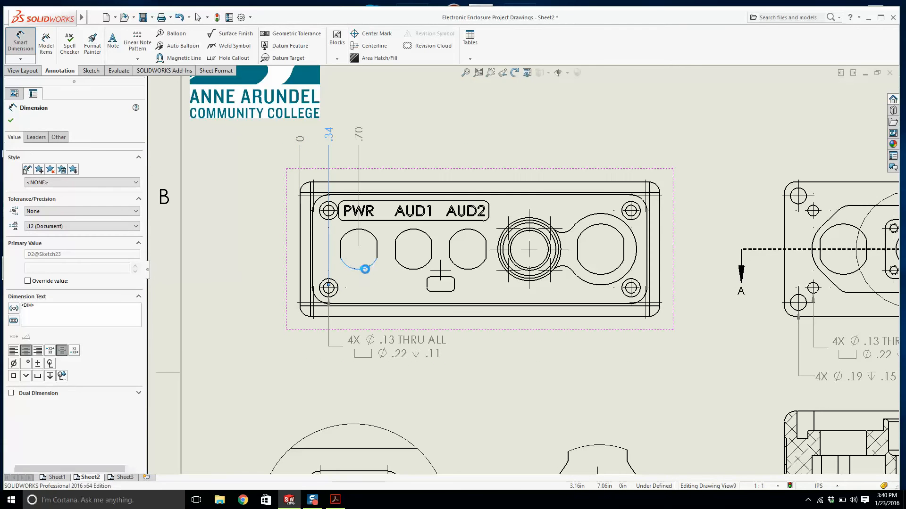
left_click(362, 267)
left_click(414, 269)
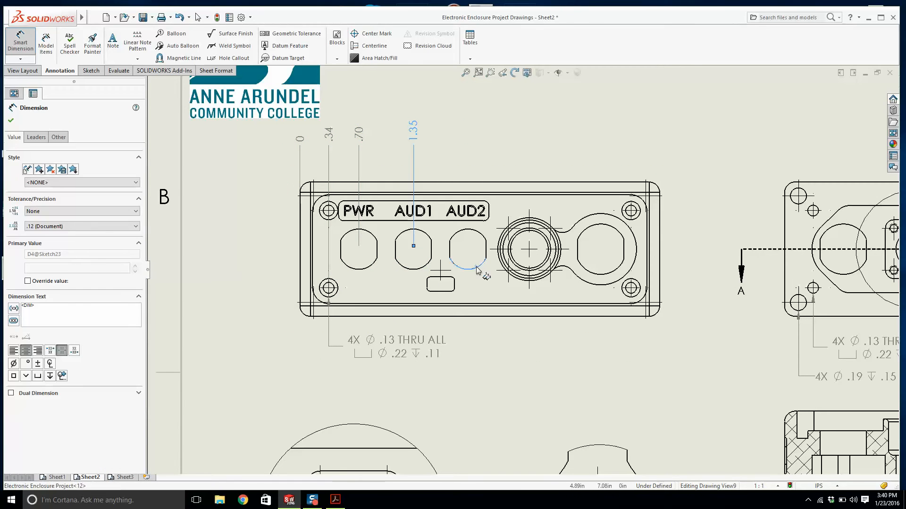
left_click(469, 268)
left_click(542, 241)
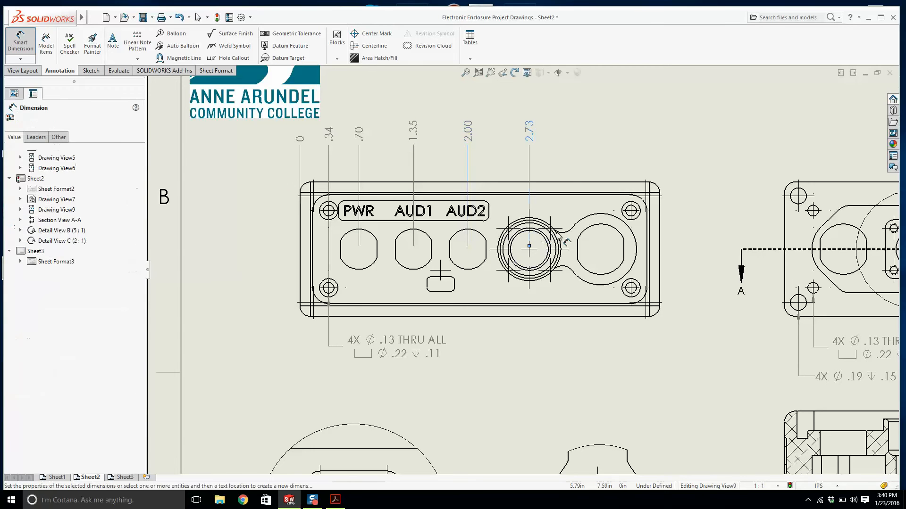
left_click(602, 228)
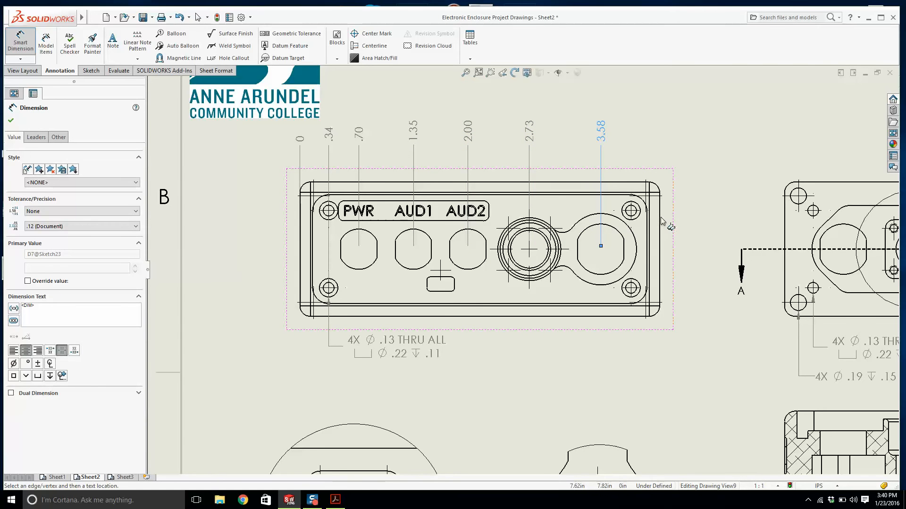
left_click(661, 226)
scroll(523, 268, "up", 2)
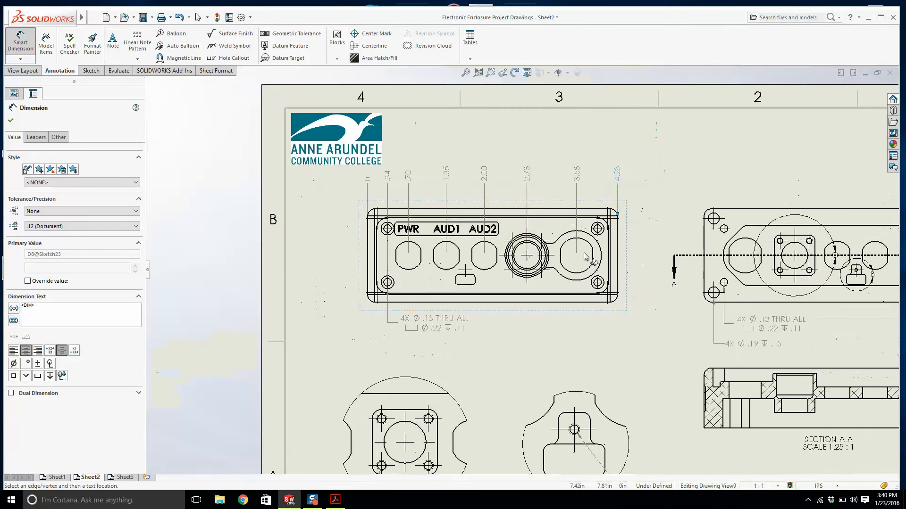
key("Escape")
Set the tangent edge display of the PWR/AUD view to Tangent Edges Removed.
scroll(532, 266, "down", 3)
left_click(557, 139)
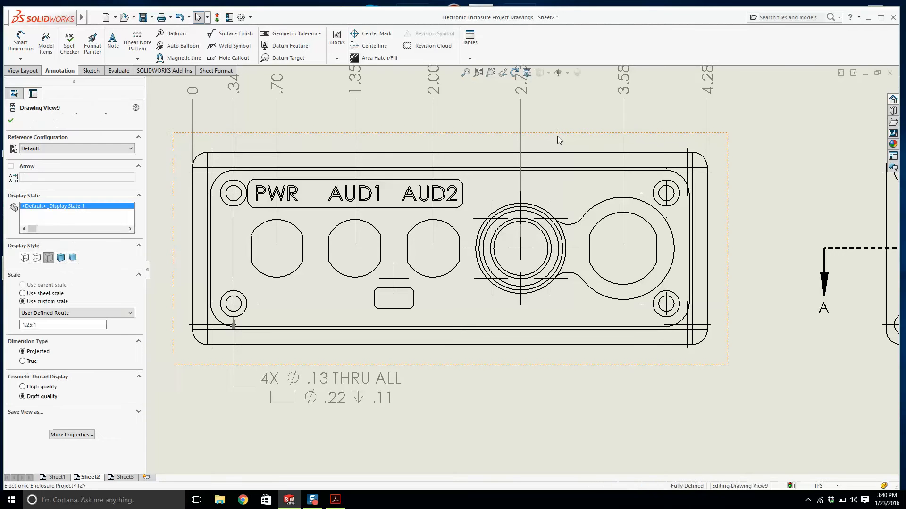
right_click(557, 140)
mouse_move(606, 272)
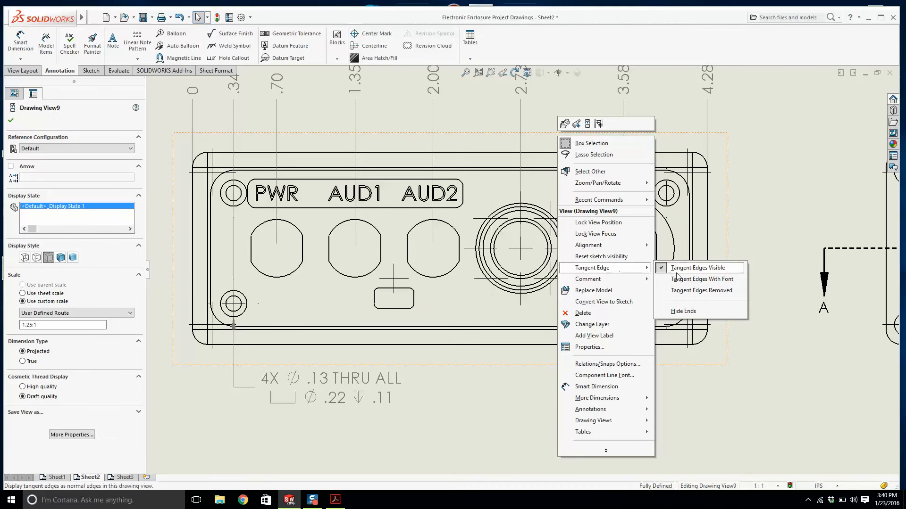
left_click(689, 291)
scroll(676, 278, "up", 5)
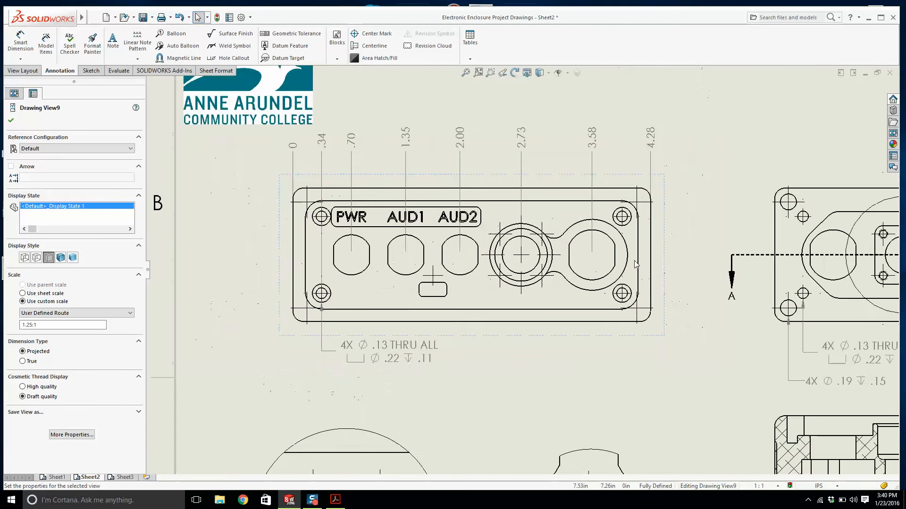
scroll(510, 259, "down", 5)
scroll(510, 259, "up", 4)
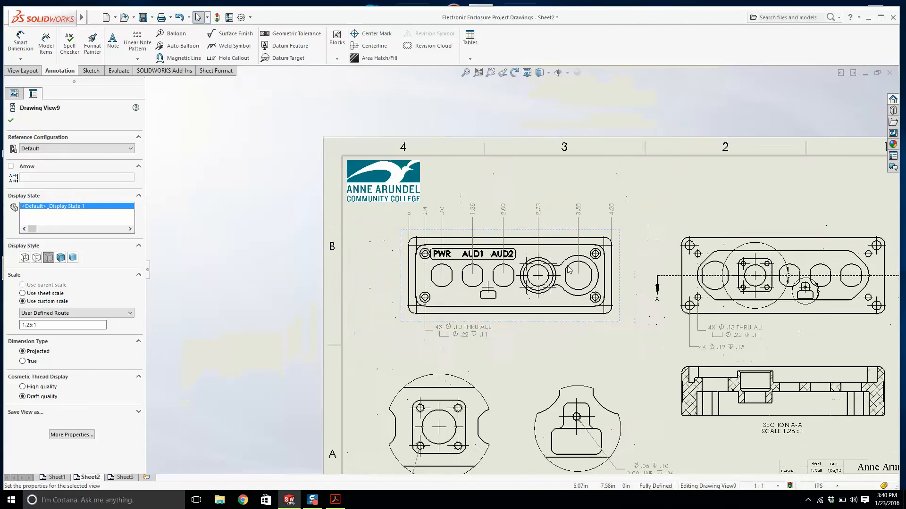
left_click(533, 315)
Add center marks to the PWR, AUD1 and AUD2 openings and the large opening at the right of the view.
scroll(482, 279, "down", 3)
scroll(605, 229, "down", 1)
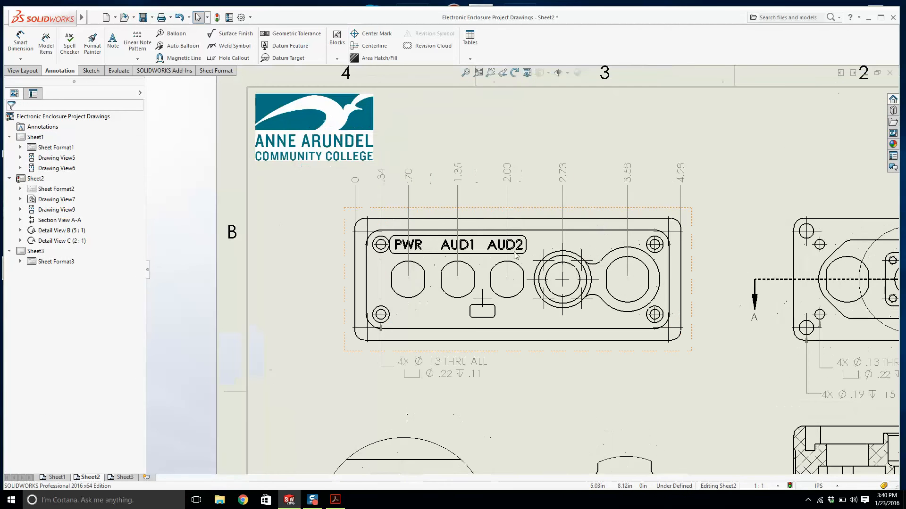
left_click(372, 33)
scroll(415, 297, "down", 2)
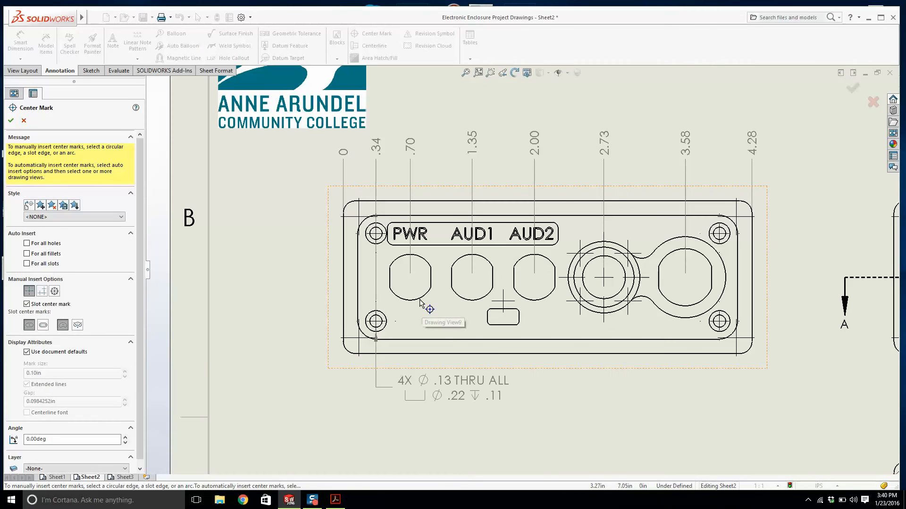
left_click(481, 300)
left_click(538, 298)
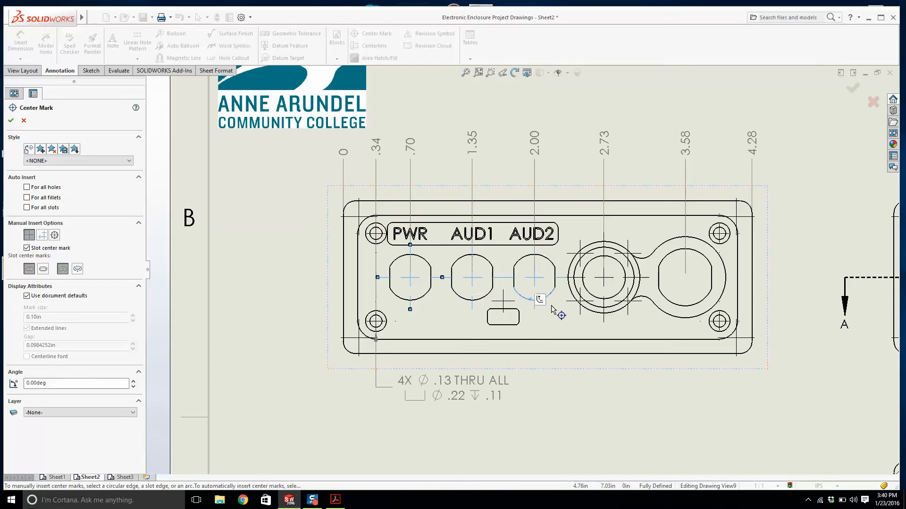
left_click(686, 306)
key("Escape")
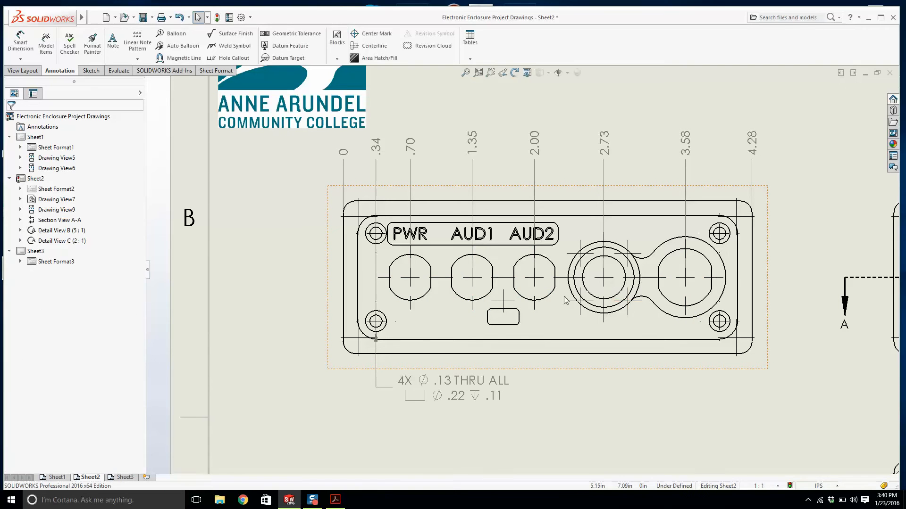
Add horizontal ordinate dimensions to both ends of the PWR/AUD label frame and the right counterbored hole.
scroll(564, 296, "up", 6)
scroll(551, 253, "down", 5)
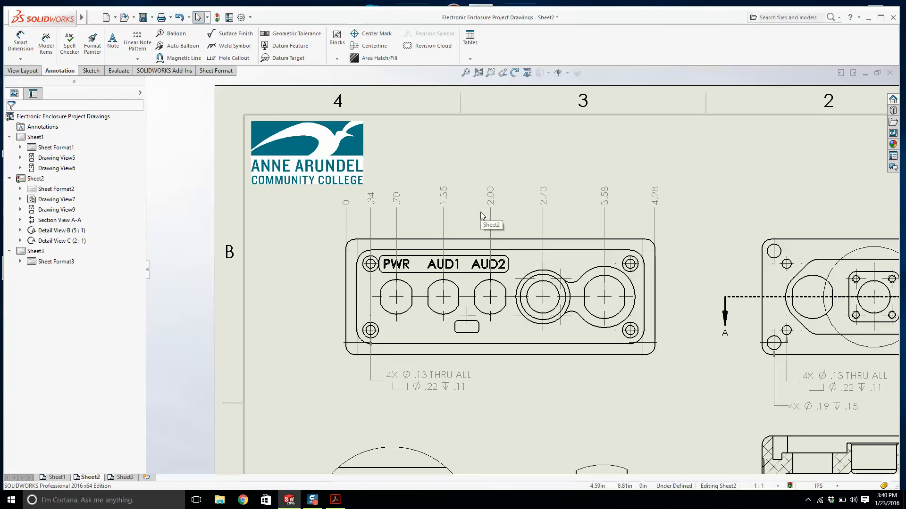
scroll(394, 205, "down", 2)
right_click(333, 209)
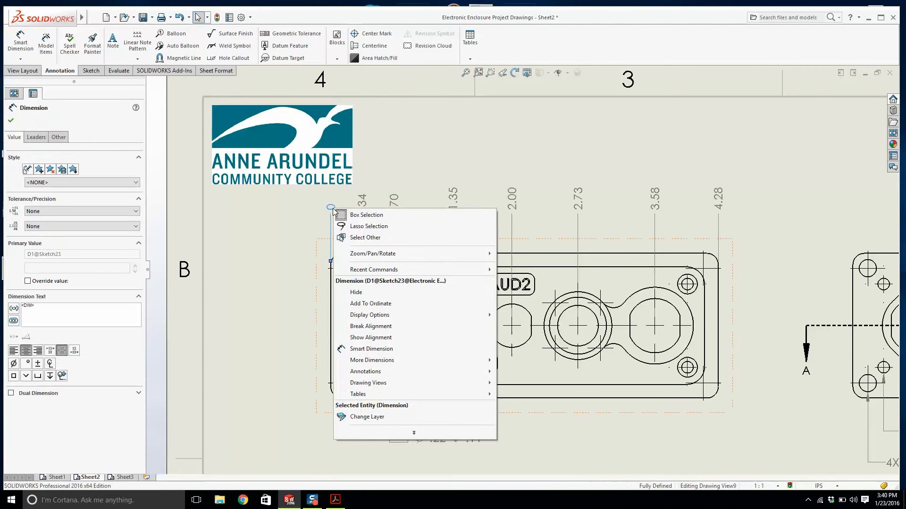
left_click(387, 304)
scroll(377, 283, "down", 4)
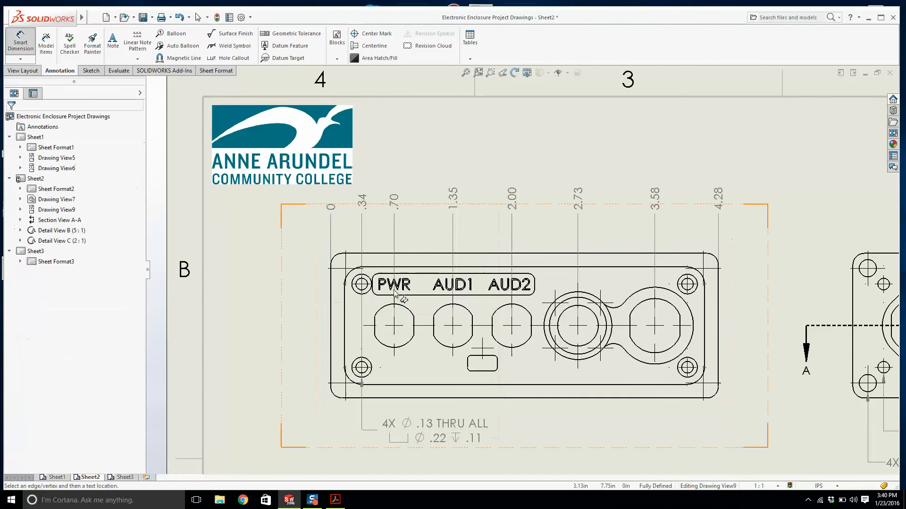
left_click(378, 282)
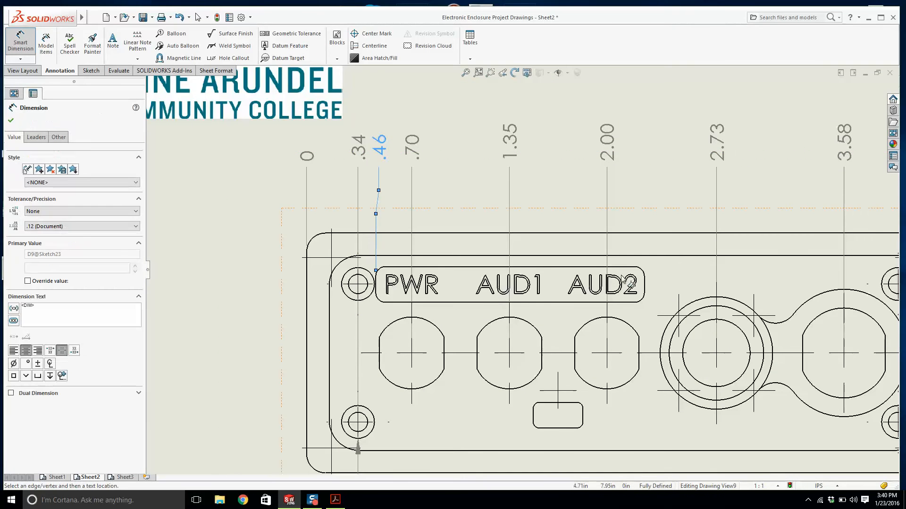
left_click(645, 286)
scroll(651, 293, "up", 2)
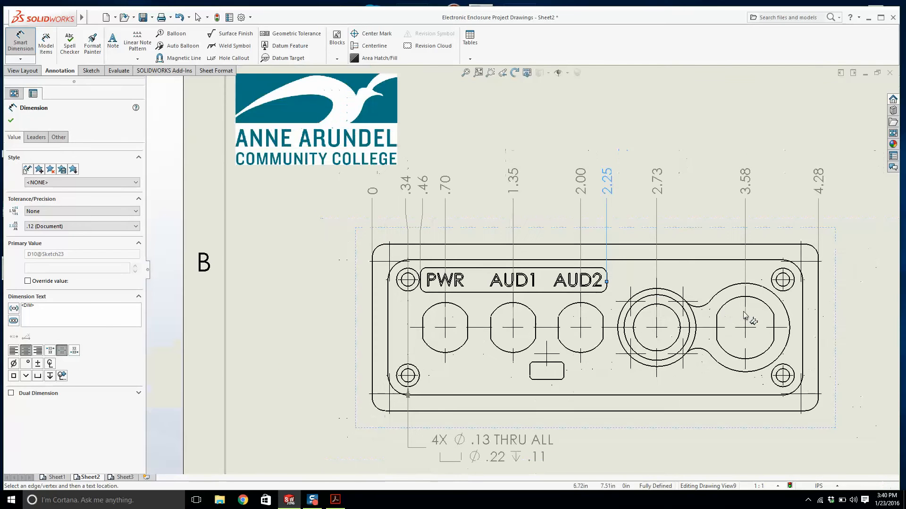
left_click(796, 375)
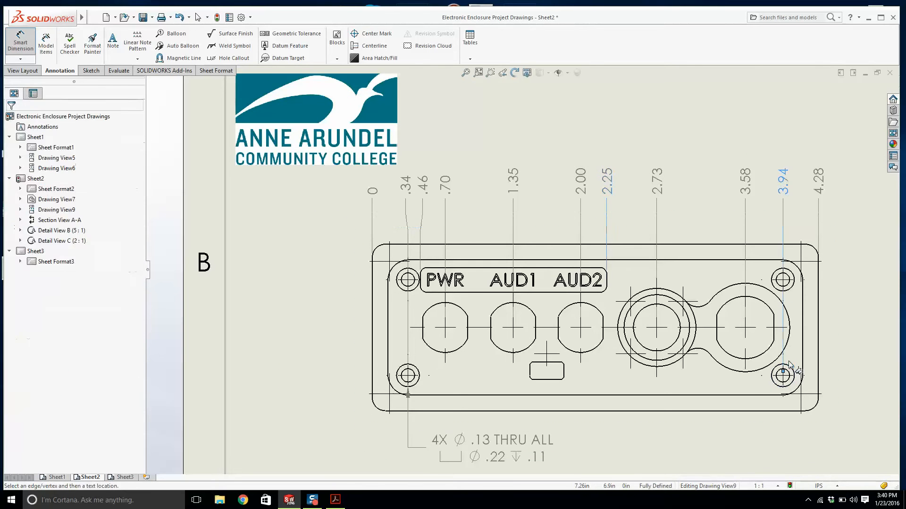
scroll(500, 339, "up", 2)
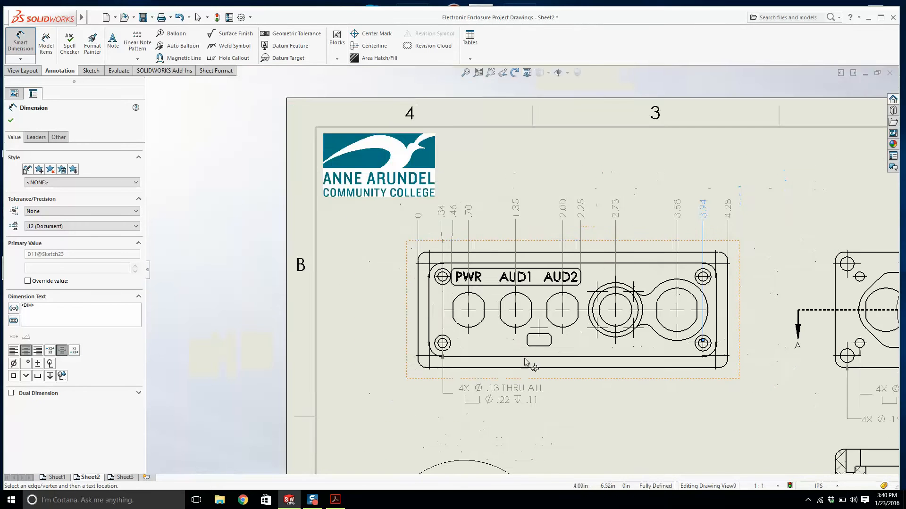
Add horizontal ordinate dimensions to the left edge, right edge and center of the small rectangular cutout below AUD1 and AUD2.
scroll(519, 340, "down", 2)
left_click(549, 340)
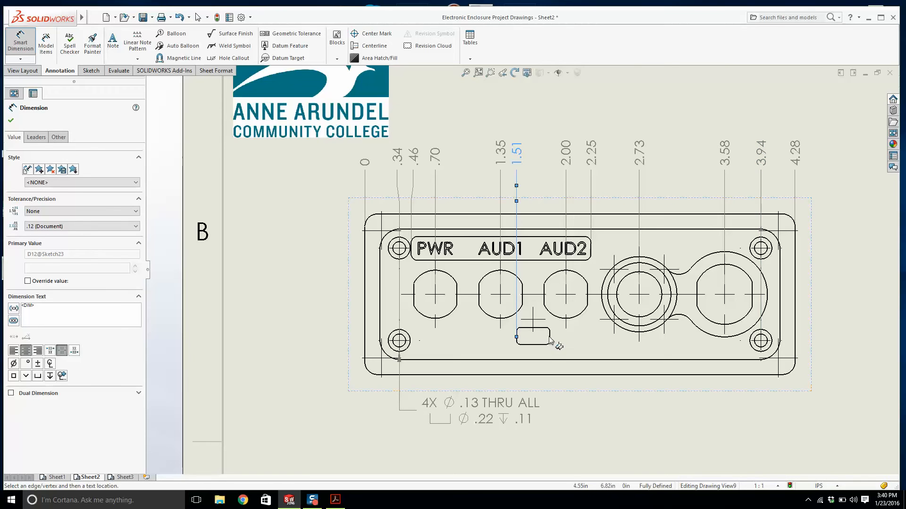
left_click(549, 338)
left_click(533, 327)
scroll(529, 270, "up", 2)
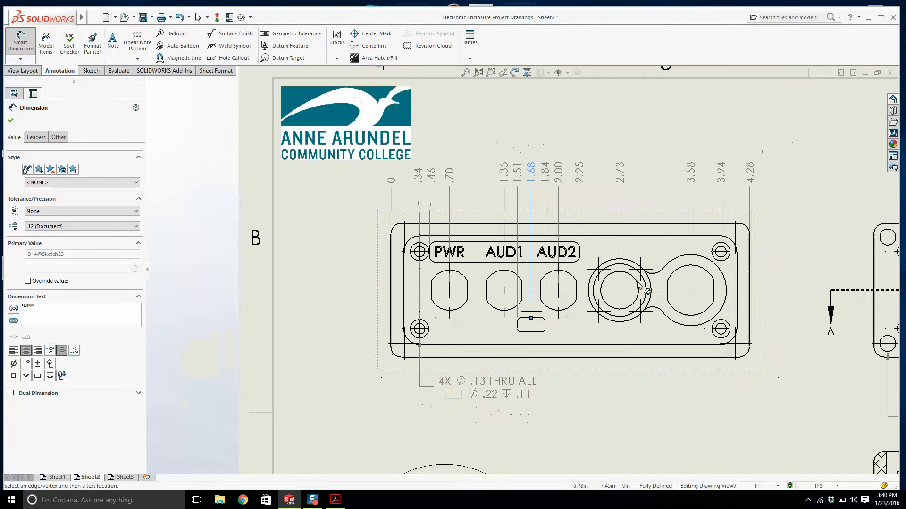
scroll(738, 283, "down", 1)
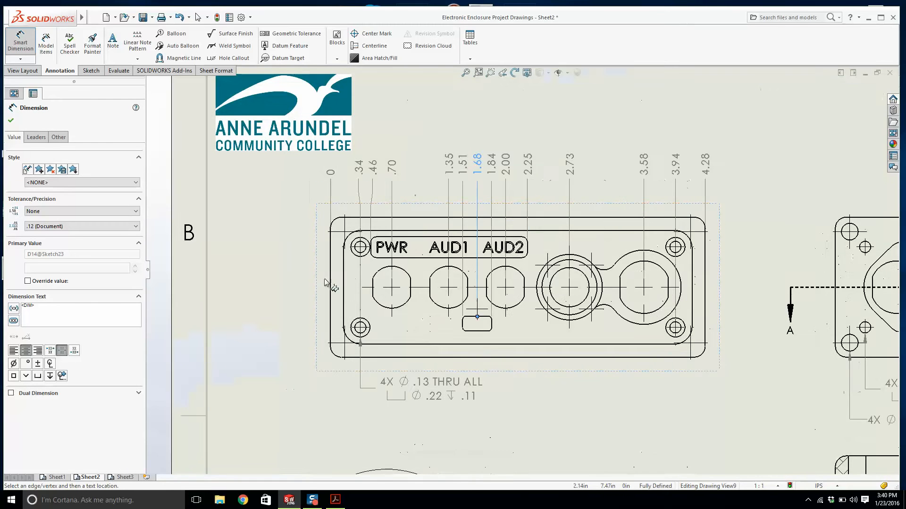
Add horizontal ordinate dimensions to the left and right edges of the inner border in the PWR/AUD view.
left_click(343, 262)
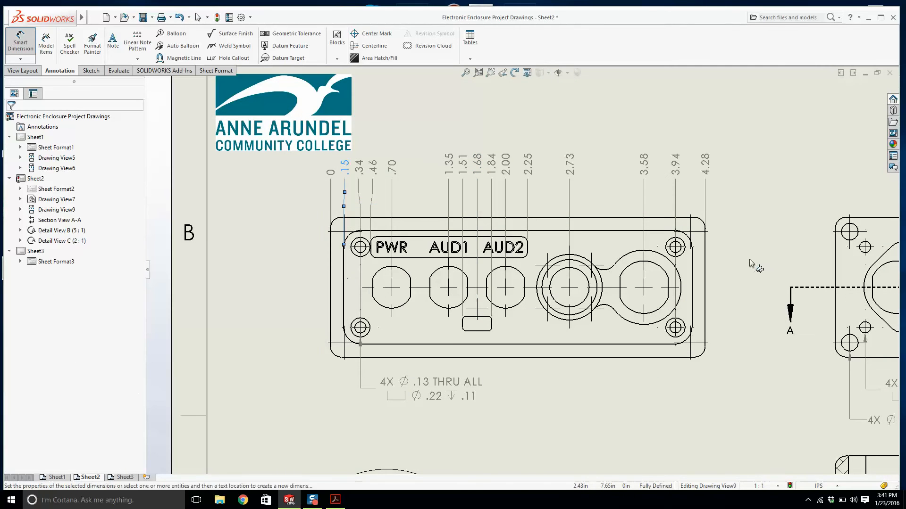
left_click(691, 269)
key("Escape")
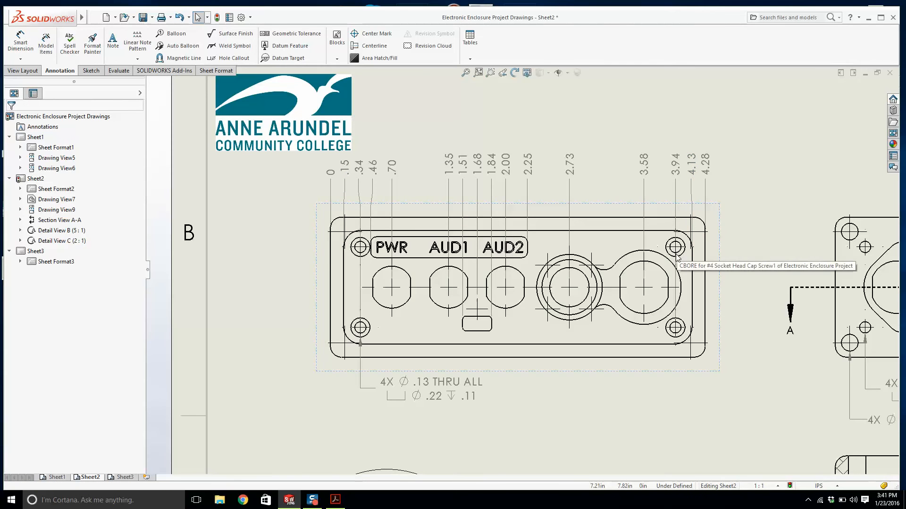
scroll(542, 255, "up", 3)
scroll(471, 247, "down", 5)
scroll(520, 270, "up", 3)
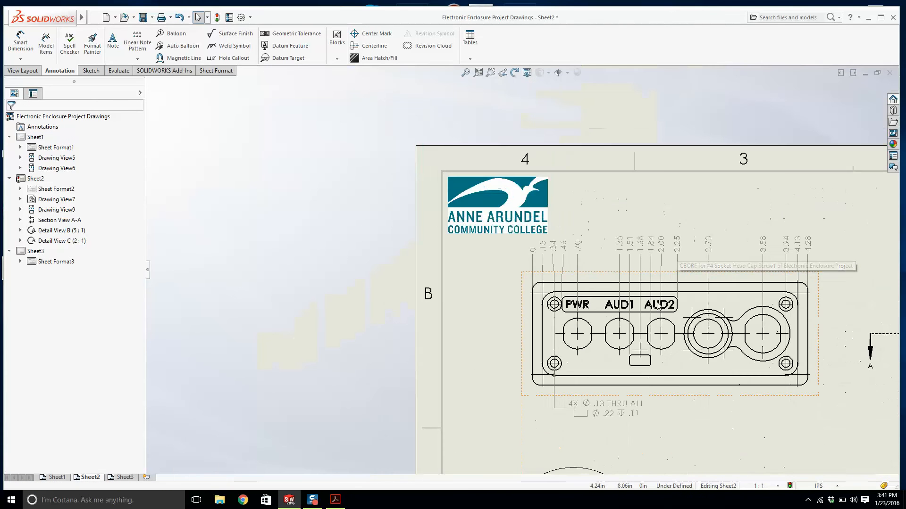
scroll(722, 317, "up", 2)
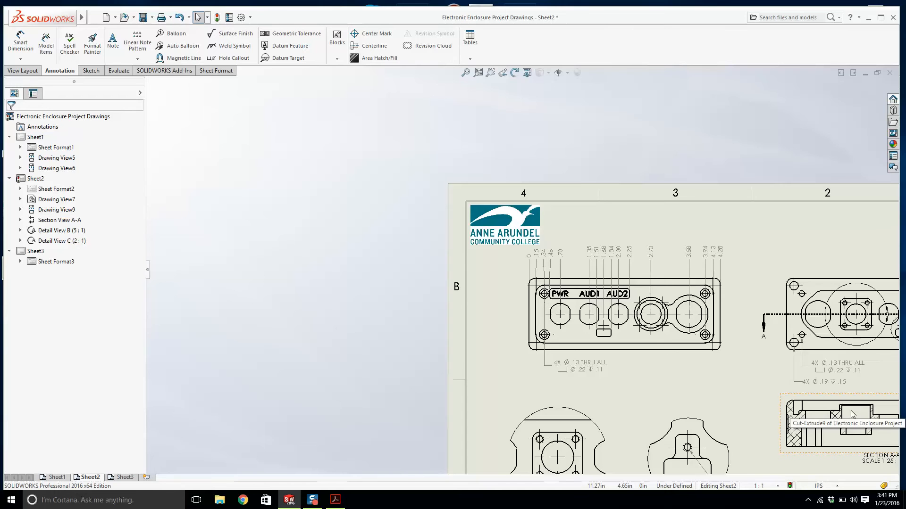
scroll(851, 411, "up", 3)
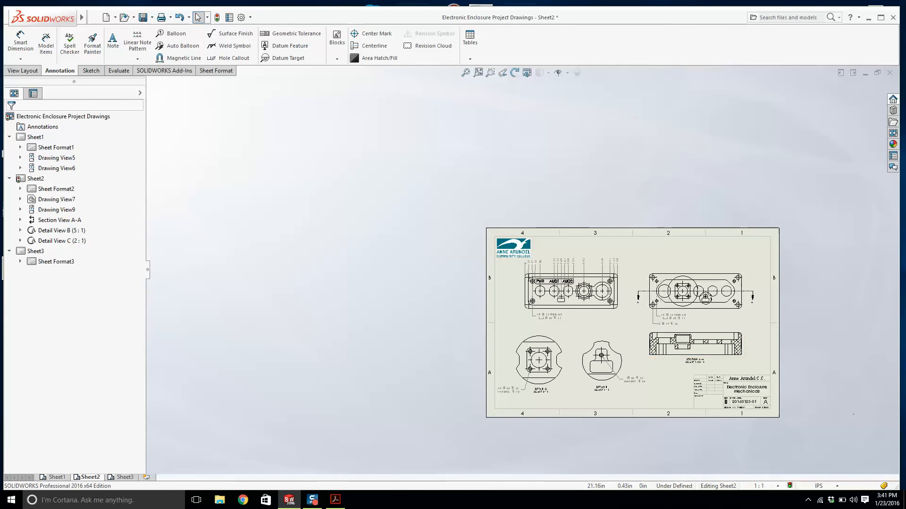
scroll(635, 347, "down", 3)
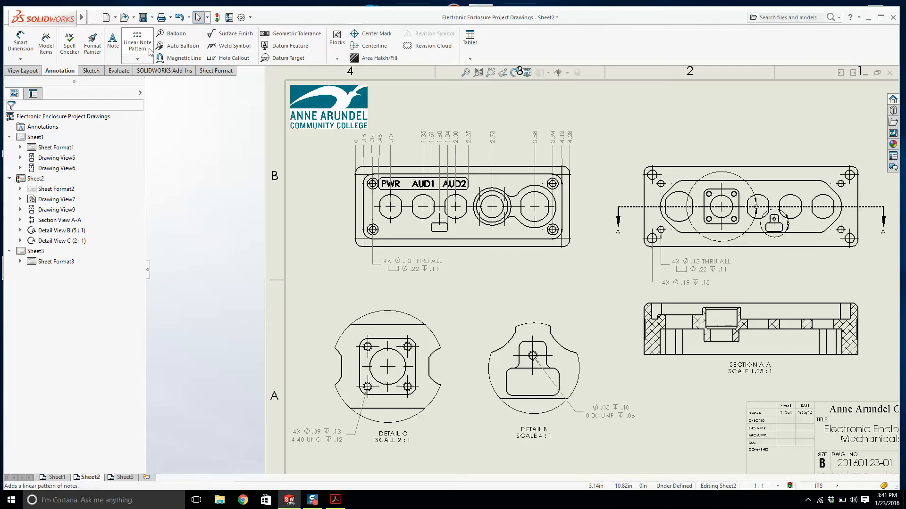
Start a vertical ordinate dimension on the PWR/AUD view, zero at the upper outer edge and text at its left, consulting the reference PDF.
left_click(20, 59)
left_click(34, 71)
scroll(388, 163, "down", 3)
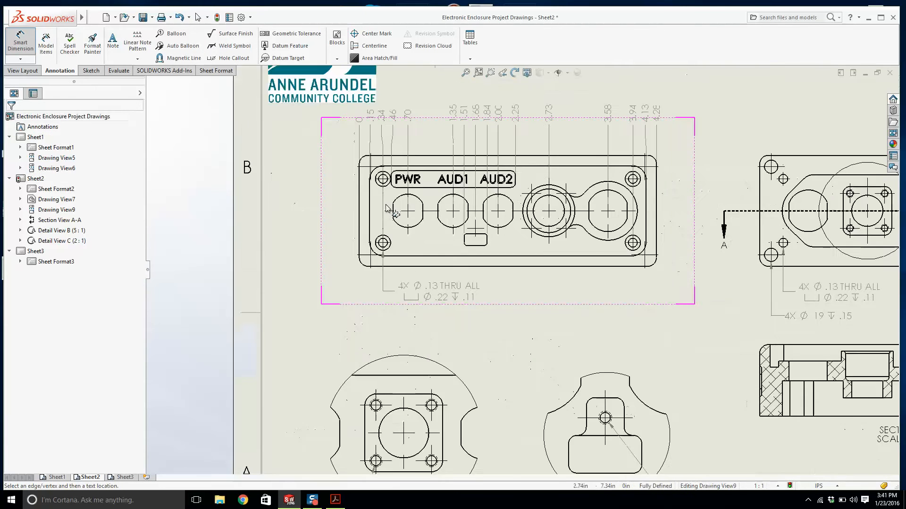
left_click(335, 501)
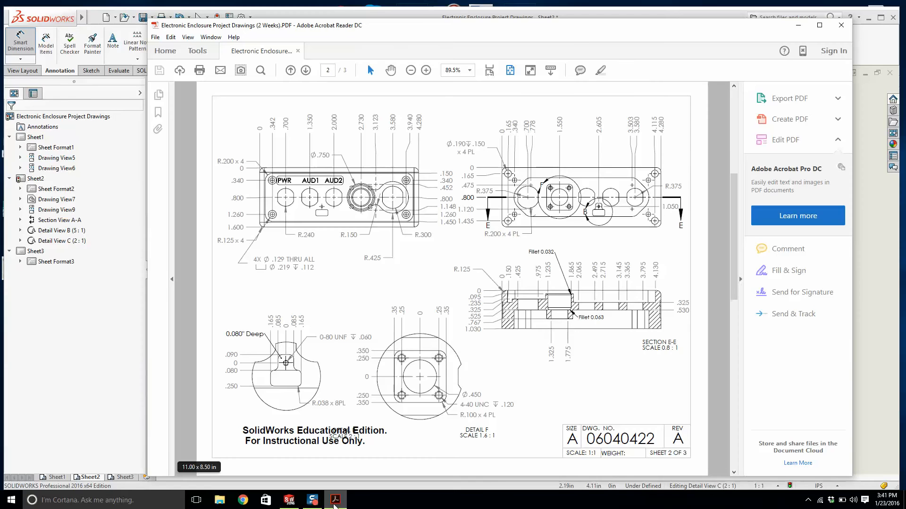
left_click(335, 501)
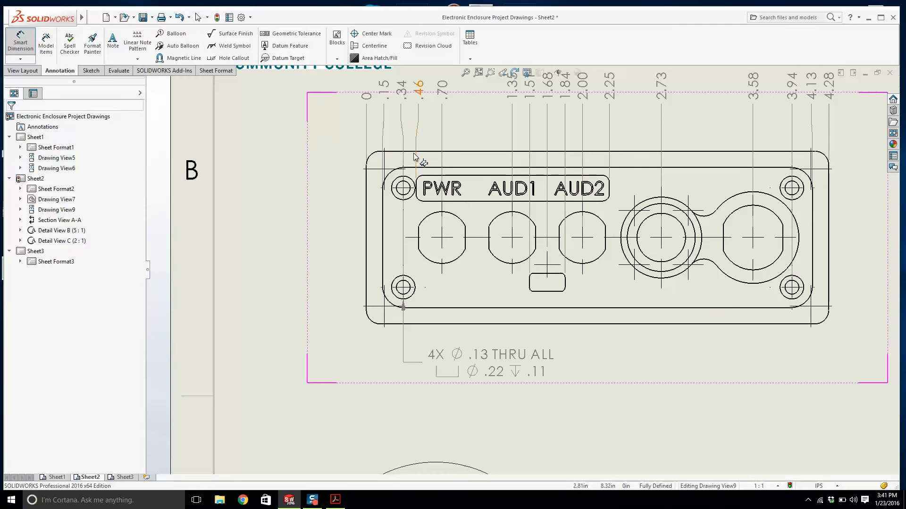
left_click(412, 152)
left_click(287, 155)
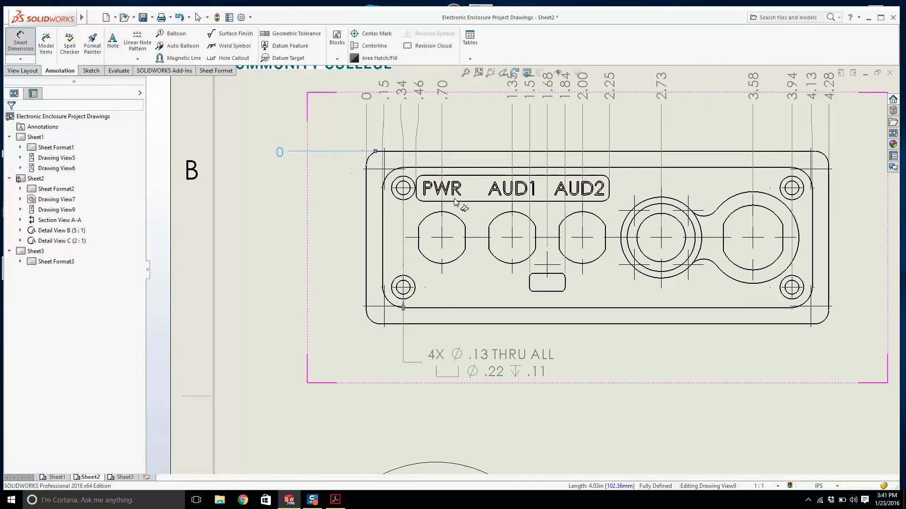
Add vertical ordinate dimensions to the inner border's upper and lower edges, the lower outer edge and the label frame's lower and upper edges.
left_click(456, 167)
left_click(455, 308)
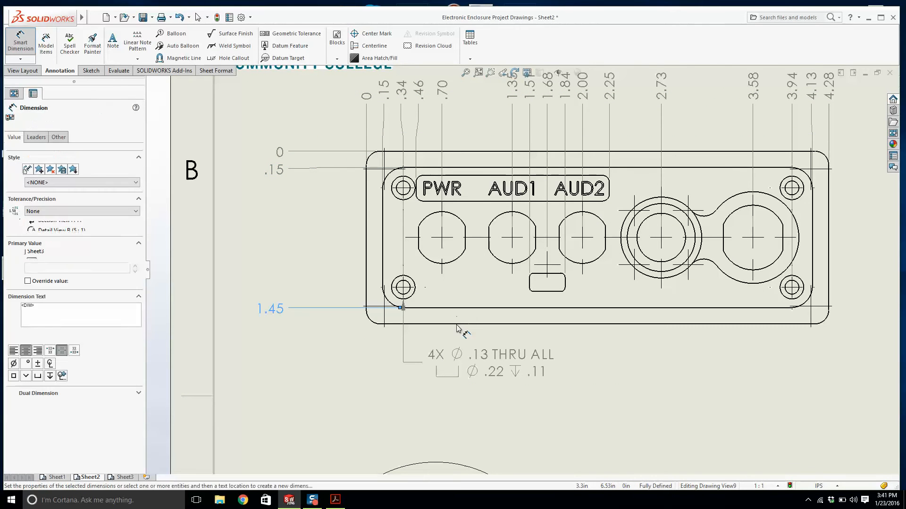
left_click(460, 324)
left_click(464, 201)
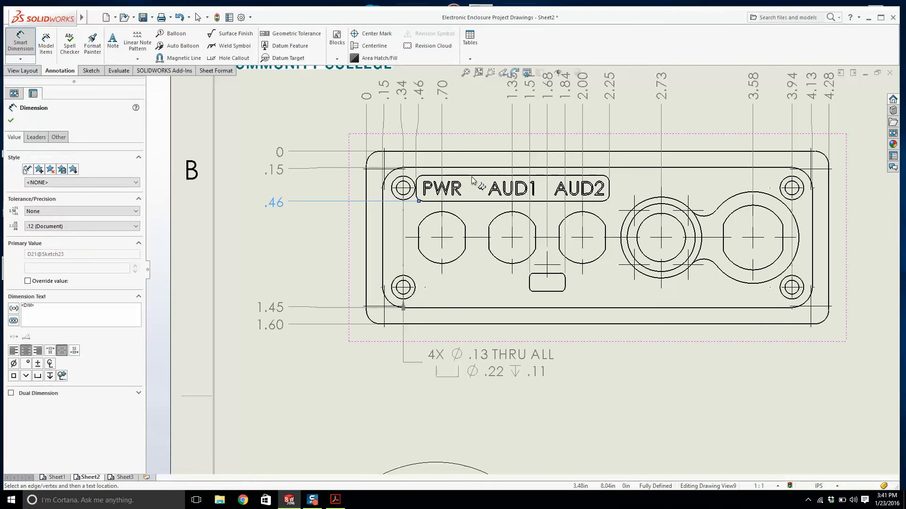
left_click(477, 176)
Add vertical ordinate dimensions to the two left counterbored holes and the upper and lower edges of the small rectangular cutout.
left_click(414, 188)
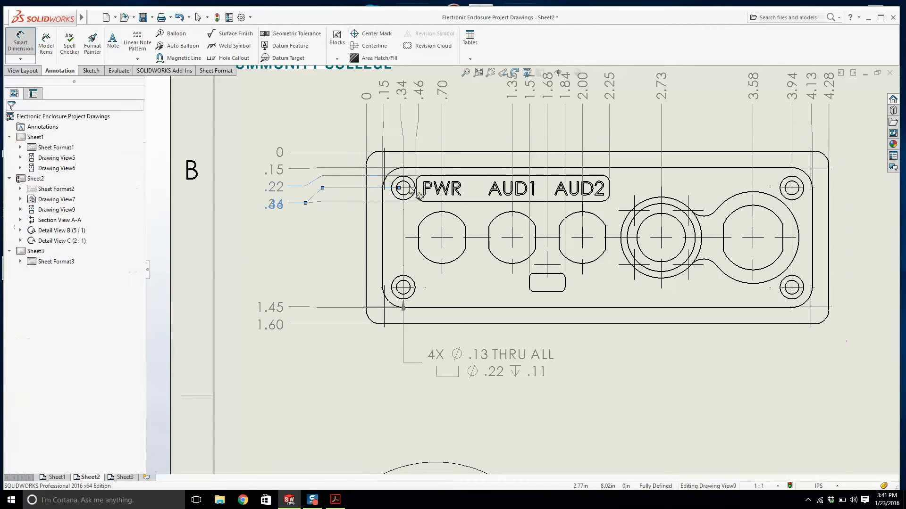
left_click(415, 286)
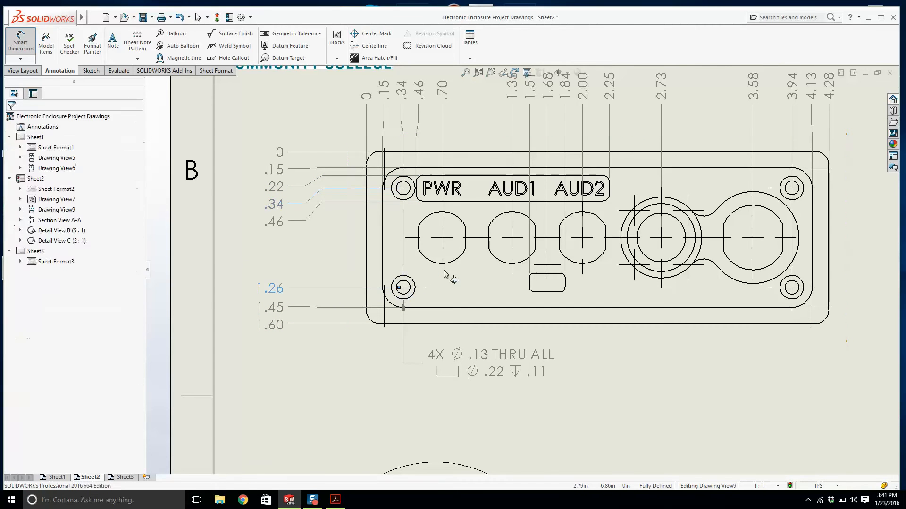
left_click(542, 274)
left_click(542, 291)
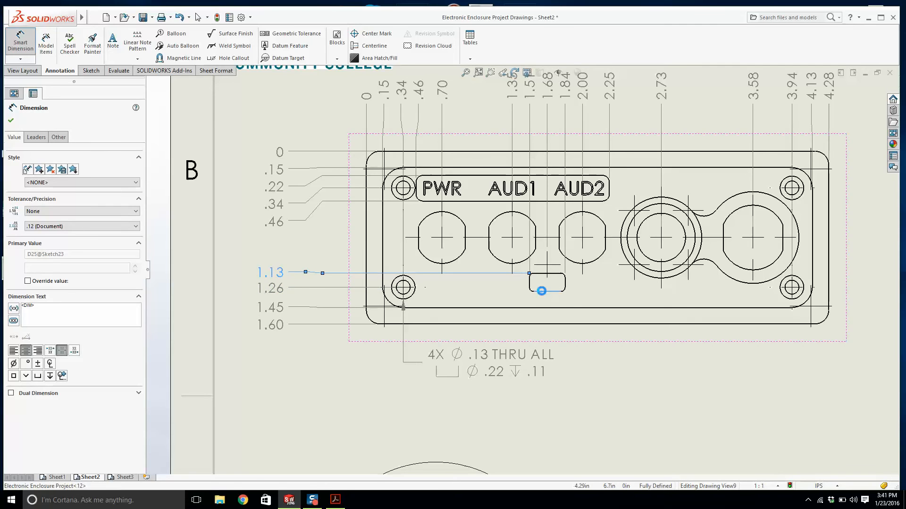
scroll(556, 288, "up", 2)
scroll(361, 292, "down", 2)
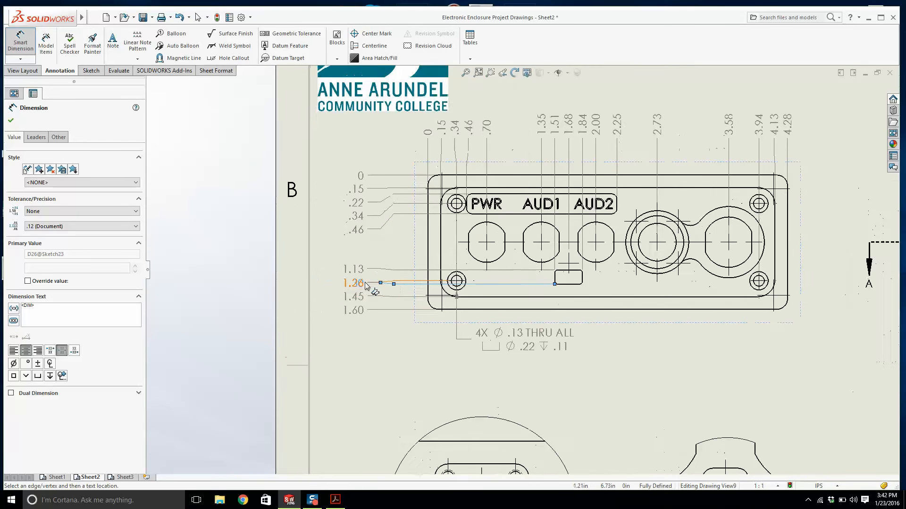
scroll(519, 278, "up", 3)
scroll(581, 288, "down", 2)
key("Escape")
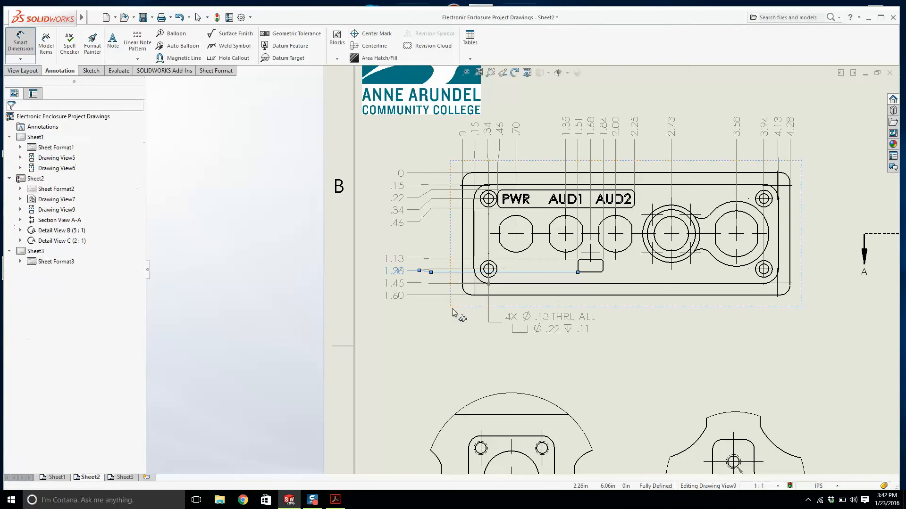
Move the 4X counterbored hole callout farther below the PWR/AUD view.
scroll(420, 278, "down", 3)
scroll(470, 245, "up", 3)
scroll(686, 258, "up", 2)
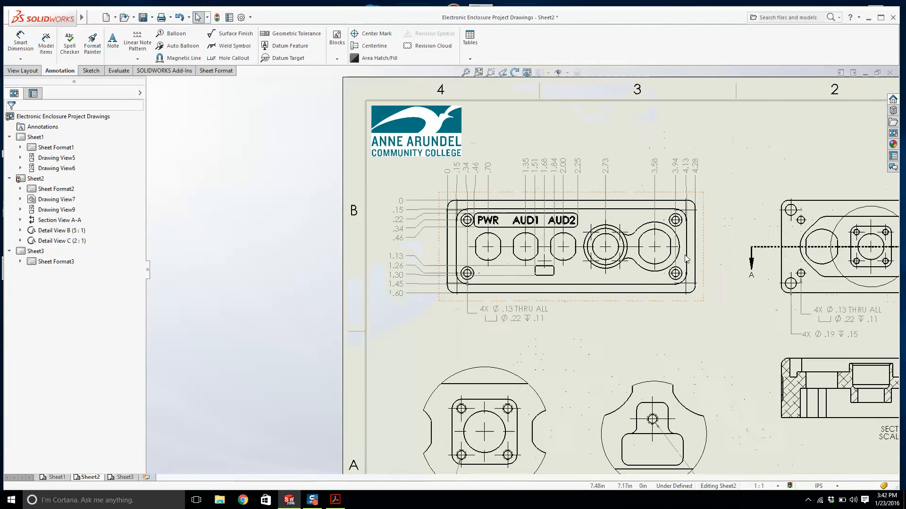
scroll(586, 230, "up", 3)
scroll(578, 247, "down", 4)
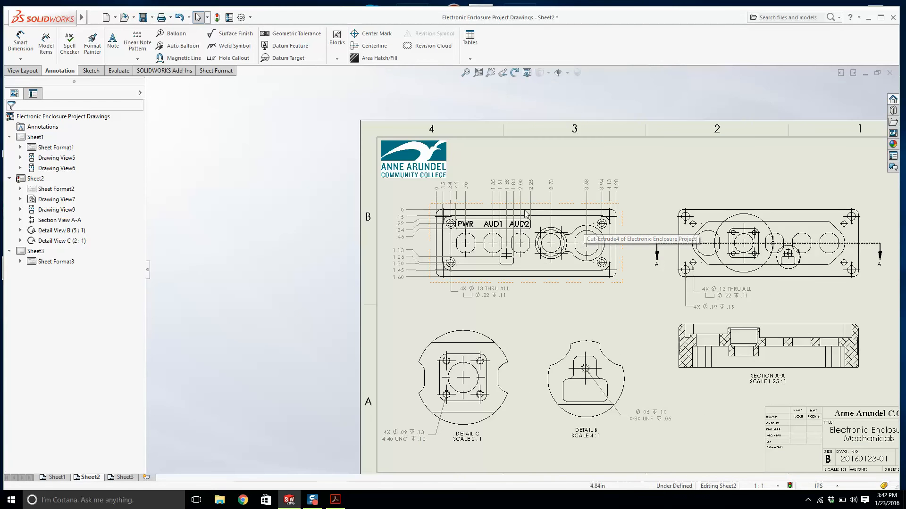
scroll(546, 253, "down", 1)
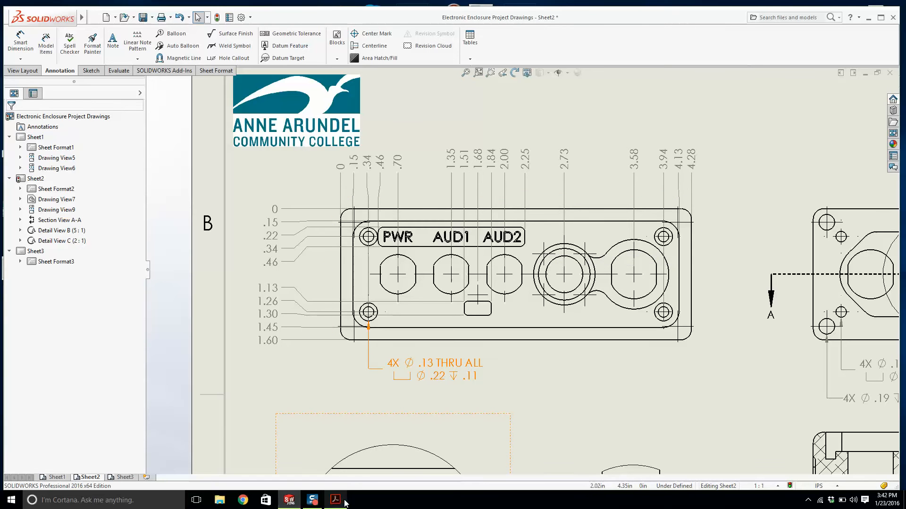
left_click_drag(451, 376, 452, 405)
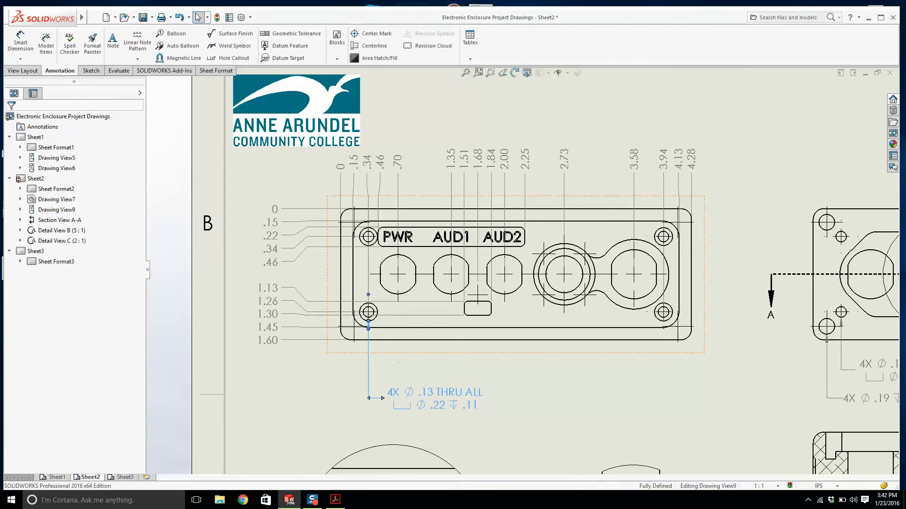
key("Escape")
Dimension the PWR opening's lower arc radius, place the text below the view and prefix it with "3 x".
left_click(31, 44)
scroll(409, 290, "down", 3)
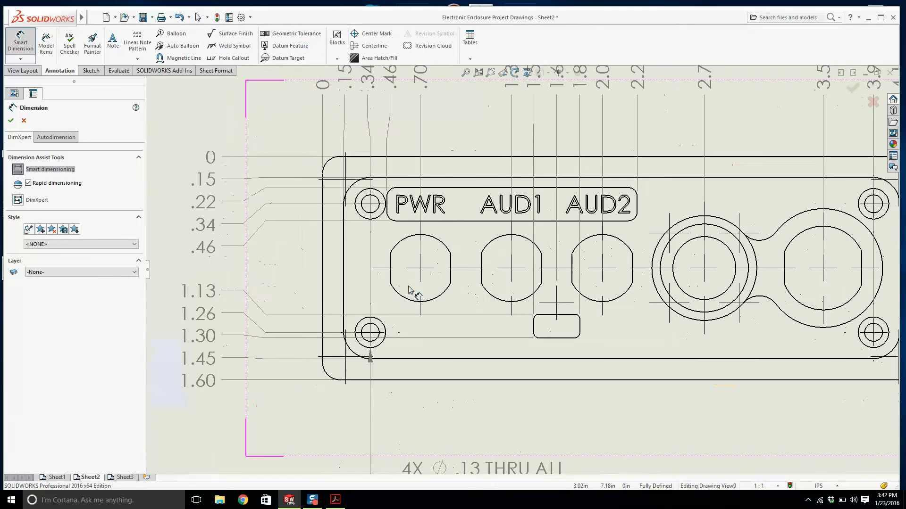
left_click(435, 302)
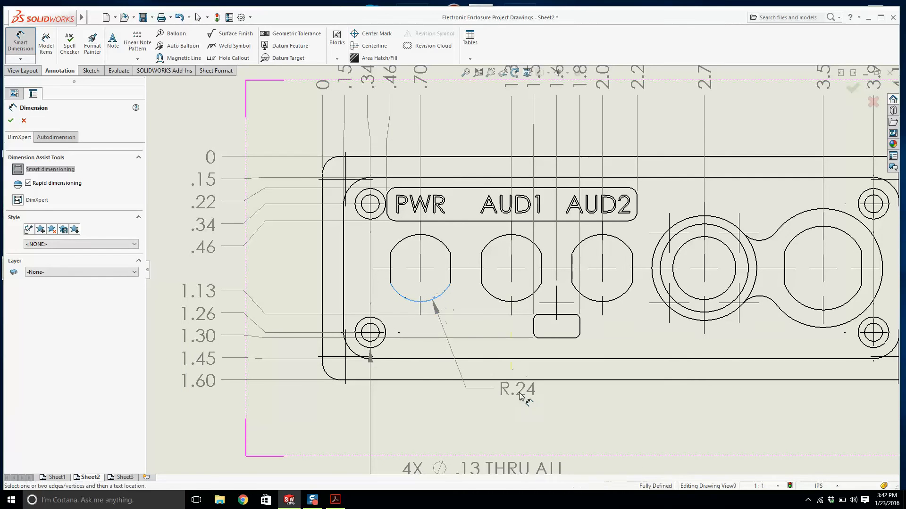
left_click(472, 416)
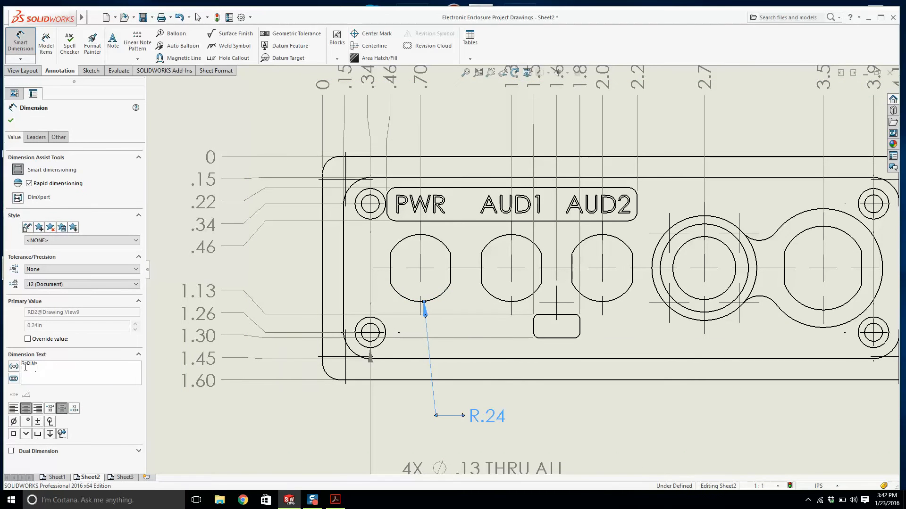
type("3 x")
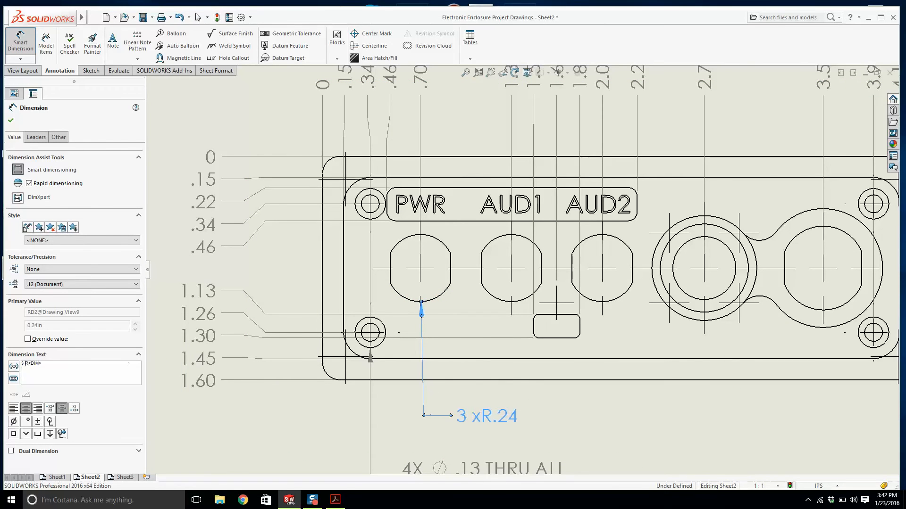
Dimension the radii of the large right opening's lower arc and its surrounding outer arc, placing both texts below the view.
scroll(288, 192, "up", 3)
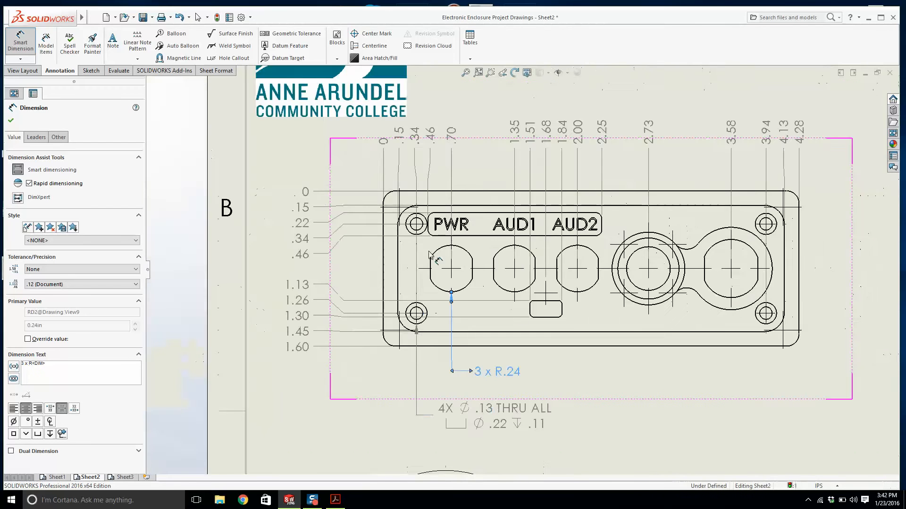
scroll(714, 335, "down", 3)
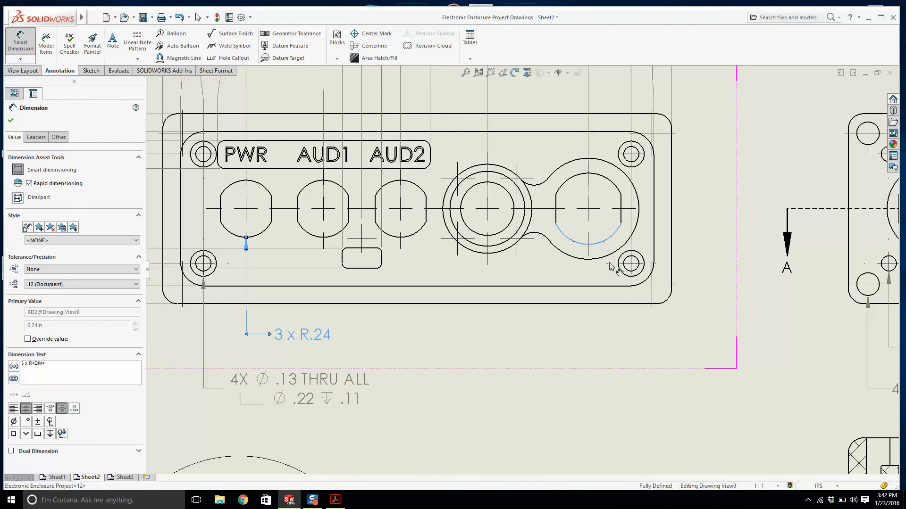
left_click(607, 247)
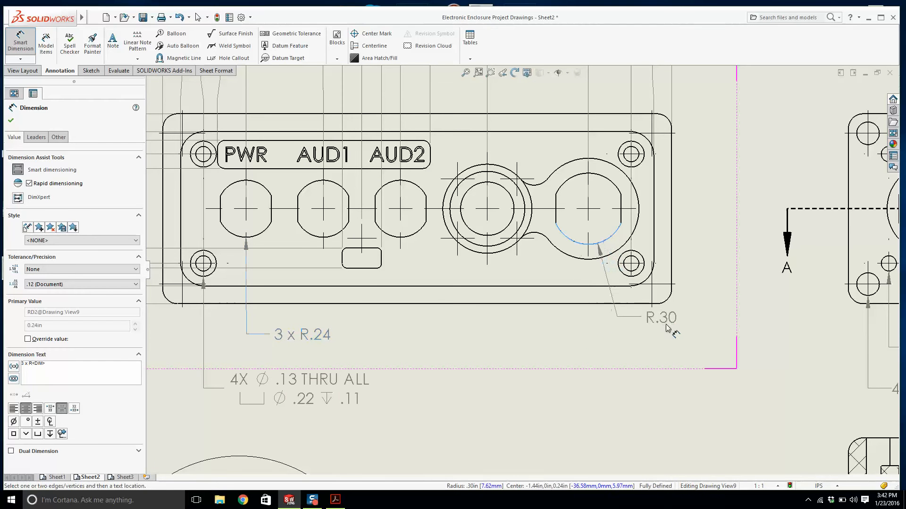
left_click(591, 259)
left_click(647, 360)
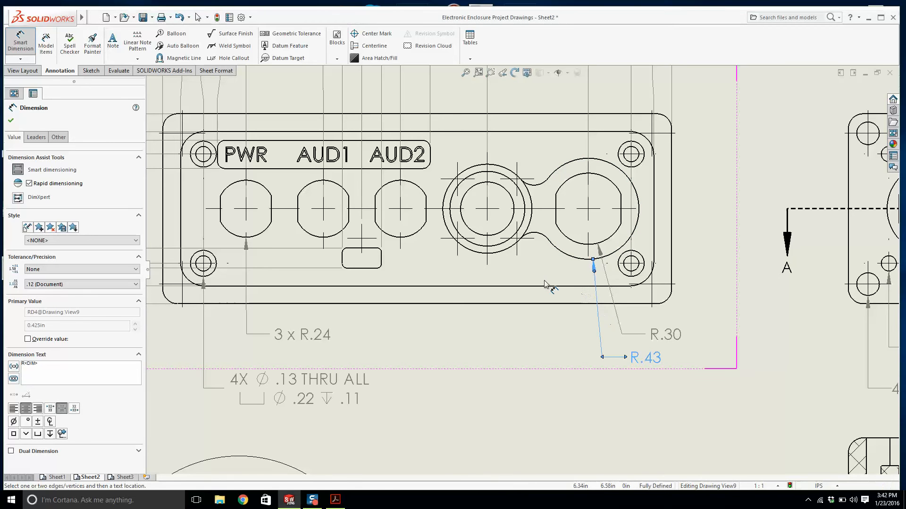
Dimension the diameters of the outermost and innermost concentric circles beside the large opening, placing both texts below the view.
left_click(502, 251)
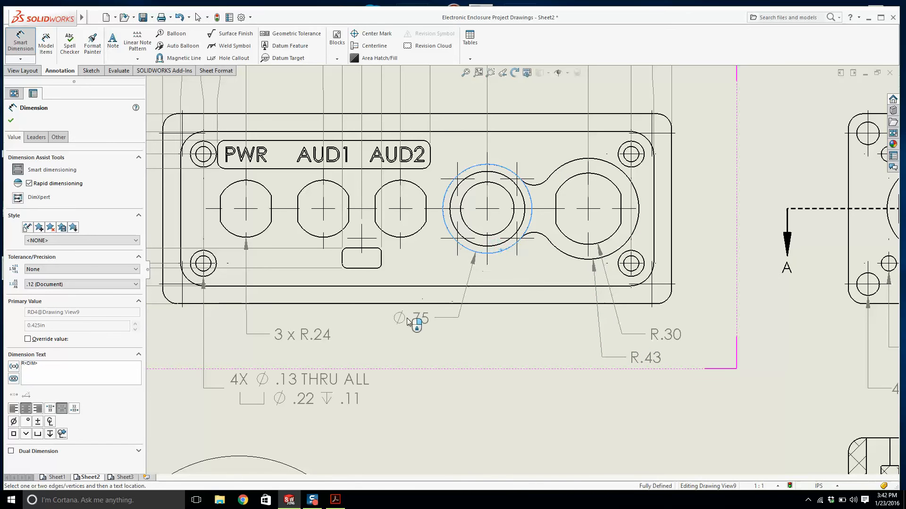
left_click(385, 338)
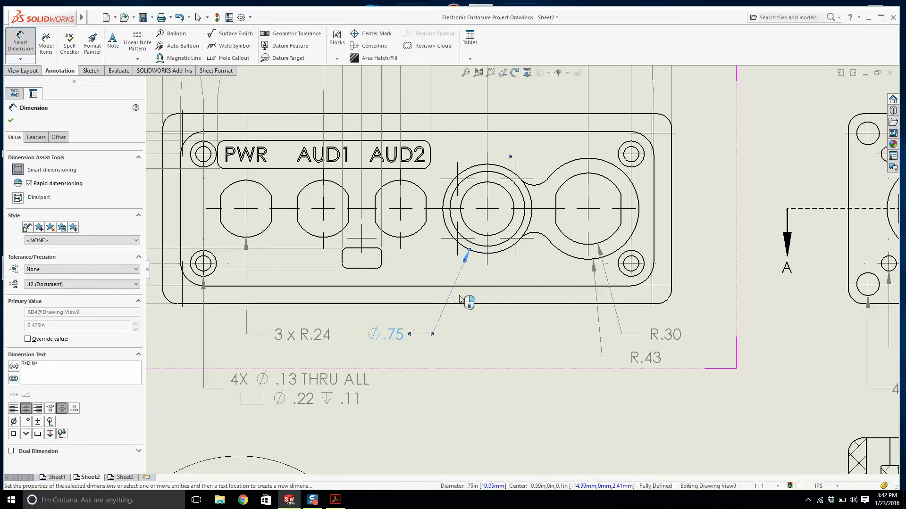
left_click(495, 238)
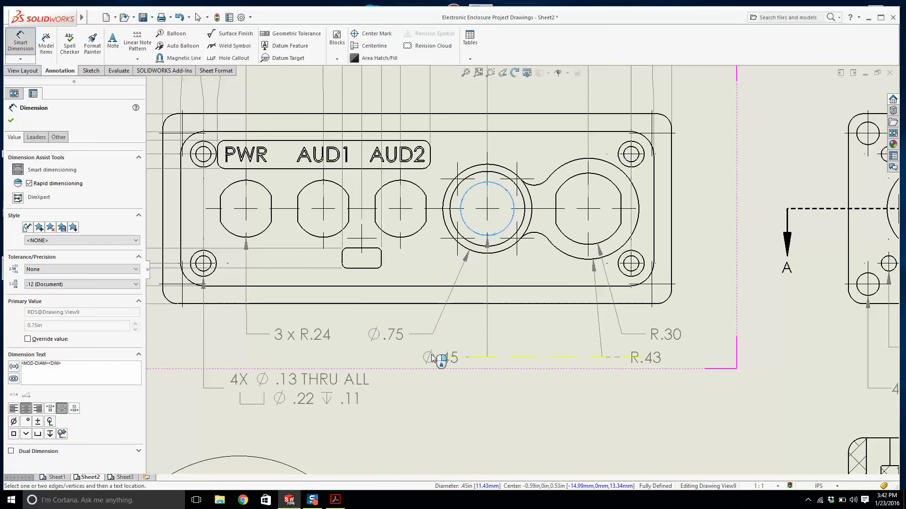
left_click(424, 358)
key("Escape")
scroll(573, 285, "up", 3)
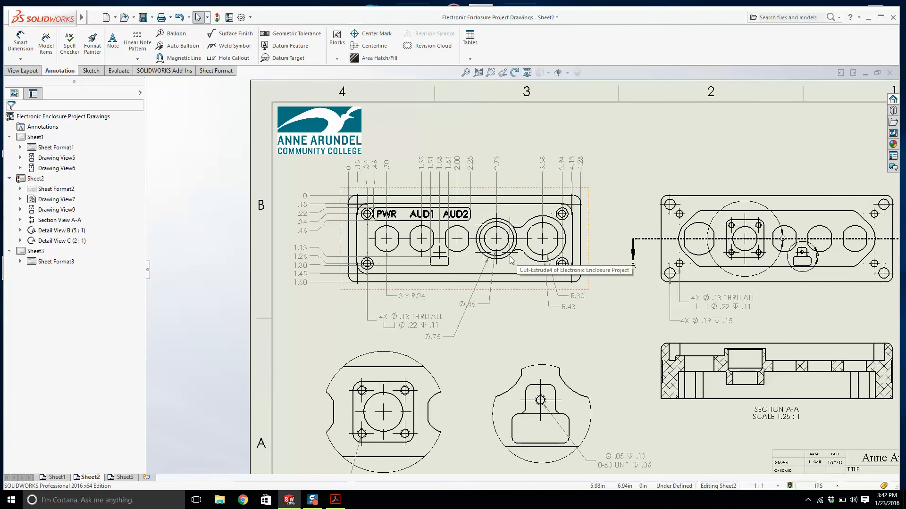
Examine the annotations on the PWR/AUD view and the sheet's other views for missing dimensions.
scroll(510, 260, "down", 2)
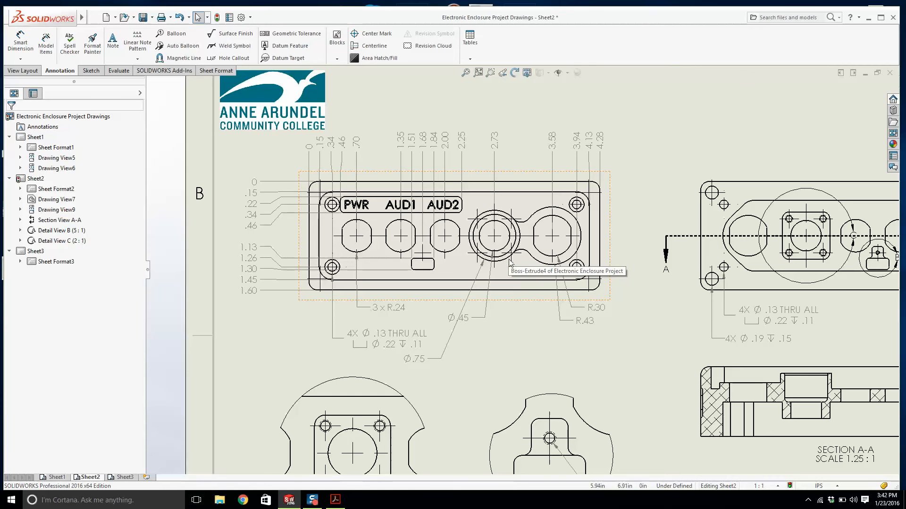
scroll(514, 264, "up", 4)
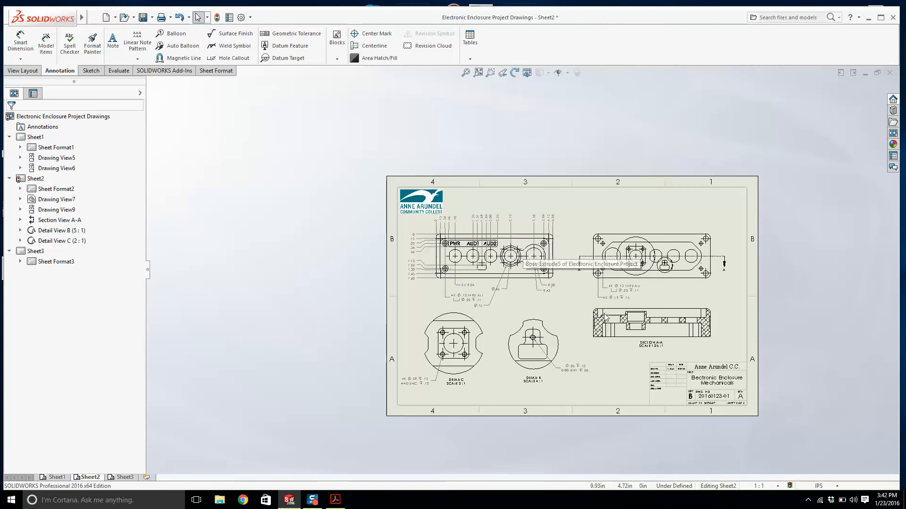
scroll(605, 317, "down", 3)
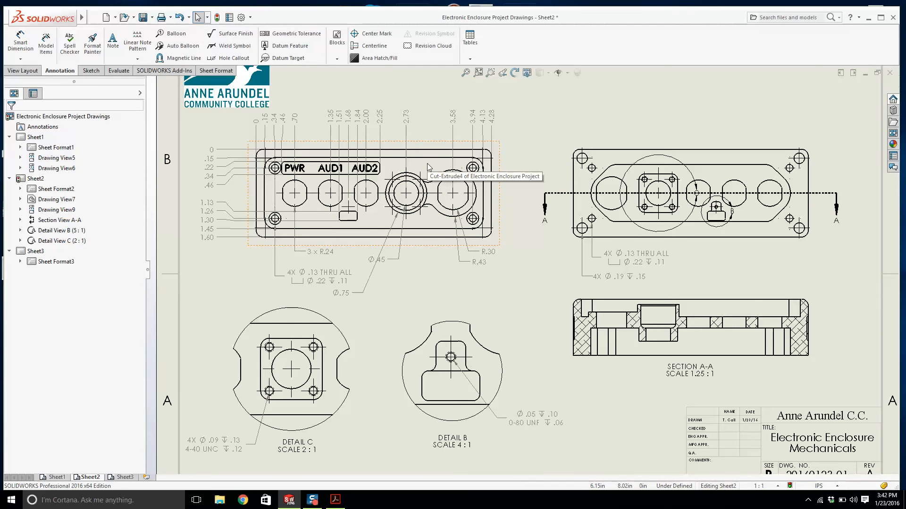
key("f")
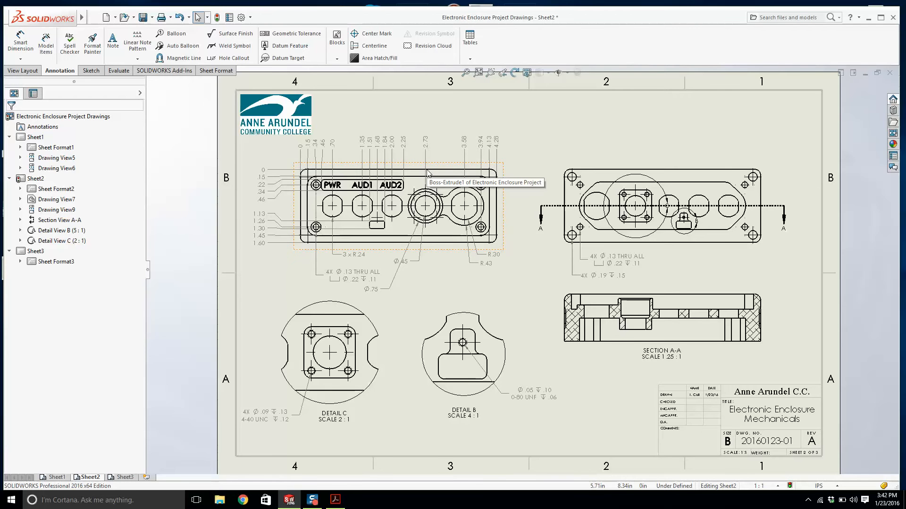
scroll(428, 173, "down", 2)
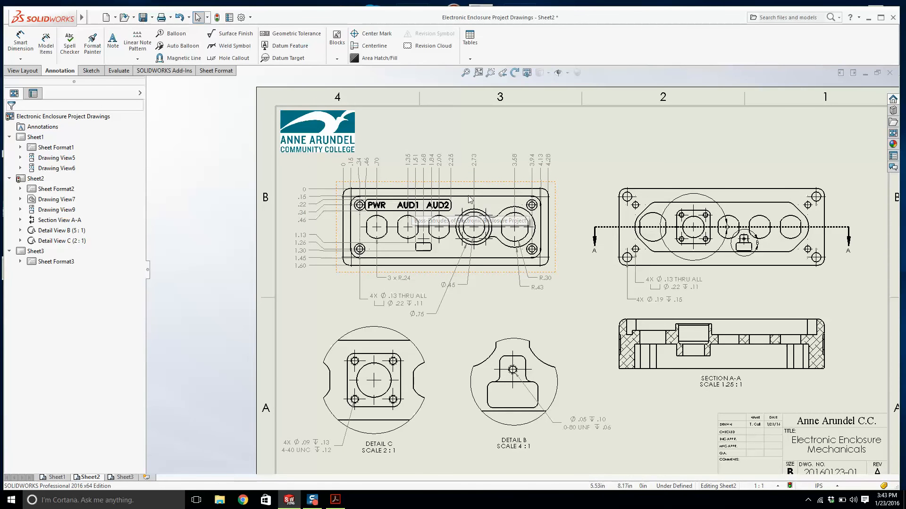
scroll(466, 208, "down", 1)
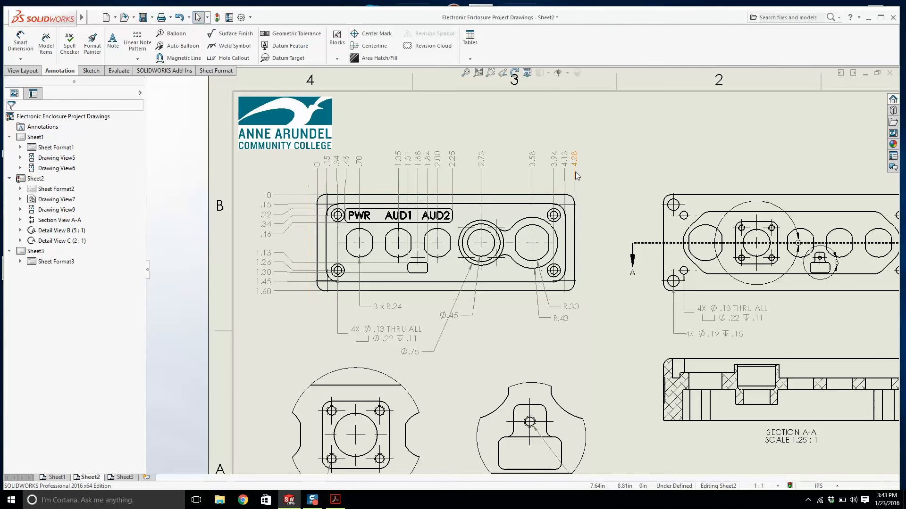
scroll(290, 303, "up", 2)
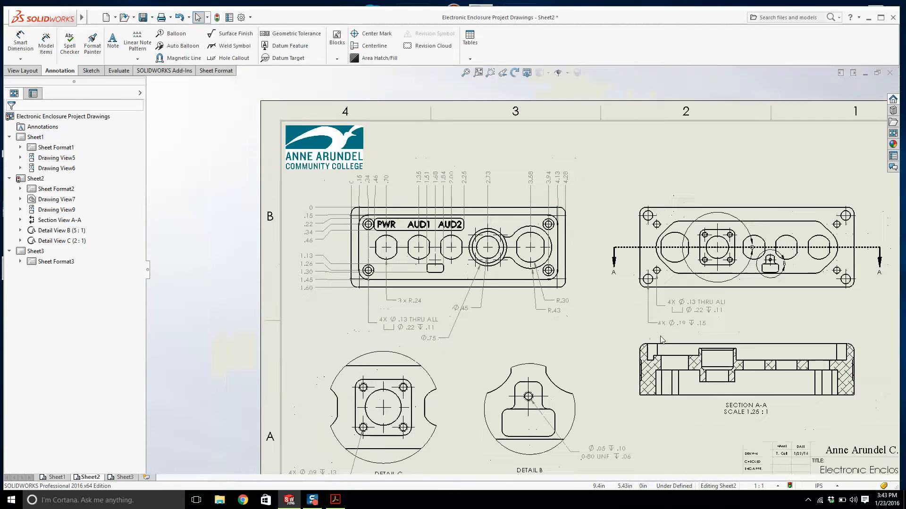
scroll(638, 356, "down", 1)
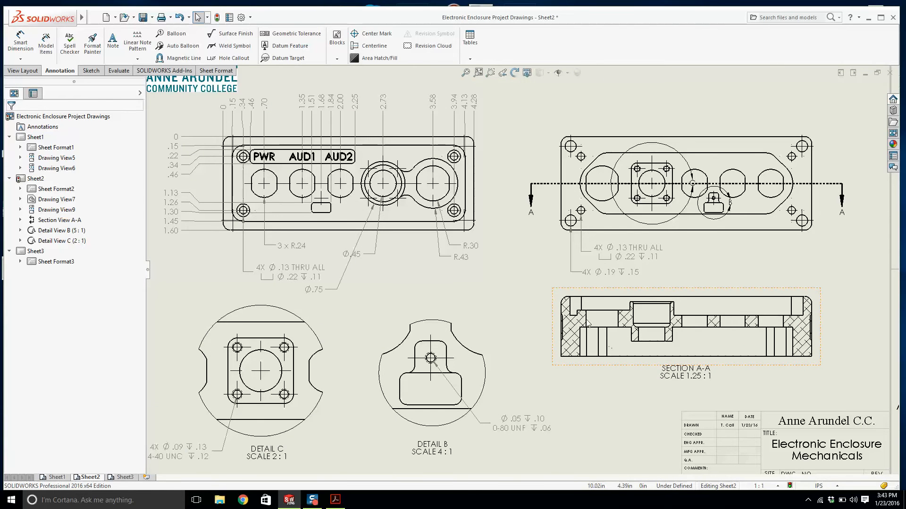
key("f")
Dimension the inner border's upper-right corner radius, place the text outside the view and add "x 4 PL" on a second line.
scroll(347, 188, "down", 2)
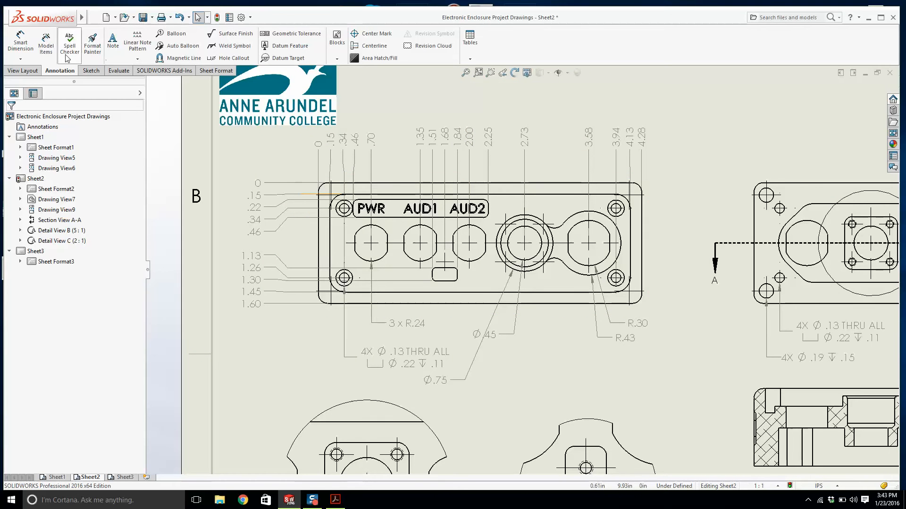
left_click(20, 41)
scroll(627, 208, "down", 3)
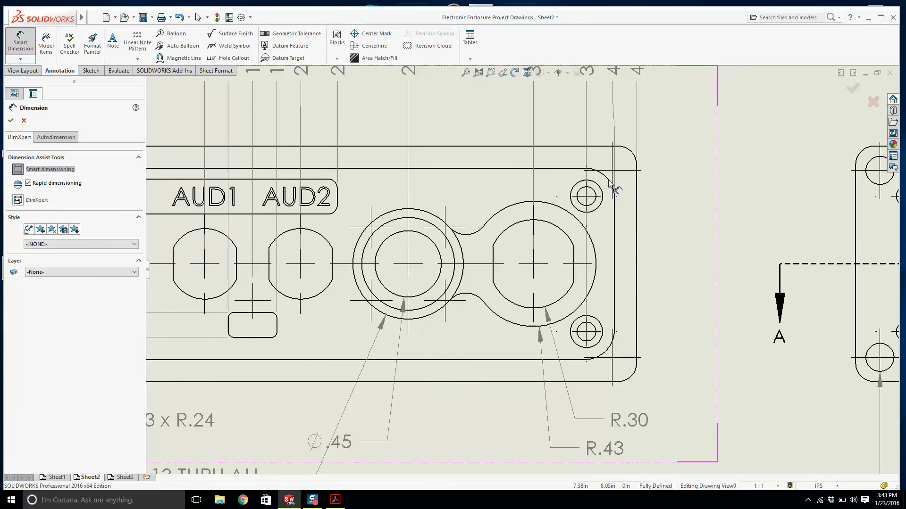
left_click(611, 187)
left_click(708, 119)
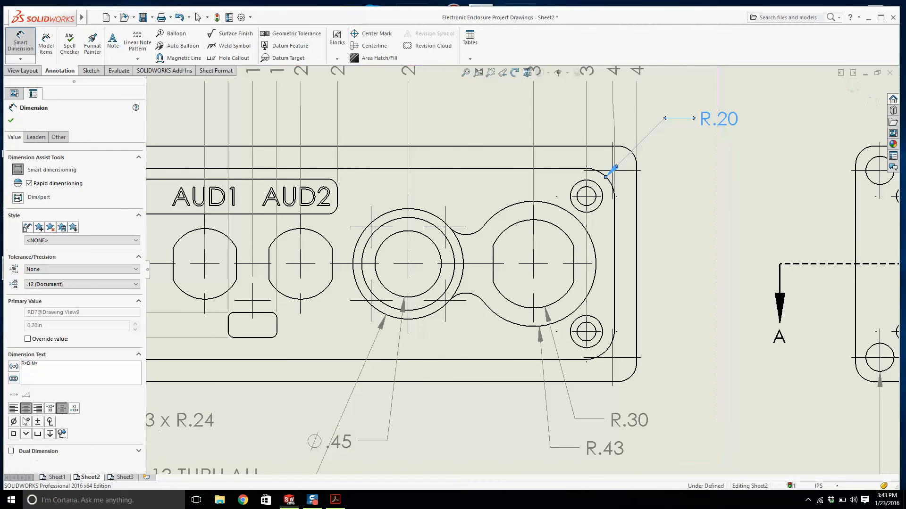
key("Return")
type("x 4 PL")
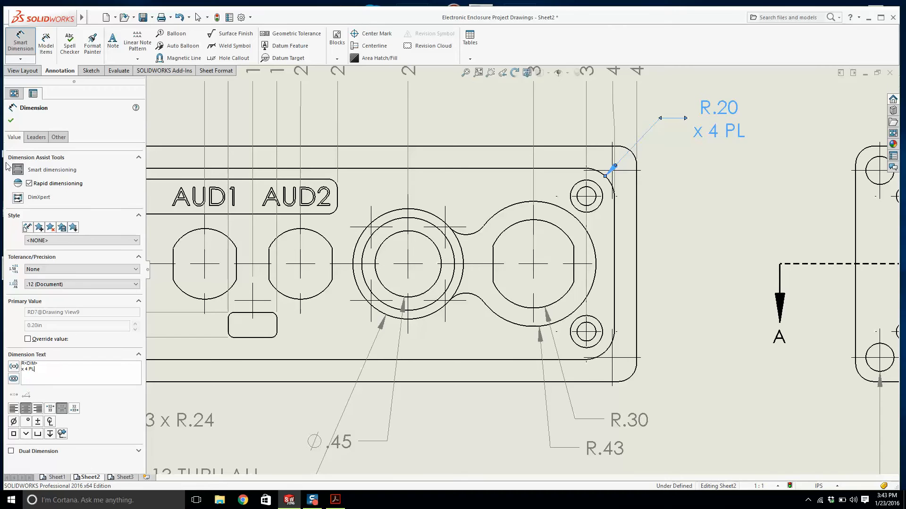
left_click(10, 120)
scroll(330, 236, "up", 3)
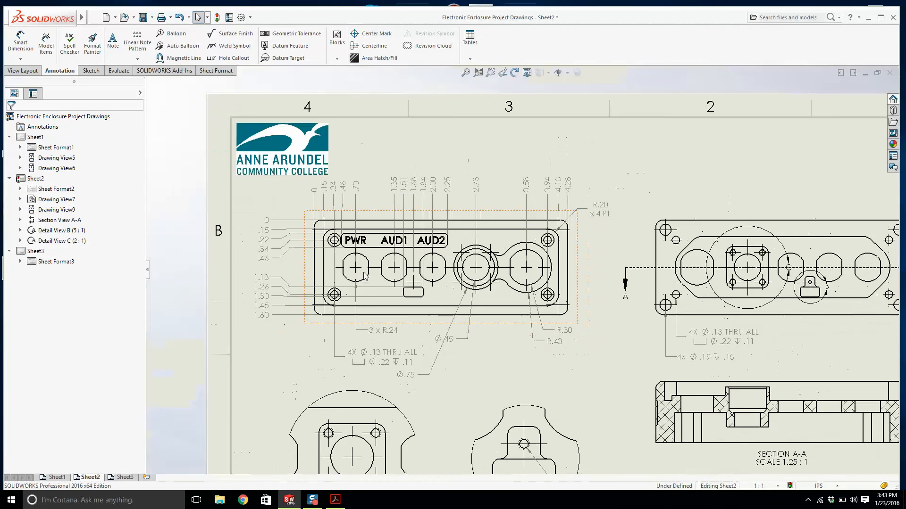
Add the PWR opening's left and right flat edges to the horizontal ordinate dimension set.
scroll(384, 254, "down", 4)
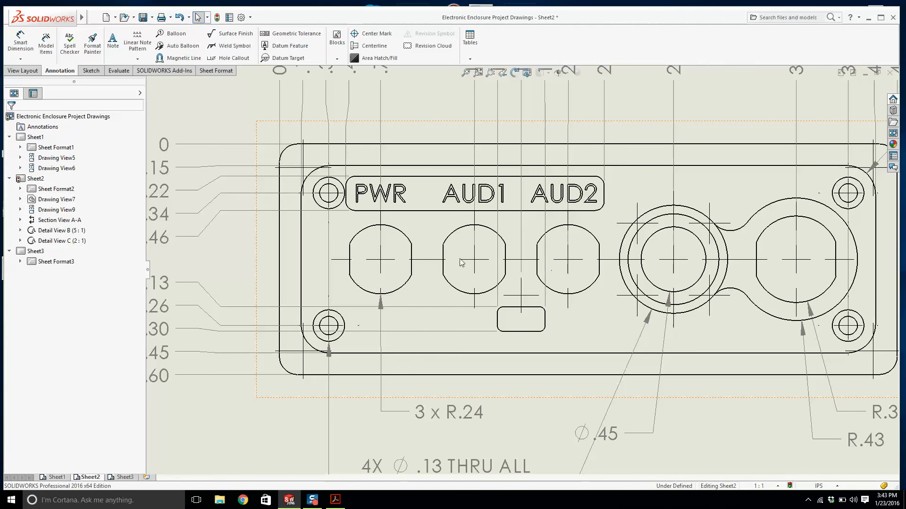
scroll(589, 276, "up", 2)
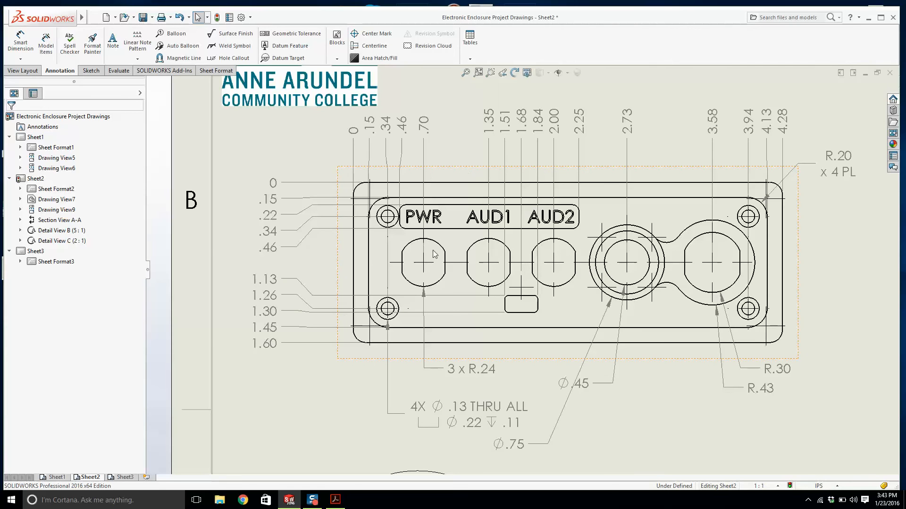
right_click(429, 131)
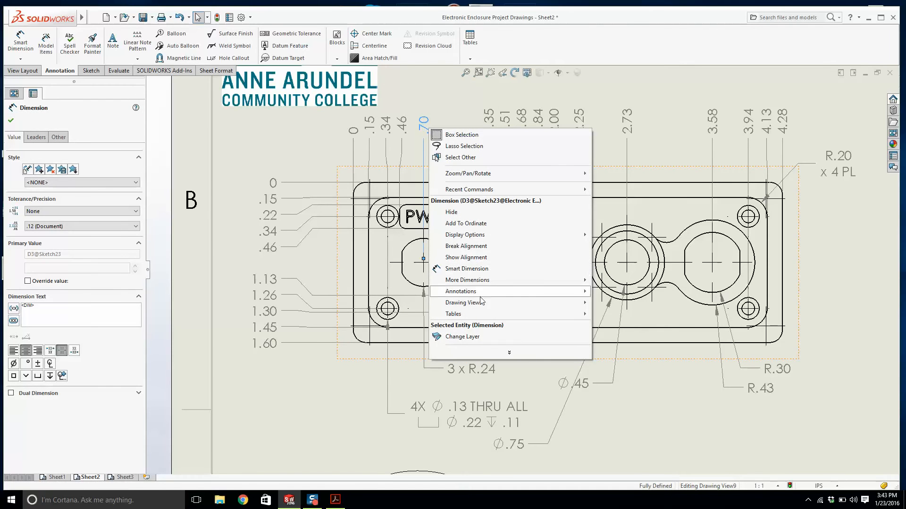
left_click(466, 269)
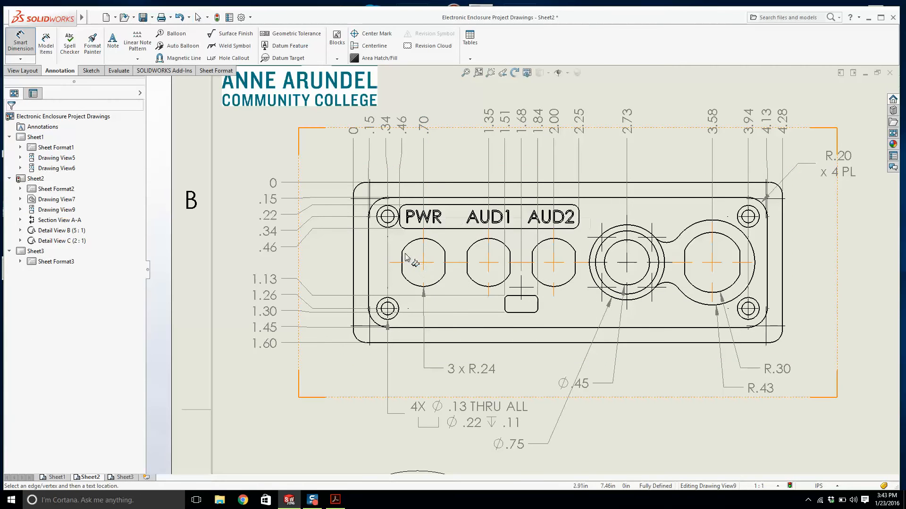
left_click(403, 258)
left_click(445, 260)
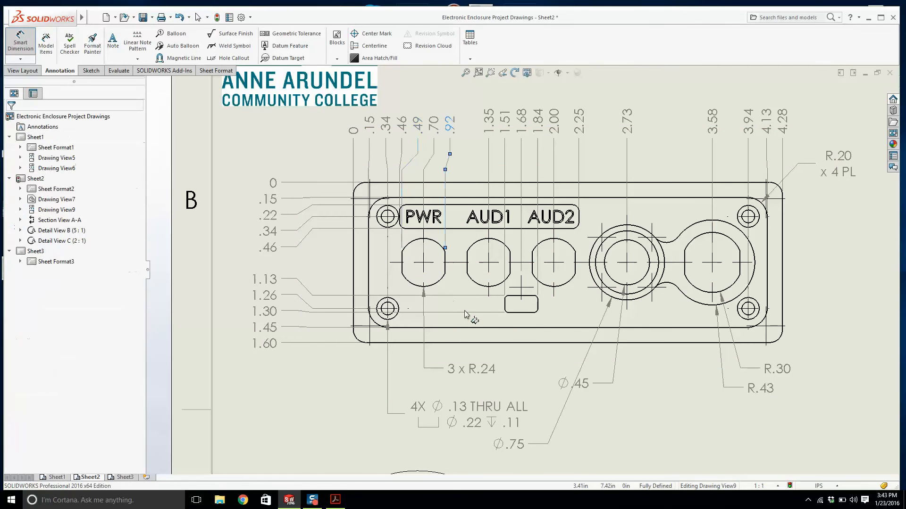
scroll(469, 289, "up", 3)
key("Escape")
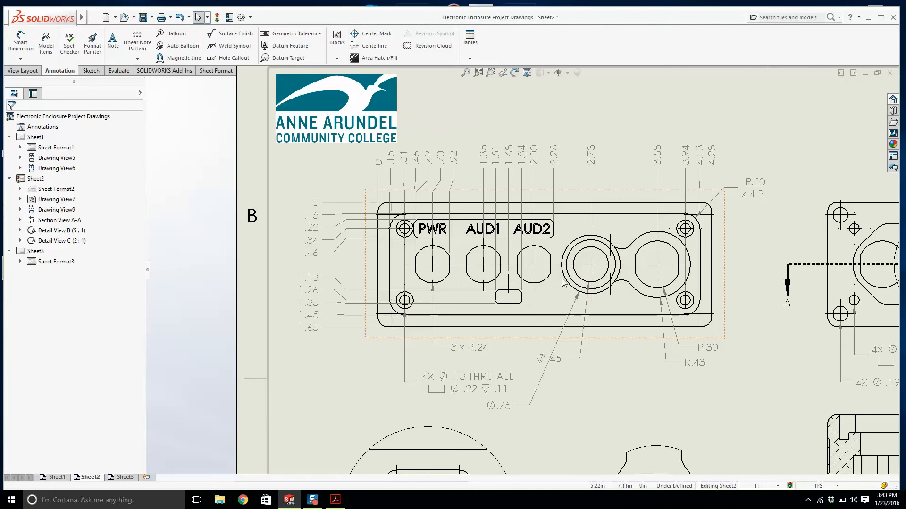
scroll(503, 303, "down", 1)
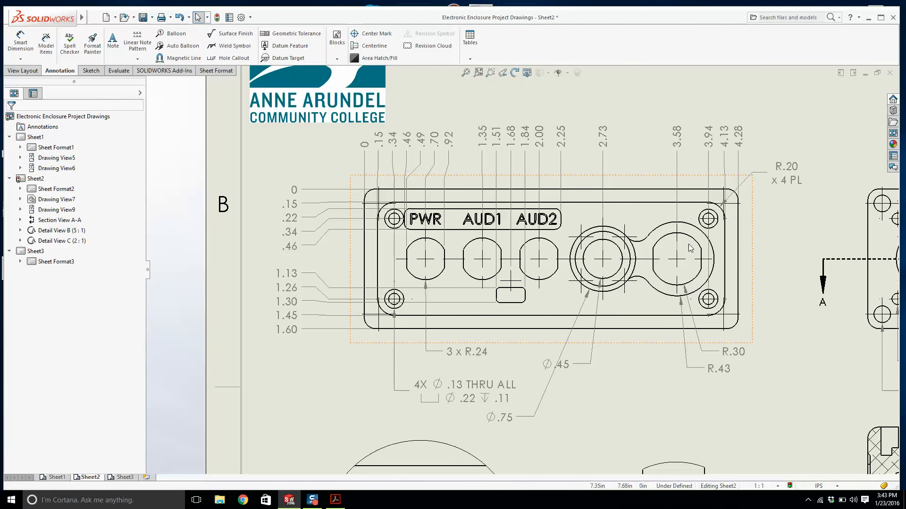
scroll(690, 248, "up", 1)
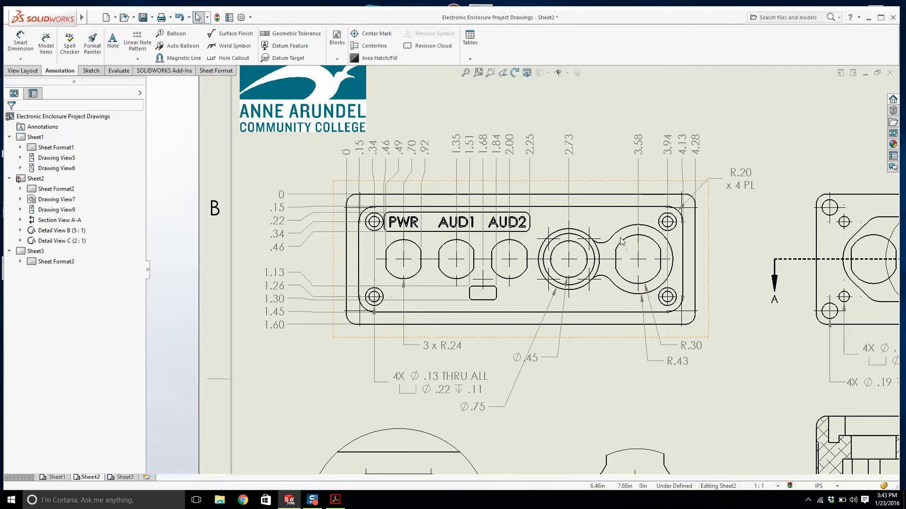
scroll(621, 241, "down", 4)
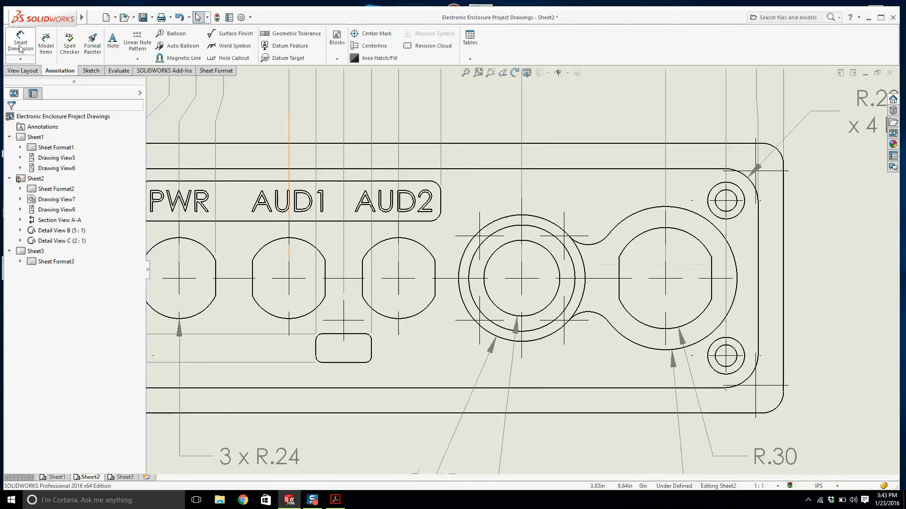
left_click(21, 47)
left_click(589, 242)
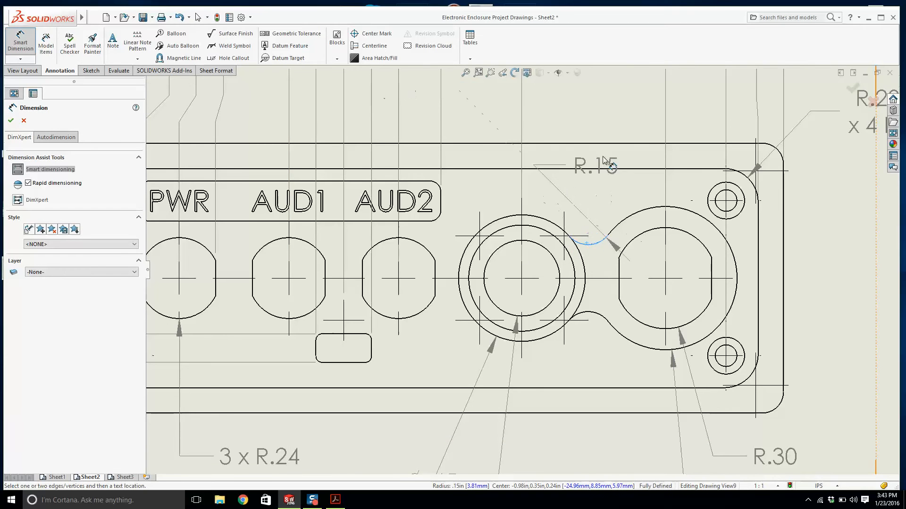
scroll(603, 157, "up", 2)
key("Escape")
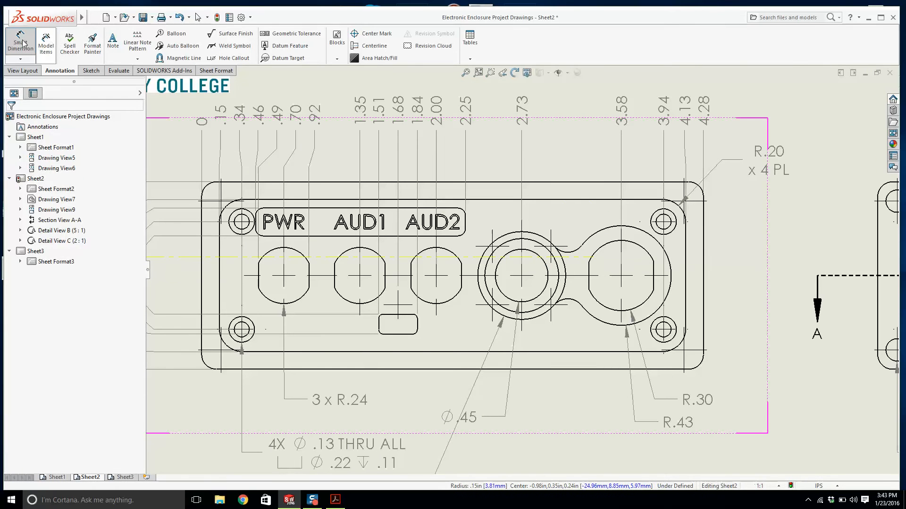
Dimension the radius of the lower fillet joining the concentric circles to the large opening, placing the text below the view.
left_click(21, 44)
left_click(21, 43)
left_click(21, 44)
scroll(571, 333, "down", 1)
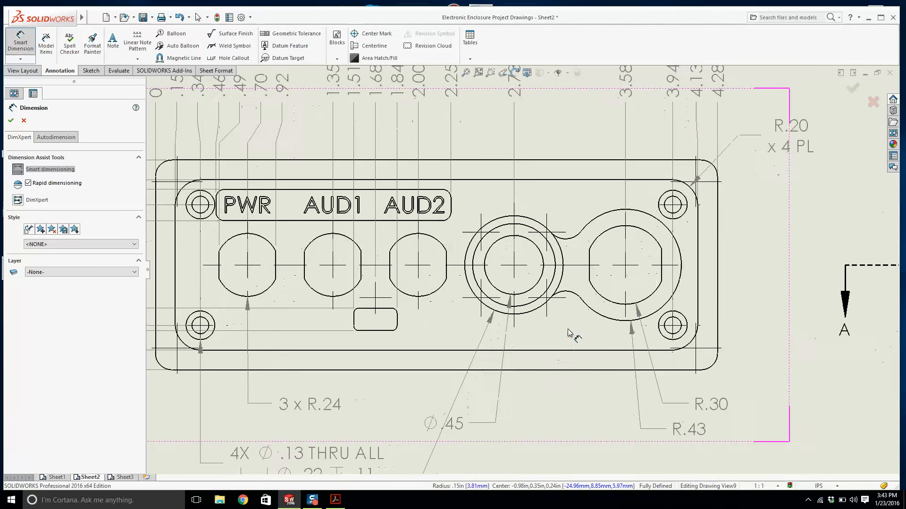
scroll(571, 333, "down", 1)
left_click(568, 295)
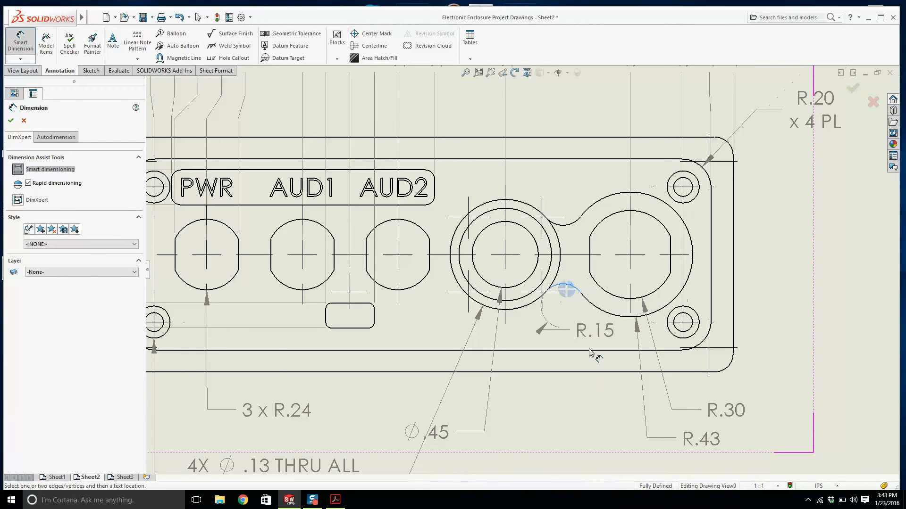
scroll(591, 353, "up", 3)
left_click(497, 386)
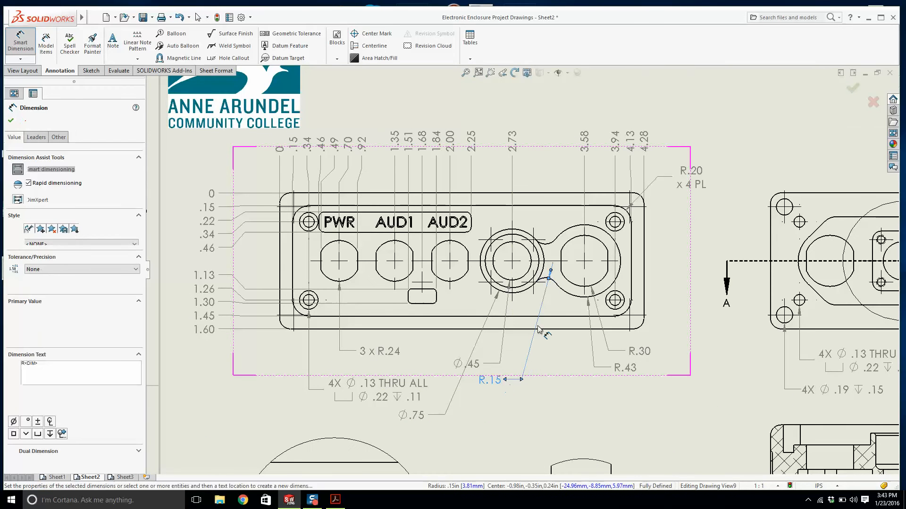
Examine Sheet2's views, especially the one with section line A-A, for features that still lack center marks or dimensions.
key("Escape")
scroll(524, 274, "up", 3)
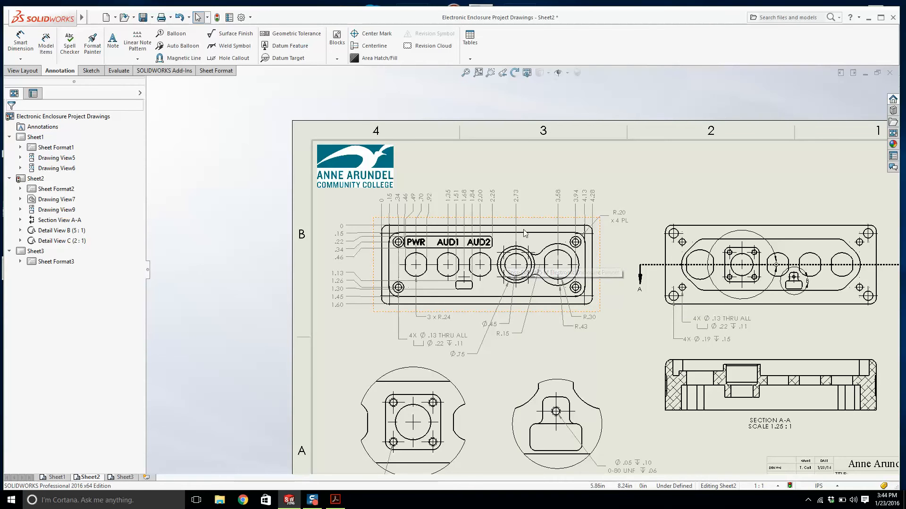
scroll(518, 271, "up", 2)
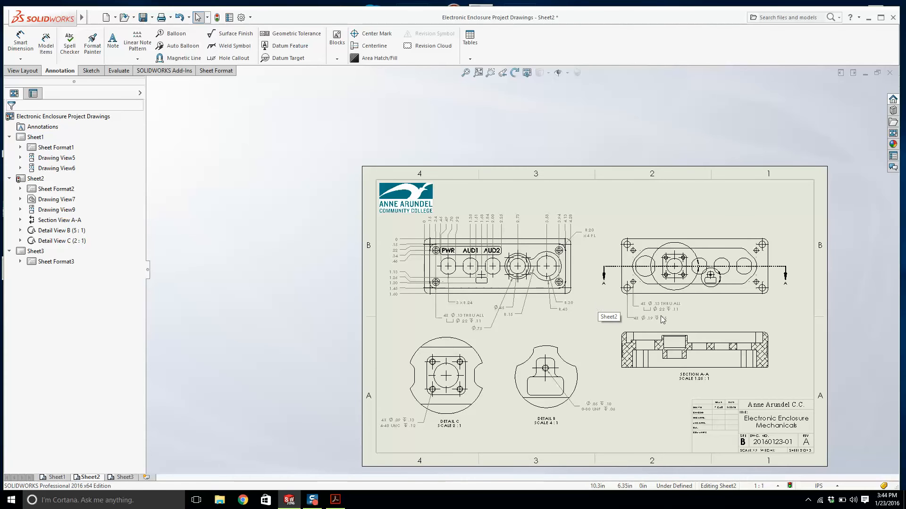
scroll(663, 320, "down", 3)
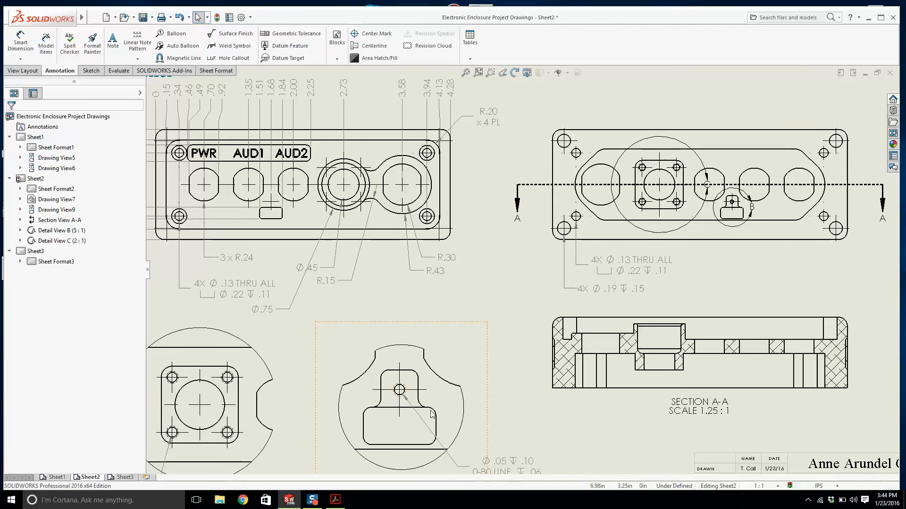
key("f")
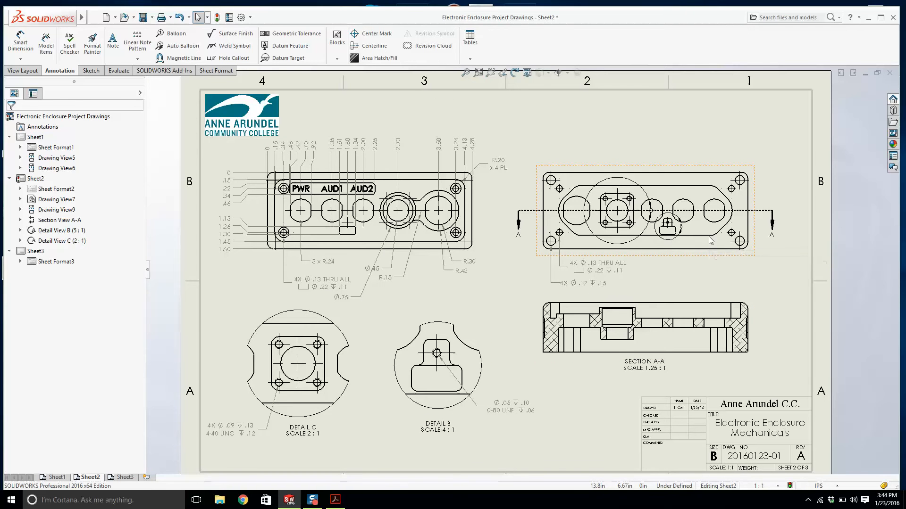
scroll(710, 245, "down", 2)
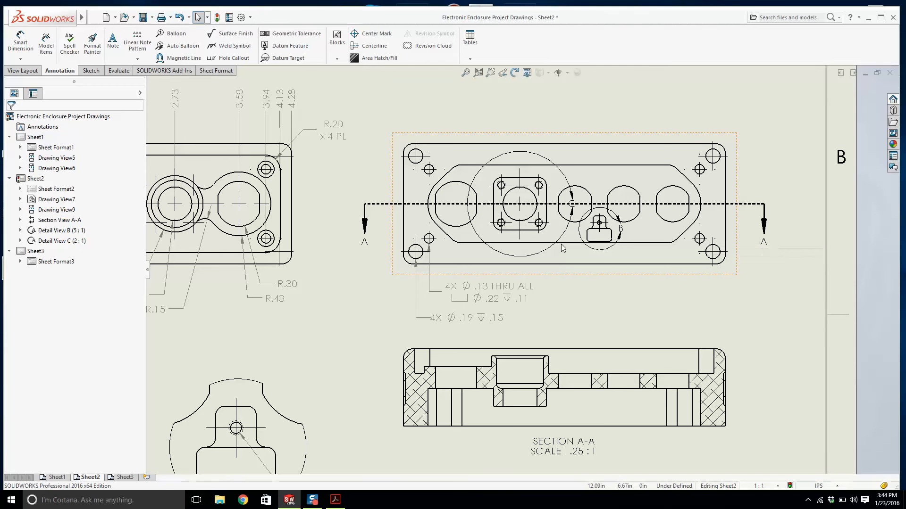
scroll(521, 270, "up", 4)
scroll(457, 293, "down", 1)
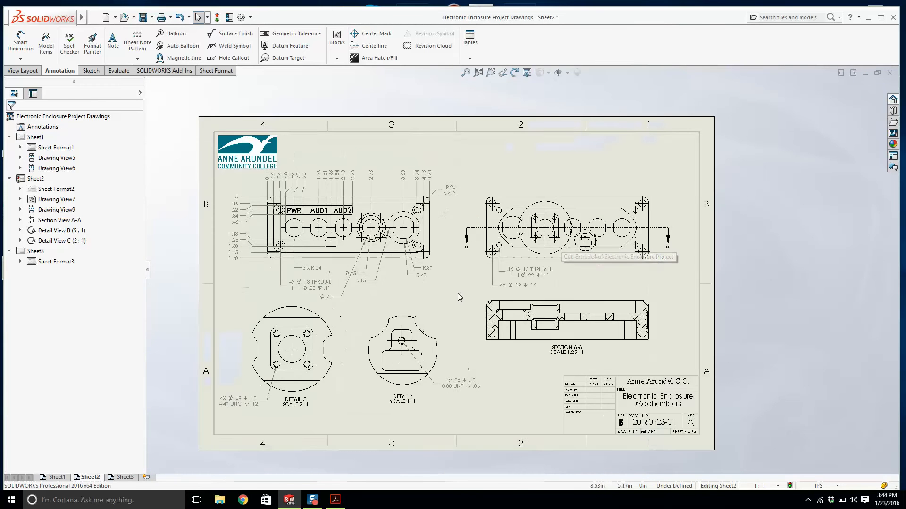
scroll(460, 288, "down", 2)
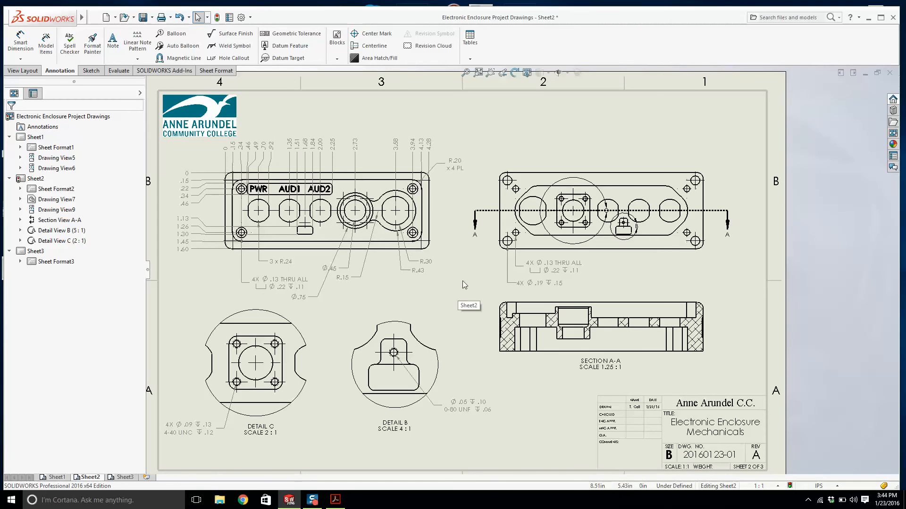
scroll(651, 258, "down", 2)
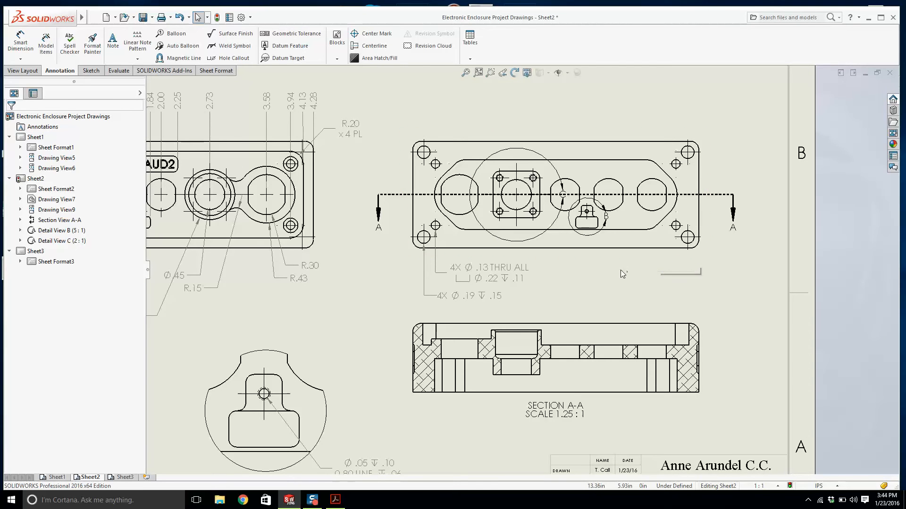
scroll(639, 238, "up", 1)
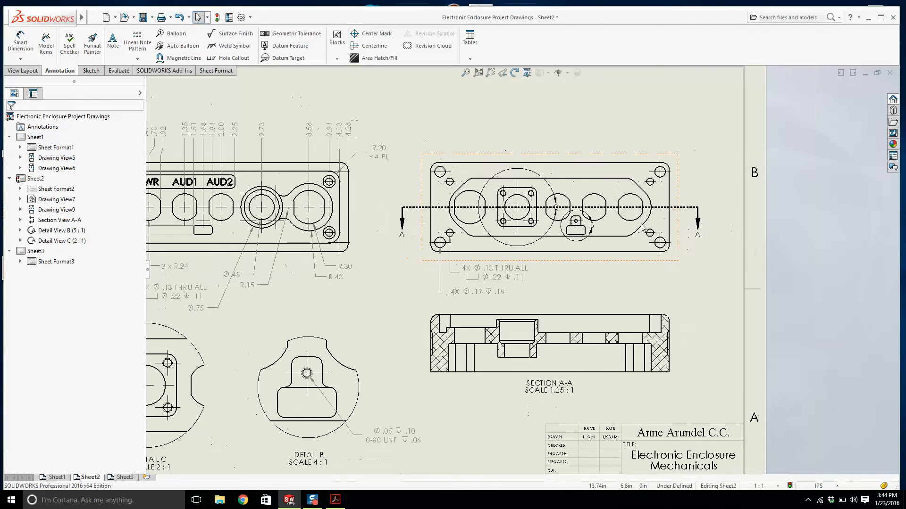
Add center marks to the rounded left and right end arcs of the large recess in the section-line view.
left_click(356, 34)
scroll(503, 215, "down", 3)
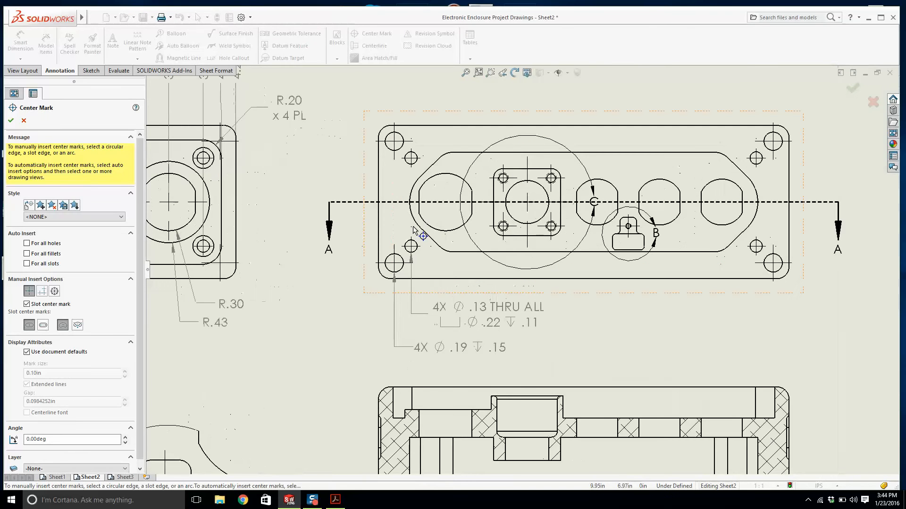
left_click(410, 214)
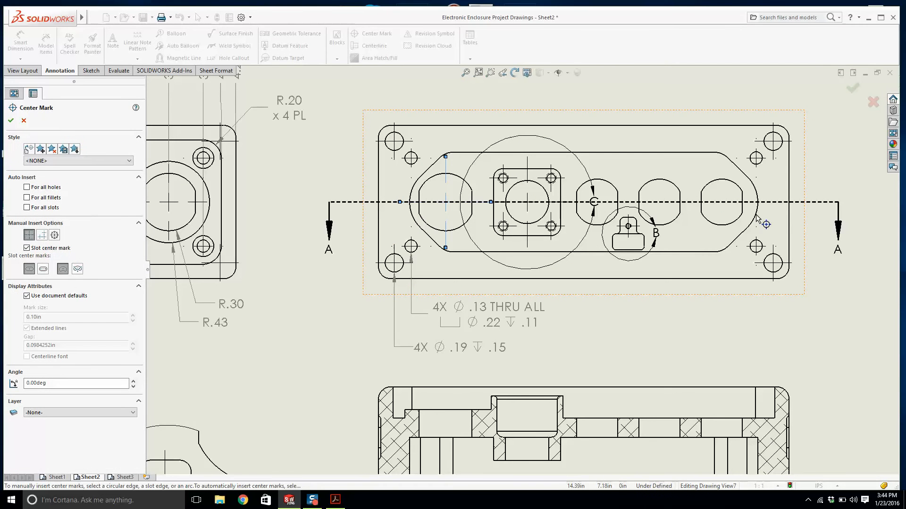
key("Escape")
scroll(536, 250, "up", 3)
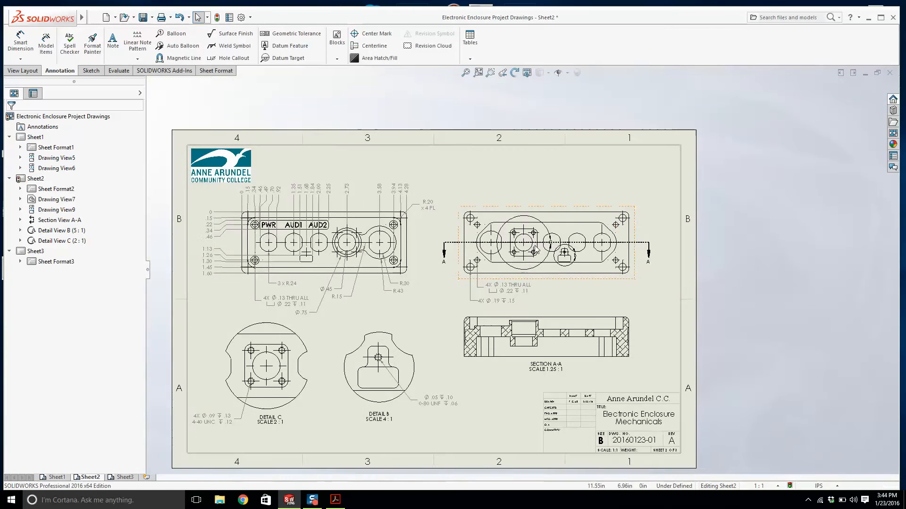
Save the drawing.
scroll(412, 202, "down", 3)
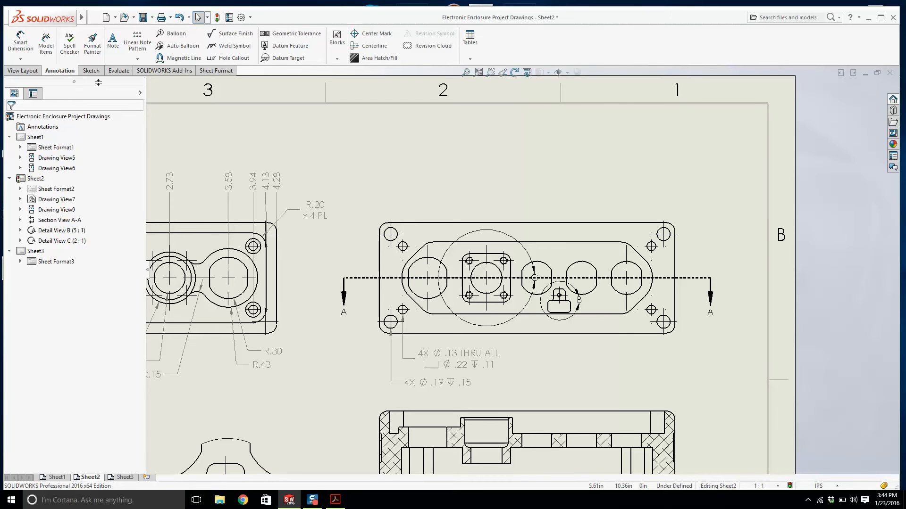
scroll(518, 267, "up", 2)
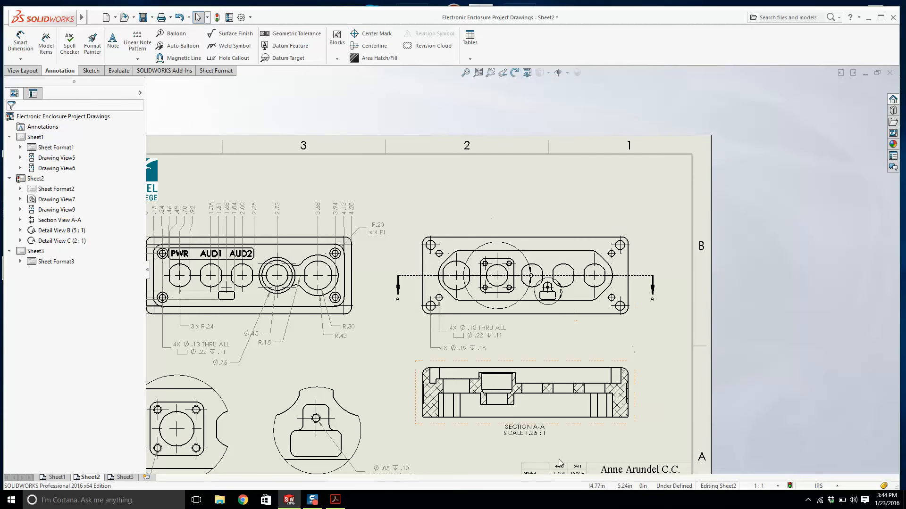
left_click(339, 503)
left_click(338, 501)
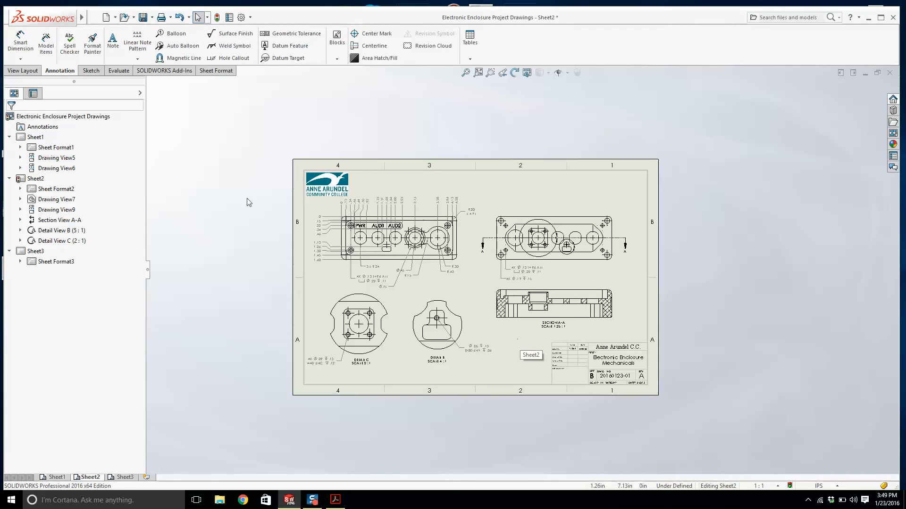
left_click(143, 18)
scroll(554, 316, "down", 3)
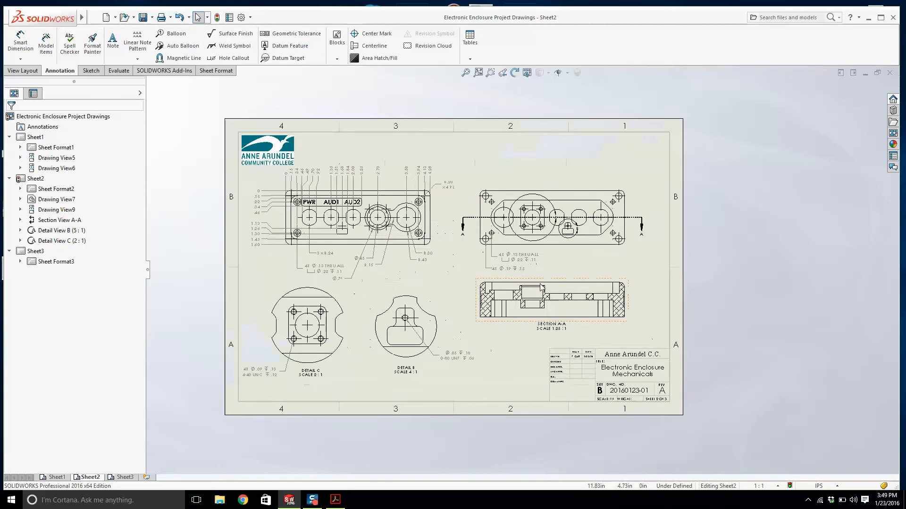
Switch to the reference PDF in Acrobat Reader, examine the dimensions of its section-line view, and return to SOLIDWORKS.
left_click(334, 500)
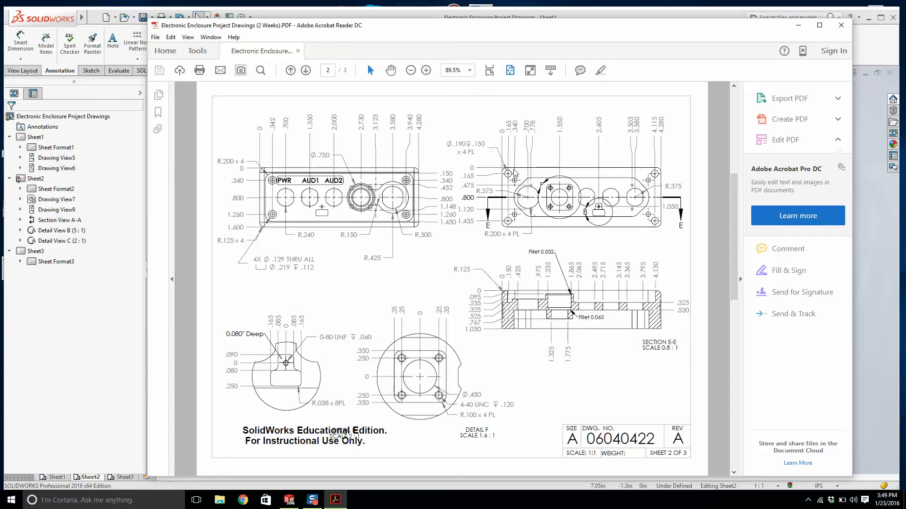
scroll(517, 174, "up", 2, "ctrl")
left_click_drag(524, 473, 557, 474)
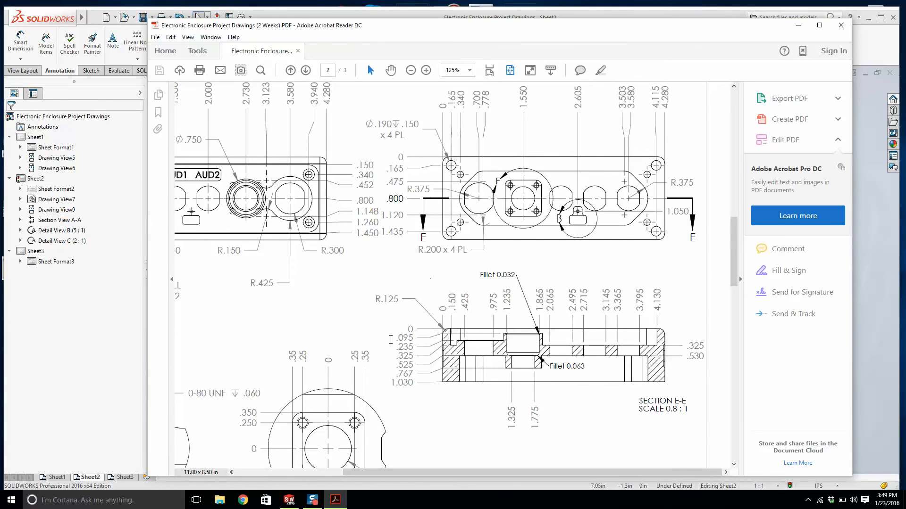
left_click(289, 500)
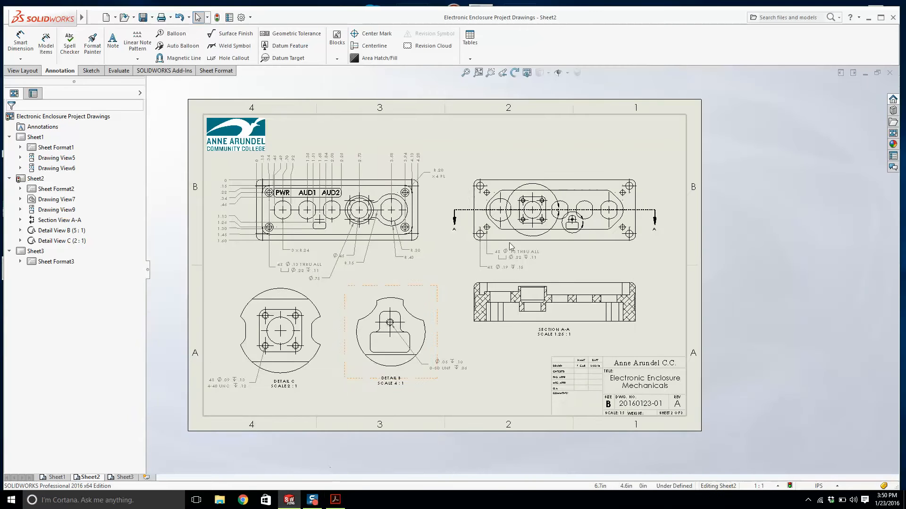
Dimension the radii of the recess's lower-right corner and right end arc in the section-line view, placing both texts toward the lower right.
scroll(547, 190, "down", 1)
left_click(19, 41)
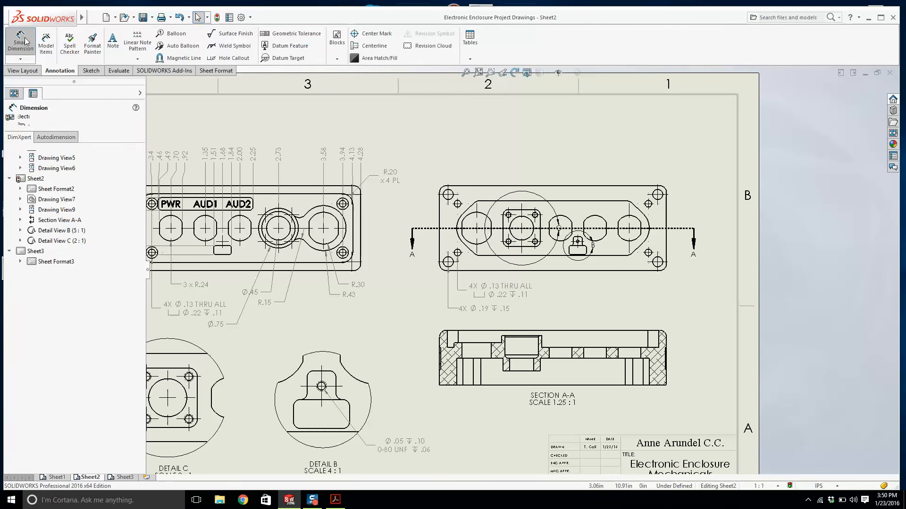
scroll(665, 321, "down", 4)
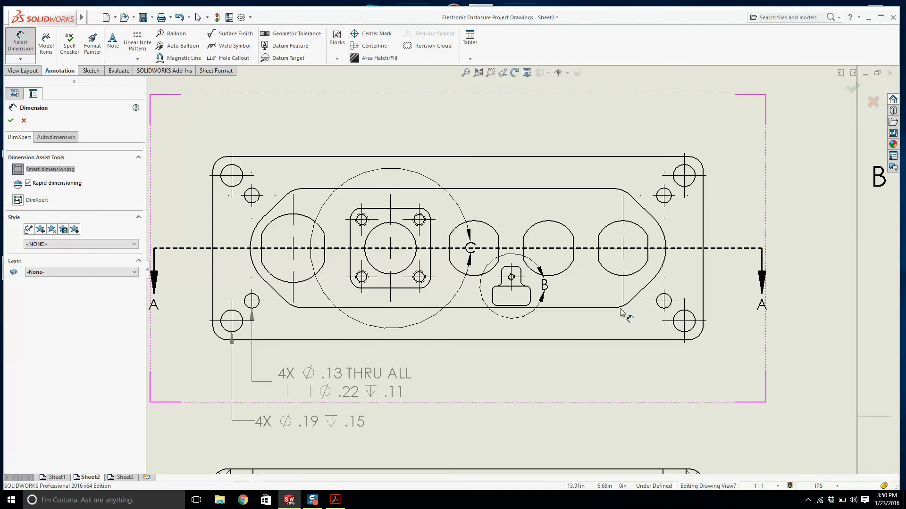
left_click(620, 309)
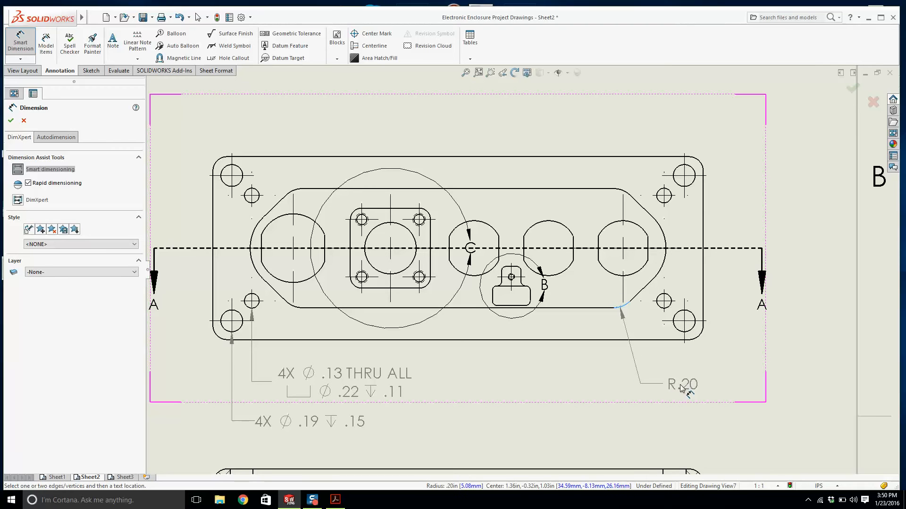
left_click(689, 387)
left_click(666, 262)
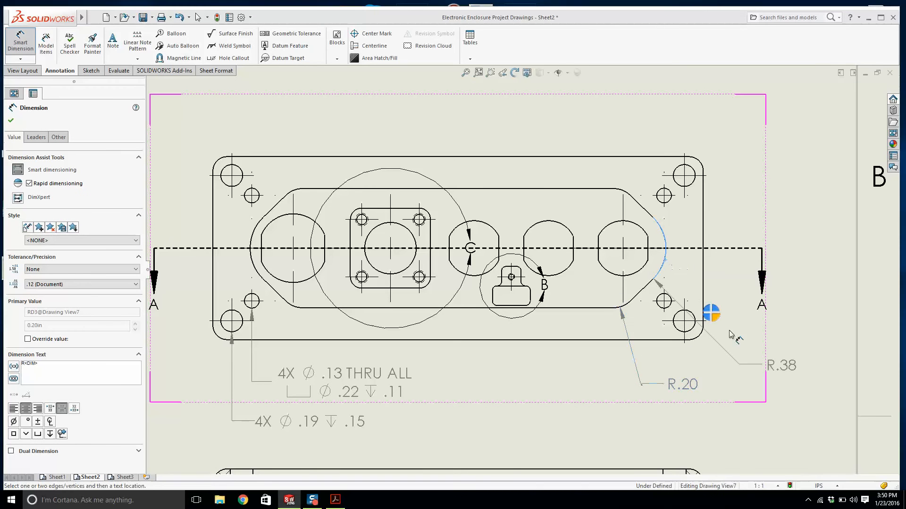
left_click(791, 348)
scroll(782, 346, "up", 3)
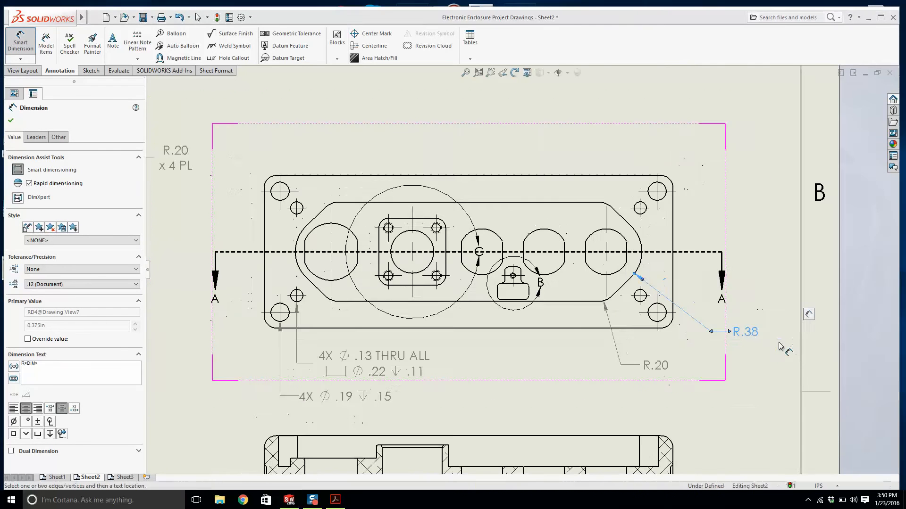
Examine the openings and hole callouts in the section-line view for remaining radii and callout placement.
scroll(340, 276, "down", 3)
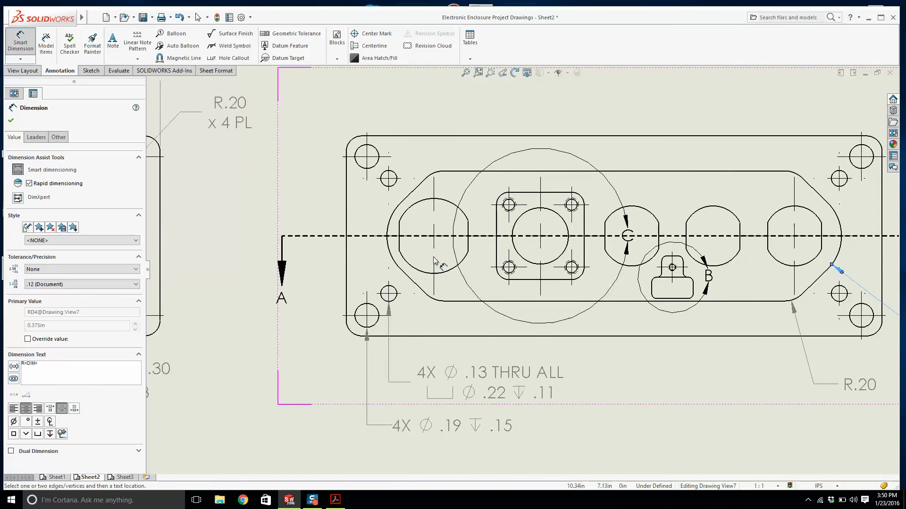
scroll(522, 269, "up", 2)
scroll(599, 280, "up", 1)
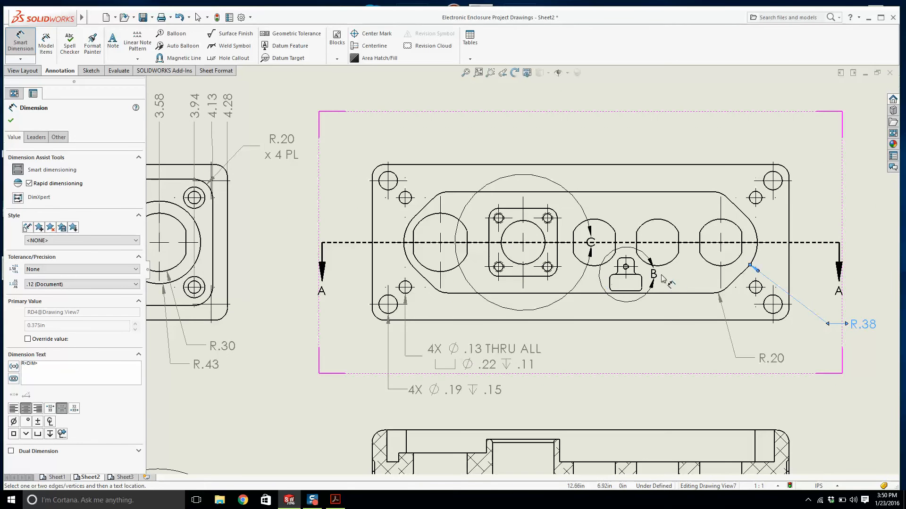
scroll(476, 255, "up", 2)
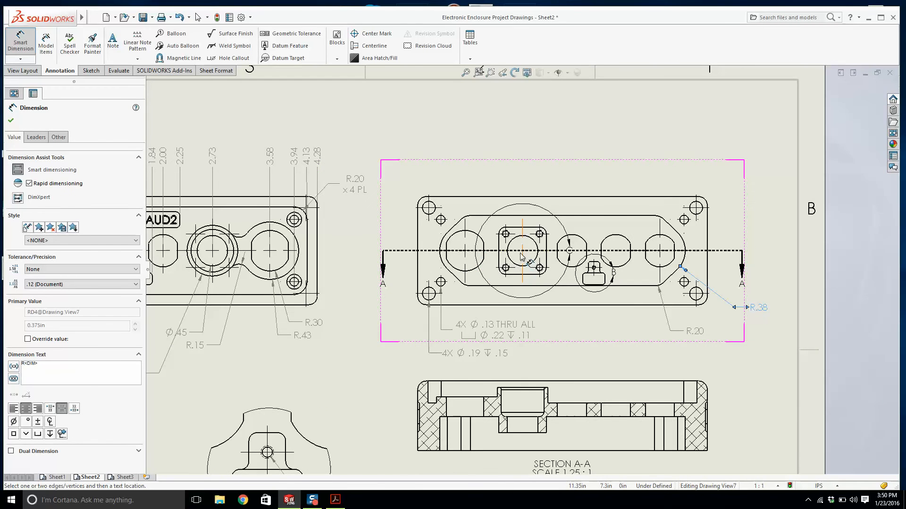
scroll(519, 255, "down", 3)
scroll(500, 246, "up", 2)
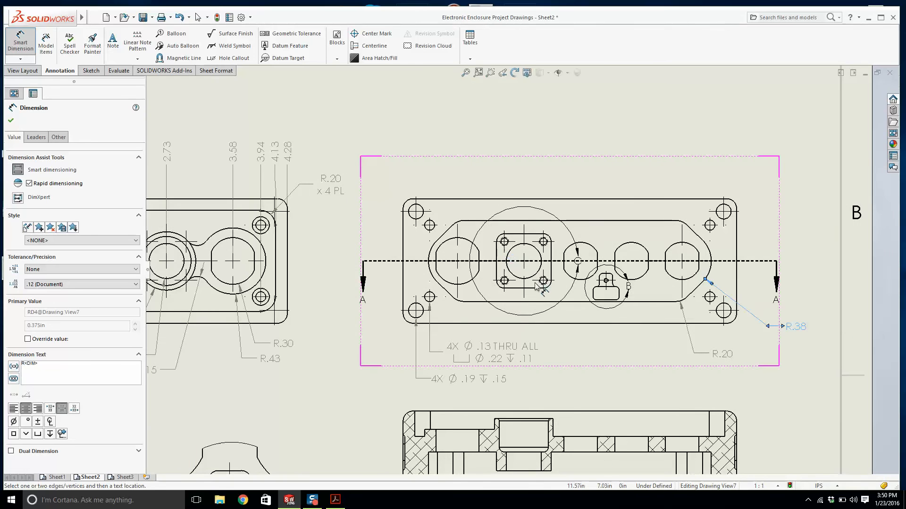
scroll(533, 289, "up", 1)
scroll(500, 311, "down", 1)
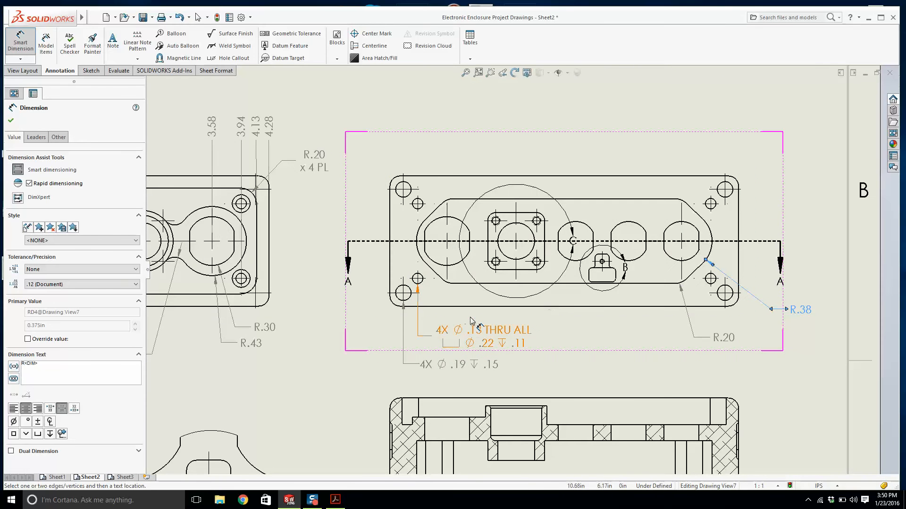
Shift the 4X Ø.13 and 4X Ø.19 hole callouts slightly right below the section-line view so their leaders run at an angle.
key("Escape")
scroll(477, 329, "down", 2)
left_click_drag(477, 329, 499, 325)
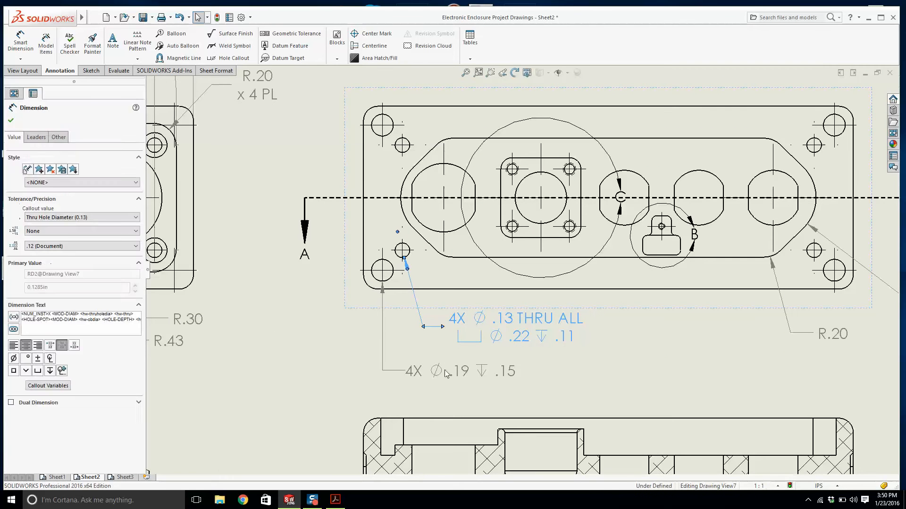
left_click_drag(438, 376, 463, 370)
left_click(464, 294)
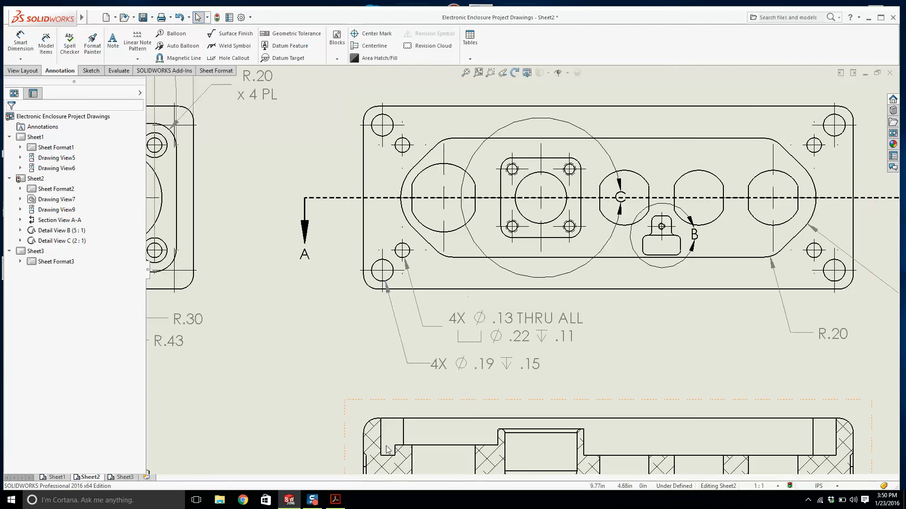
Check the reference PDF in Acrobat Reader again and compare its section-line view with the SOLIDWORKS drawing view.
left_click(335, 499)
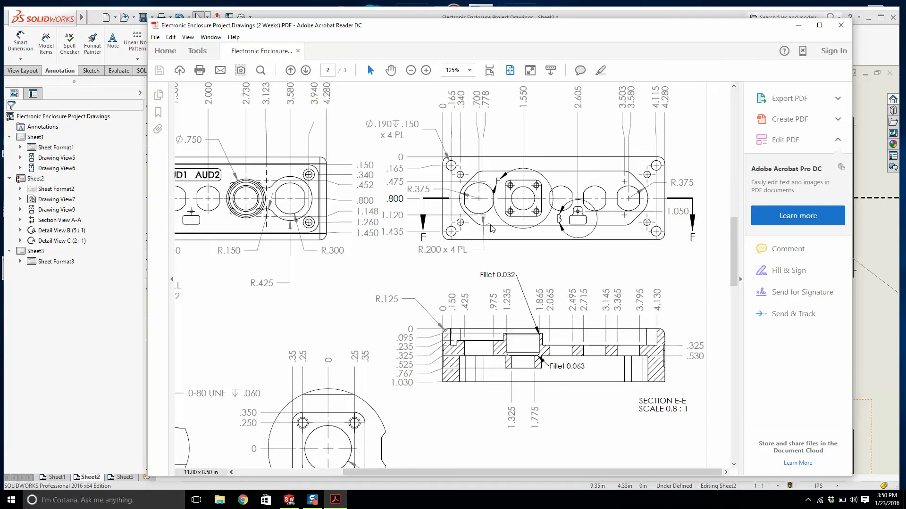
left_click(289, 500)
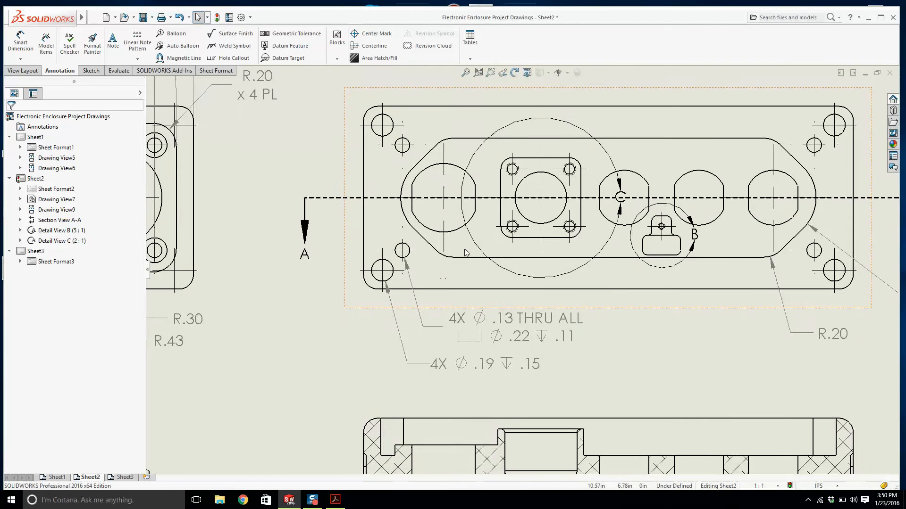
scroll(467, 252, "down", 2)
scroll(583, 304, "up", 5)
scroll(606, 248, "down", 3)
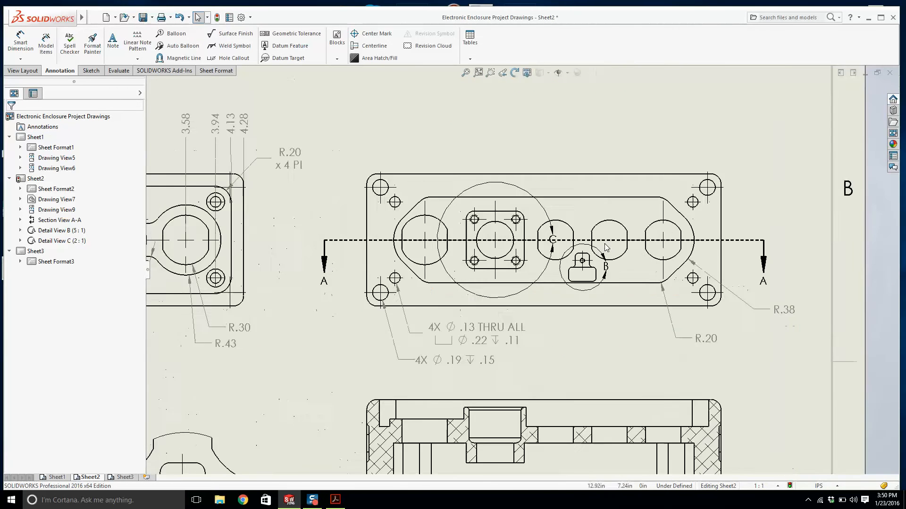
scroll(606, 247, "up", 2)
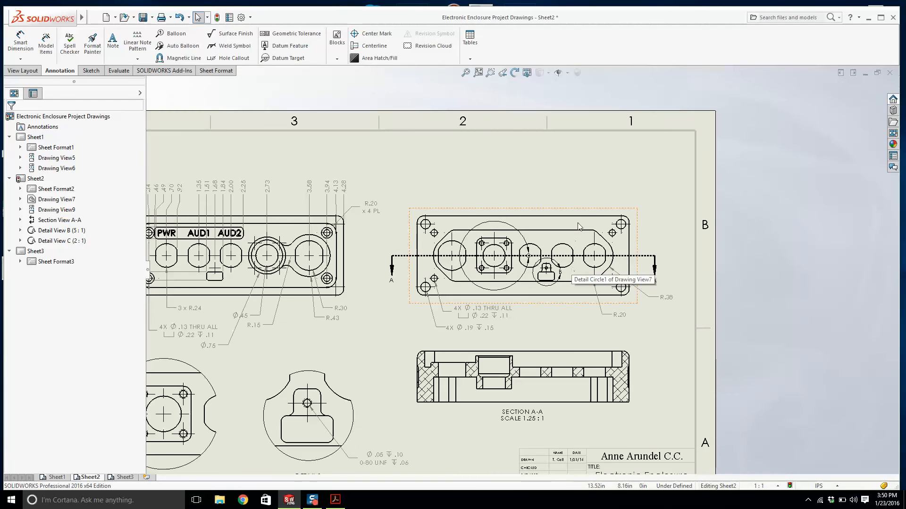
Move the detail circle labels C and B to the undersides of their circles in the section-line view.
scroll(578, 223, "down", 2)
scroll(578, 222, "down", 1)
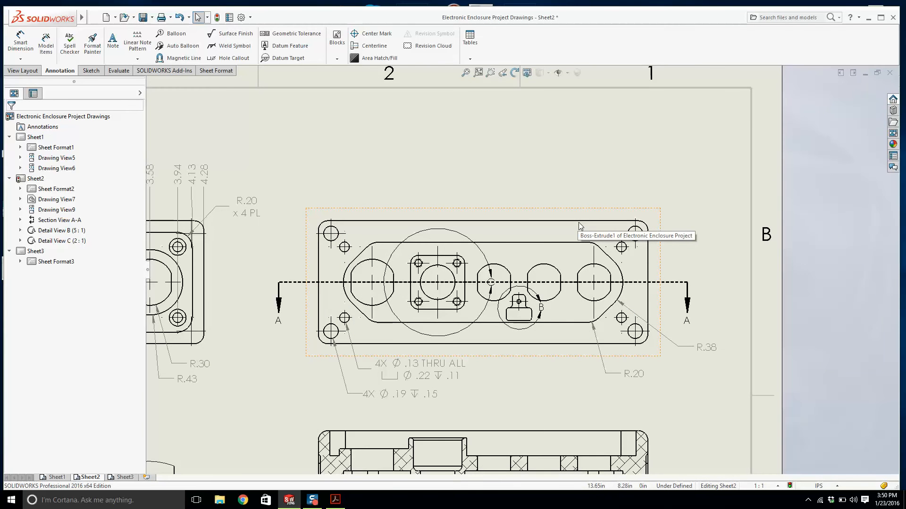
scroll(579, 219, "up", 2)
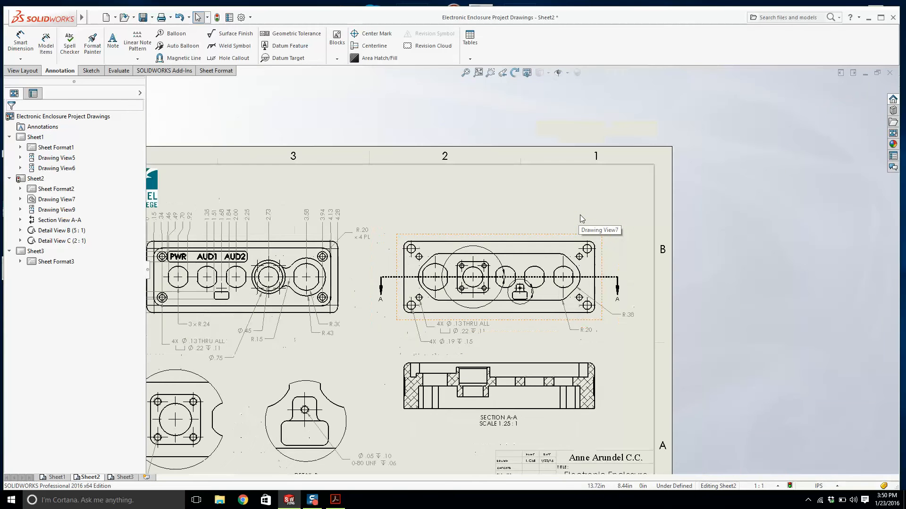
scroll(498, 277, "down", 4)
mouse_move(522, 289)
left_mouse_down()
mouse_move(502, 324)
mouse_move(411, 401)
left_mouse_up()
left_click_drag(633, 344, 587, 401)
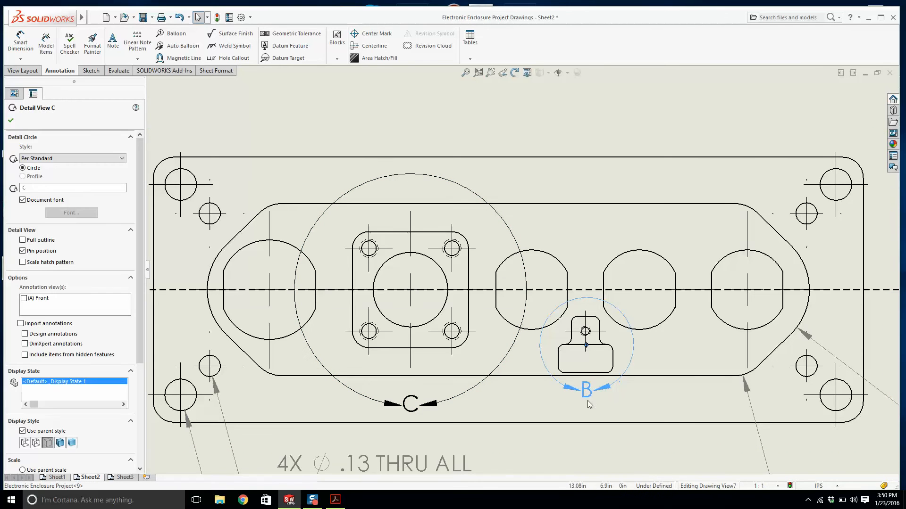
left_click(586, 281)
scroll(591, 248, "up", 3)
scroll(593, 250, "up", 2)
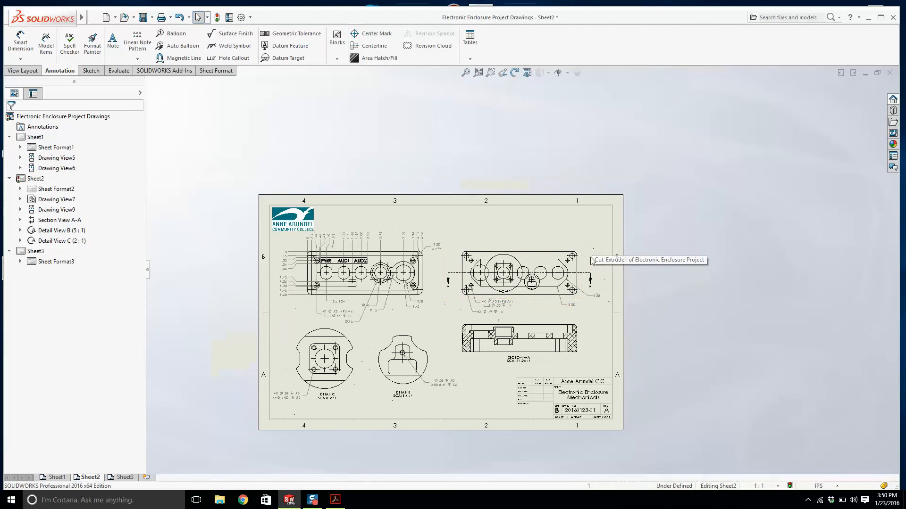
Start horizontal ordinate dimensions at the section-line view's left edge, covering the lower-left Ø.19 and Ø.13 holes and both sides of the square recess.
scroll(538, 270, "down", 5)
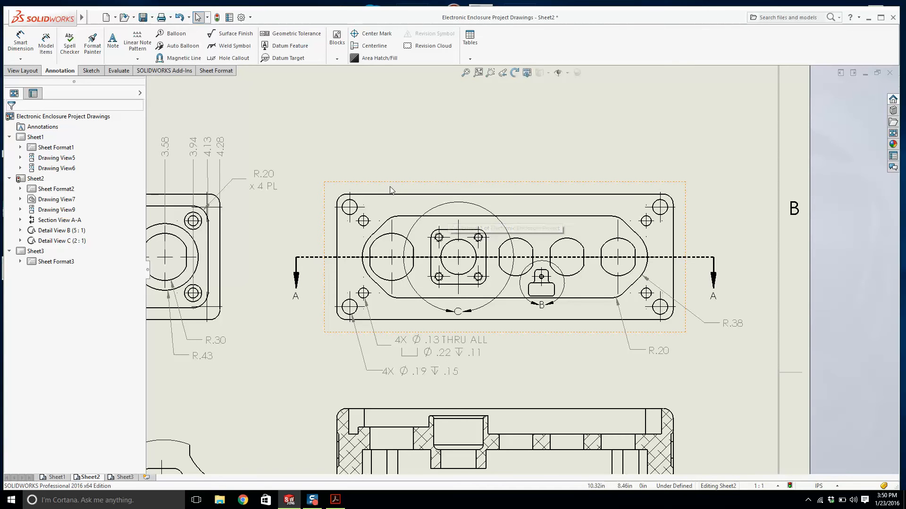
left_click(20, 59)
left_click(41, 115)
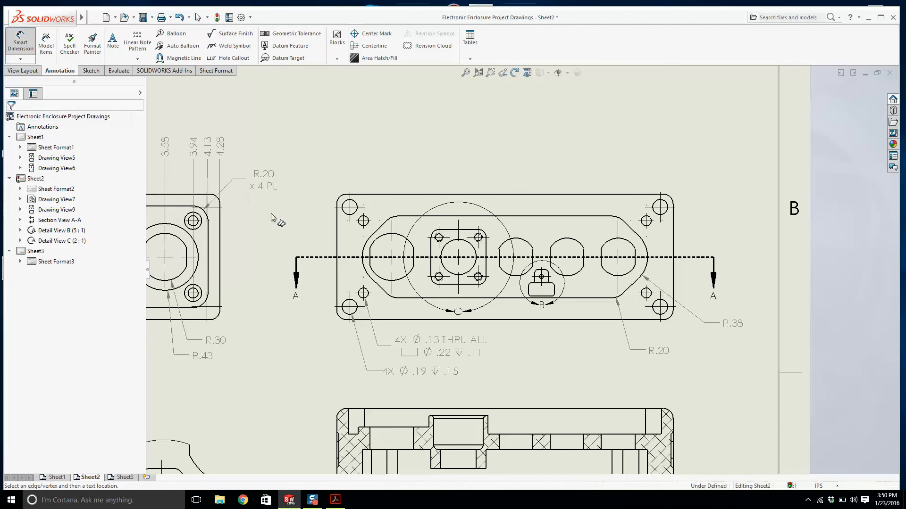
left_click(336, 121)
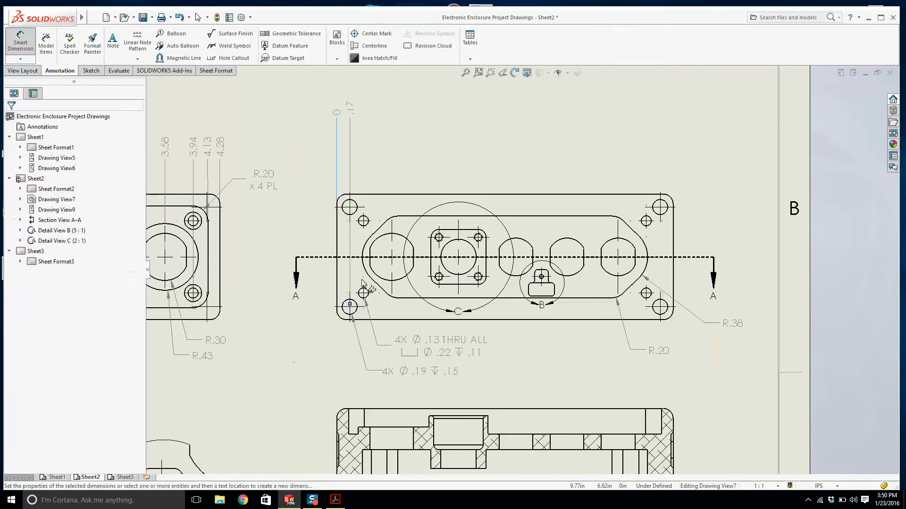
scroll(373, 295, "down", 2)
left_click(379, 294)
scroll(436, 222, "up", 1)
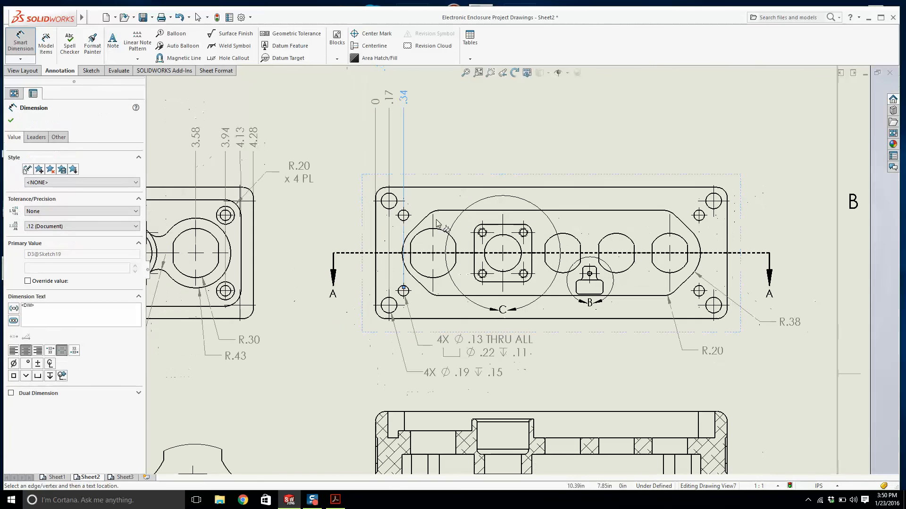
left_click(474, 243)
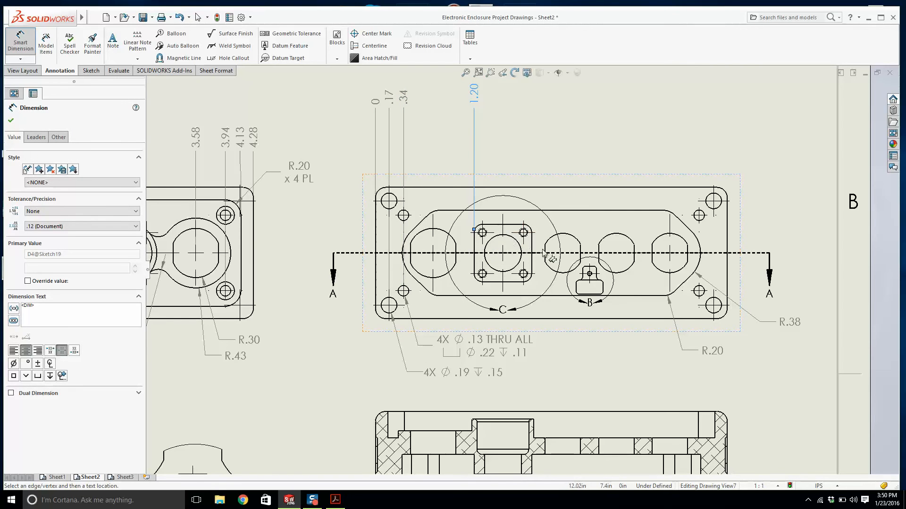
left_click(533, 246)
scroll(472, 264, "up", 3)
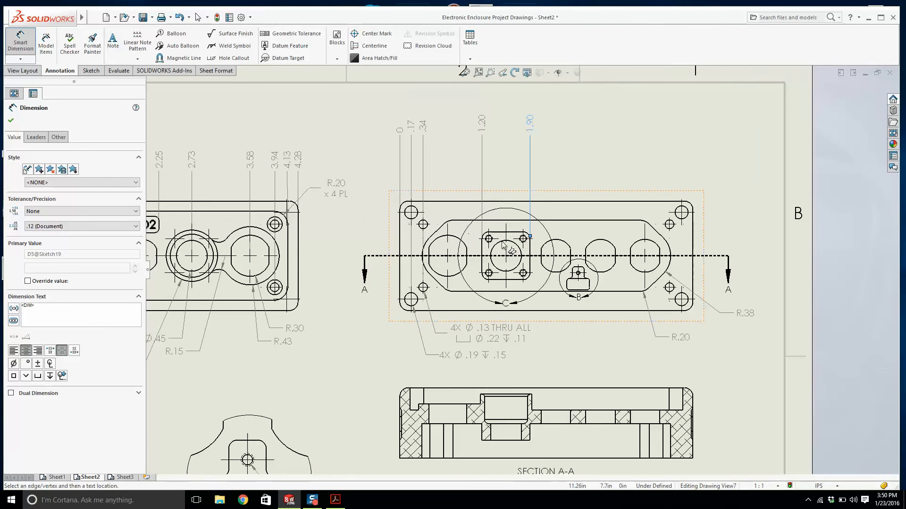
Add horizontal ordinate dimensions to the left and right small holes and the central bore of the square recess.
scroll(522, 252, "down", 5)
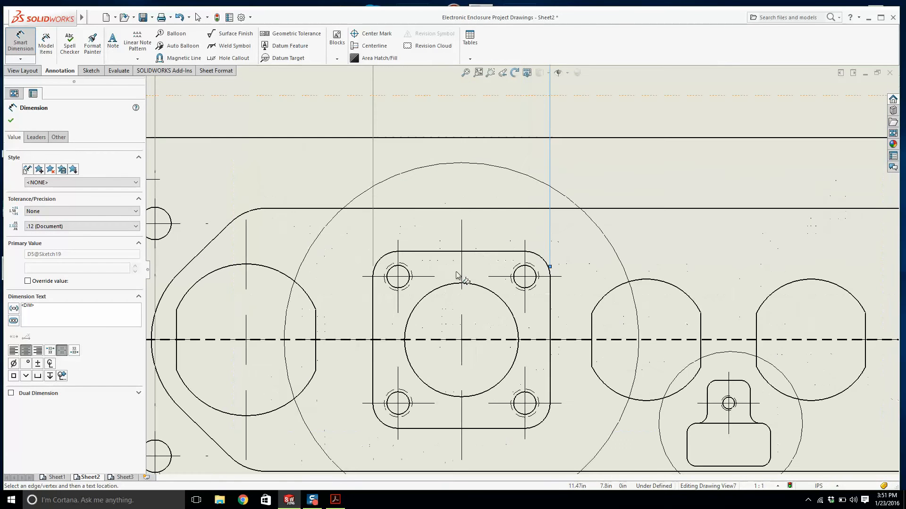
left_click(401, 392)
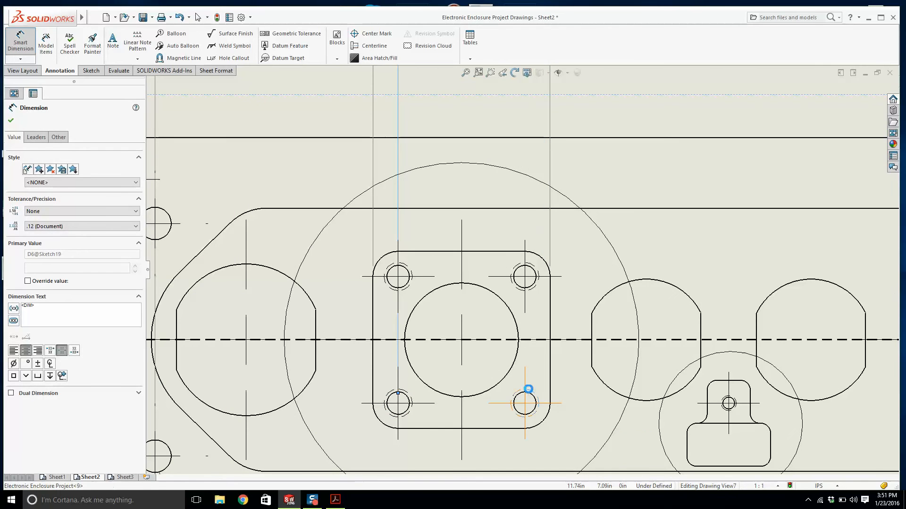
left_click(525, 393)
left_click(494, 292)
scroll(495, 292, "up", 5)
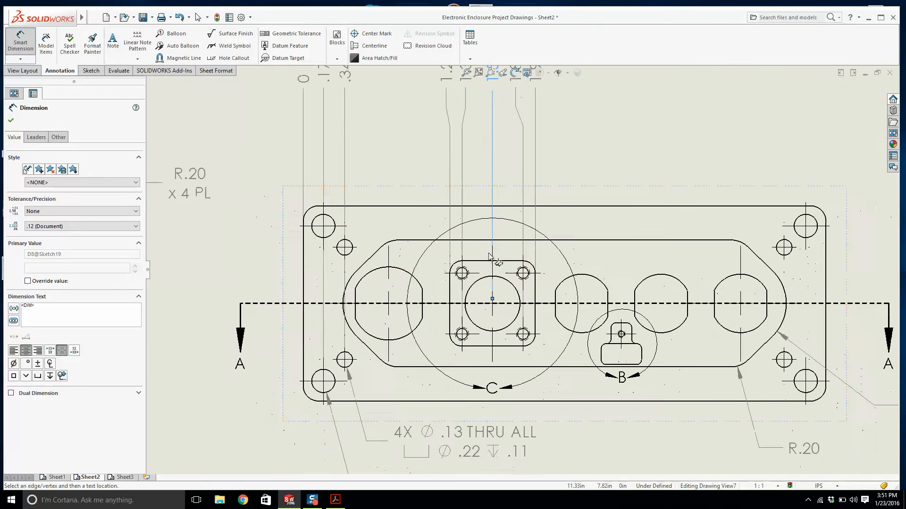
Add horizontal ordinate dimensions to the small hole and both sides of the narrow tab inside detail circle B.
scroll(566, 302, "down", 3)
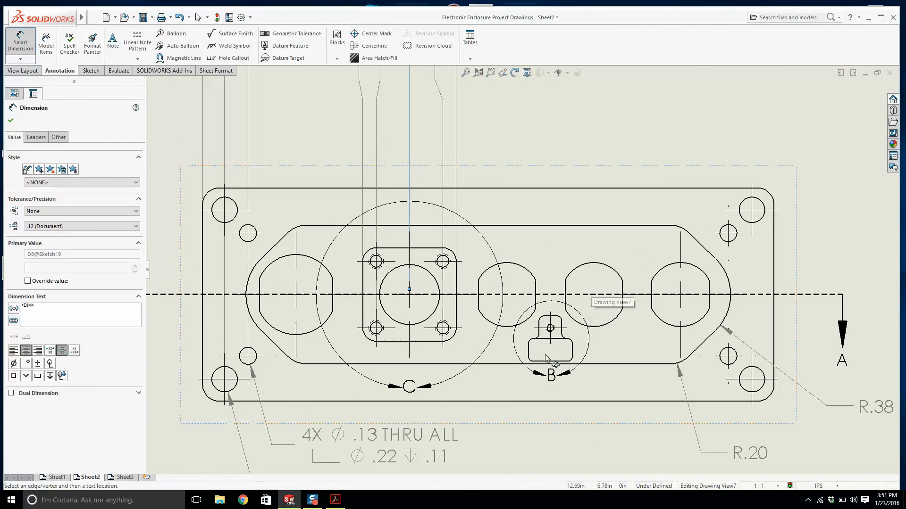
scroll(551, 324, "down", 2)
scroll(552, 324, "down", 1)
left_click(548, 326)
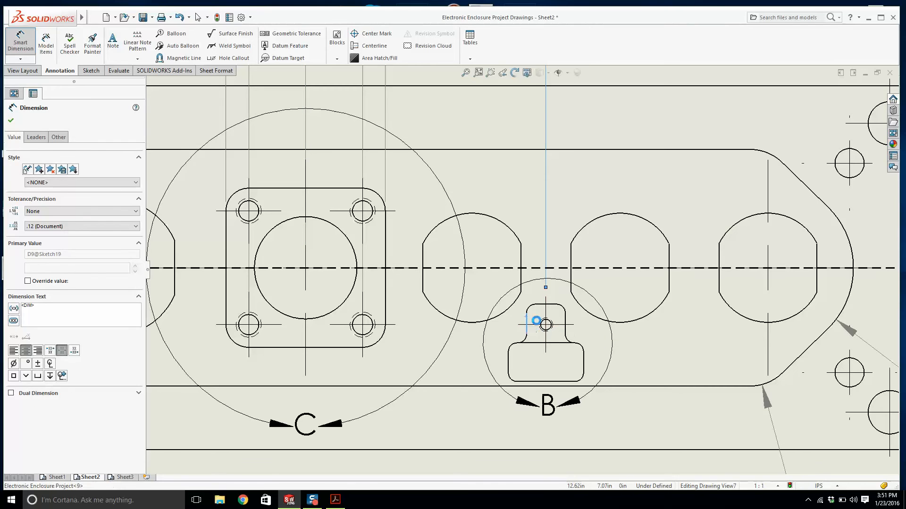
scroll(547, 330, "up", 5)
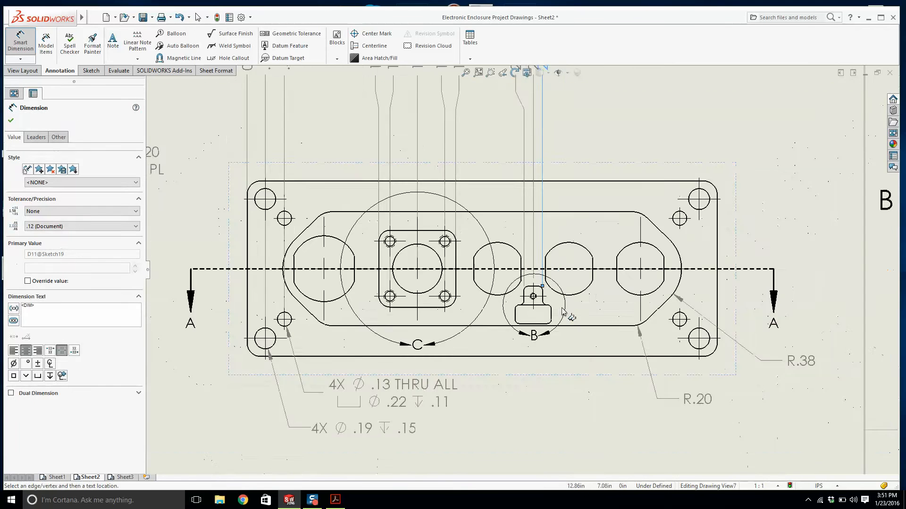
scroll(569, 203, "down", 3)
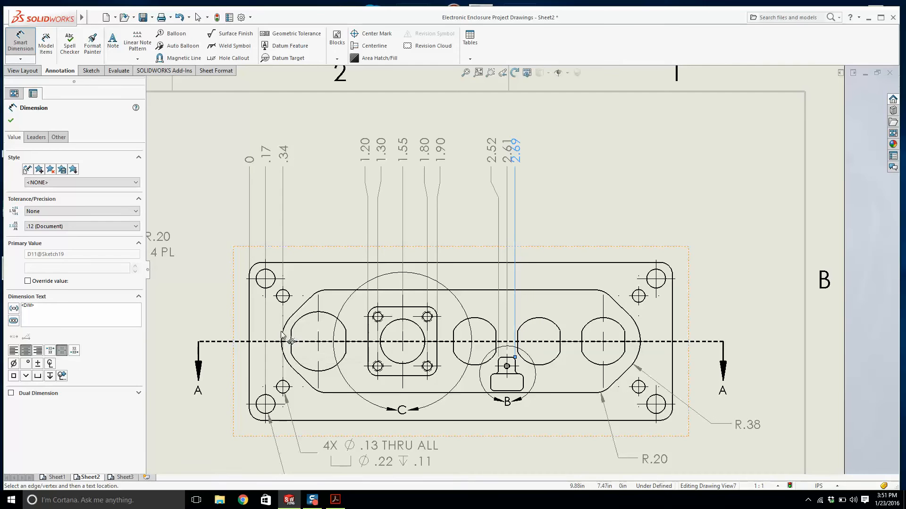
key("Escape")
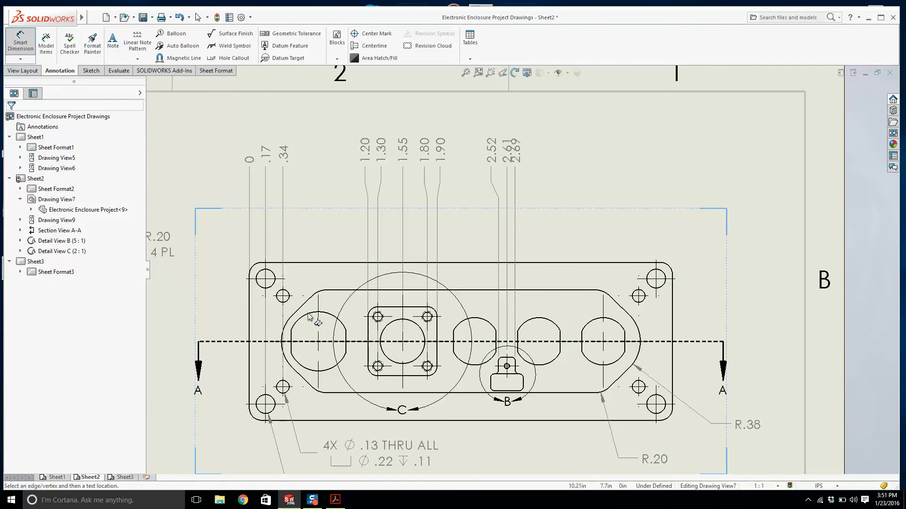
Add horizontal ordinate dimensions to the large left opening, the recess's upper-right corner, the right-hand Ø.13 and Ø.19 holes and the outer right edge.
left_click(310, 317)
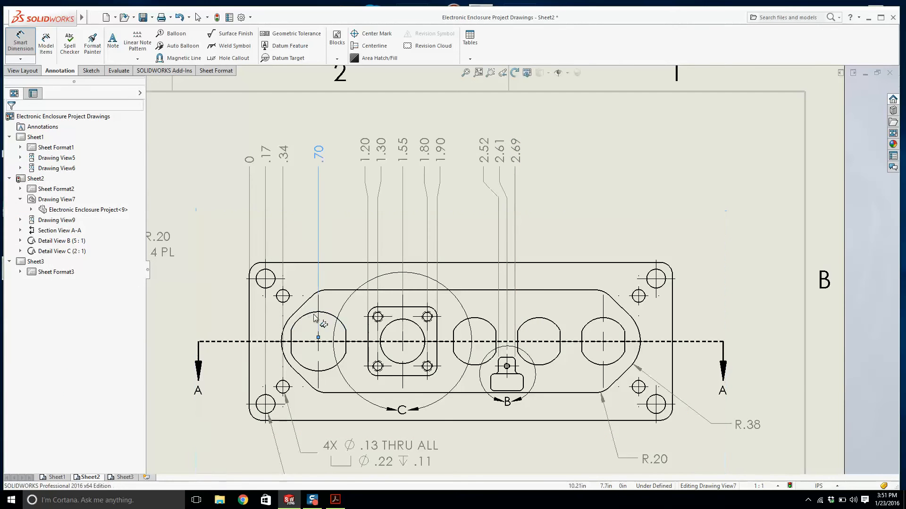
left_click(637, 332)
left_click(643, 295)
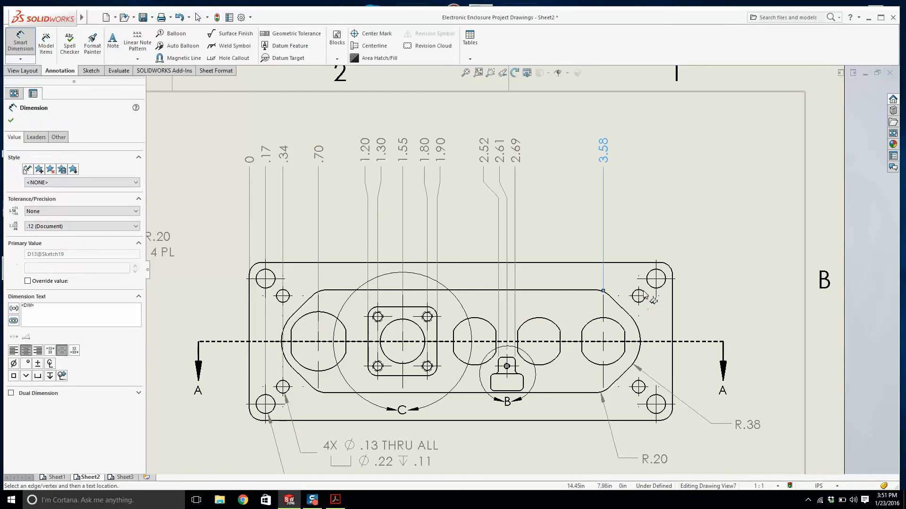
left_click(661, 396)
left_click(672, 307)
key("Escape")
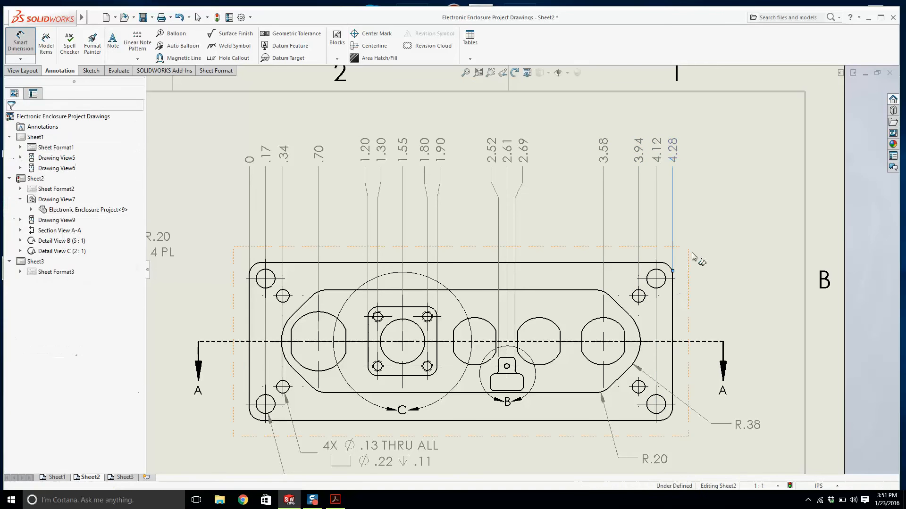
scroll(691, 250, "up", 5)
scroll(458, 325, "down", 3)
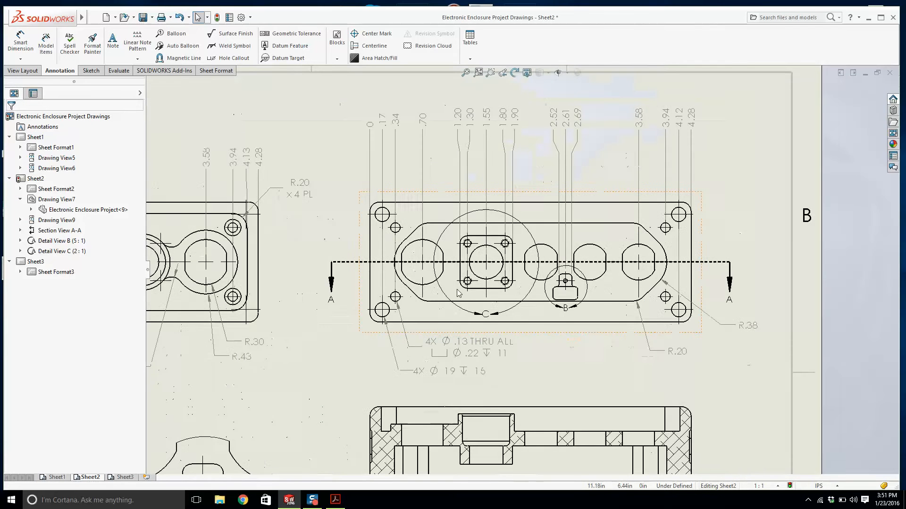
Check the reference PDF in Acrobat Reader and place the zero vertical ordinate dimension on the SOLIDWORKS section-line view's upper edge.
left_click(21, 59)
left_click(33, 126)
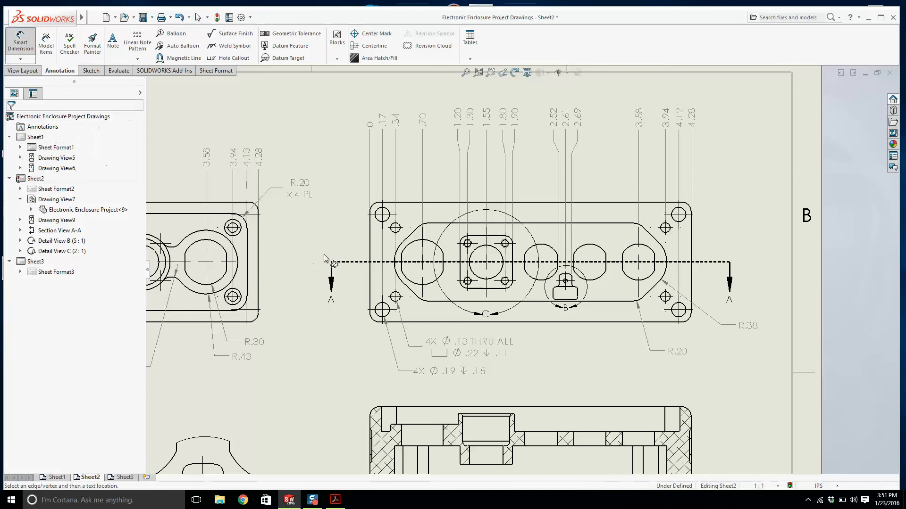
left_click(343, 501)
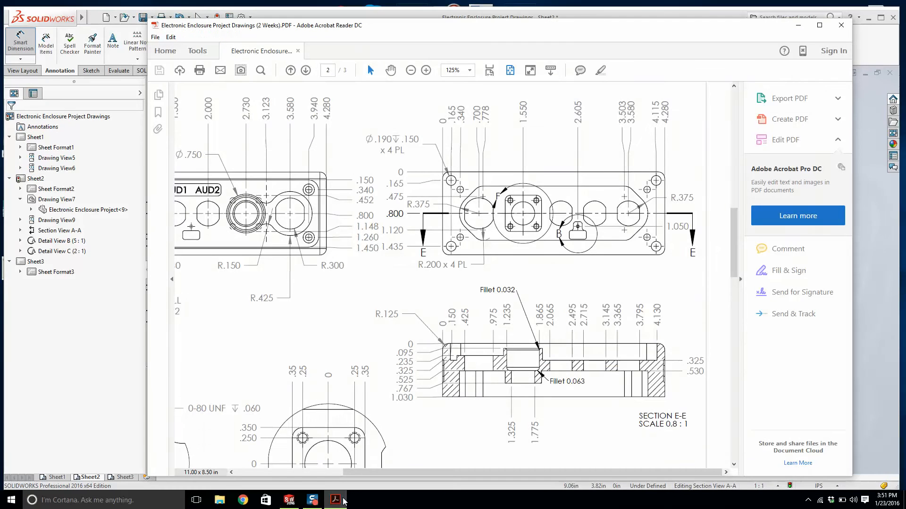
left_click(343, 500)
left_click(443, 199)
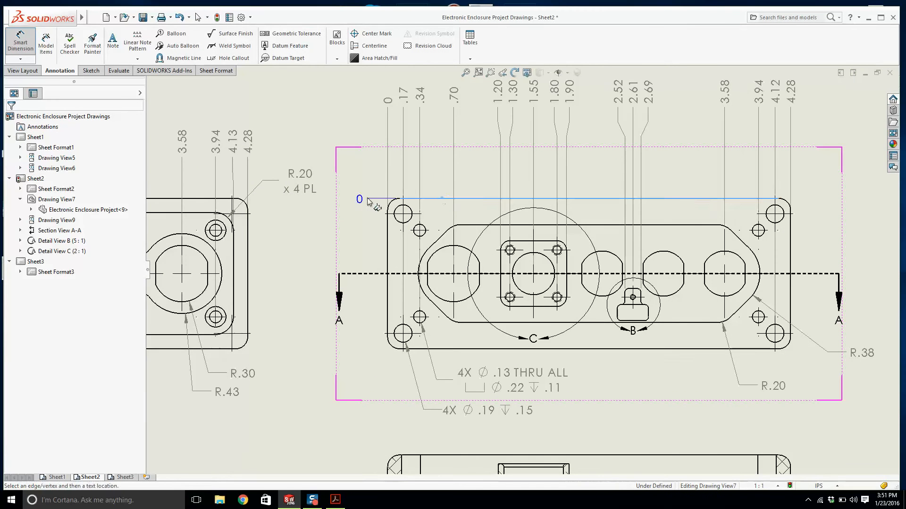
left_click(354, 202)
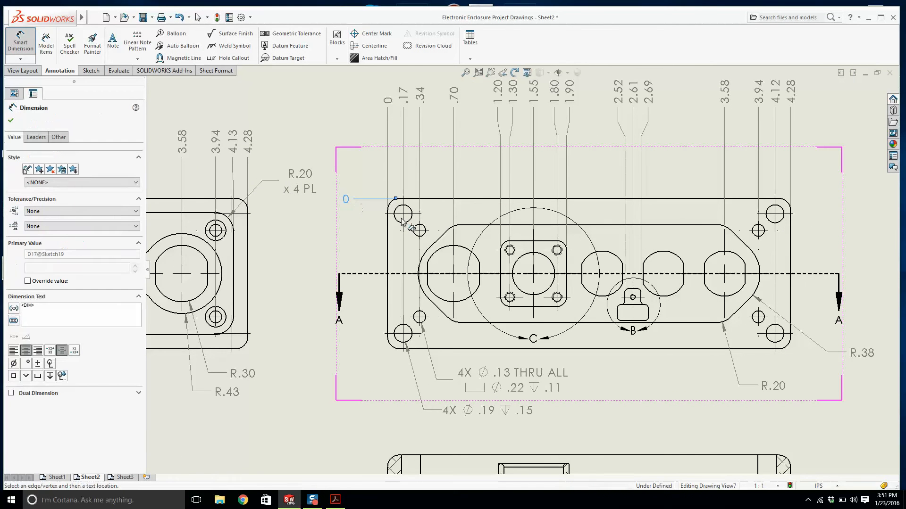
Add vertical ordinate dimensions to the upper and lower Ø.19 and Ø.13 corner holes, the recess's horizontal edges and the outer lower edge.
left_click(779, 211)
left_click(762, 233)
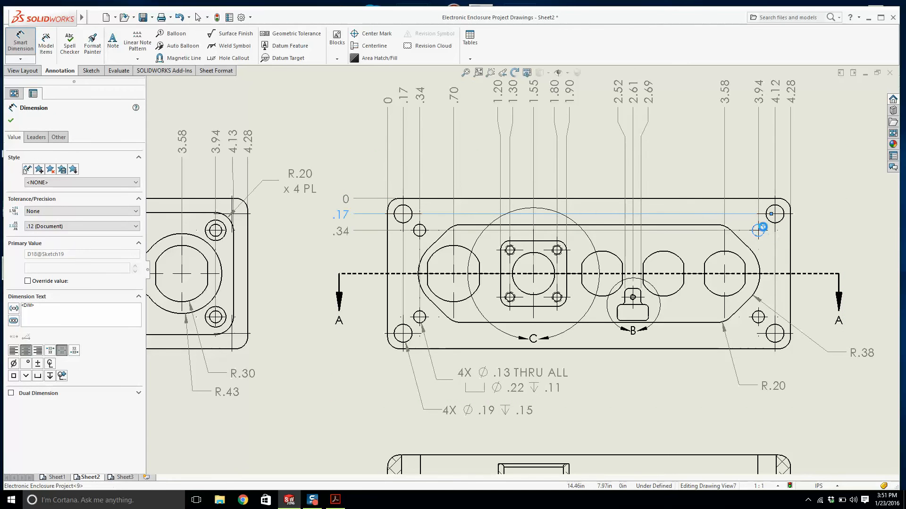
left_click(473, 226)
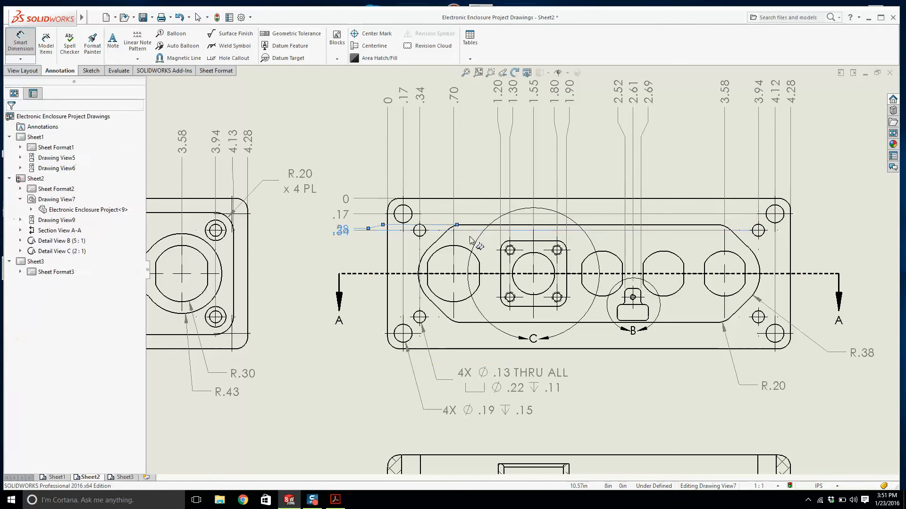
left_click(465, 323)
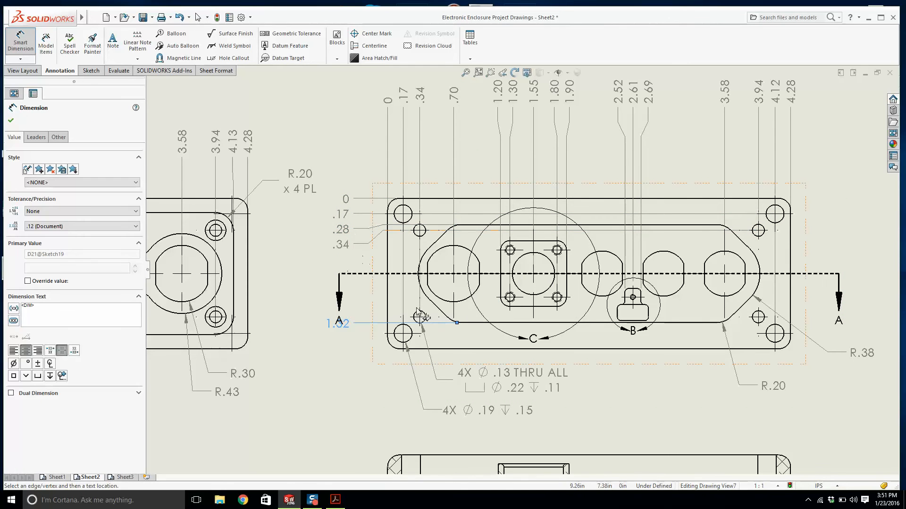
left_click(396, 350)
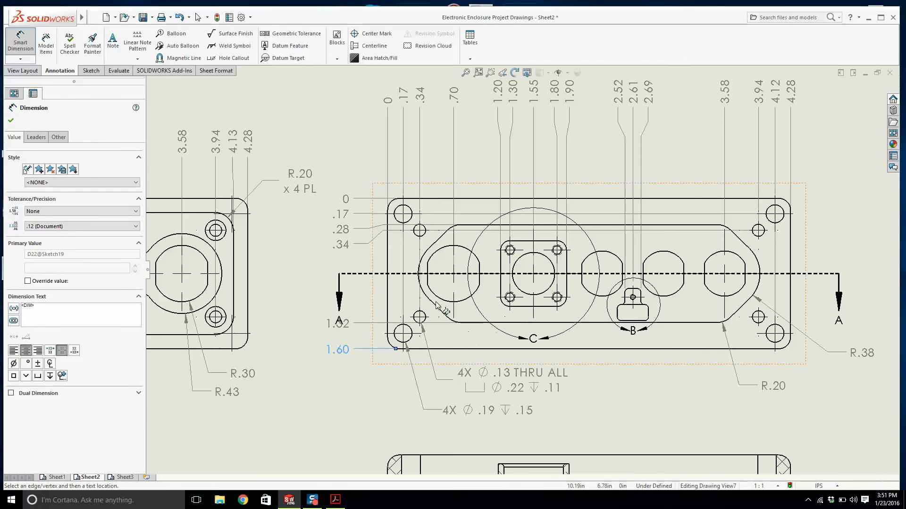
left_click(420, 311)
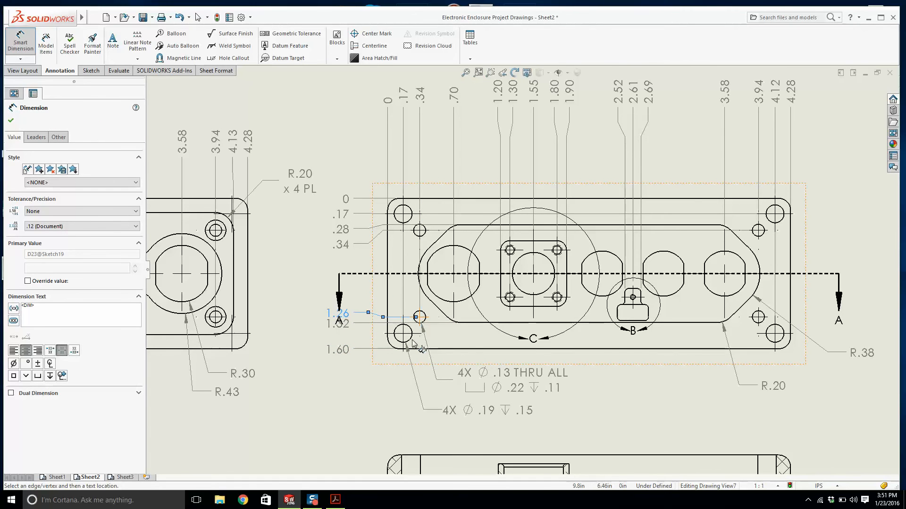
left_click(781, 340)
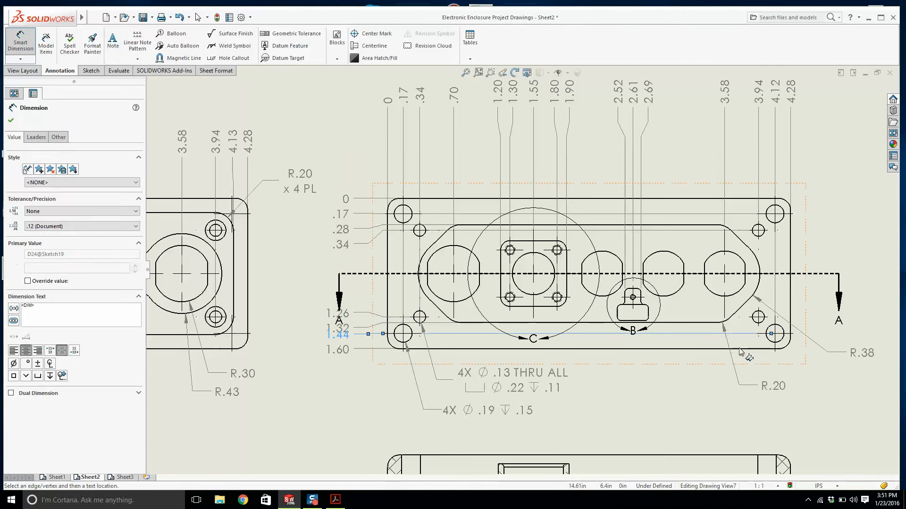
Add vertical ordinate dimensions to the upper and lower rows of small holes in the square recess, and finish dimensioning.
left_click(564, 256)
left_click(564, 300)
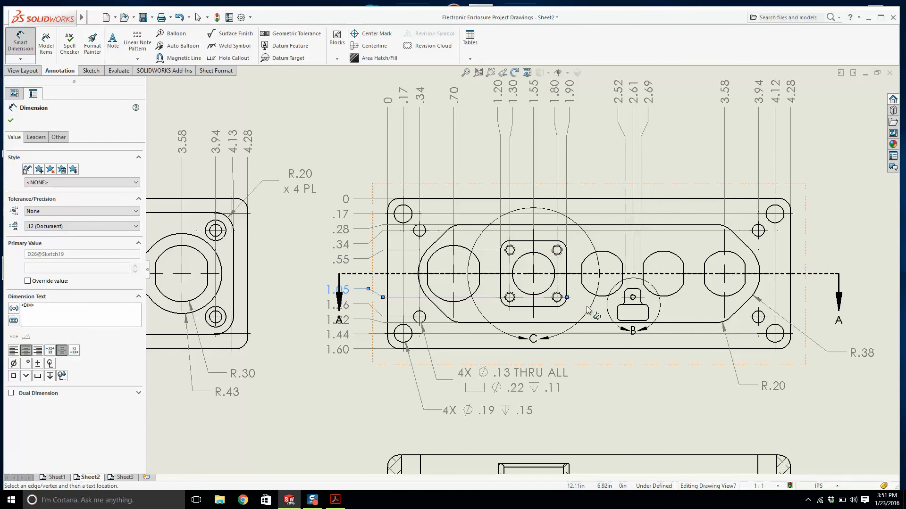
scroll(522, 271, "up", 3)
key("Escape")
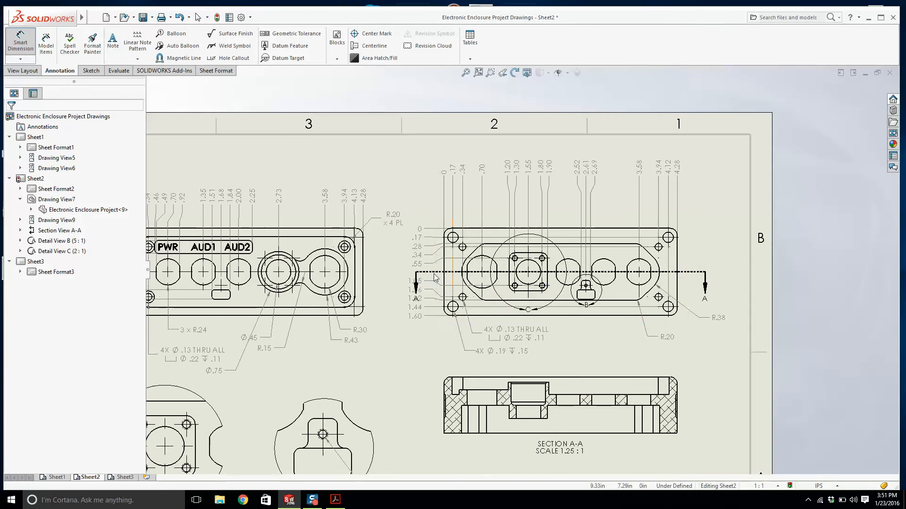
scroll(427, 286, "down", 4)
scroll(465, 271, "up", 3)
scroll(563, 239, "down", 3)
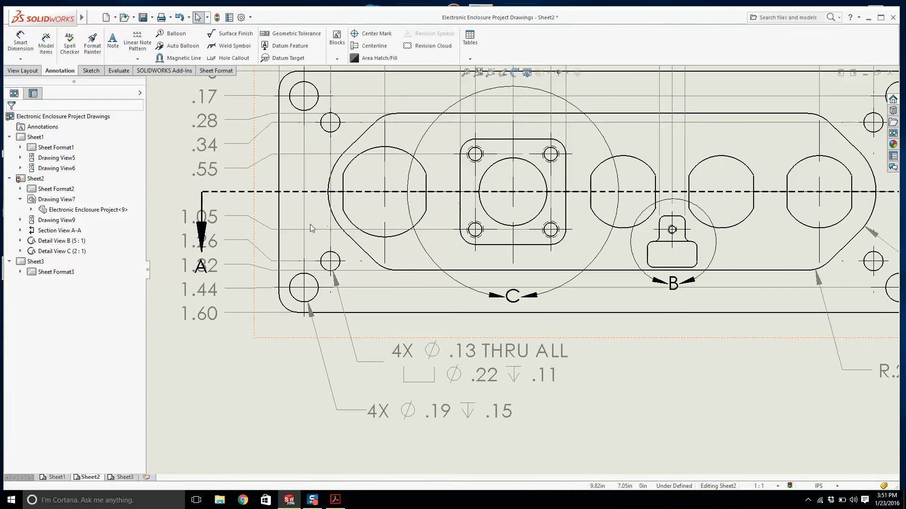
Edit the A-A cutting line's sketch to extend its left end past the vertical ordinate dimensions, and exit the sketch.
scroll(263, 212, "up", 2)
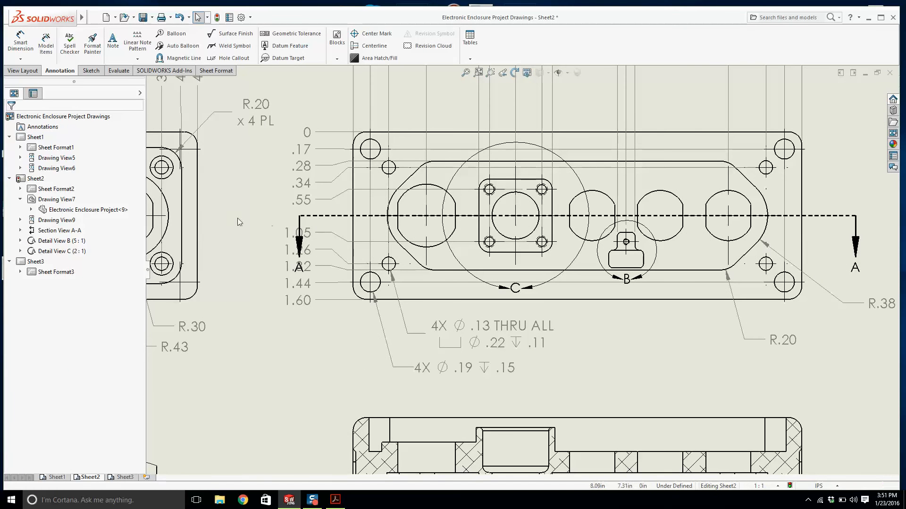
right_click(343, 217)
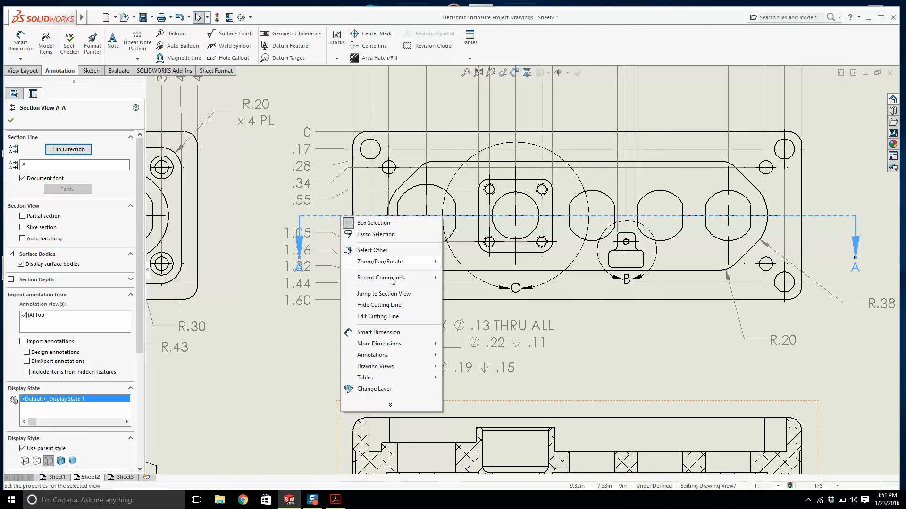
left_click(397, 316)
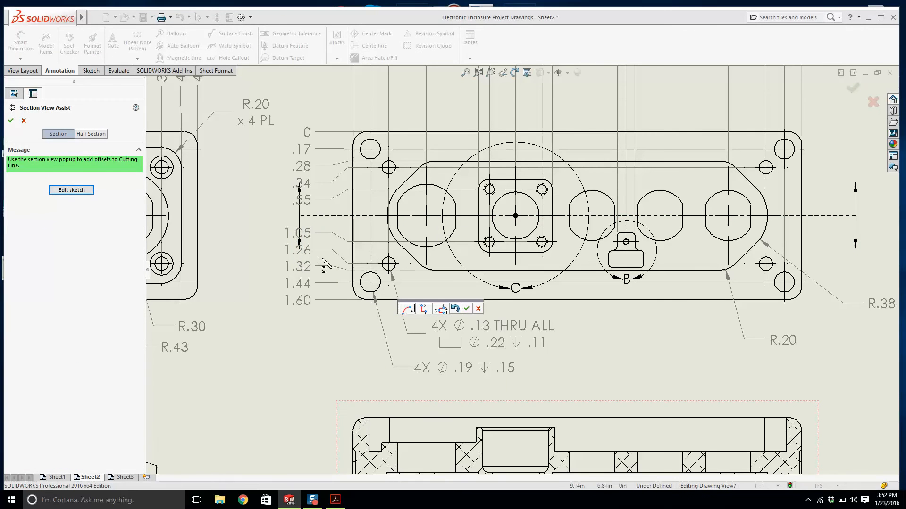
left_click(60, 191)
left_click(300, 216)
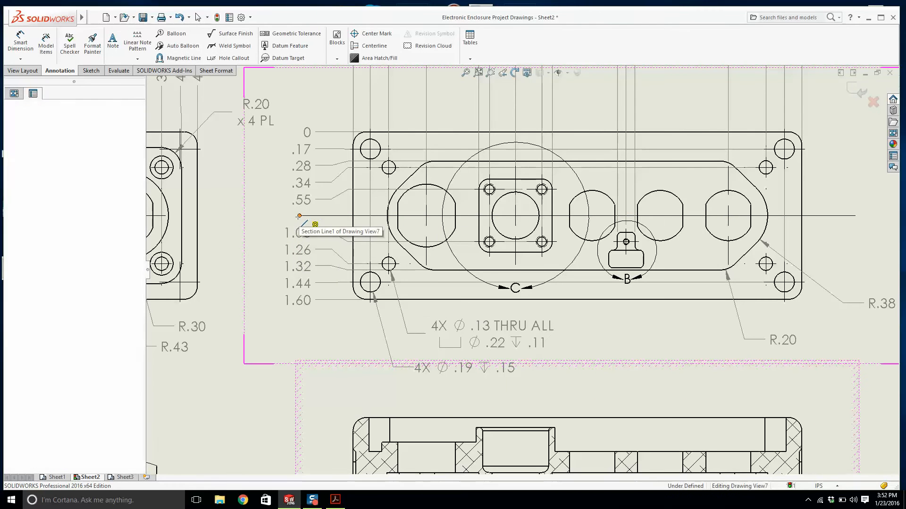
double_click(254, 216)
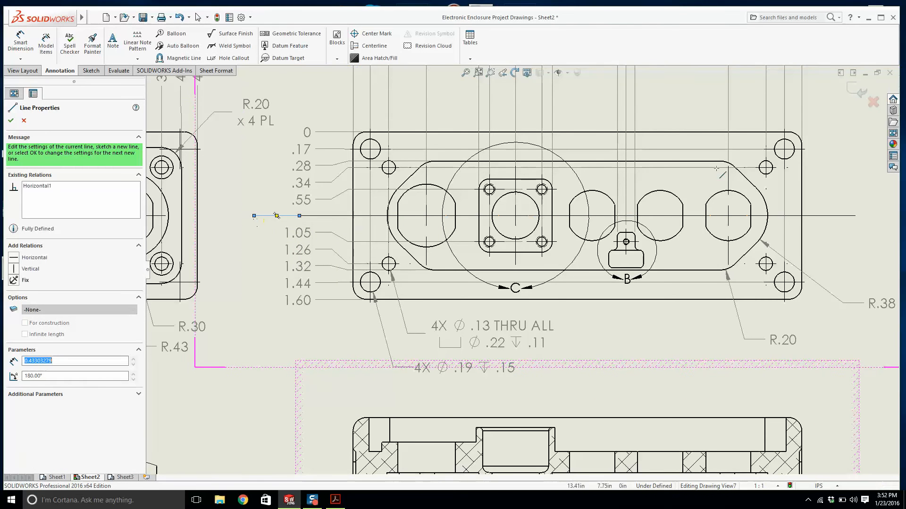
left_click(850, 88)
scroll(661, 172, "up", 3)
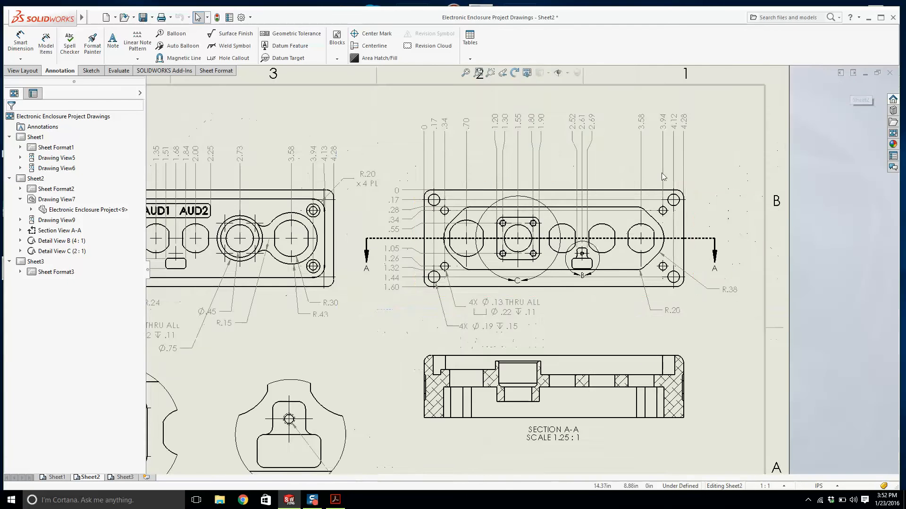
Compare Section A-A with the dimensioned section view in the reference PDF in Acrobat Reader, and return to SOLIDWORKS.
key("f")
scroll(381, 382, "down", 5)
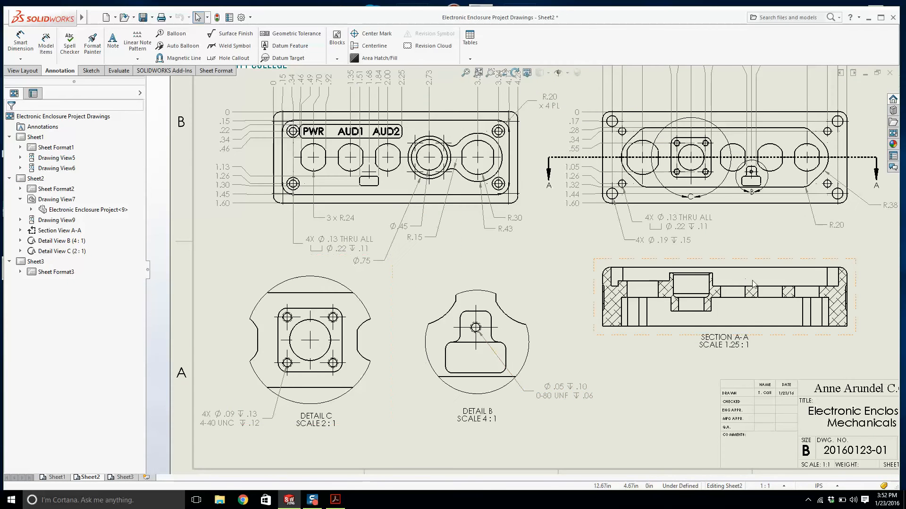
scroll(777, 286, "down", 4)
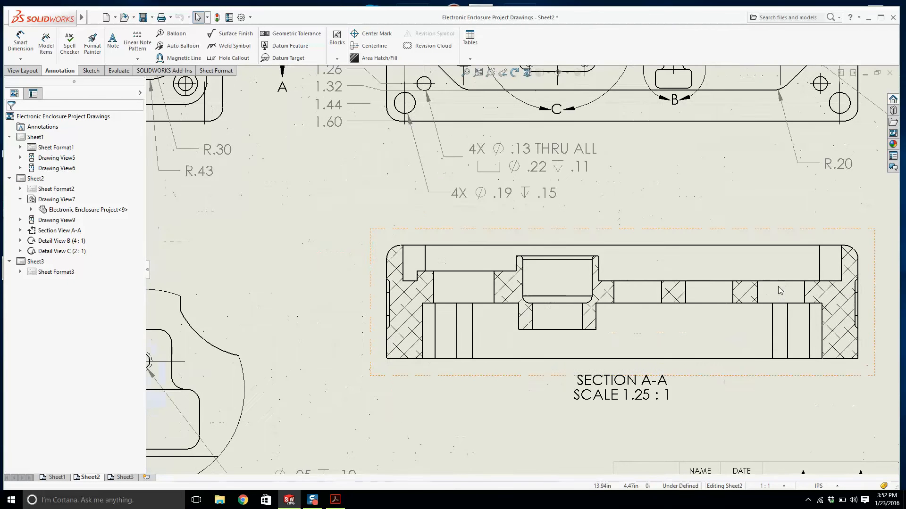
left_click(344, 504)
left_click(343, 504)
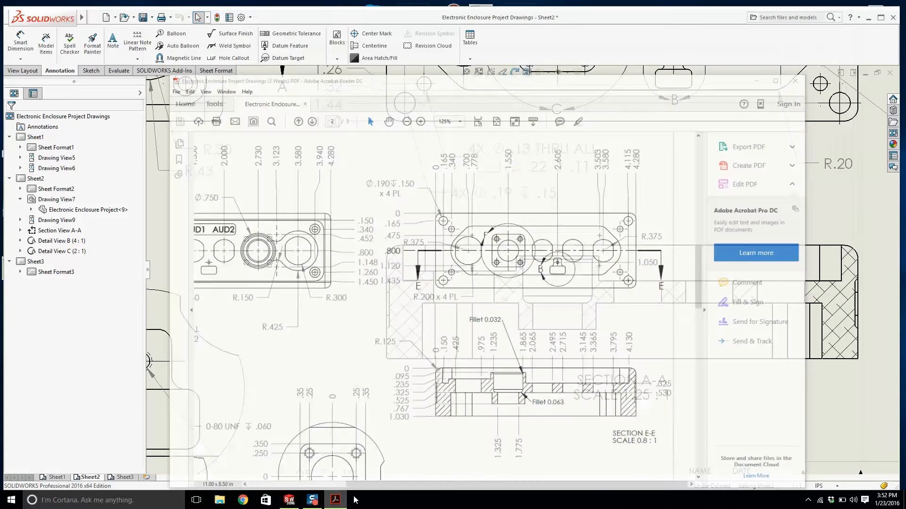
scroll(568, 246, "down", 1)
scroll(535, 227, "up", 4)
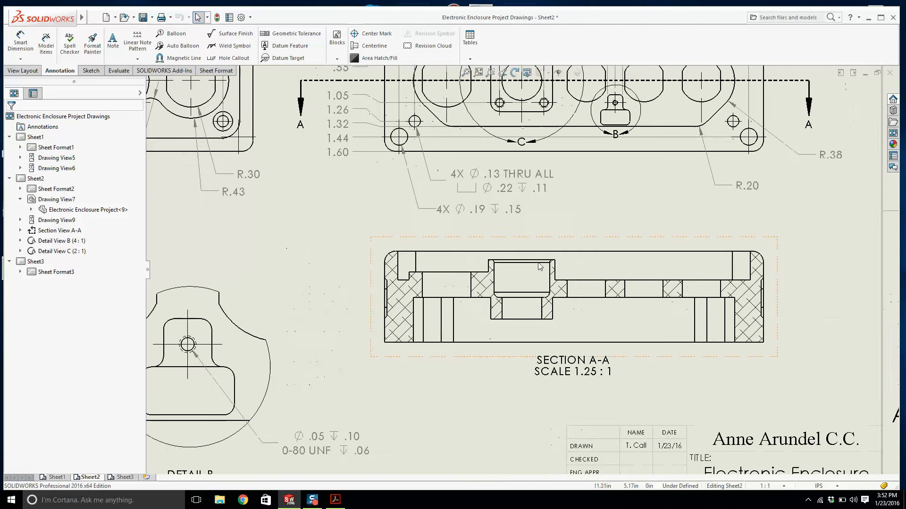
Add a radius dimension to the upper-right fillet of the raised pocket in Section A-A, placing its text above the view.
left_click(615, 364)
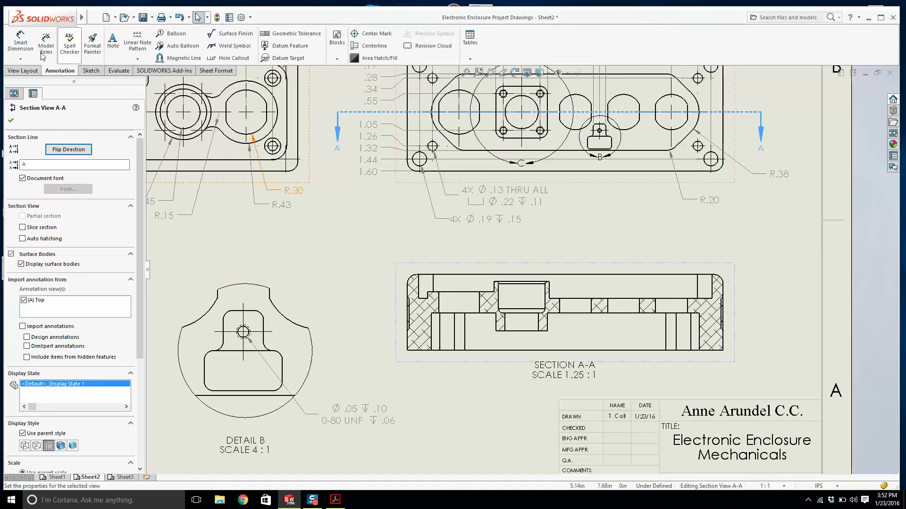
scroll(538, 280, "down", 5)
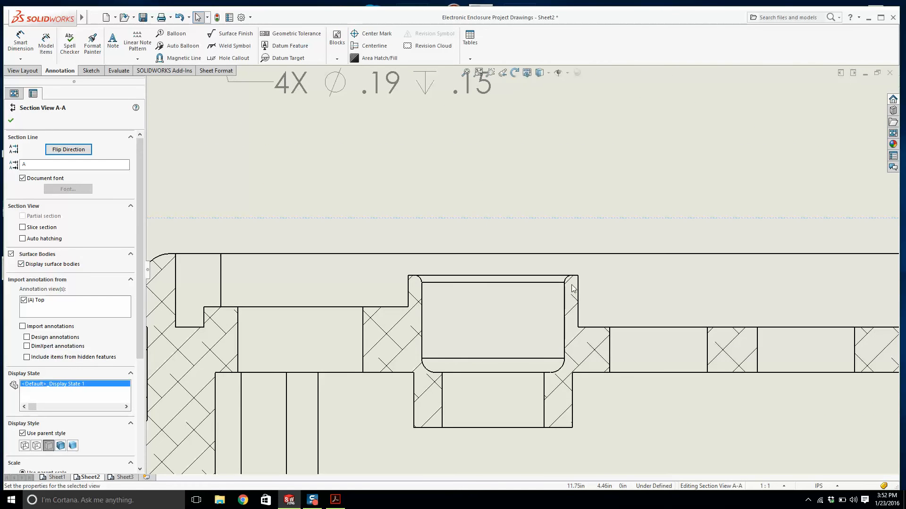
scroll(572, 288, "down", 3)
left_click(603, 290)
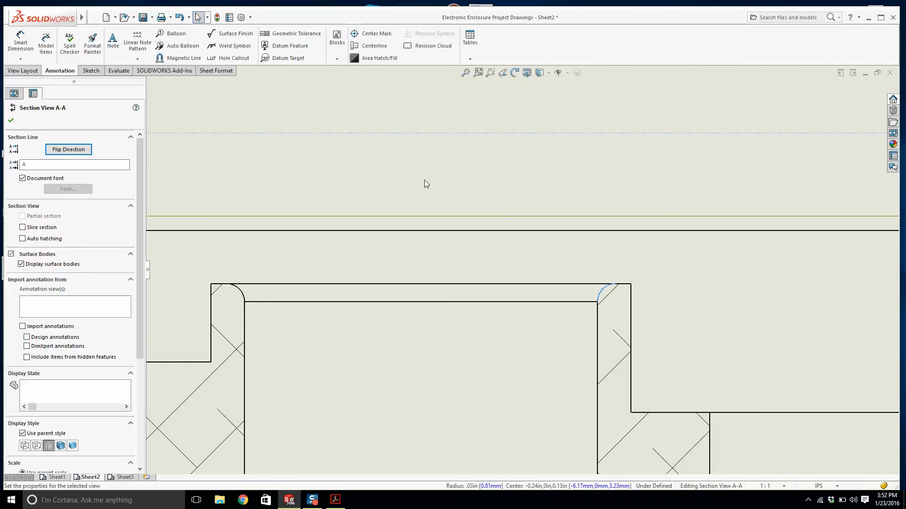
scroll(425, 184, "up", 1)
left_click(20, 42)
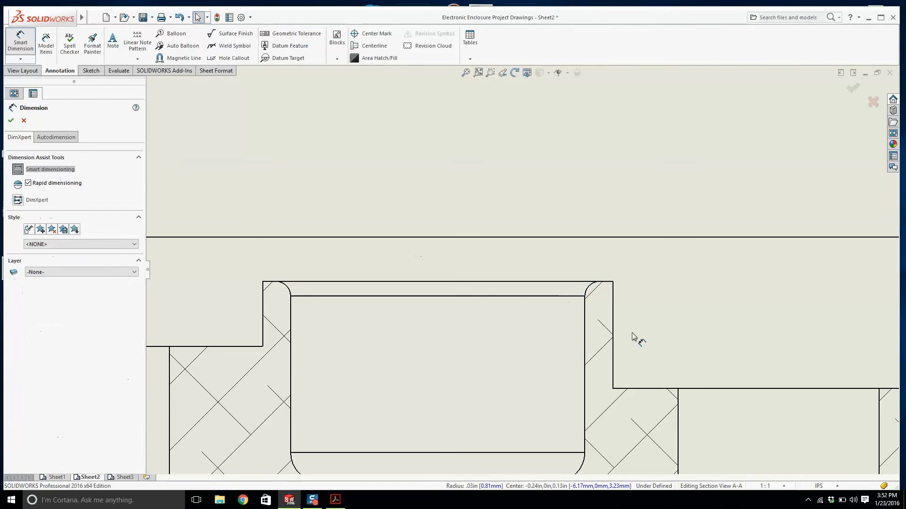
left_click(588, 286)
scroll(524, 271, "up", 4)
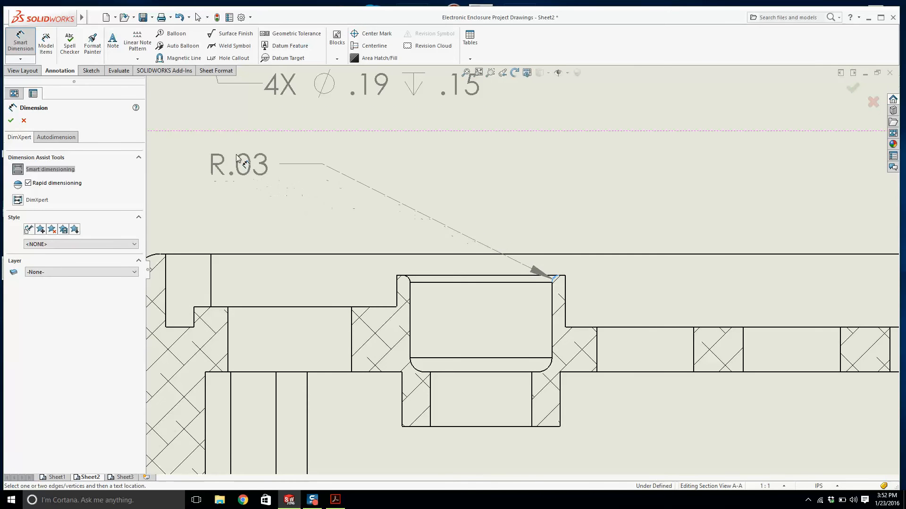
left_click(257, 175)
scroll(440, 188, "up", 4)
key("Escape")
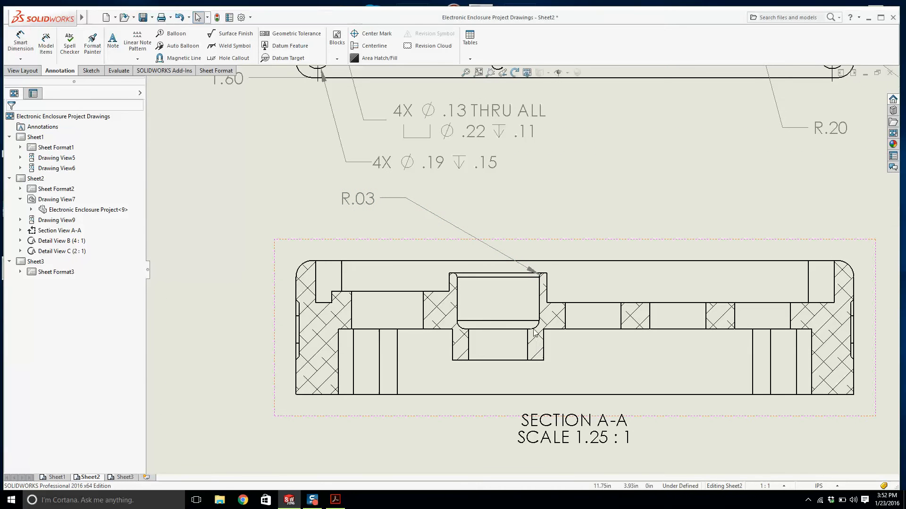
Add a radius dimension to the pocket's lower-right inner fillet in Section A-A, with its text directly below the upper fillet's dimension.
left_click(20, 41)
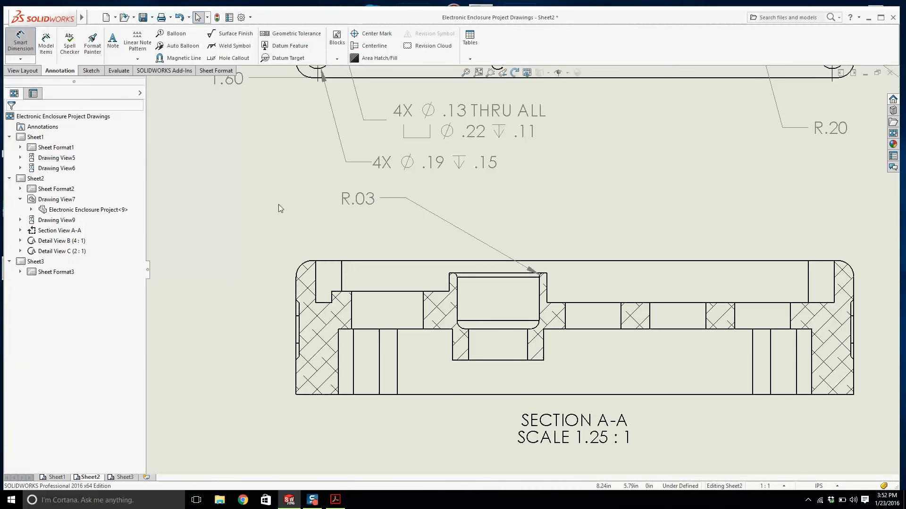
left_click(538, 328)
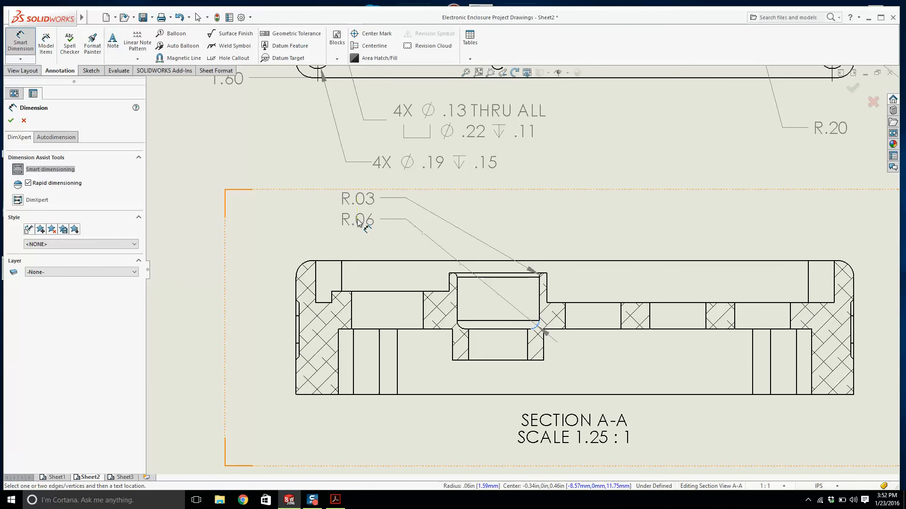
left_click(359, 223)
key("Escape")
scroll(522, 239, "up", 4)
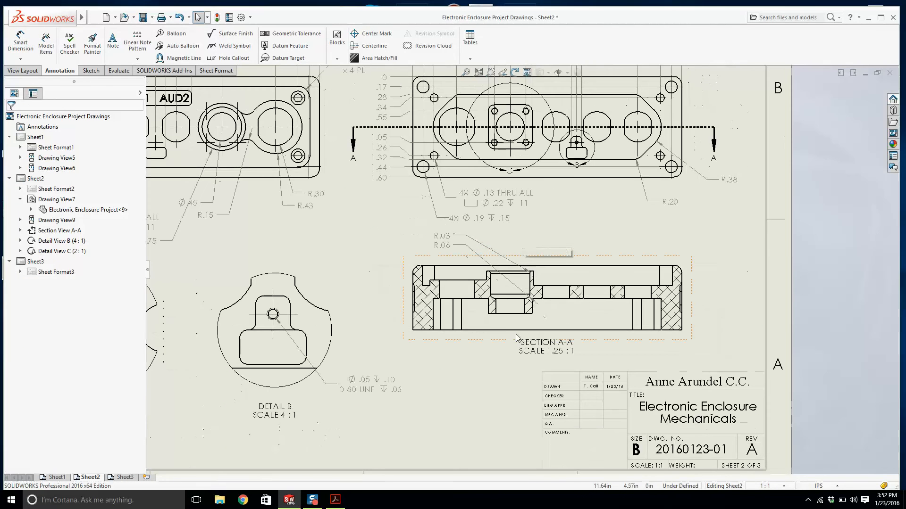
scroll(457, 321, "up", 1)
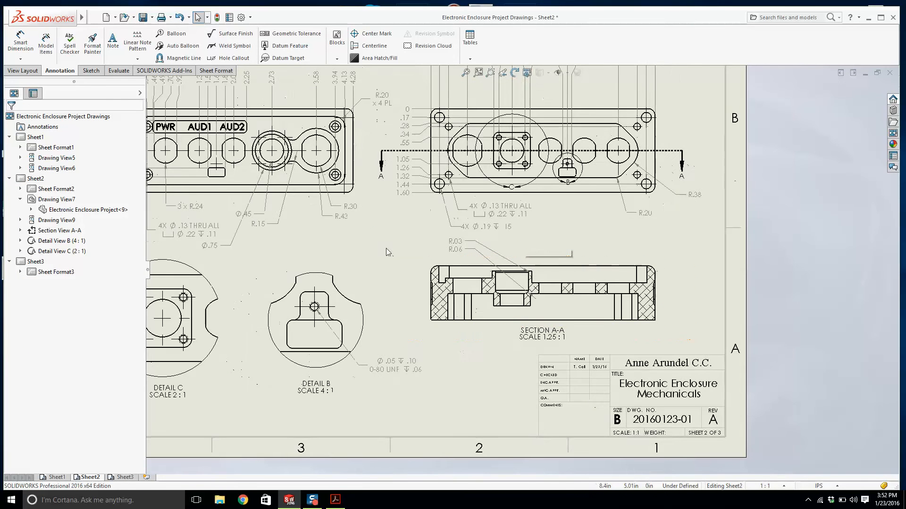
Check the reference PDF in Acrobat Reader and place the zero ordinate dimension for Section A-A's upper edge on the view's right side in SOLIDWORKS.
left_click(335, 500)
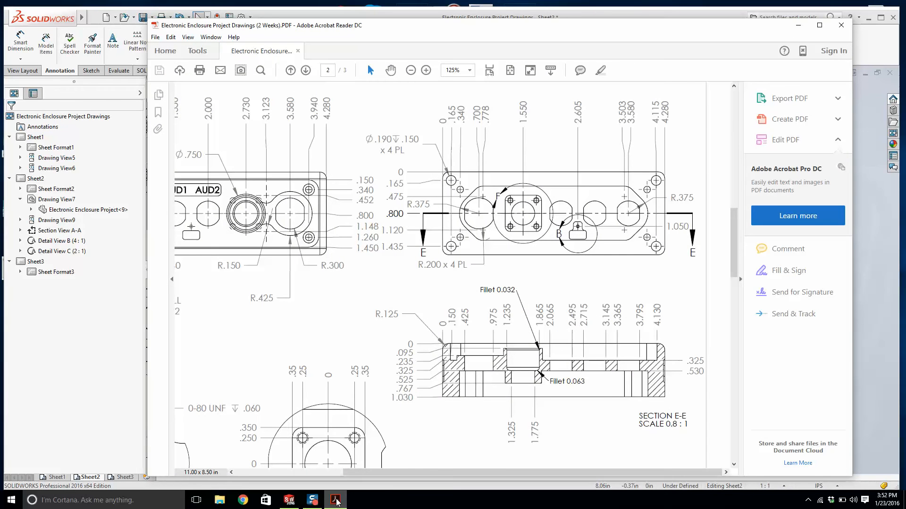
left_click(336, 500)
scroll(407, 230, "down", 1)
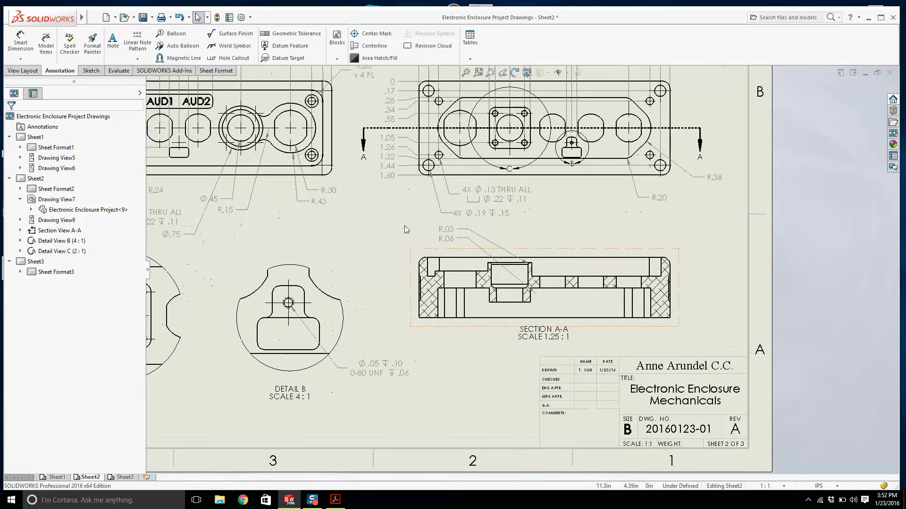
left_click(20, 59)
left_click(37, 116)
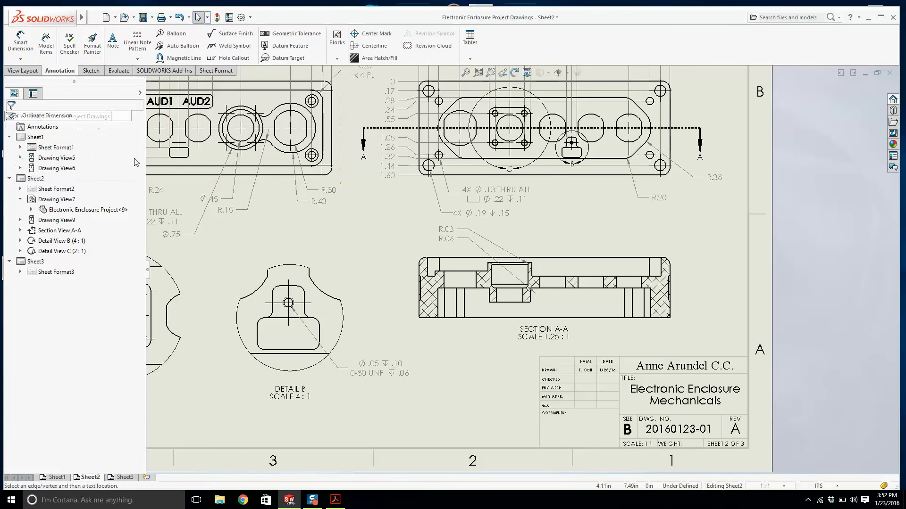
scroll(632, 260, "down", 1)
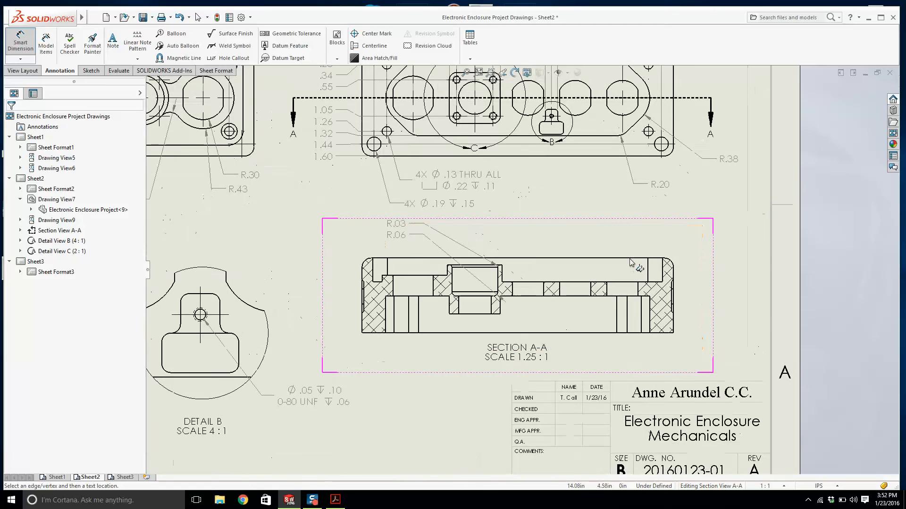
left_click(582, 259)
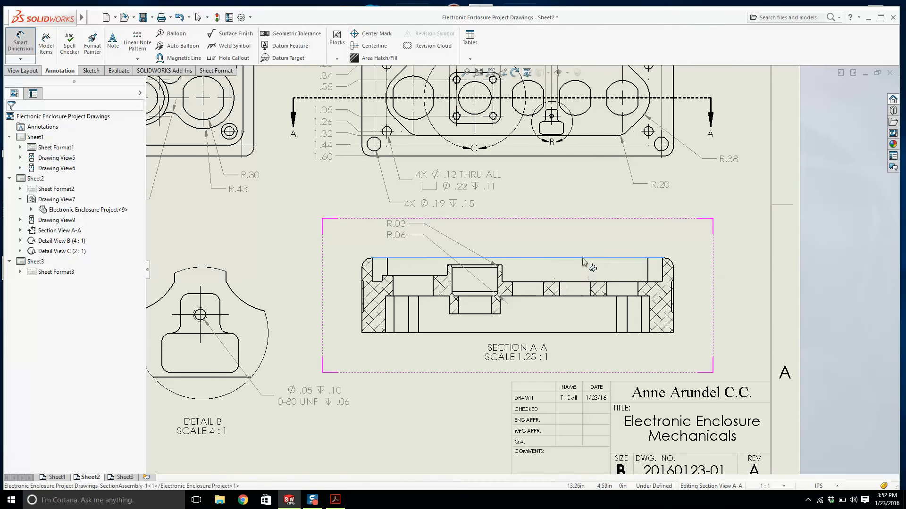
left_click(723, 269)
Add vertical ordinate dimensions to the right-hand recess floor, the underside of the floor and the outer lower edge in Section A-A.
scroll(702, 277, "down", 2)
left_click(617, 285)
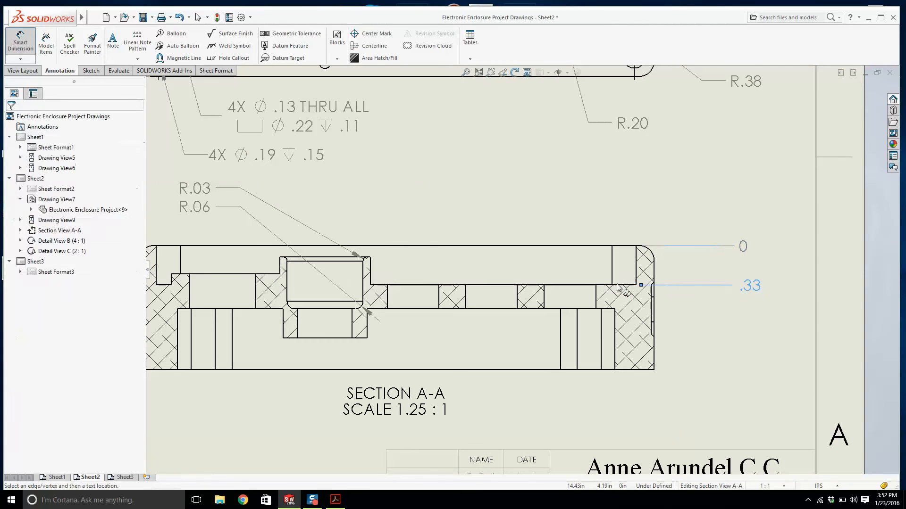
left_click(587, 310)
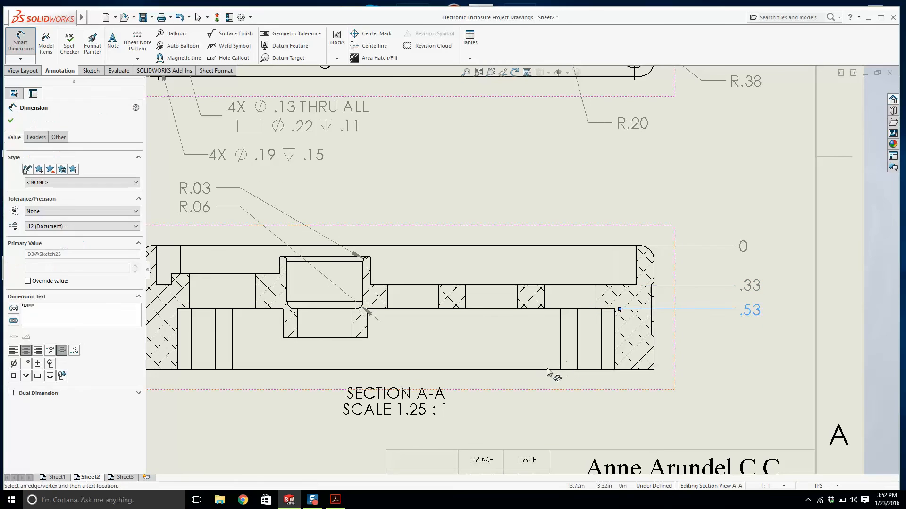
left_click(608, 369)
scroll(484, 324, "up", 2)
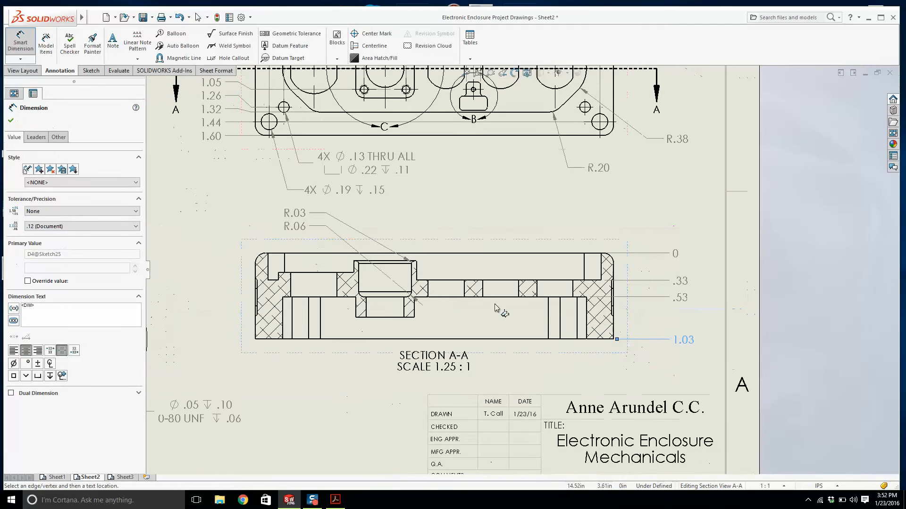
Add vertical ordinate dimensions to the central pocket's lower and upper edges and the left-hand raised floor, and finish dimensioning.
left_click(400, 318)
scroll(275, 236, "down", 2)
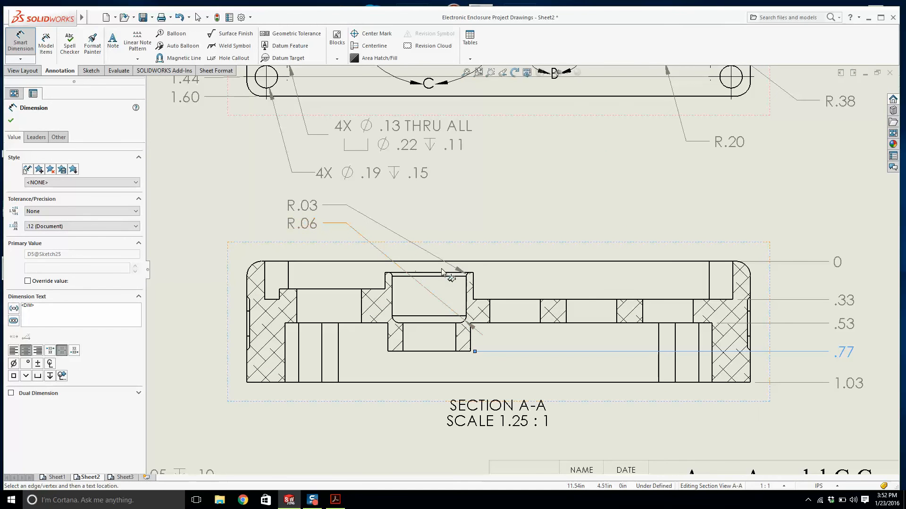
left_click(444, 274)
scroll(519, 274, "up", 2)
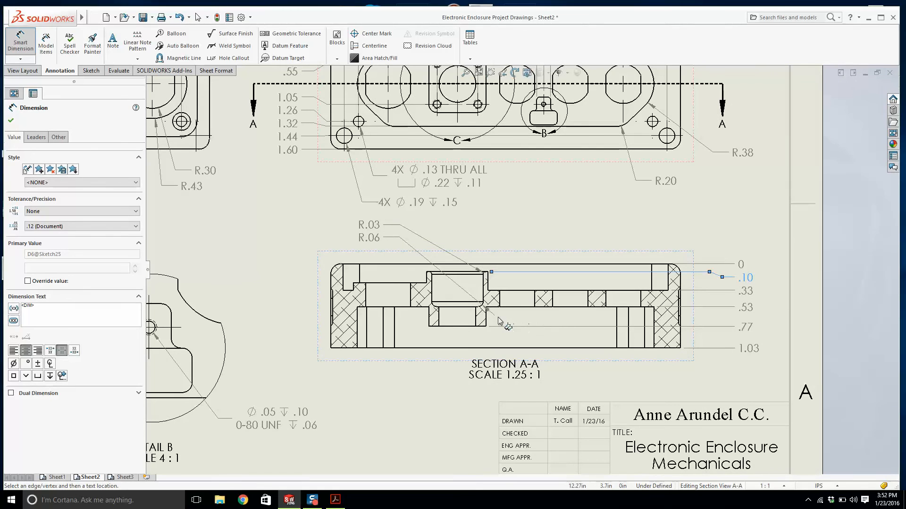
left_click(395, 283)
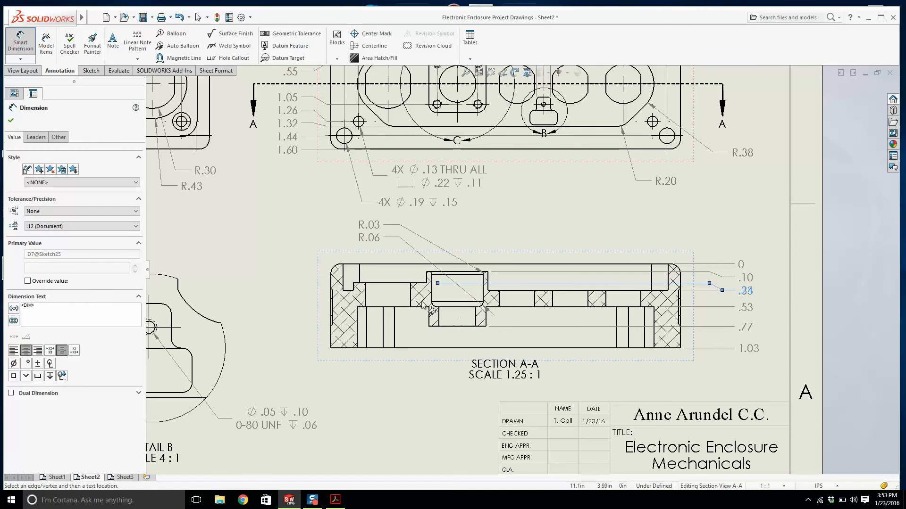
key("Escape")
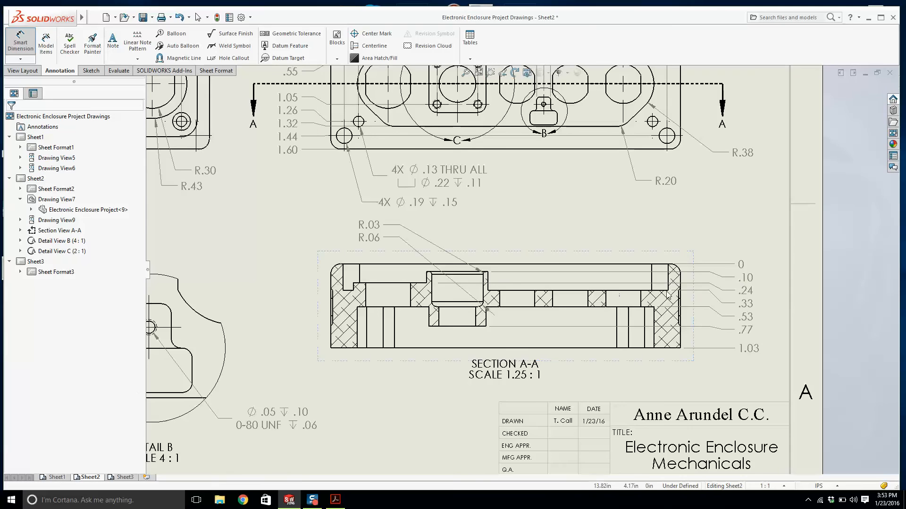
Check Section E-E's hatching in the reference PDF in Acrobat Reader, and disable Material crosshatch for Section A-A's hatch in SOLIDWORKS.
key("z")
key("Escape")
scroll(652, 297, "down", 1)
scroll(613, 295, "down", 1)
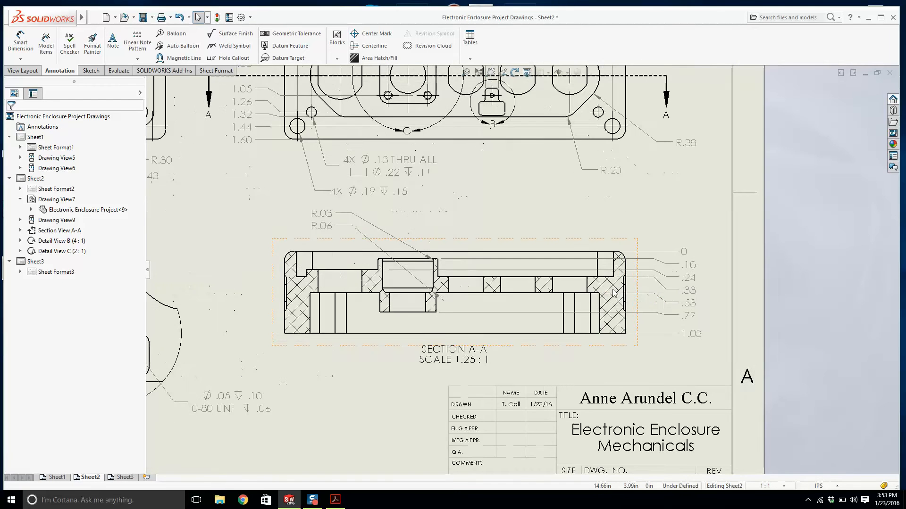
left_click(608, 286)
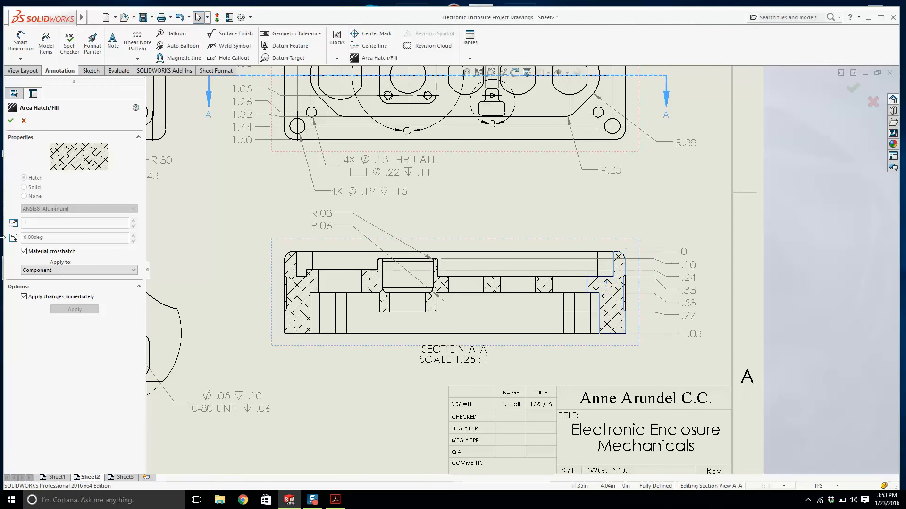
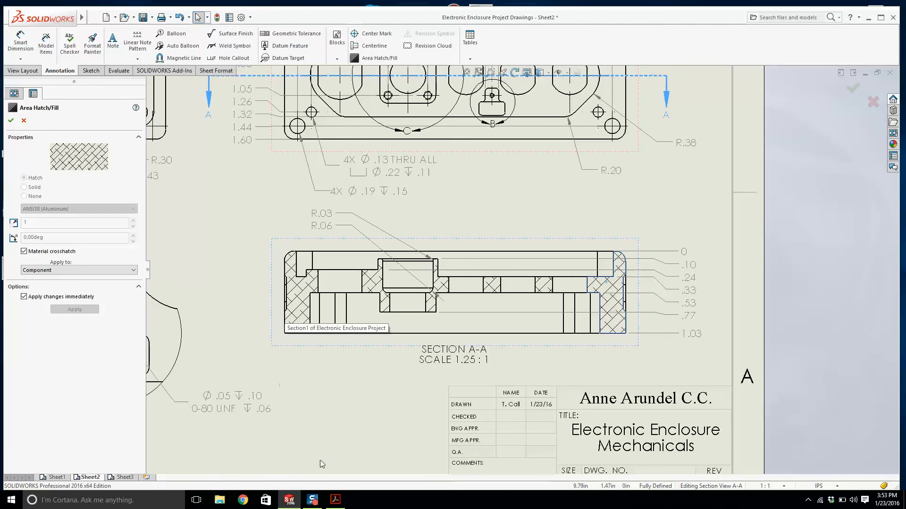
left_click(335, 499)
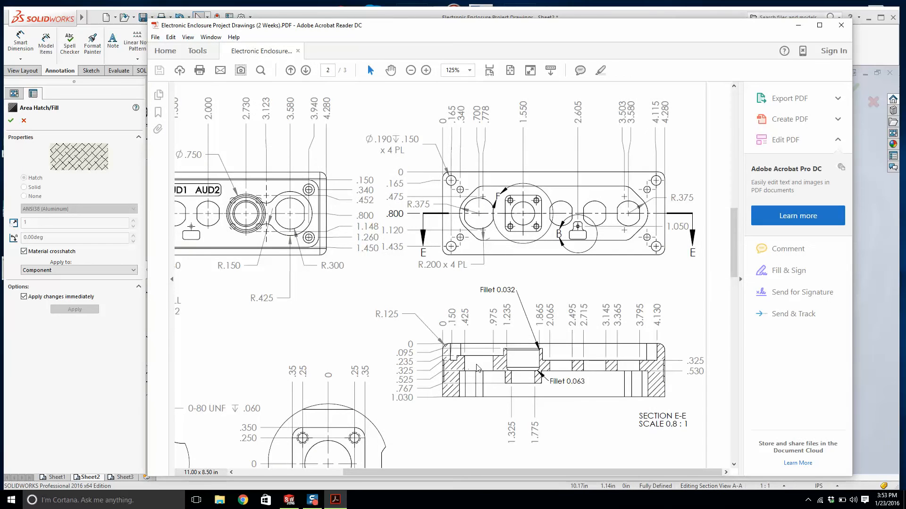
left_click(287, 501)
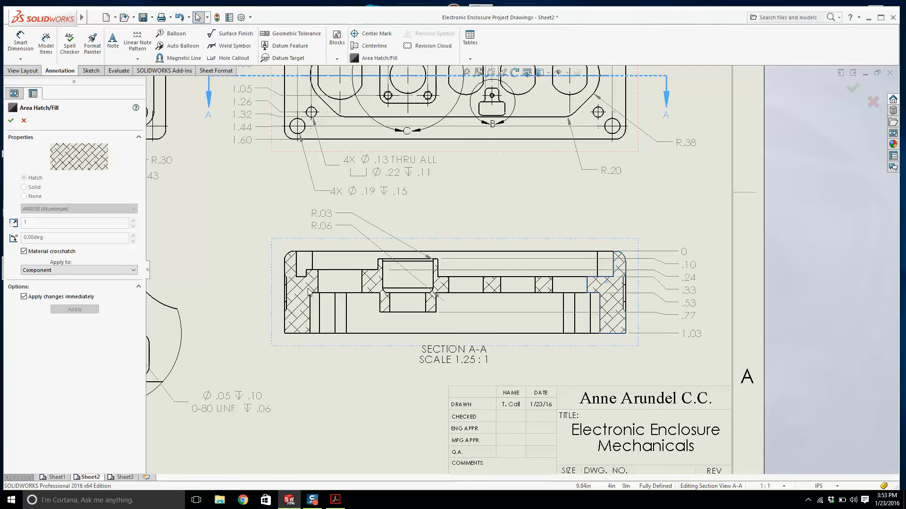
left_click(24, 252)
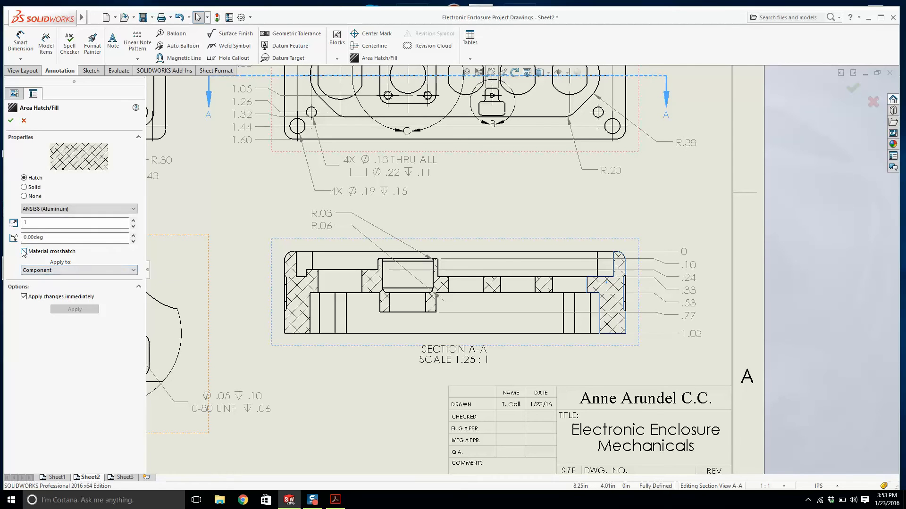
Try the AEC Roof Shingle and ANGLE (Angle Steel) hatch patterns on Section A-A.
left_click(78, 209)
scroll(86, 242, "up", 4)
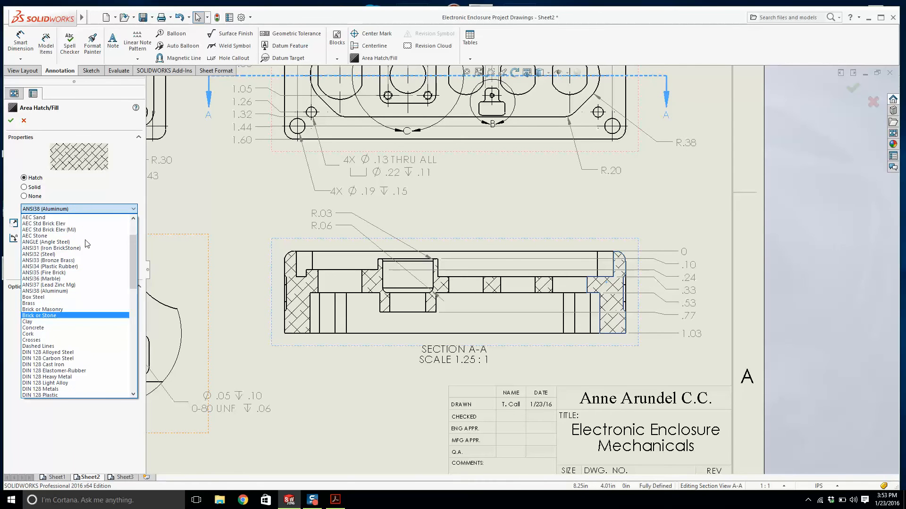
scroll(87, 257, "up", 3)
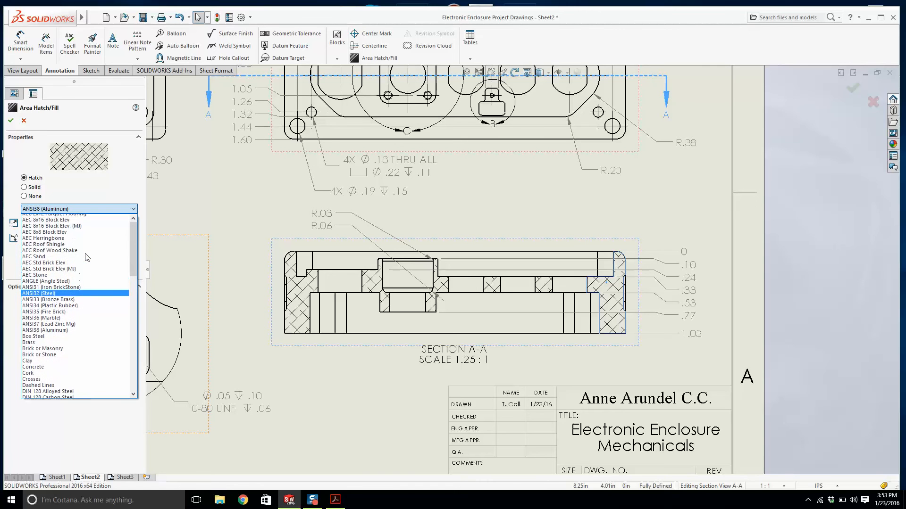
left_click(57, 248)
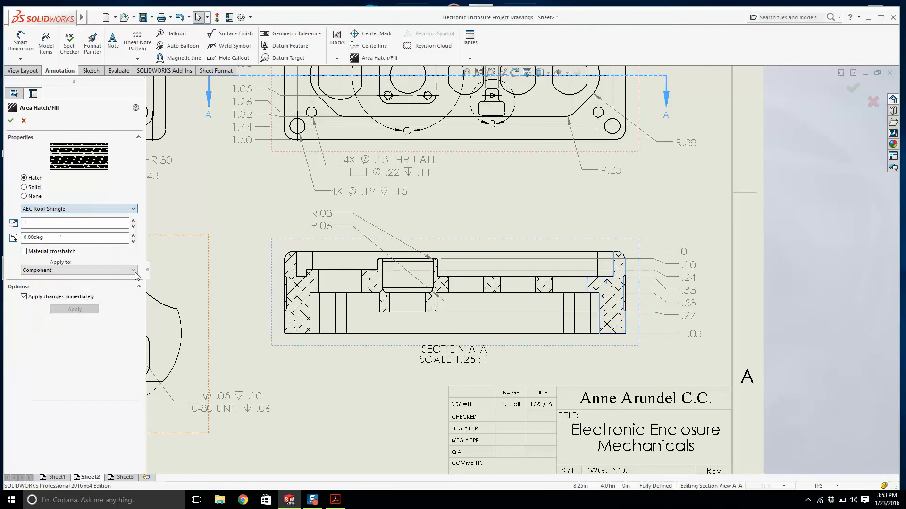
left_click(58, 211)
mouse_move(130, 244)
left_mouse_down()
mouse_move(139, 360)
mouse_move(139, 243)
left_mouse_up()
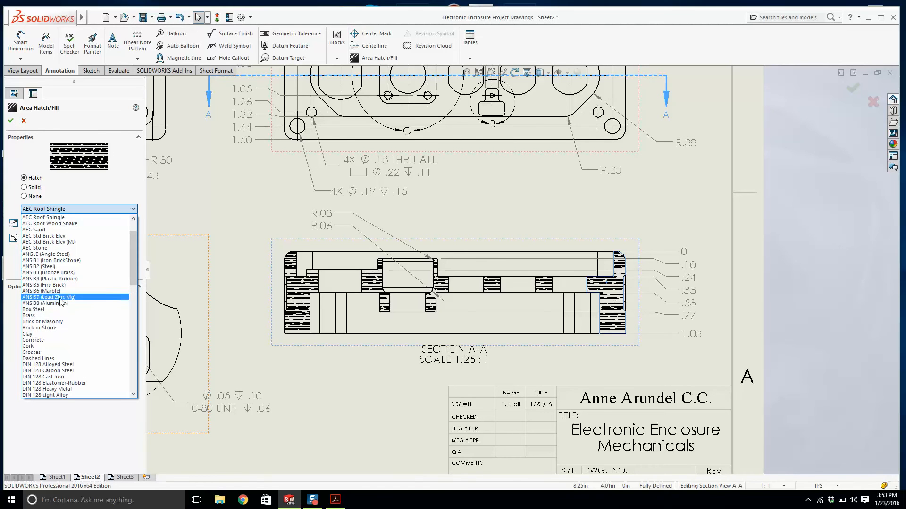
left_click(58, 255)
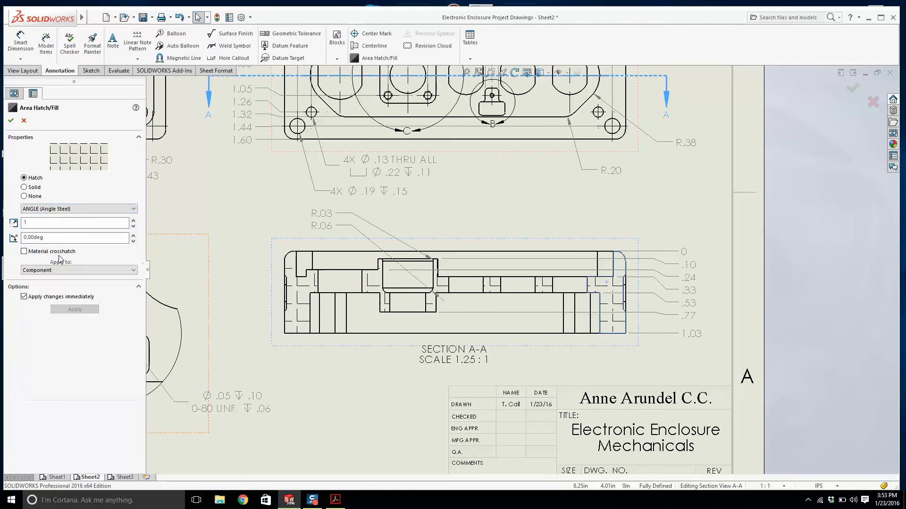
Browse the available hatch patterns and try ISO02W100 on Section A-A.
left_click(60, 209)
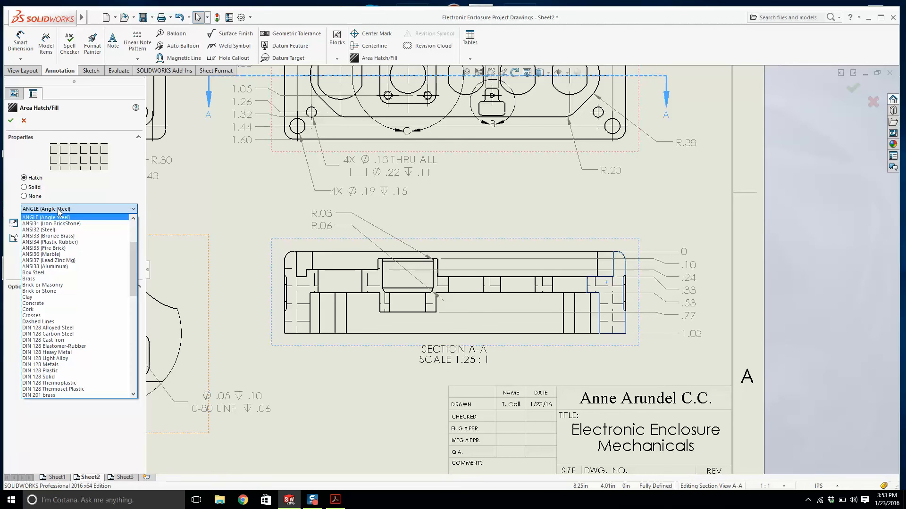
scroll(61, 227, "up", 4)
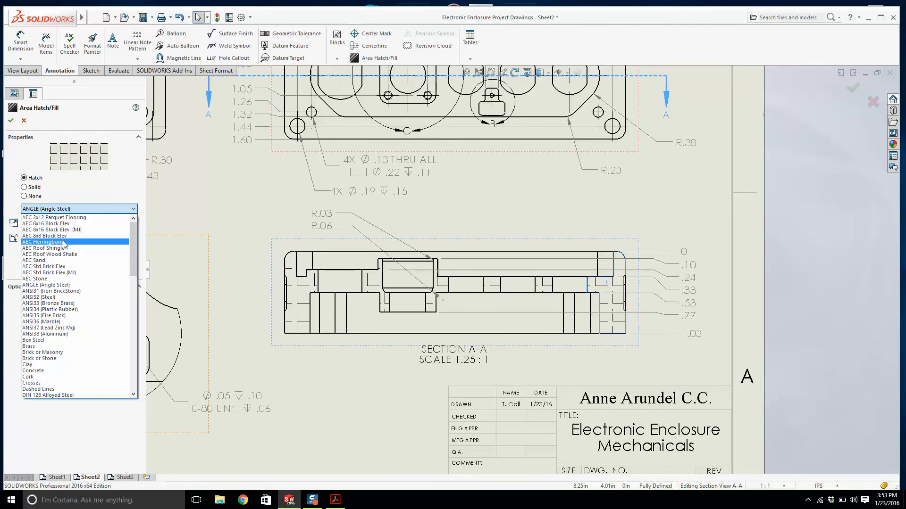
scroll(62, 330, "down", 9)
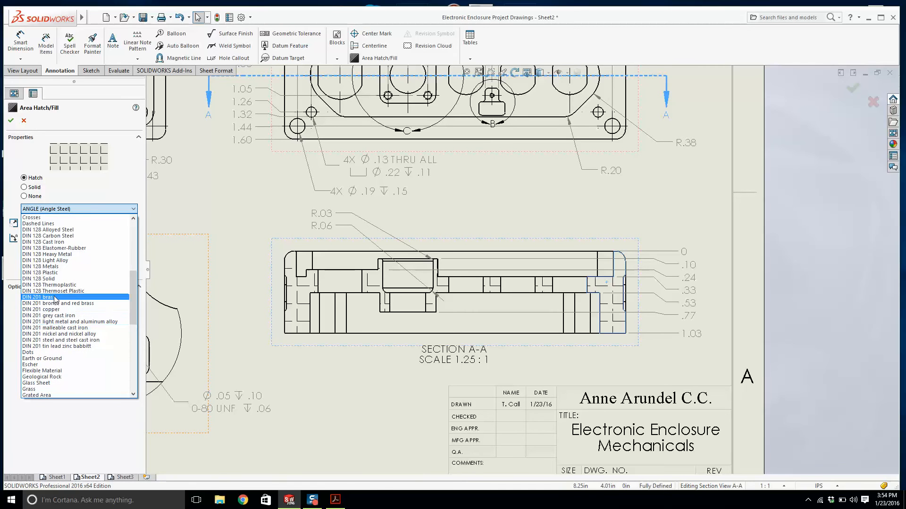
scroll(56, 300, "down", 9)
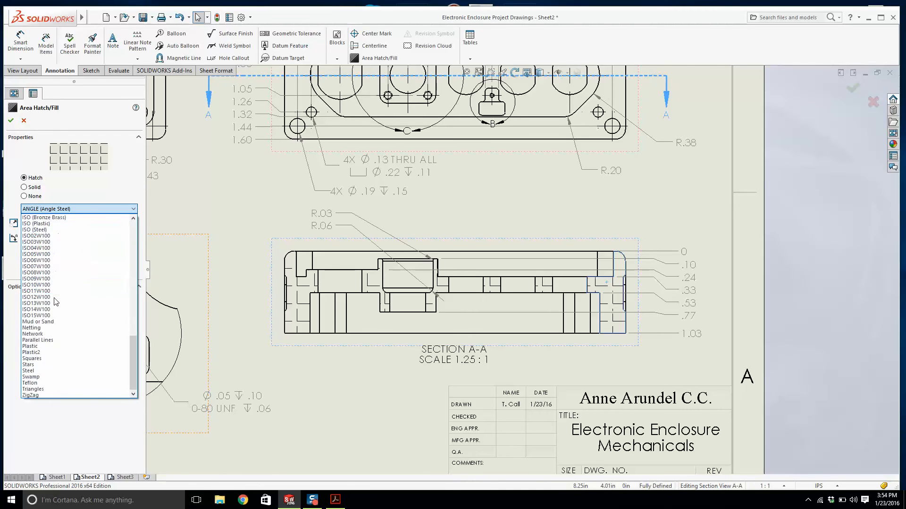
scroll(55, 301, "up", 1)
left_click(55, 307)
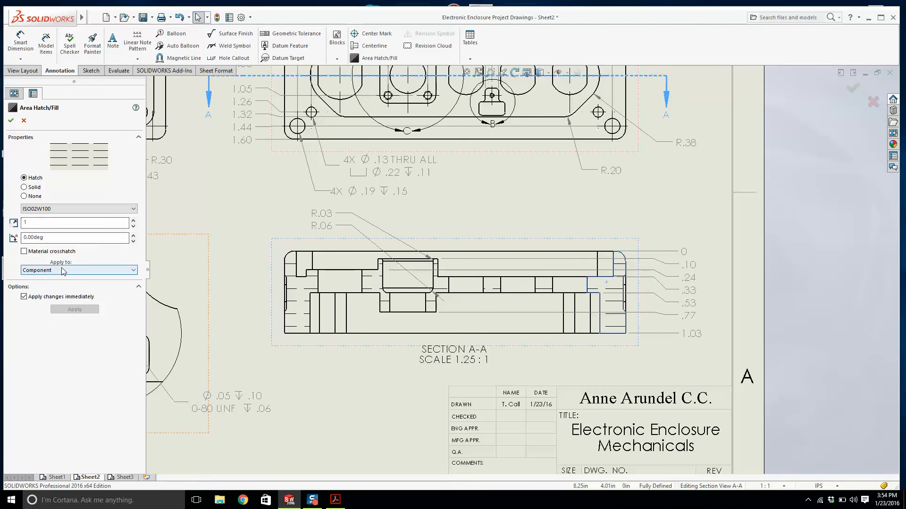
Set Section A-A's hatch pattern to ISO (Aluminum).
left_click(57, 208)
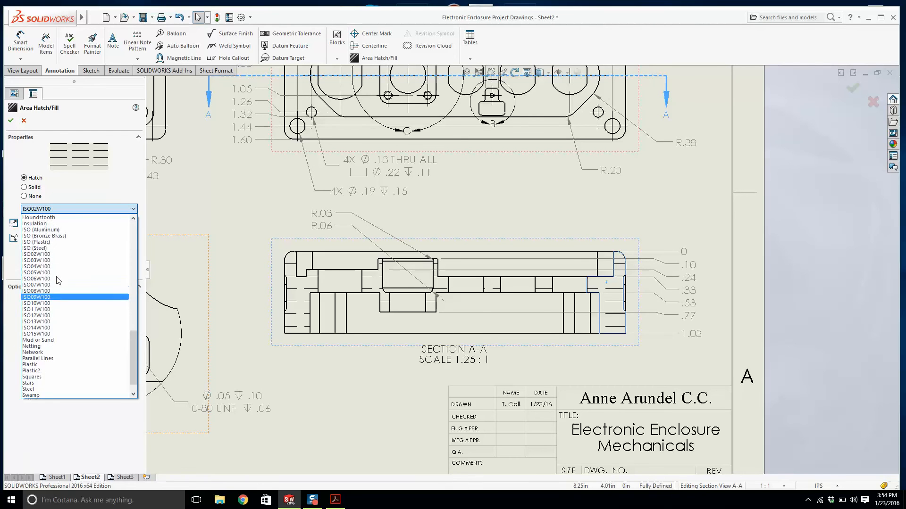
scroll(51, 231, "up", 1)
left_click(50, 231)
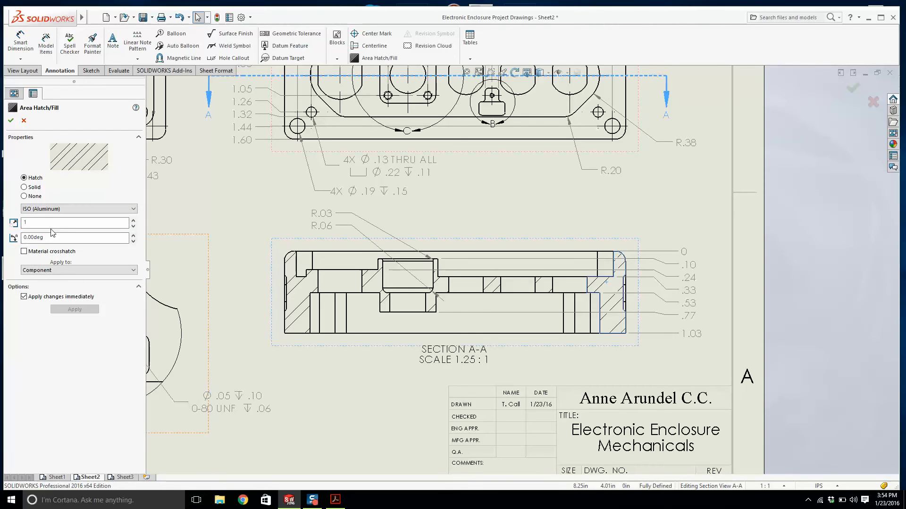
scroll(329, 316, "down", 2)
scroll(572, 271, "down", 2)
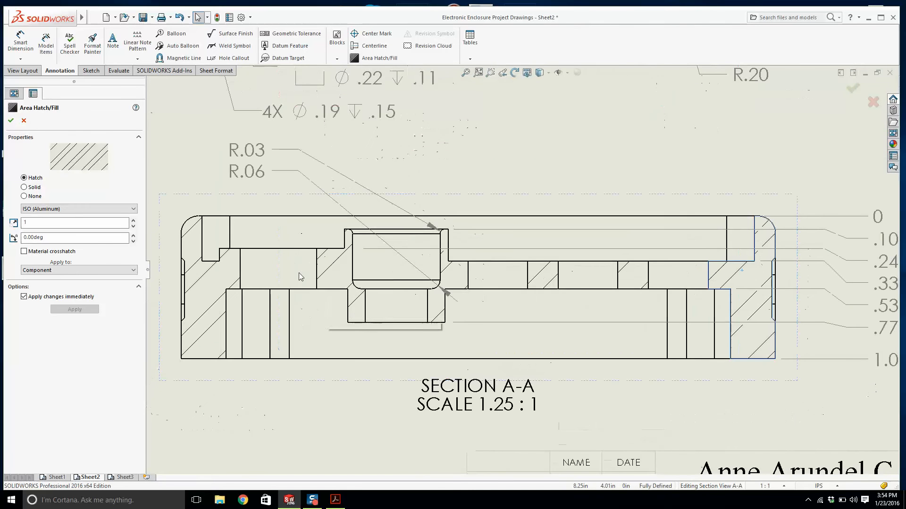
Increase Section A-A's hatch pattern scale to 8 and accept the hatch settings.
left_click(133, 220)
left_click(133, 220)
left_click(133, 220)
left_click(133, 220)
left_click(133, 220)
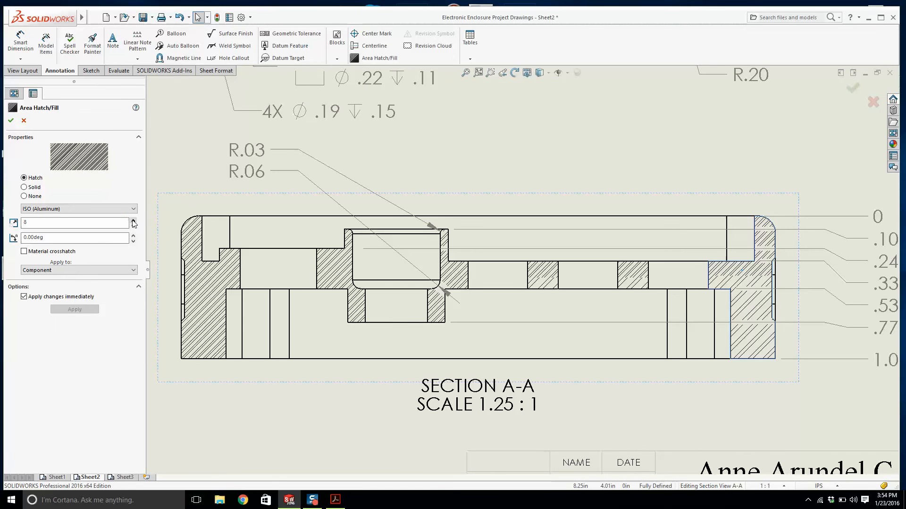
left_click(133, 221)
left_click(133, 220)
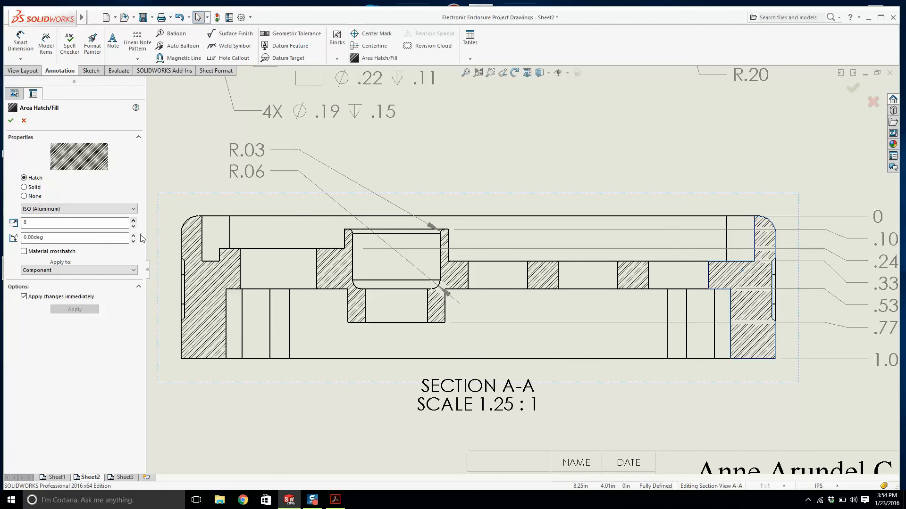
scroll(477, 255, "up", 5)
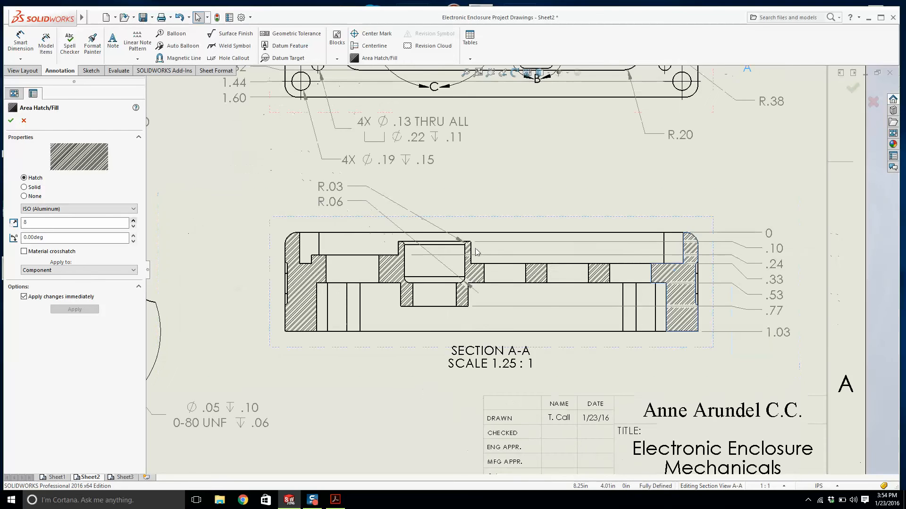
scroll(480, 278, "down", 2)
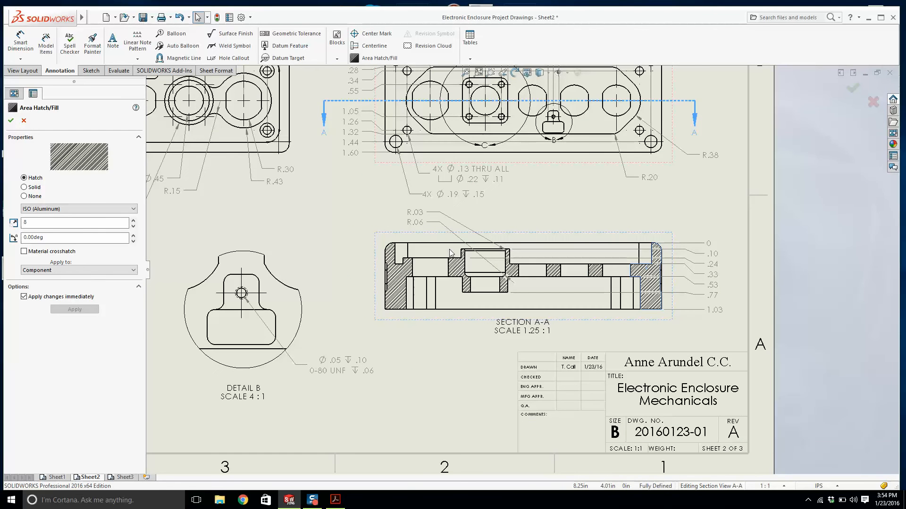
scroll(448, 224, "down", 3)
scroll(521, 269, "up", 5)
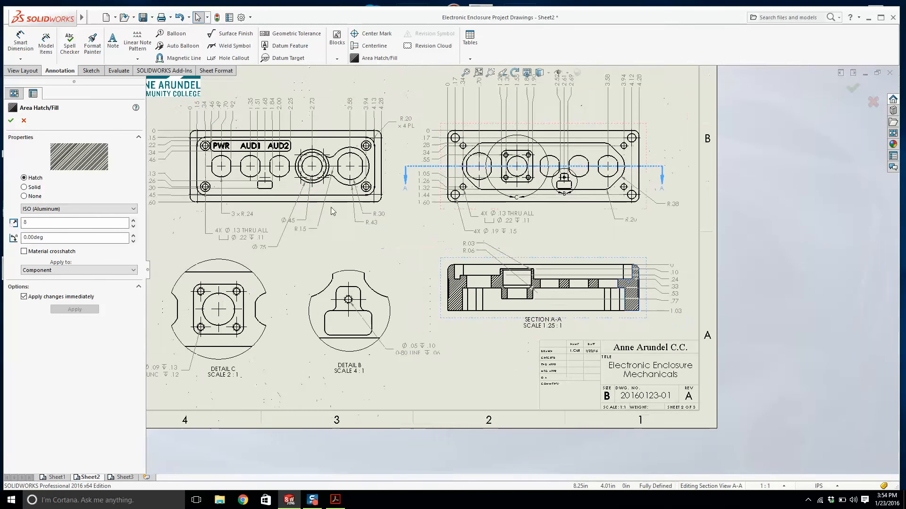
left_click(10, 121)
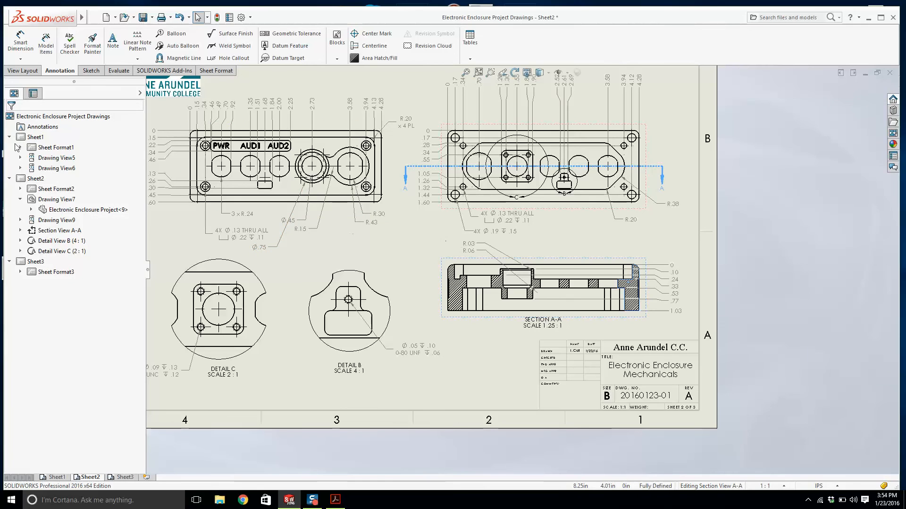
Move Detail C slightly down the sheet and reposition Detail B beside it, keeping both below the front view.
scroll(443, 329, "up", 3)
scroll(510, 286, "down", 1)
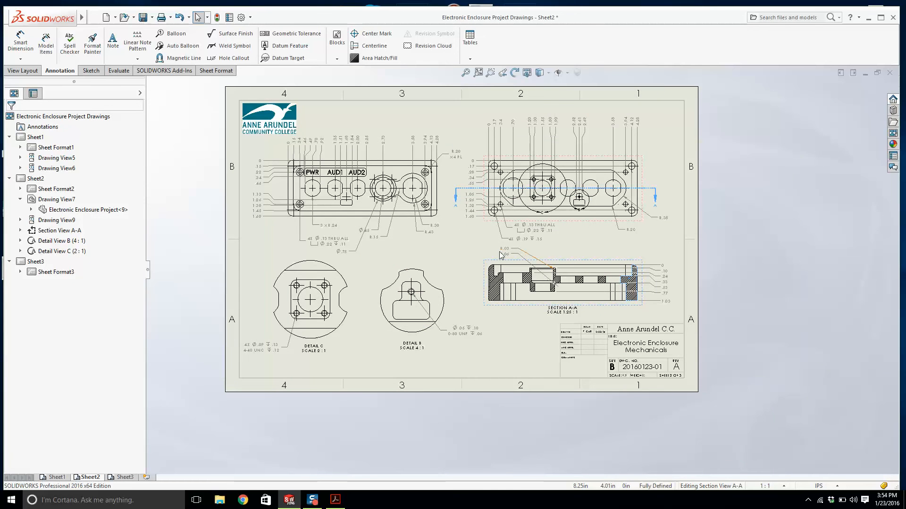
scroll(452, 267, "down", 1)
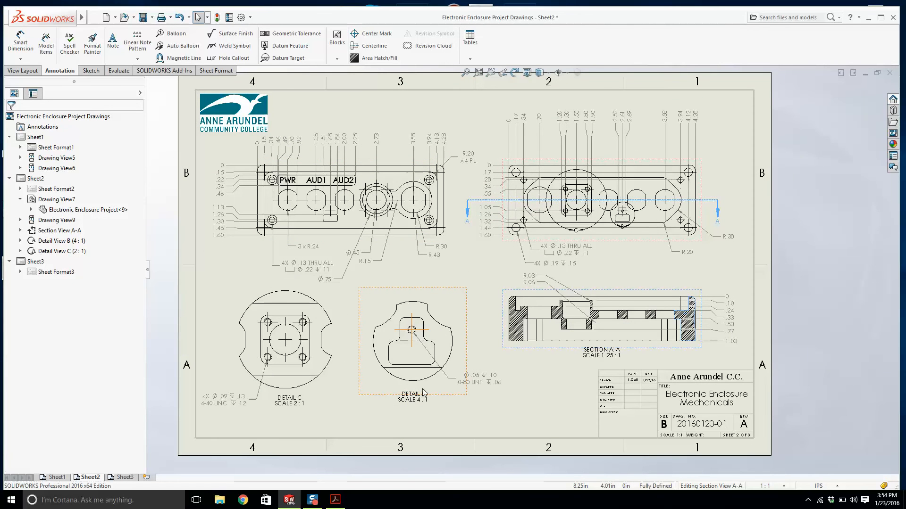
left_click_drag(441, 400, 422, 415)
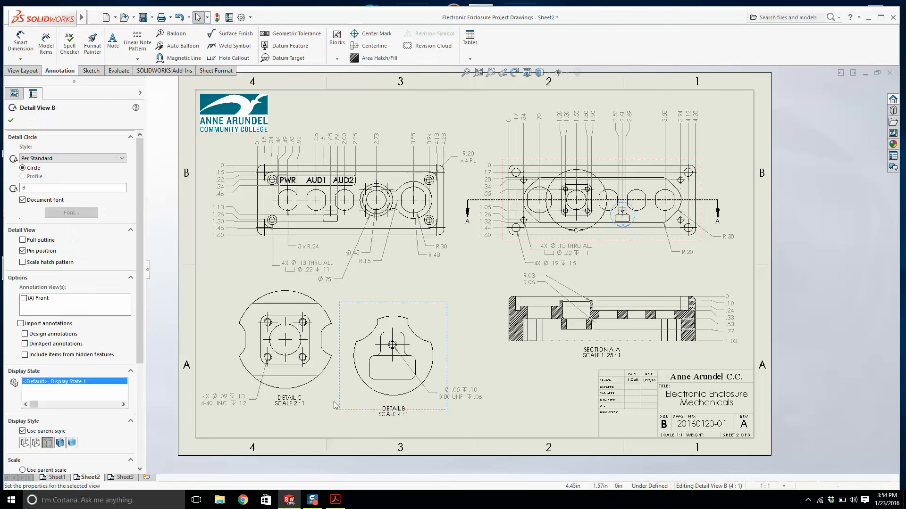
left_click_drag(322, 408, 323, 421)
left_click_drag(427, 414, 448, 411)
scroll(398, 340, "down", 3)
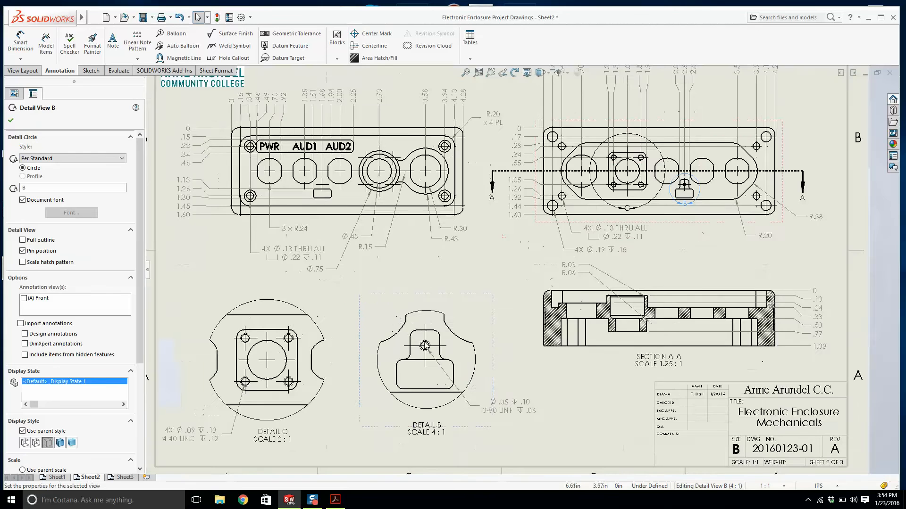
Dimension the width of the lower rounded pocket in Detail B, placing the text centred above the view, and finish dimensioning.
left_click(33, 49)
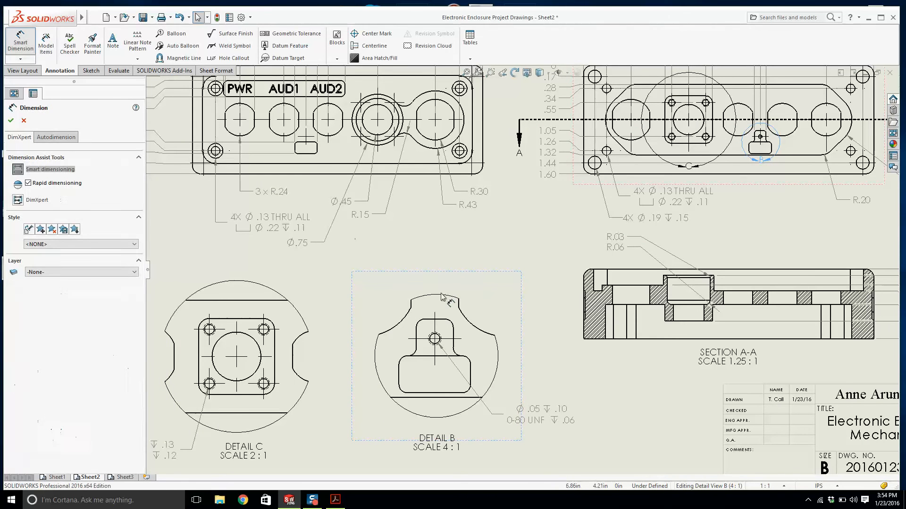
scroll(426, 330, "down", 3)
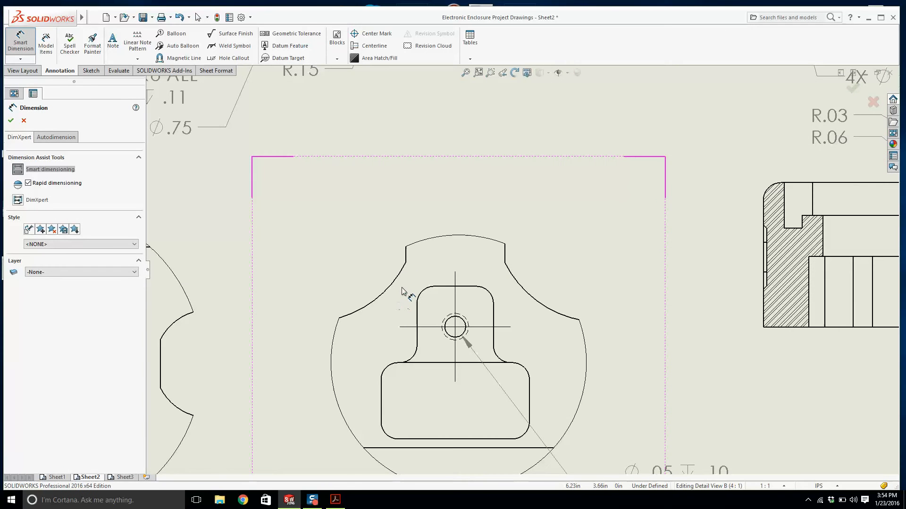
left_click(383, 405)
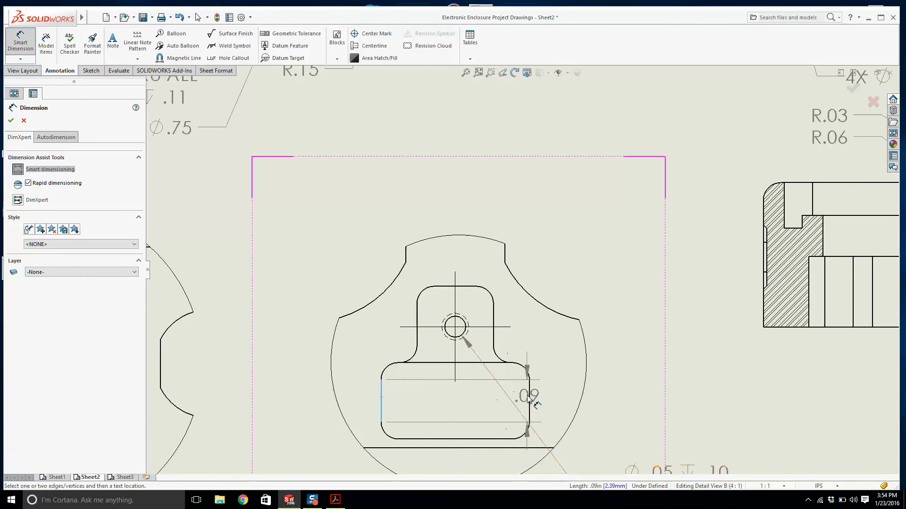
left_click(529, 401)
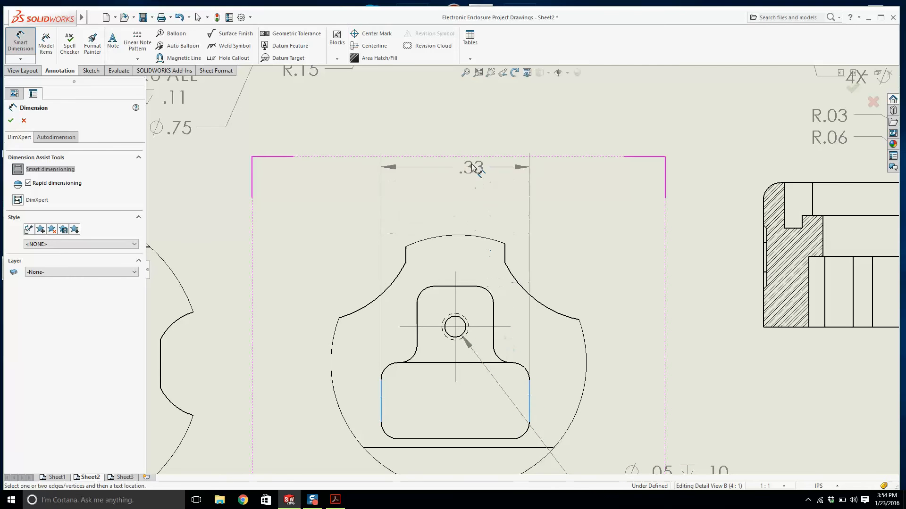
left_click(456, 134)
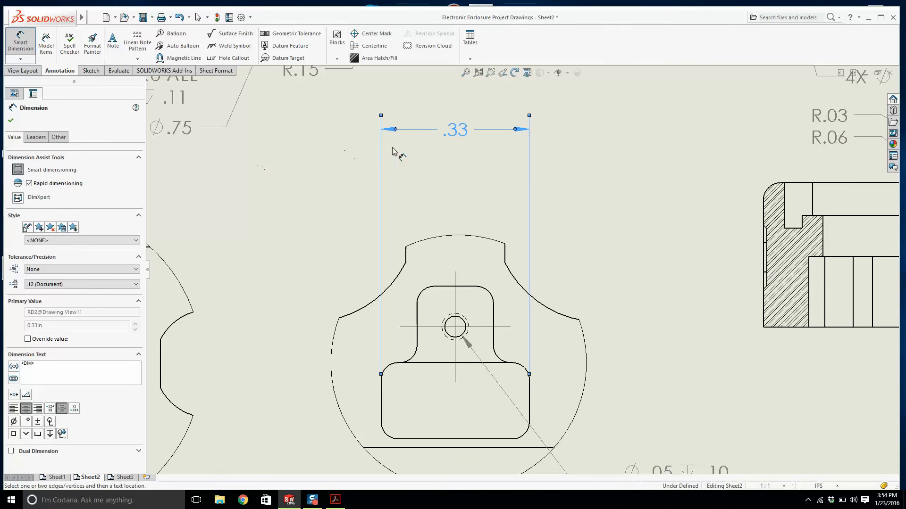
key("Escape")
Consult the reference PDF in Acrobat Reader for the detail view dimensions.
scroll(413, 160, "up", 5)
left_click(334, 501)
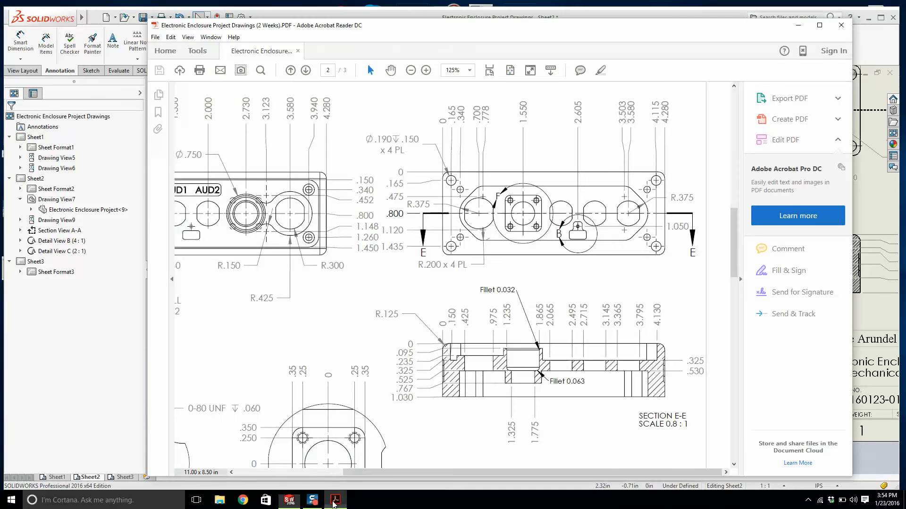
Set the drawing's primary dimension precision to three decimal places (.123) in the document properties.
left_click(334, 501)
scroll(373, 153, "up", 2)
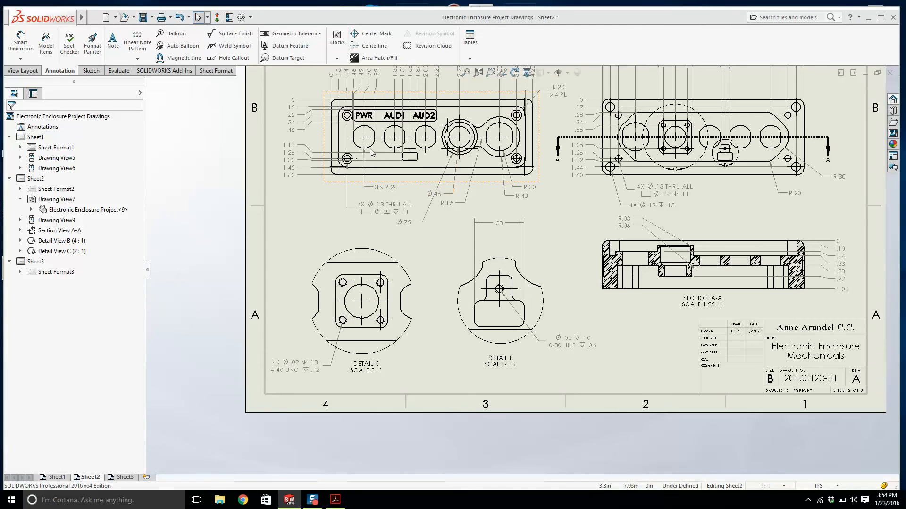
scroll(364, 154, "down", 5)
mouse_move(45, 18)
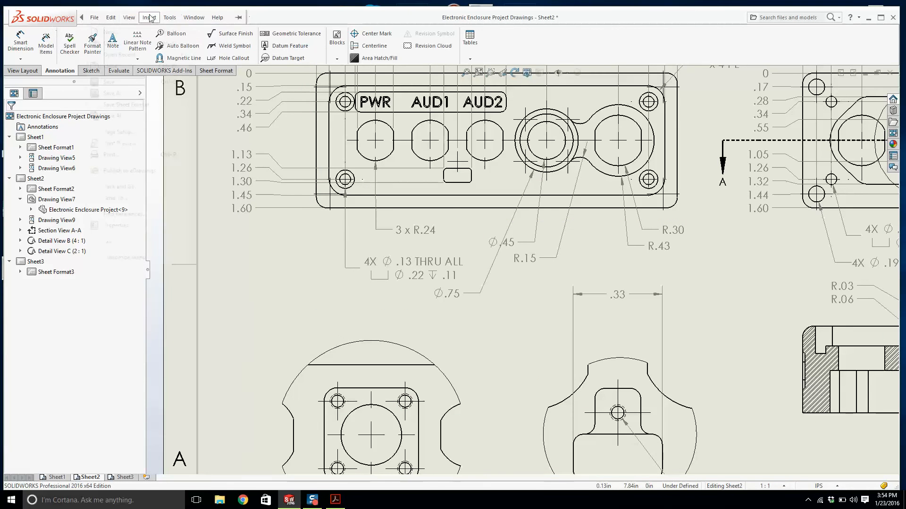
left_click(169, 18)
left_click(188, 403)
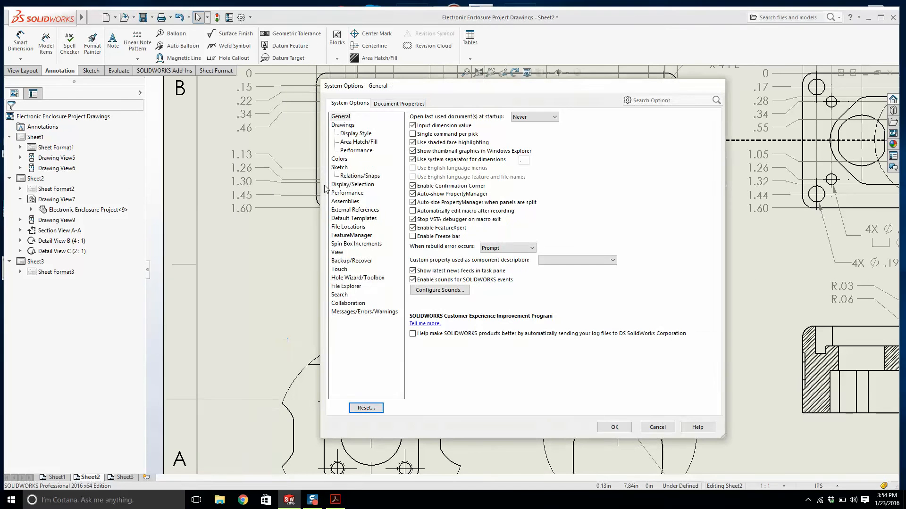
left_click(399, 103)
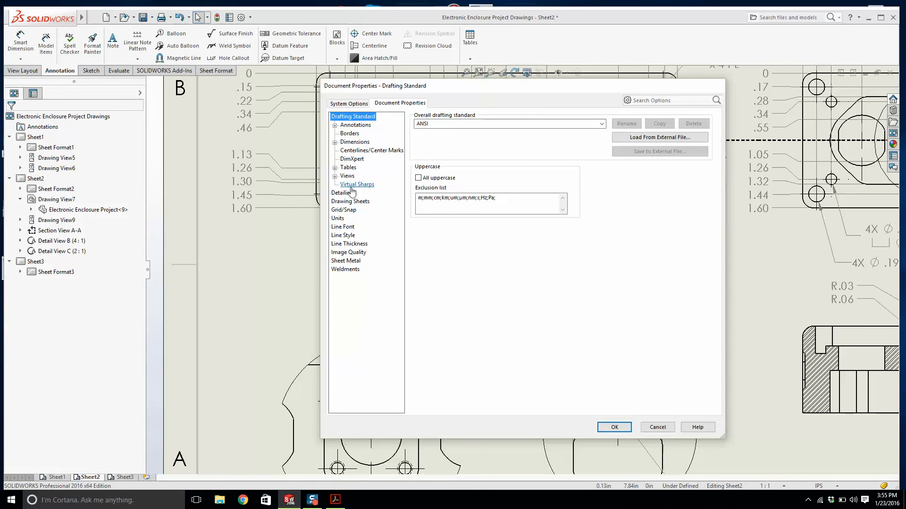
left_click(354, 142)
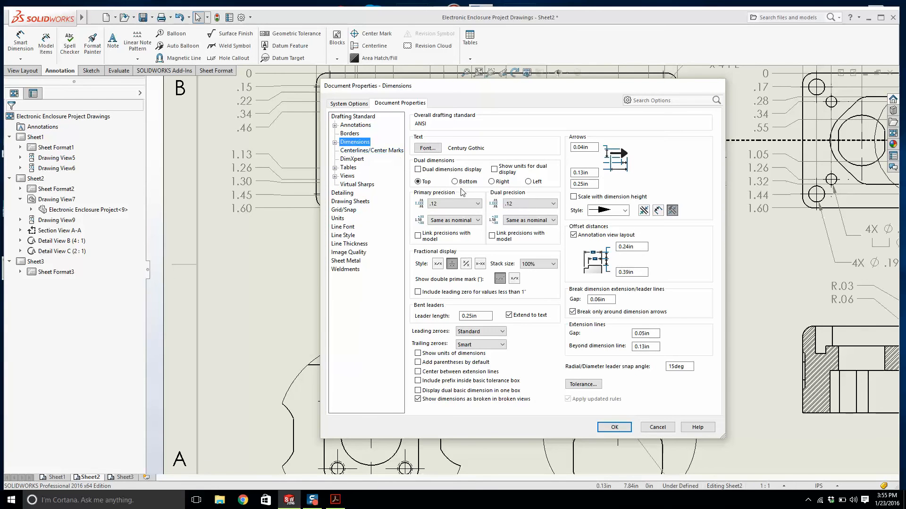
left_click(461, 205)
left_click(449, 231)
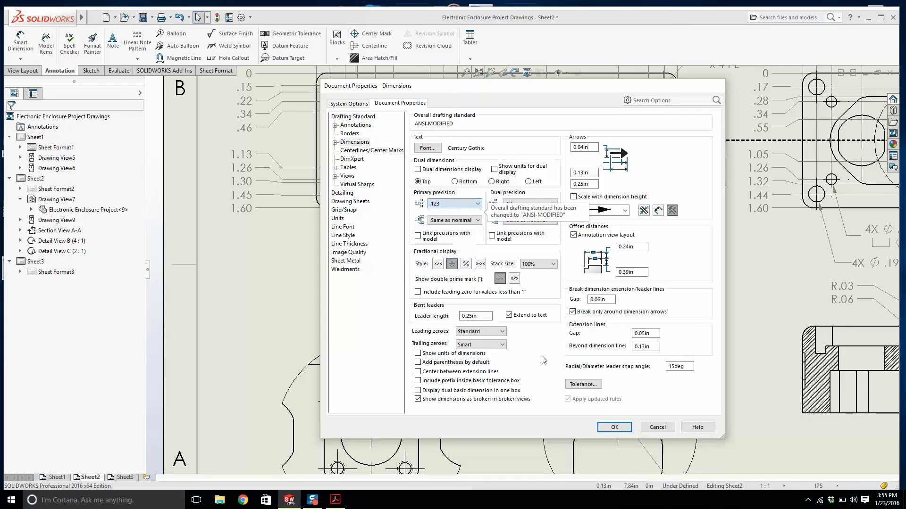
left_click(622, 430)
Dimension the upper corner radius of the lower rectangular part of the cutout in Detail B.
scroll(531, 283, "up", 6)
scroll(598, 340, "down", 6)
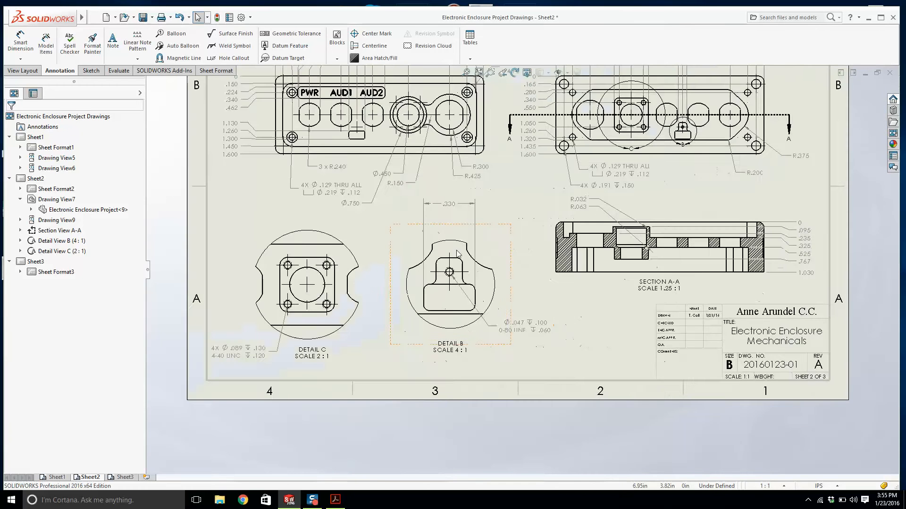
scroll(439, 229, "down", 2)
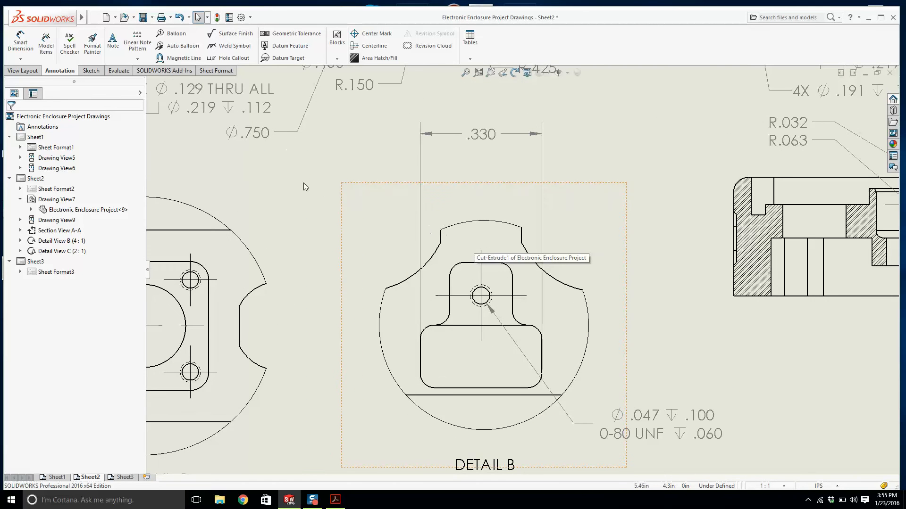
left_click(21, 42)
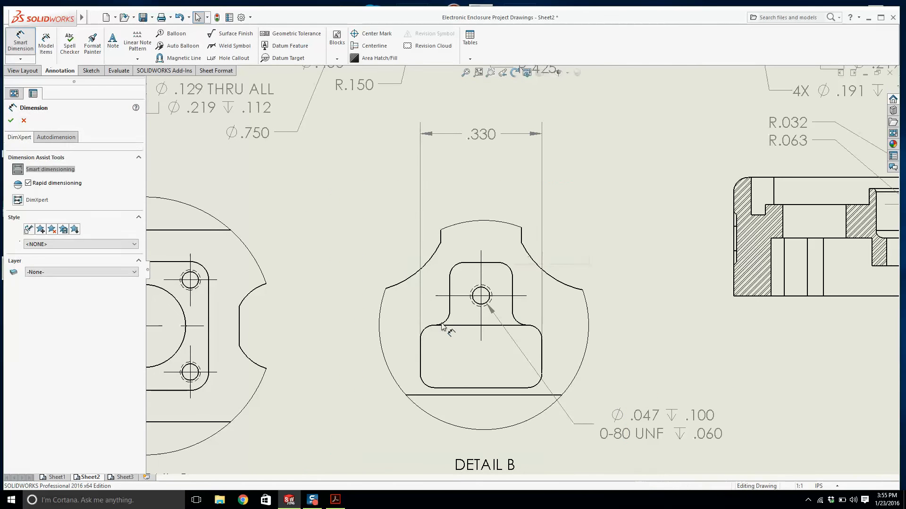
scroll(538, 325, "down", 2)
left_click(535, 327)
left_click(630, 254)
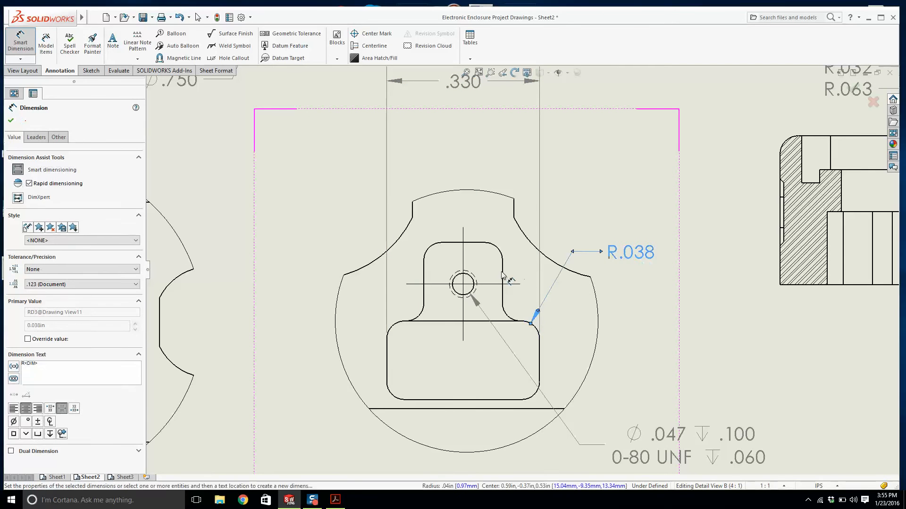
left_click(499, 251)
key("Escape")
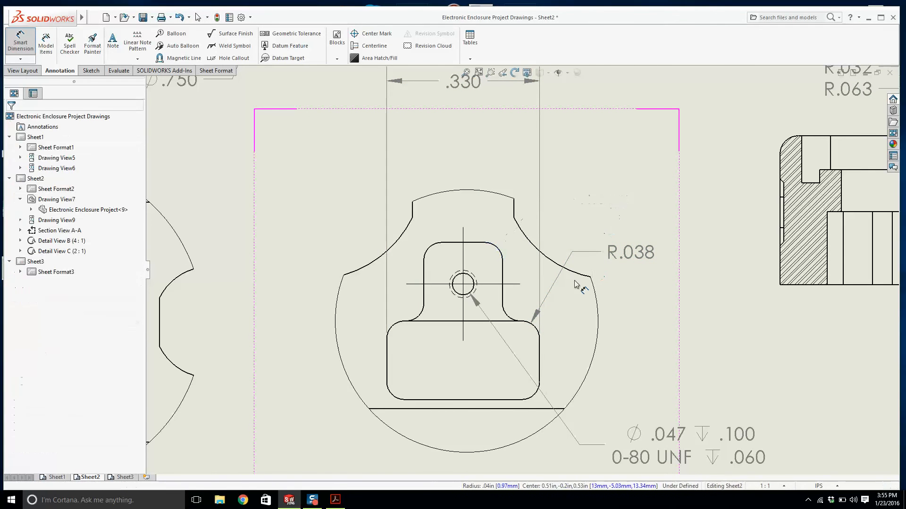
Append "TYP" to the corner radius dimension text in Detail B.
scroll(567, 311, "up", 1)
left_click(606, 256)
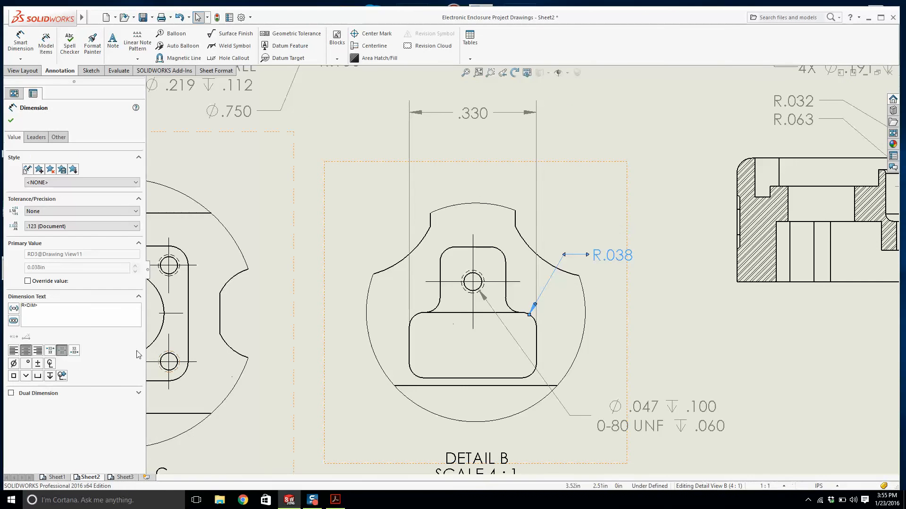
type("TYP")
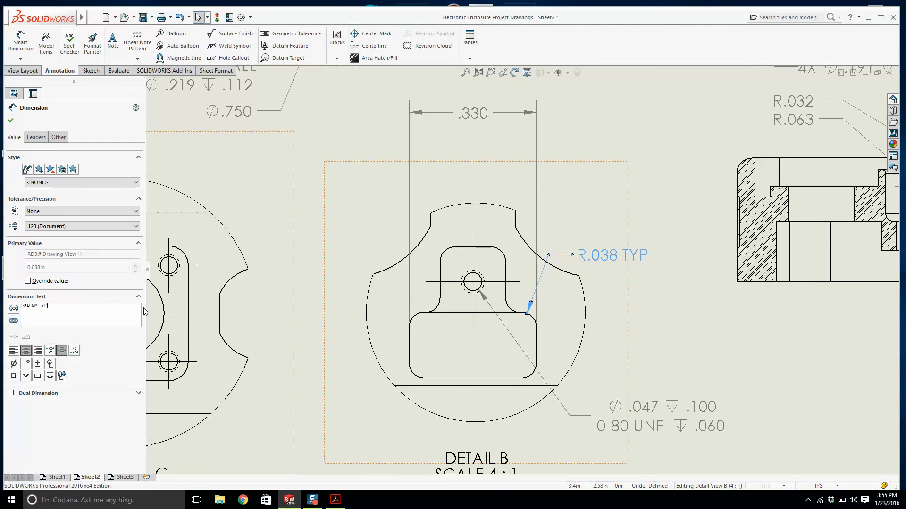
key("Escape")
scroll(200, 293, "up", 1)
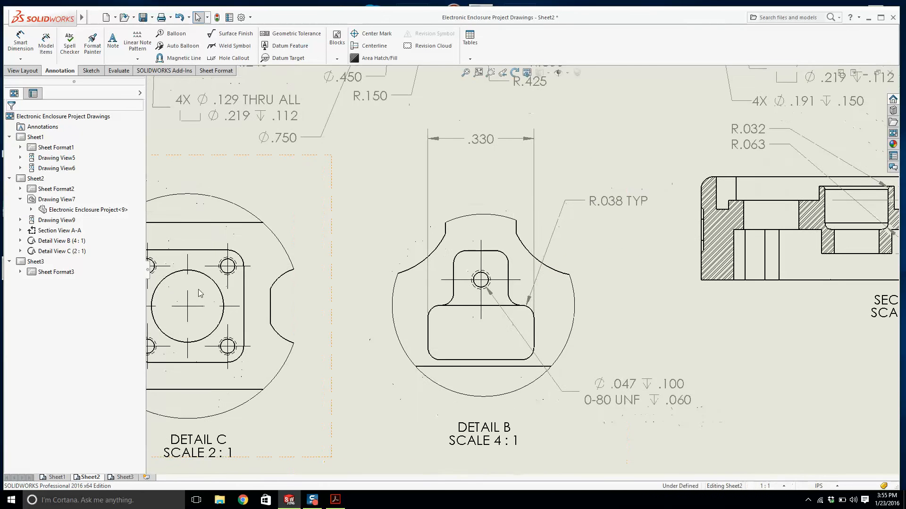
Dimension the width of the cutout's narrow upper part in Detail B, placing it below the existing width dimension.
left_click(23, 56)
scroll(439, 265, "down", 1)
left_click(458, 283)
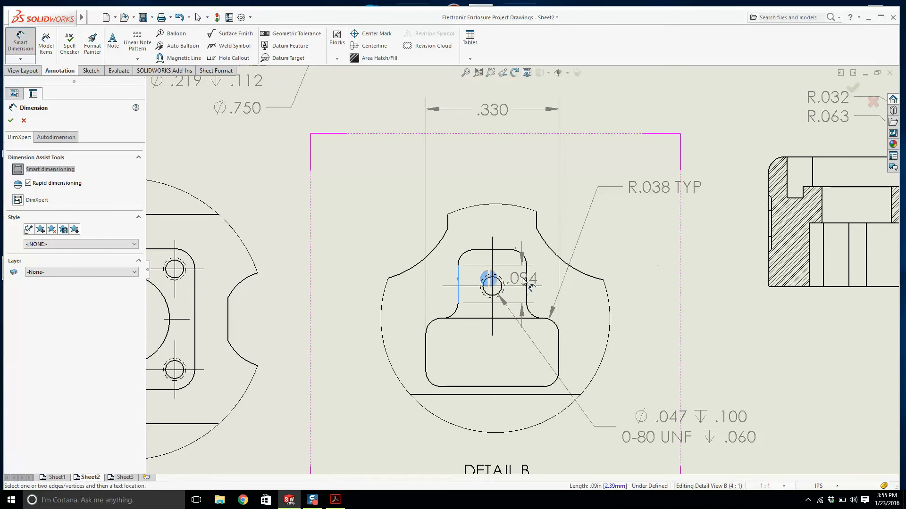
left_click(526, 278)
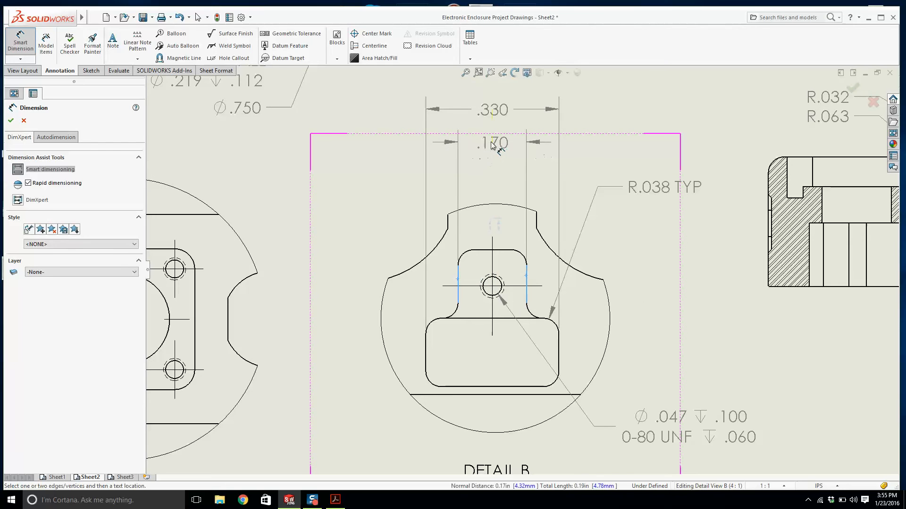
left_click(484, 153)
Dimension the overall height of the cutout in Detail B, placing the dimension beside the view.
left_click(483, 250)
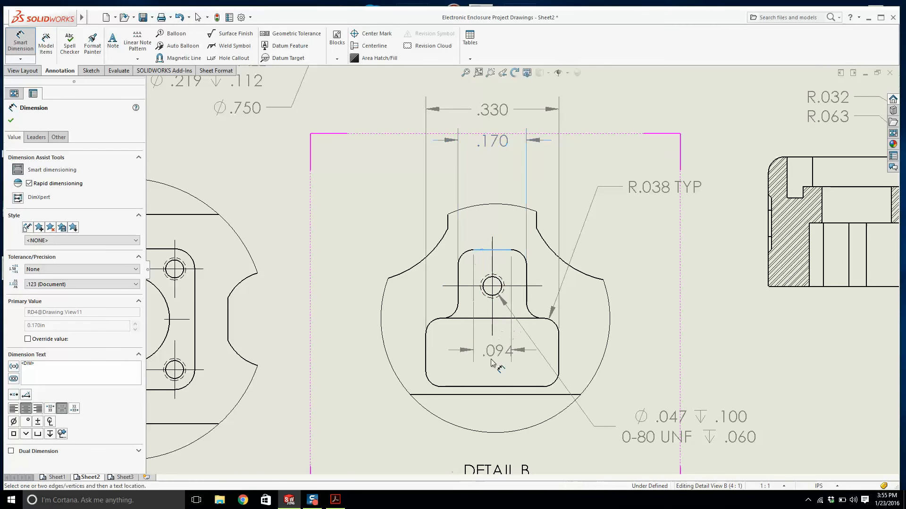
left_click(485, 387)
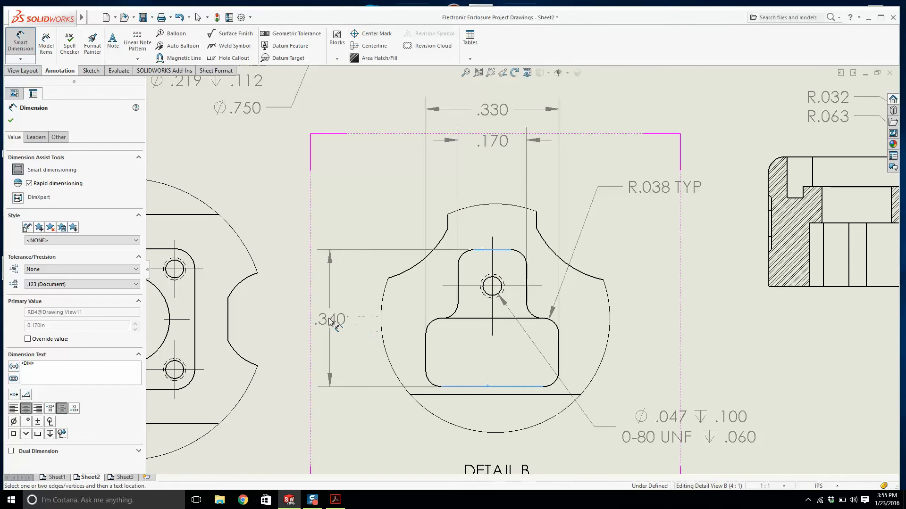
left_click(325, 323)
Dimension the height of the cutout's lower rectangular part and move the overall height dimension closer to Detail B.
left_click(474, 319)
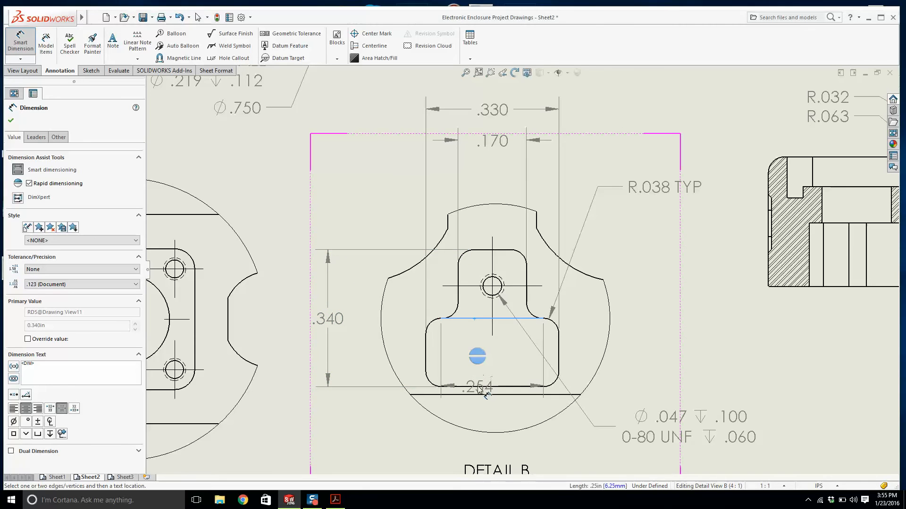
left_click(478, 386)
left_click(633, 355)
key("Escape")
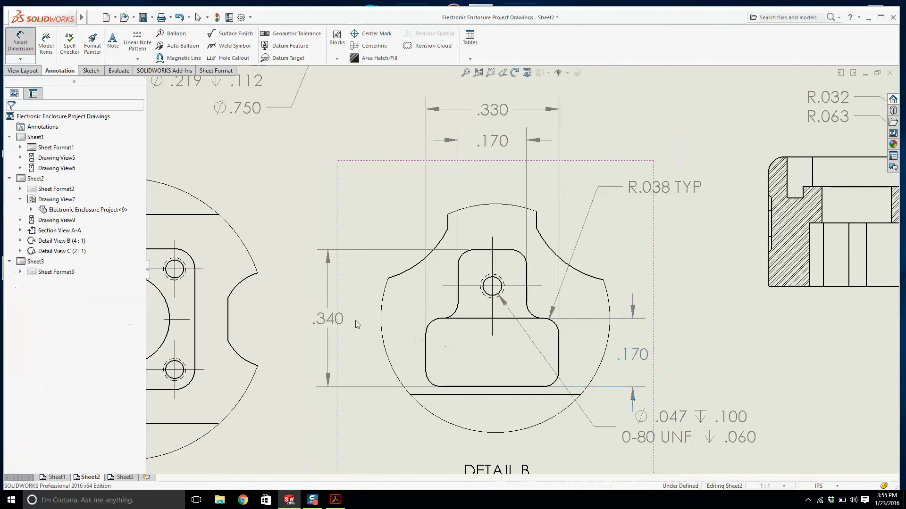
left_click_drag(335, 322, 360, 322)
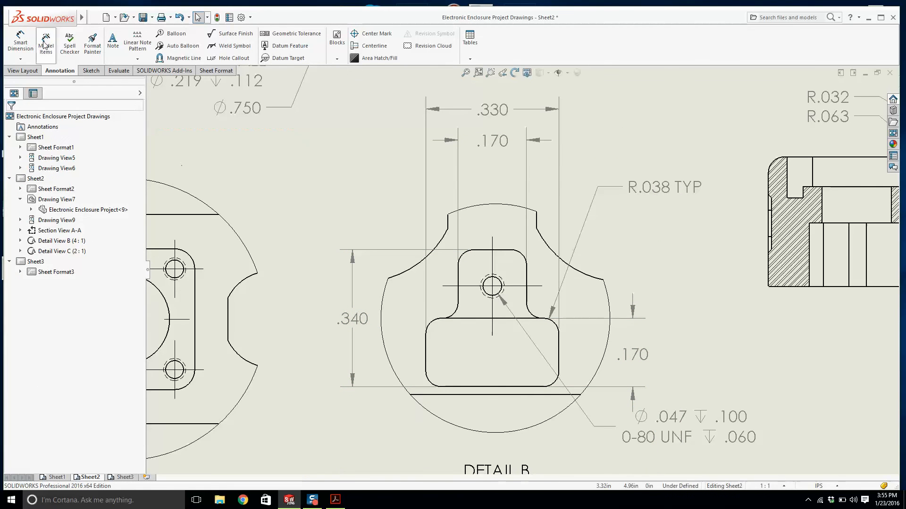
Dimension the vertical distance from the tapped hole's center to the bottom edge of the cutout in Detail B.
left_click(20, 41)
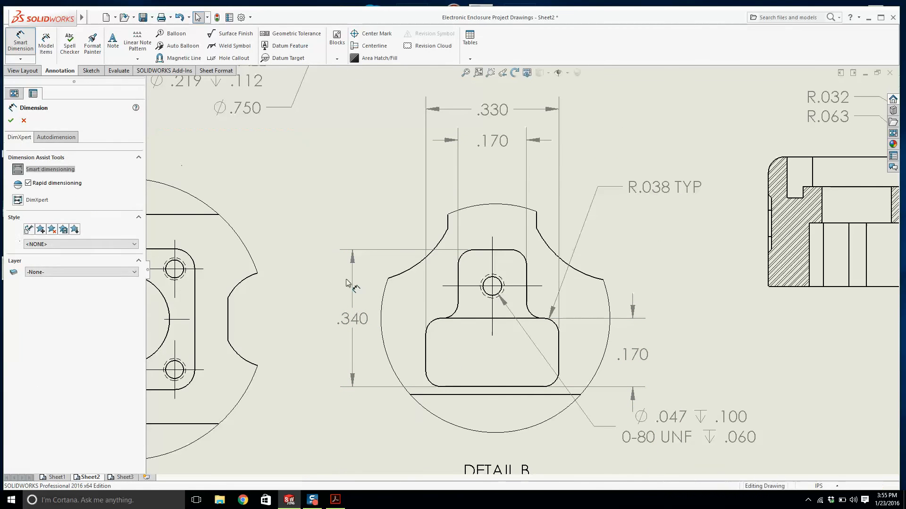
left_click(495, 287)
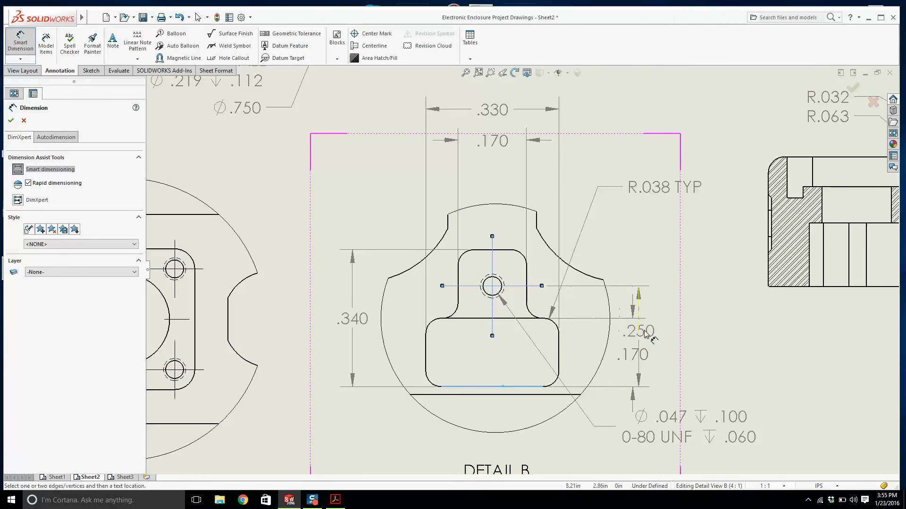
left_click(679, 332)
key("Escape")
key("z")
scroll(641, 383, "down", 1)
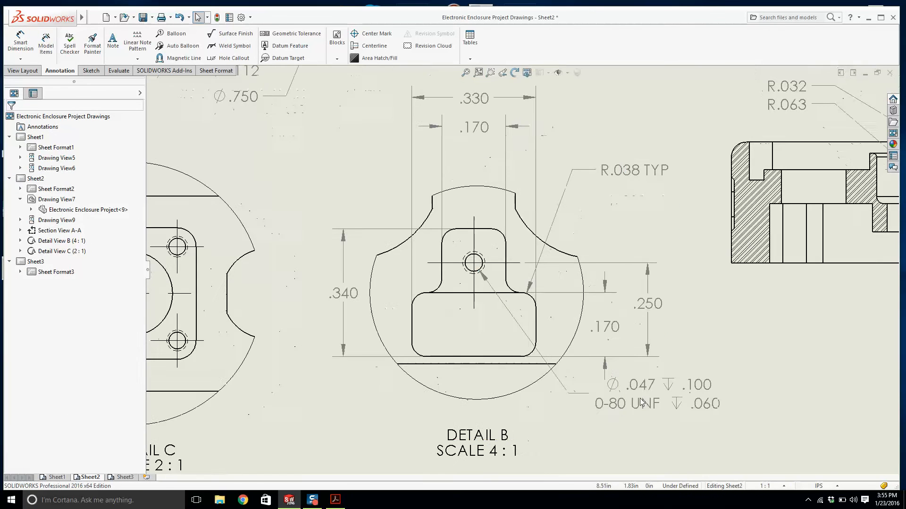
Move the 0-80 UNF hole callout lower, clear of the vertical dimensions in Detail B.
left_click_drag(637, 393, 636, 426)
key("Escape")
scroll(488, 250, "down", 2)
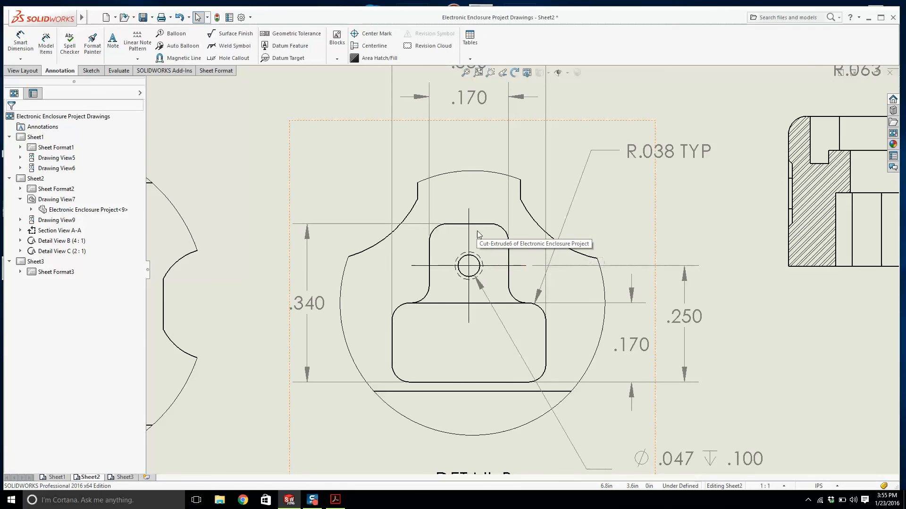
scroll(477, 230, "up", 2)
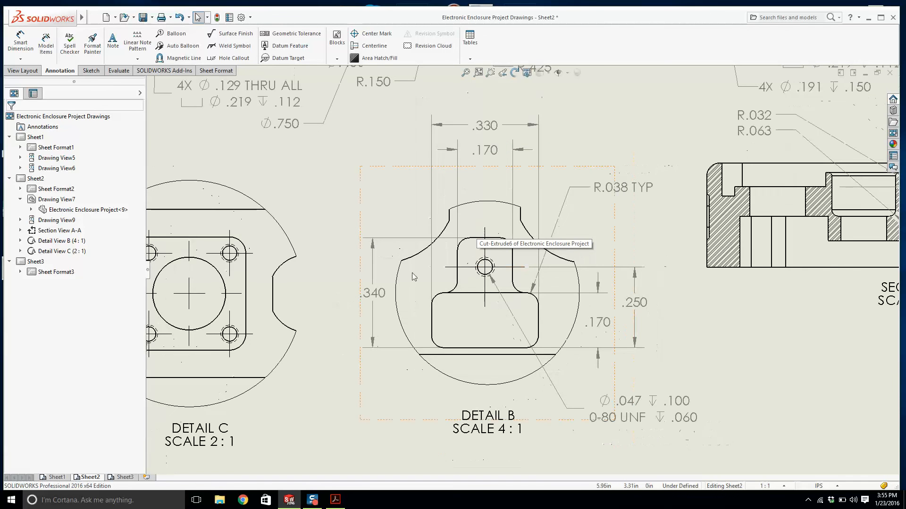
Move the overall height, lower-part height and hole-position dimensions closer to the Detail B outline.
left_click(371, 296)
key("Escape")
scroll(605, 320, "down", 2)
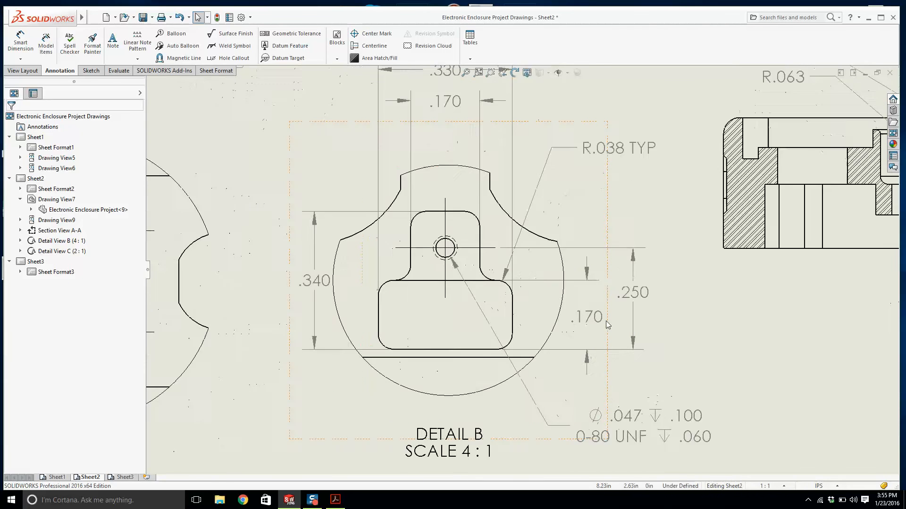
left_click_drag(574, 329, 578, 327)
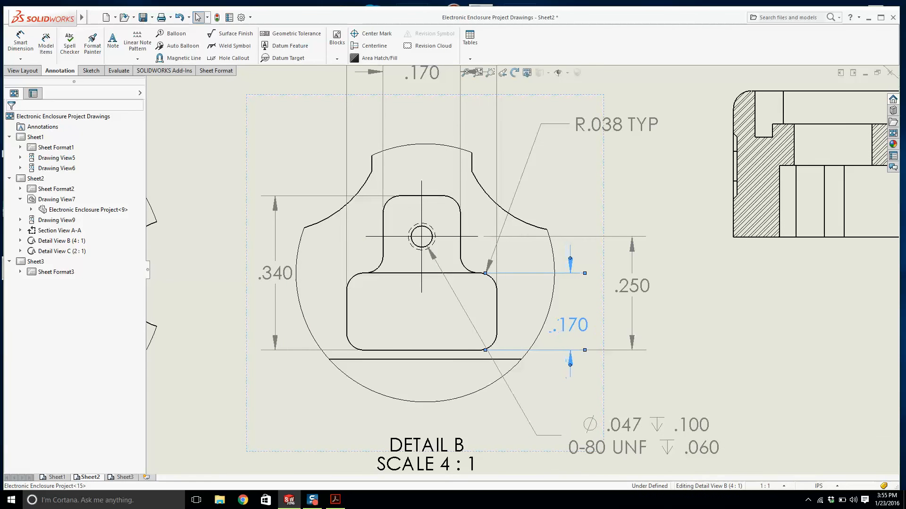
left_click_drag(632, 286, 612, 289)
left_click(568, 283)
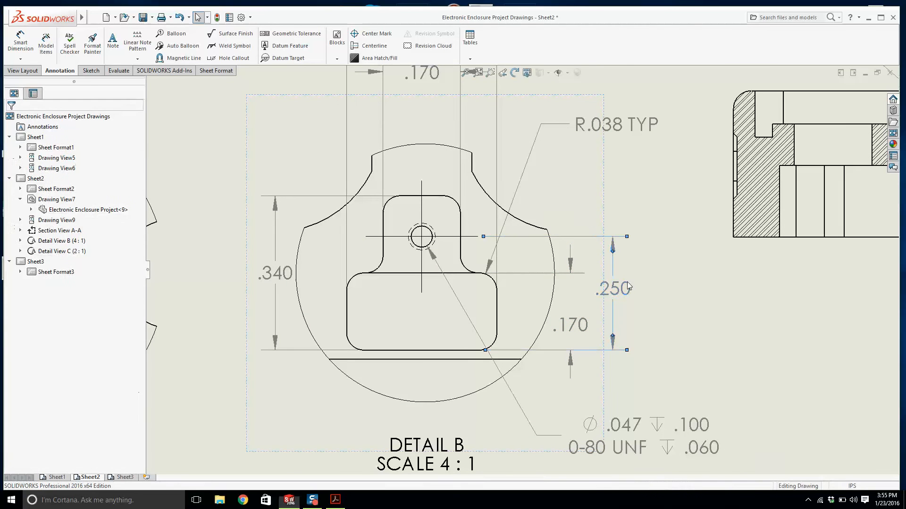
scroll(525, 273, "up", 1)
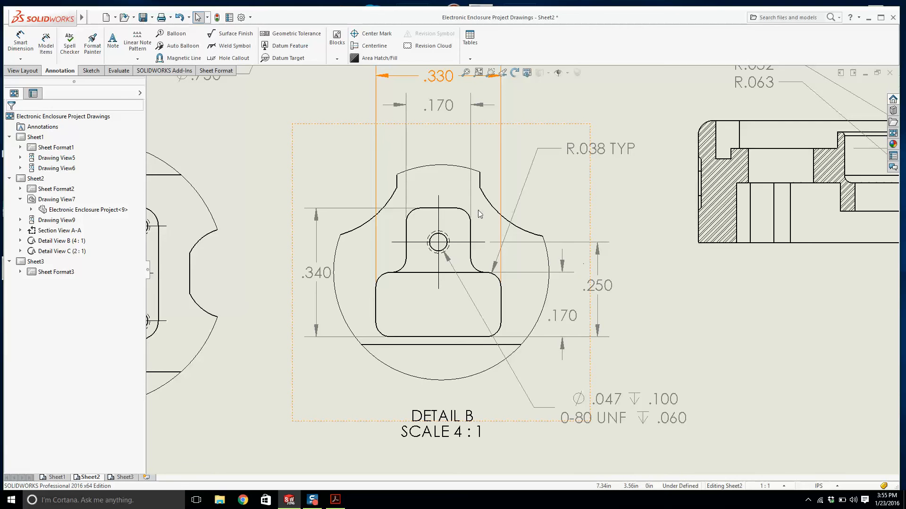
Add a vertical centerline between the side edges of the cutout's lower rectangular part in Detail B.
scroll(490, 246, "up", 2)
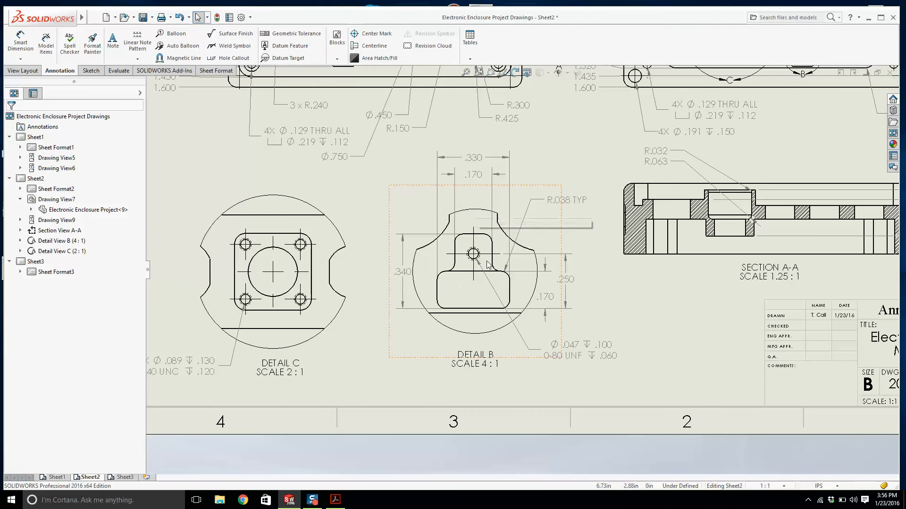
scroll(408, 271, "up", 2)
scroll(286, 268, "down", 3)
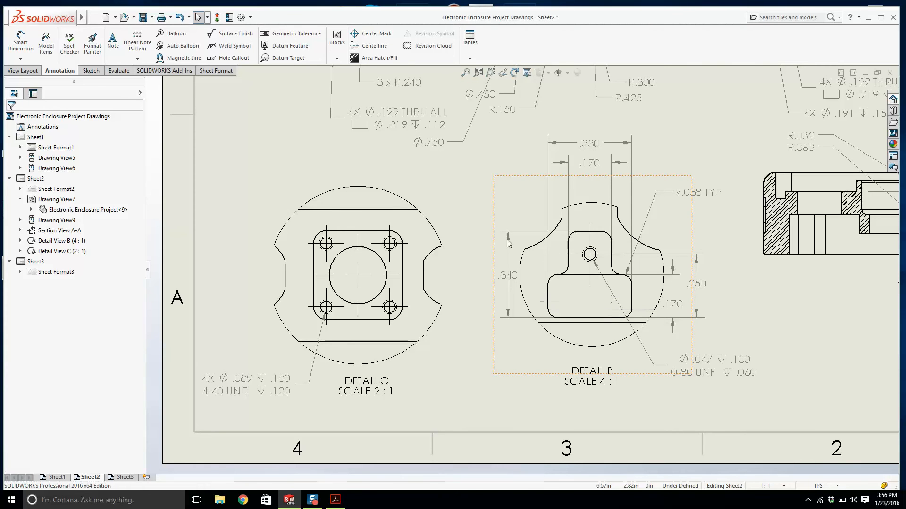
left_click(372, 45)
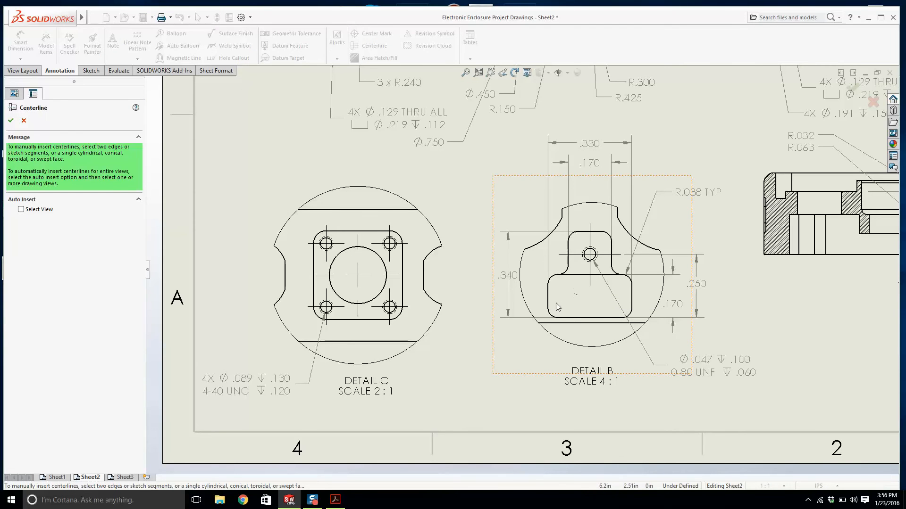
left_click(548, 298)
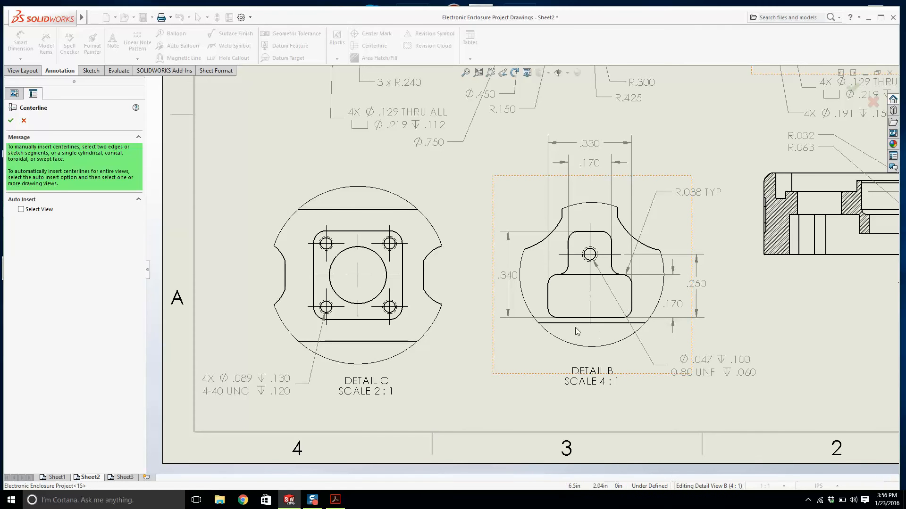
key("Escape")
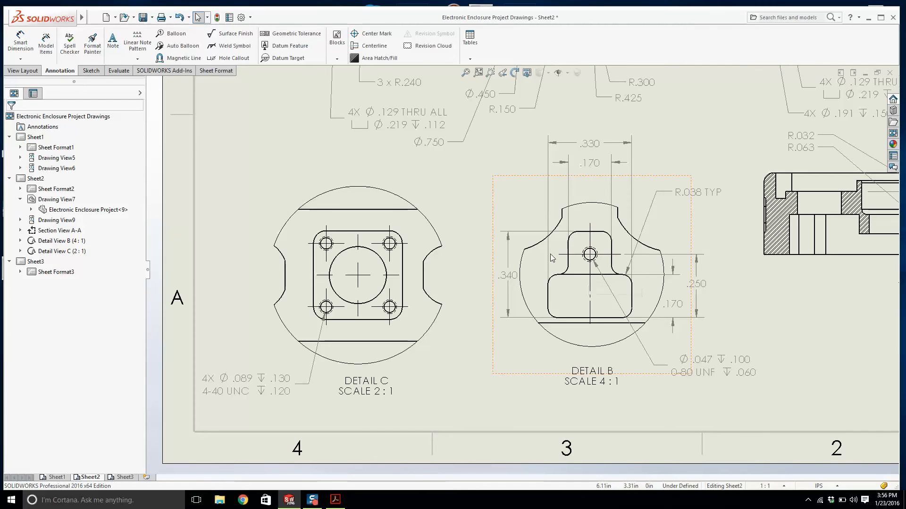
Move the two horizontal width dimensions above Detail B closer to the view outline.
scroll(617, 147, "down", 5)
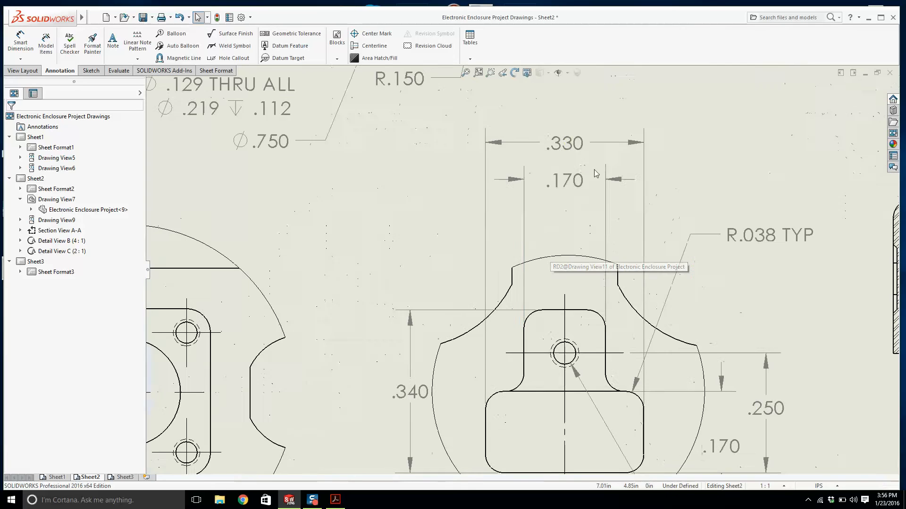
left_click_drag(565, 176, 564, 214)
key("Escape")
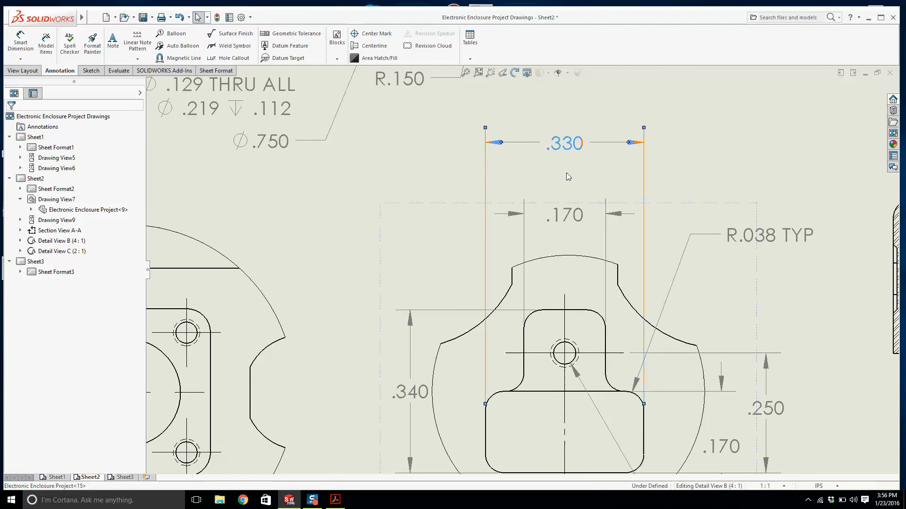
scroll(568, 162, "up", 5)
scroll(361, 282, "down", 2)
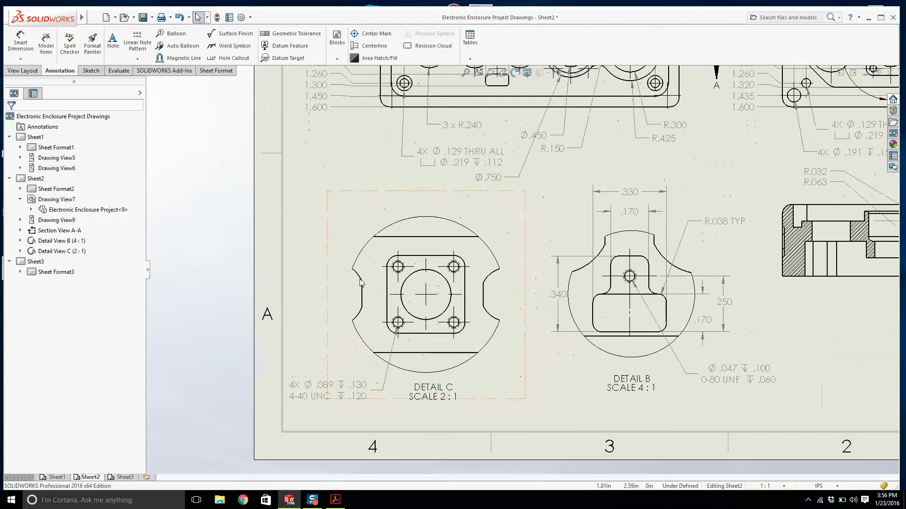
Dimension the diameter of the large central circle in Detail C, placing the text below the view outline.
left_click(9, 36)
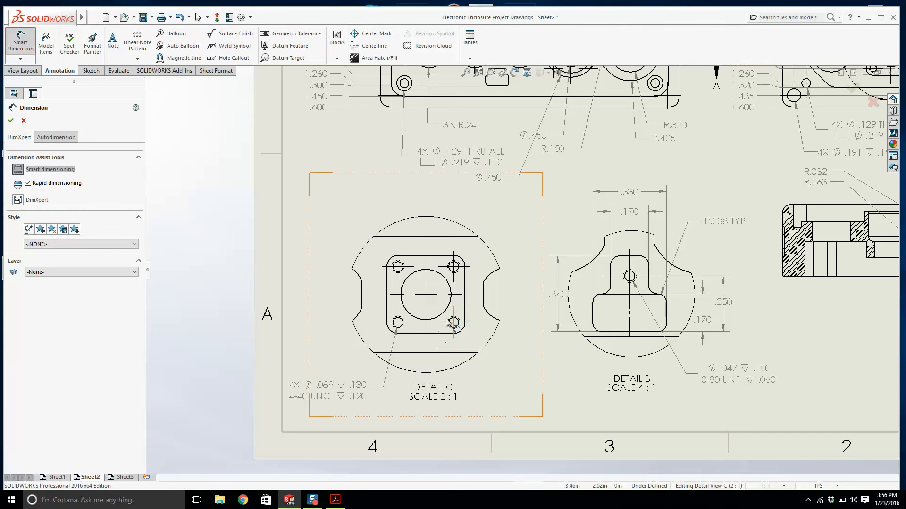
left_click(432, 323)
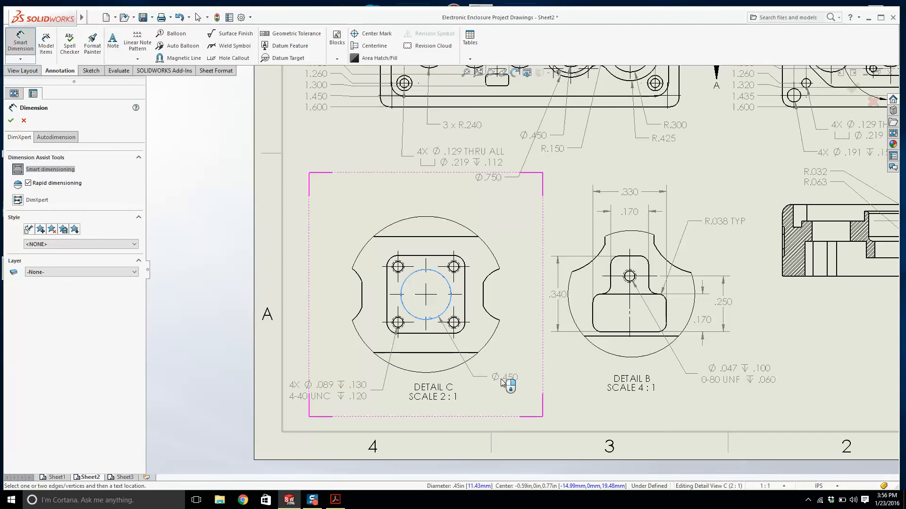
left_click(506, 378)
key("Escape")
key("Escape")
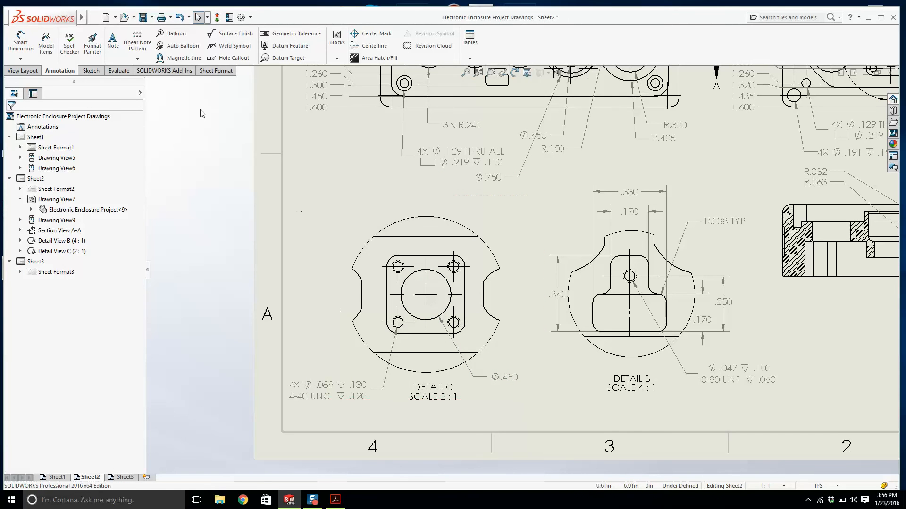
Dimension a corner radius of the rounded square in Detail C and append "x 4 PL" to the dimension text.
left_click(21, 45)
scroll(399, 324, "down", 2)
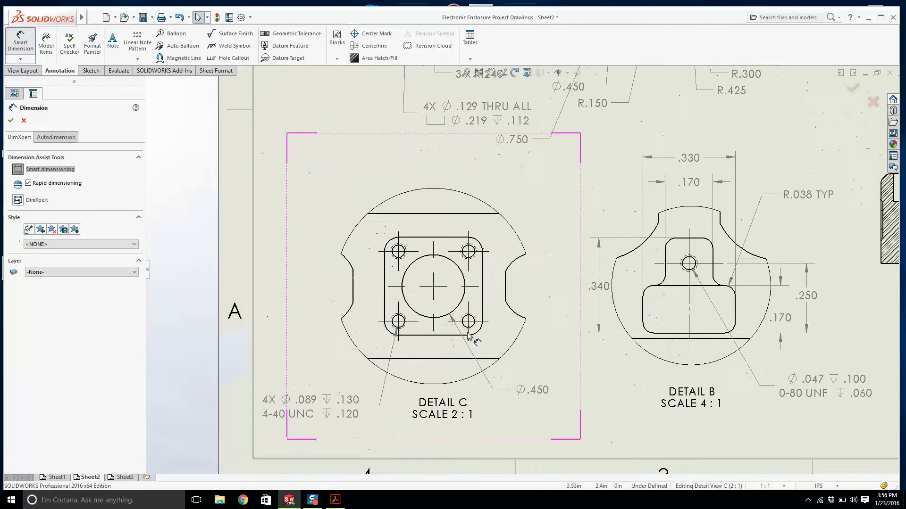
left_click(477, 331)
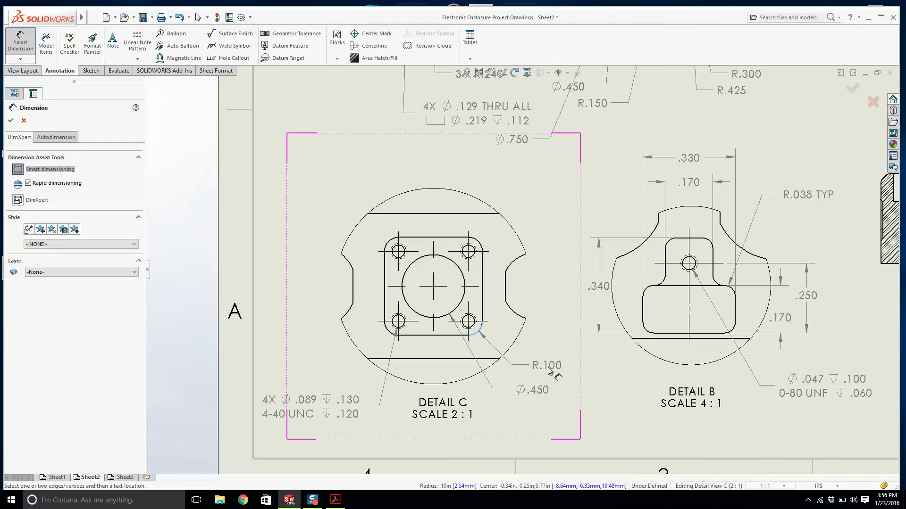
left_click(545, 370)
key("Escape")
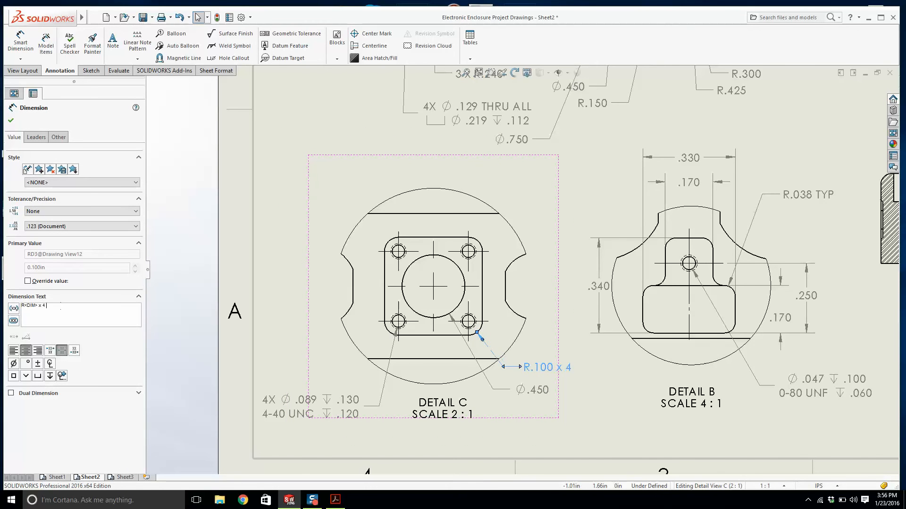
left_click(11, 120)
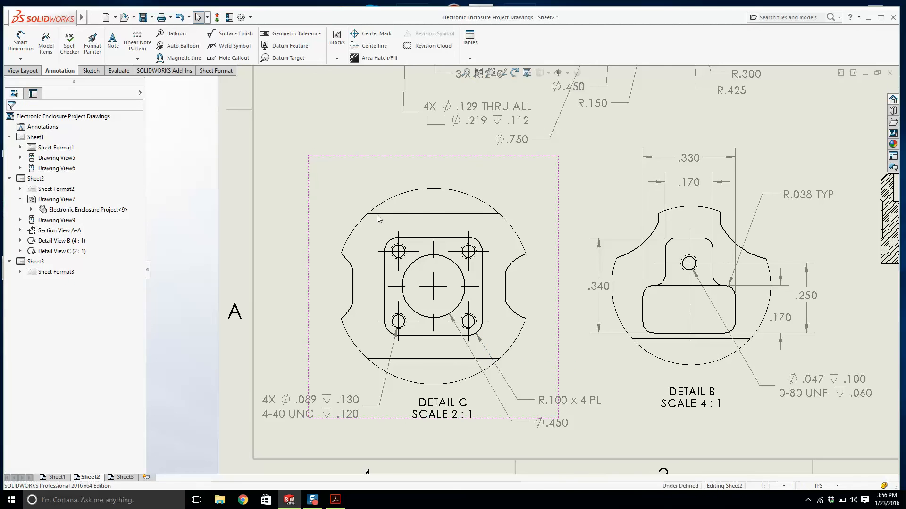
Move the central circle's diameter dimension slightly up, closer to the corner radius callout in Detail C.
scroll(542, 430, "down", 2)
left_click(571, 383)
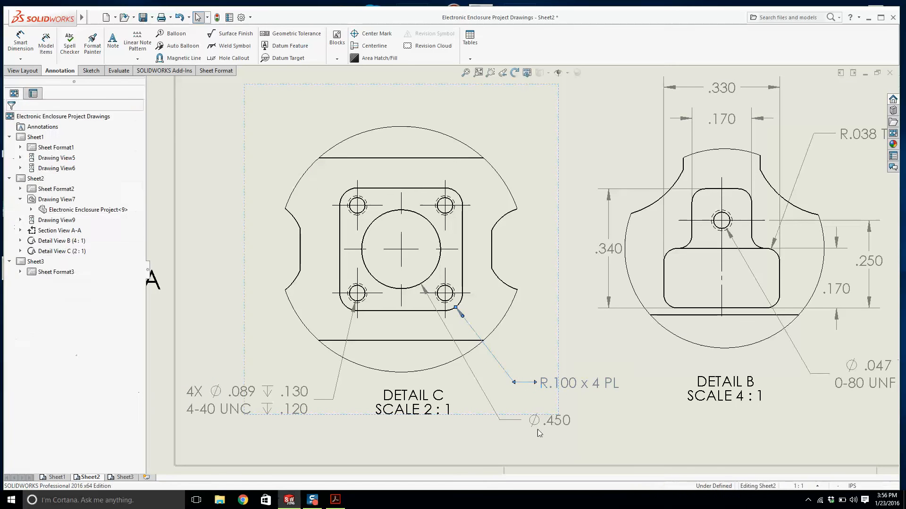
left_click_drag(544, 420, 537, 408)
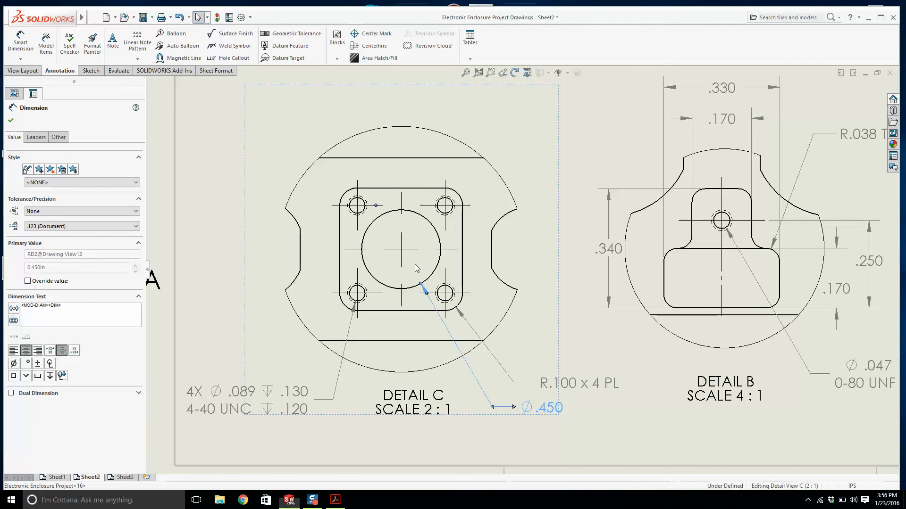
key("Escape")
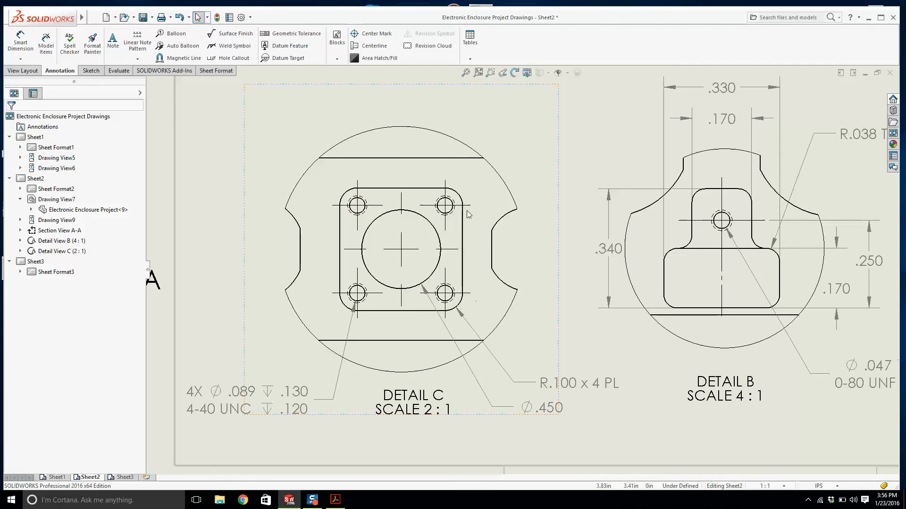
Dimension the overall width between the rounded square's vertical edges in Detail C, placing the dimension above the view.
scroll(439, 208, "down", 1)
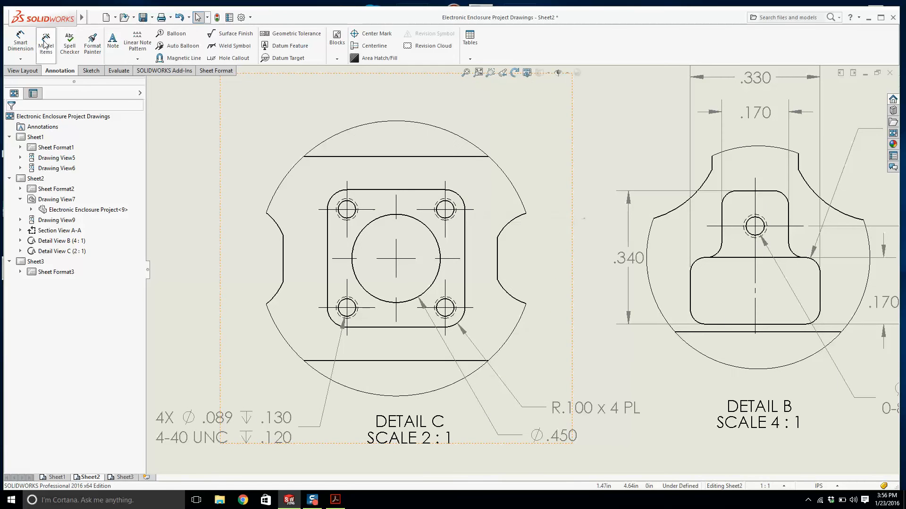
left_click(20, 41)
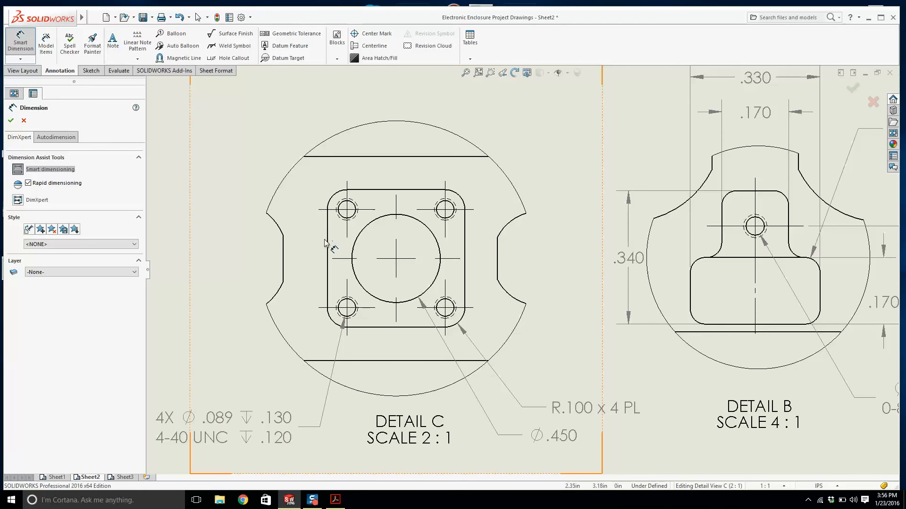
left_click(465, 253)
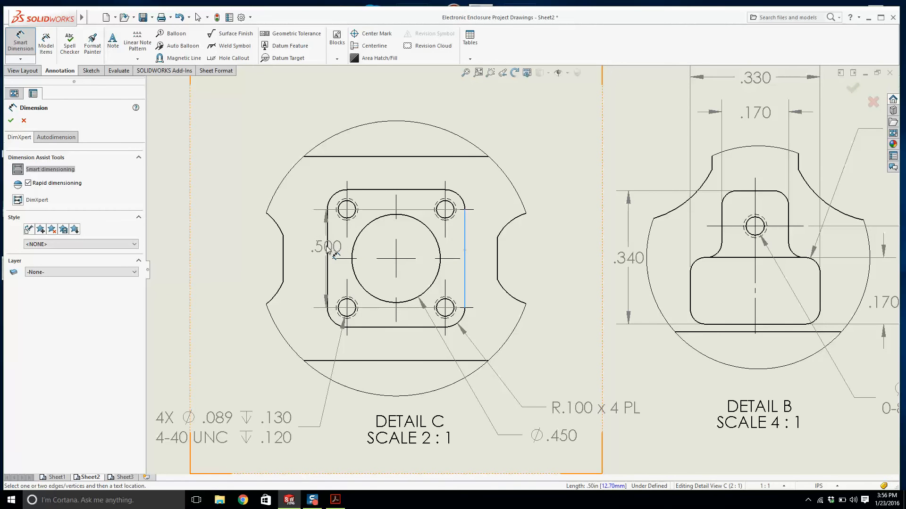
left_click(328, 249)
scroll(384, 190, "up", 2)
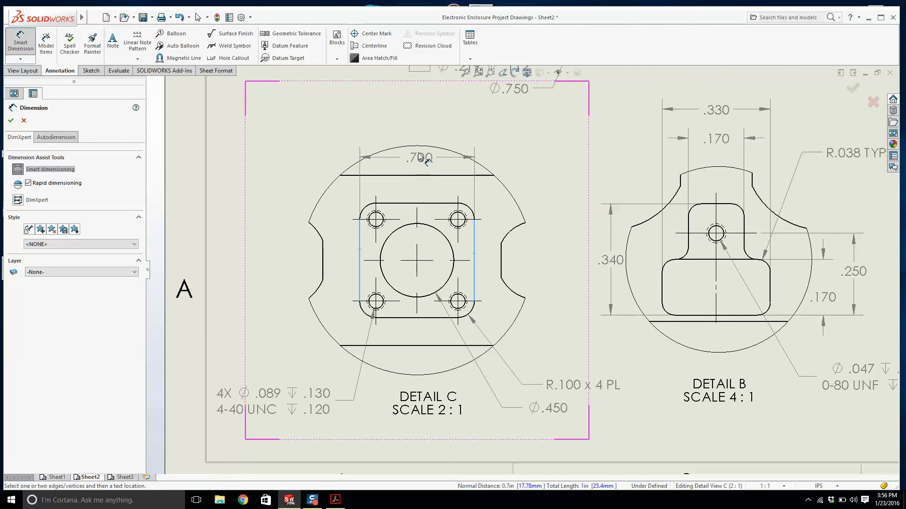
left_click(415, 136)
Dimension the overall height between the rounded square's horizontal edges, placing the dimension beside Detail C.
left_click(403, 204)
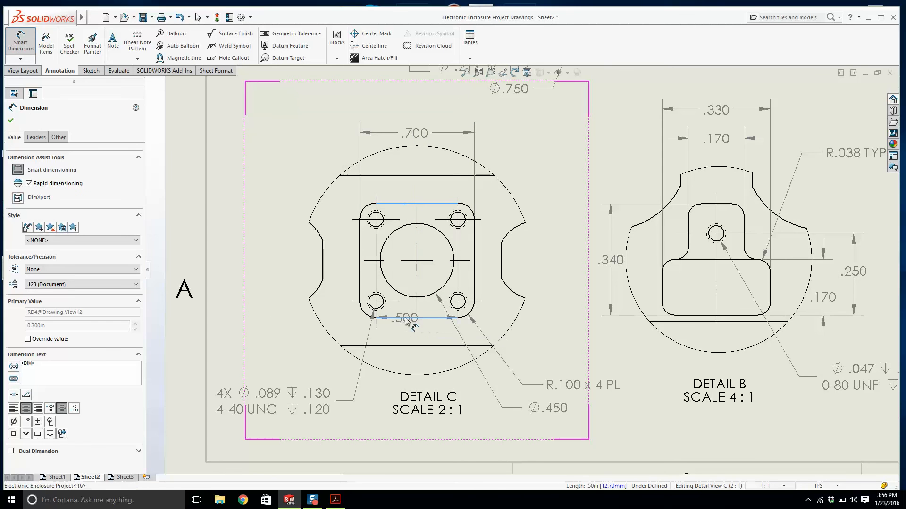
left_click(405, 318)
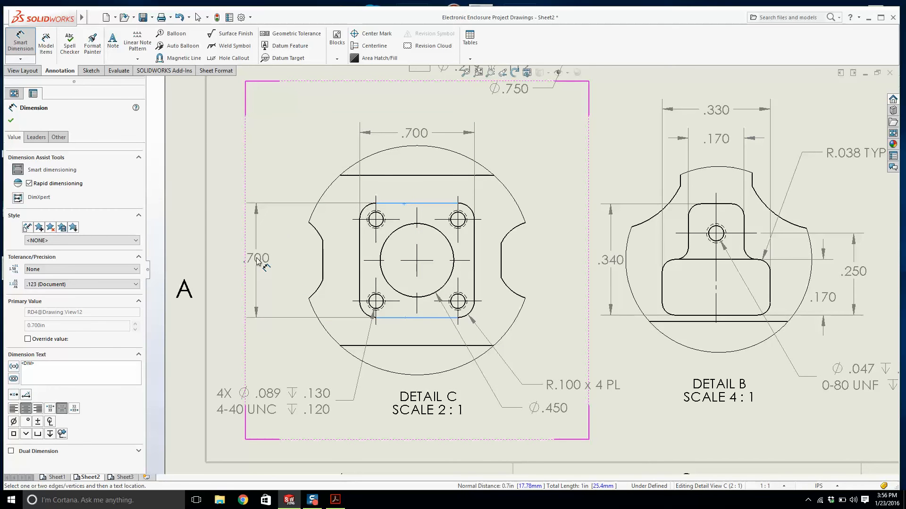
left_click(258, 262)
key("Escape")
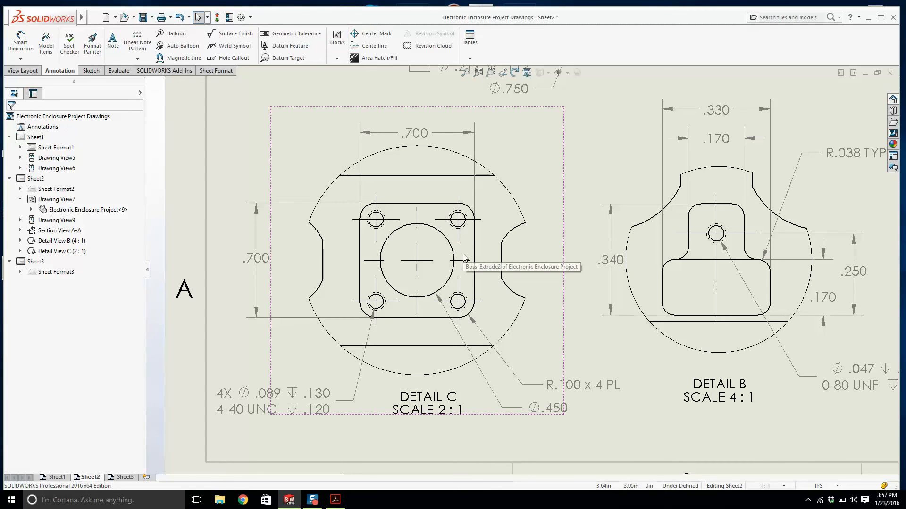
Dimension the horizontal spacing between the two lower tapped holes in Detail C, placing it beneath the overall width dimension.
left_click(21, 41)
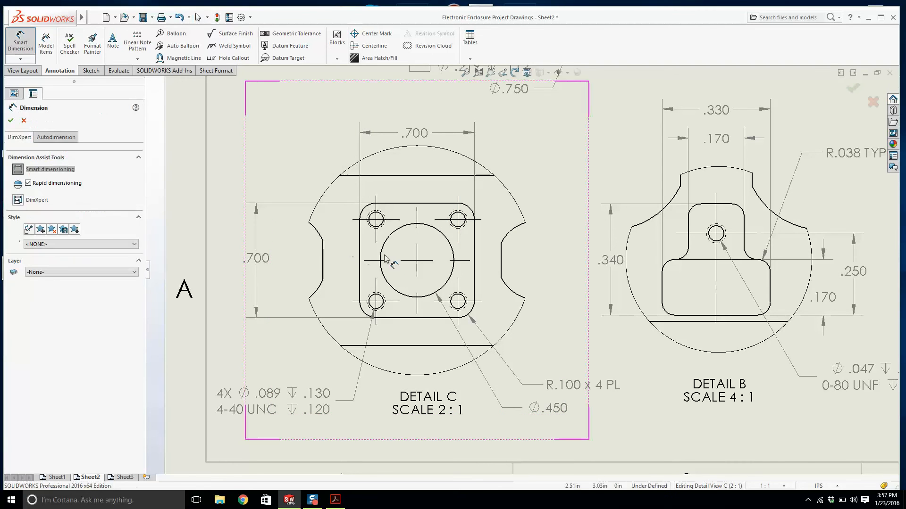
scroll(406, 269, "down", 1)
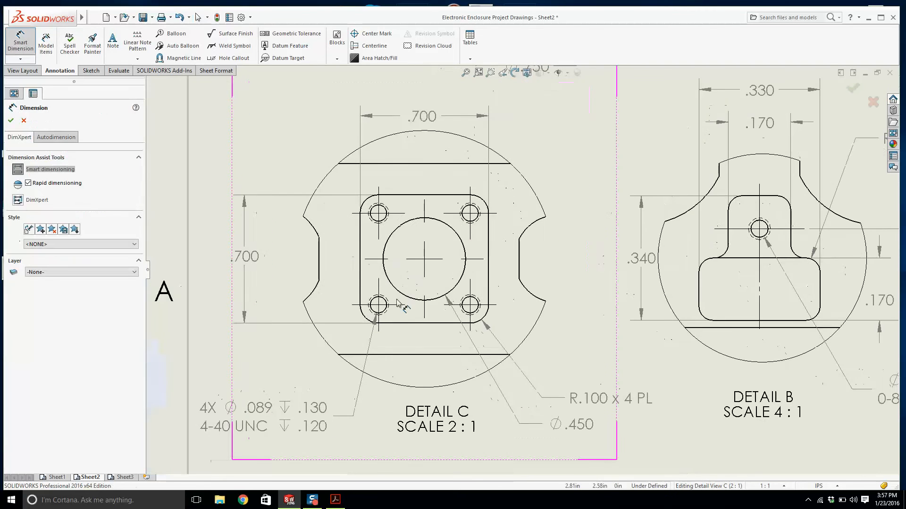
left_click(477, 303)
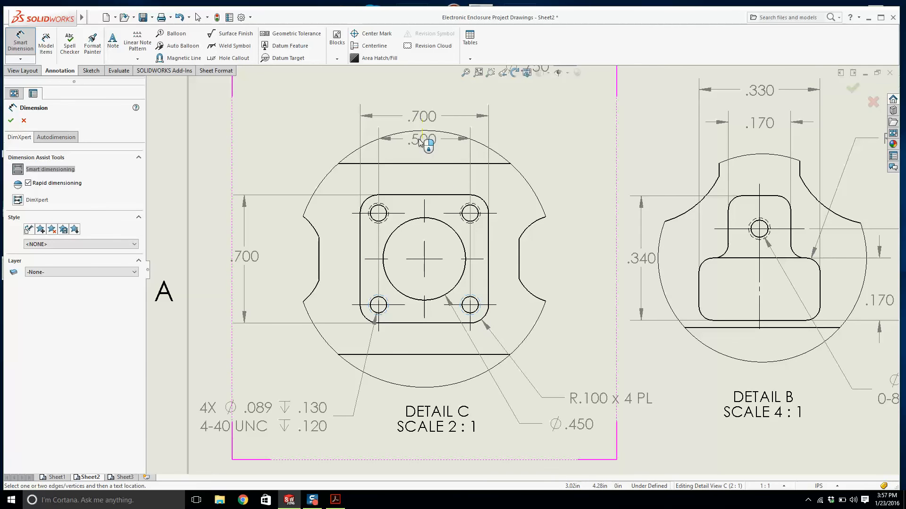
left_click(421, 140)
Dimension the vertical spacing between the upper and lower tapped holes, placing it inside Detail C's overall height dimension.
left_click(462, 214)
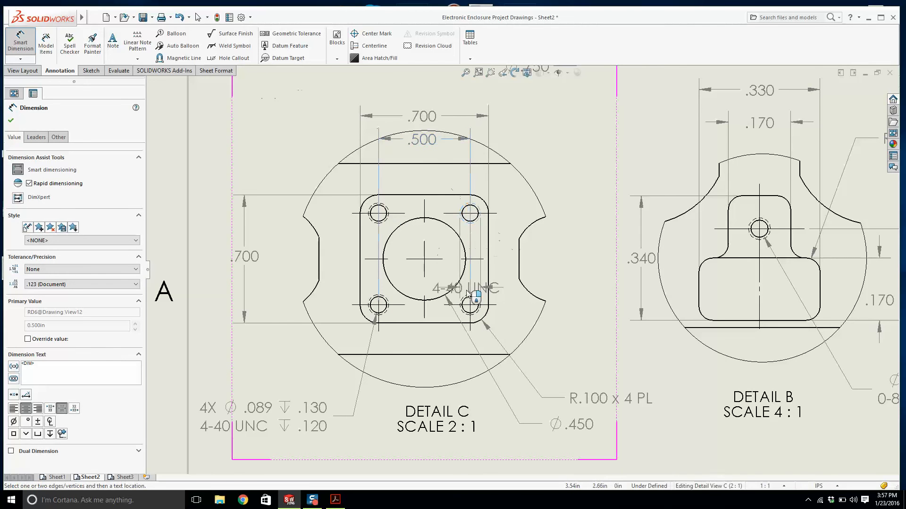
left_click(463, 303)
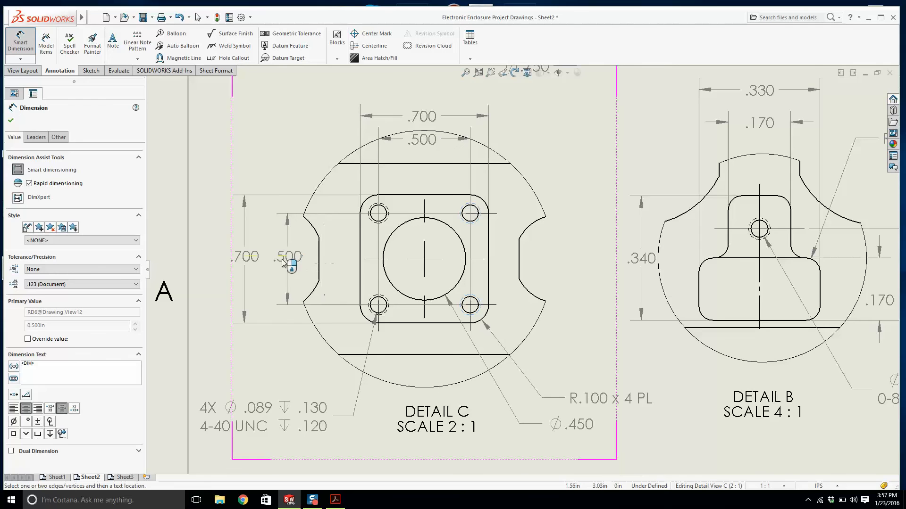
left_click(281, 273)
key("Escape")
Space out Detail C's overall size and hole-spacing dimensions, staggering the vertical texts and raising the two horizontal dimensions above the outline.
scroll(253, 262, "up", 2)
left_click_drag(277, 254, 262, 240)
key("Escape")
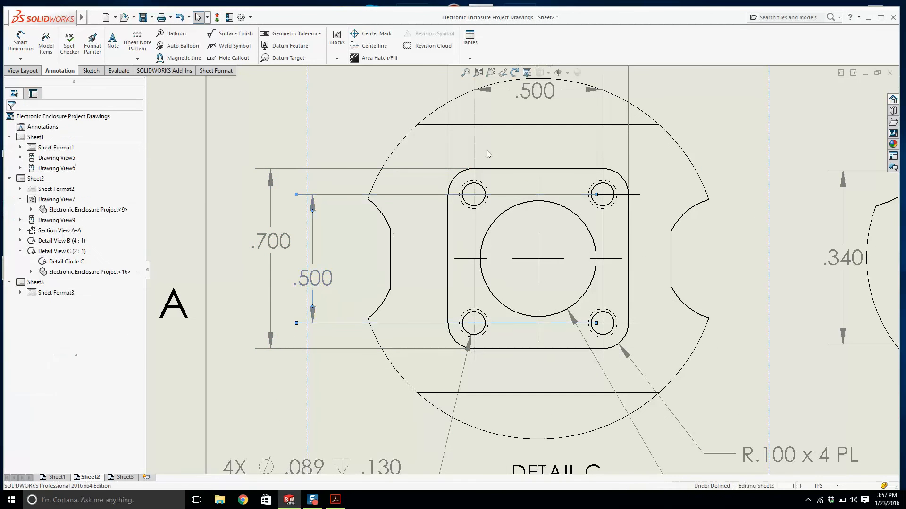
scroll(487, 151, "up", 4)
scroll(526, 154, "down", 2)
left_click_drag(529, 173, 529, 154)
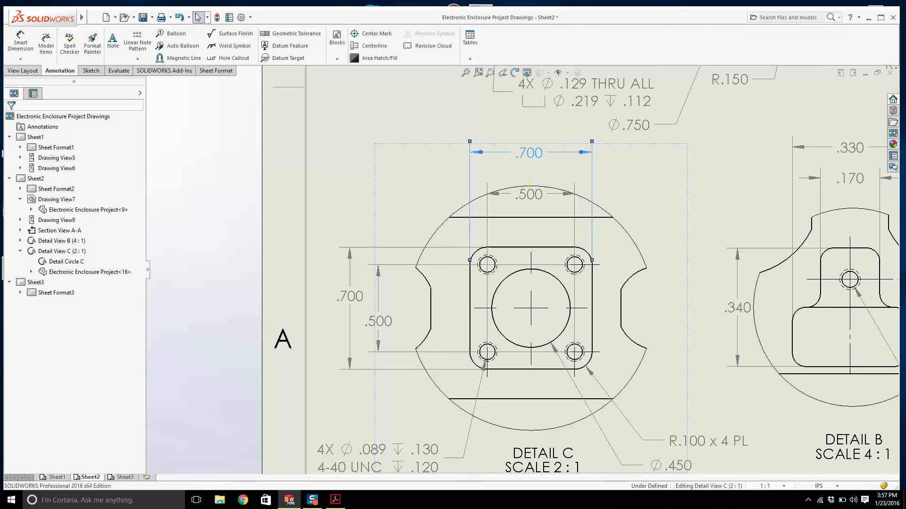
left_click_drag(529, 195, 528, 172)
key("Escape")
Save the drawing with the completed Detail C dimensions.
scroll(479, 161, "up", 5)
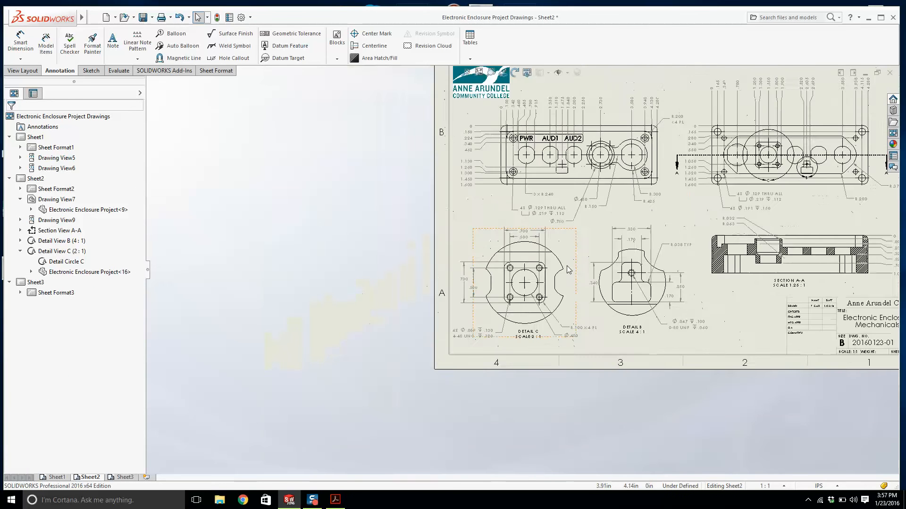
scroll(573, 269, "down", 4)
key("f")
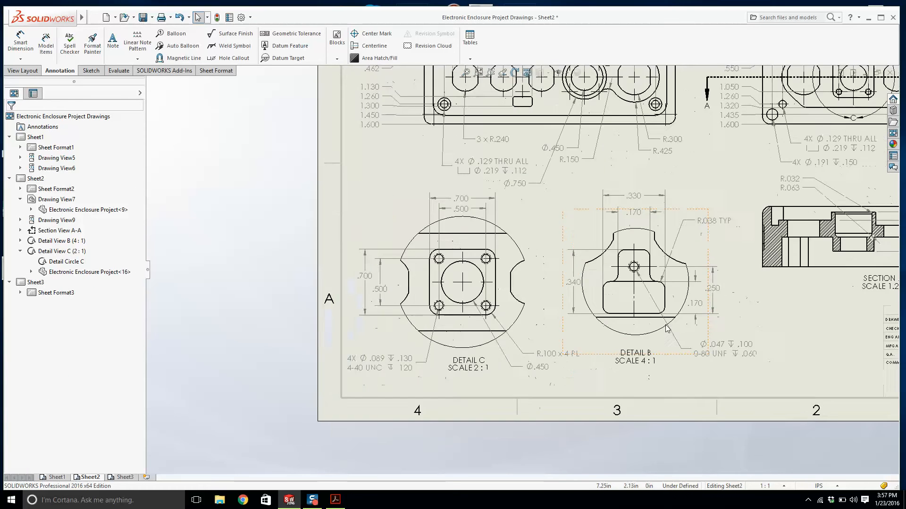
left_click(144, 18)
scroll(393, 309, "up", 1)
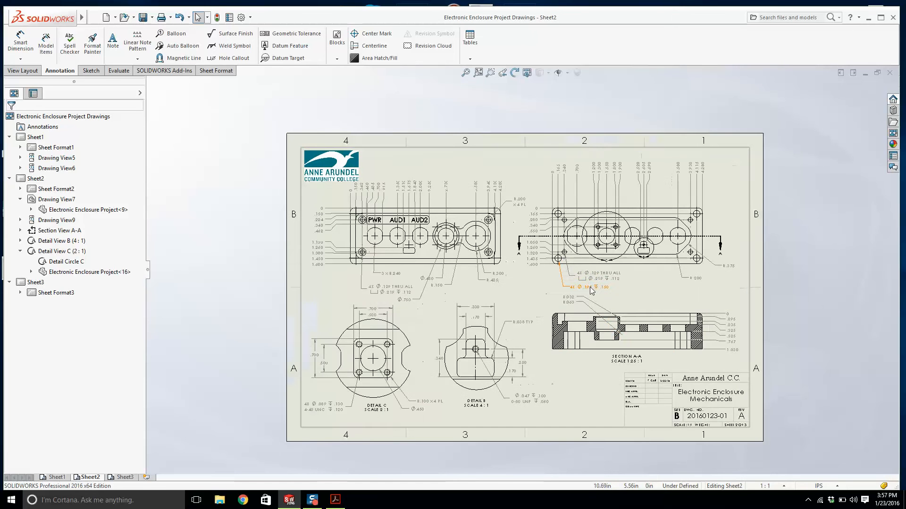
Shift Detail C slightly toward Detail B on Sheet2 and save the drawing again.
scroll(500, 396, "down", 2)
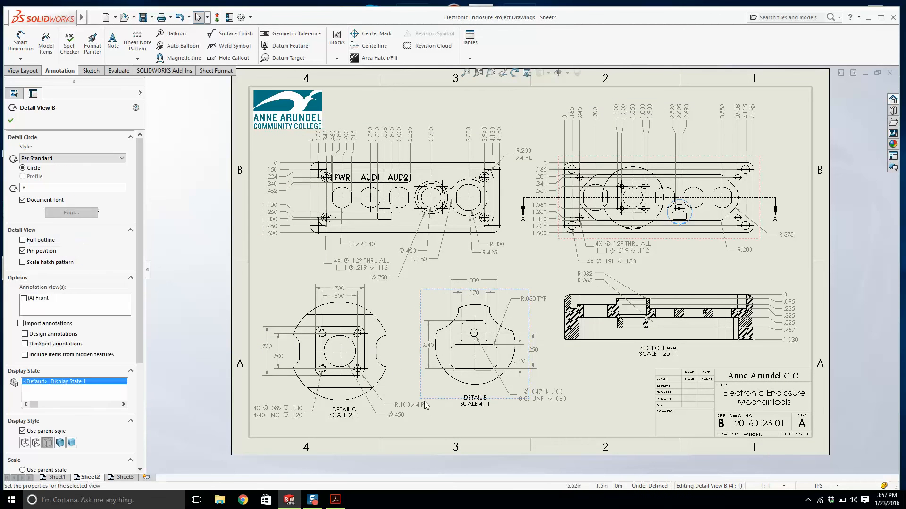
left_click_drag(404, 376, 410, 376)
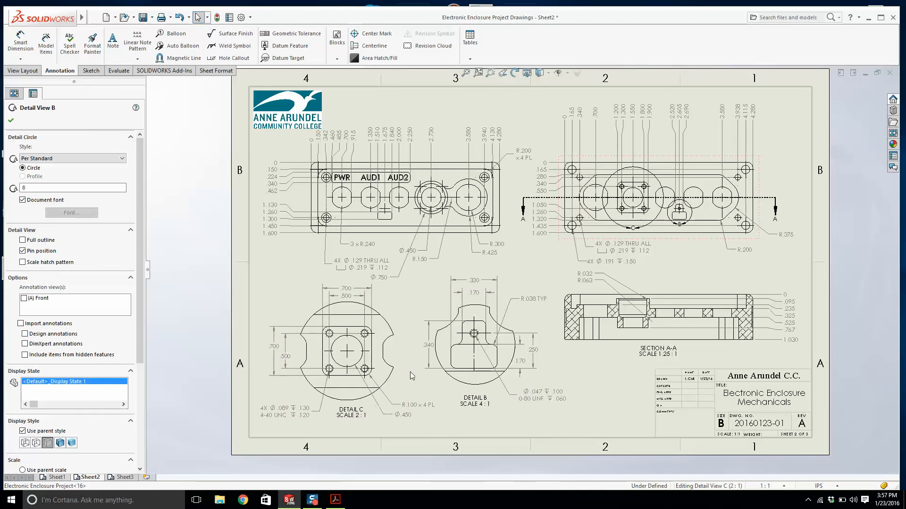
left_click(141, 18)
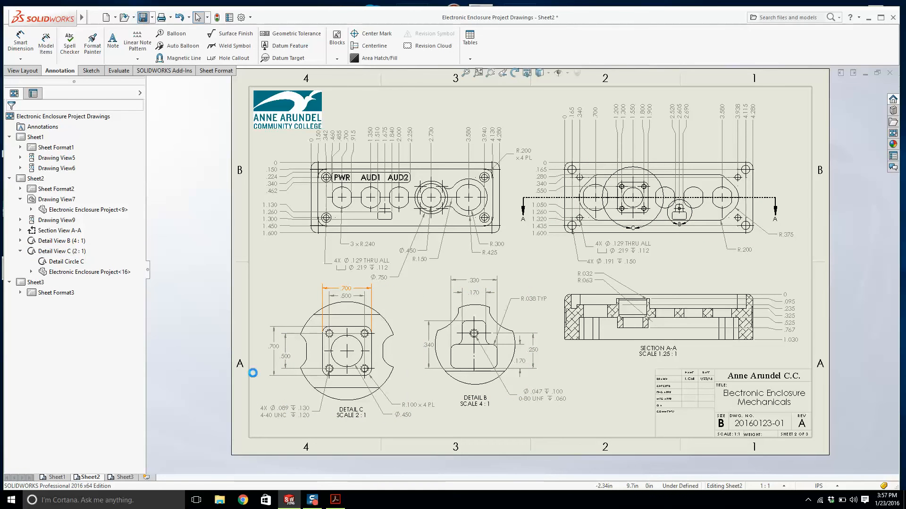
Switch the drawing to the blank Sheet3 and minimize the drawing window.
left_click(122, 477)
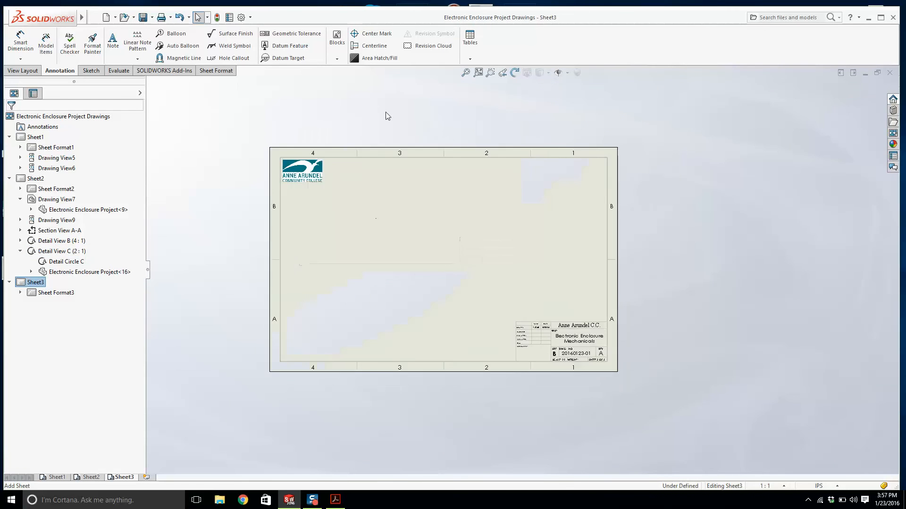
left_click(298, 505)
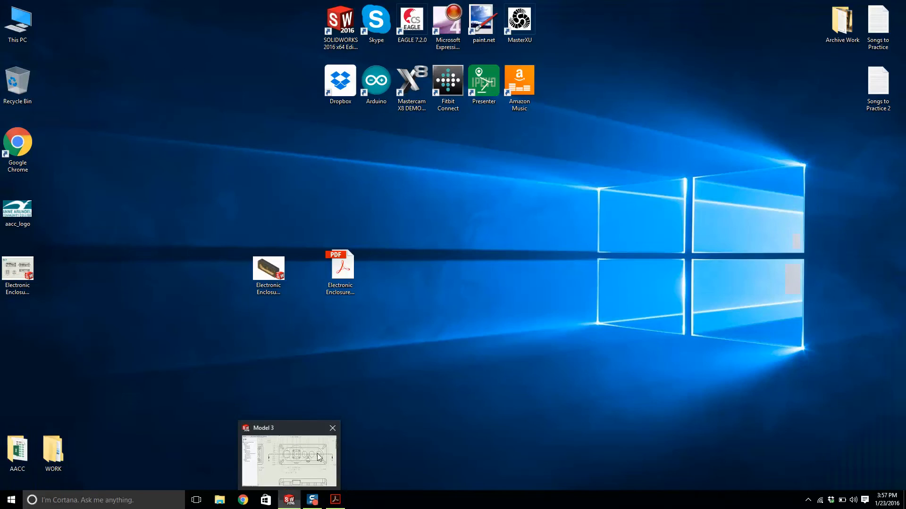
Restore the drawing window and nudge the upper rear view on Sheet2 slightly away from the neighbouring front view.
left_click(296, 454)
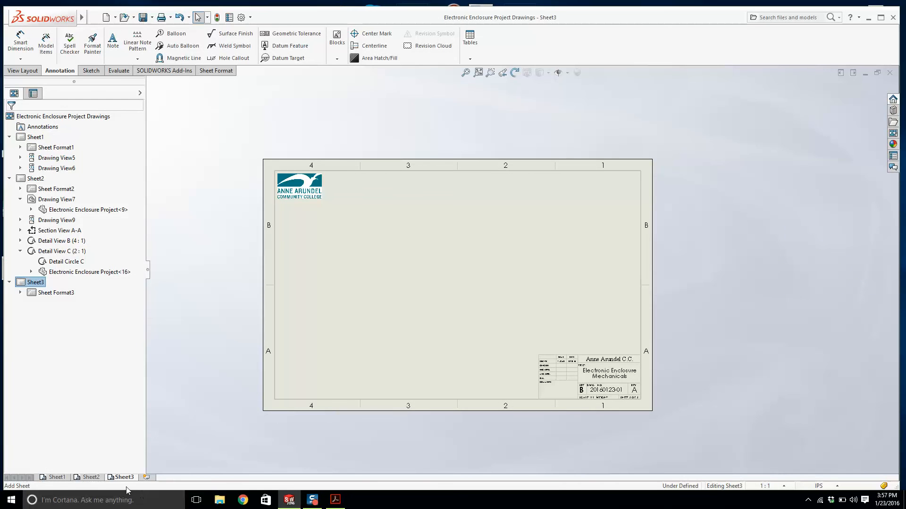
left_click(91, 476)
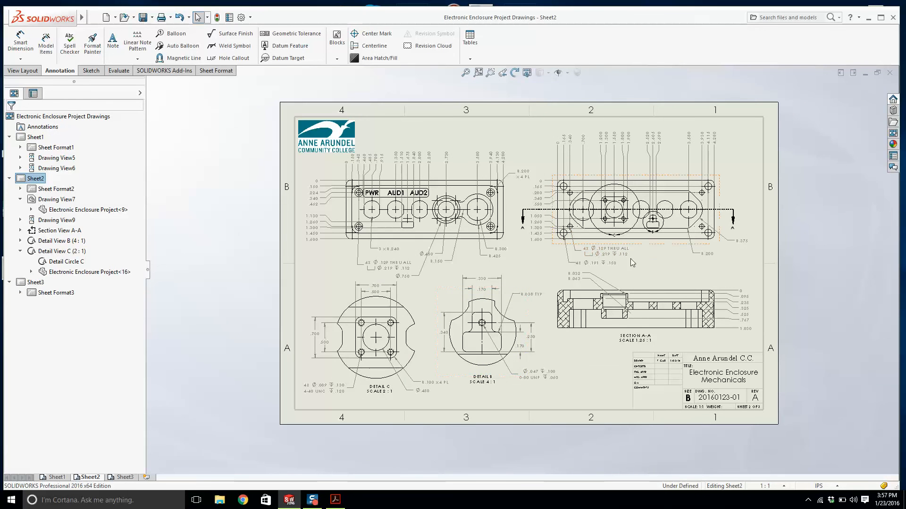
left_click_drag(653, 248, 655, 245)
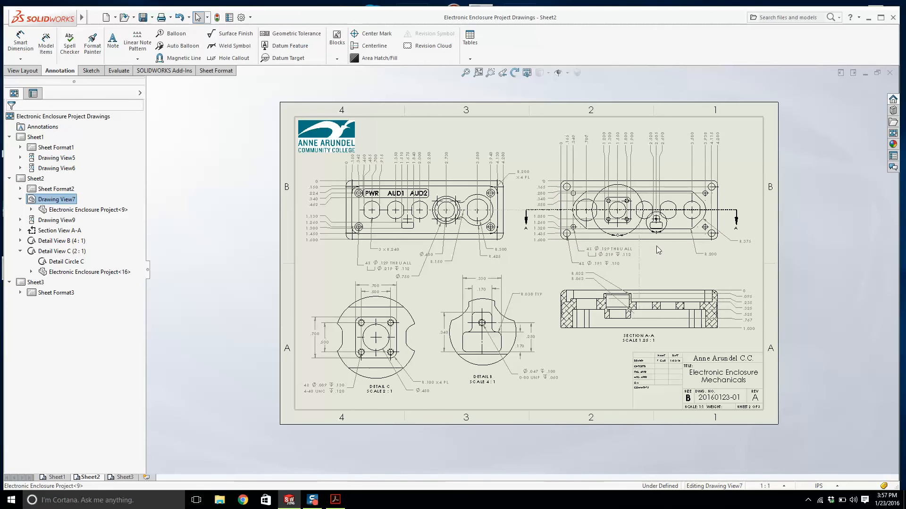
left_click(791, 305)
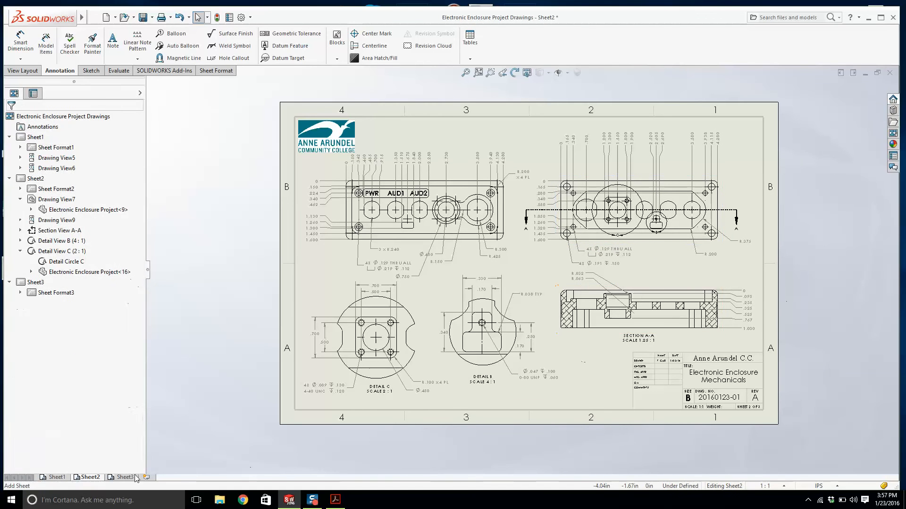
On Sheet1, shift both shaded isometric views slightly up and toward the sheet's left border.
left_click(54, 477)
scroll(526, 201, "down", 2)
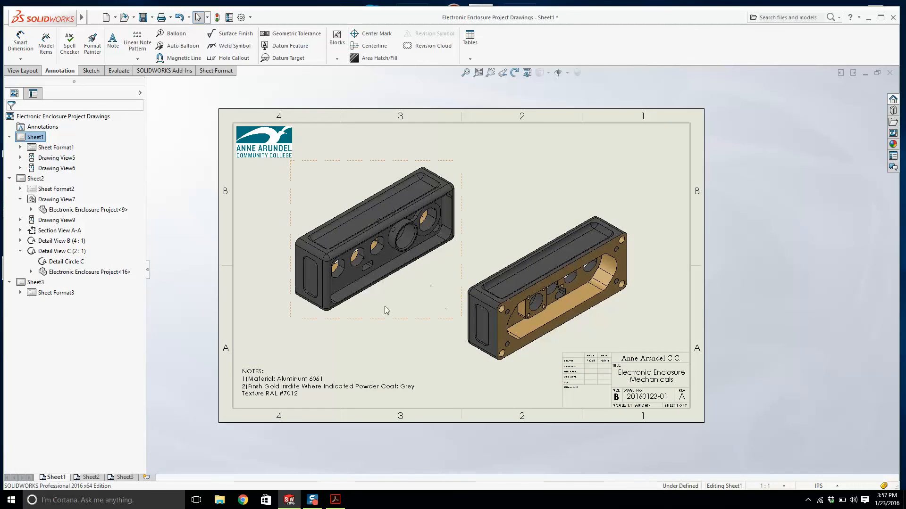
left_click_drag(378, 322, 372, 314)
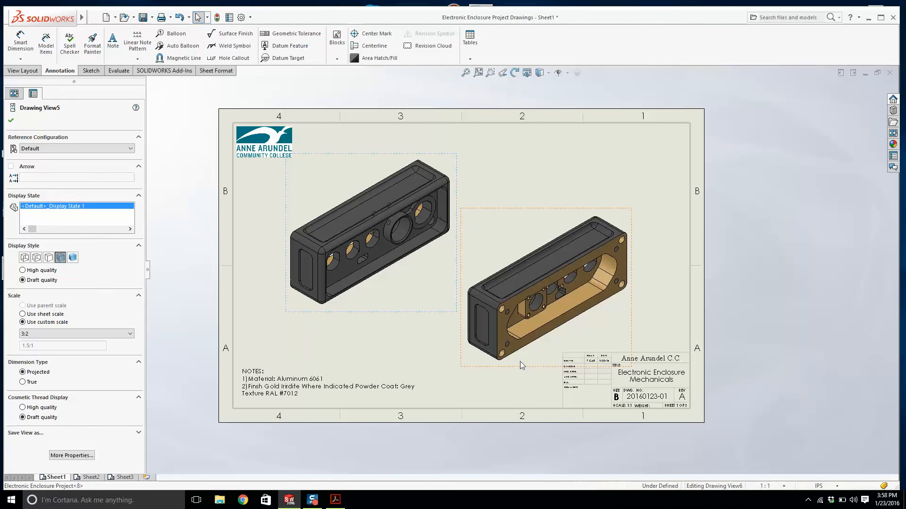
left_click_drag(522, 366, 519, 357)
Return to Sheet3, bring up page 3 of the reference PDF and copy its Notes text block.
left_click(93, 478)
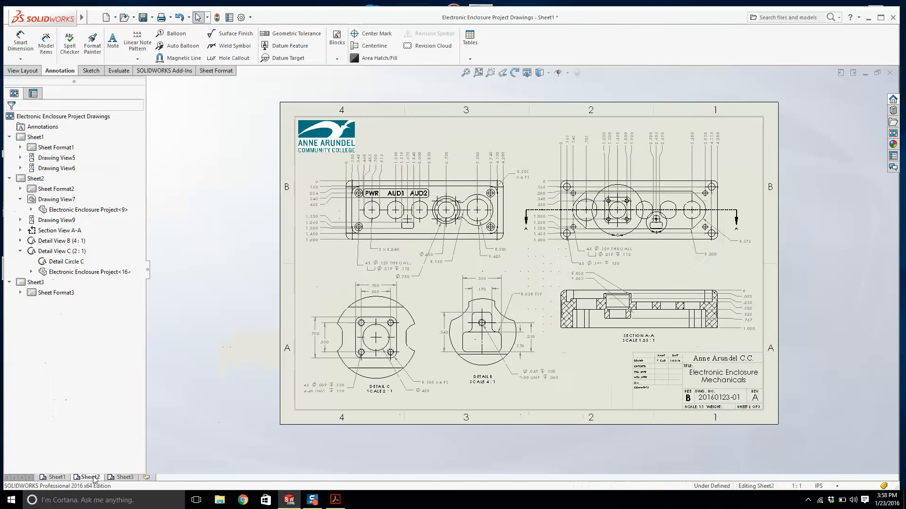
key("f")
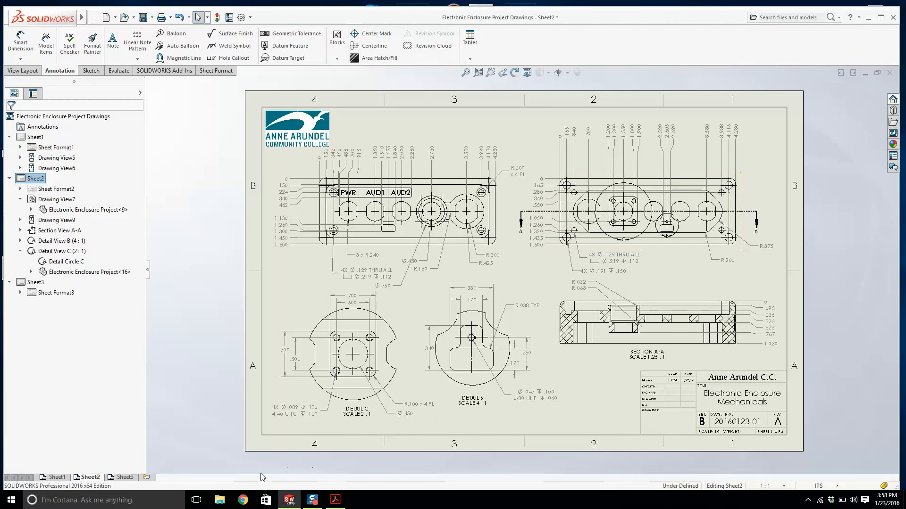
left_click(122, 478)
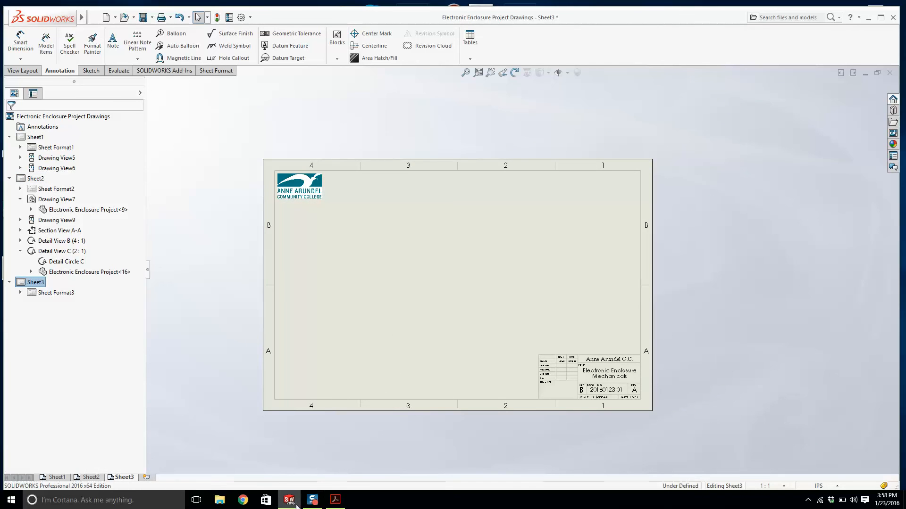
left_click(343, 504)
scroll(329, 418, "down", 1)
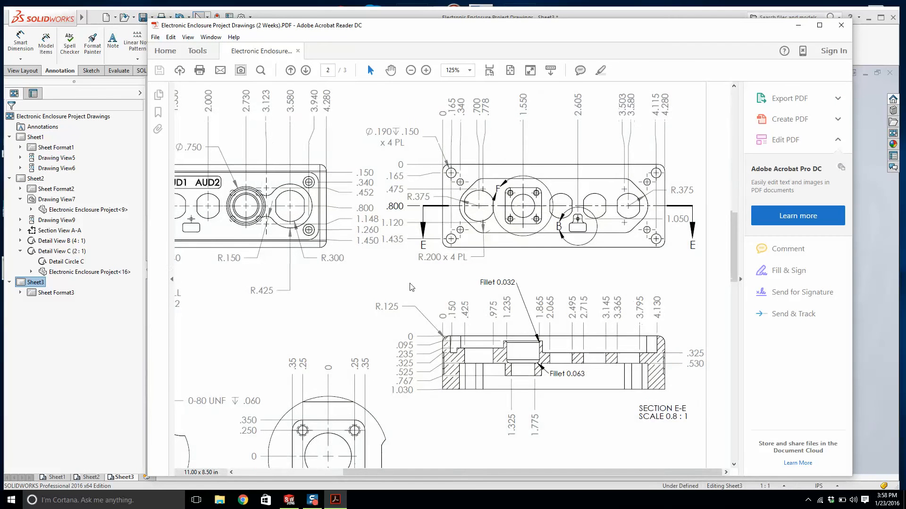
scroll(328, 418, "down", 2, "ctrl")
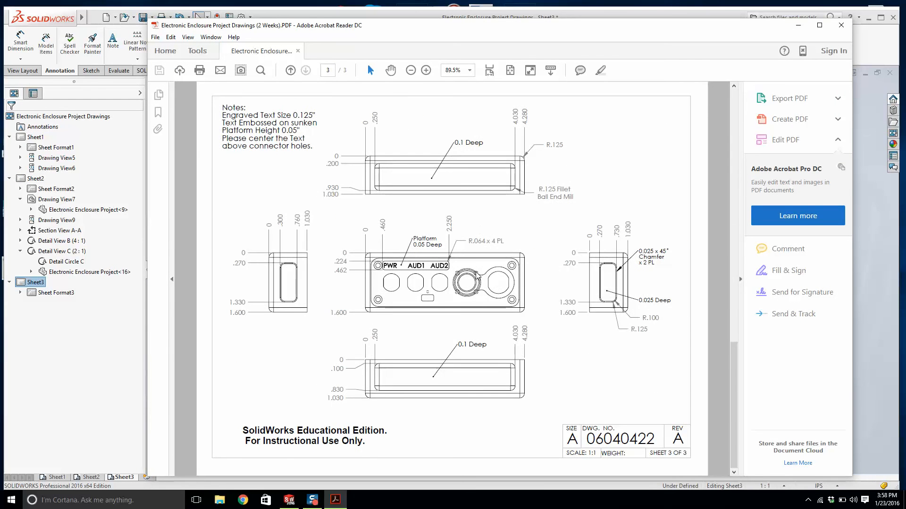
scroll(461, 265, "up", 1, "ctrl")
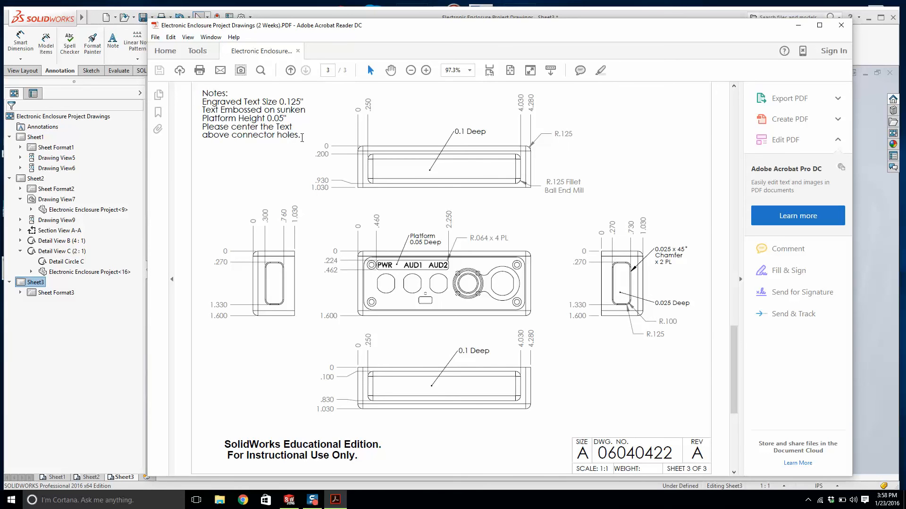
left_click_drag(301, 137, 207, 98)
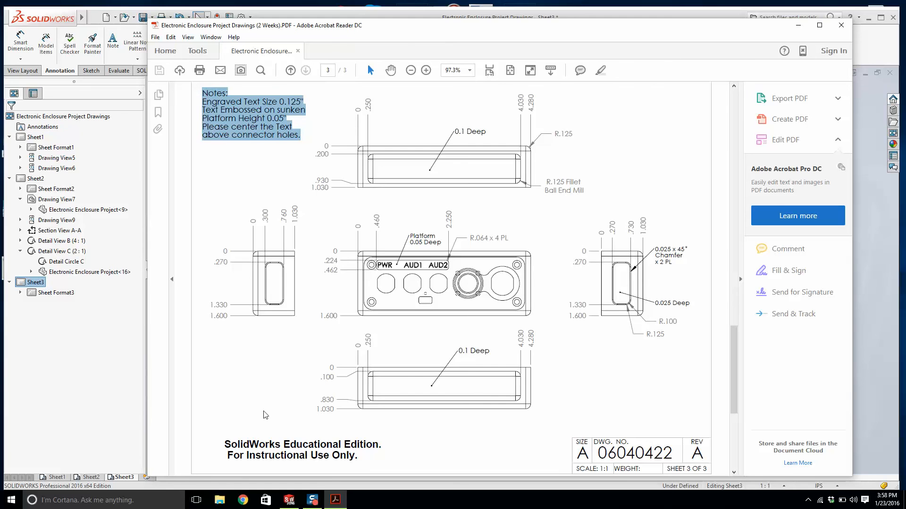
Add a note to Sheet3 with the copied Notes text and place it in the sheet's lower-left corner.
left_click(289, 500)
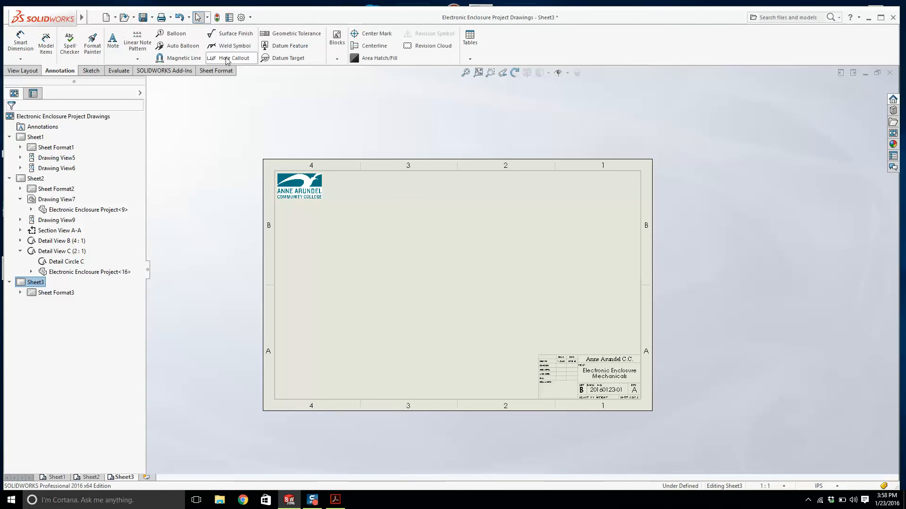
left_click(113, 42)
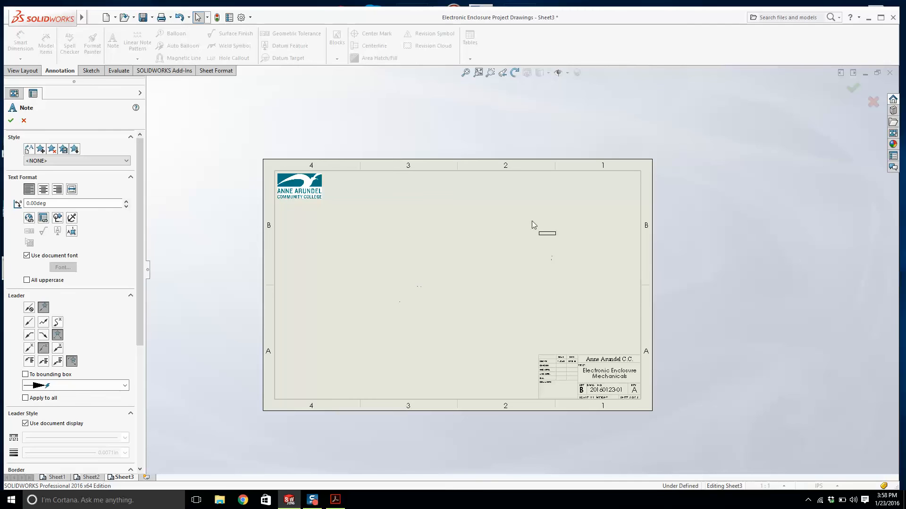
type("Notes: Engraved Text Size 0.125\" Text Embossed on a raised Platform Height 0.05\" Please center the Text above connector holes.")
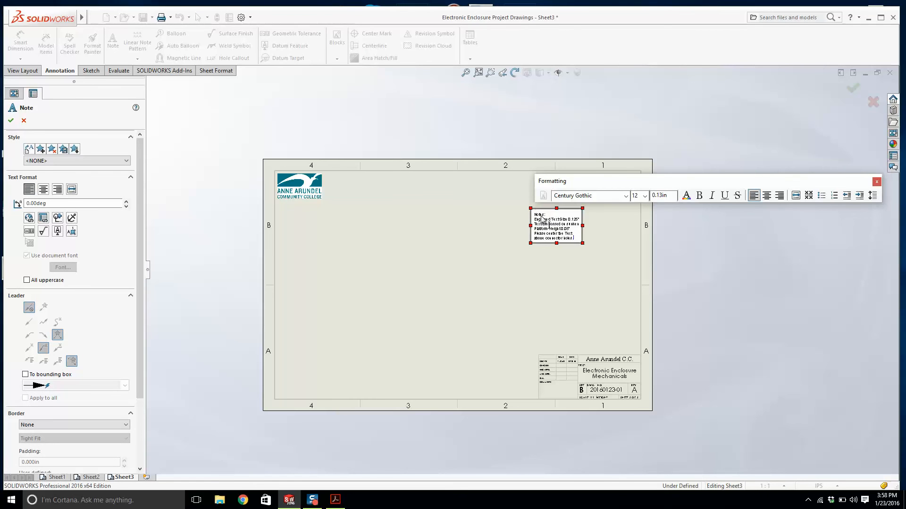
key("Escape")
left_click_drag(557, 229, 305, 371)
left_click(288, 394)
Widen the note's text box and remove the line breaks before "Text Embossed", "Platform Height" and "above connector holes".
scroll(288, 395, "down", 4)
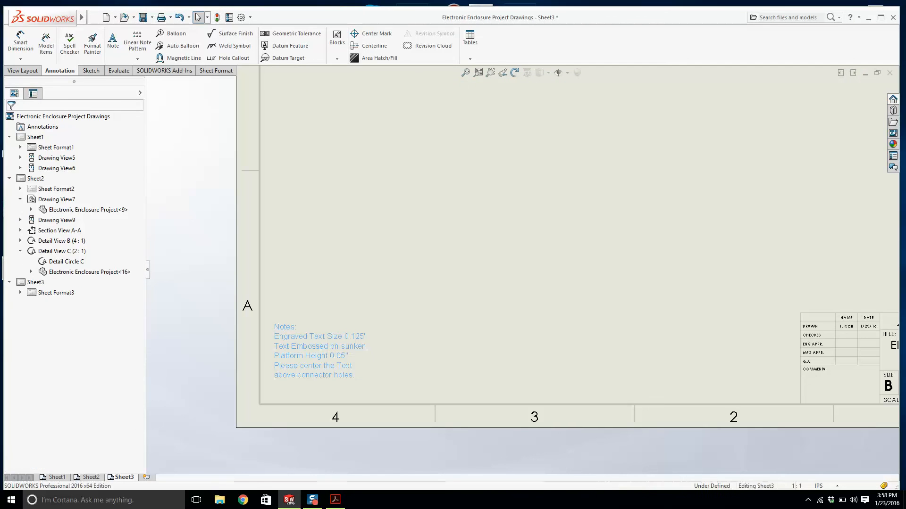
double_click(349, 357)
left_click_drag(370, 350, 448, 350)
left_click(293, 360)
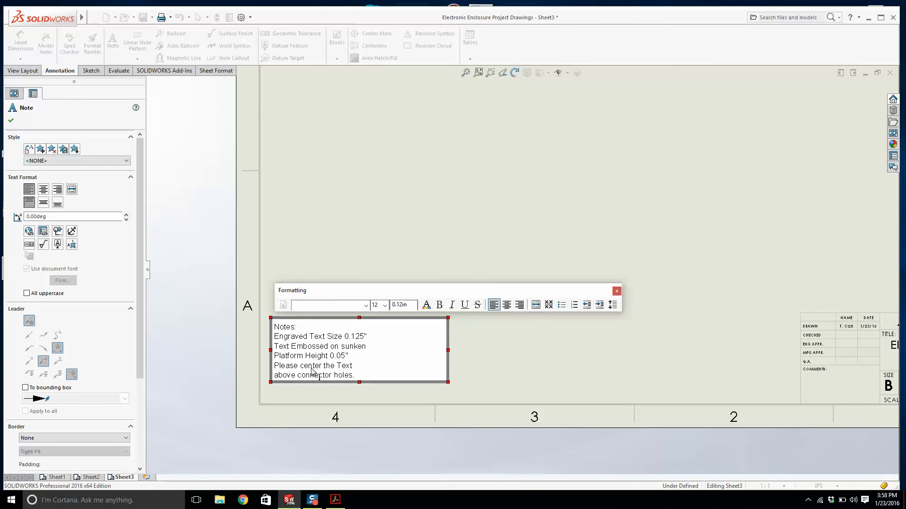
key("BackSpace")
left_click(275, 356)
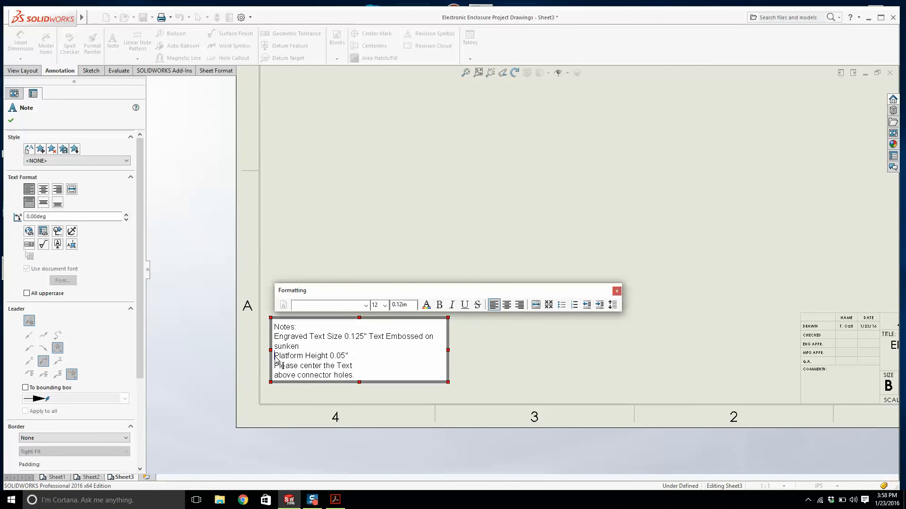
key("BackSpace")
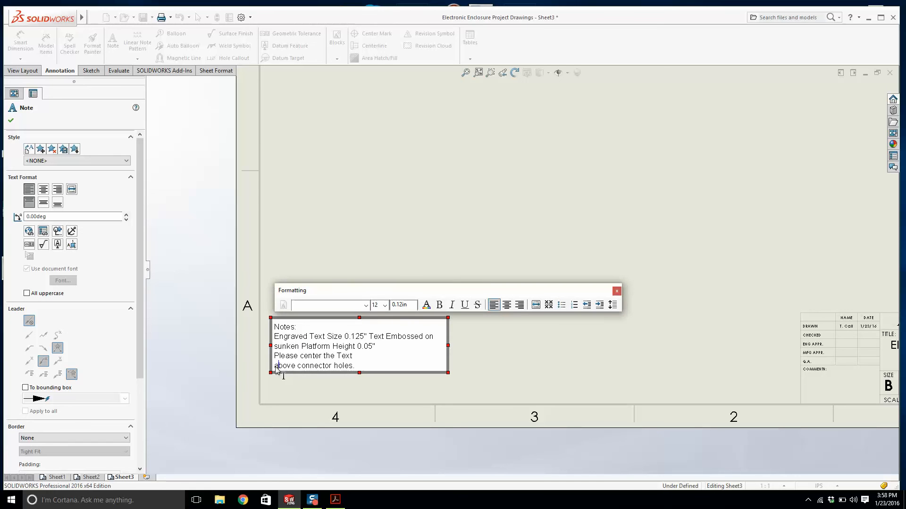
left_click(275, 366)
key("BackSpace")
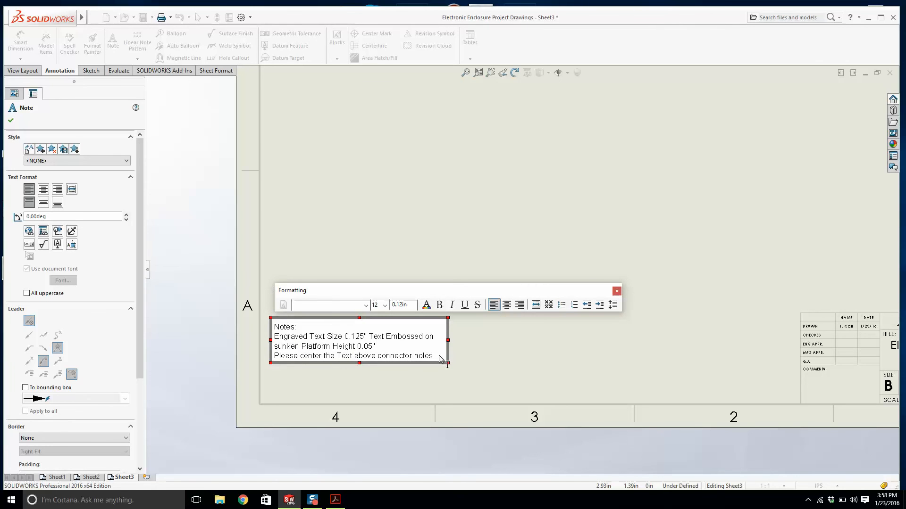
Make all of the note's text bold and widen its box so the connector holes sentence fits on one line.
left_click_drag(440, 358, 260, 315)
left_click(439, 305)
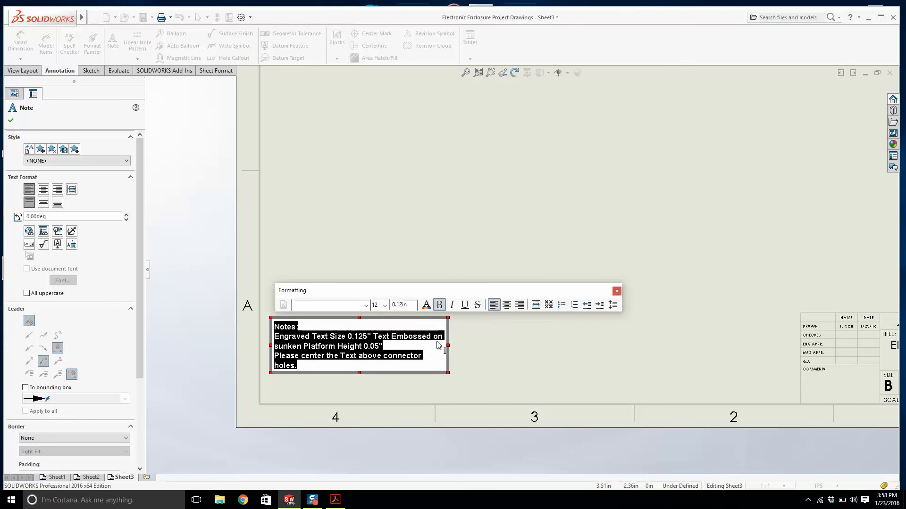
left_click_drag(446, 345, 467, 345)
left_click(338, 254)
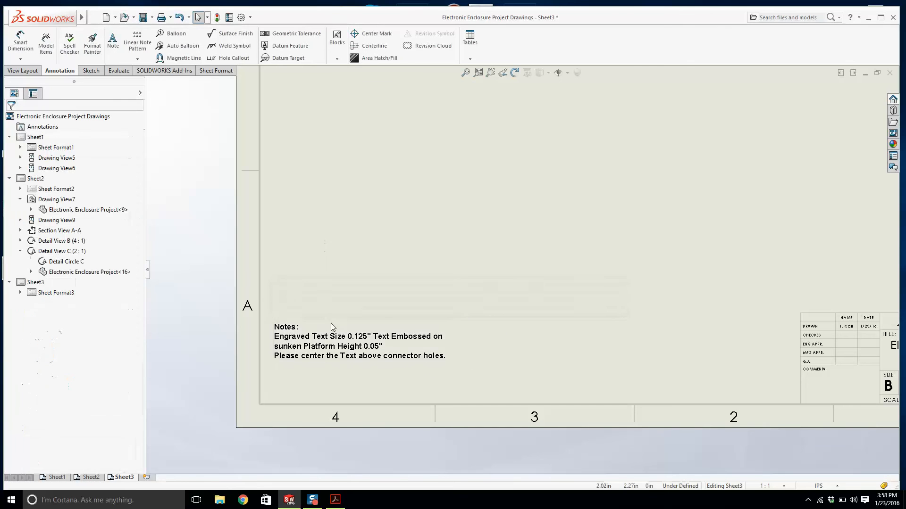
Move the bold note slightly down, closer to Sheet3's lower border.
left_click_drag(323, 341, 321, 356)
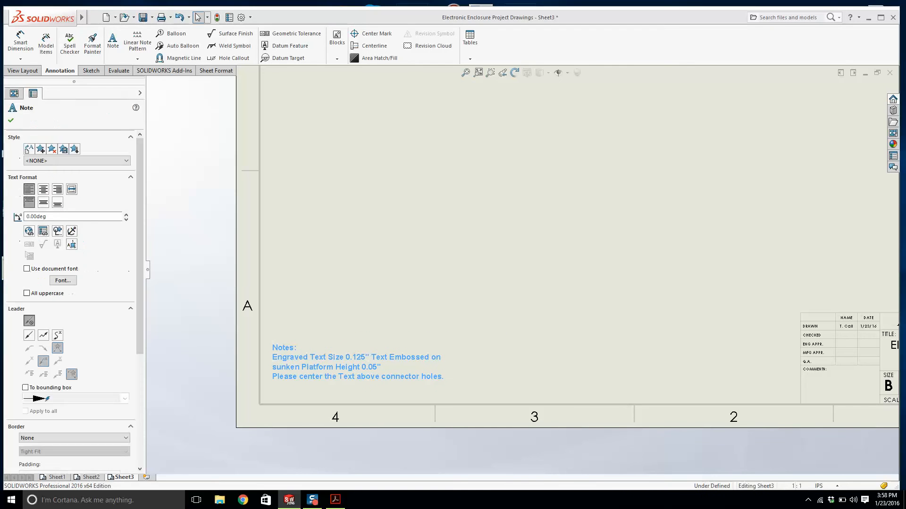
left_click(335, 286)
scroll(336, 285, "up", 1)
key("f")
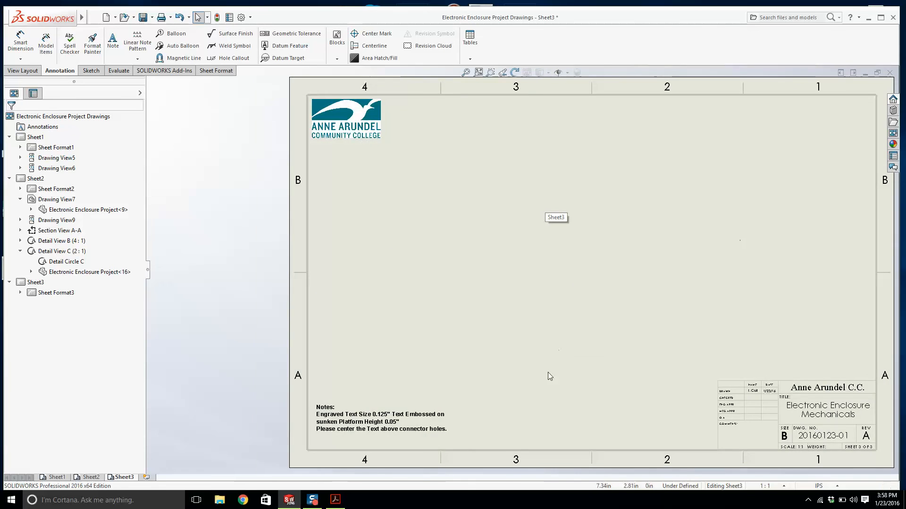
Compare the Sheet3 note's platform wording with the Notes block and front view in the reference PDF.
scroll(545, 374, "down", 5)
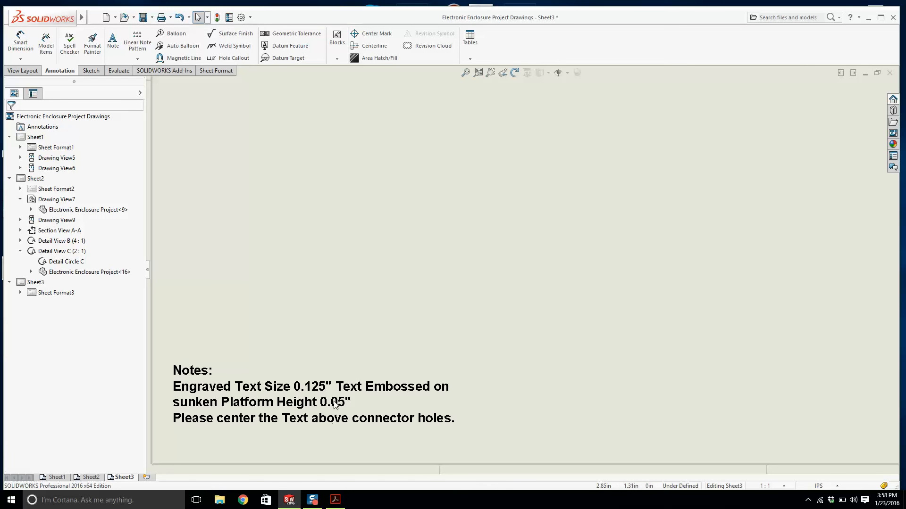
left_click(336, 500)
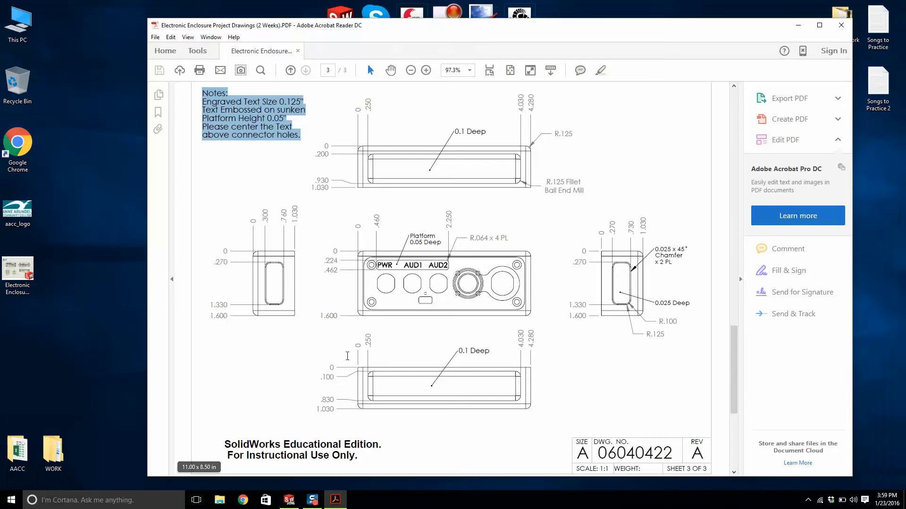
key("alt+Tab")
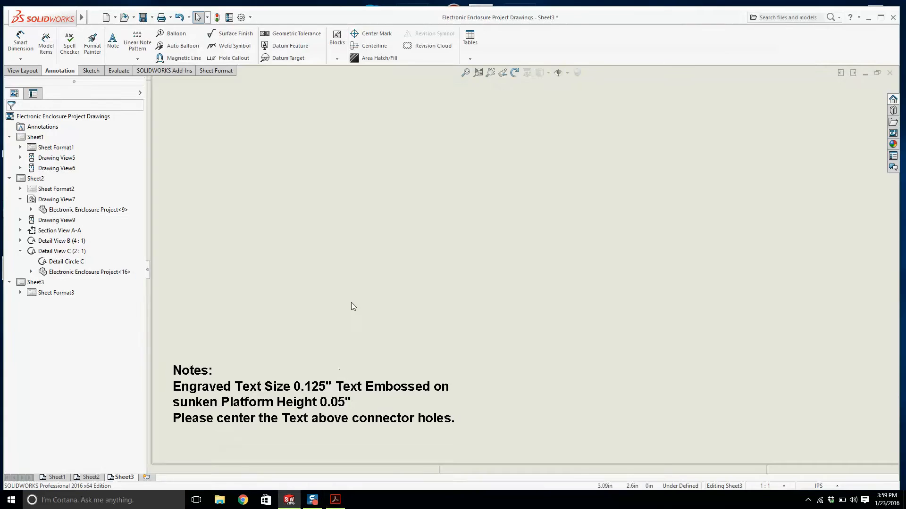
key("f")
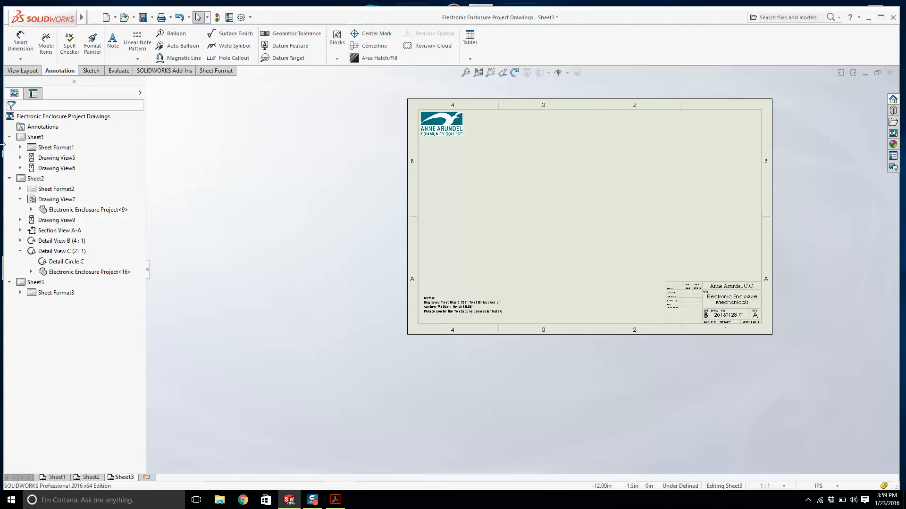
Switch to Sheet1 and open the enclosure part from its front isometric view.
double_click(42, 137)
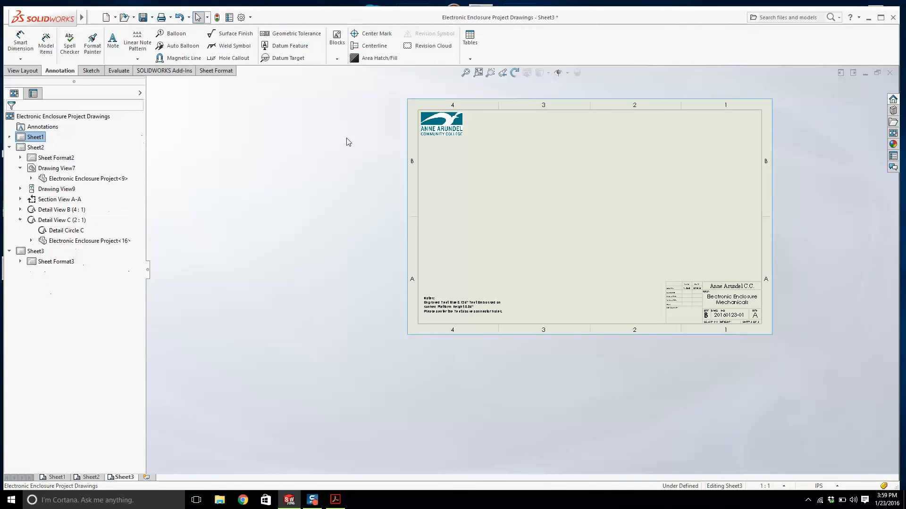
right_click(36, 137)
left_click(66, 167)
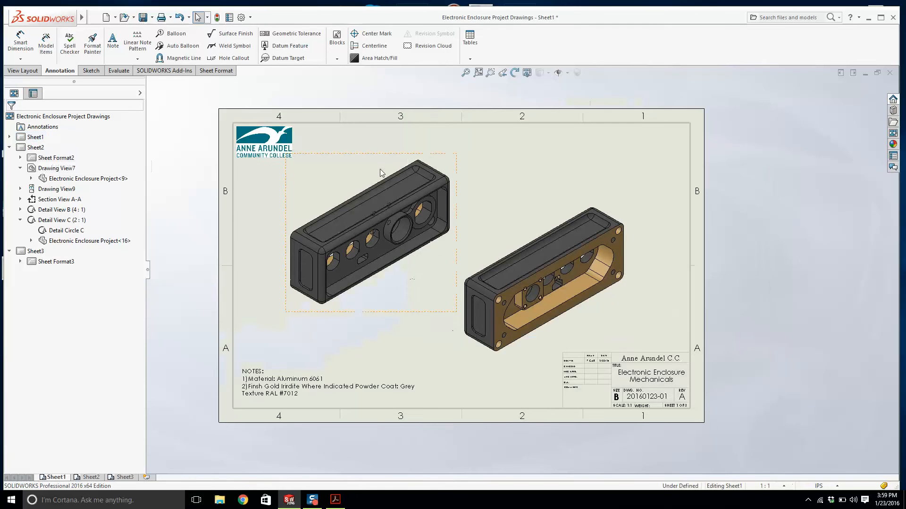
right_click(358, 310)
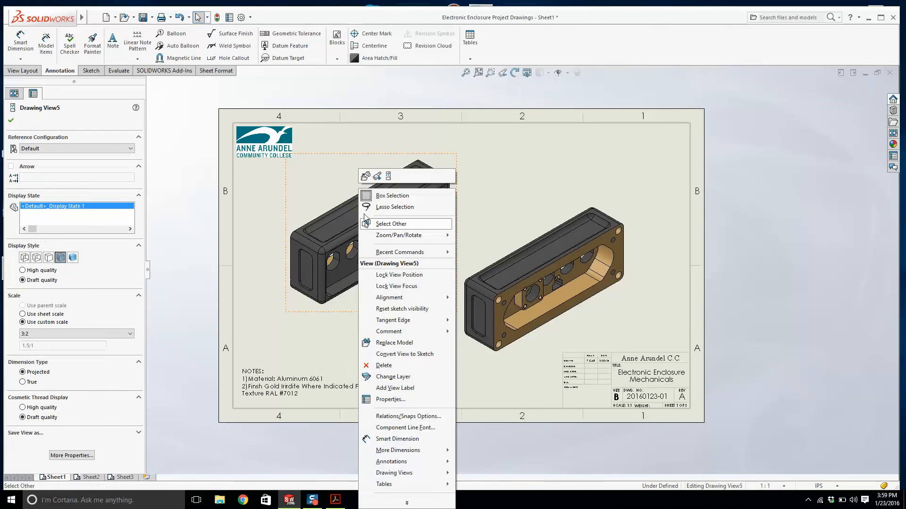
left_click(366, 176)
Measure the distance between the enclosure's front face and the recessed platform face behind the PWR and AUD1 text.
scroll(521, 255, "up", 1)
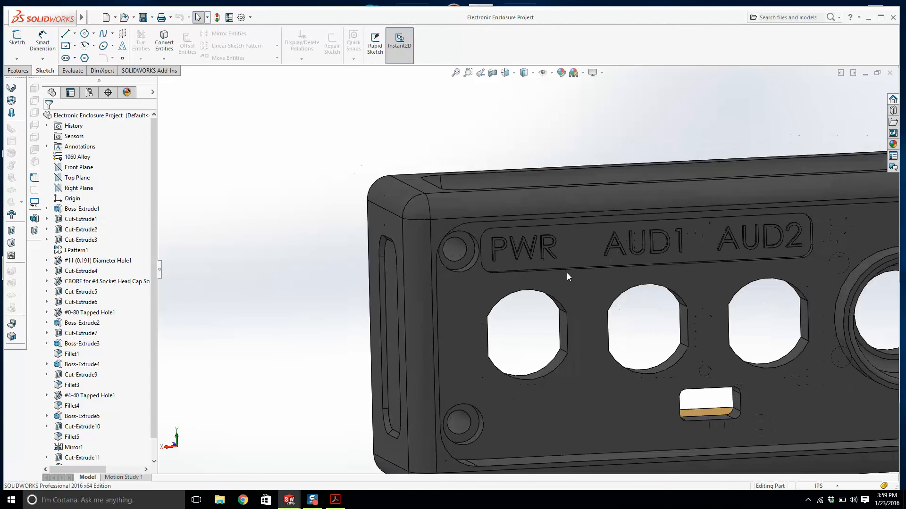
middle_click_drag(567, 273, 532, 242)
scroll(576, 278, "down", 3)
scroll(531, 241, "down", 2)
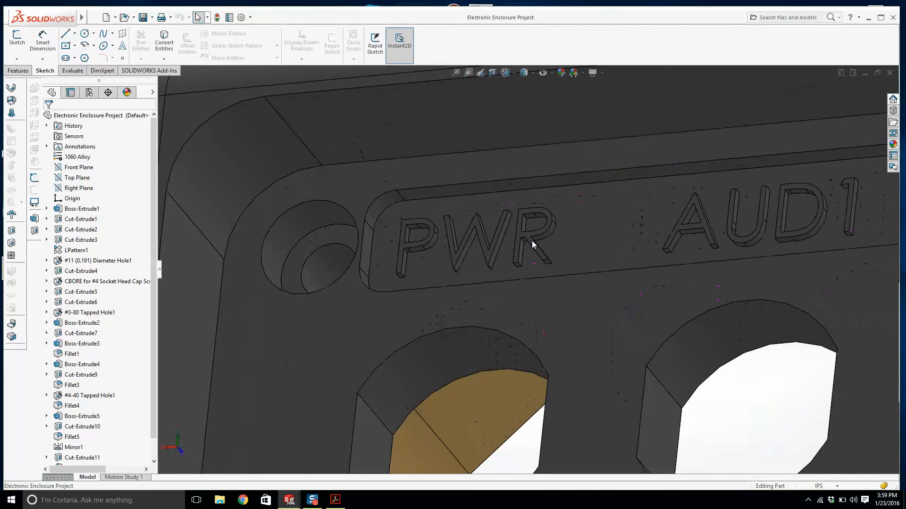
key("m")
left_click(579, 297)
left_click(573, 243)
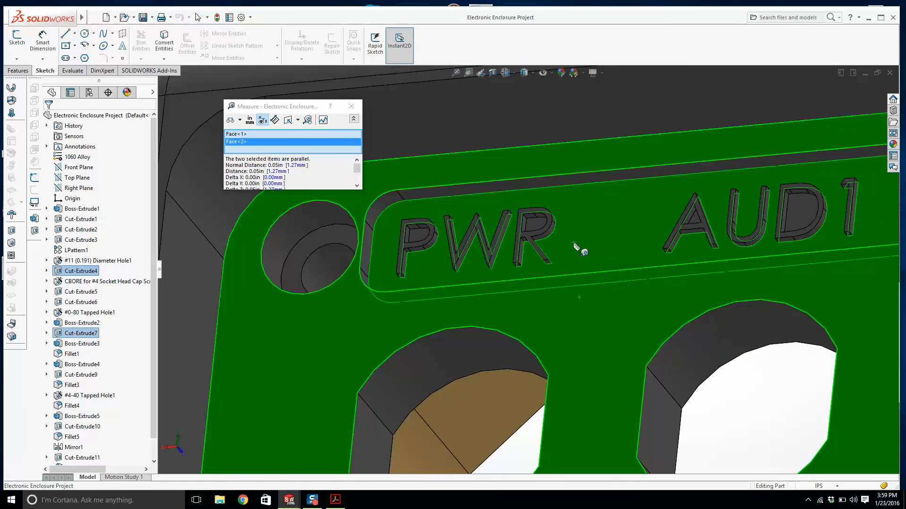
Close the measurement and the enclosure part, then return to the drawing and open Sheet3.
key("Escape")
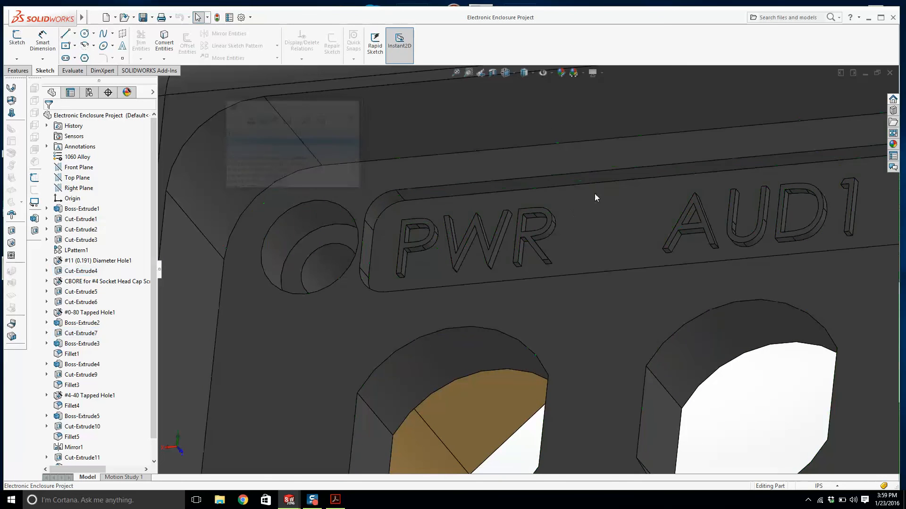
middle_click_drag(536, 205, 438, 239)
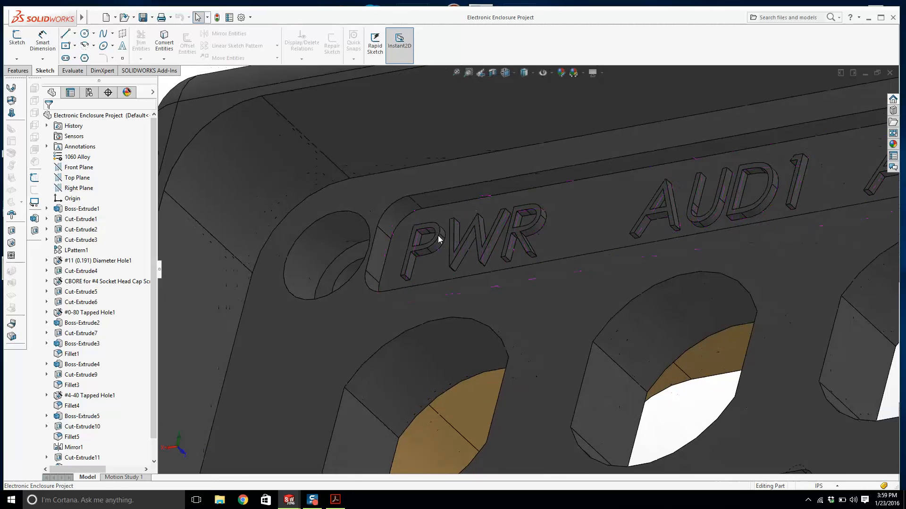
left_click(889, 73)
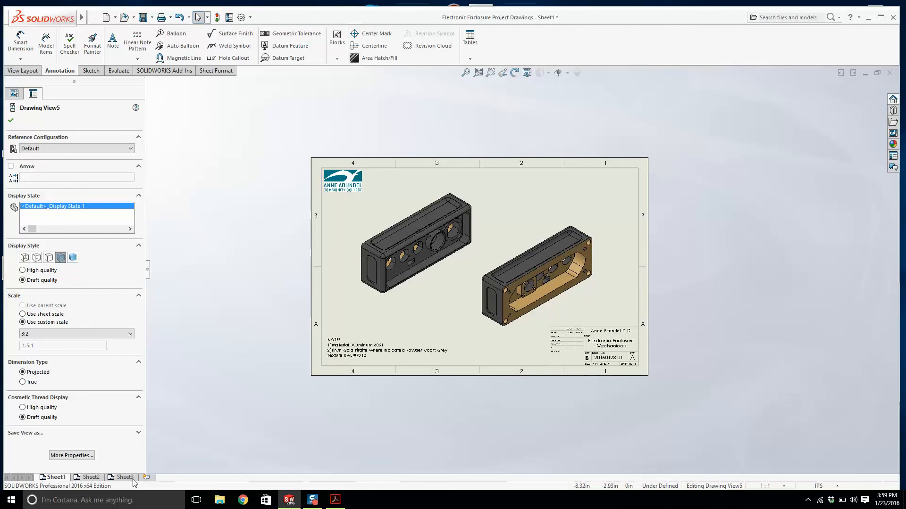
left_click(133, 479)
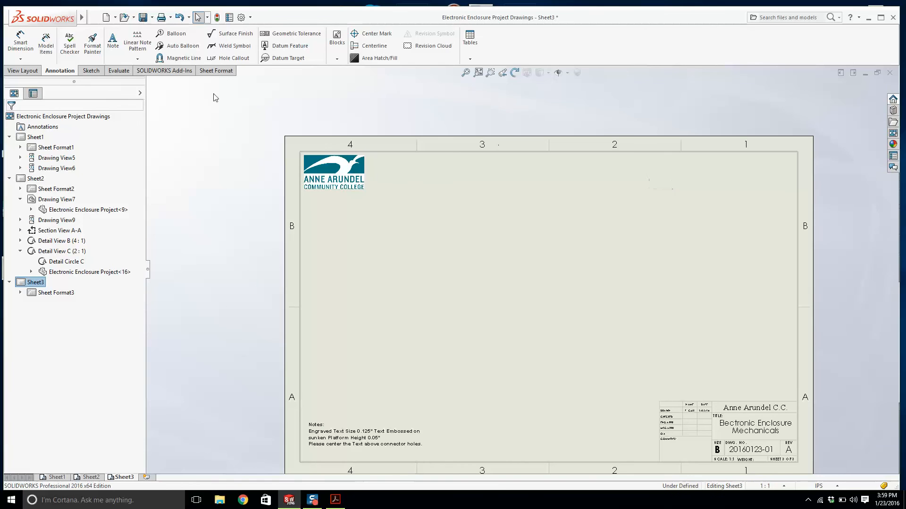
Insert a front model view of the enclosure, shaded with edges, near the centre of Sheet3.
left_click(19, 70)
left_click(42, 42)
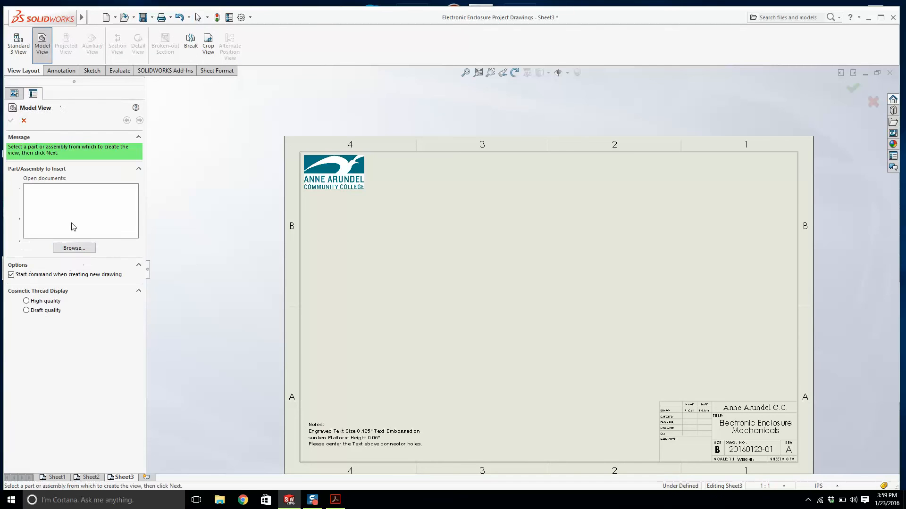
left_click(74, 247)
double_click(559, 187)
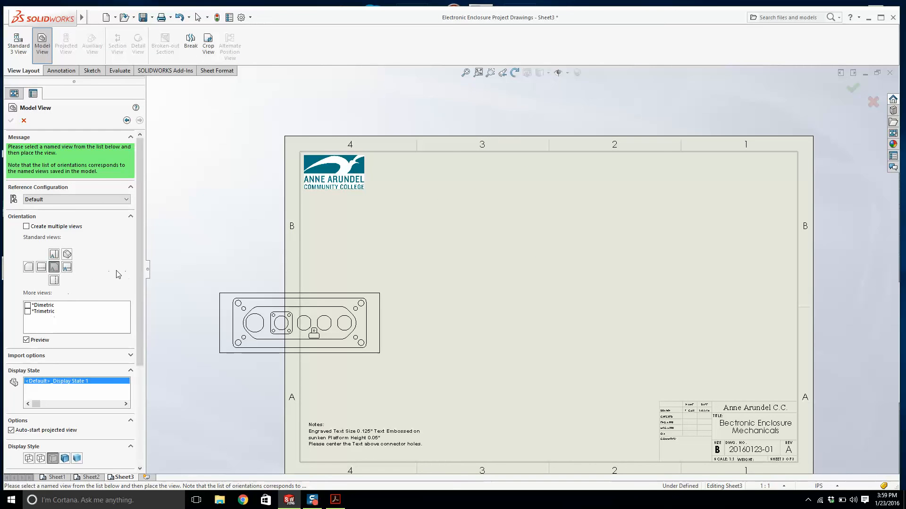
left_click(28, 267)
left_click(65, 409)
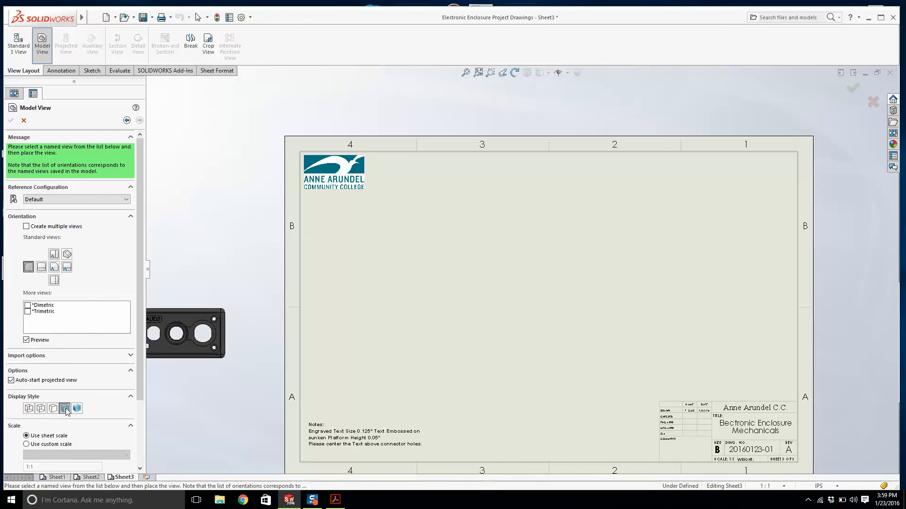
left_click(539, 284)
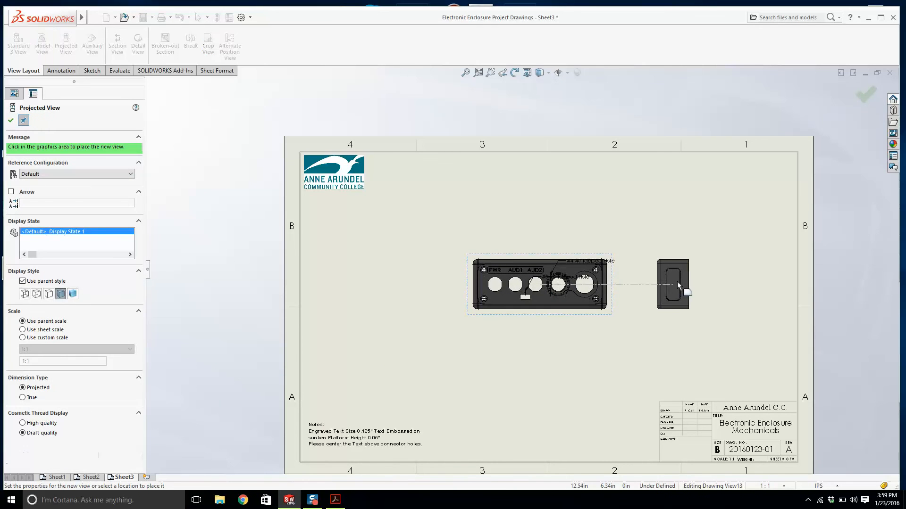
Place projected views to the right, left, above and below the front view, following the reference PDF's arrangement.
left_click(342, 503)
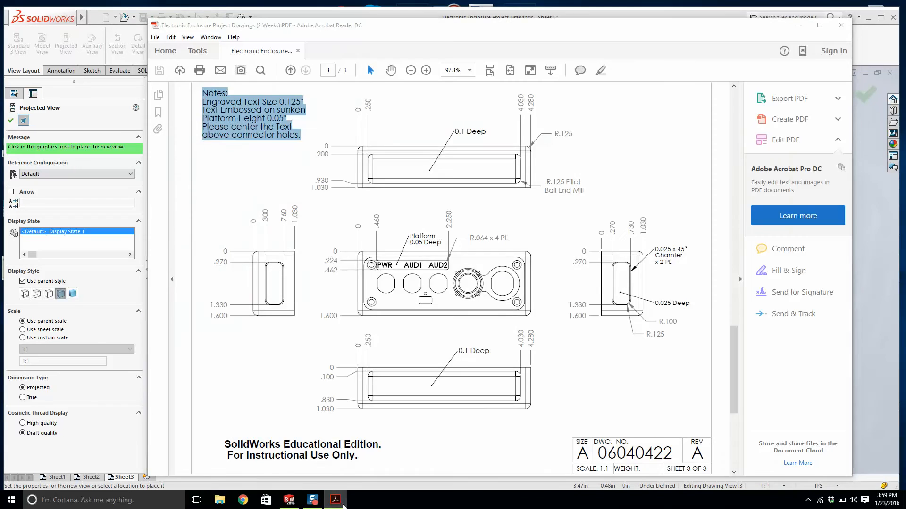
left_click(342, 503)
left_click(698, 281)
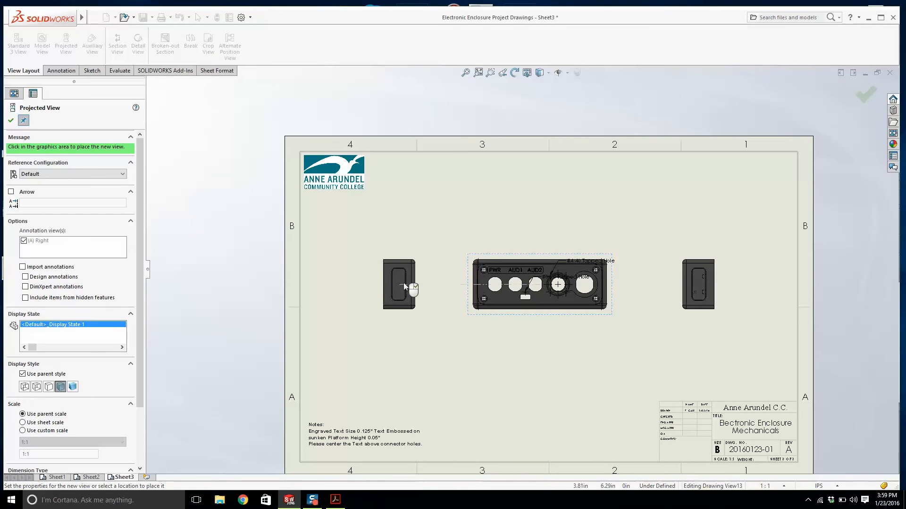
left_click(405, 285)
left_click(566, 203)
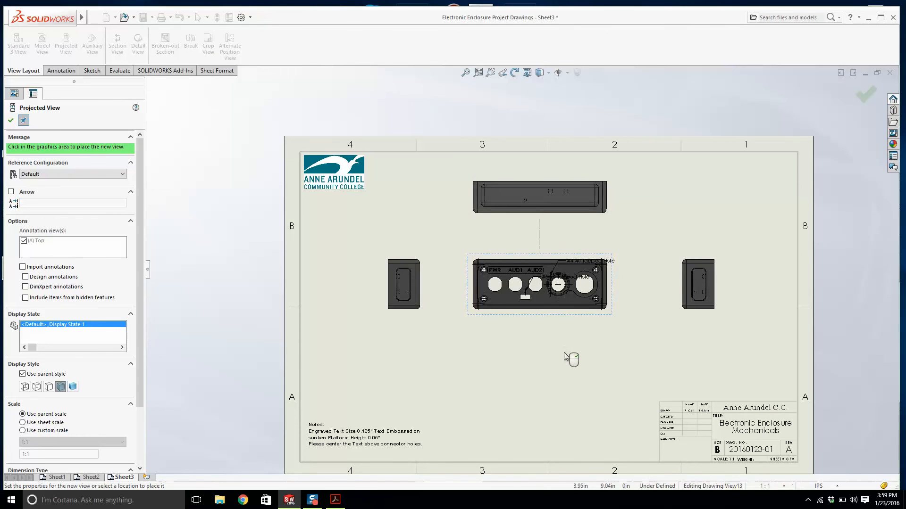
left_click(569, 367)
right_click(424, 400)
scroll(384, 374, "up", 1)
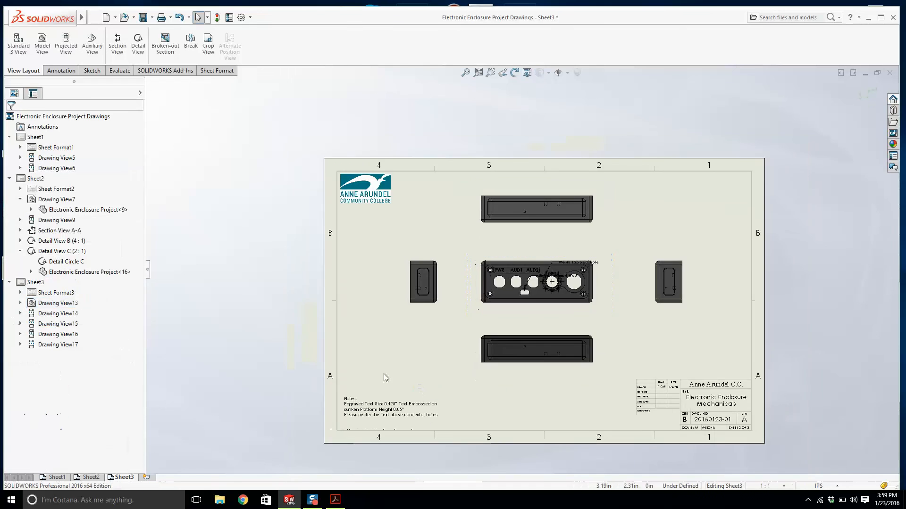
Delete the hole callouts overlapping Sheet3's front view and check that view against the reference PDF.
scroll(566, 278, "down", 2)
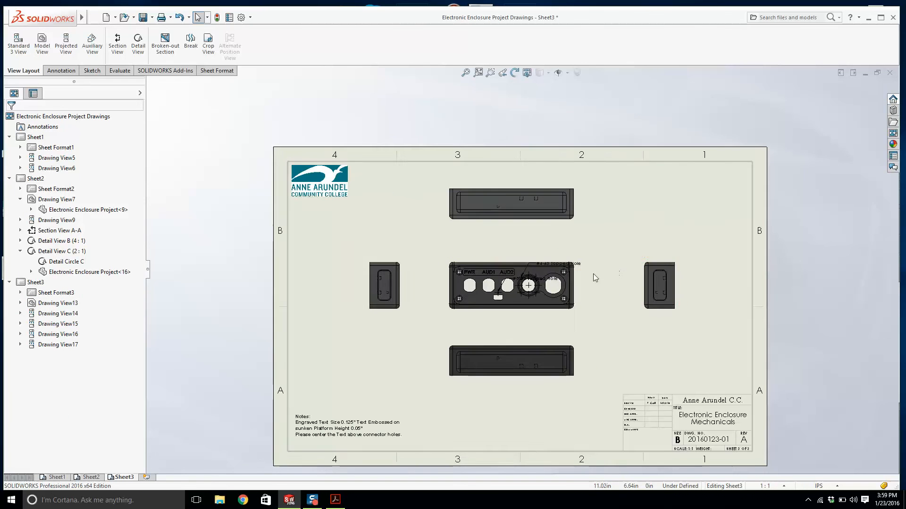
left_click(521, 263)
key("Delete")
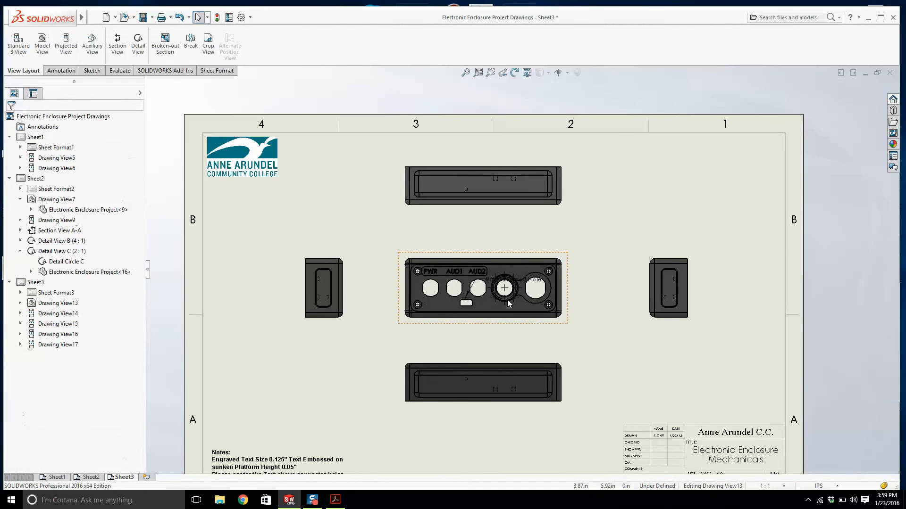
left_click(334, 499)
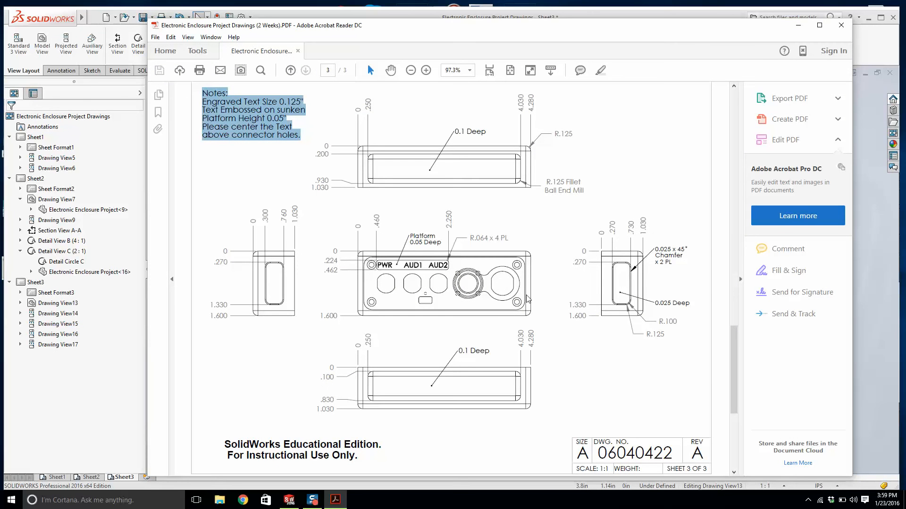
left_click(797, 25)
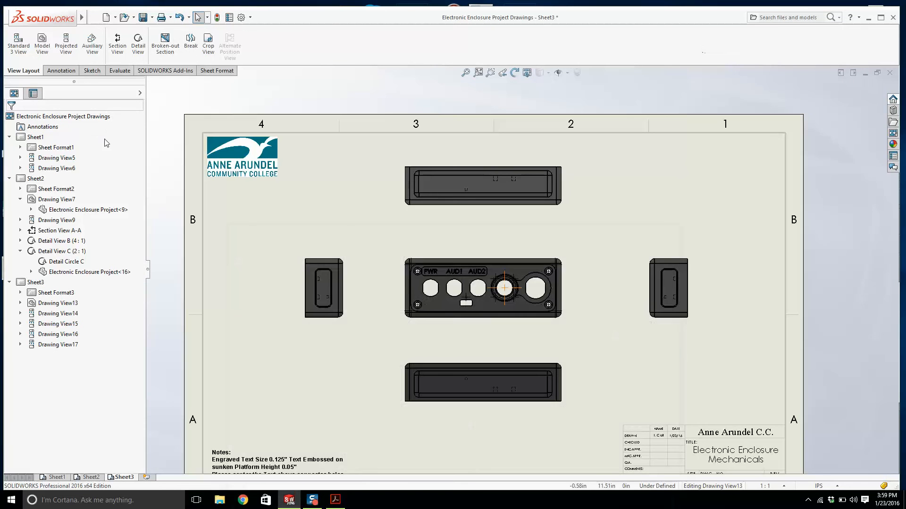
Review Sheet3's properties for its scale, projection type and sheet size, keeping the settings.
right_click(38, 282)
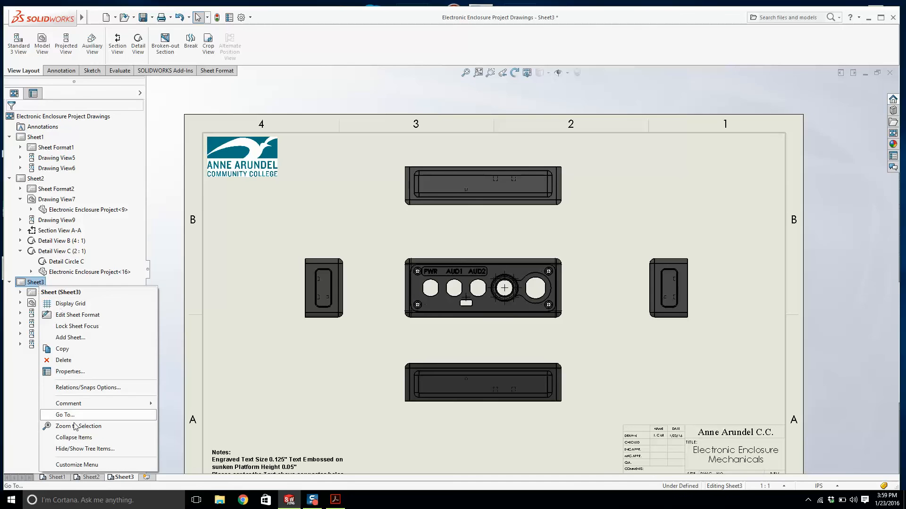
left_click(64, 372)
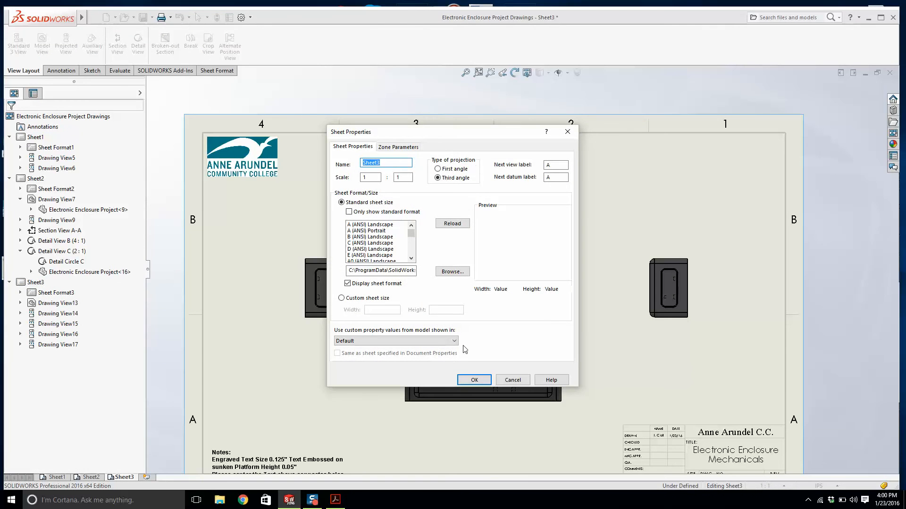
left_click(473, 380)
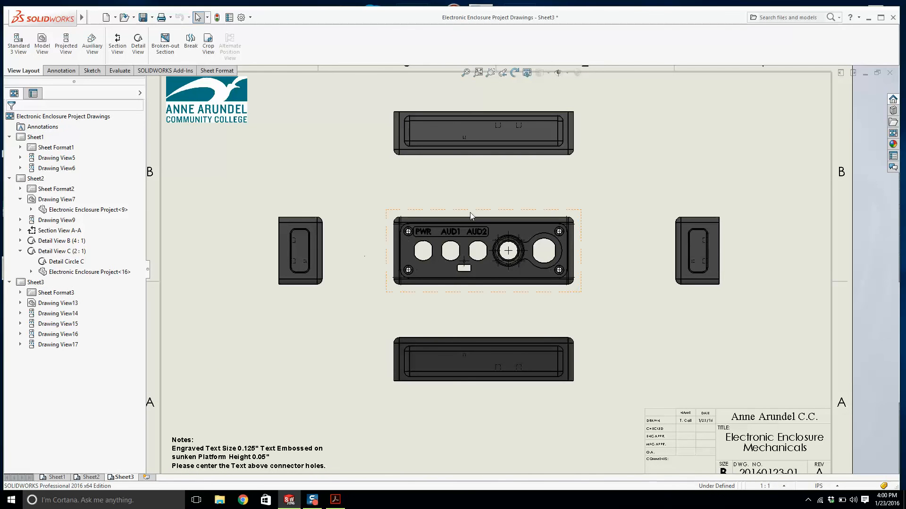
right_click(35, 283)
left_click(370, 318)
right_click(35, 282)
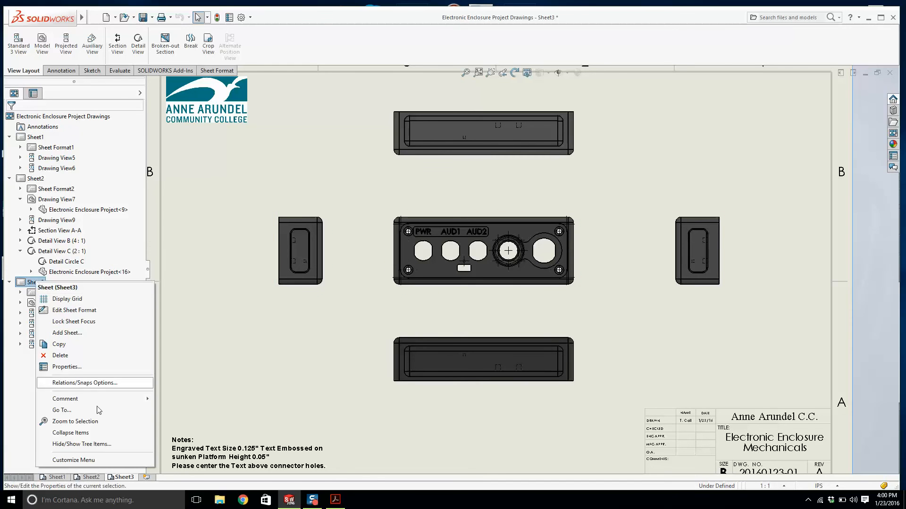
left_click(66, 367)
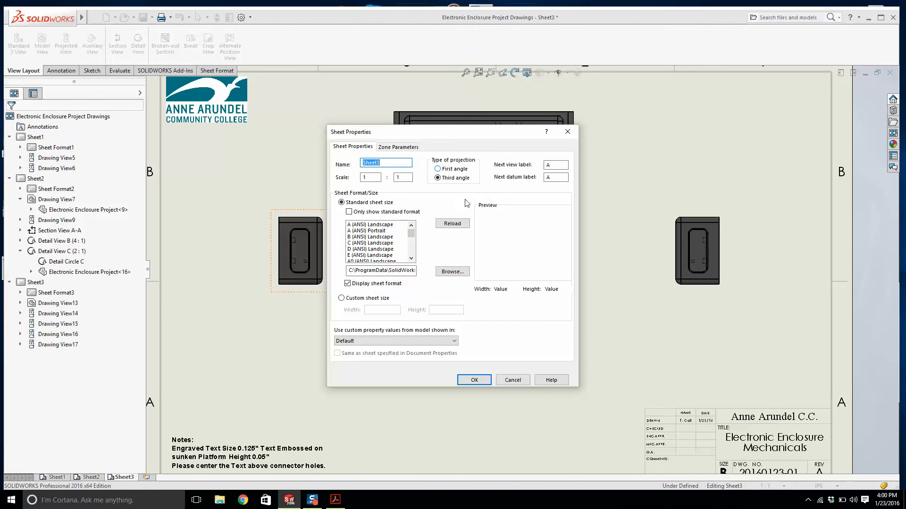
left_click(477, 382)
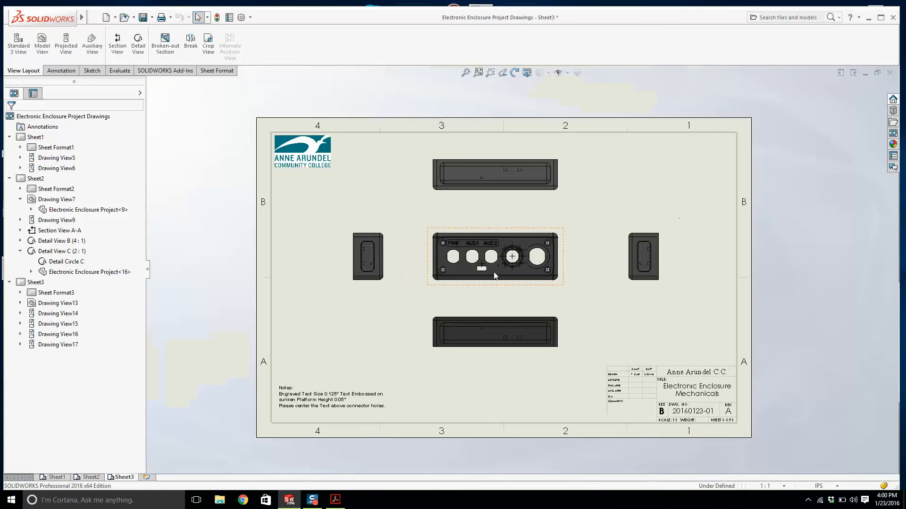
Move the lower projected view further below the front view on Sheet3.
left_click_drag(520, 320, 519, 355)
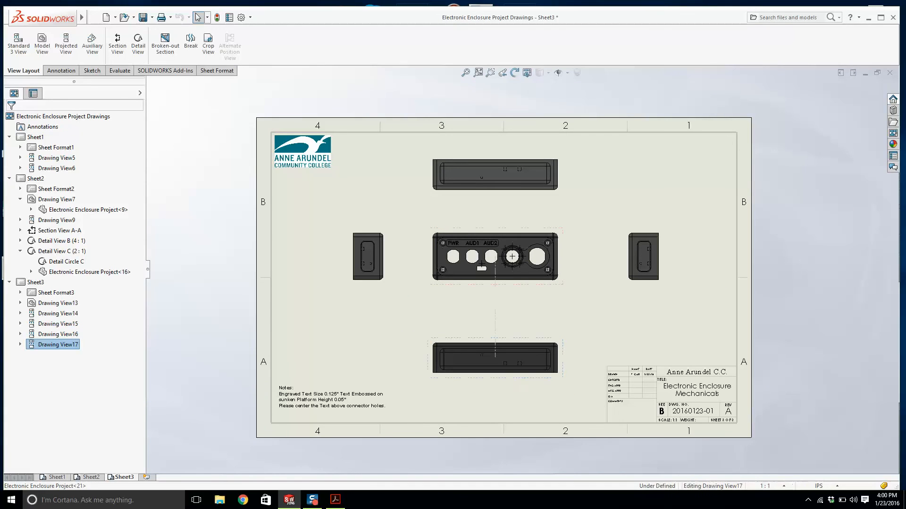
left_click(335, 498)
left_click(336, 498)
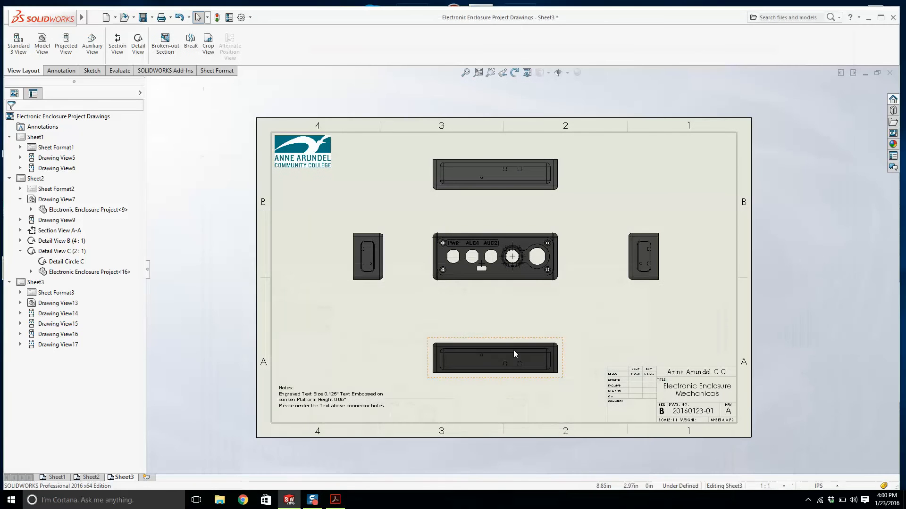
Set the front view's display style to Hidden Lines Removed.
left_click(498, 285)
left_click(52, 361)
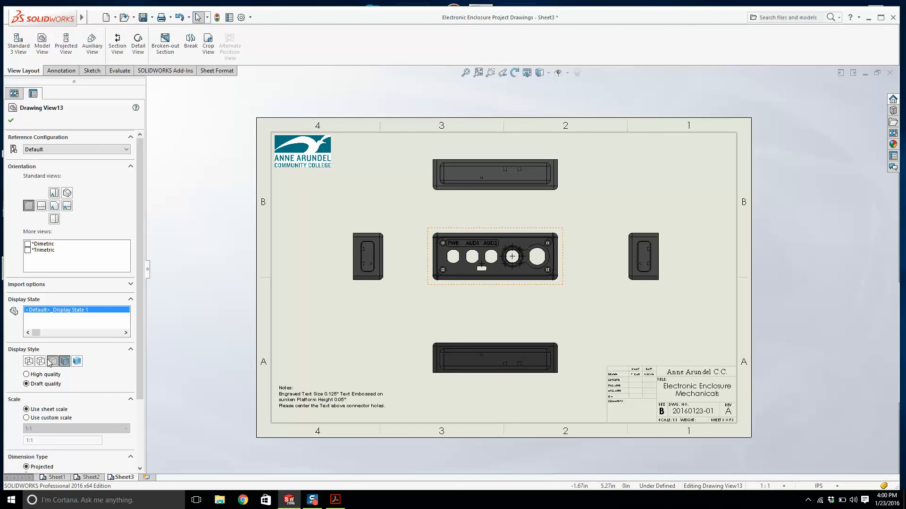
left_click(310, 296)
Space the views like the reference PDF by shifting the front view down, the left view outward and the upper view slightly down.
mouse_move(505, 288)
left_mouse_down()
mouse_move(505, 307)
mouse_move(504, 298)
left_mouse_up()
left_click(382, 301)
left_click_drag(355, 296, 344, 296)
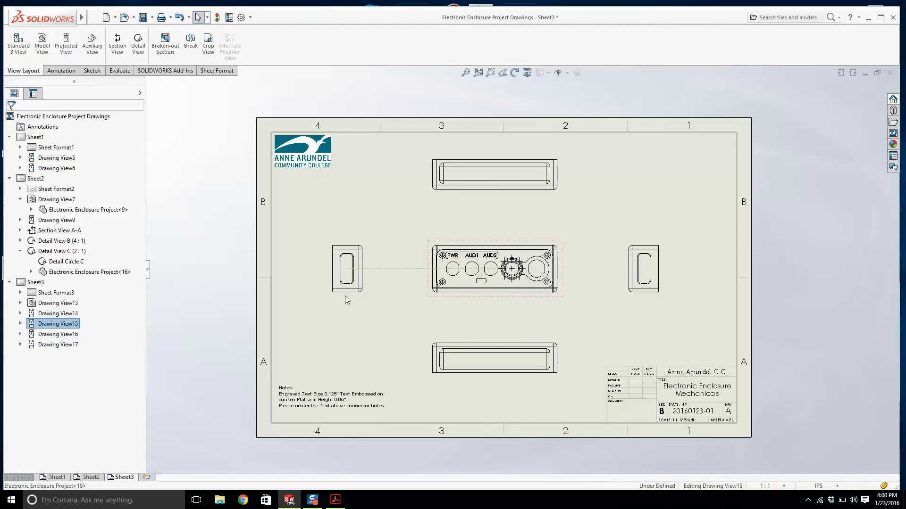
left_click(336, 499)
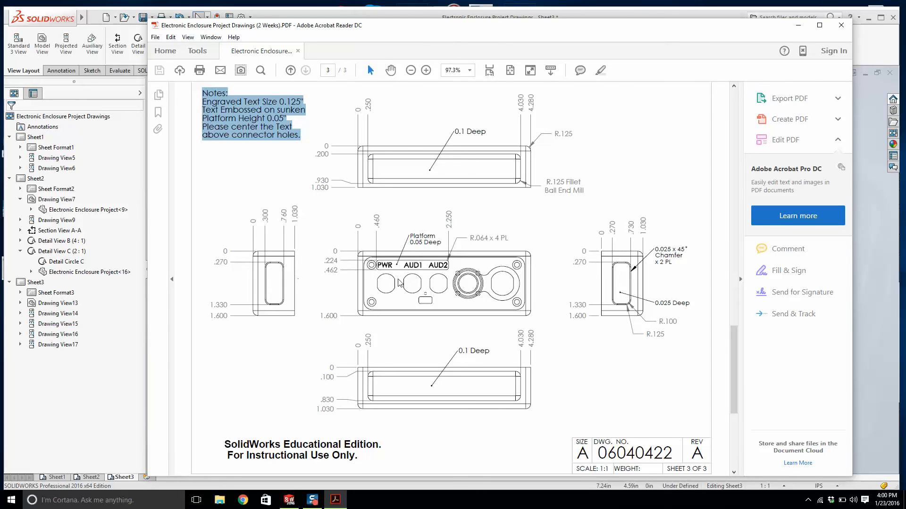
left_click(339, 493)
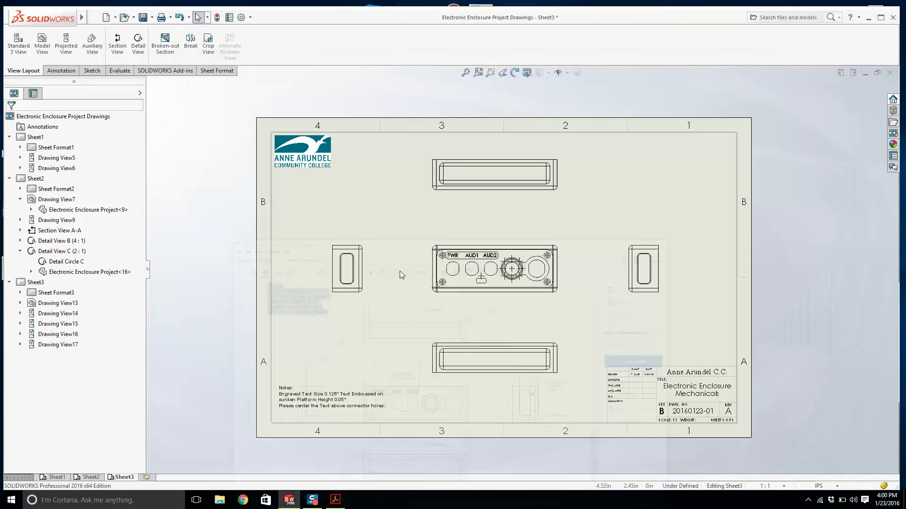
scroll(489, 212, "down", 2)
left_click_drag(486, 214, 481, 225)
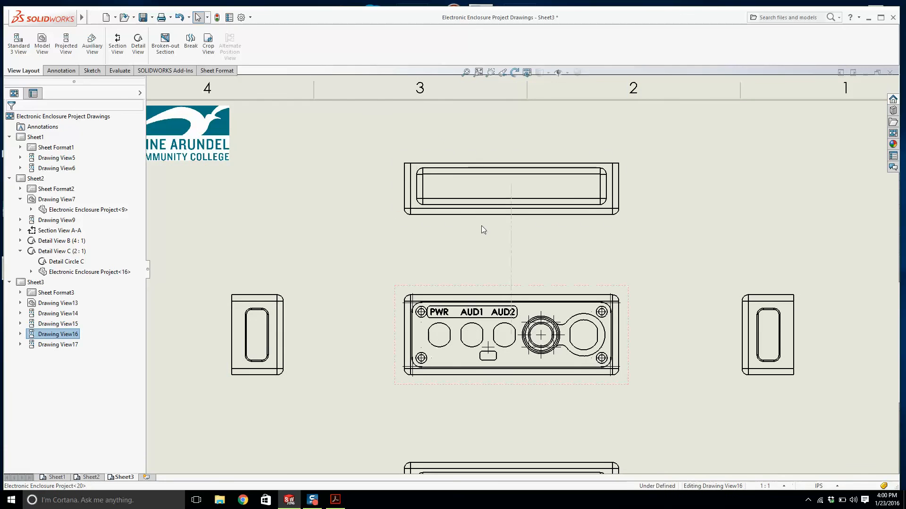
Add vertical ordinate dimensions to the upper view from its top edge to the recess's top and bottom edges and the outer bottom edge.
left_click(71, 68)
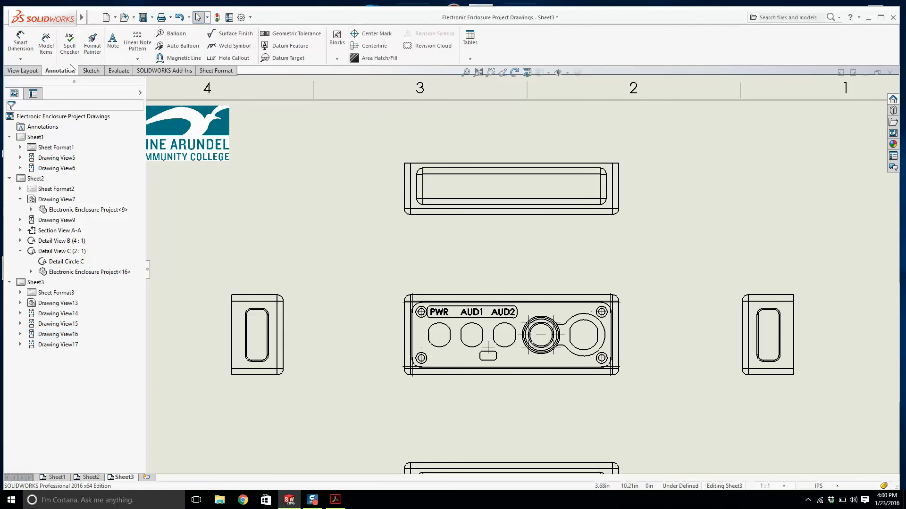
left_click(20, 59)
left_click(37, 116)
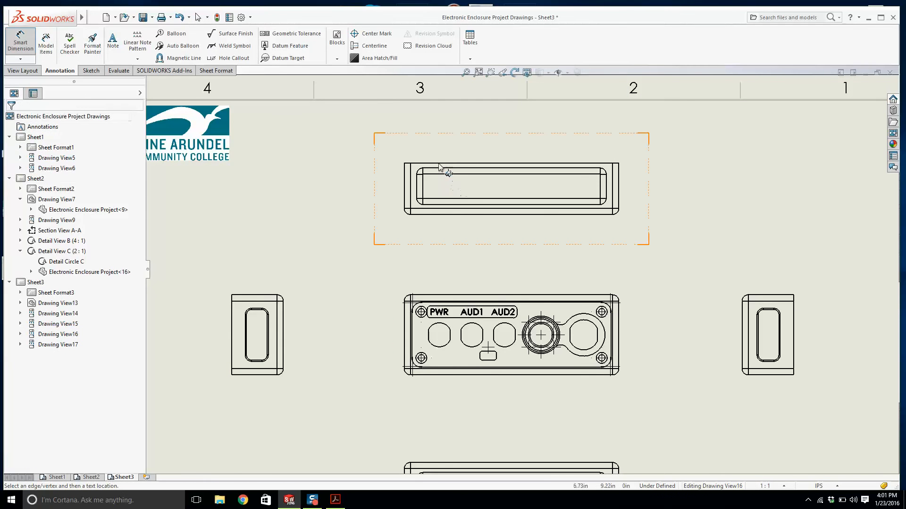
left_click(439, 163)
scroll(374, 169, "down", 2)
left_click(369, 172)
scroll(469, 185, "down", 2)
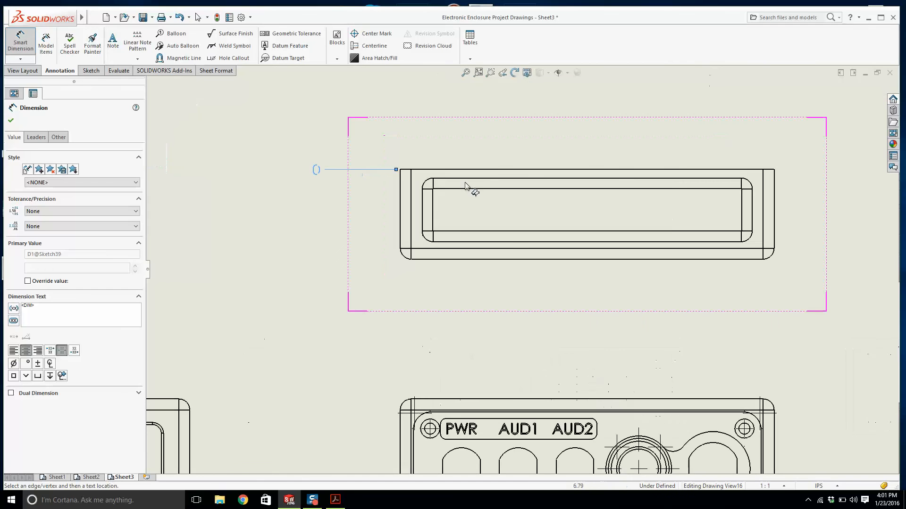
left_click(466, 179)
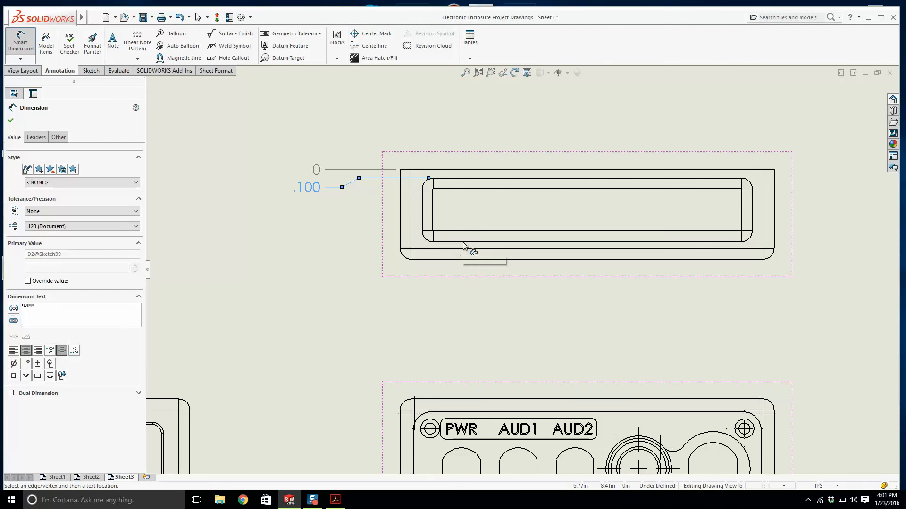
left_click(464, 242)
left_click(461, 259)
scroll(465, 227, "up", 2)
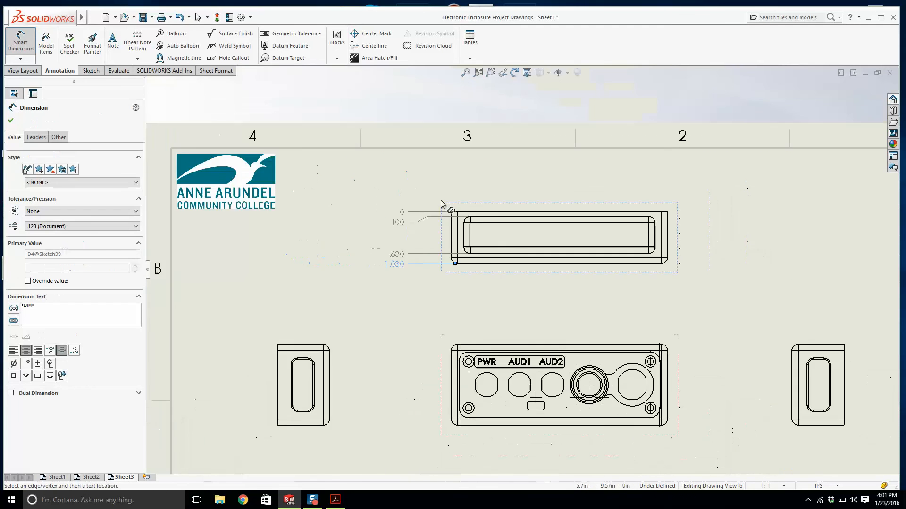
left_click(468, 238)
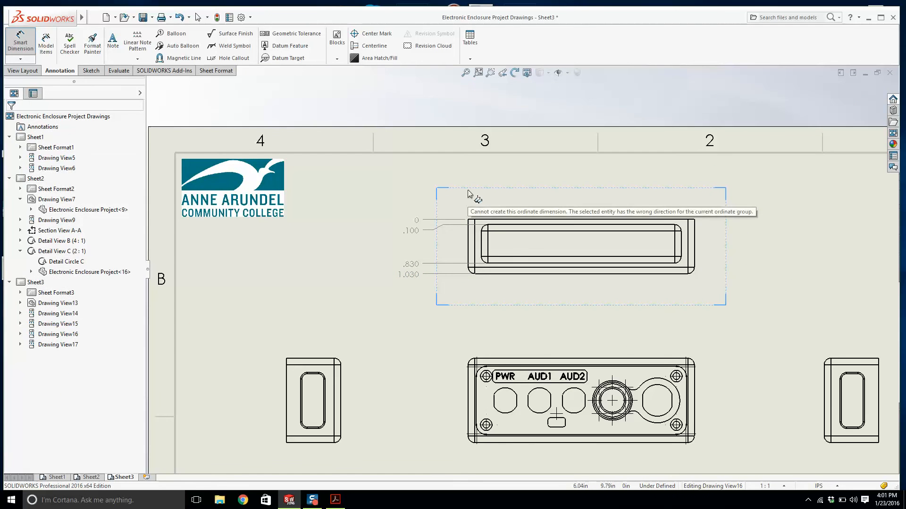
Add horizontal ordinate dimensions to the upper view from its outer left edge to the recess's left and right edges and the outer right edge.
key("Escape")
left_click(20, 58)
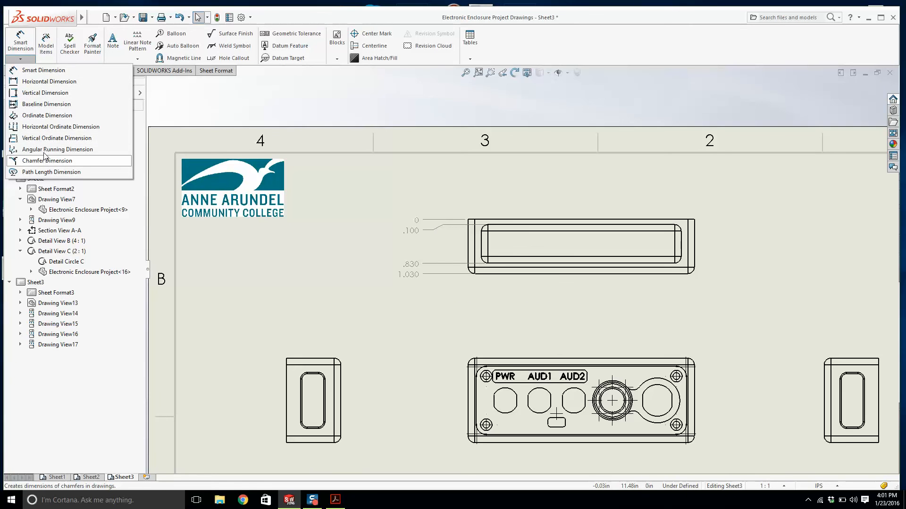
left_click(34, 116)
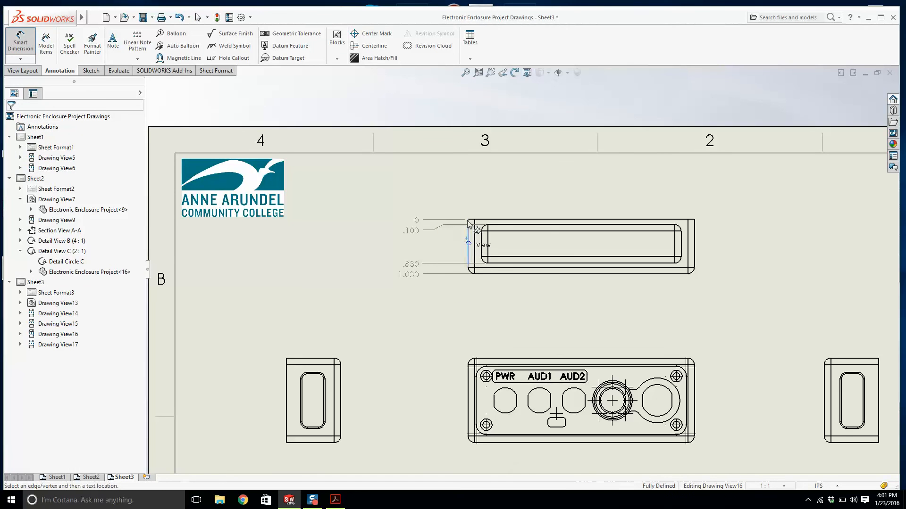
scroll(470, 237, "down", 3)
left_click(488, 244)
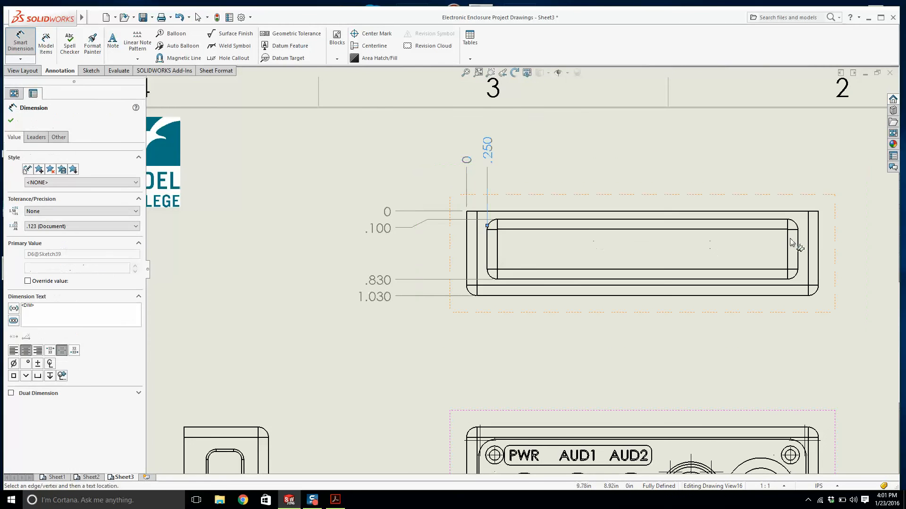
left_click(798, 248)
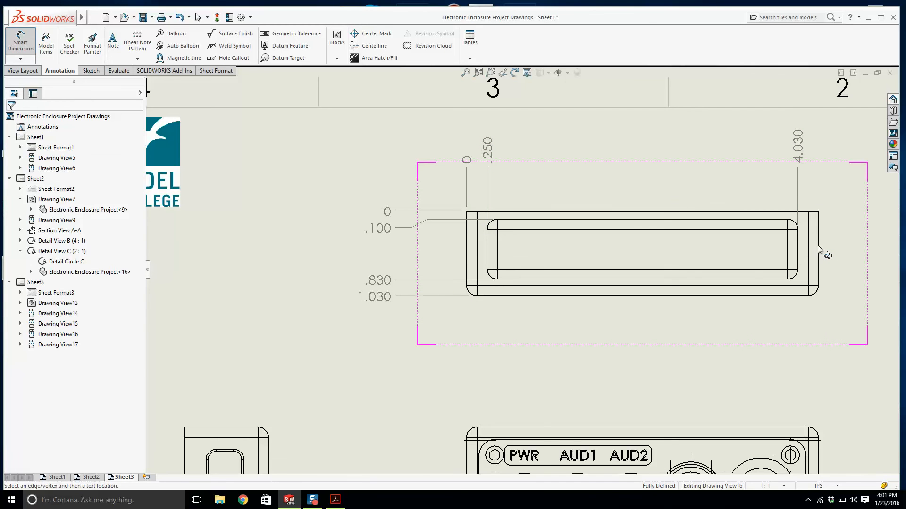
left_click(820, 250)
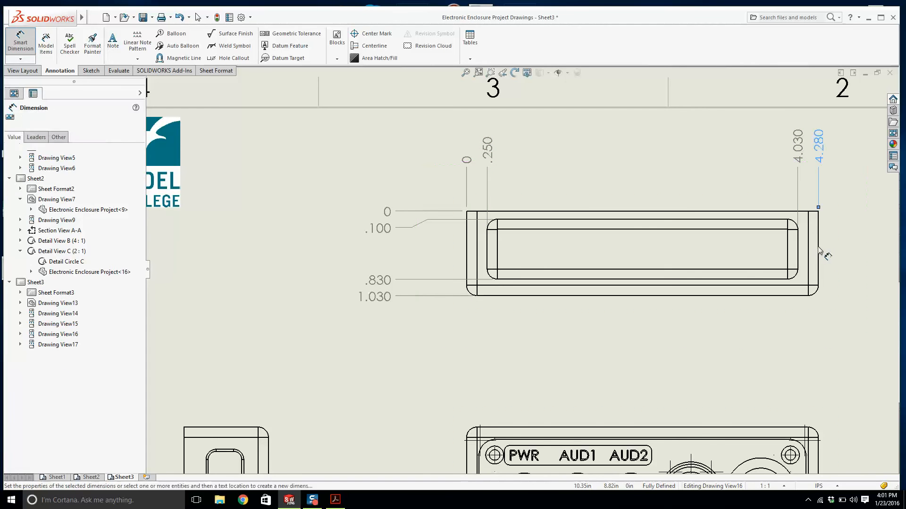
key("Escape")
key("f")
Open the enclosure part from the upper view on Sheet3 in a section view.
scroll(584, 283, "down", 2)
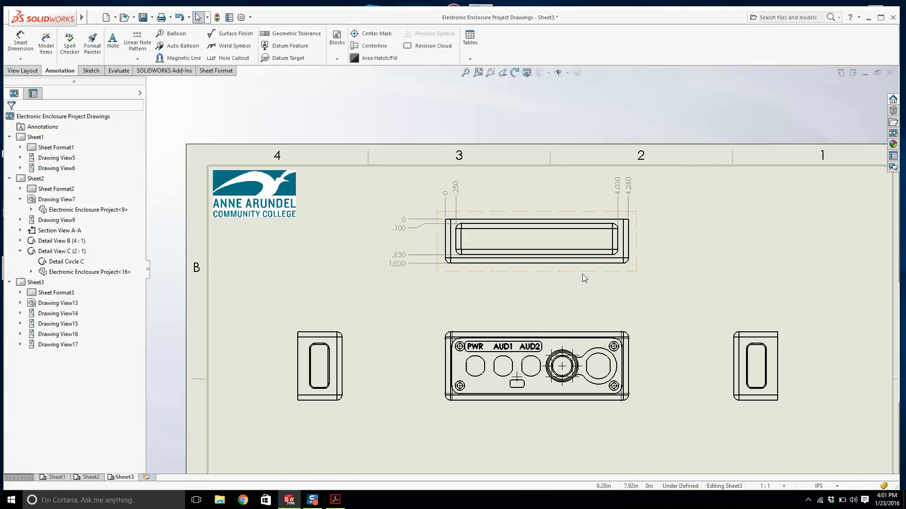
scroll(578, 273, "up", 4)
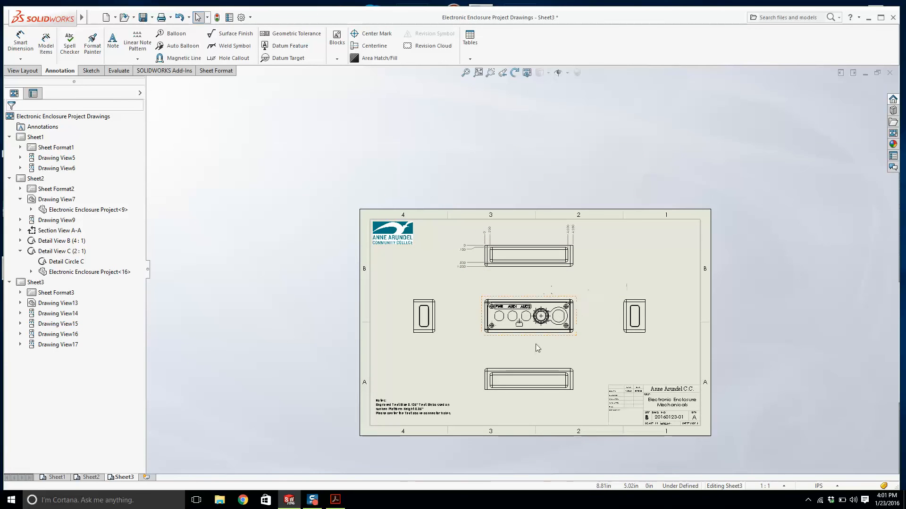
scroll(546, 268, "down", 2)
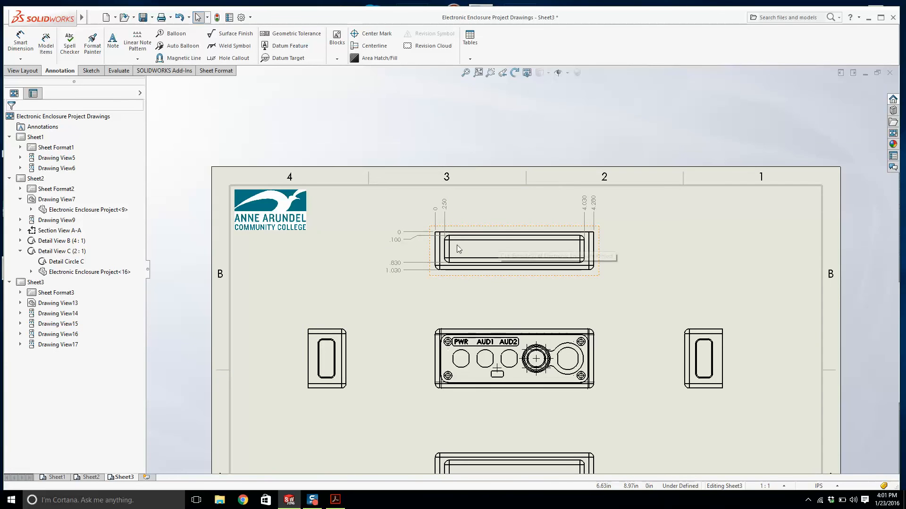
scroll(515, 229, "up", 1)
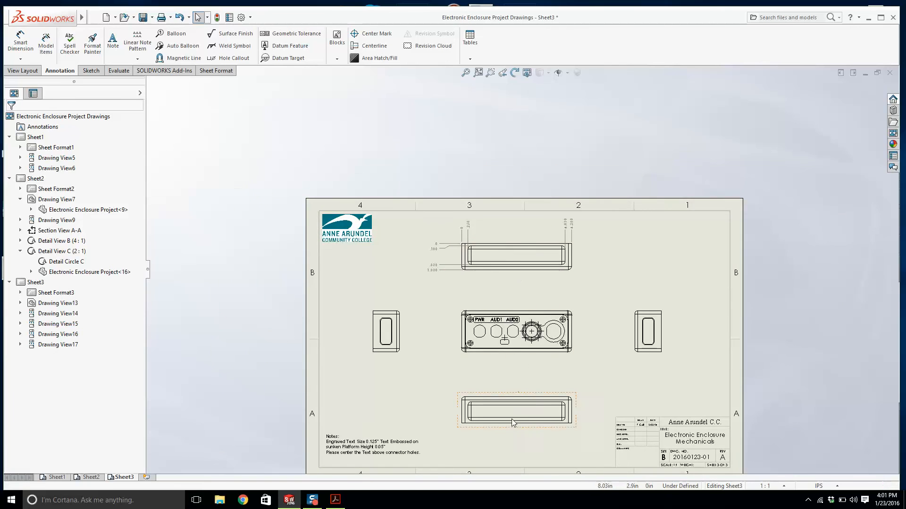
scroll(527, 229, "down", 3)
right_click(519, 317)
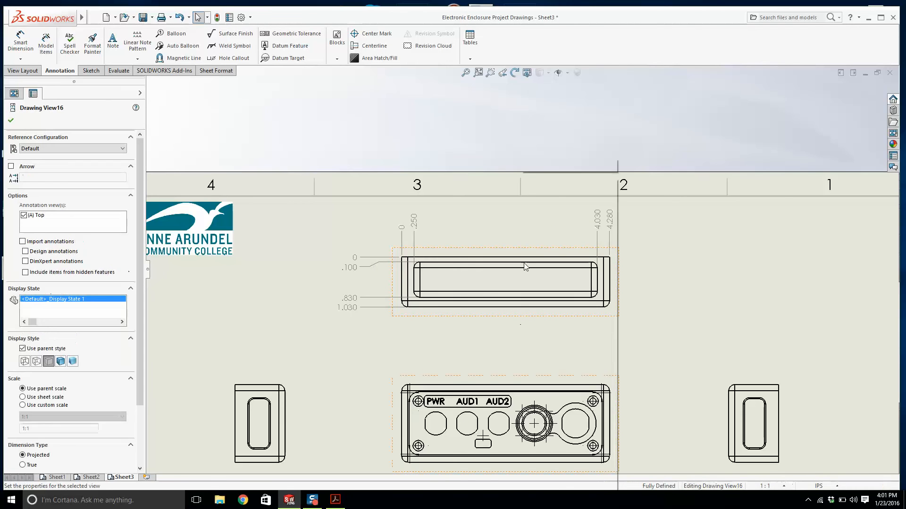
left_click(527, 165)
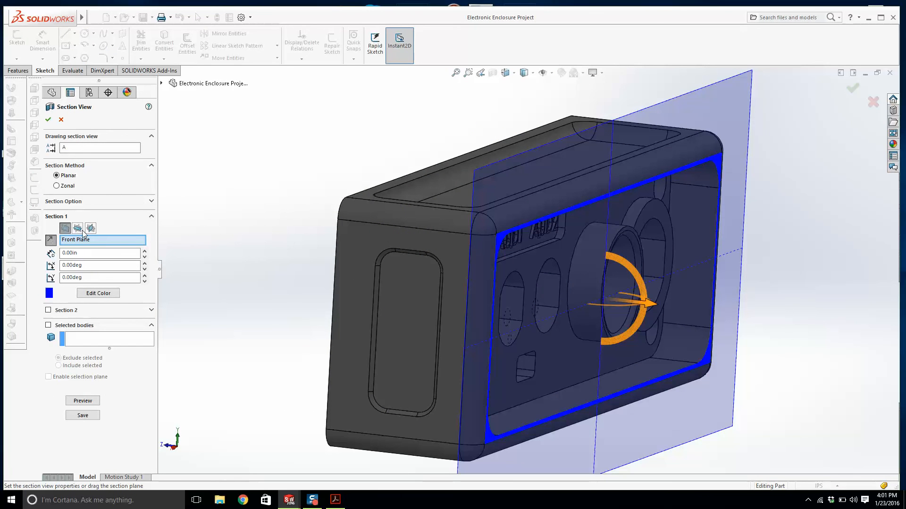
Section the part on the Right Plane to examine the top recess's profile, cancel the section and close the part to return to Sheet3.
left_click(77, 229)
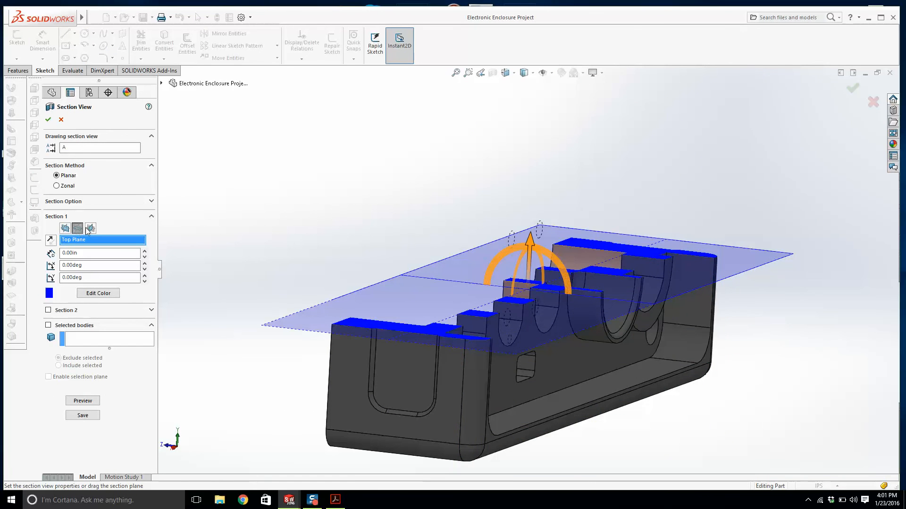
left_click(90, 229)
scroll(518, 116, "down", 3)
middle_click_drag(470, 247, 493, 233)
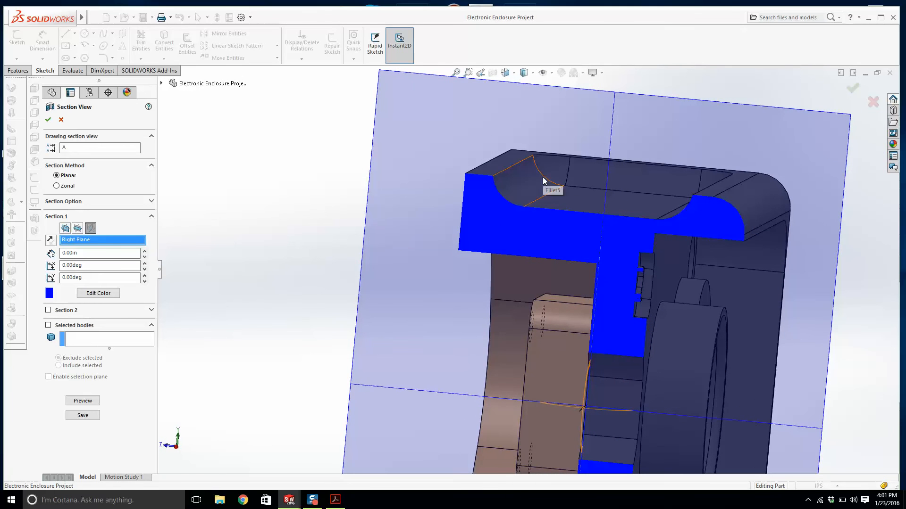
middle_click_drag(530, 198, 538, 178)
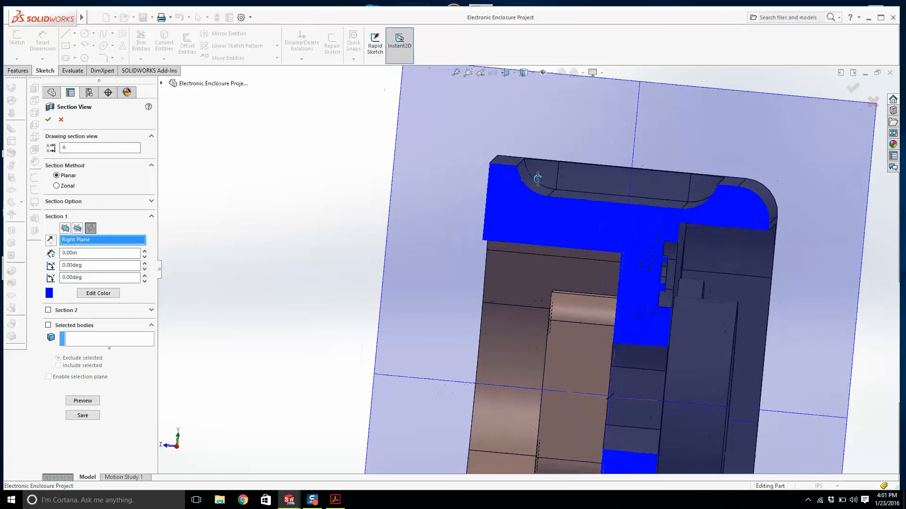
left_click(62, 119)
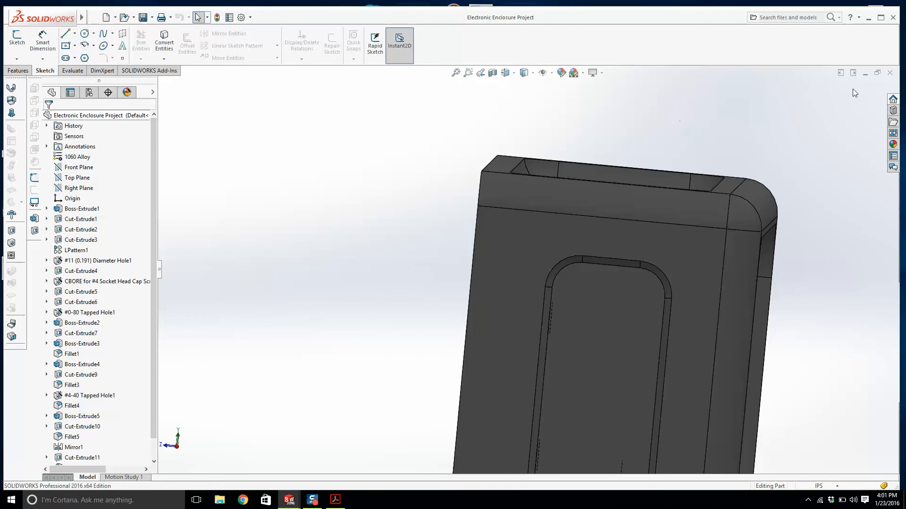
left_click(889, 75)
scroll(570, 293, "up", 4)
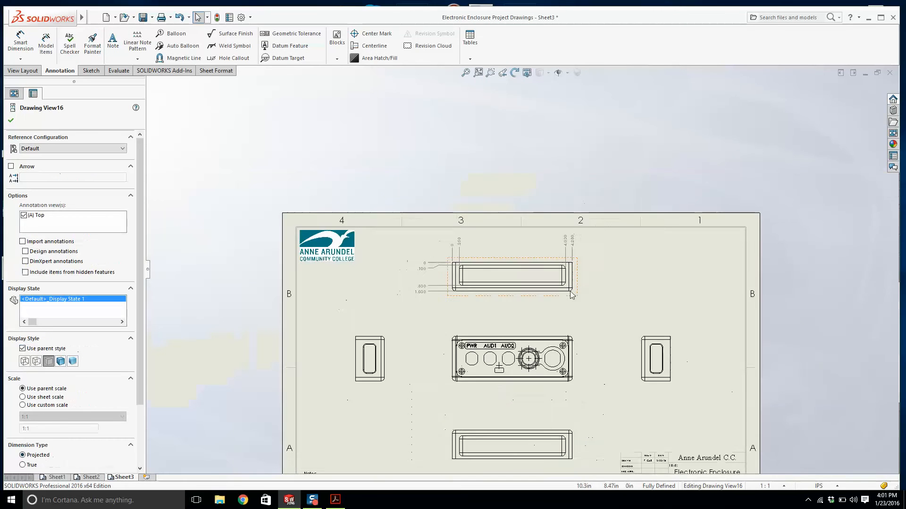
left_click(540, 292)
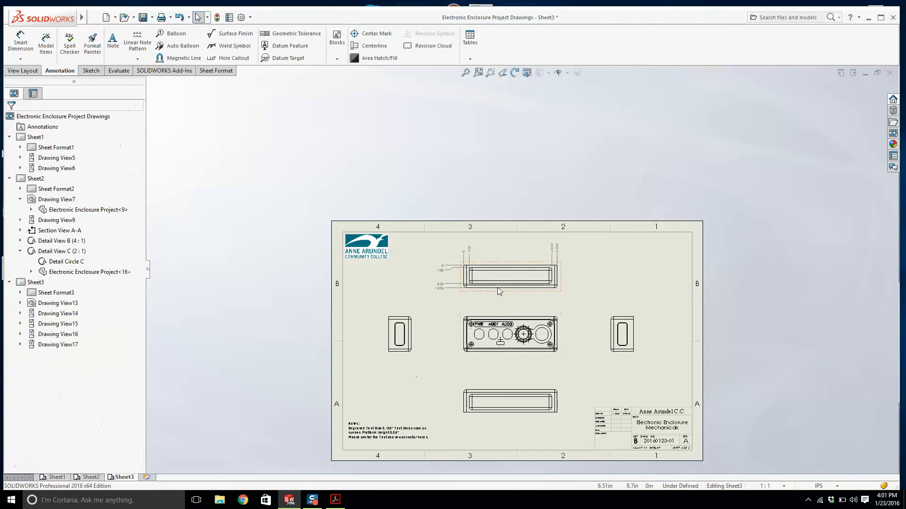
Add a leader note reading PLATFORM 0.1" DEPTH BOTH SIDES, attached to the recess face in the upper view.
scroll(510, 277, "down", 7)
left_click(113, 44)
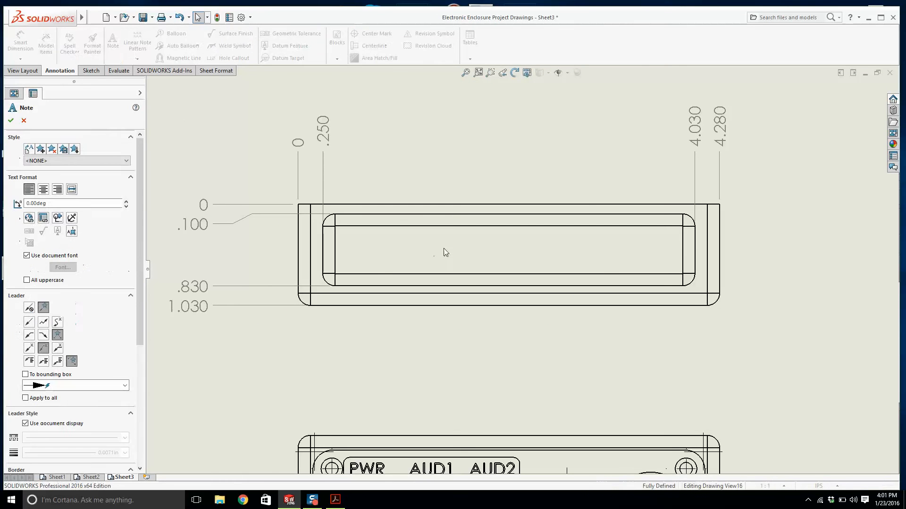
left_click(462, 250)
left_click(529, 158)
left_click(529, 158)
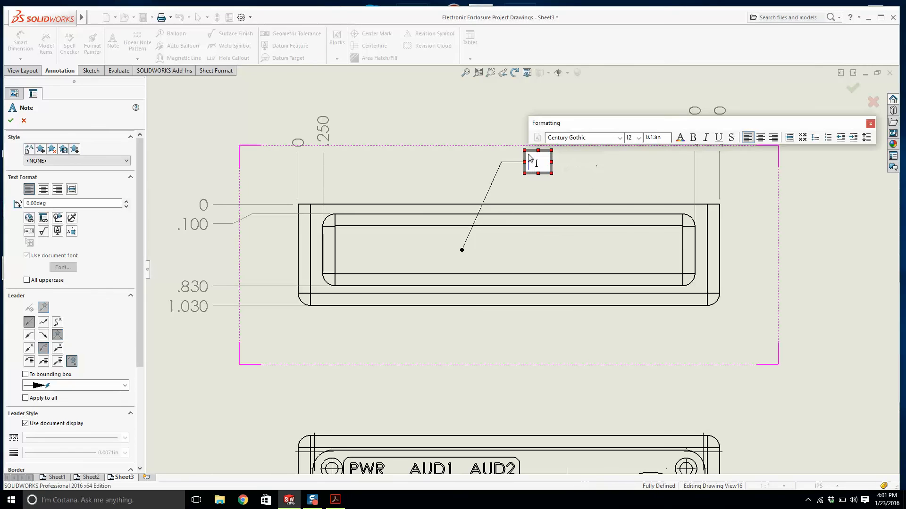
type("PLATFOR")
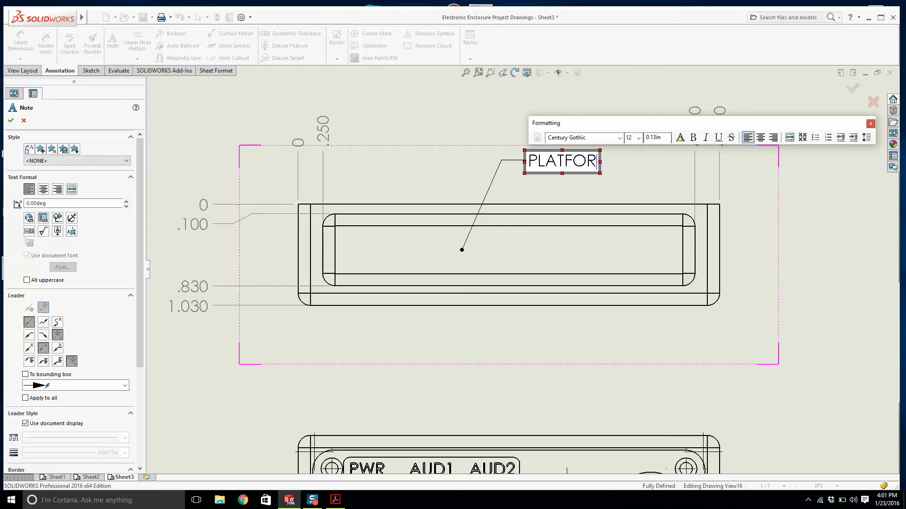
type("0")
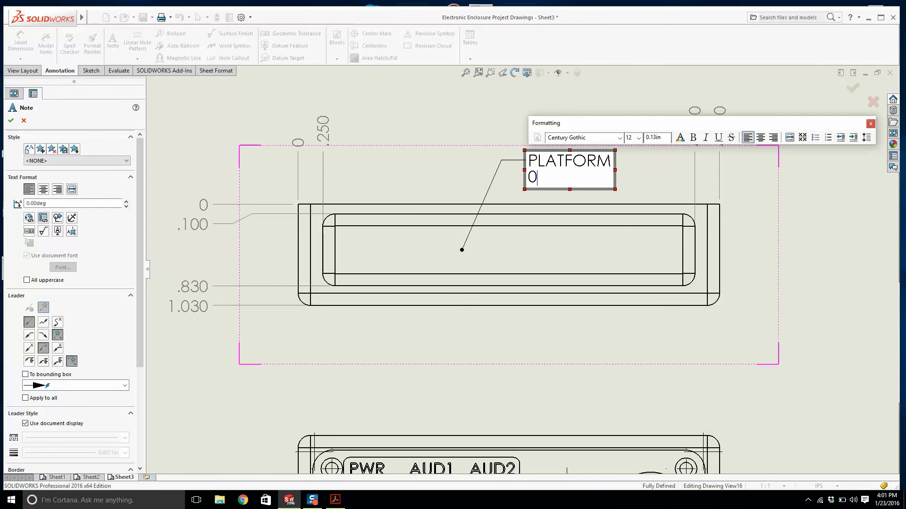
type(".1\" DEPTH")
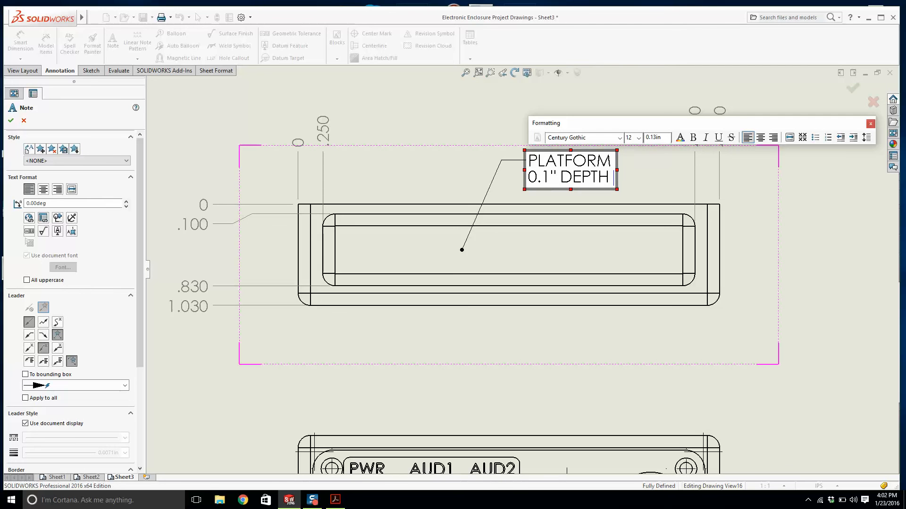
key("Return")
type("BOTH SID")
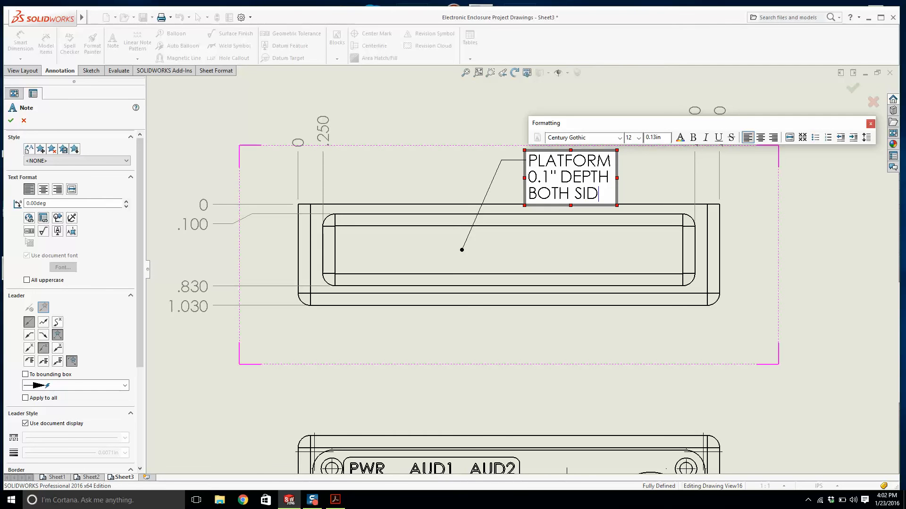
key("Escape")
key("Escape")
Shift the platform depth note slightly up and change its leader end from a dot to a filled arrowhead.
left_click_drag(574, 176, 566, 156)
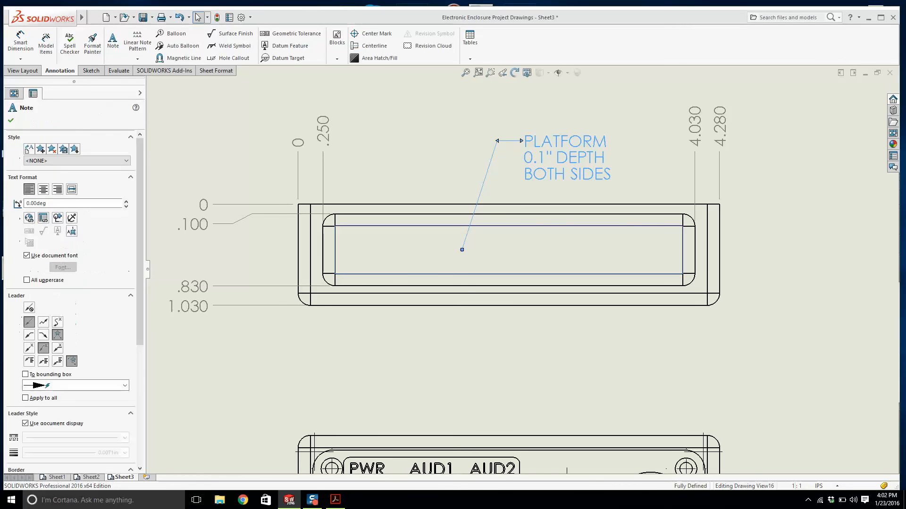
key("Escape")
scroll(520, 269, "up", 3)
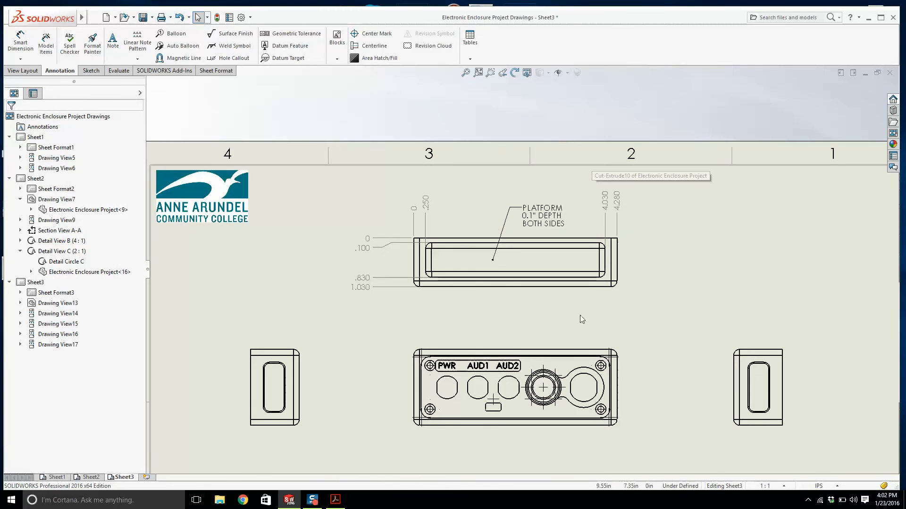
left_click(493, 260)
right_click(492, 259)
left_click(488, 275)
key("Escape")
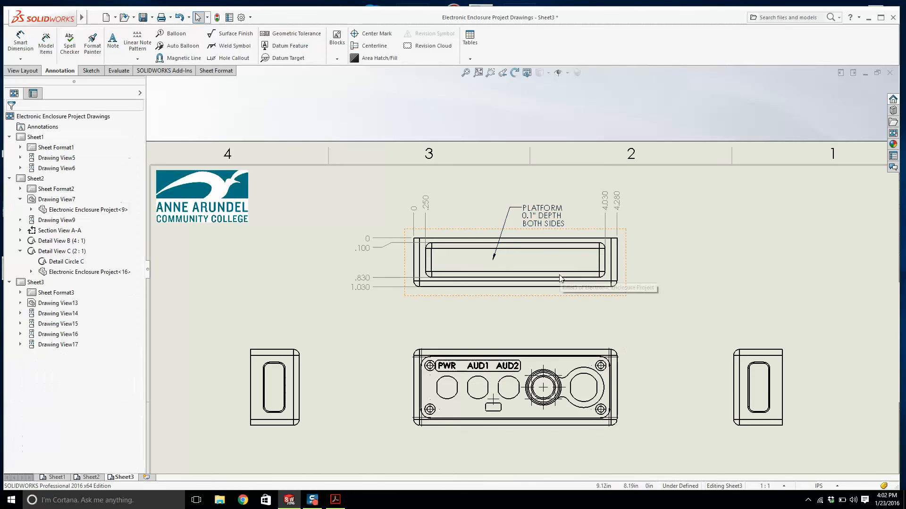
Check the upper view in the reference PDF, and dimension the radius of the recess's lower right corner on Sheet3.
scroll(591, 314, "up", 3)
scroll(591, 313, "down", 2)
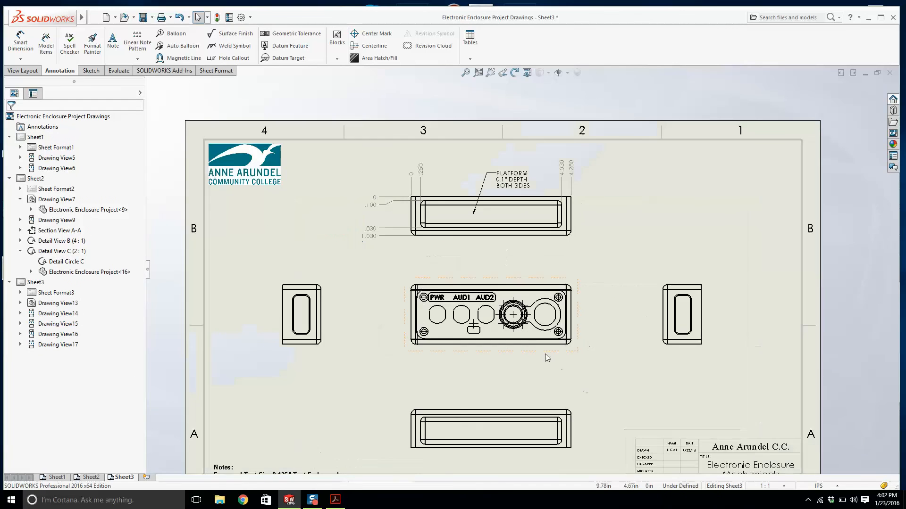
left_click(342, 506)
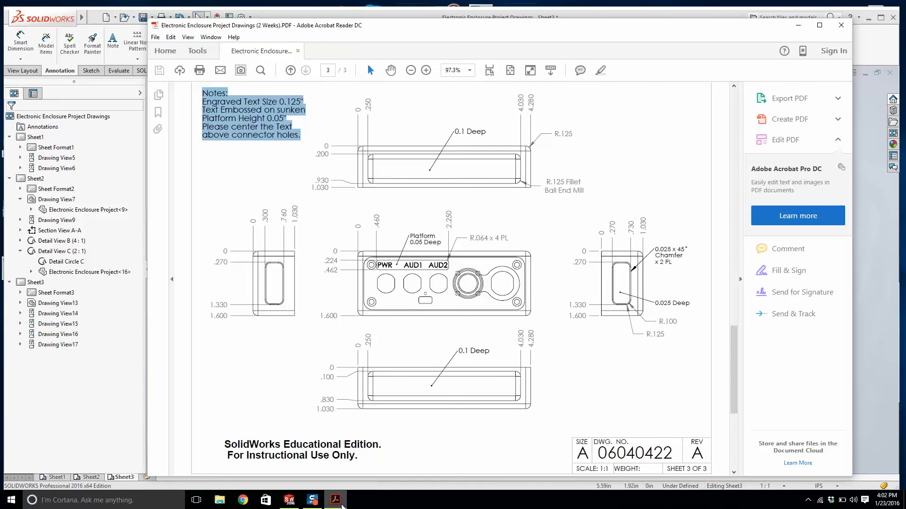
left_click(335, 500)
scroll(579, 217, "down", 2)
left_click(17, 41)
scroll(593, 239, "down", 3)
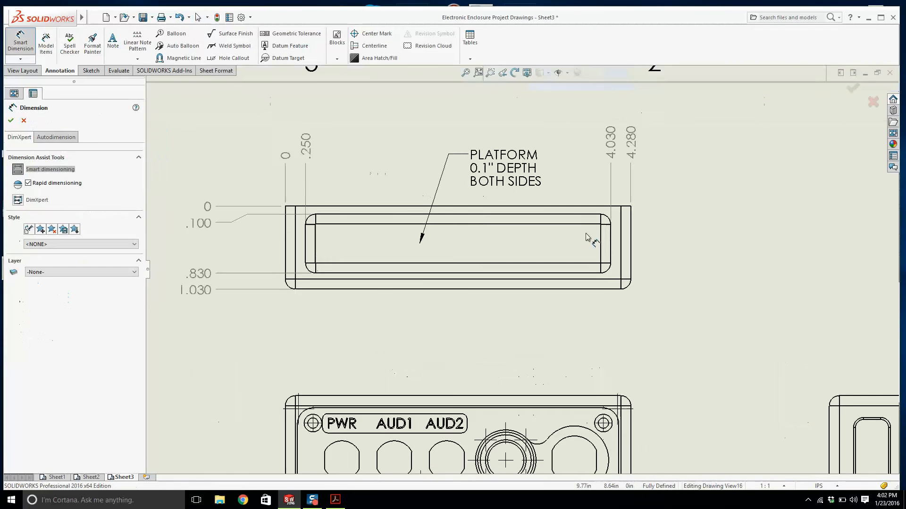
left_click(605, 283)
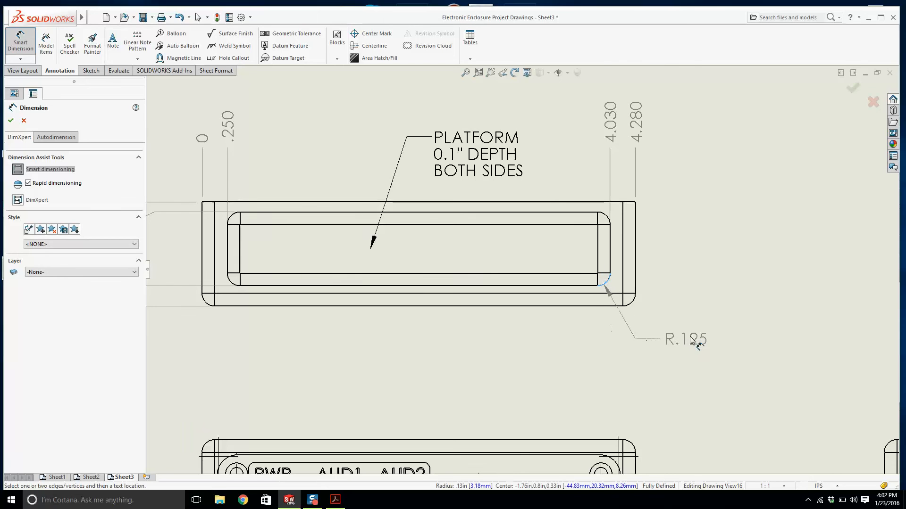
left_click(680, 340)
key("Escape")
Start ordinate dimensions on the left side view with zero at its top edge, and dimension the recess's upper edge.
scroll(565, 359, "up", 5)
scroll(426, 309, "down", 4)
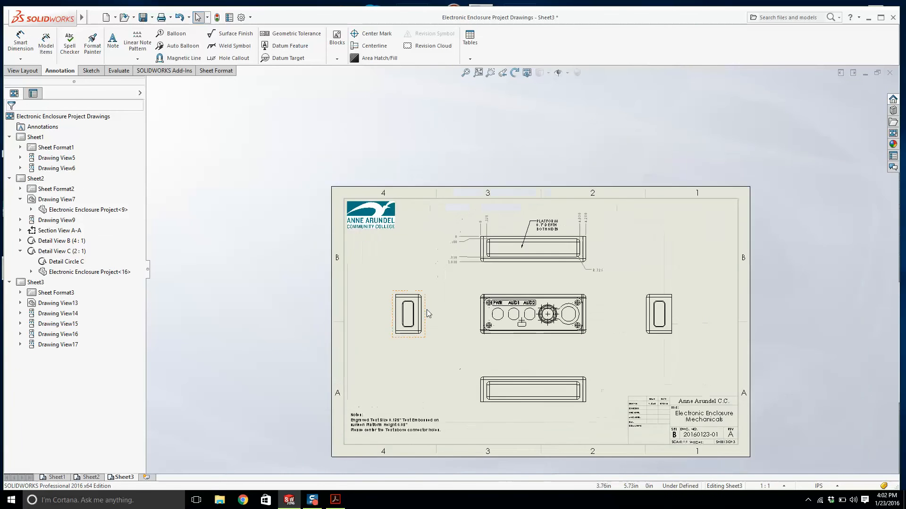
left_click(20, 59)
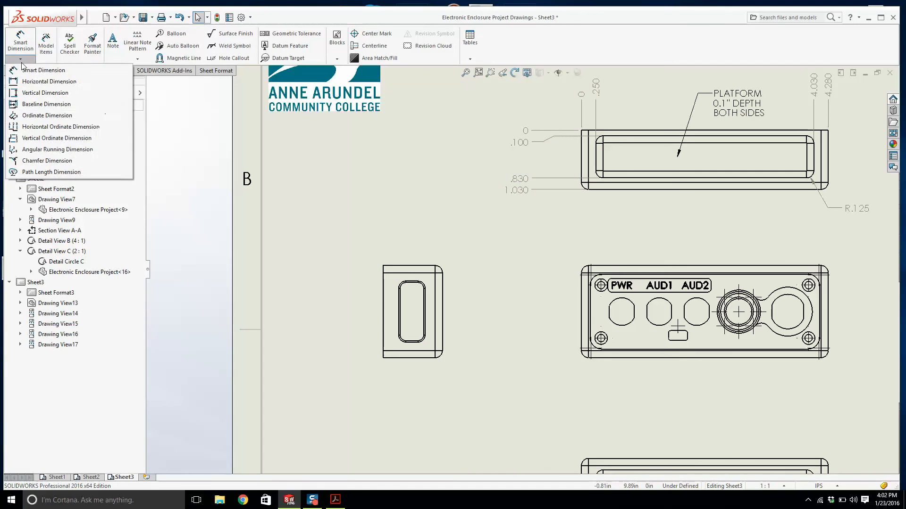
left_click(46, 116)
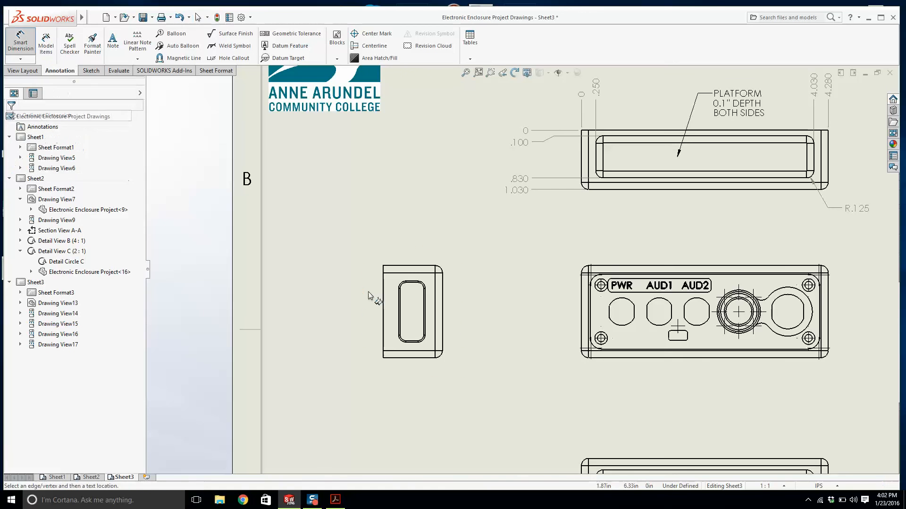
left_click(380, 266)
left_click(330, 267)
scroll(391, 283, "down", 2)
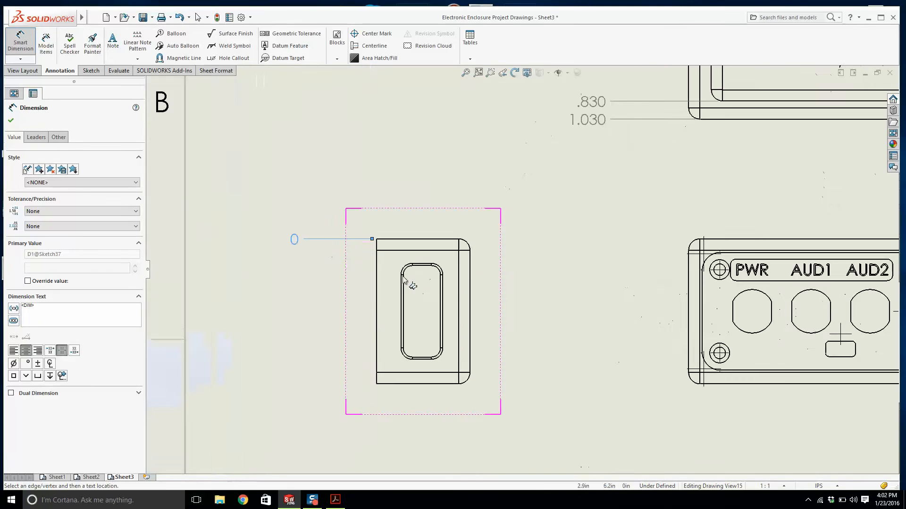
scroll(420, 269, "down", 1)
left_click(427, 263)
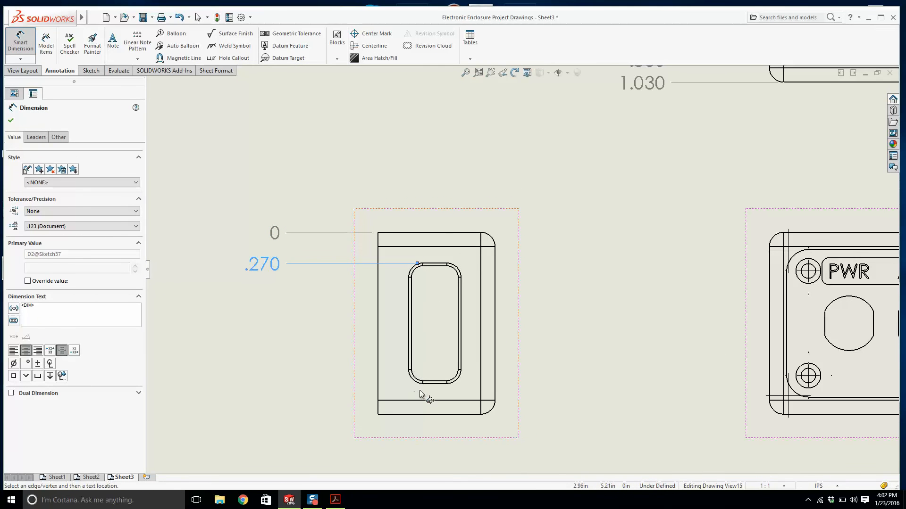
Add ordinate dimensions for the recess's inner and outer lower edges and the bottom edge of the left side view.
left_click(434, 383)
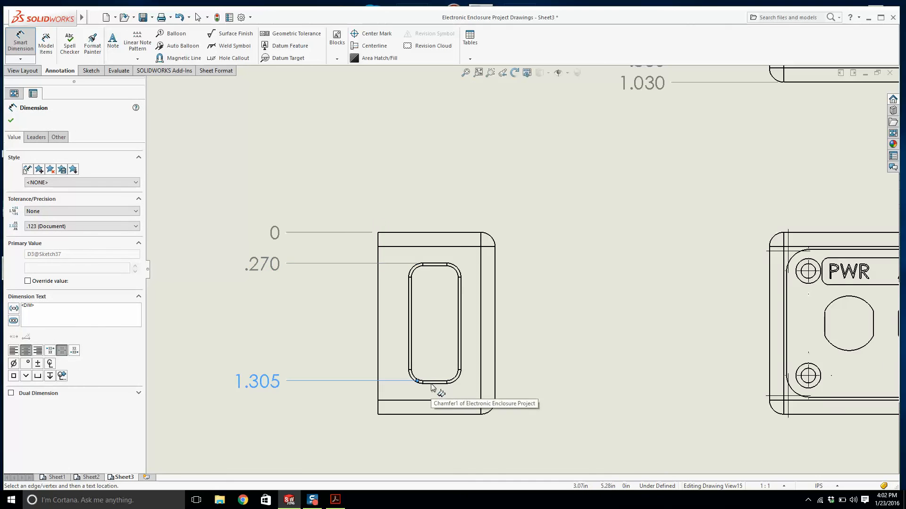
scroll(437, 384, "down", 3)
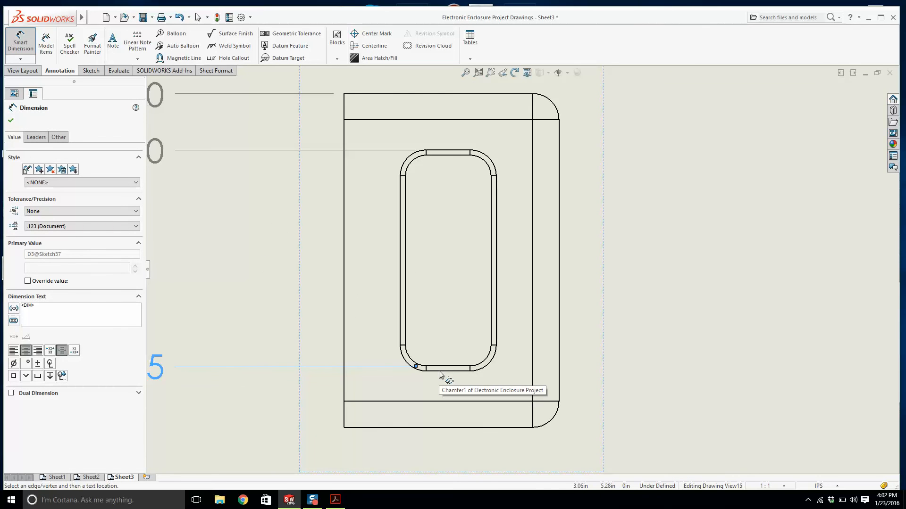
left_click(438, 373)
left_click(429, 427)
scroll(431, 348, "up", 2)
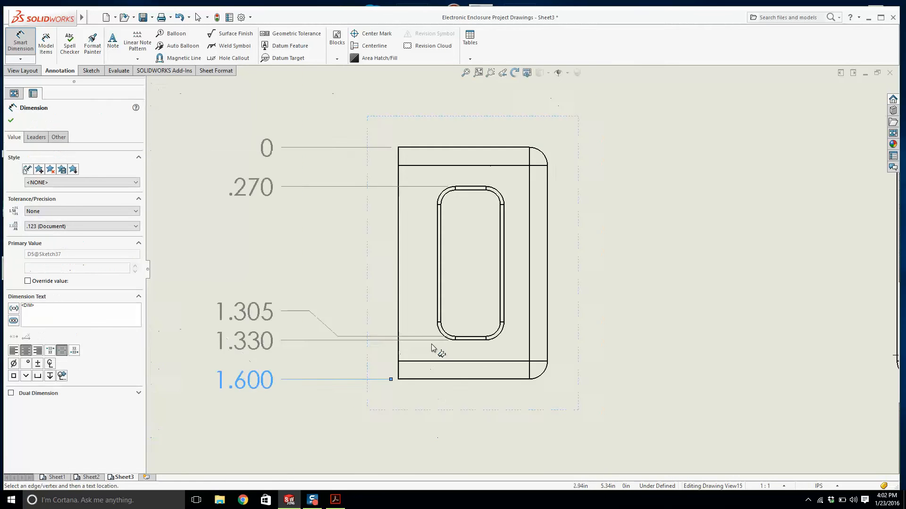
scroll(439, 354, "up", 5)
key("Escape")
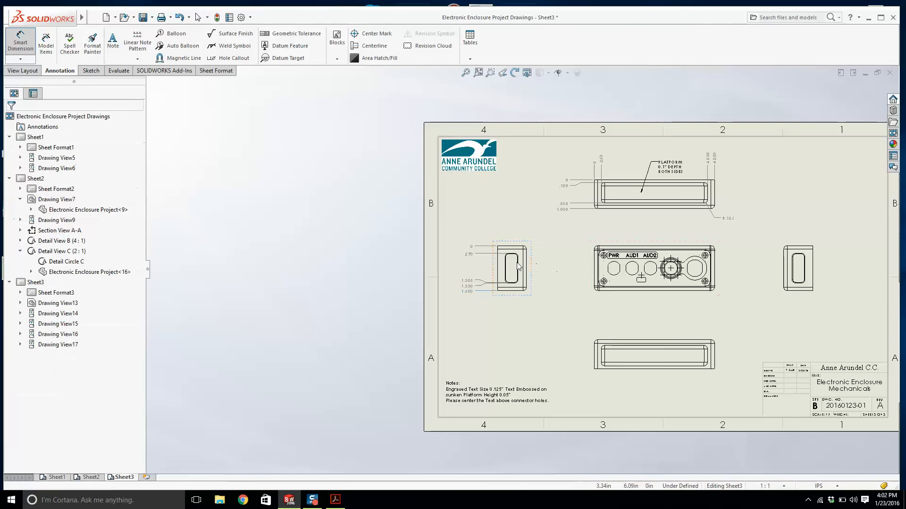
Delete the ordinate dimension of the recess's inner lower edge in the left side view.
scroll(518, 267, "down", 5)
scroll(430, 318, "up", 4)
left_click(283, 321)
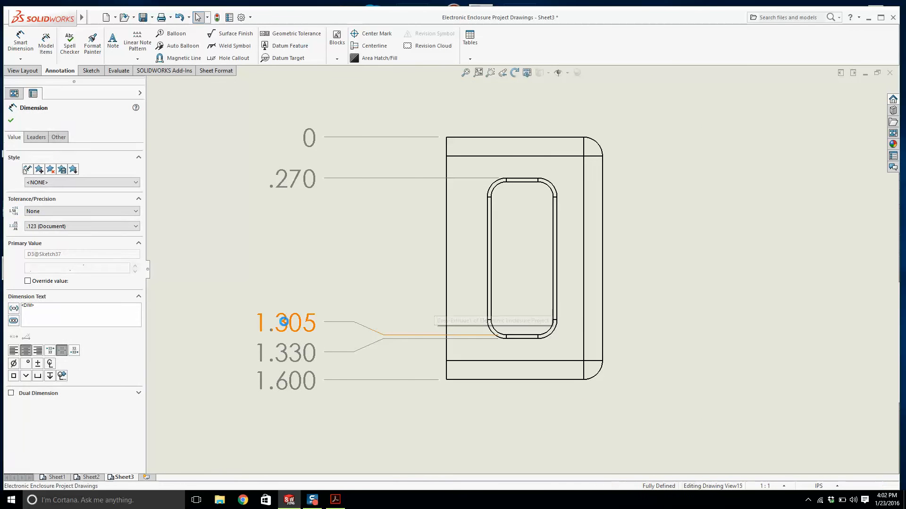
right_click(283, 322)
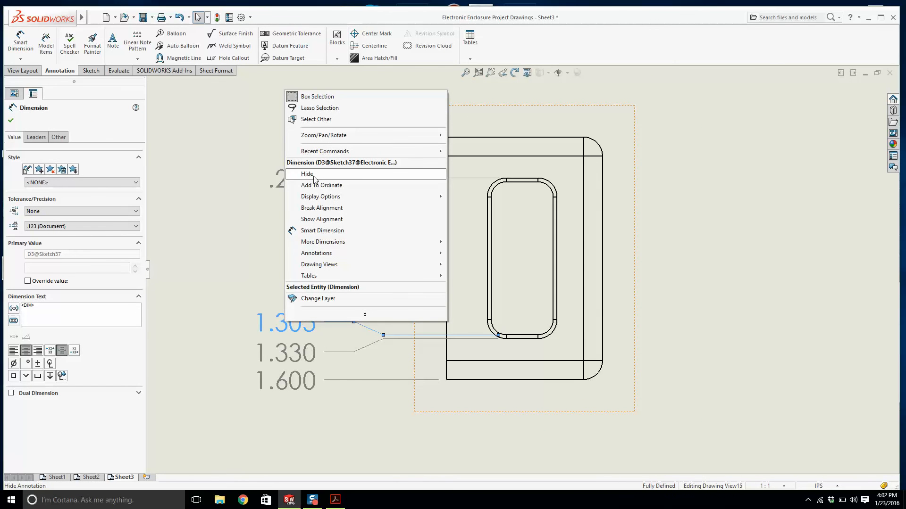
key("Escape")
left_click(291, 328)
key("Delete")
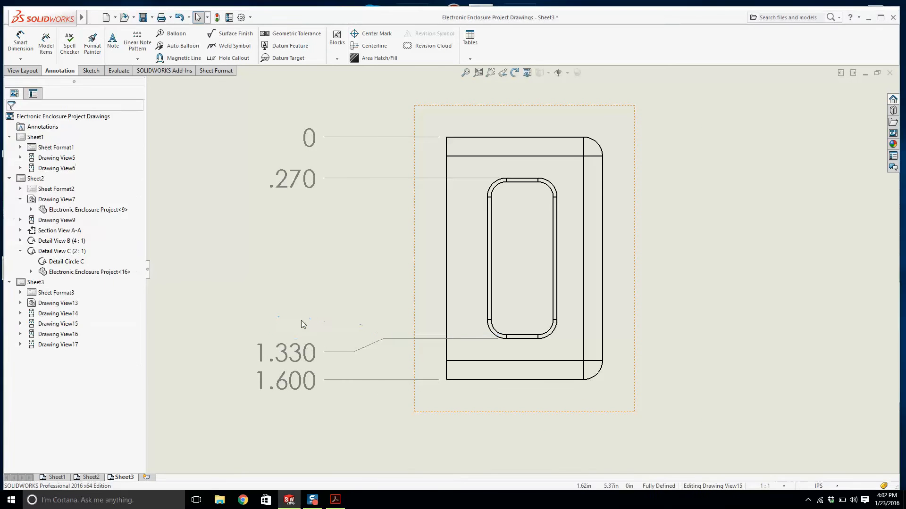
Look up the chamfer note in the reference PDF, copy its text and return to the drawing.
scroll(451, 273, "up", 3)
scroll(448, 320, "down", 2)
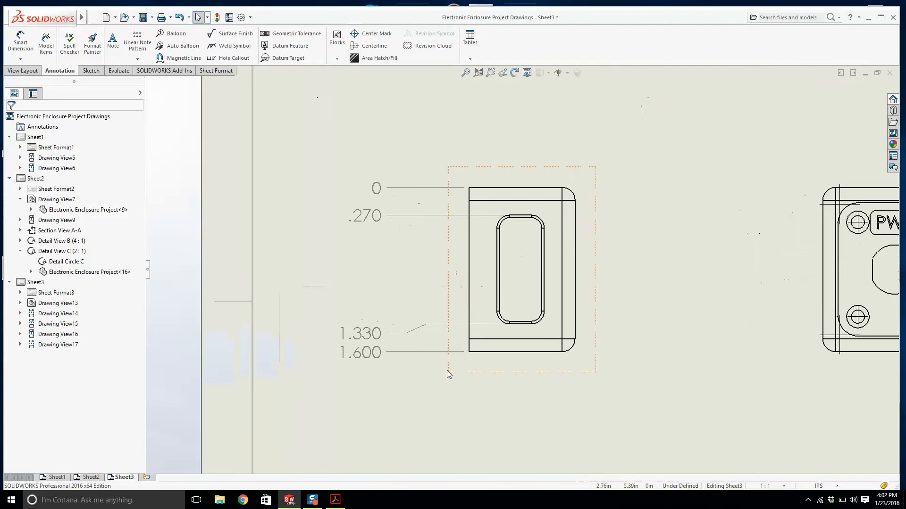
left_click(336, 500)
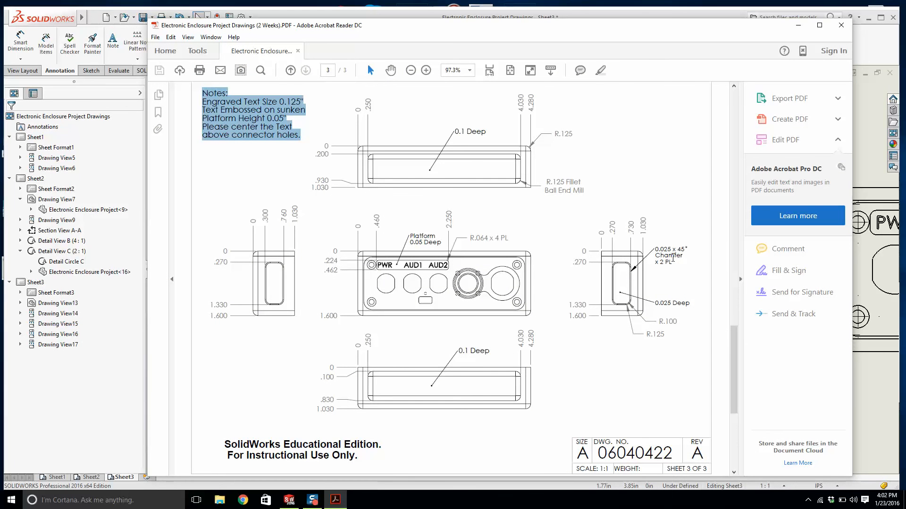
left_click_drag(673, 258, 665, 255)
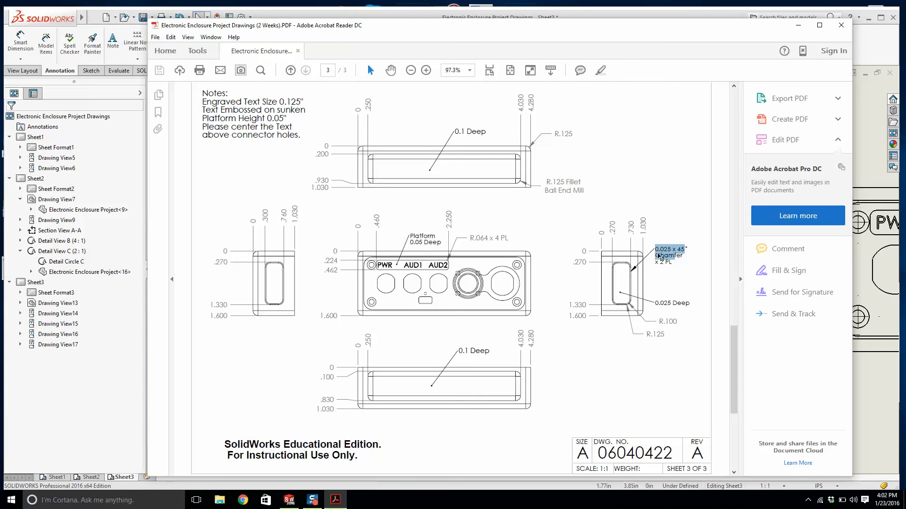
left_click_drag(656, 249, 672, 264)
left_click(289, 500)
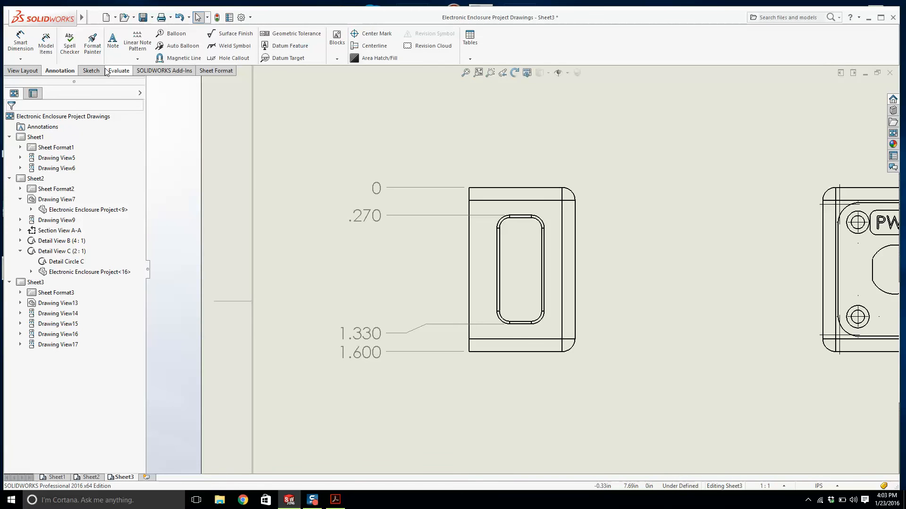
Add a leader note reading 0.025 x 45 Chamfer x 2 PL, attached to the recess edge in the left side view.
left_click(113, 45)
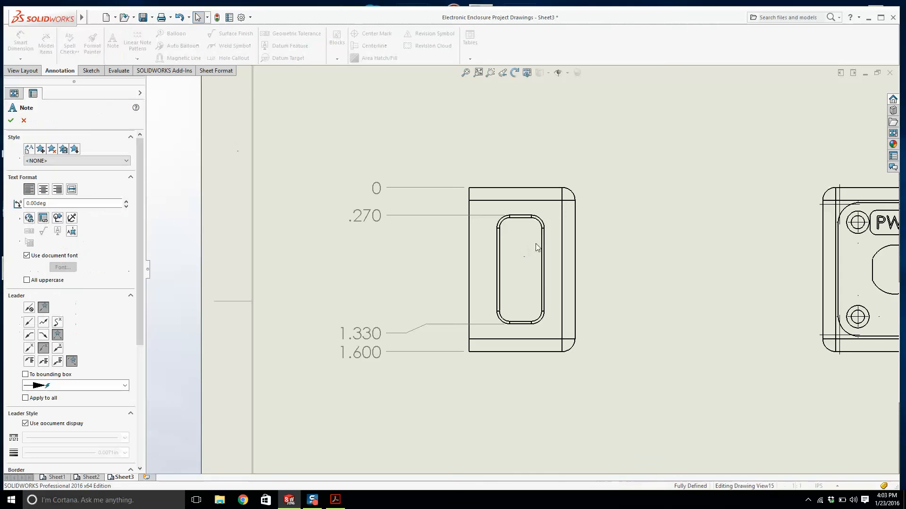
left_click(546, 234)
left_click(634, 203)
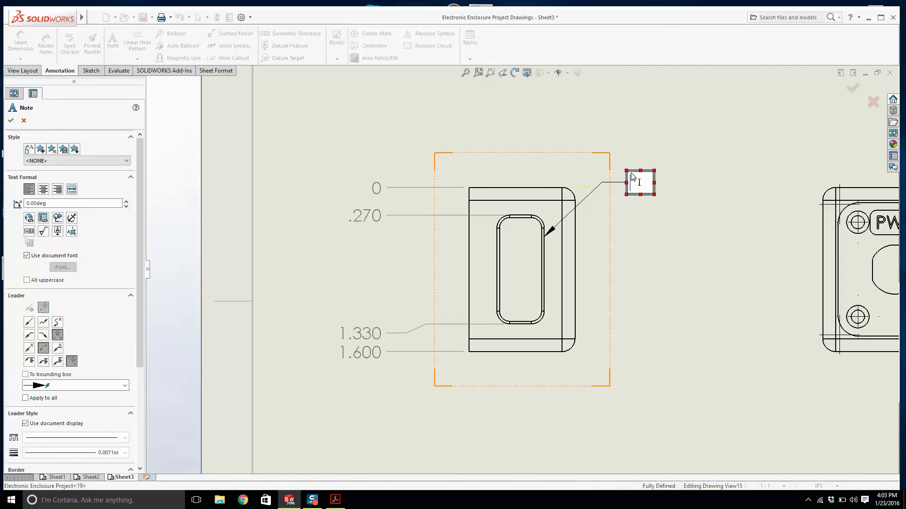
type("0.025 x 45 Chamfer x 2 PL")
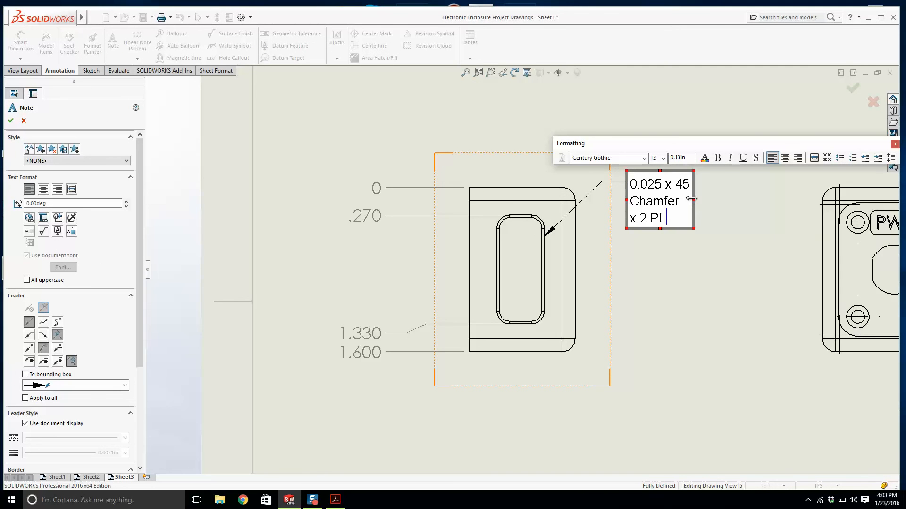
Widen the chamfer note and join its first two lines so it reads 0.025 x 45 Chamfer over x 2 PL.
left_click_drag(692, 199, 725, 197)
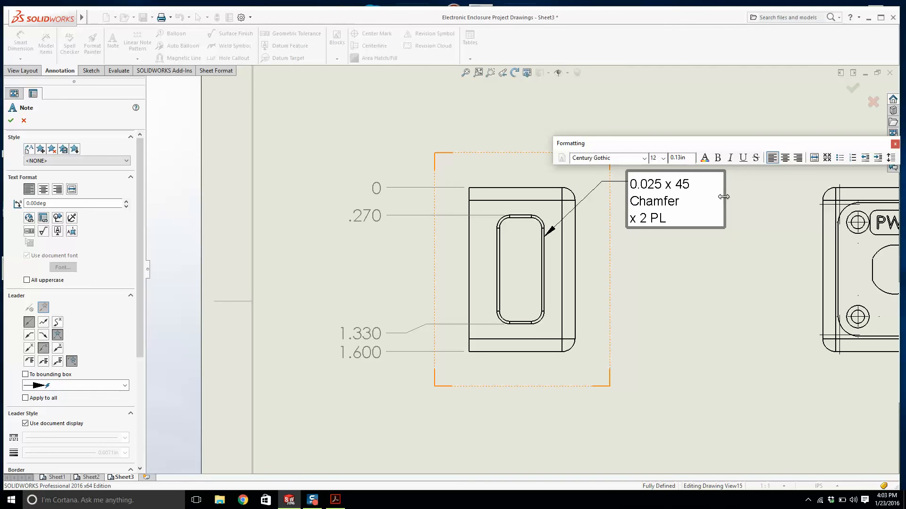
left_click(632, 202)
key("BackSpace")
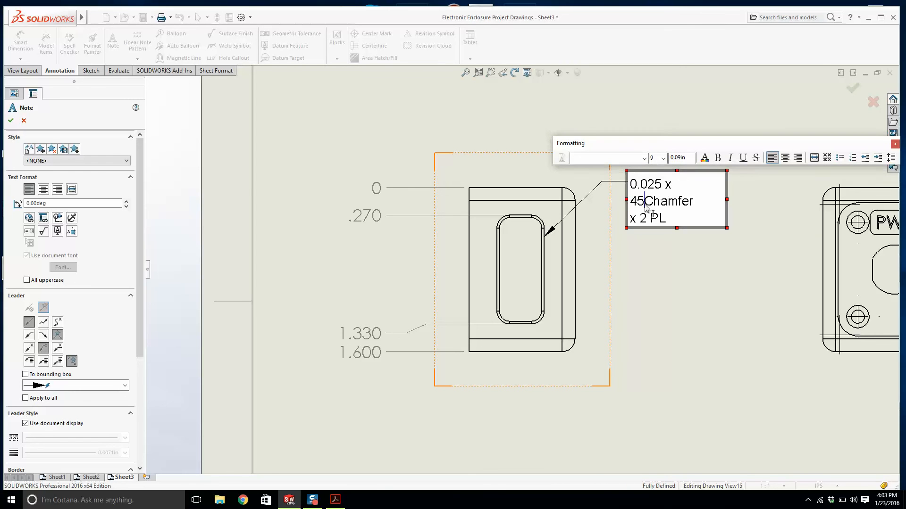
left_click_drag(726, 200, 755, 201)
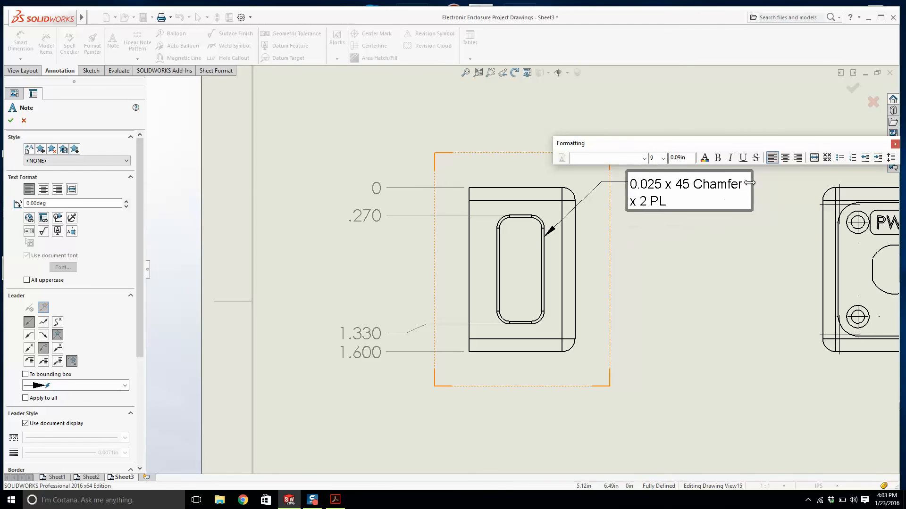
key("Escape")
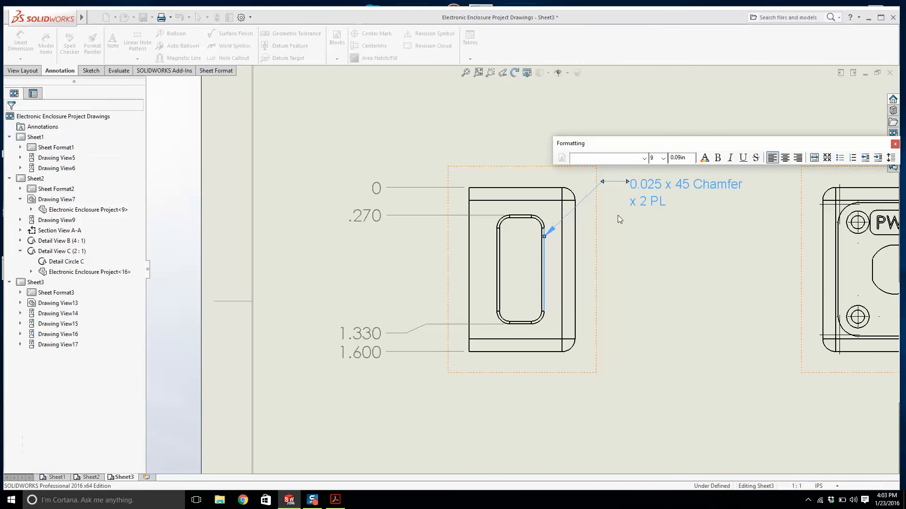
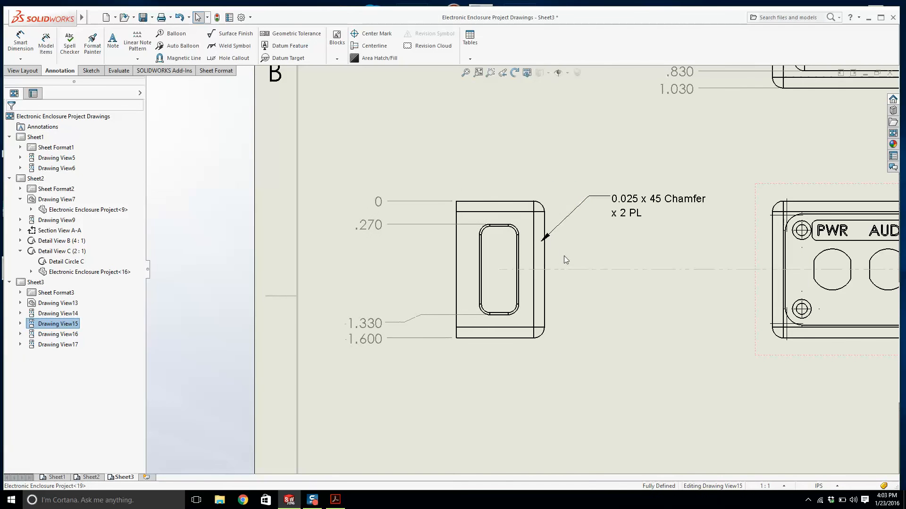
Move the left side view slightly farther away from the front view.
left_click(564, 256)
left_click(613, 208)
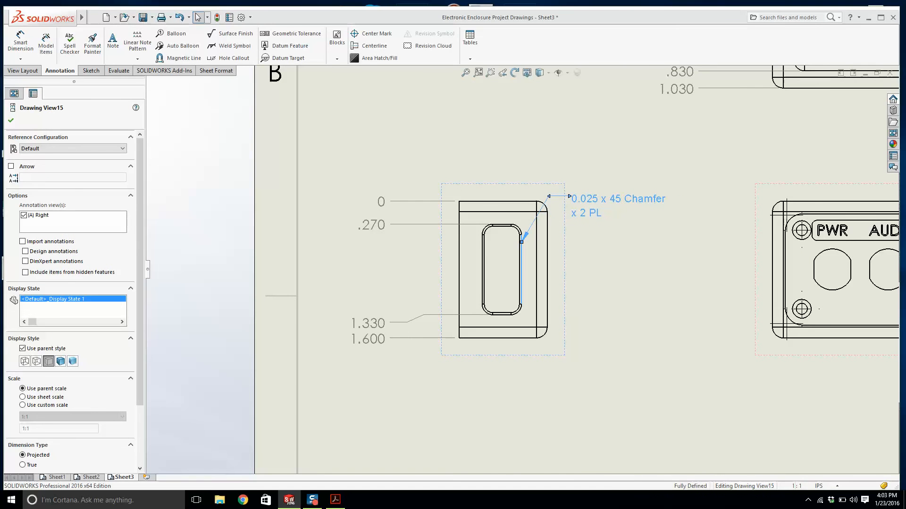
key("Escape")
Dimension the recess's outer width in the left side view and place the dimension above the view.
key("z")
key("z")
key("z")
key("z")
left_click(21, 42)
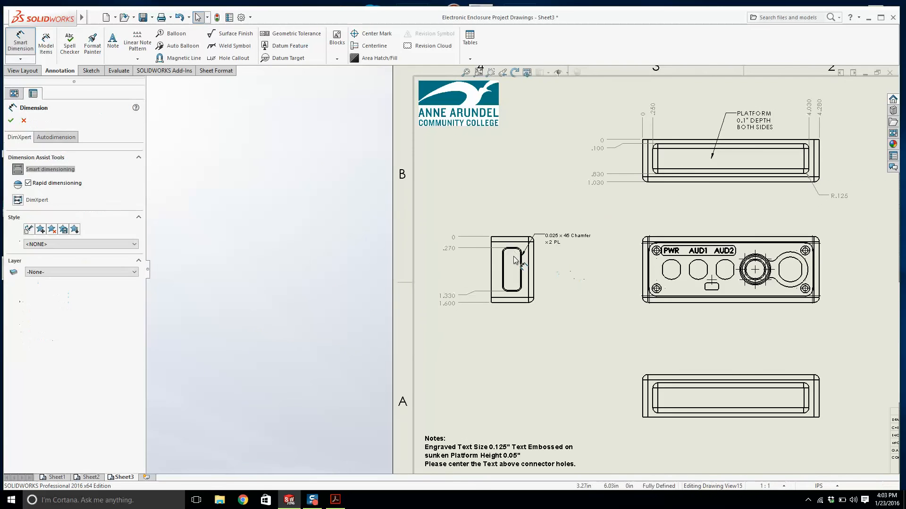
scroll(518, 257, "down", 10)
left_click(314, 235)
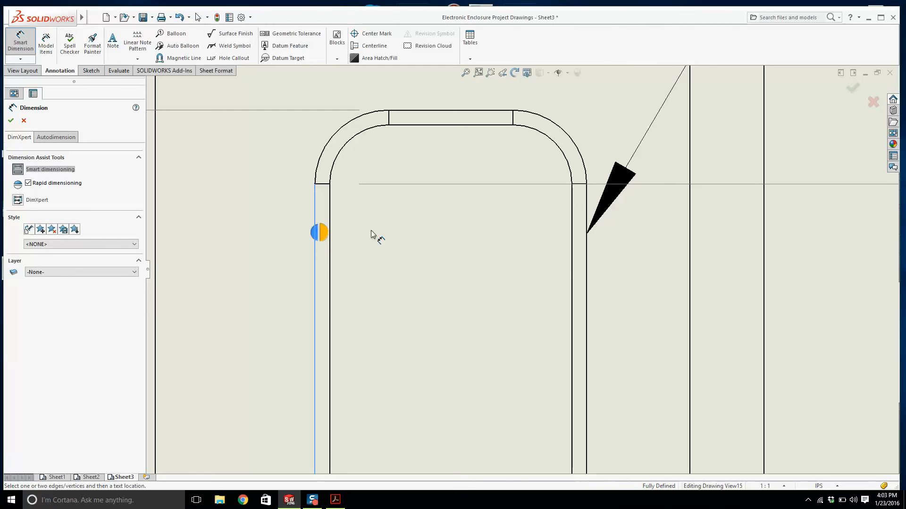
left_click(585, 274)
scroll(564, 250, "up", 8)
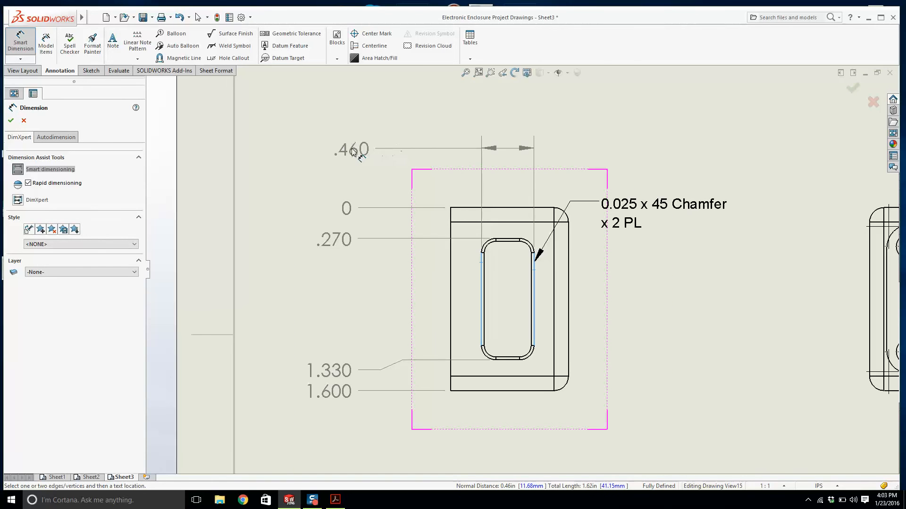
left_click(316, 154)
key("Escape")
Enlarge the front view with a user-defined custom scale and shift it slightly toward the right side view.
scroll(565, 234, "up", 6)
scroll(565, 233, "up", 3)
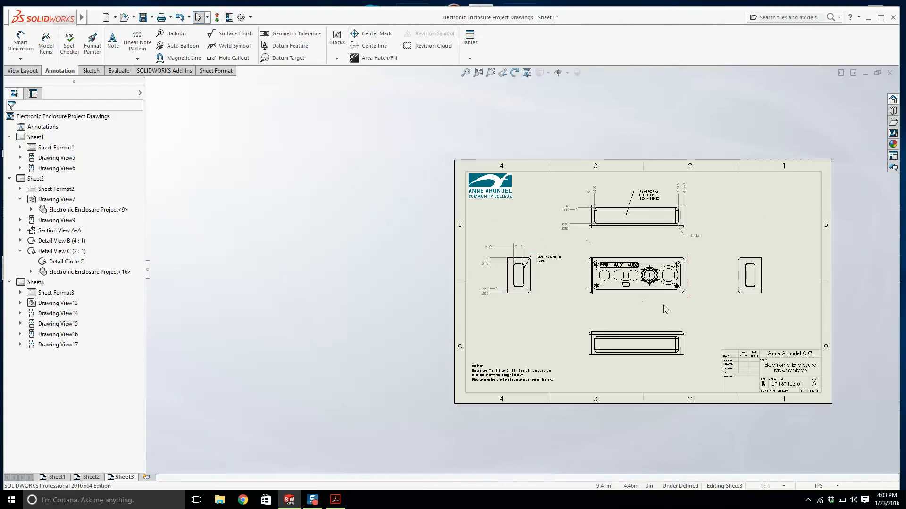
scroll(687, 283, "down", 5)
scroll(608, 279, "up", 5)
scroll(547, 271, "down", 3)
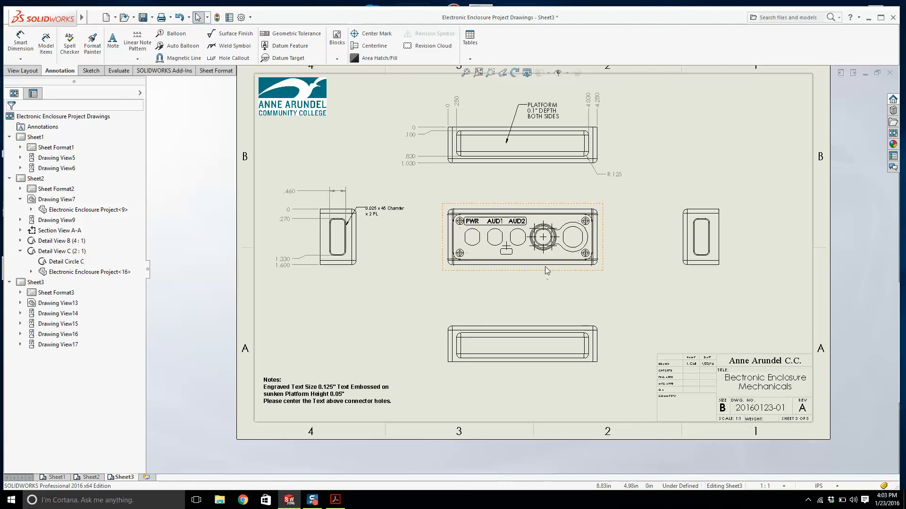
left_click(542, 264)
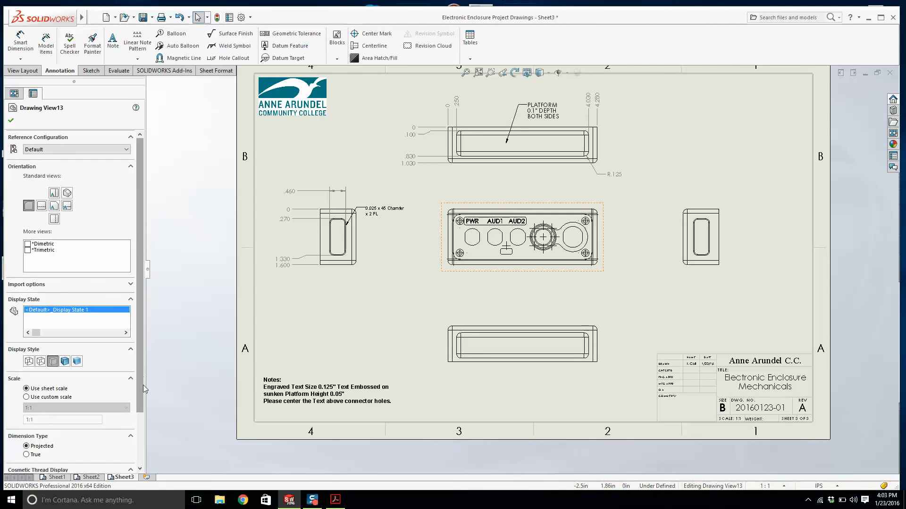
scroll(94, 383, "down", 4)
left_click(26, 333)
left_click(57, 343)
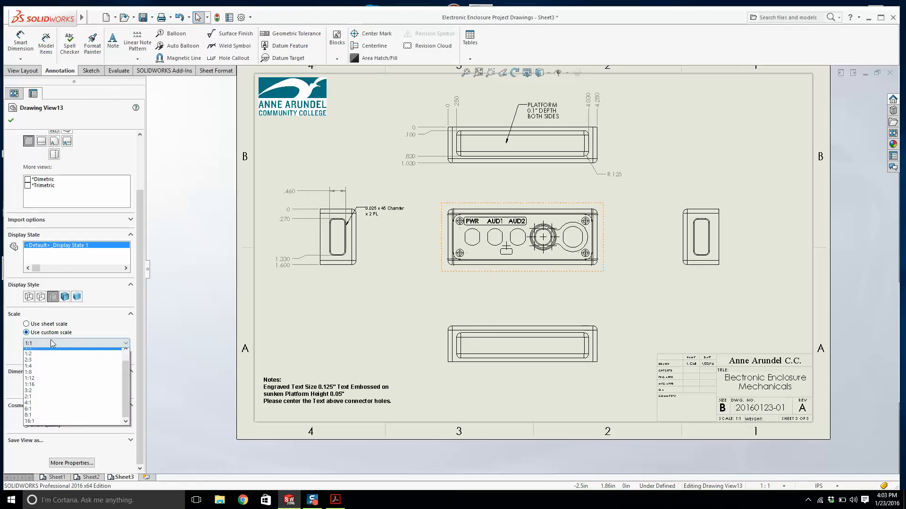
left_click(54, 352)
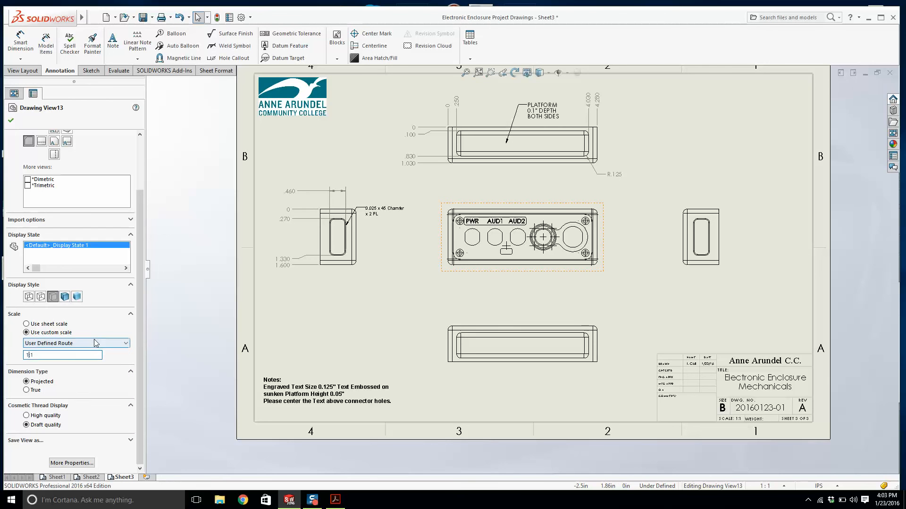
key("Return")
left_click(398, 284)
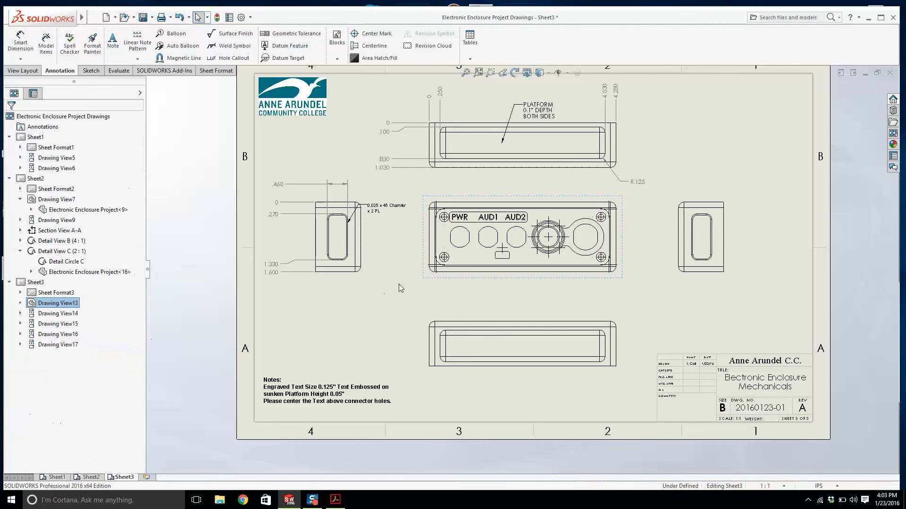
left_click_drag(543, 276, 569, 276)
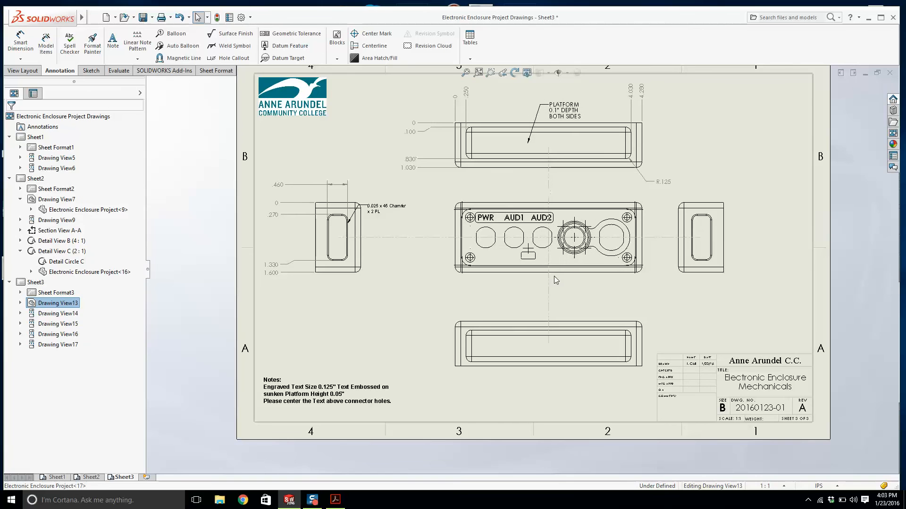
Move the right side view slightly away from the front view and the left side view closer to it.
left_click_drag(703, 283, 716, 282)
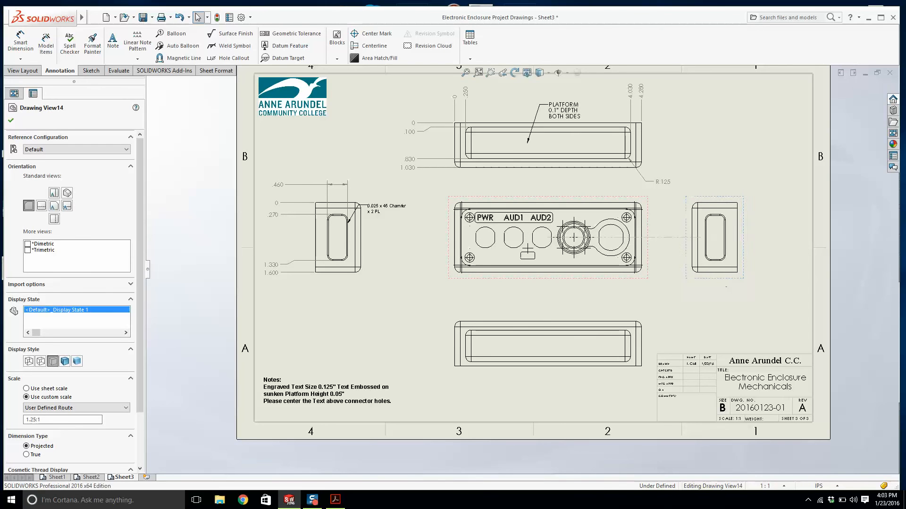
left_click_drag(340, 279, 362, 279)
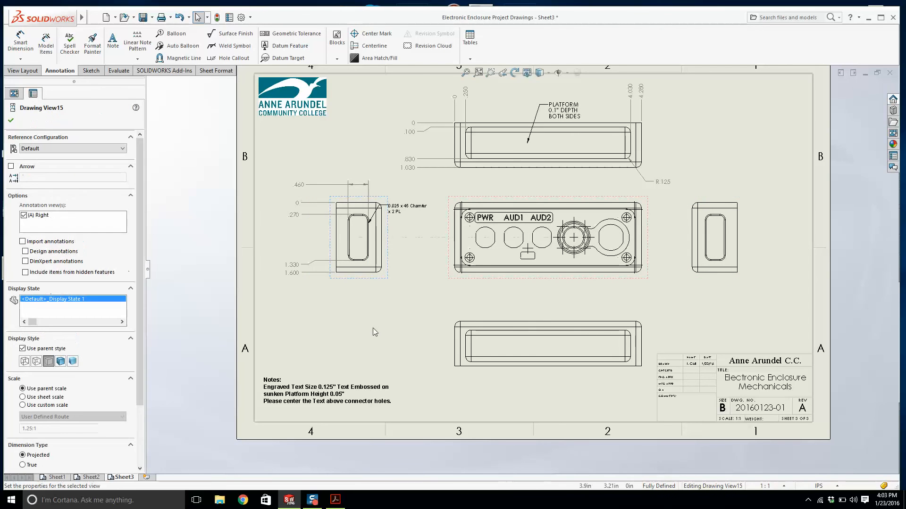
scroll(694, 224, "up", 4)
scroll(613, 229, "down", 3)
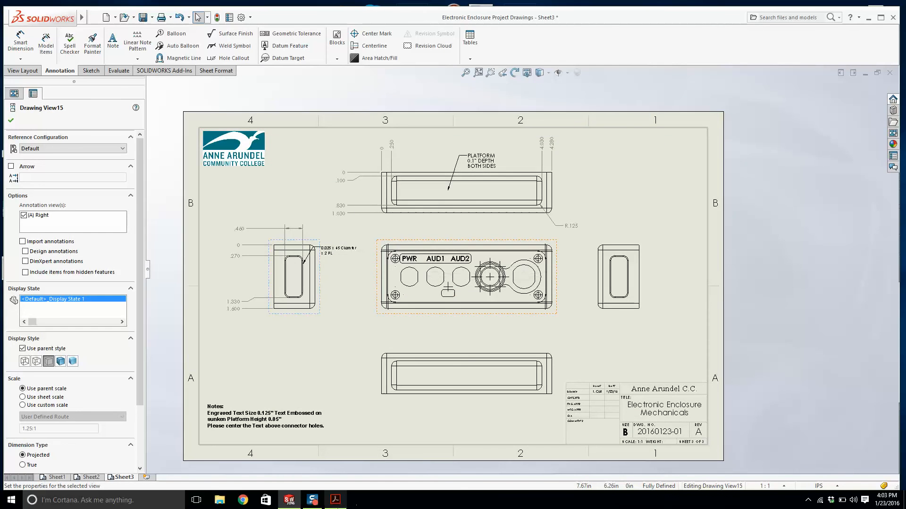
Check the reference PDF, then add a leader note reading 0.025" DEEP BOTH SIDES to the recess in the left side view.
left_click(343, 503)
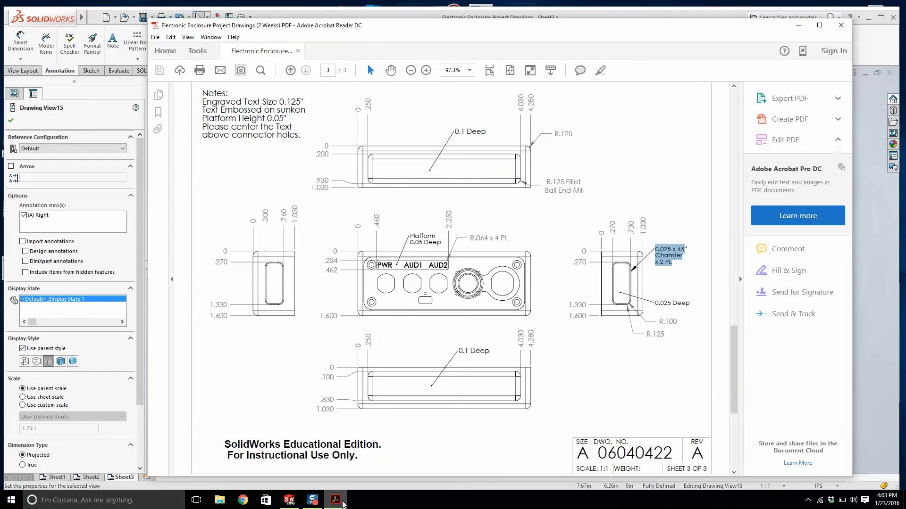
left_click(336, 500)
scroll(648, 257, "down", 5)
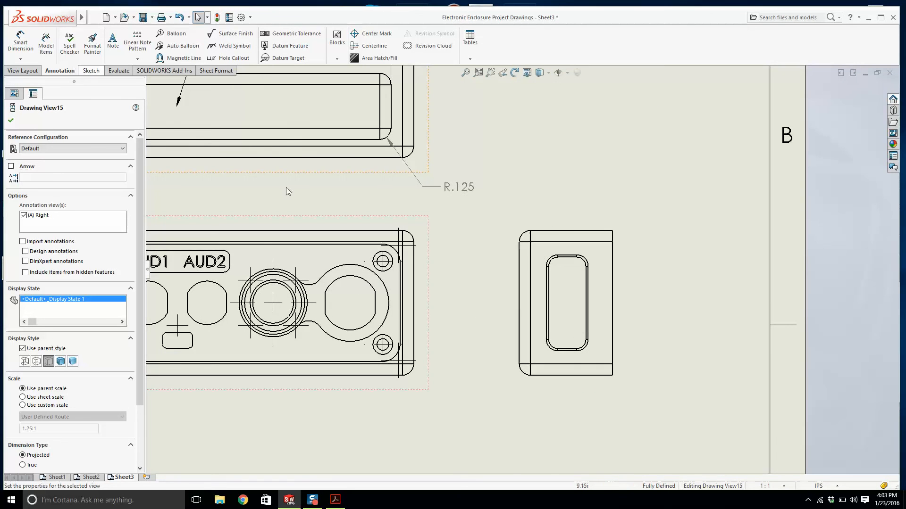
scroll(286, 188, "up", 4)
scroll(213, 272, "down", 5)
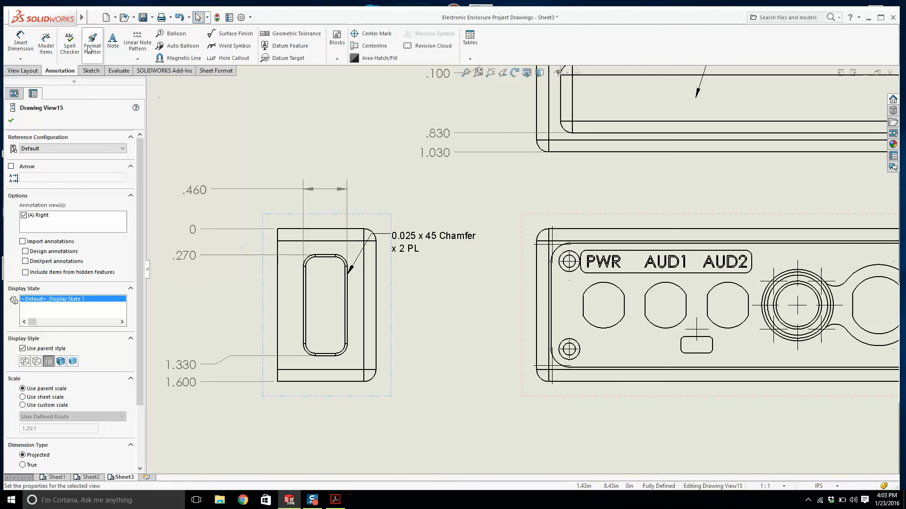
left_click(334, 501)
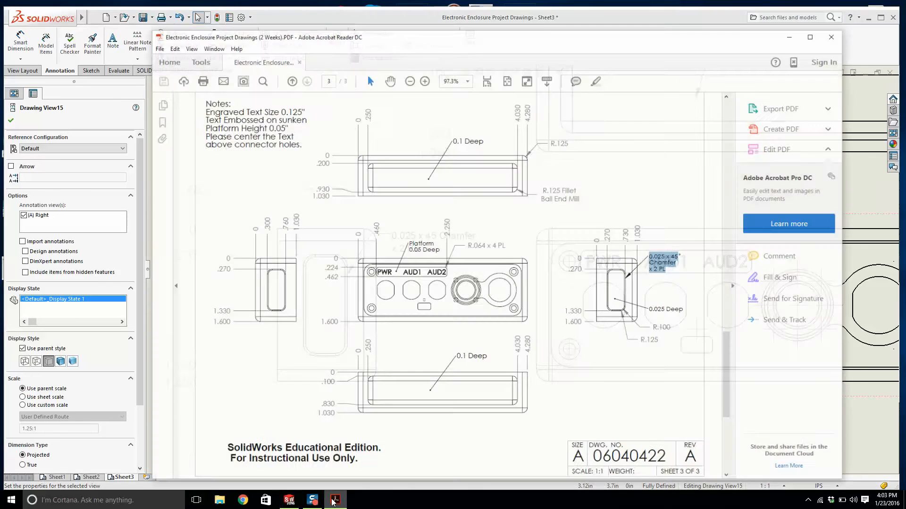
left_click(334, 500)
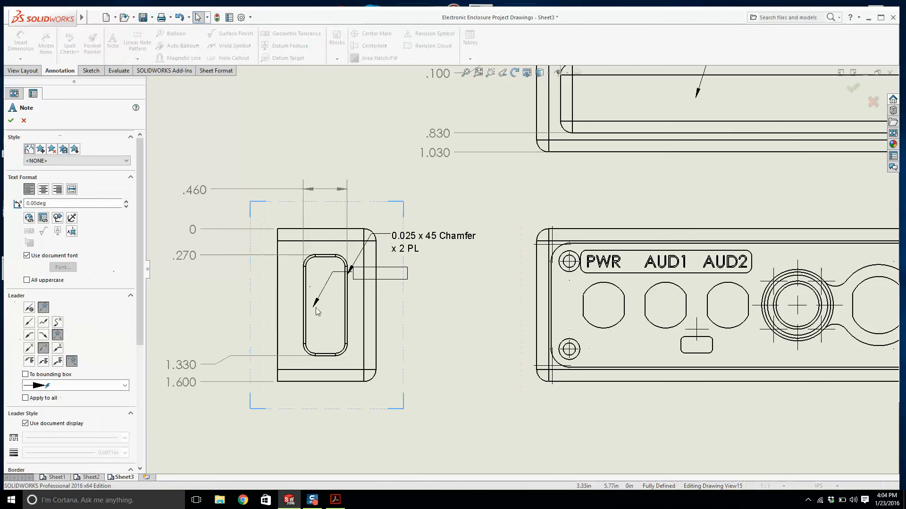
left_click(329, 307)
left_click(398, 340)
left_click(400, 340)
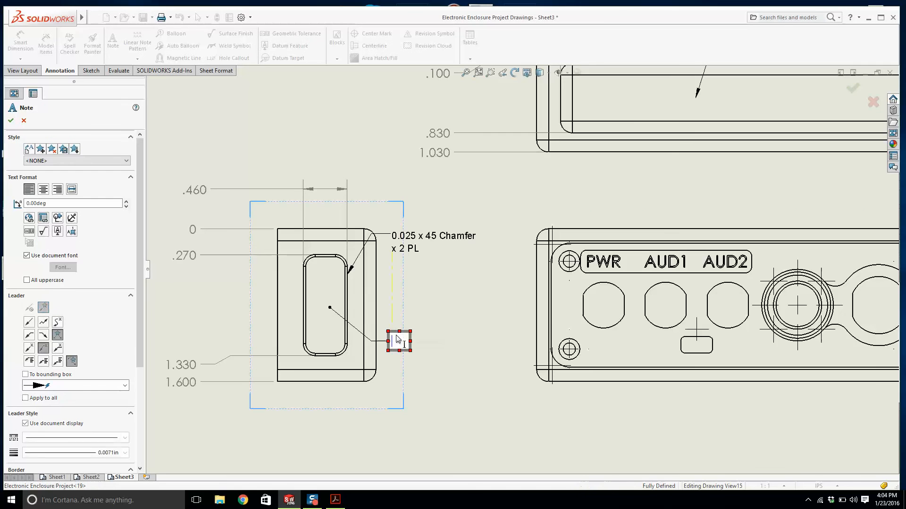
type("0.025\" DEEO")
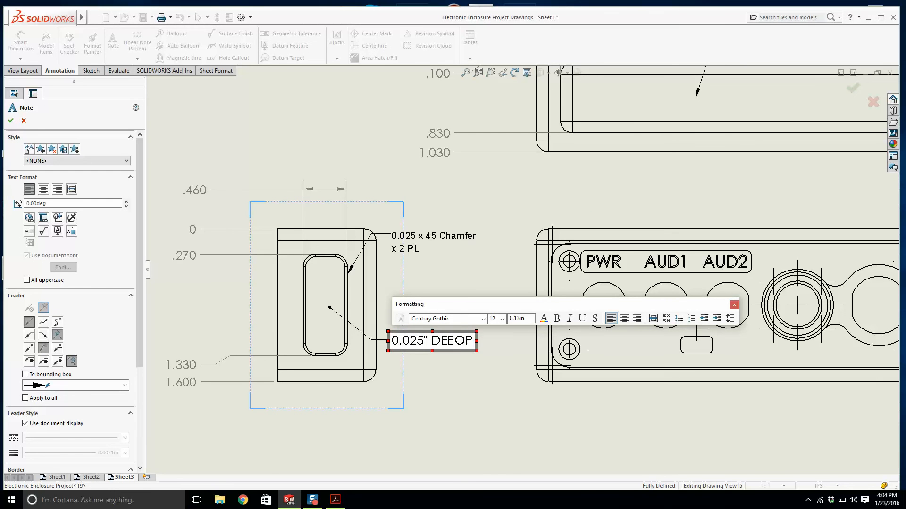
key("BackSpace")
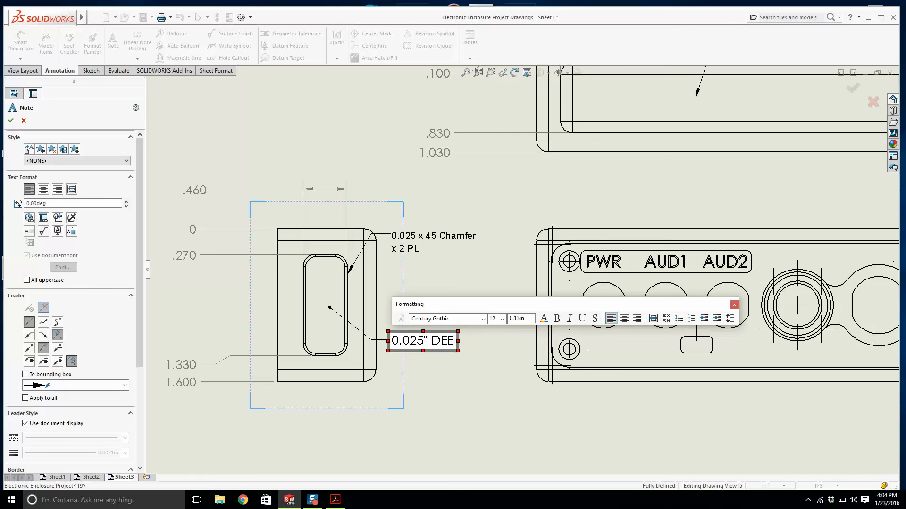
key("Return")
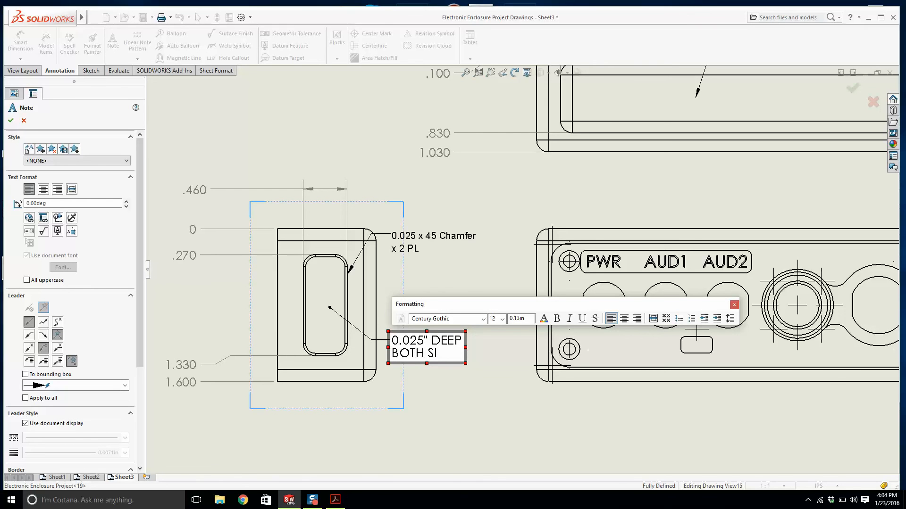
left_click(437, 294)
key("Escape")
Review the sheet's remaining views against the dimensions on page 3 of the reference PDF.
scroll(516, 269, "up", 4)
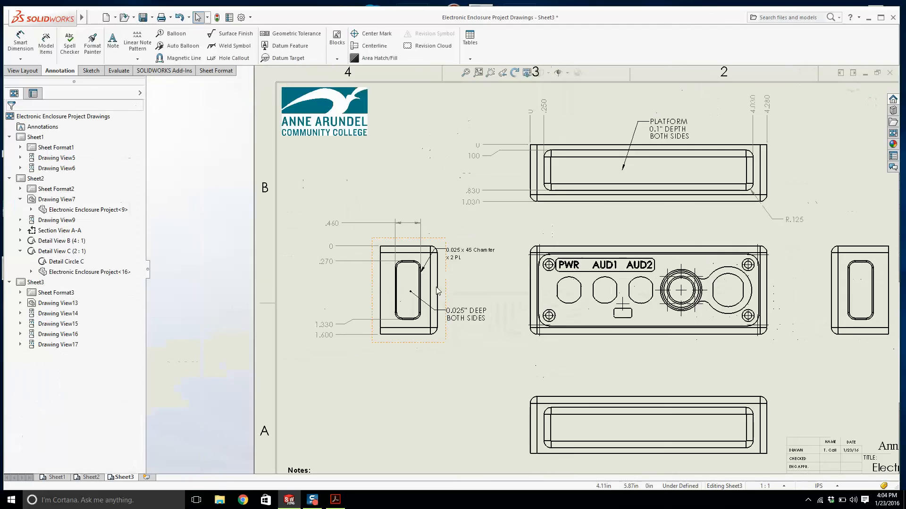
scroll(726, 307, "down", 2)
scroll(577, 349, "up", 3)
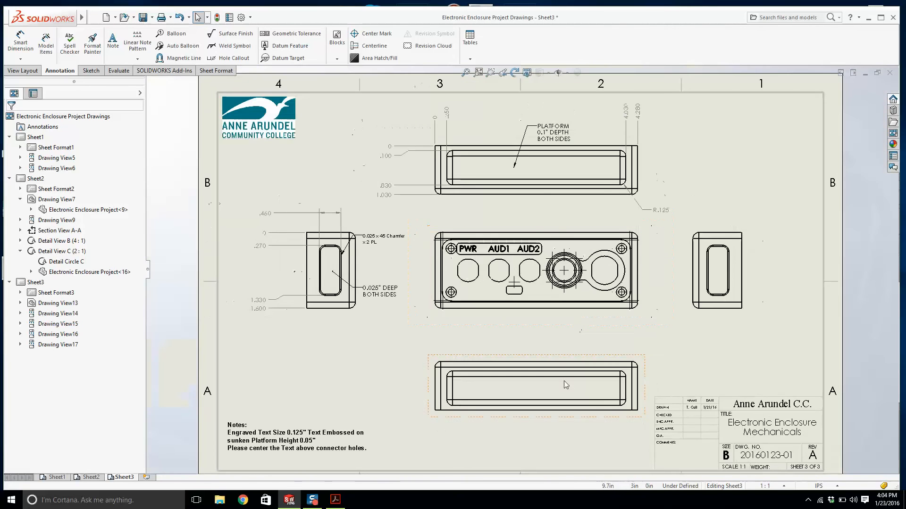
scroll(564, 380, "down", 1)
scroll(585, 340, "up", 1)
scroll(595, 311, "down", 3)
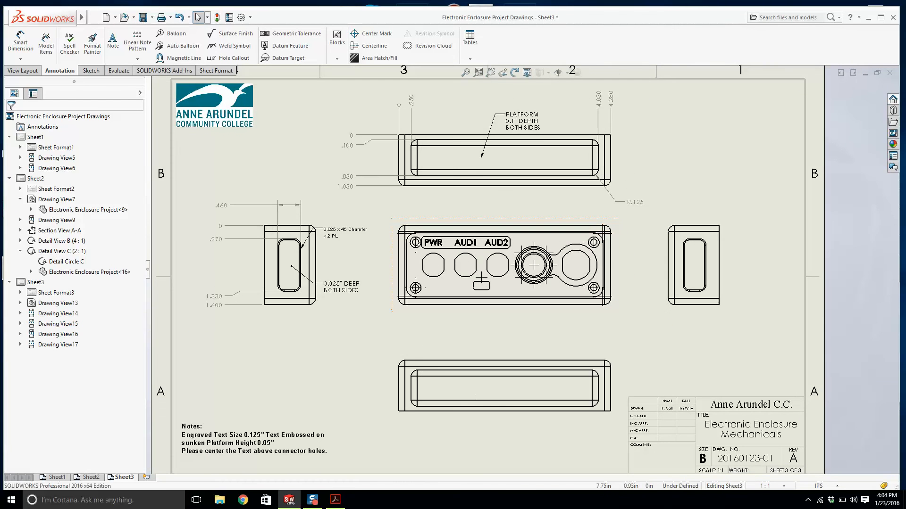
left_click(336, 501)
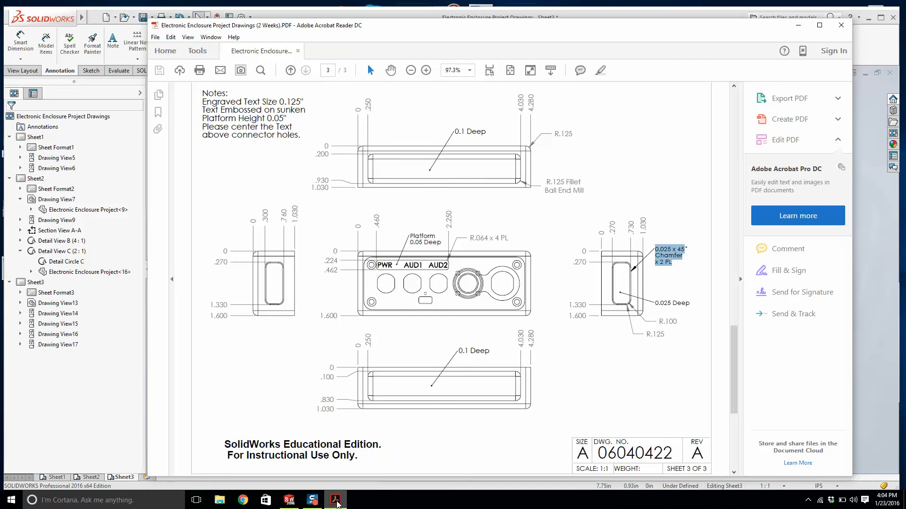
left_click(336, 501)
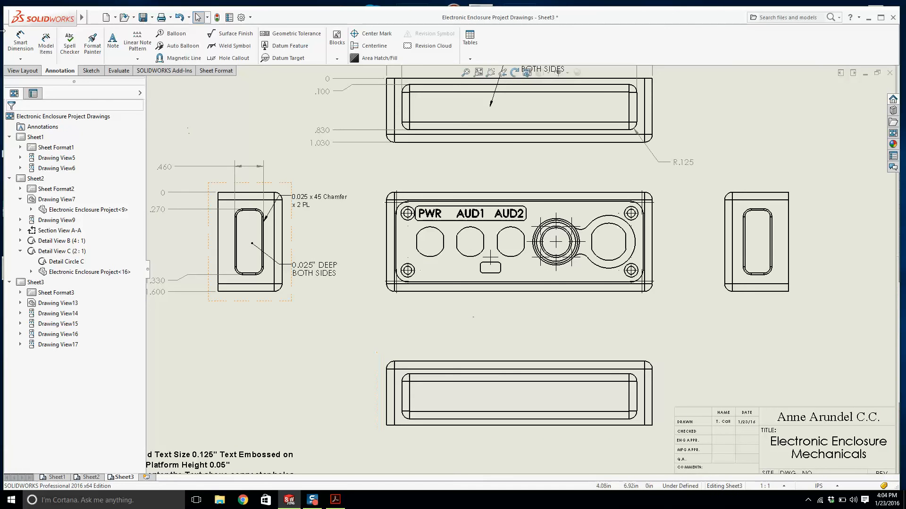
Add vertical ordinate dimensions to the bottom view, from its lower edge to the recess's lower and upper edges and the view's upper edge.
left_click(20, 59)
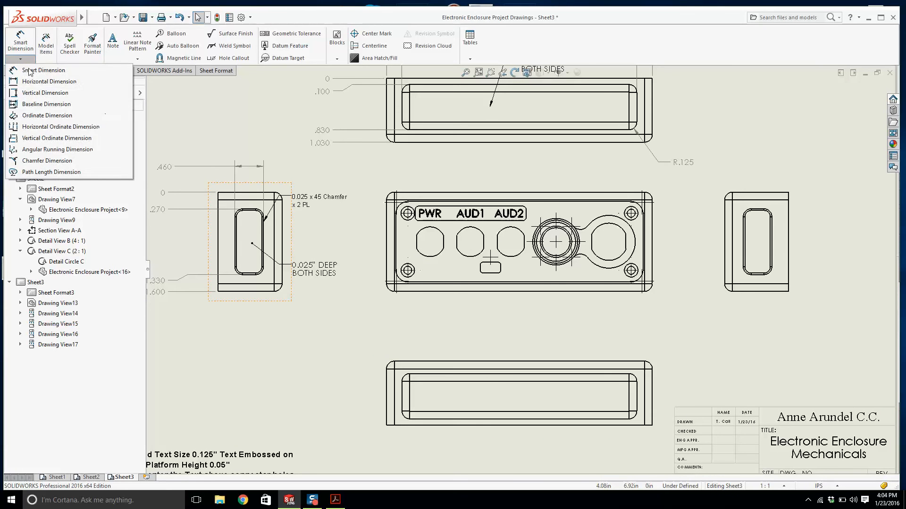
left_click(51, 115)
left_click(406, 425)
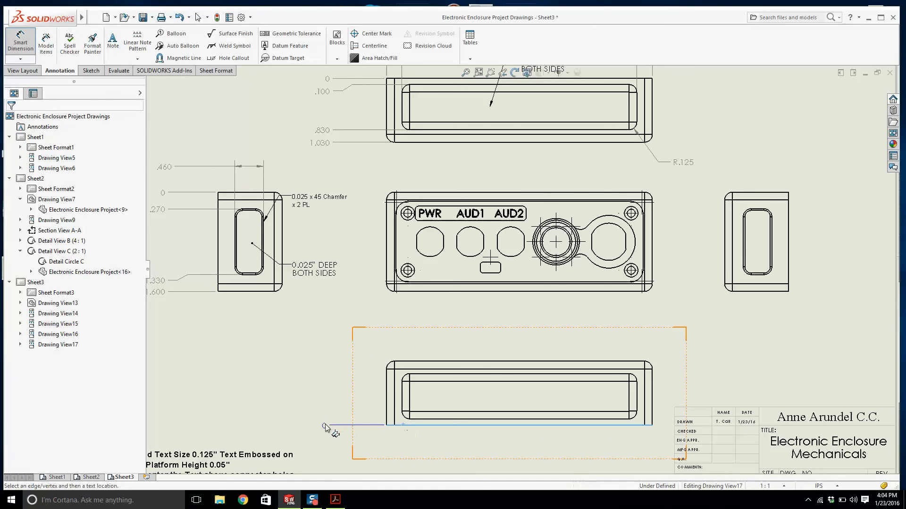
left_click(326, 427)
left_click(438, 419)
scroll(370, 433, "down", 1)
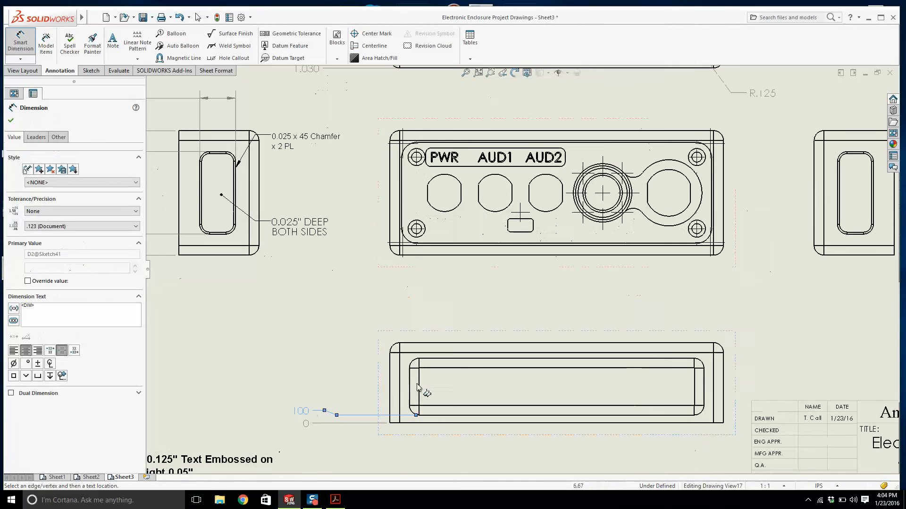
left_click(439, 359)
left_click(423, 344)
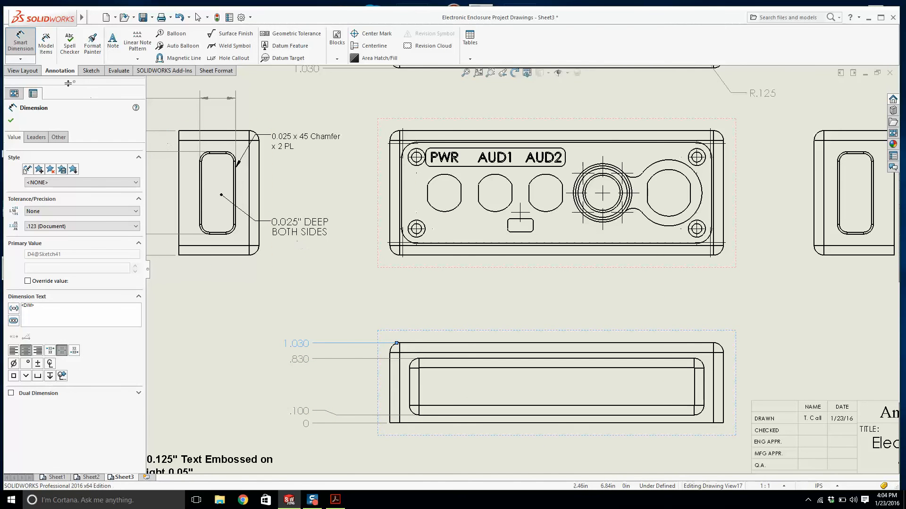
key("z")
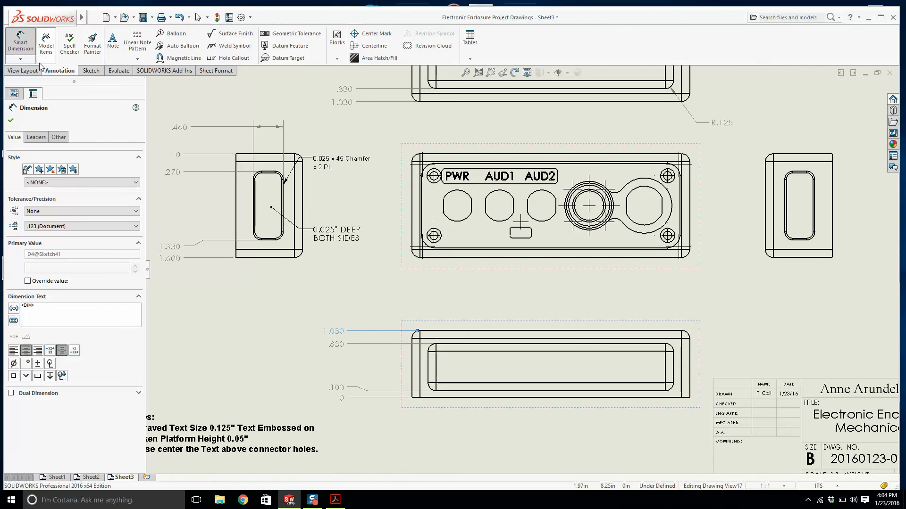
left_click(21, 59)
left_click(47, 115)
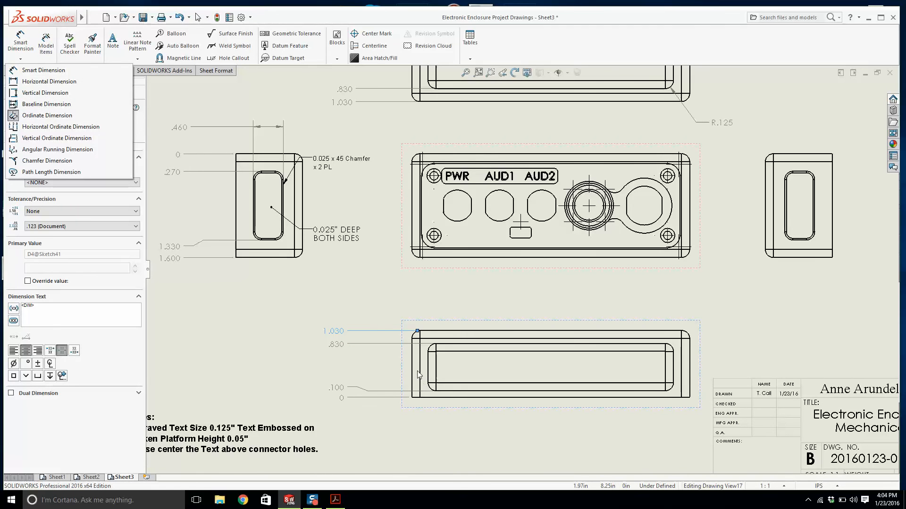
key("Escape")
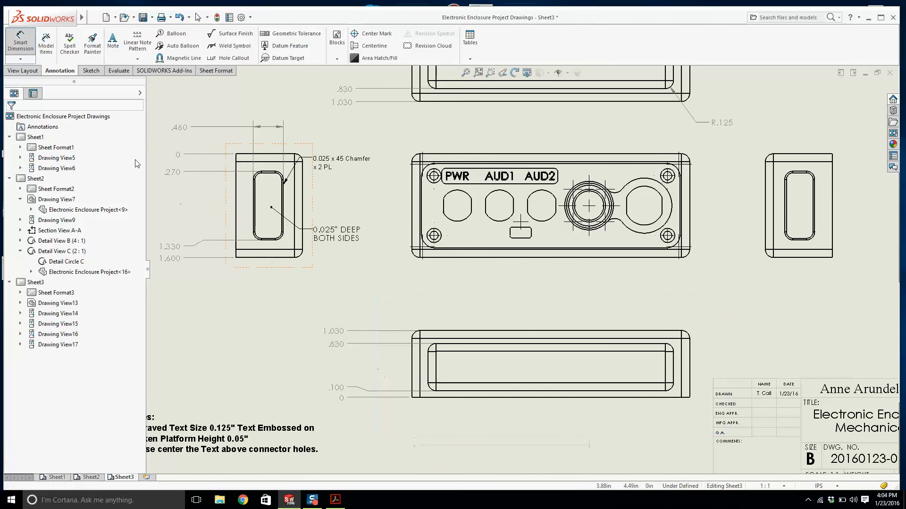
Add horizontal ordinate dimensions below the bottom view, from its left edge to both ends of the recess and the right edge.
left_click(23, 60)
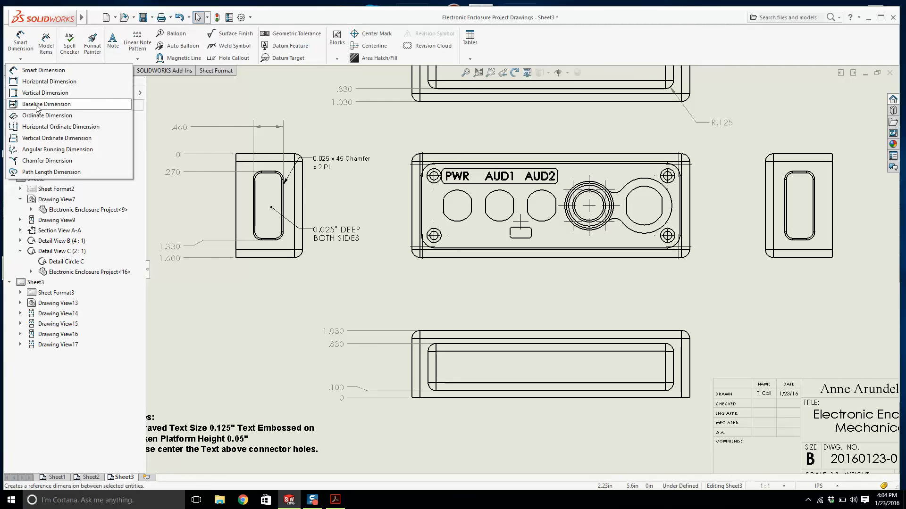
left_click(47, 115)
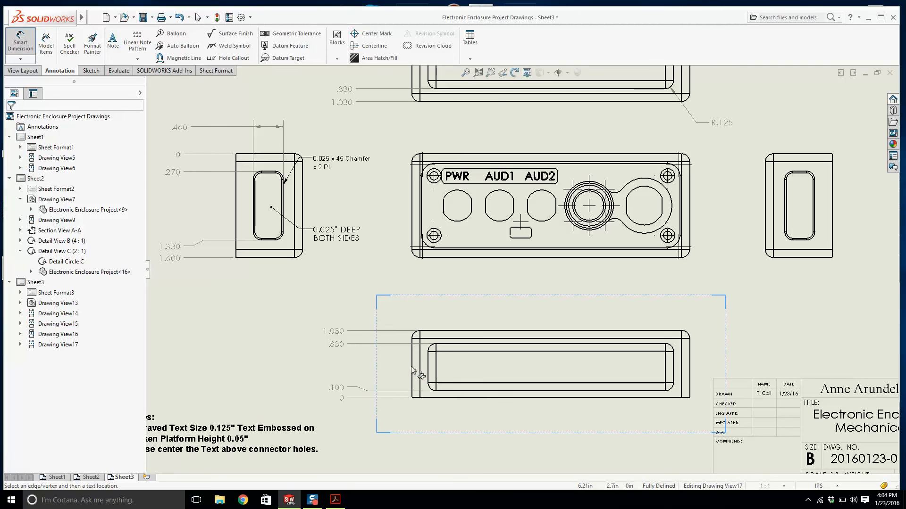
left_click(423, 448)
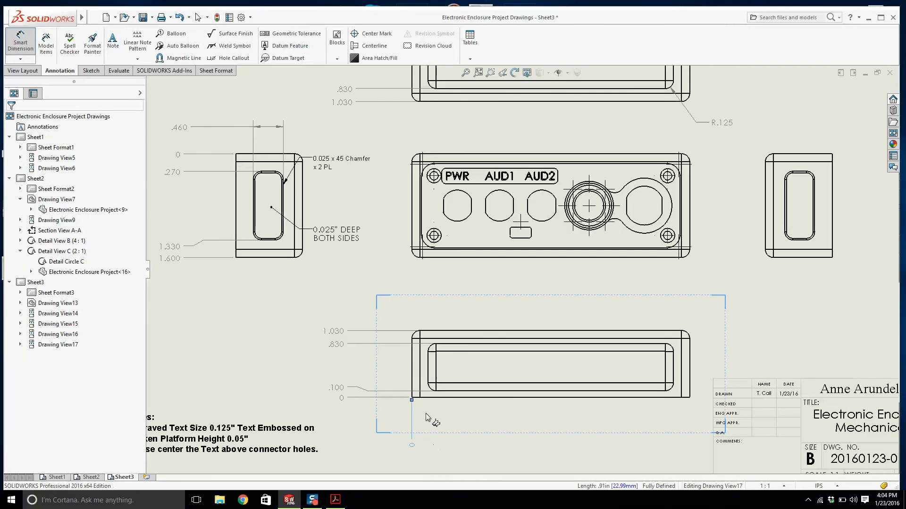
left_click(430, 373)
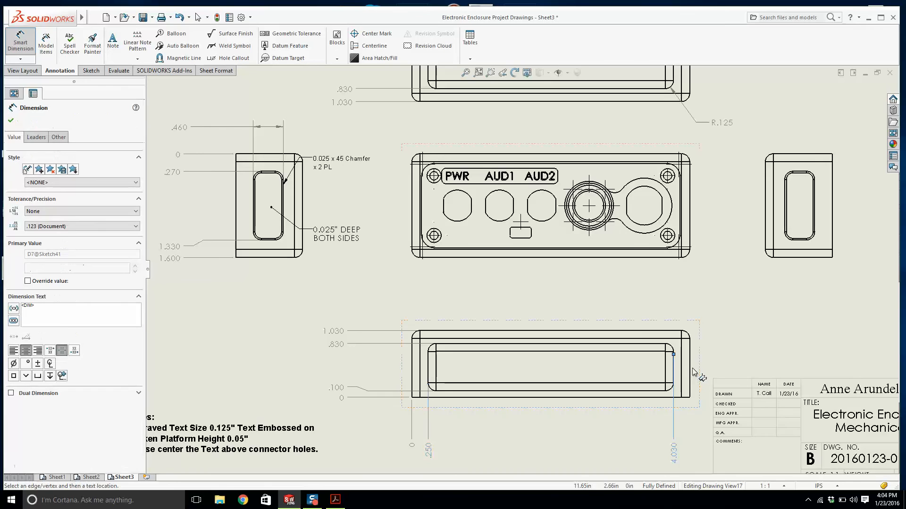
scroll(690, 368, "up", 1)
key("Escape")
Move the bottom view up slightly, closer to the front view.
scroll(674, 361, "up", 2)
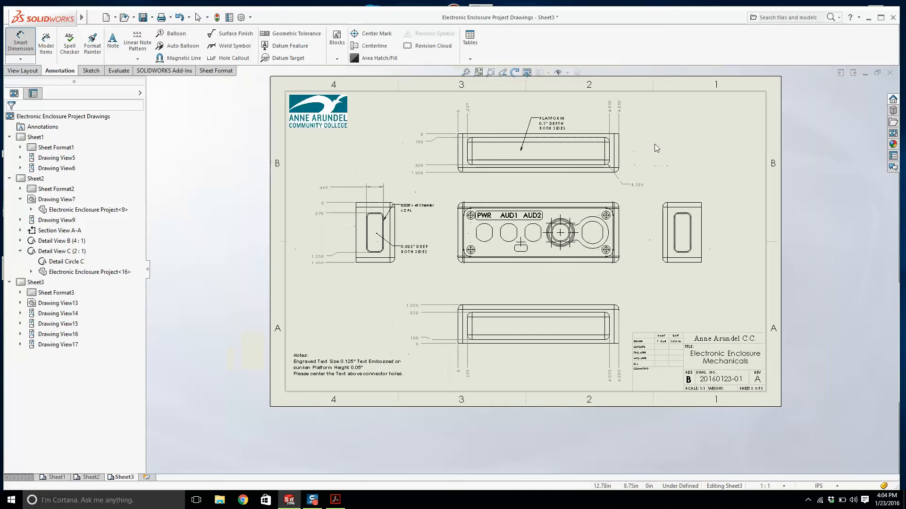
scroll(655, 143, "down", 1)
left_click(615, 352)
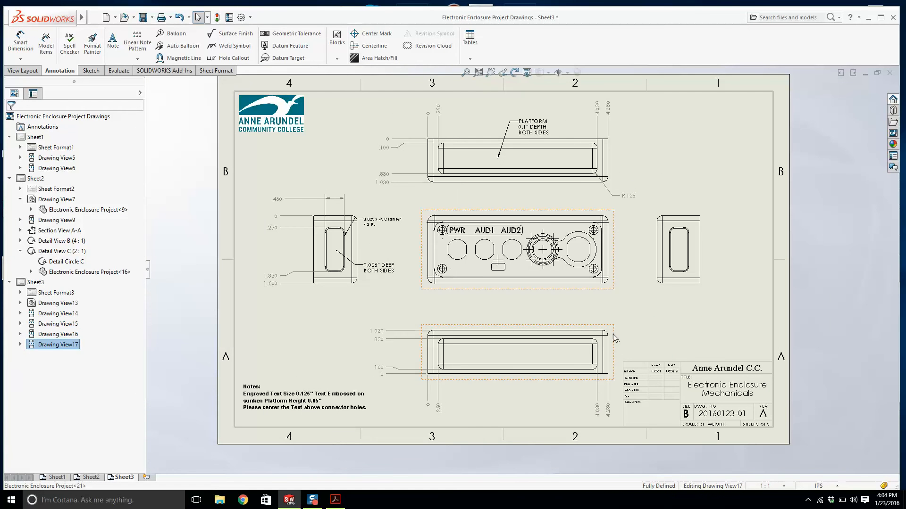
left_click_drag(614, 349, 613, 330)
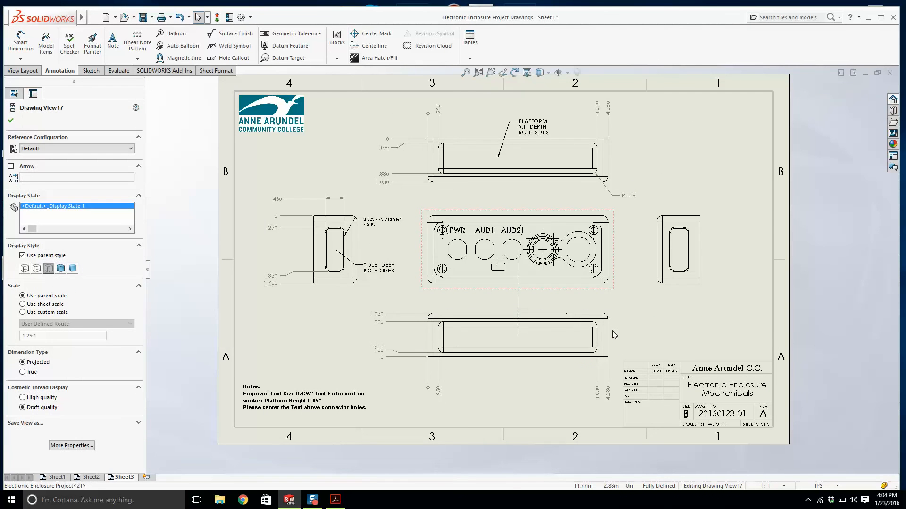
Check the front view's dimensions on page 3 of the reference PDF and return to the SOLIDWORKS drawing.
left_click(336, 501)
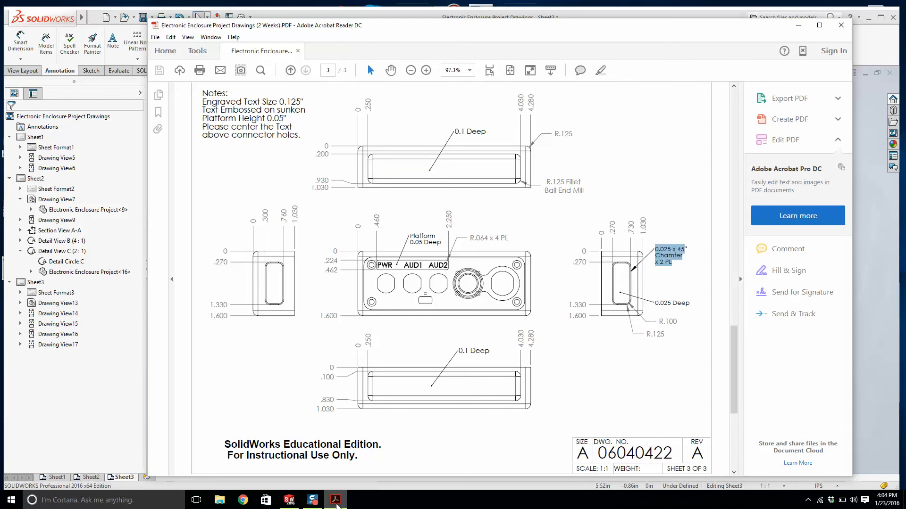
left_click(336, 502)
left_click(337, 502)
left_click(337, 502)
Dimension the horizontal distance from the front view's left edge to the right end of the PWR/AUD text recess, placed above the view.
scroll(342, 170, "down", 8)
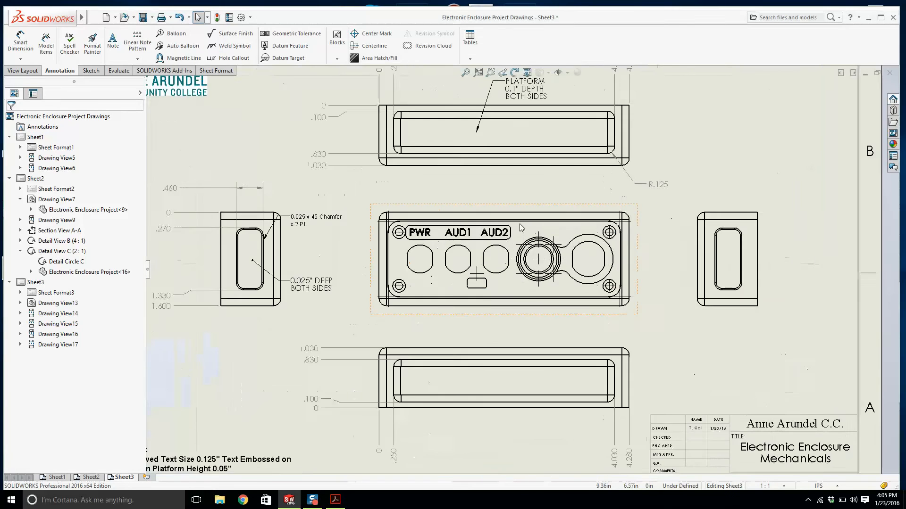
scroll(340, 166, "up", 2)
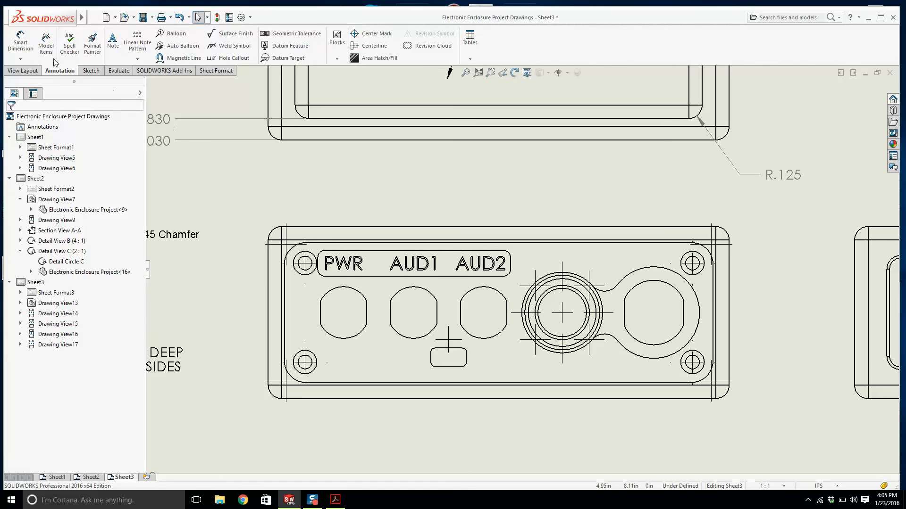
left_click(14, 43)
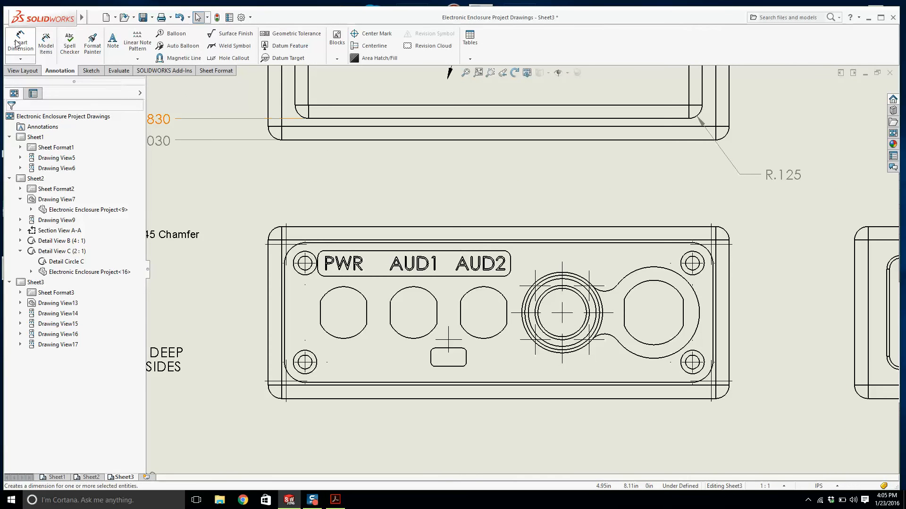
left_click(269, 265)
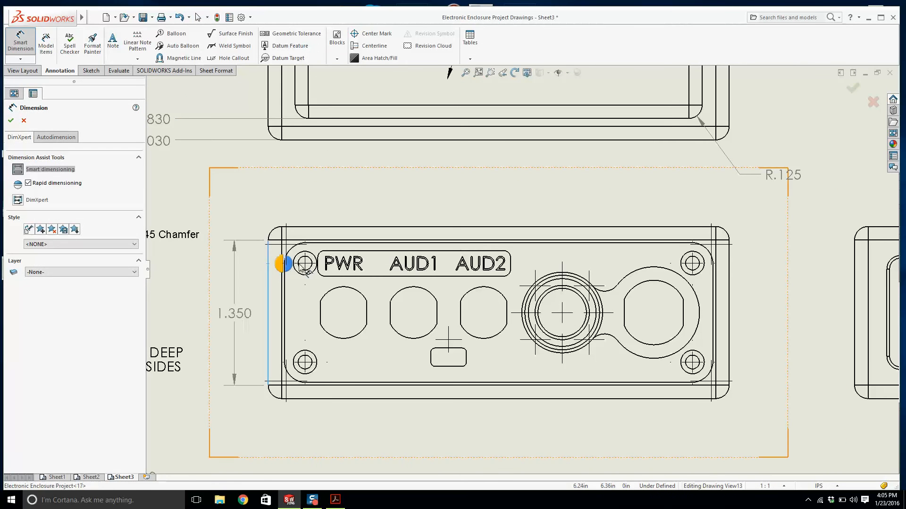
left_click(509, 261)
left_click(412, 192)
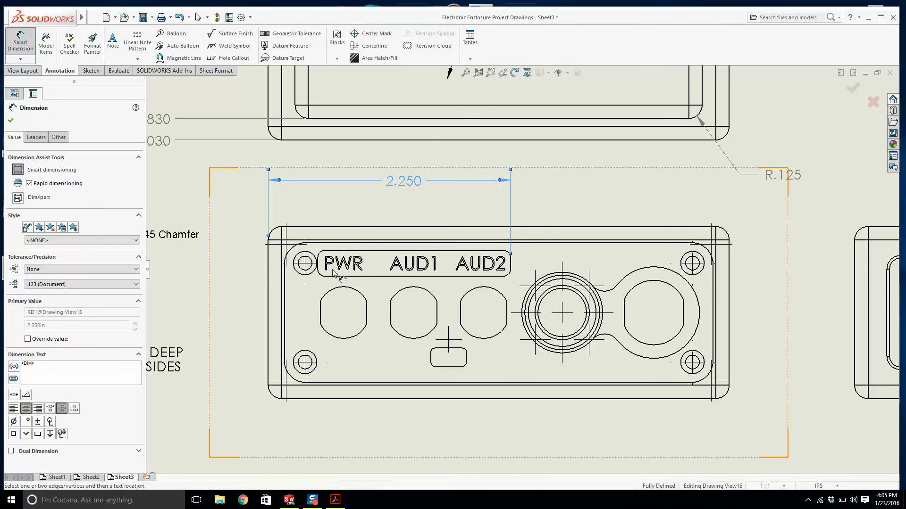
scroll(339, 261, "down", 3)
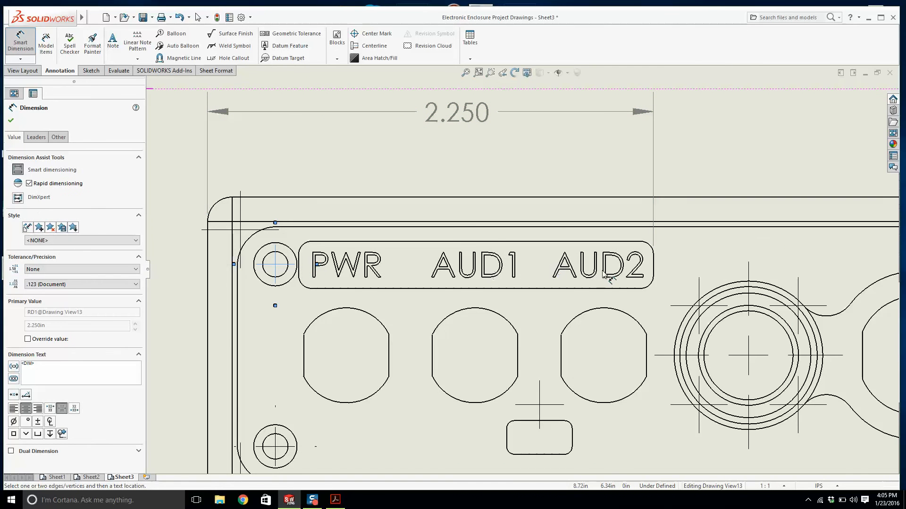
left_click(654, 268)
scroll(352, 271, "down", 2)
key("Escape")
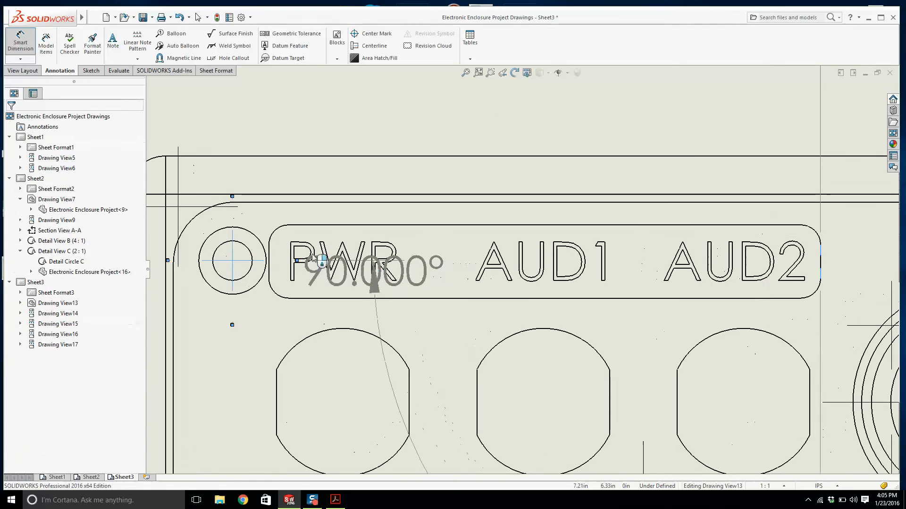
Dimension the text recess's length between its two end edges, placed above the front view.
left_click(269, 255)
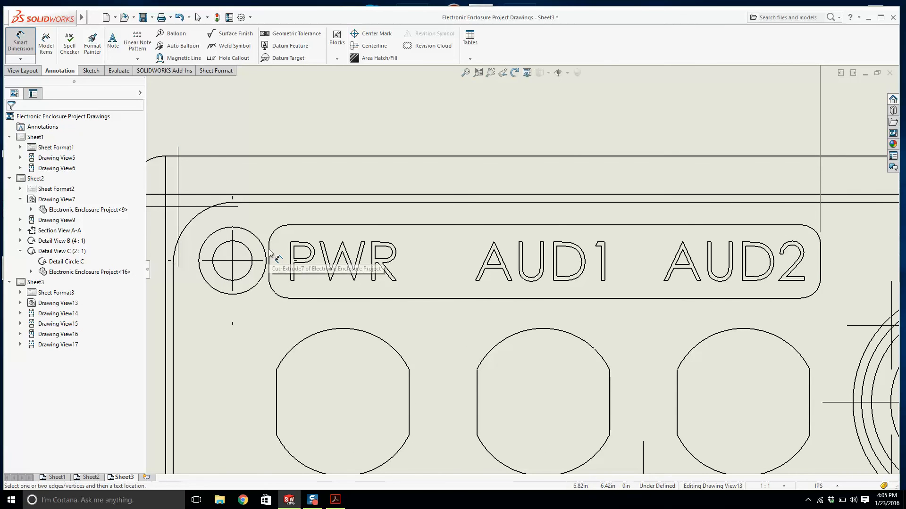
left_click(818, 264)
scroll(523, 269, "up", 3)
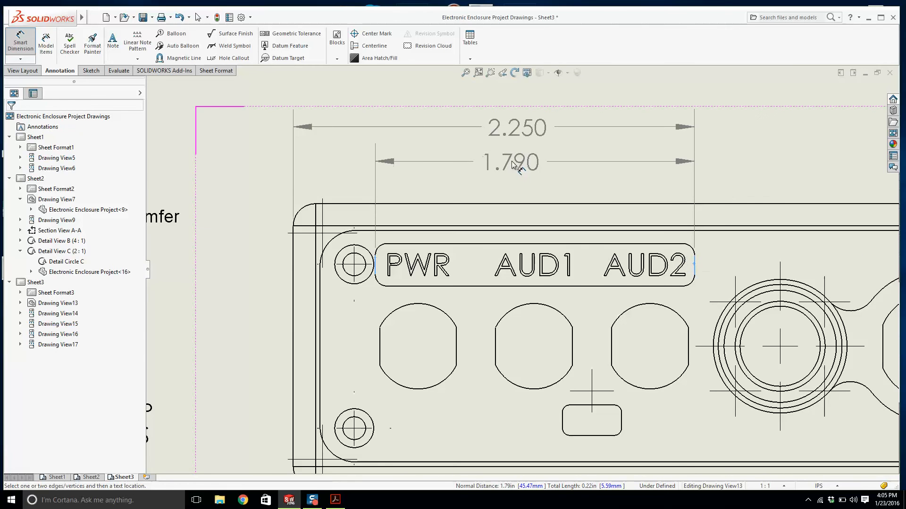
left_click(535, 166)
key("Escape")
Move the text recess's length dimension up slightly, closer to the 2.250 dimension above it.
scroll(536, 253, "up", 4)
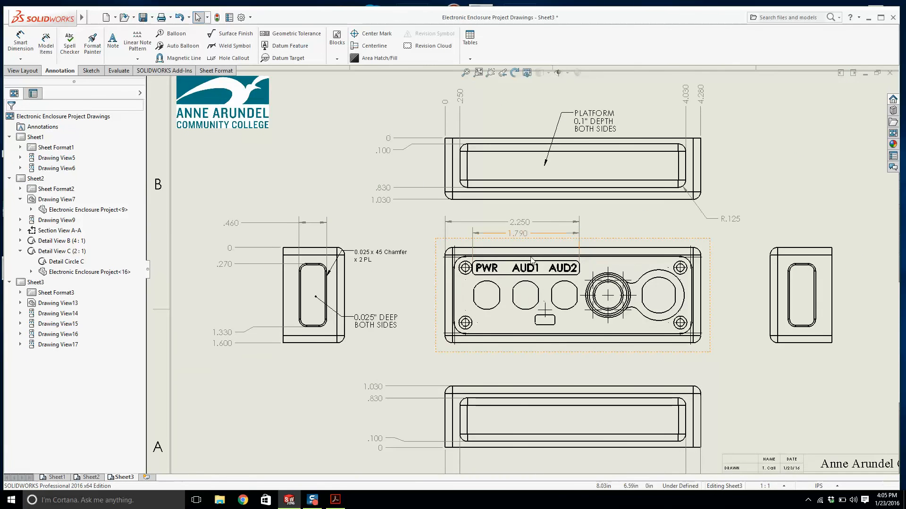
scroll(529, 240, "down", 3)
left_click(507, 215)
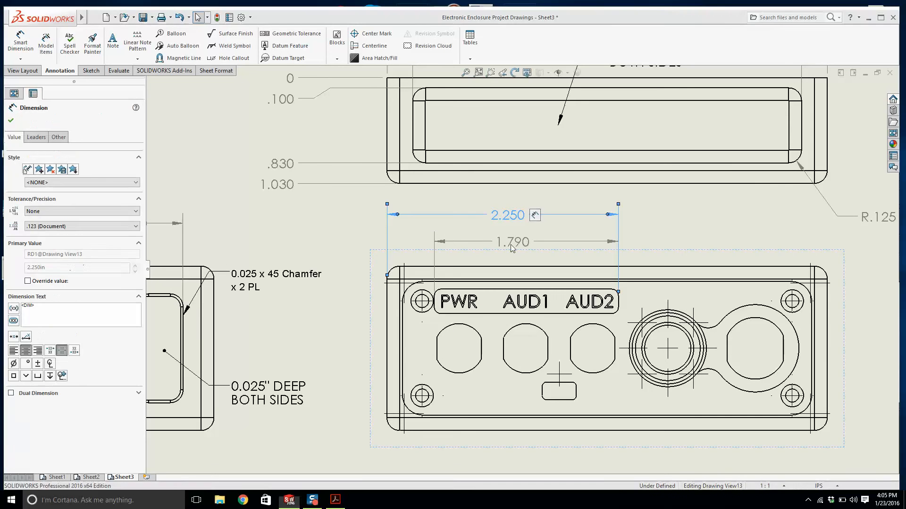
left_click_drag(511, 245, 506, 237)
Dimension the height of the PWR lettering using the letter P's vertical edge, placed beside the front view's left edge.
left_click(24, 42)
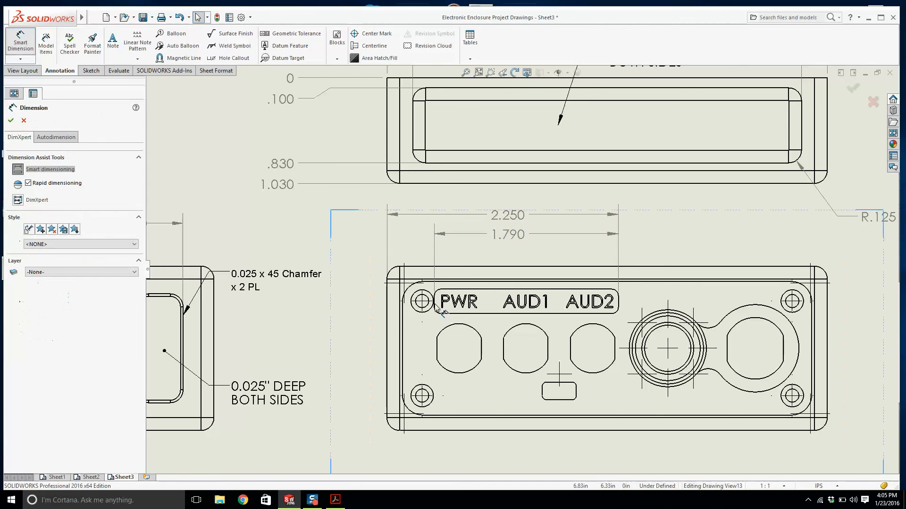
scroll(441, 311, "down", 8)
left_click(339, 215)
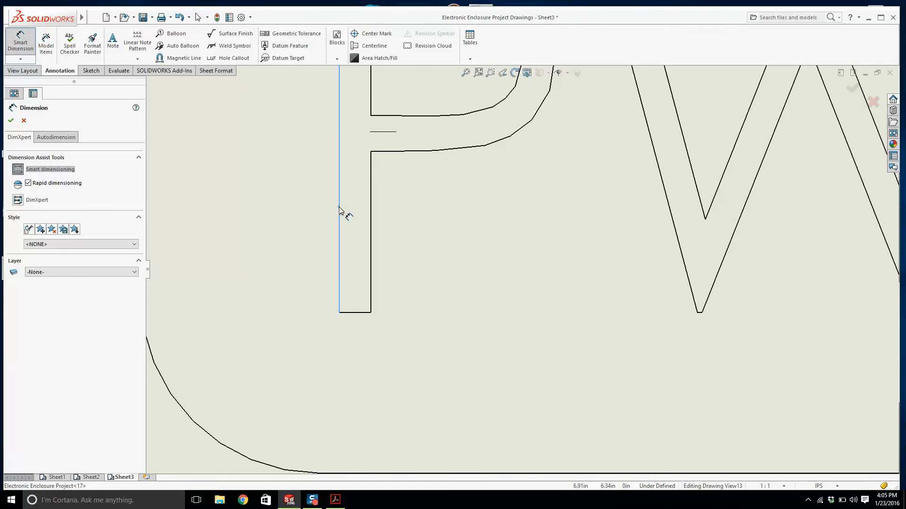
scroll(361, 226, "up", 6)
scroll(306, 285, "up", 3)
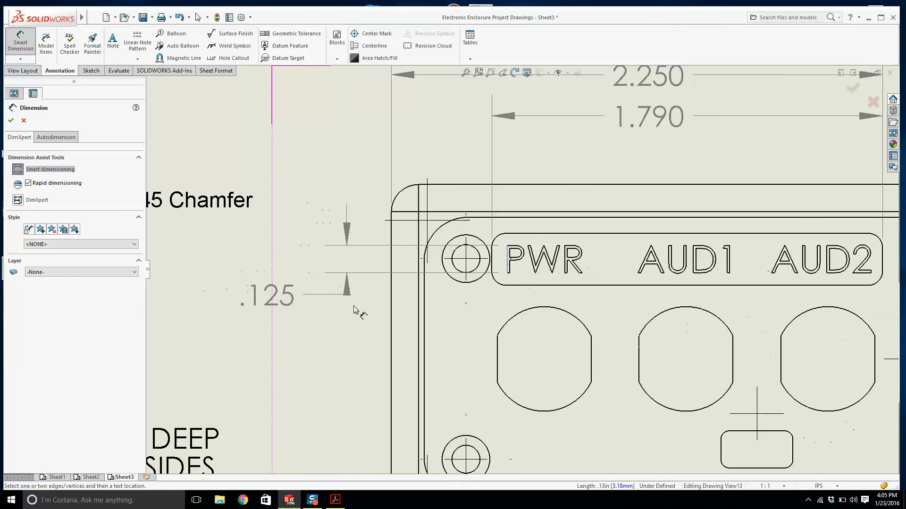
left_click(312, 325)
key("Escape")
Dimension the text recess's height between its upper and lower edges, placed above the right half of the front view.
scroll(447, 261, "up", 2)
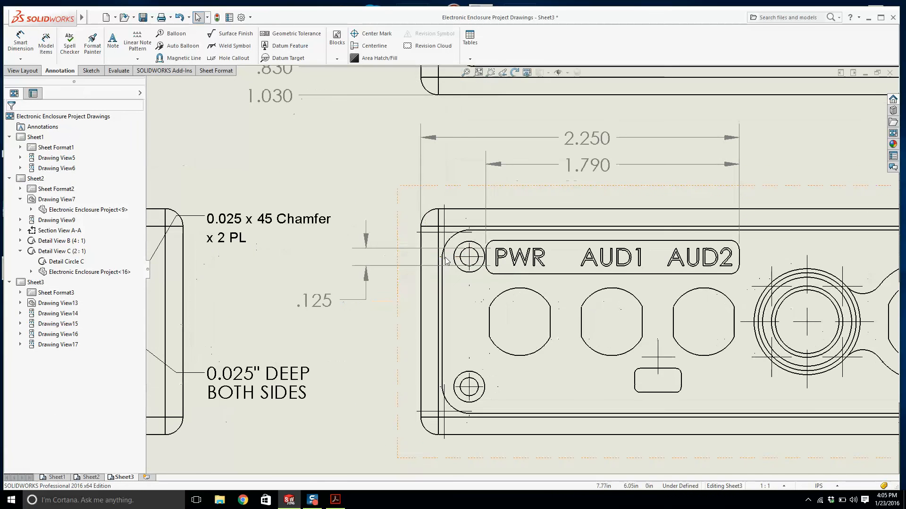
left_click(20, 43)
scroll(476, 250, "down", 3)
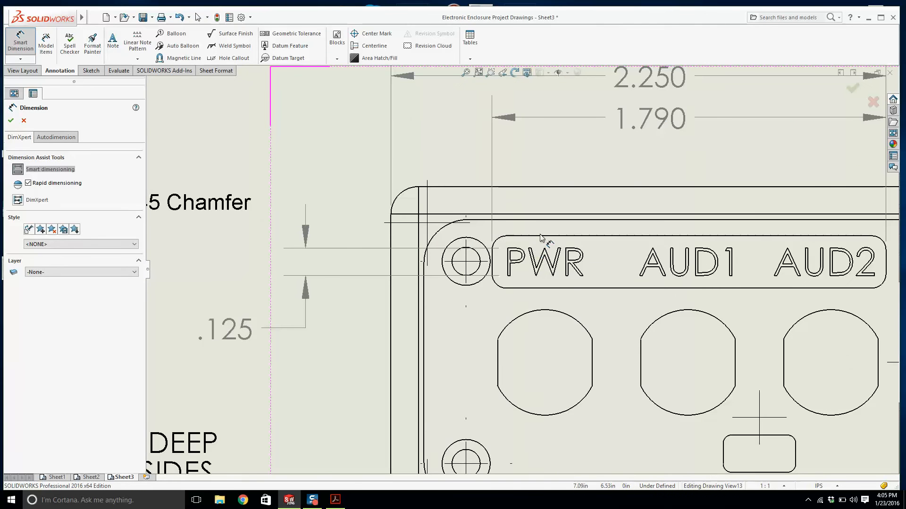
left_click(558, 287)
scroll(679, 297, "up", 3)
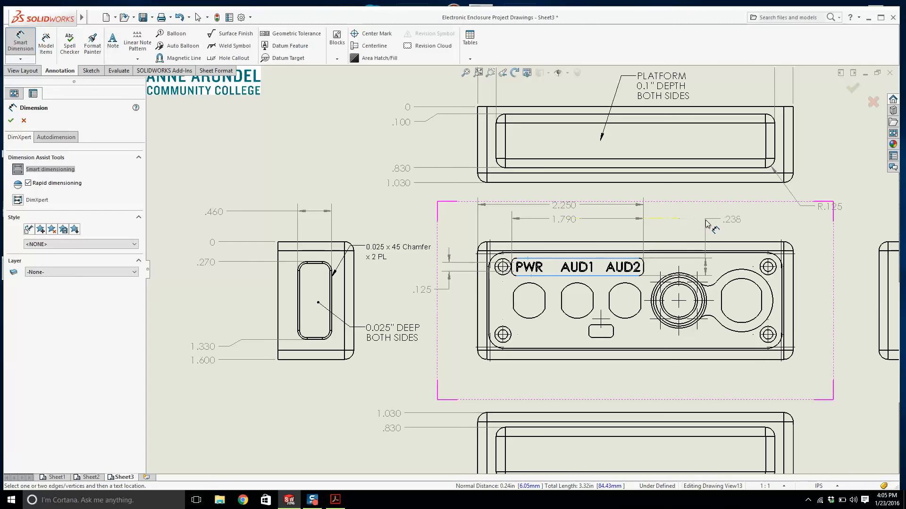
left_click(710, 223)
key("Escape")
Dimension the vertical distance from the front view's top edge to the text recess's lower edge, placed above the view.
scroll(684, 227, "down", 3)
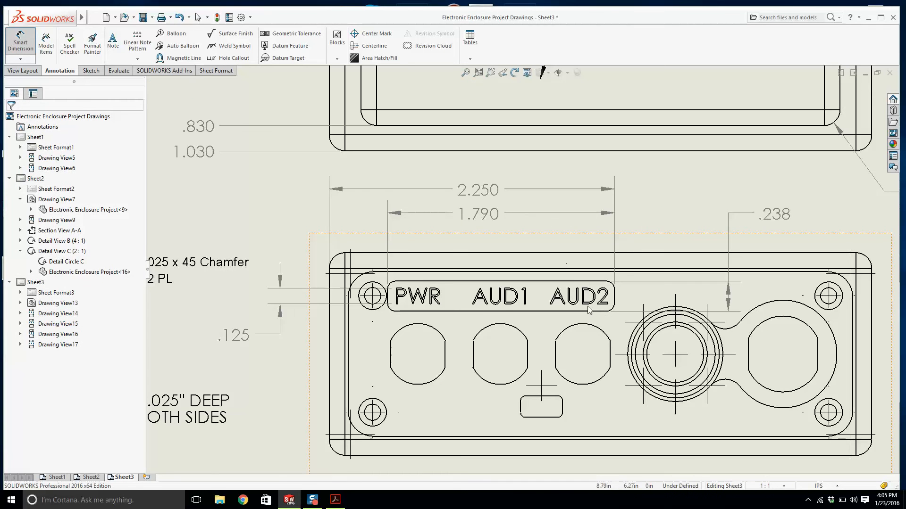
left_click(584, 312)
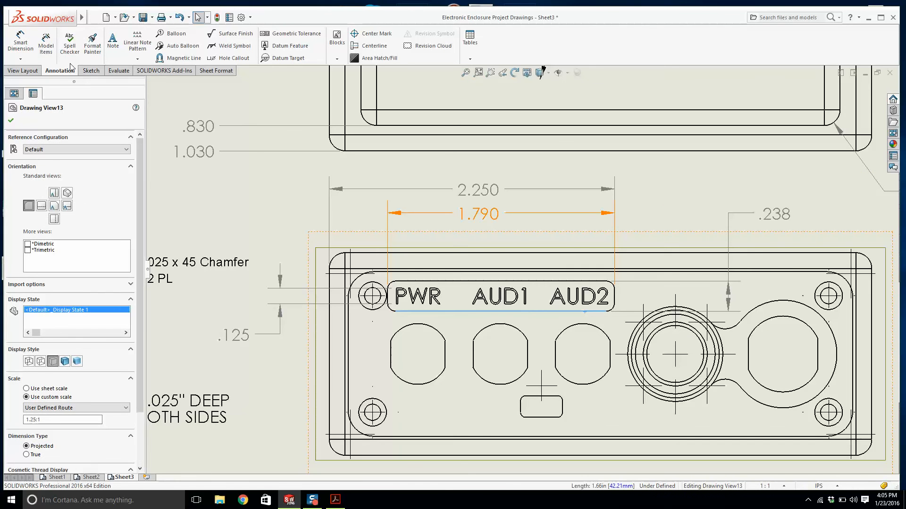
left_click(20, 42)
left_click(564, 311)
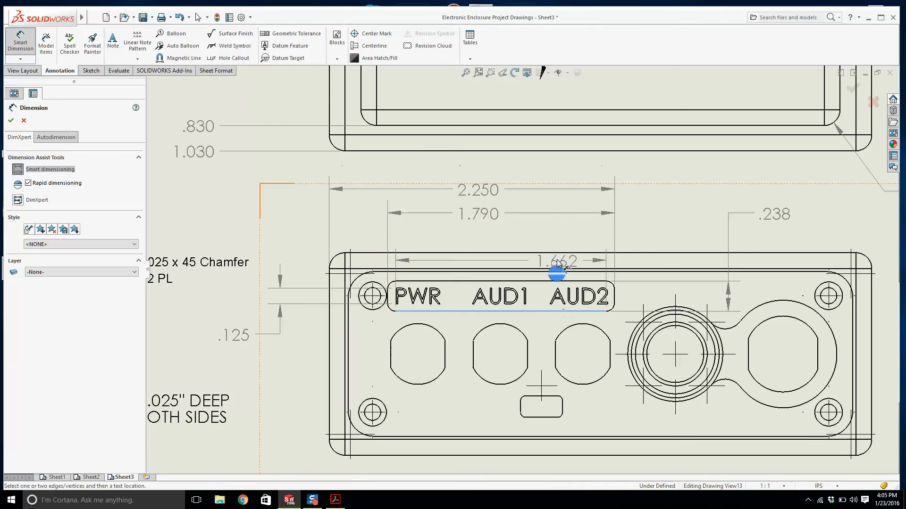
left_click(557, 254)
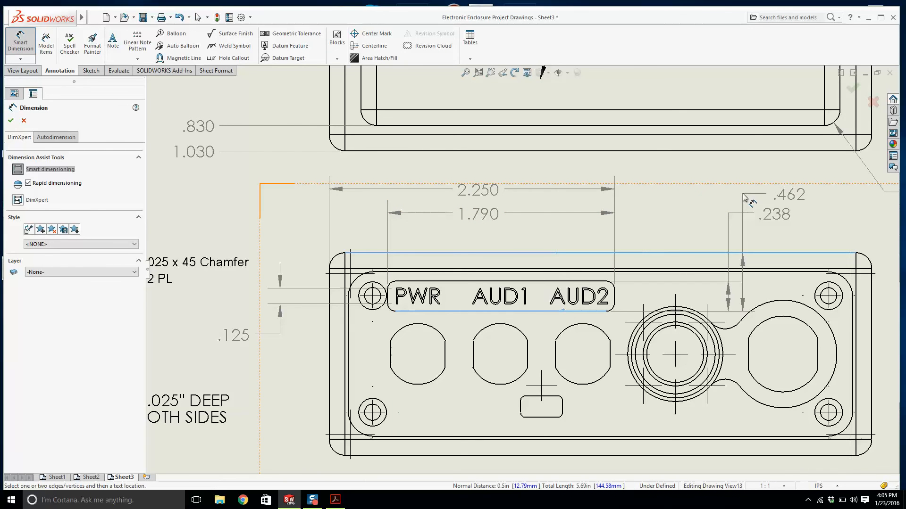
left_click(749, 194)
Move the .238 and .462 dimensions left, closer to the text recess and in line with the horizontal dimensions.
left_click_drag(776, 217, 700, 215)
key("Escape")
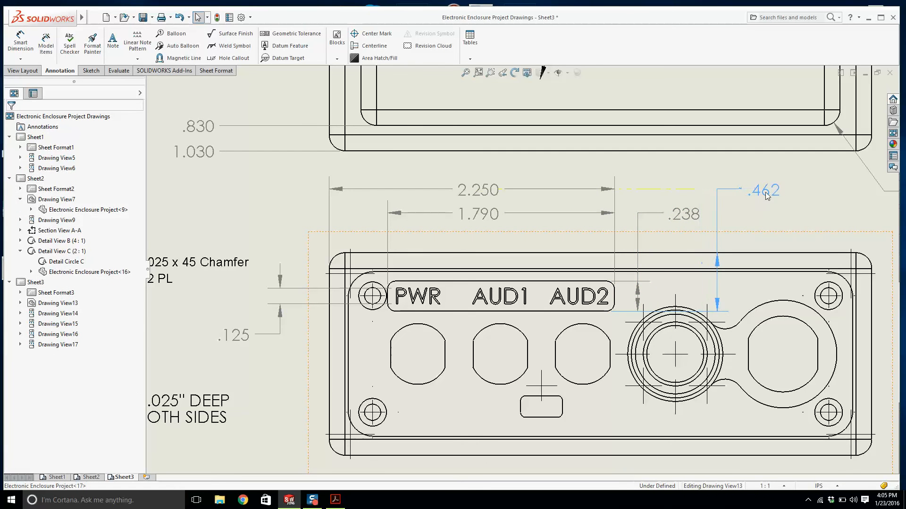
left_click(771, 192)
left_click(597, 236)
Examine the front view's dimensions around the text recess and the overall layout of Sheet3.
scroll(584, 231, "up", 3)
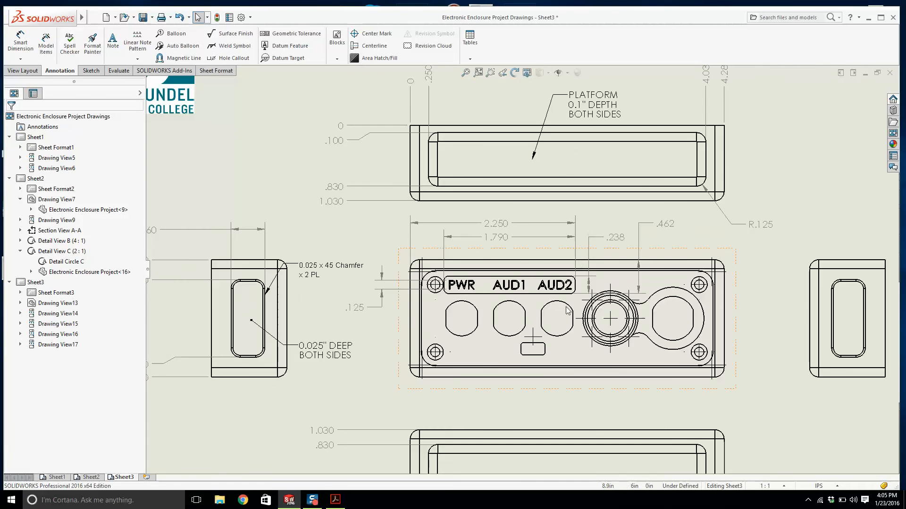
scroll(566, 306, "down", 3)
scroll(514, 286, "up", 2)
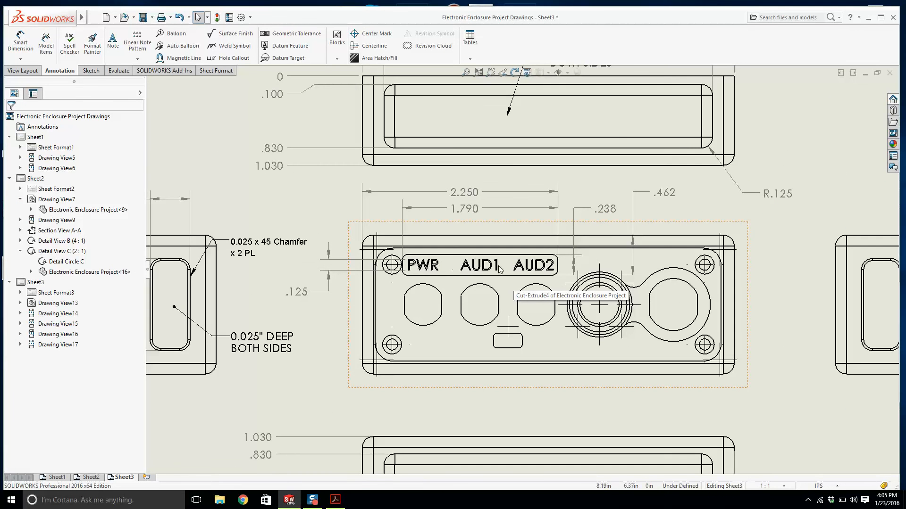
scroll(519, 269, "up", 1)
key("f")
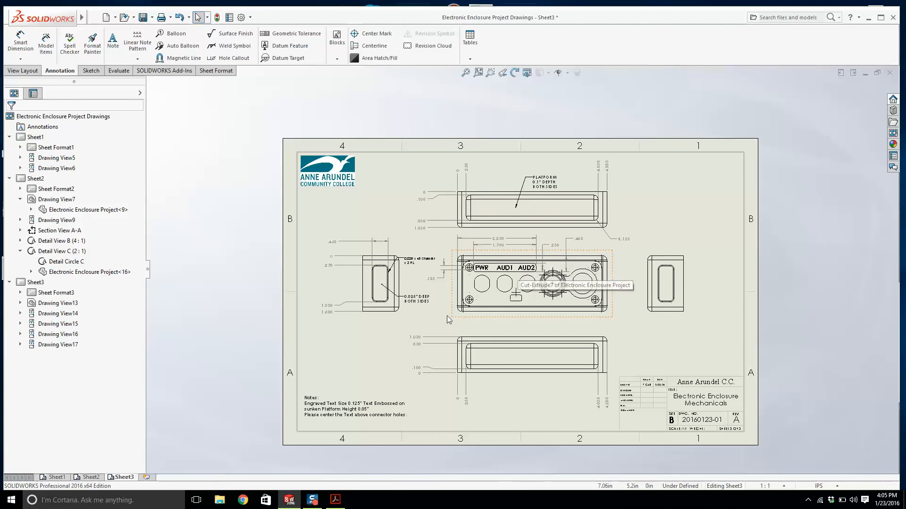
scroll(518, 272, "down", 5)
scroll(518, 273, "down", 3)
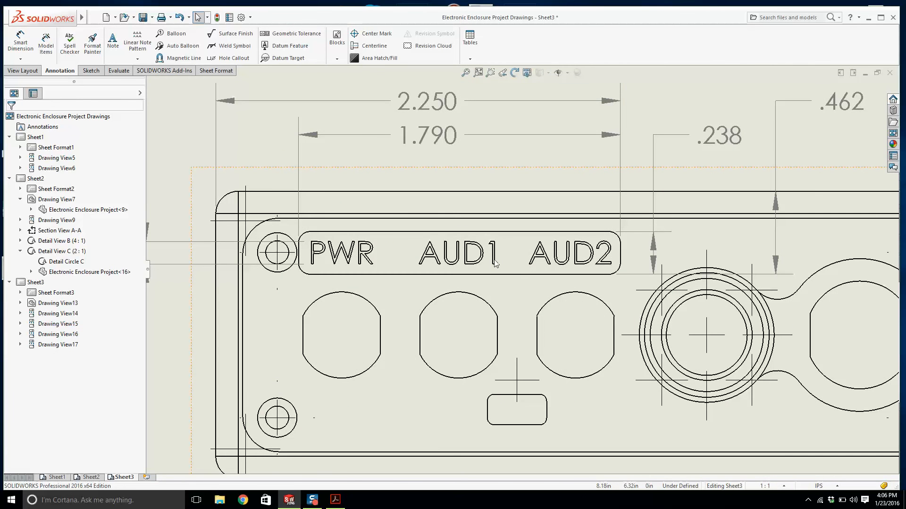
scroll(553, 245, "up", 5)
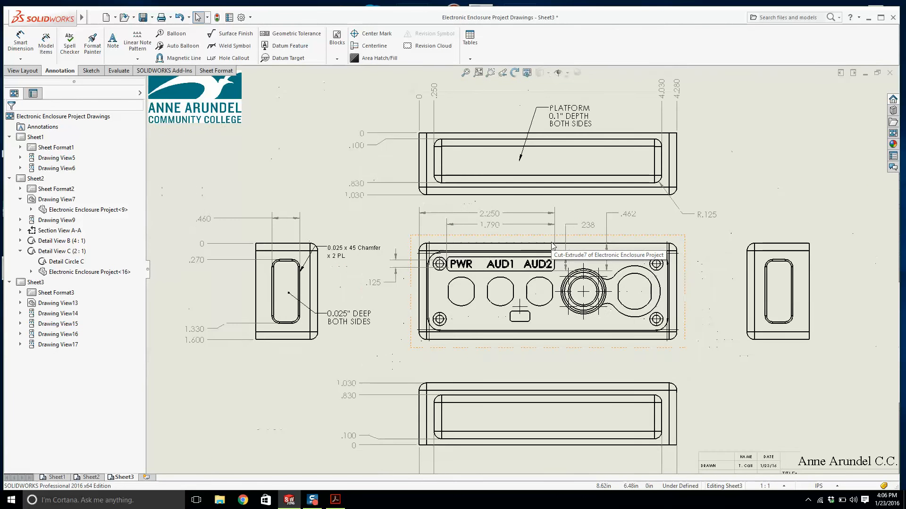
scroll(518, 305, "down", 1)
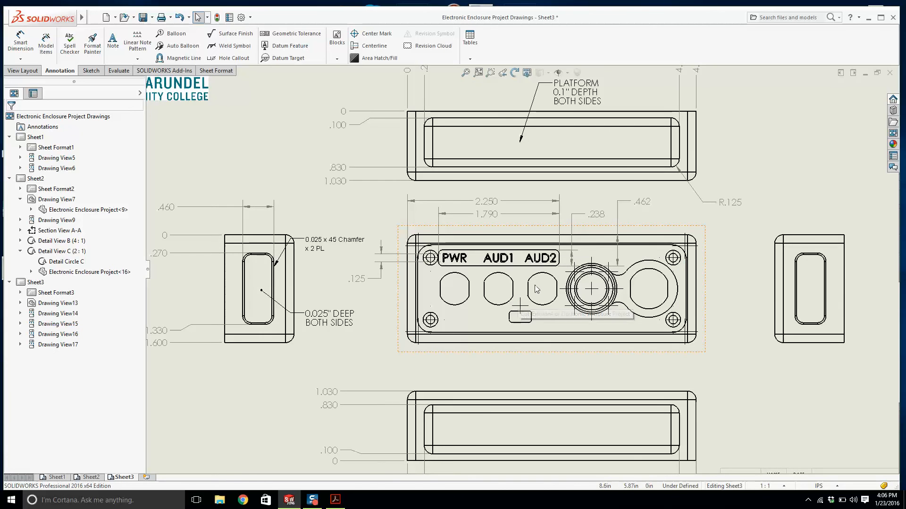
scroll(524, 291, "up", 3)
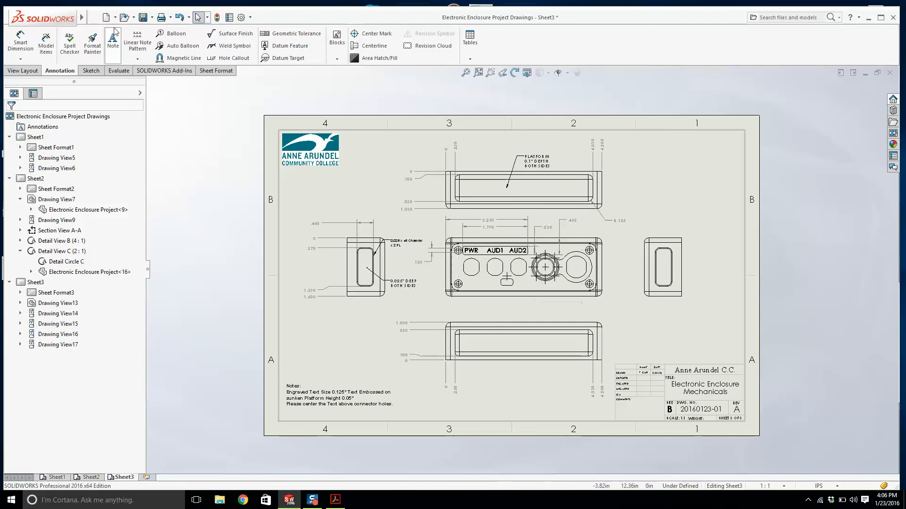
Try to save the drawing in Adobe Portable Document Format (*.pdf).
left_click(92, 17)
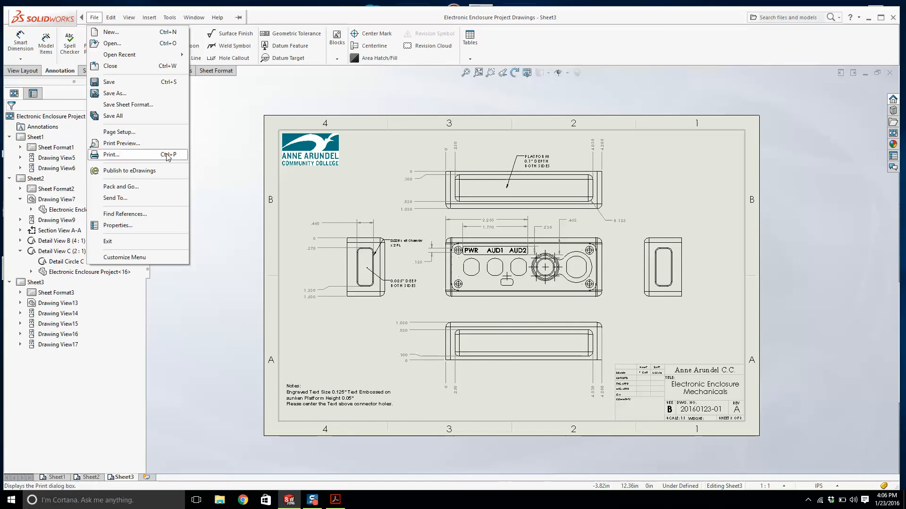
left_click(113, 93)
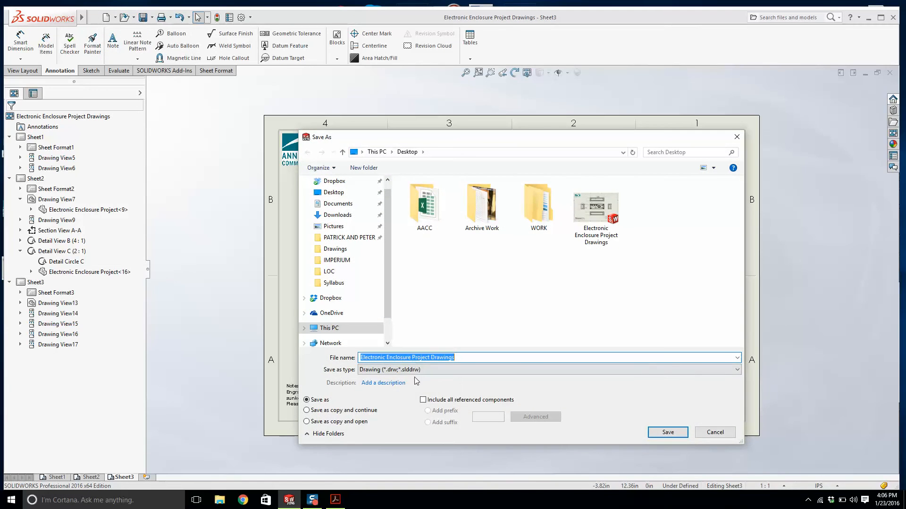
left_click(415, 370)
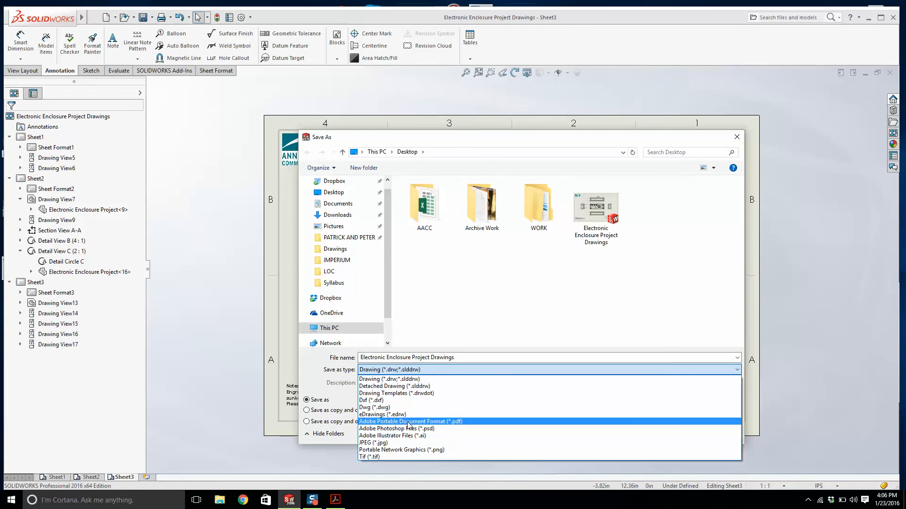
left_click(409, 422)
key("Escape")
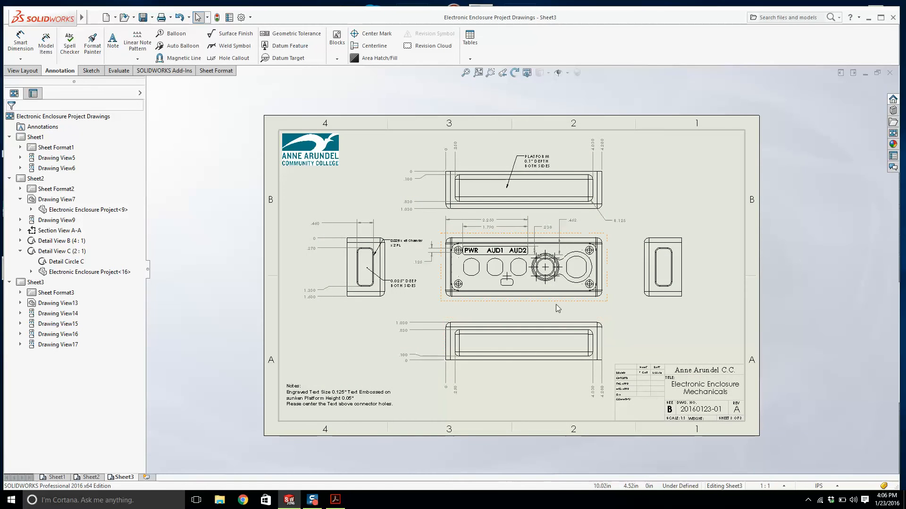
Review the front view on Sheet3, the detailed views on Sheet2 and the isometric views on Sheet1.
scroll(540, 283, "up", 1)
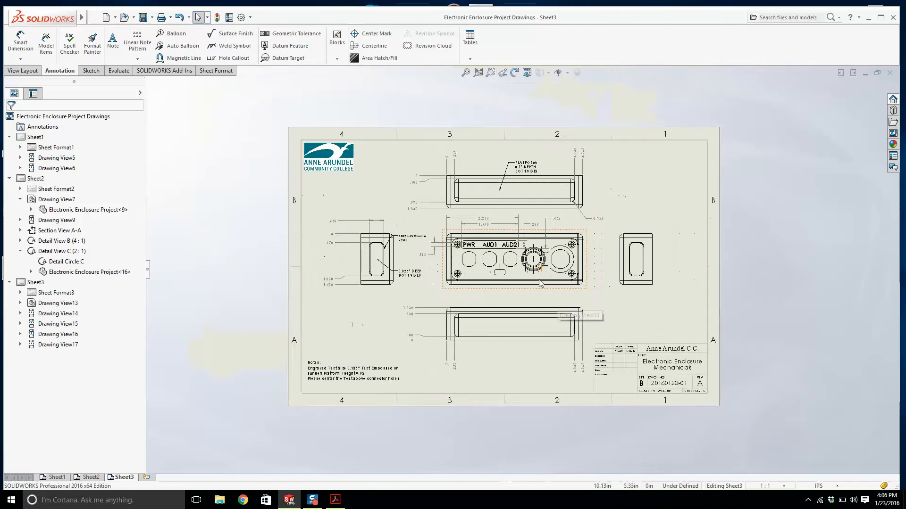
scroll(535, 209, "down", 2)
scroll(448, 295, "down", 3)
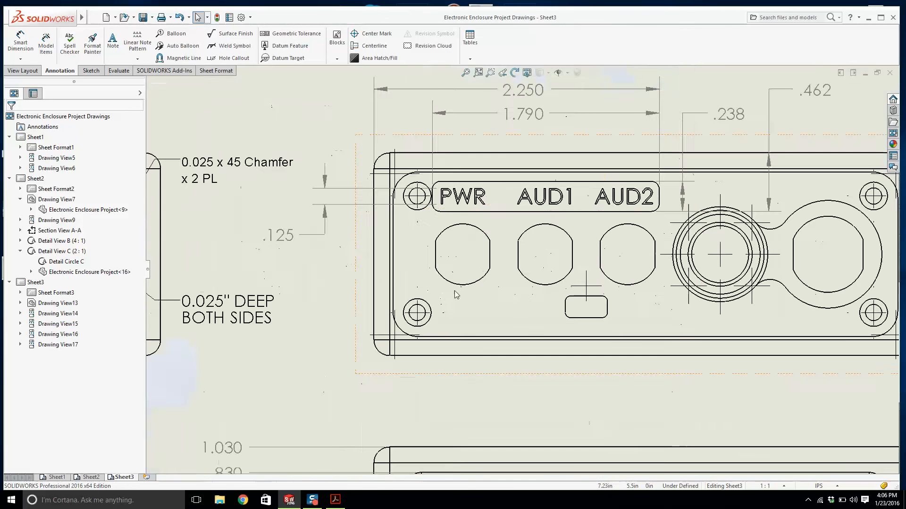
scroll(434, 282, "up", 3)
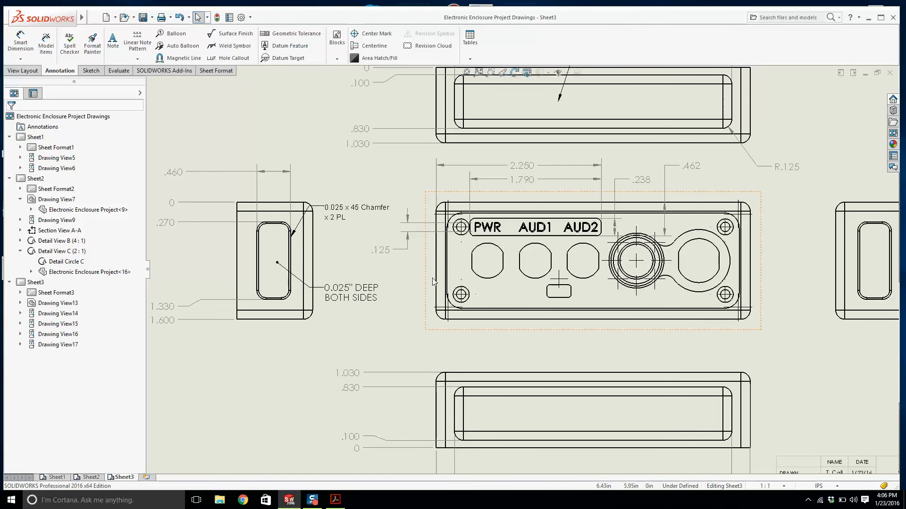
left_click(89, 478)
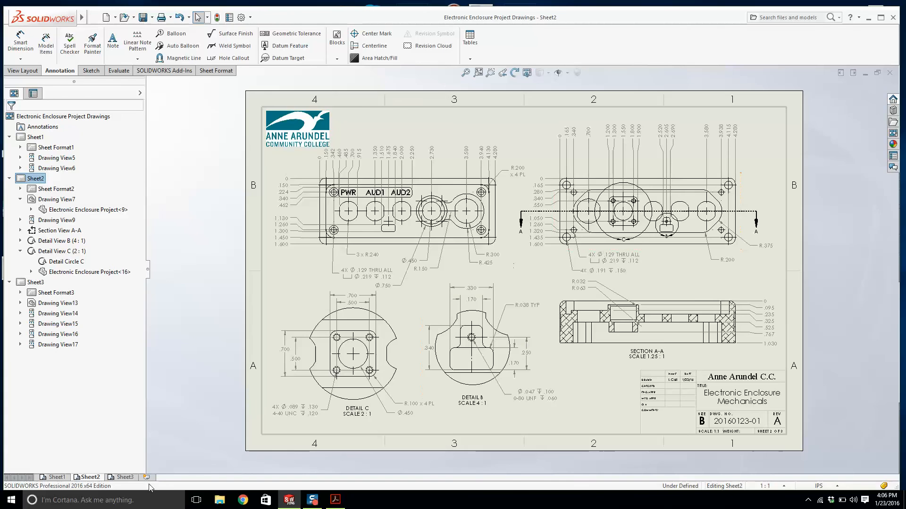
left_click(55, 477)
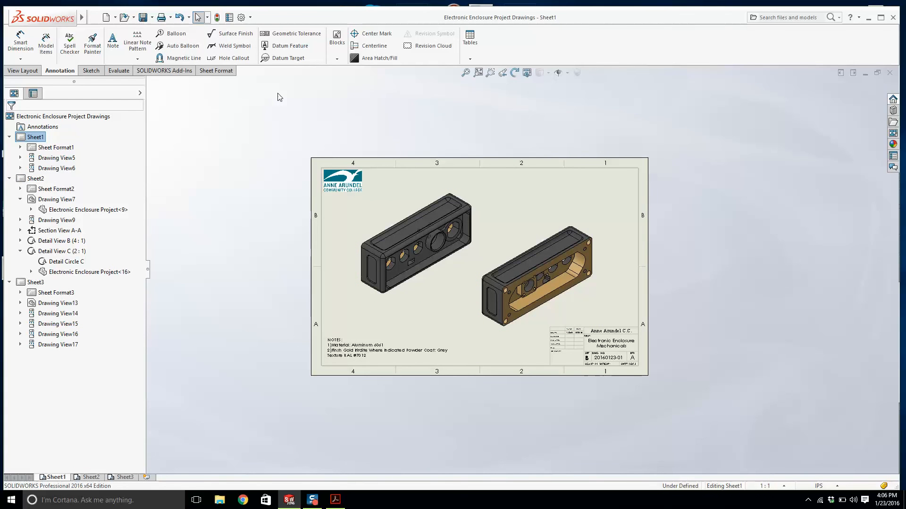
scroll(489, 272, "down", 1)
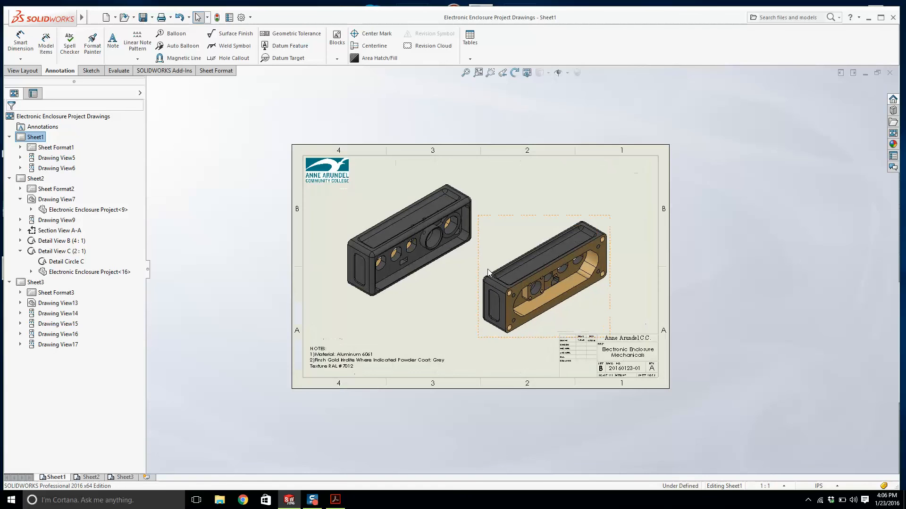